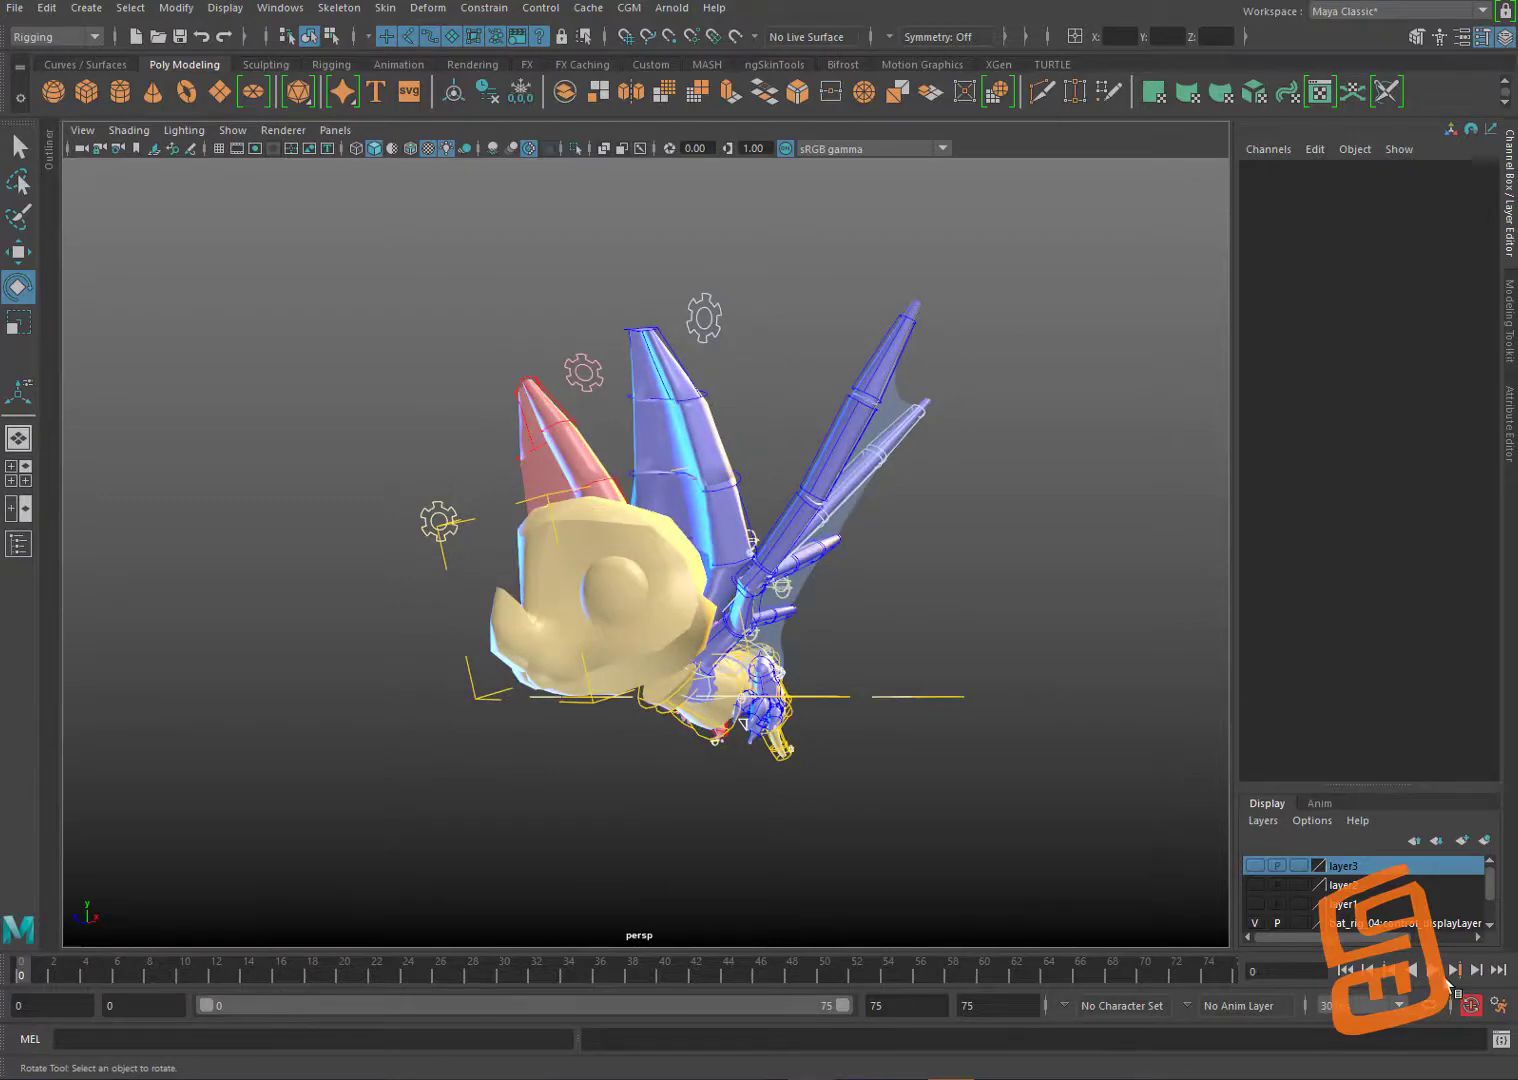
Step: Play the bat's wing-flap animation, stop it, and return to frame 0 while viewing the rig from several angles
click(1454, 969)
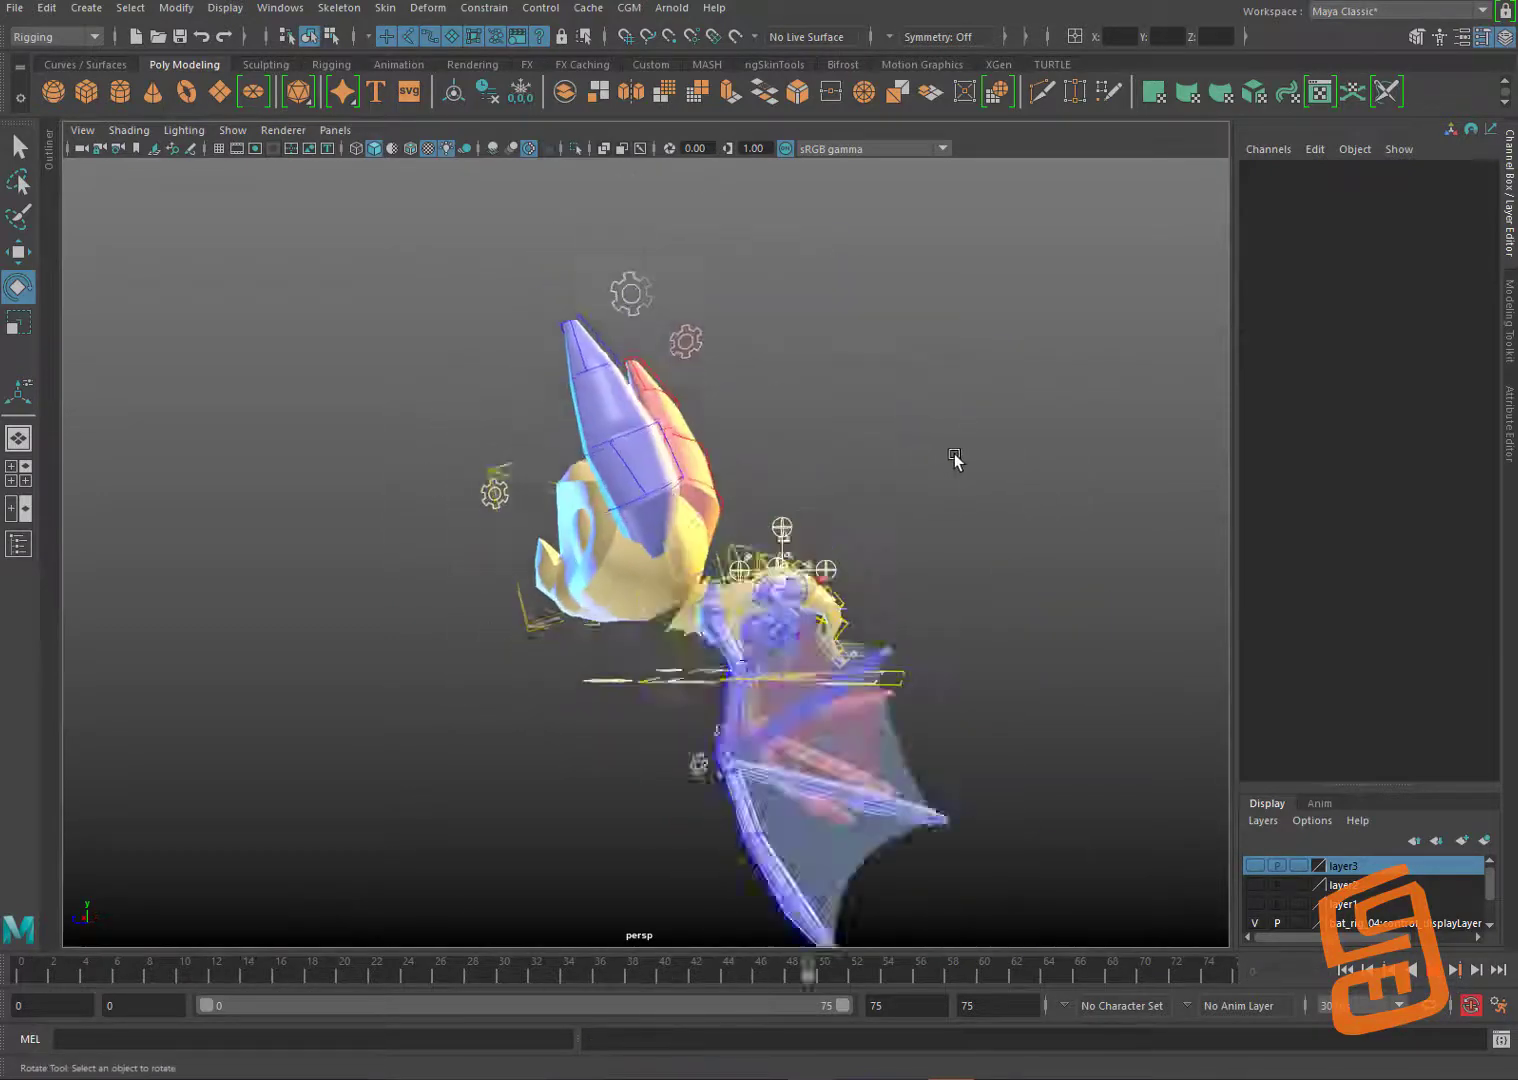
mouse_move(955, 458)
alt+mouse_down()
mouse_move(925, 464)
mouse_move(898, 491)
mouse_move(908, 505)
mouse_move(865, 510)
mouse_move(1009, 505)
mouse_move(942, 491)
alt+mouse_up()
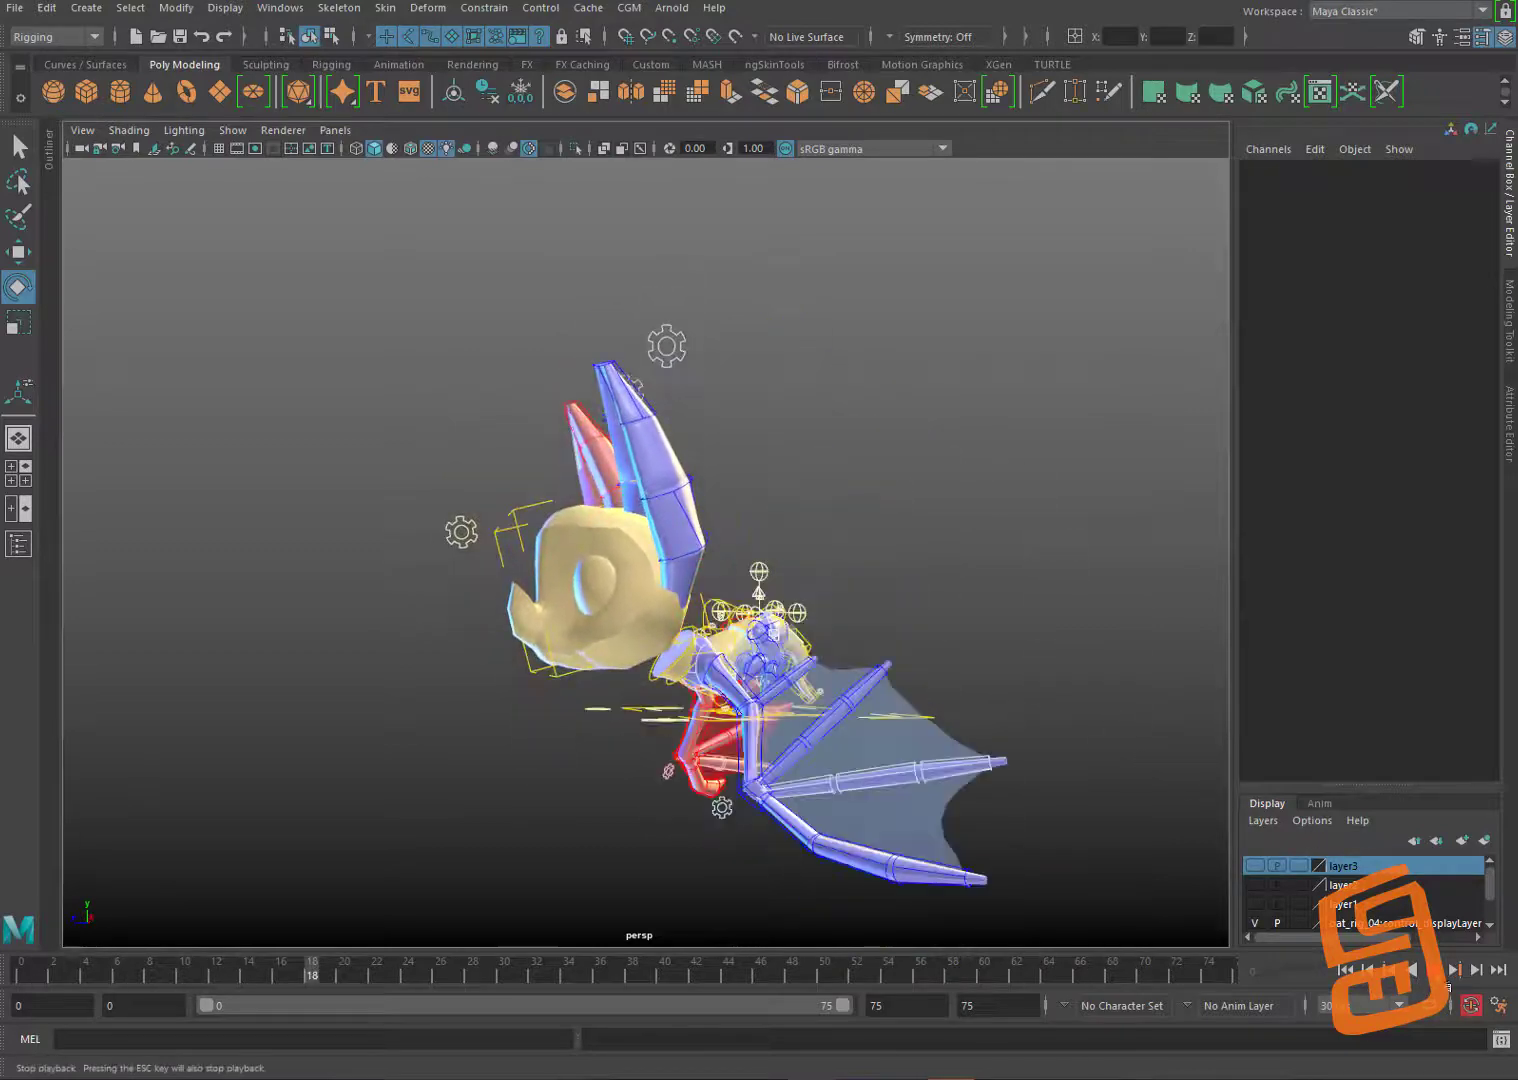
click(1412, 969)
click(12, 985)
alt+drag(817, 400, 881, 505)
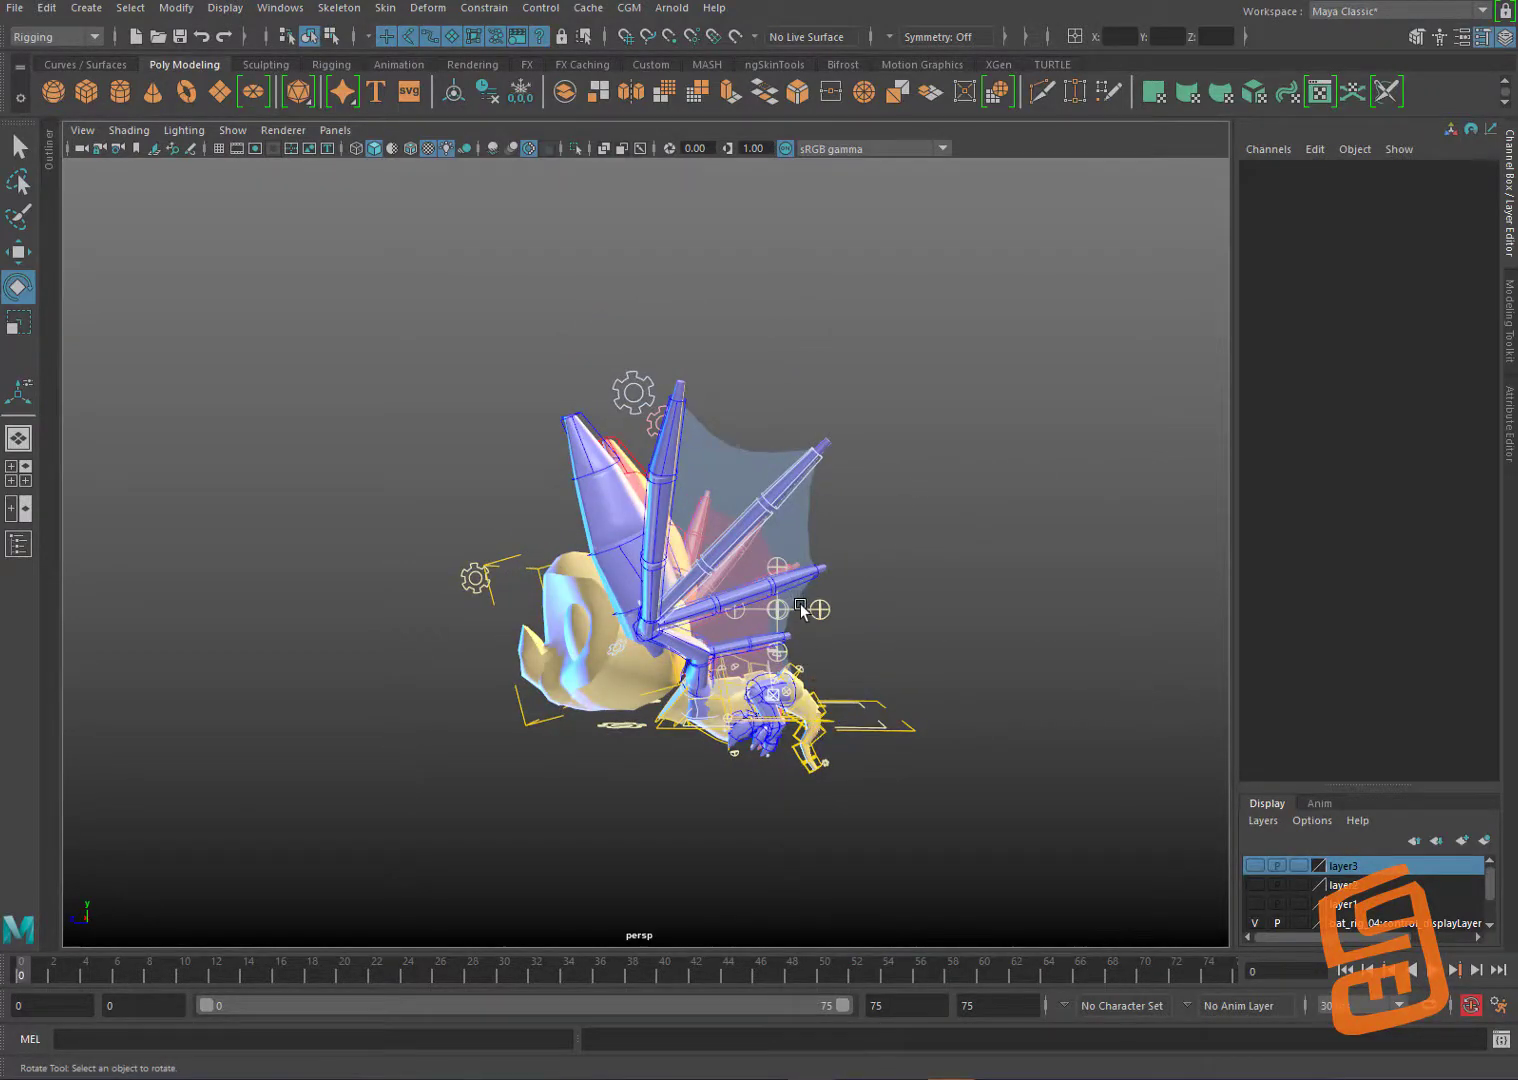
alt+drag(787, 618, 906, 518)
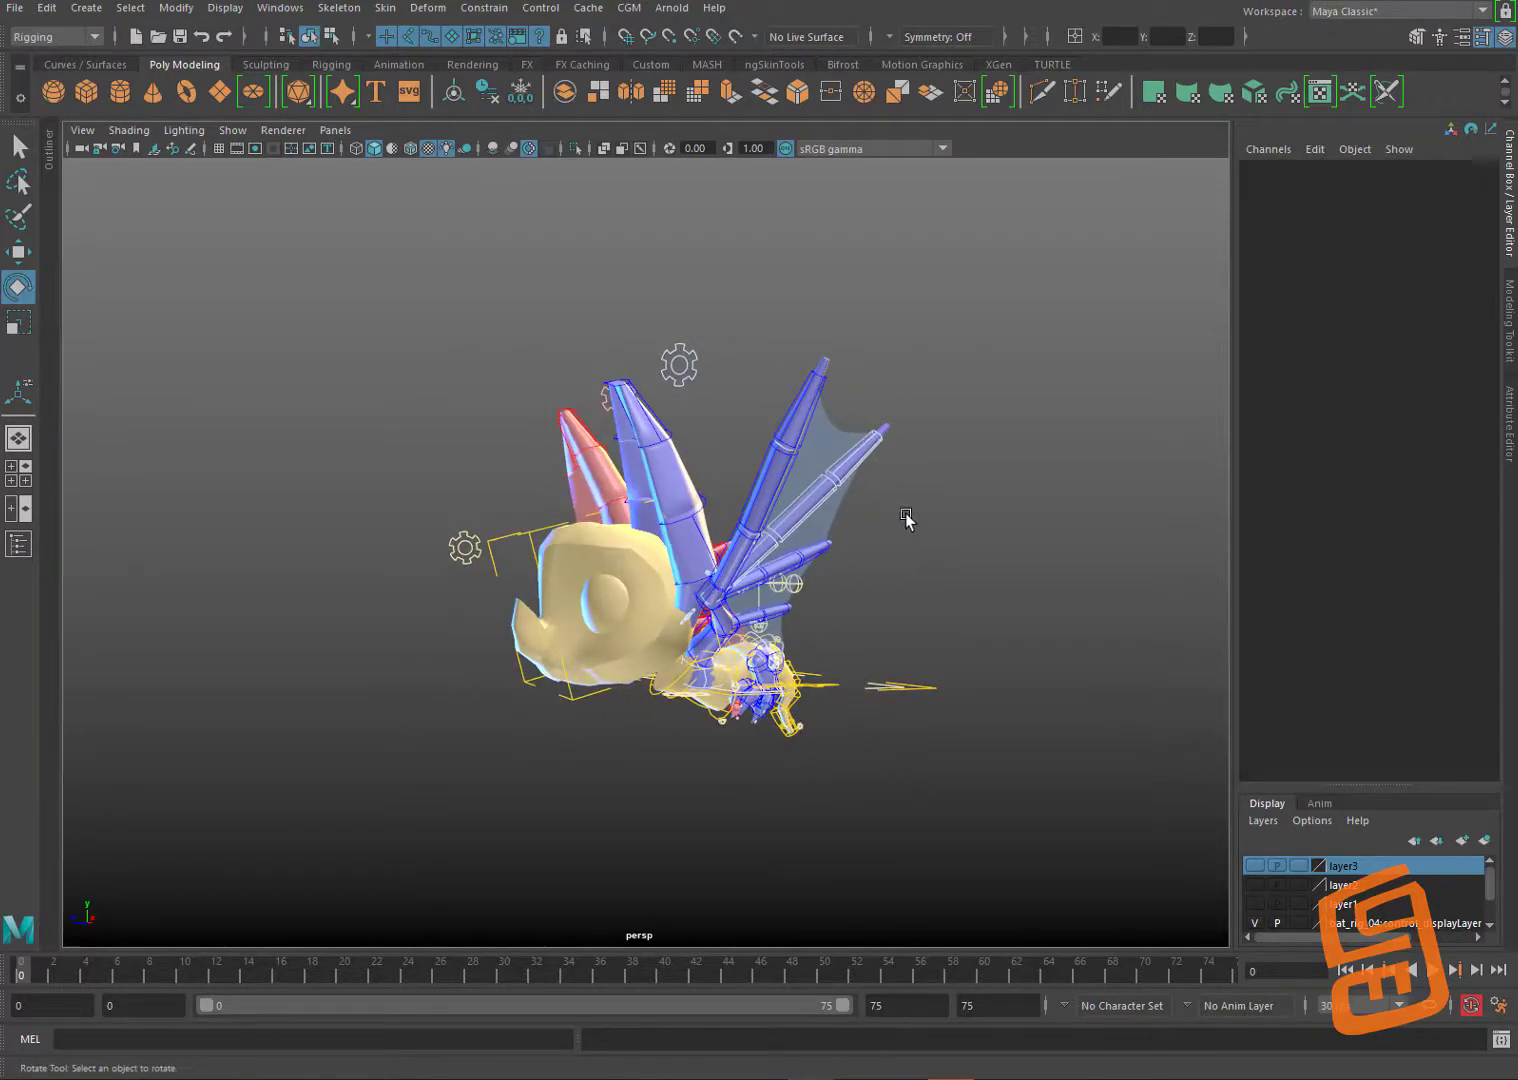
Step: Create an animation layer from the selected head FK control and name it Head
click(512, 537)
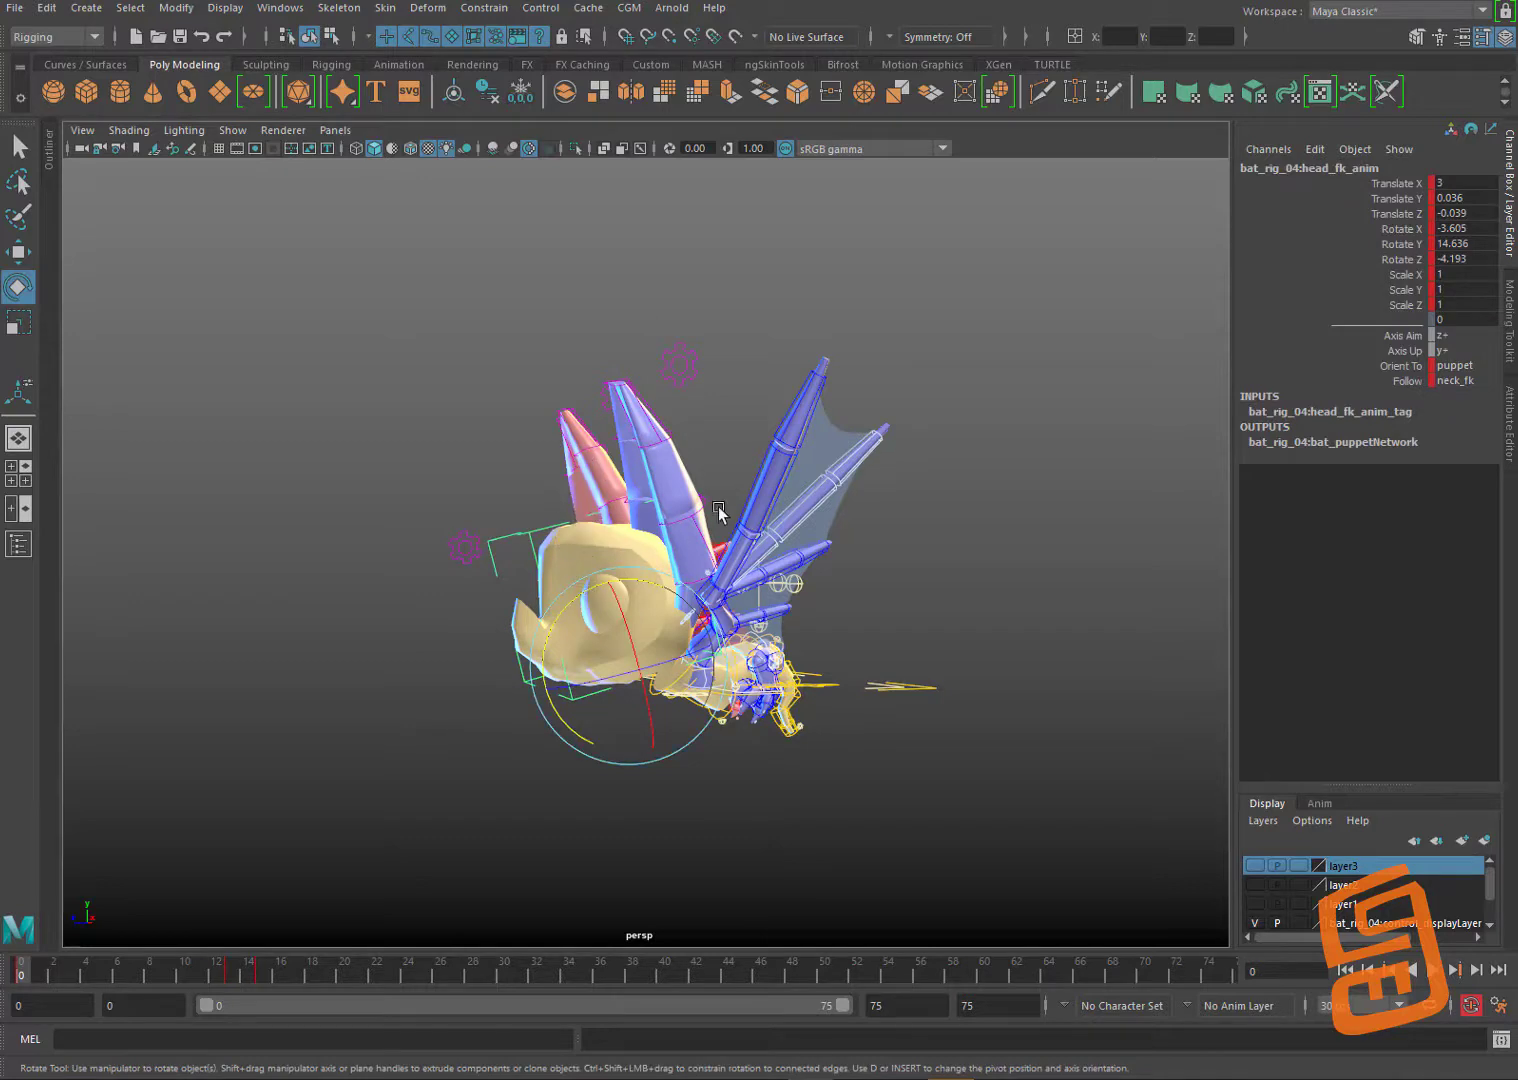
click(1319, 803)
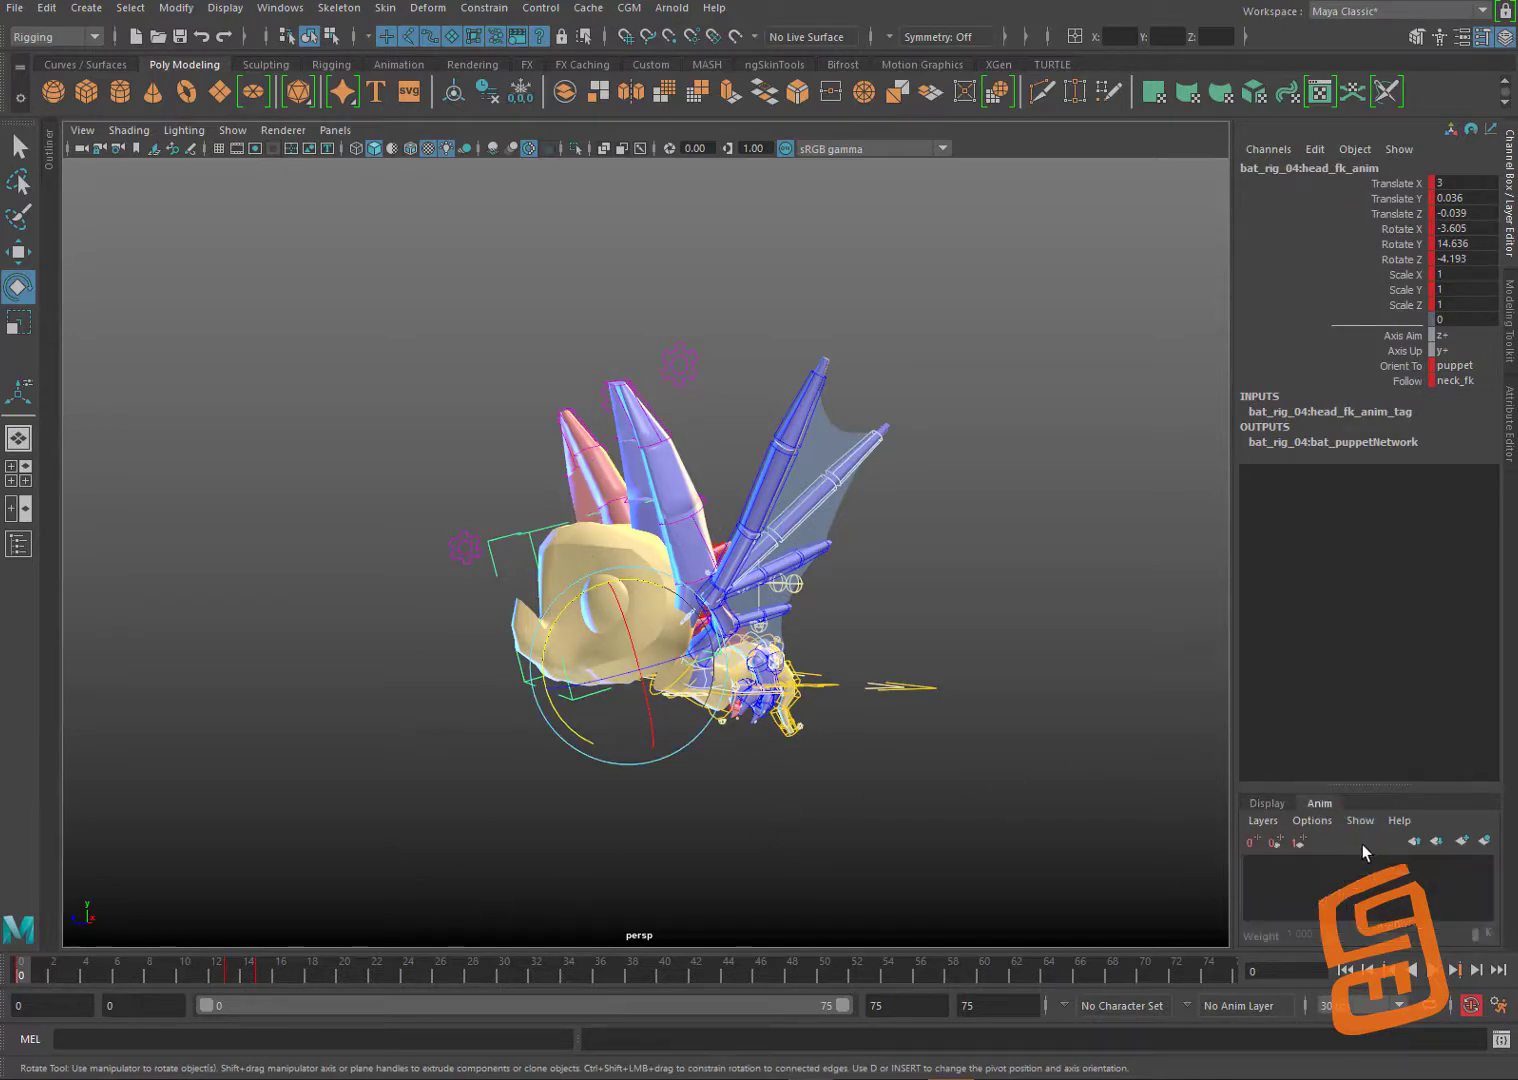
click(1263, 820)
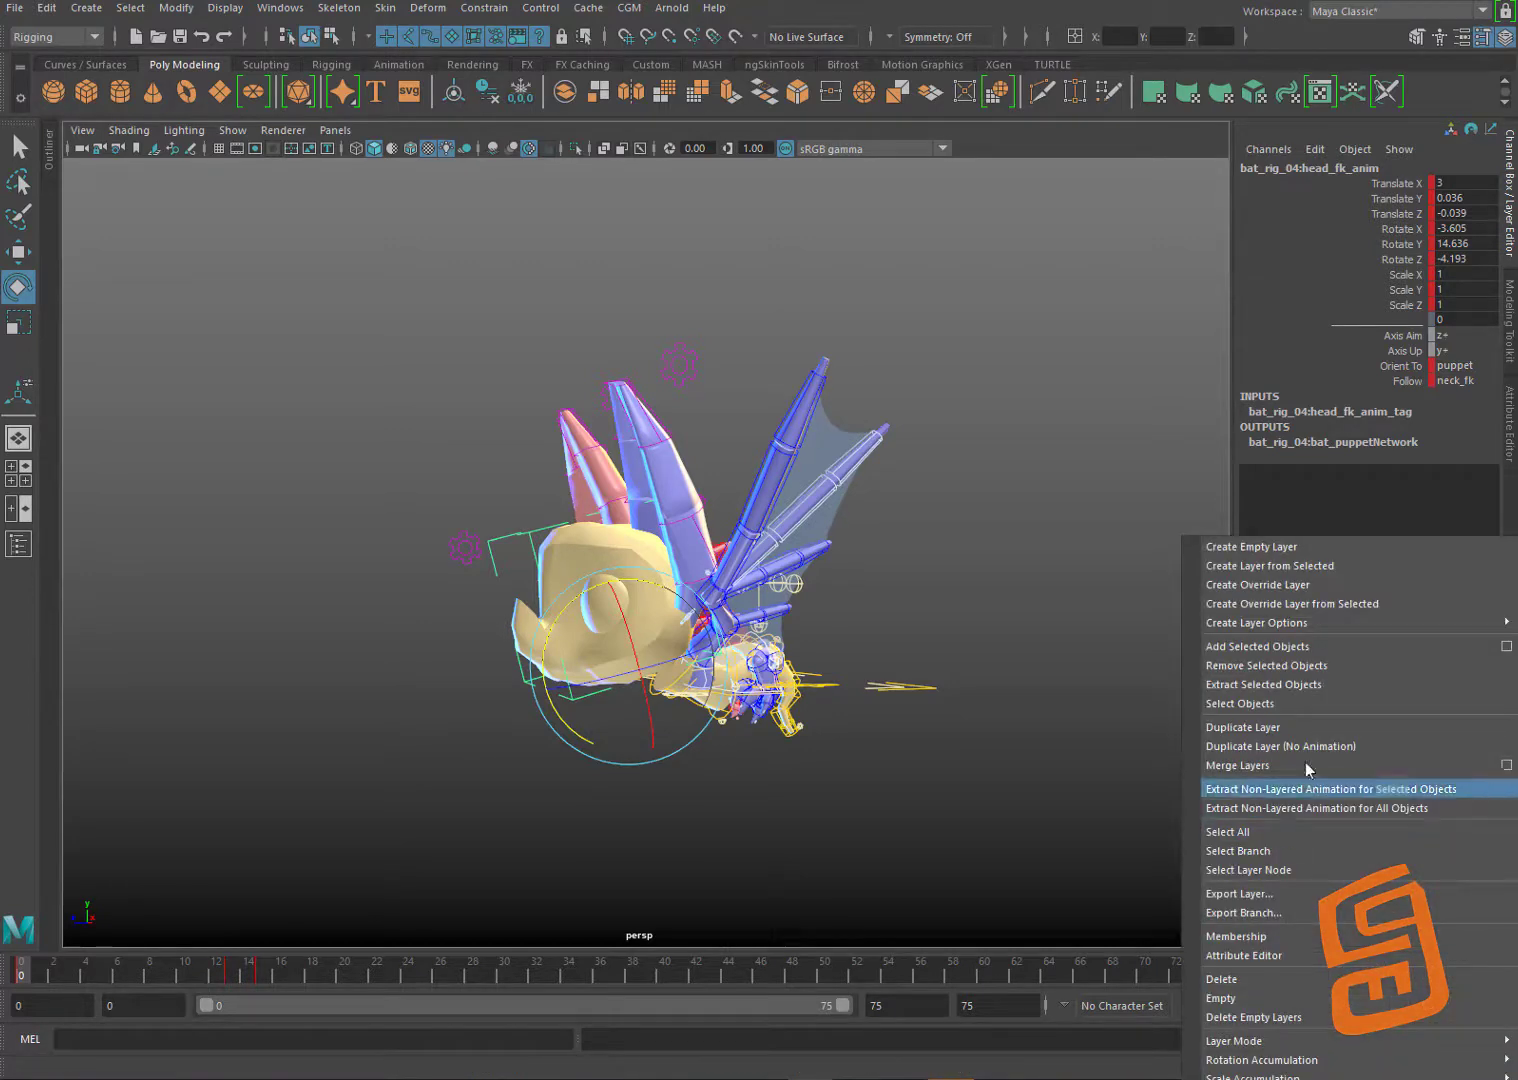
click(1331, 567)
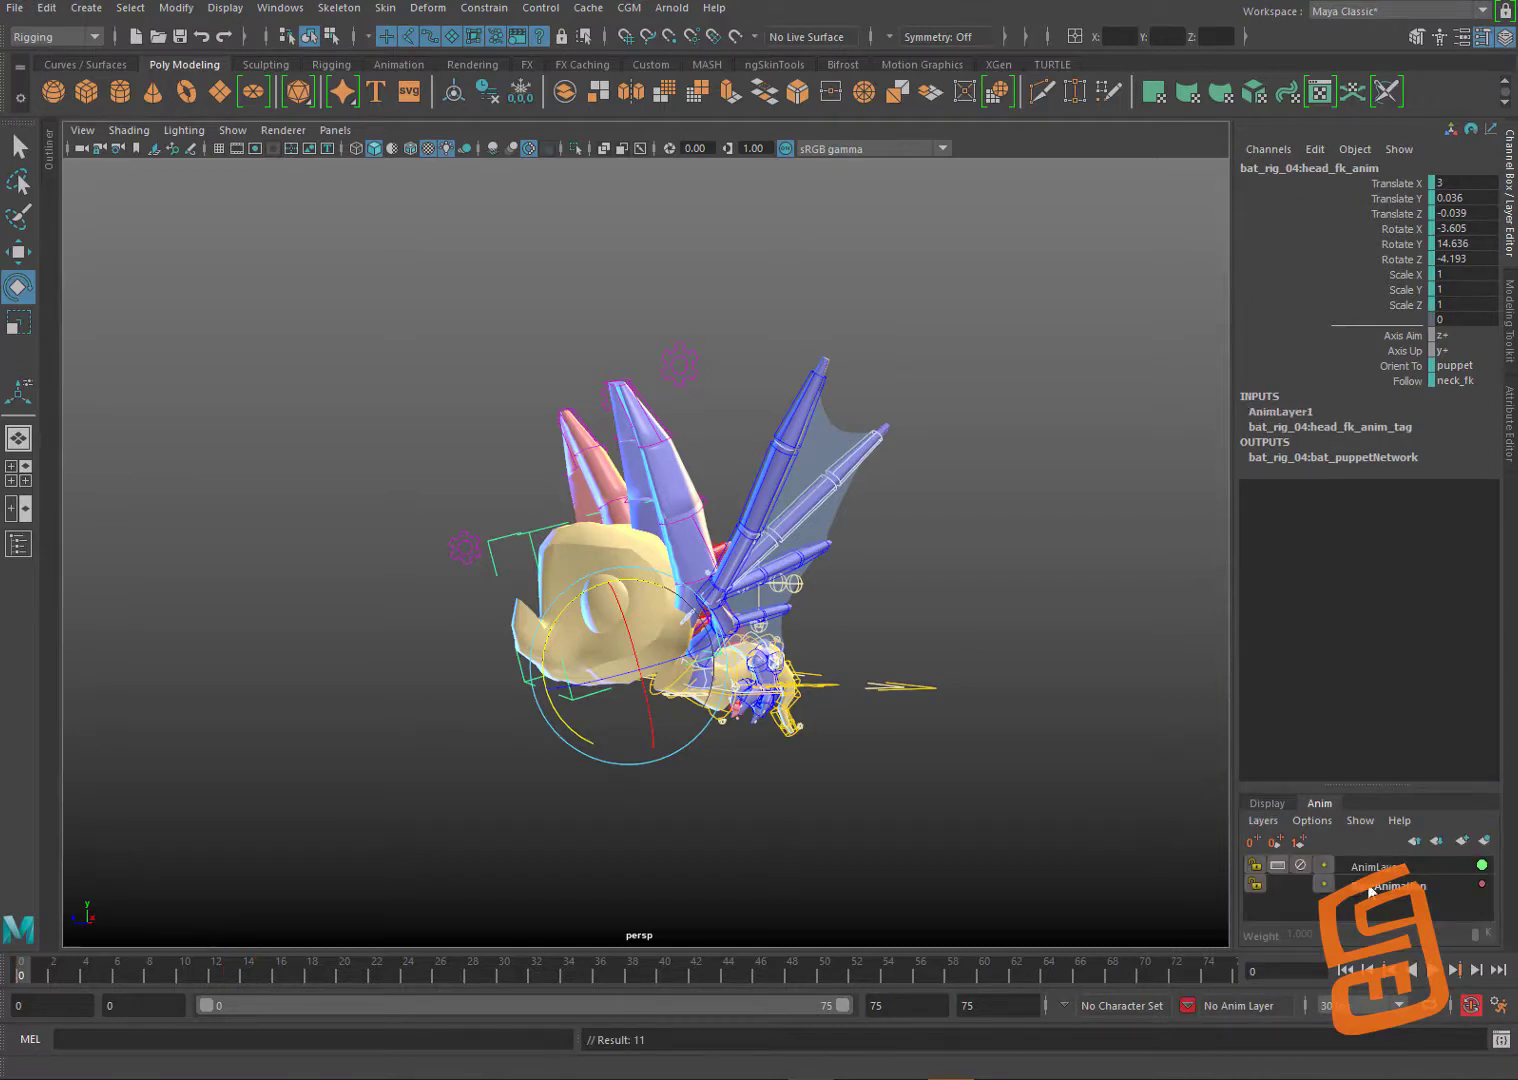
double_click(1373, 866)
text(Head)
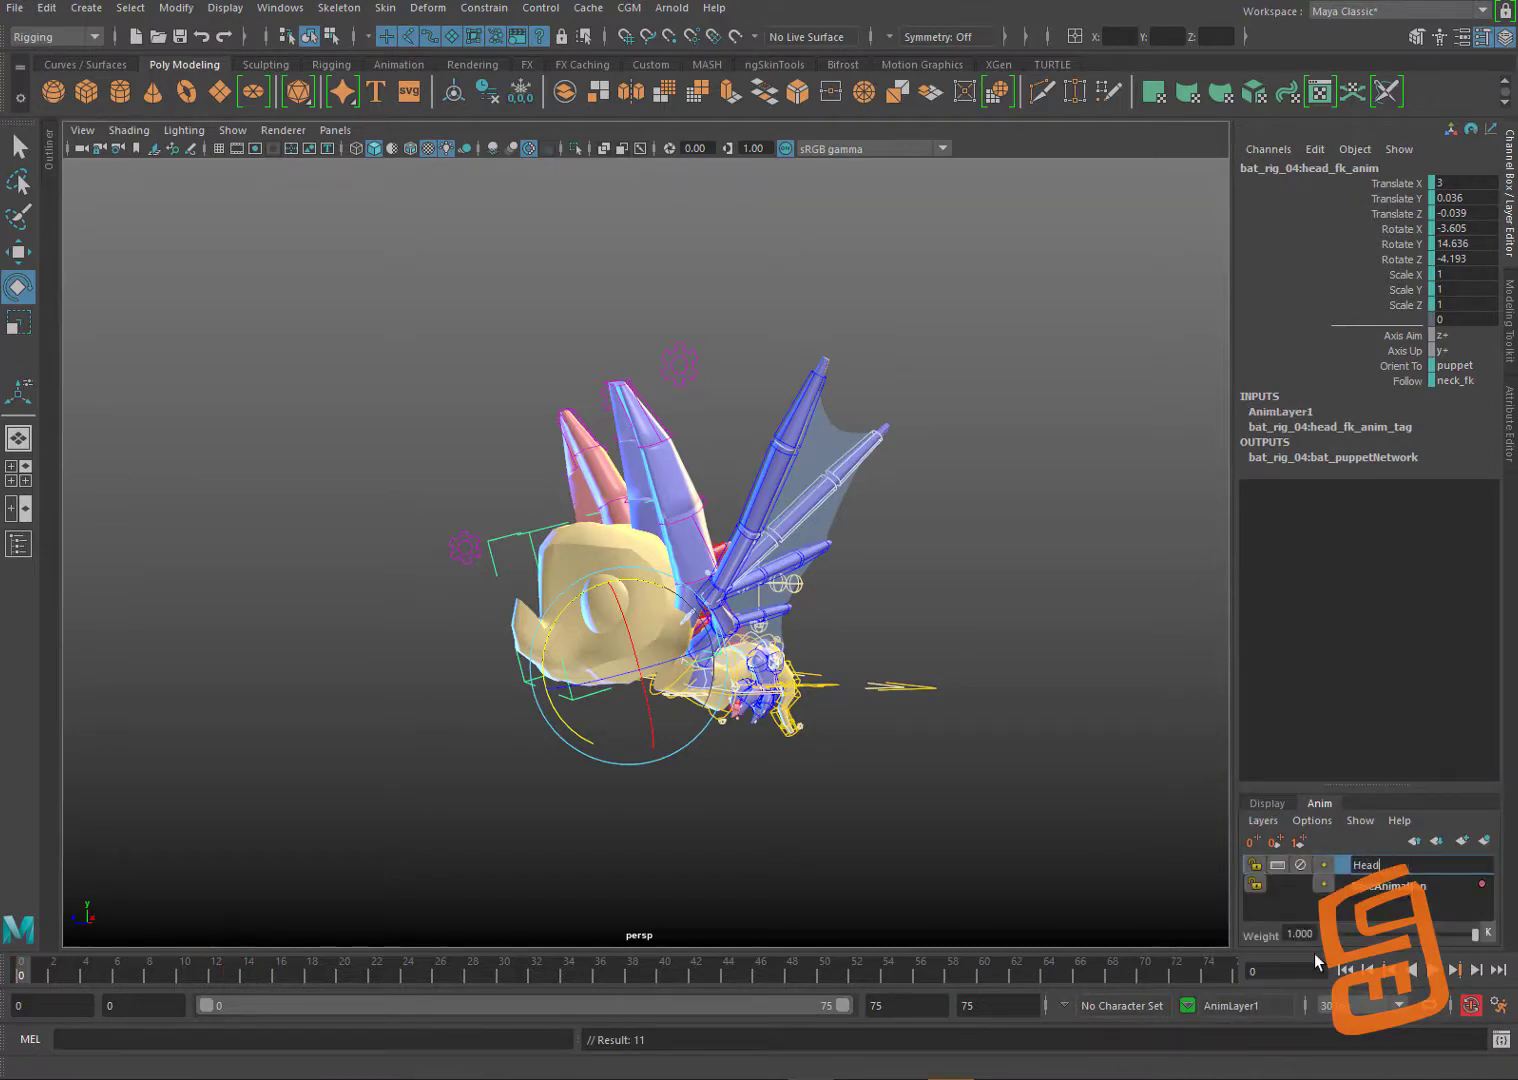
key(Return)
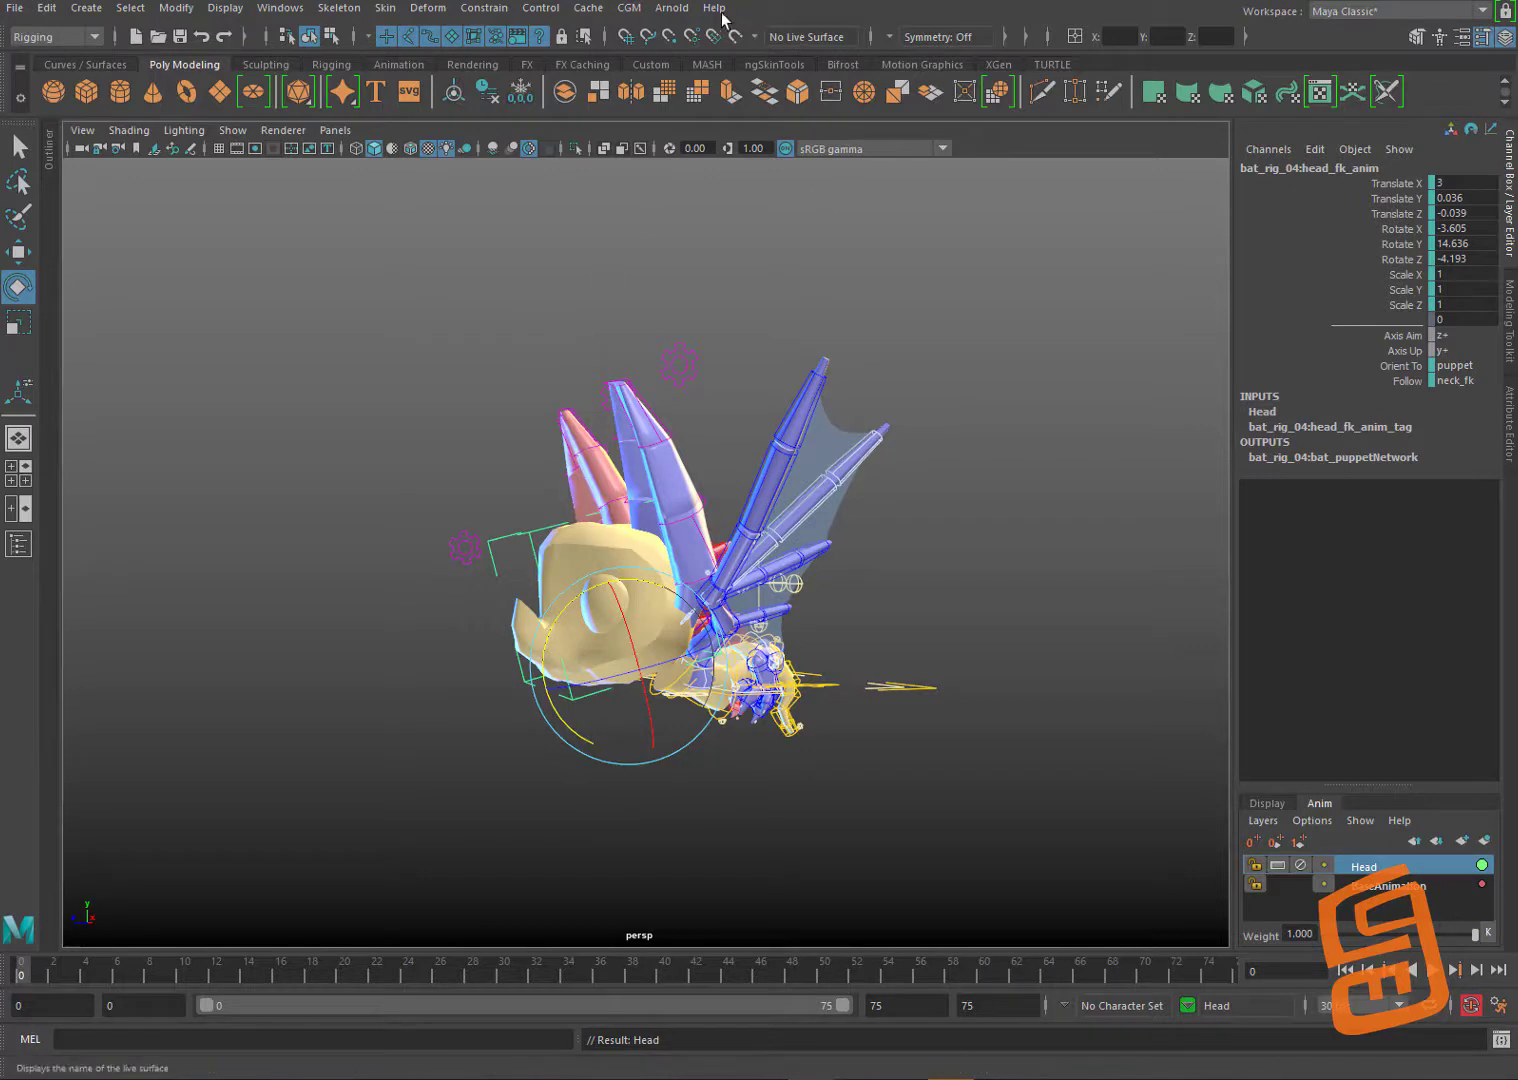
Step: Open cgmAnimFilterTool from the CGM animation utilities and place its window beside the bat
click(629, 8)
mouse_move(709, 250)
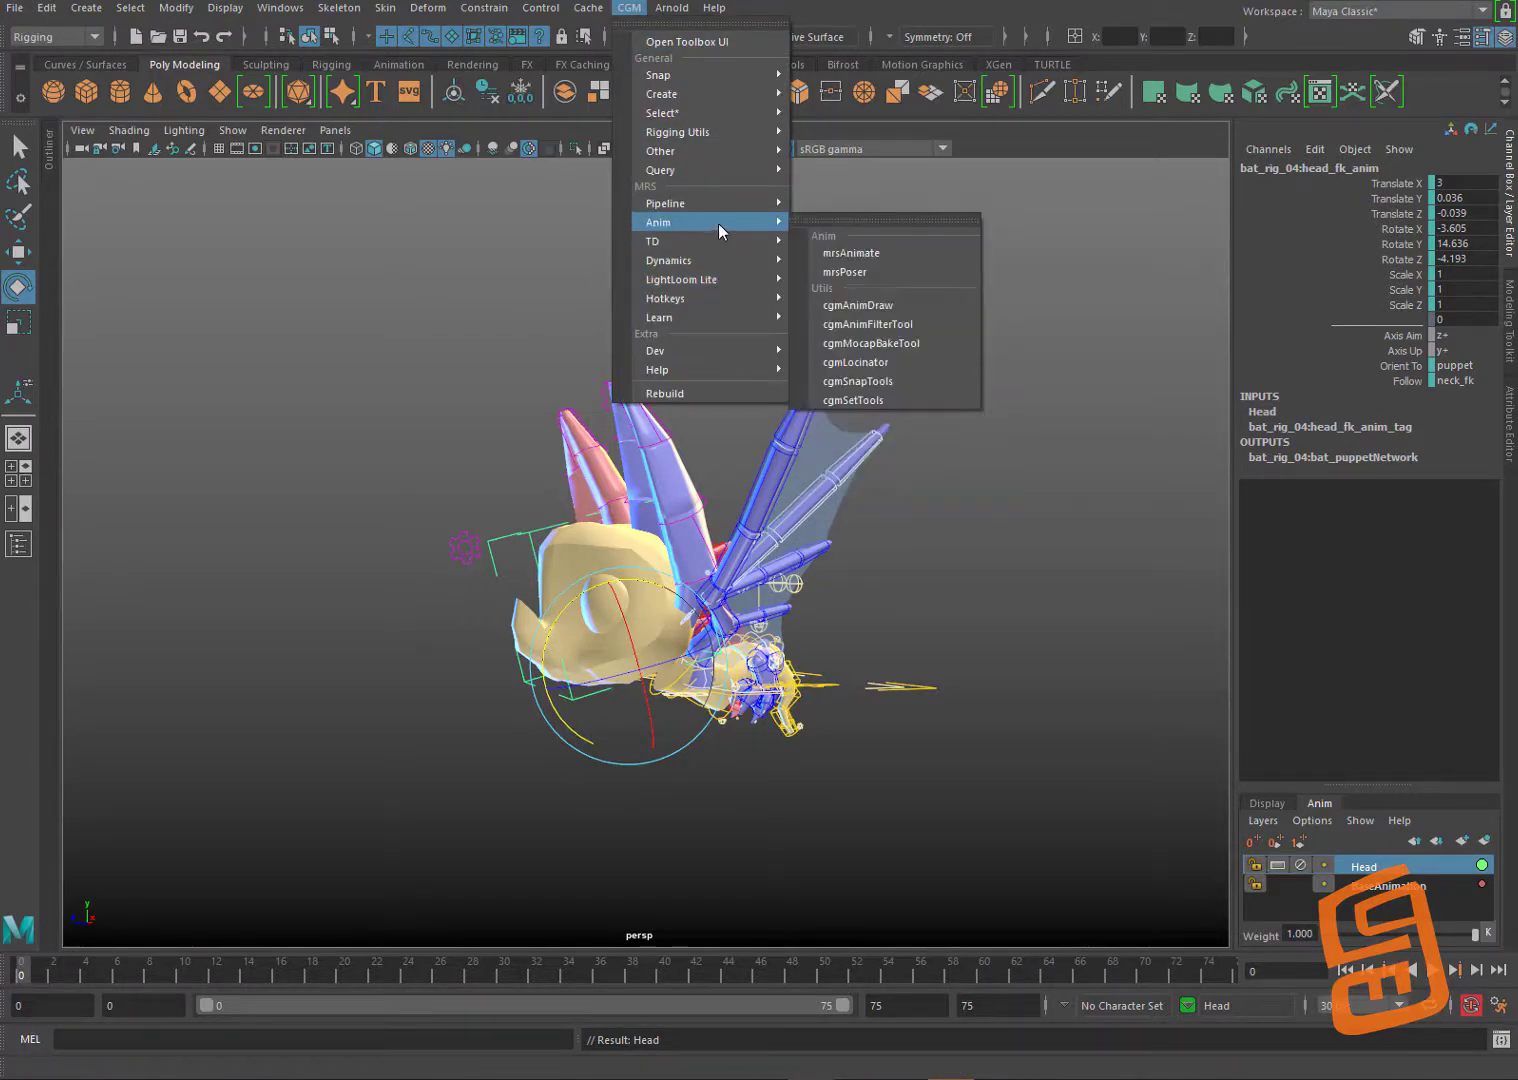
click(867, 324)
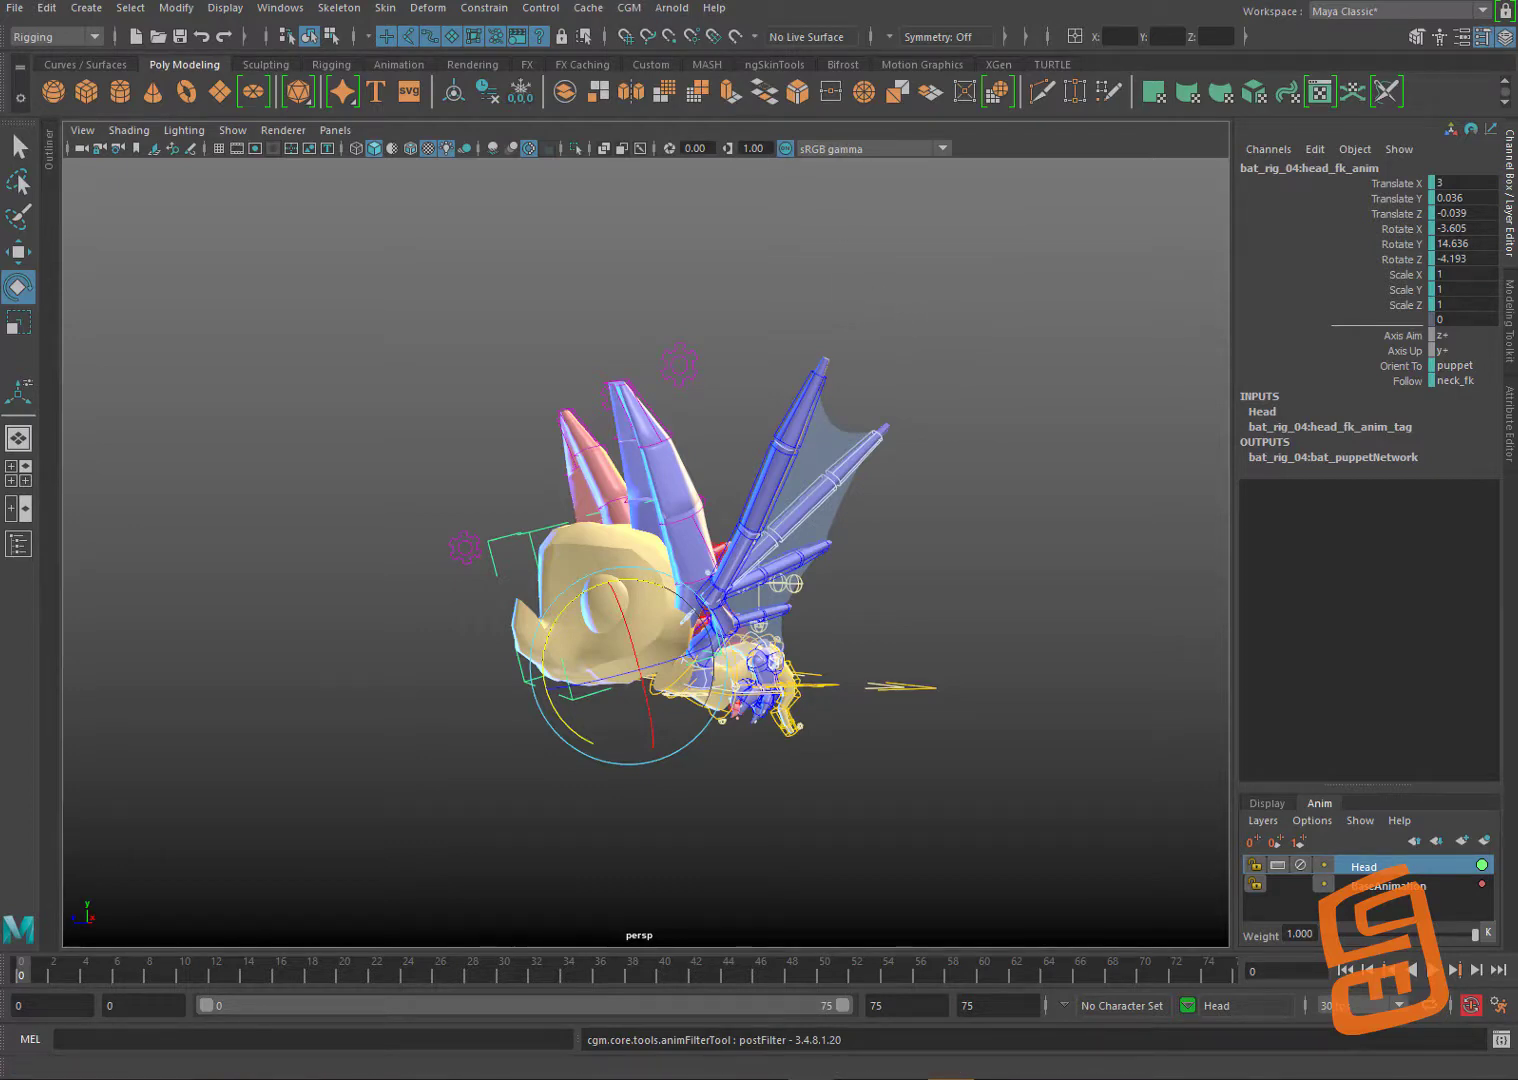
drag(1066, 130, 980, 302)
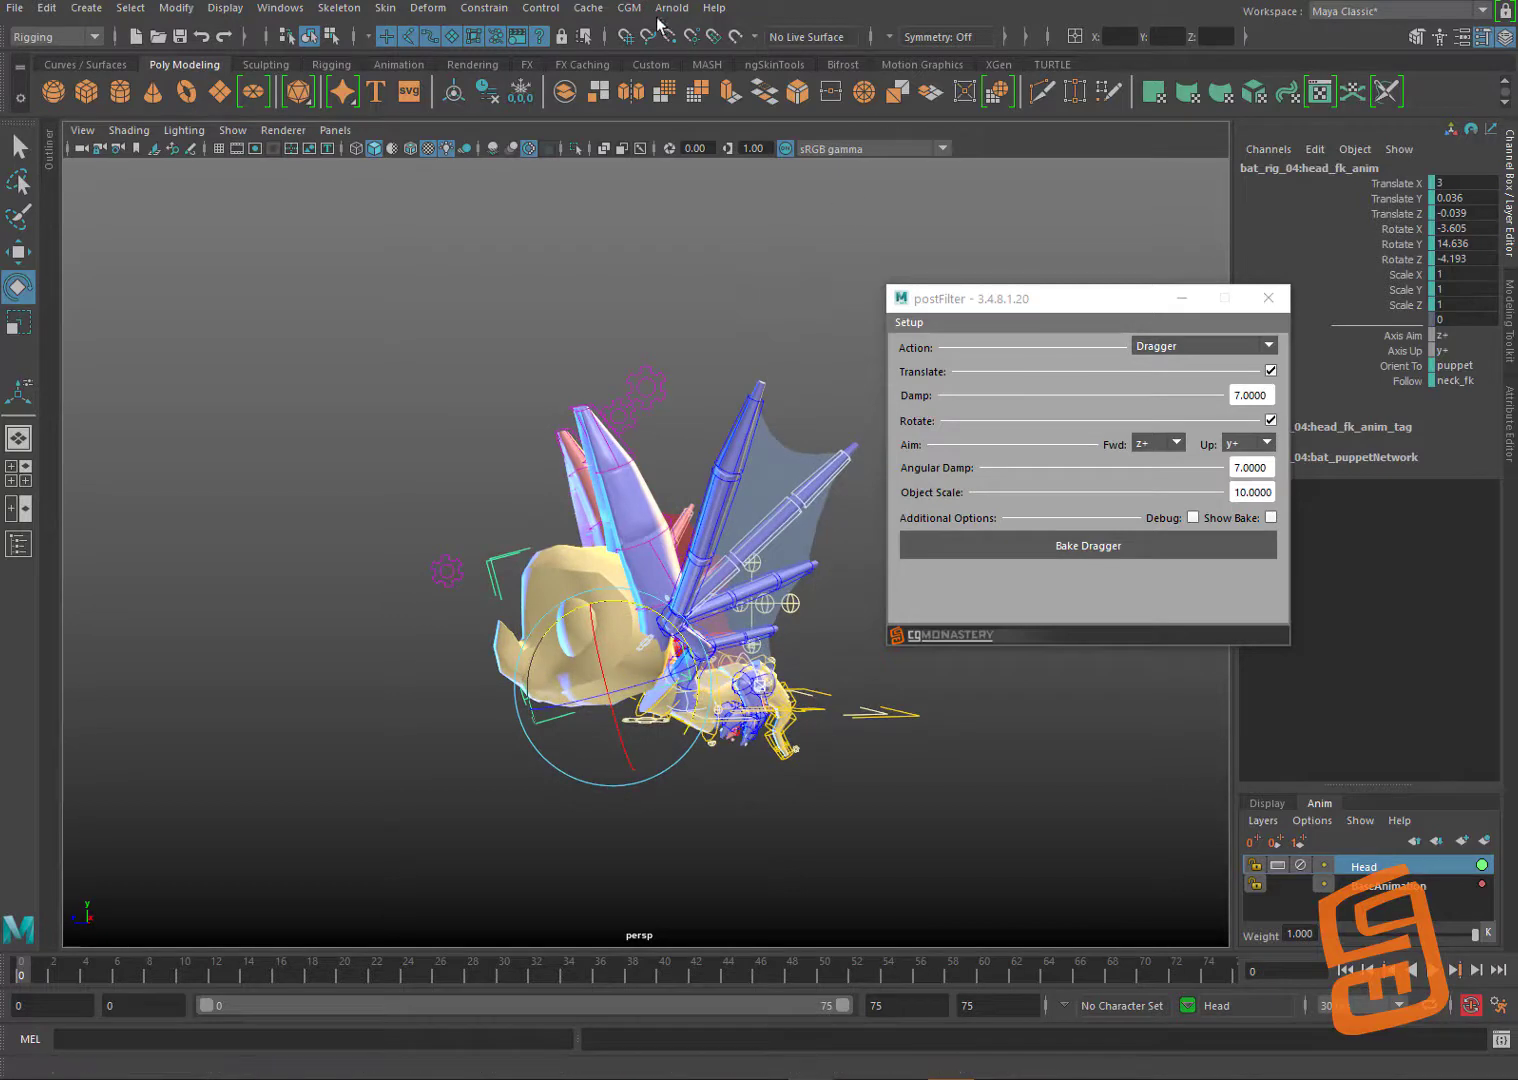
Step: Query the size of the selected head control along each axis with the CGM tools
click(629, 7)
mouse_move(701, 213)
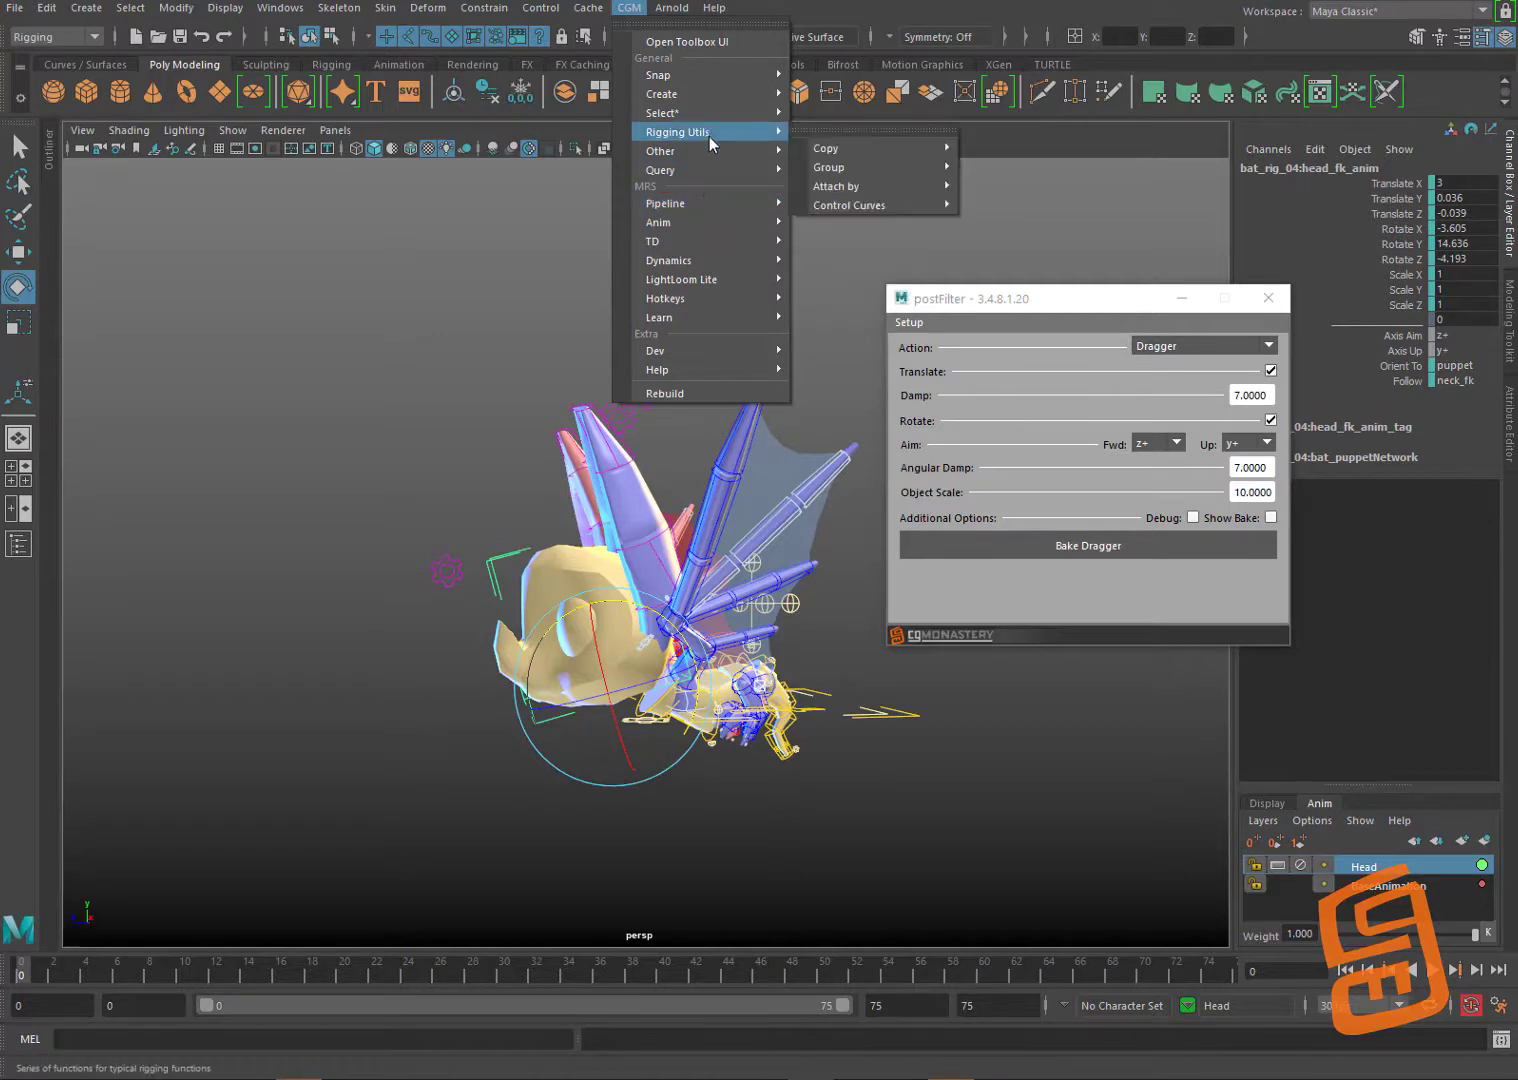
mouse_move(713, 112)
mouse_move(714, 168)
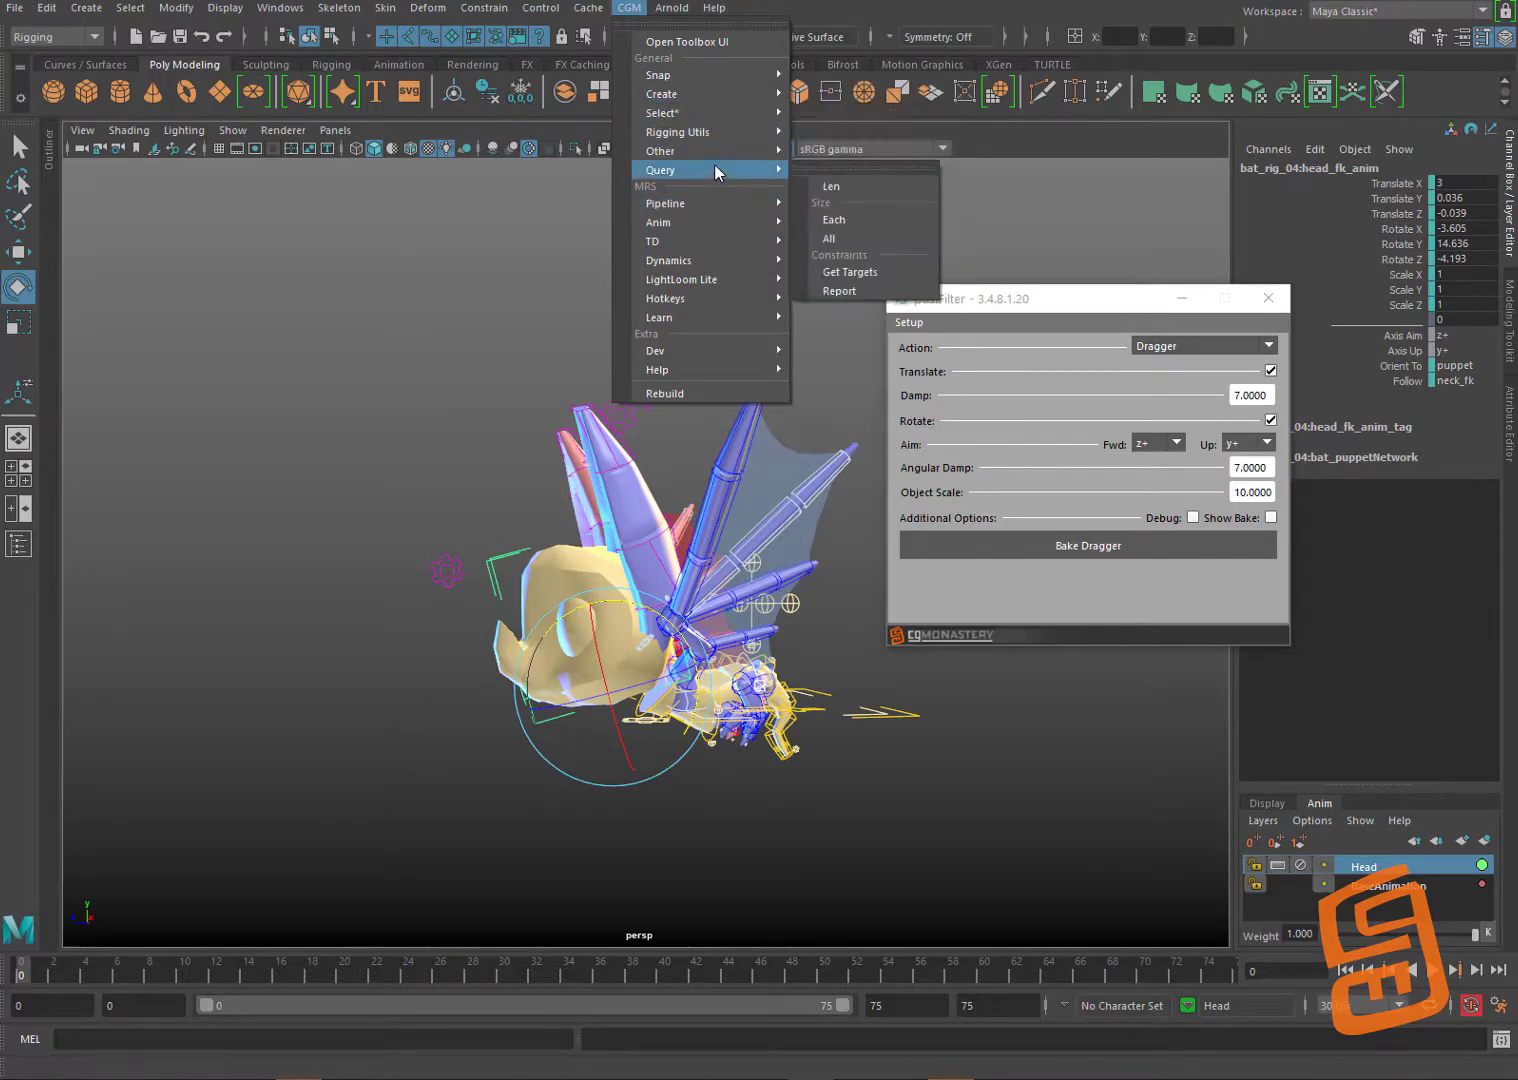
click(876, 219)
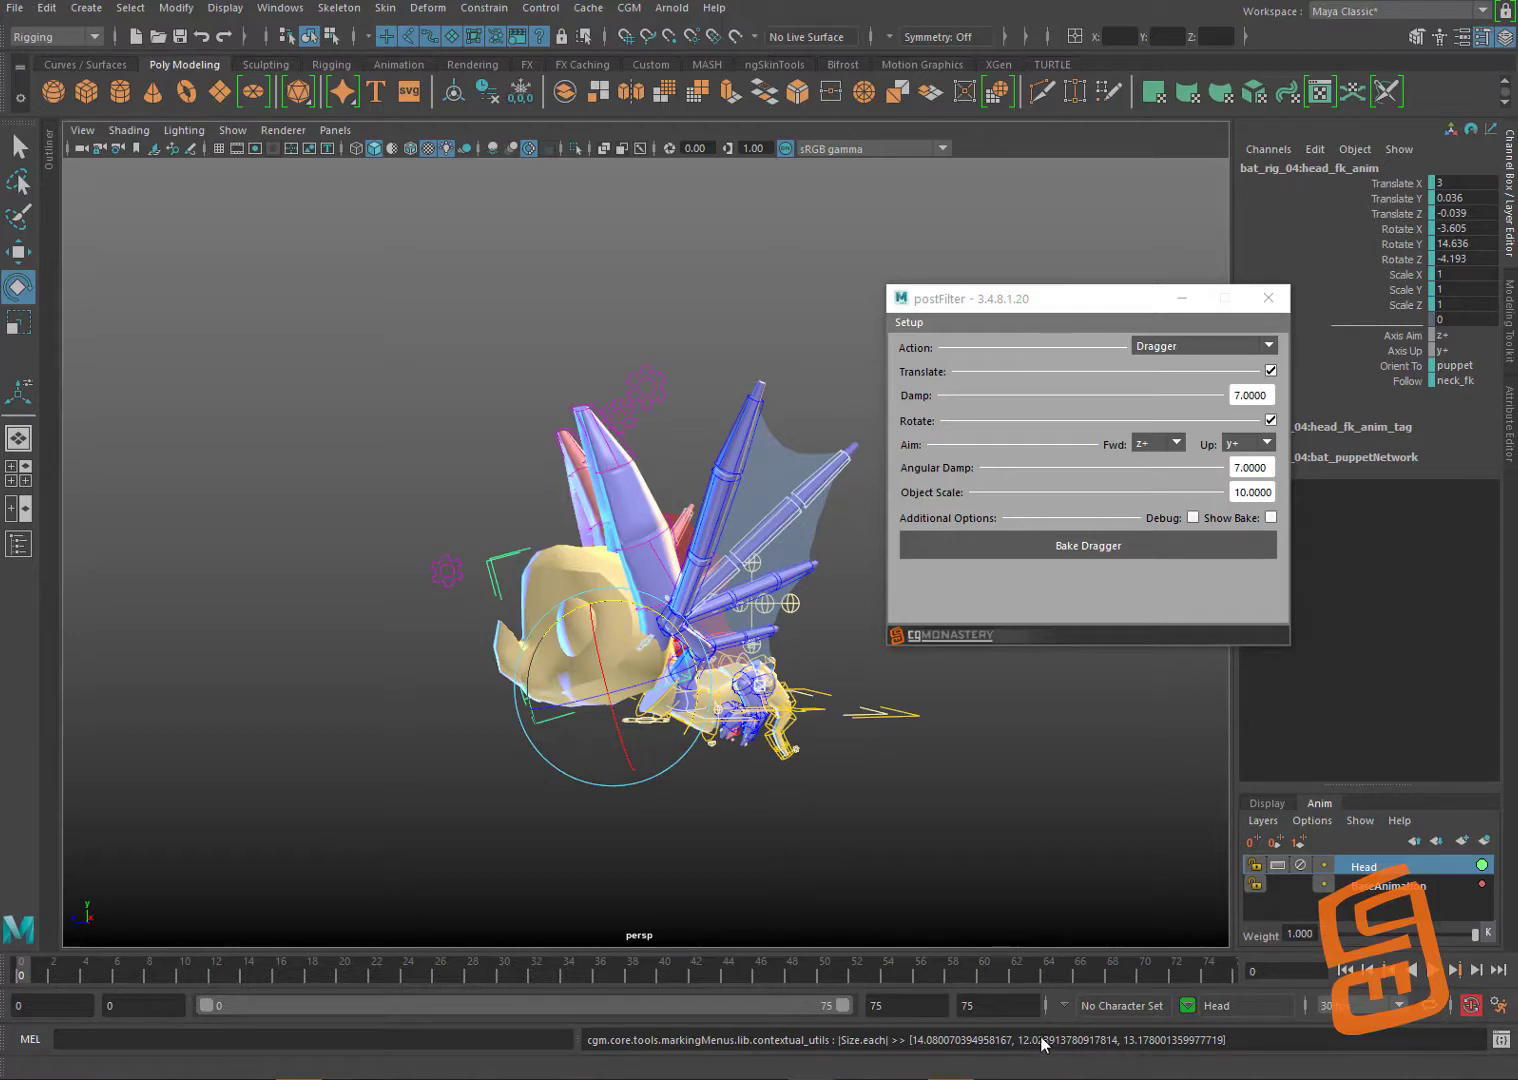
alt+drag(559, 424, 593, 397)
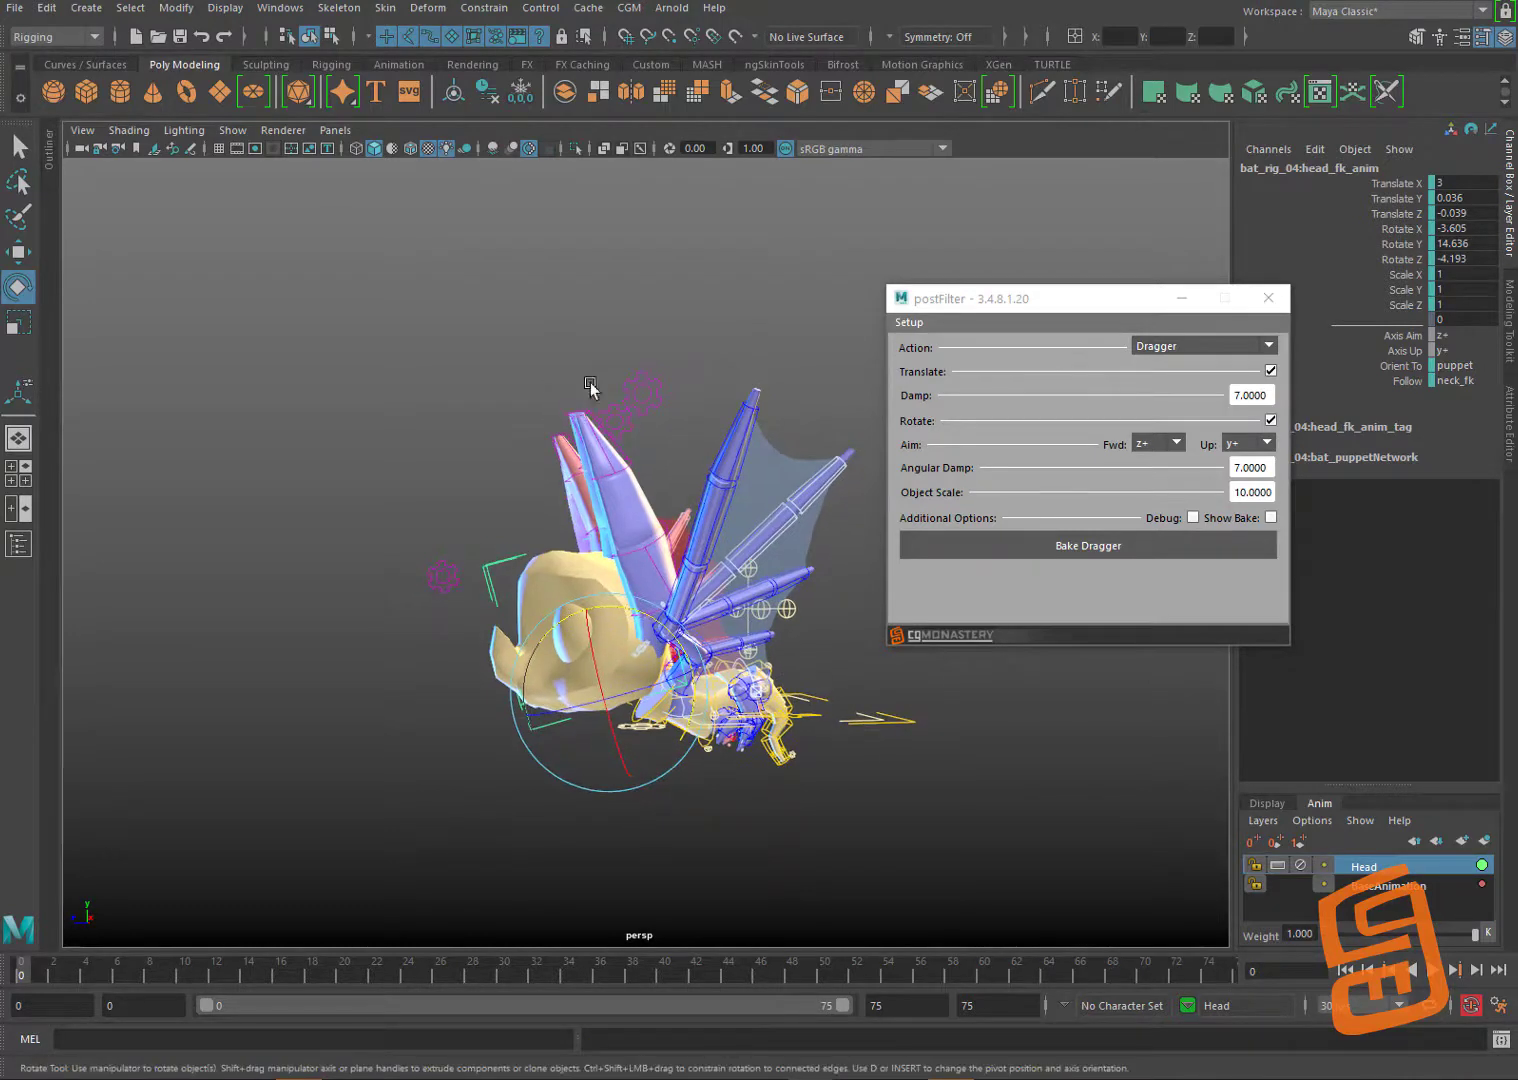
Step: Set the Dragger's Object Scale to 15 and bake it onto the head control
key(w)
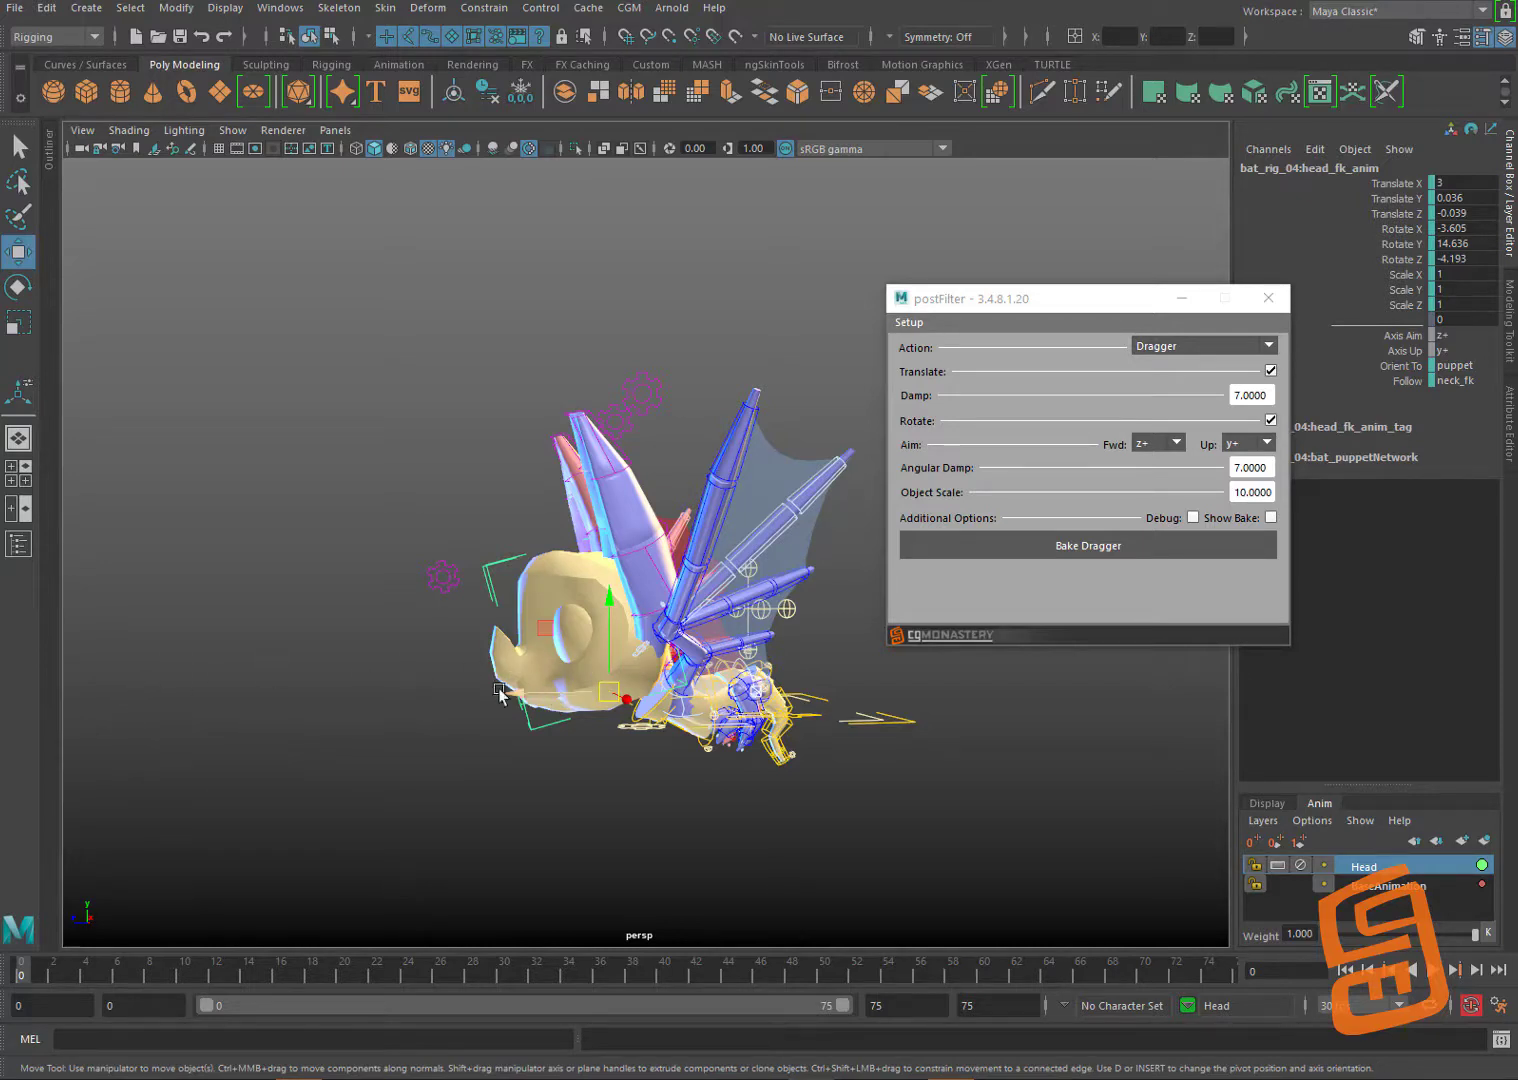
click(1253, 492)
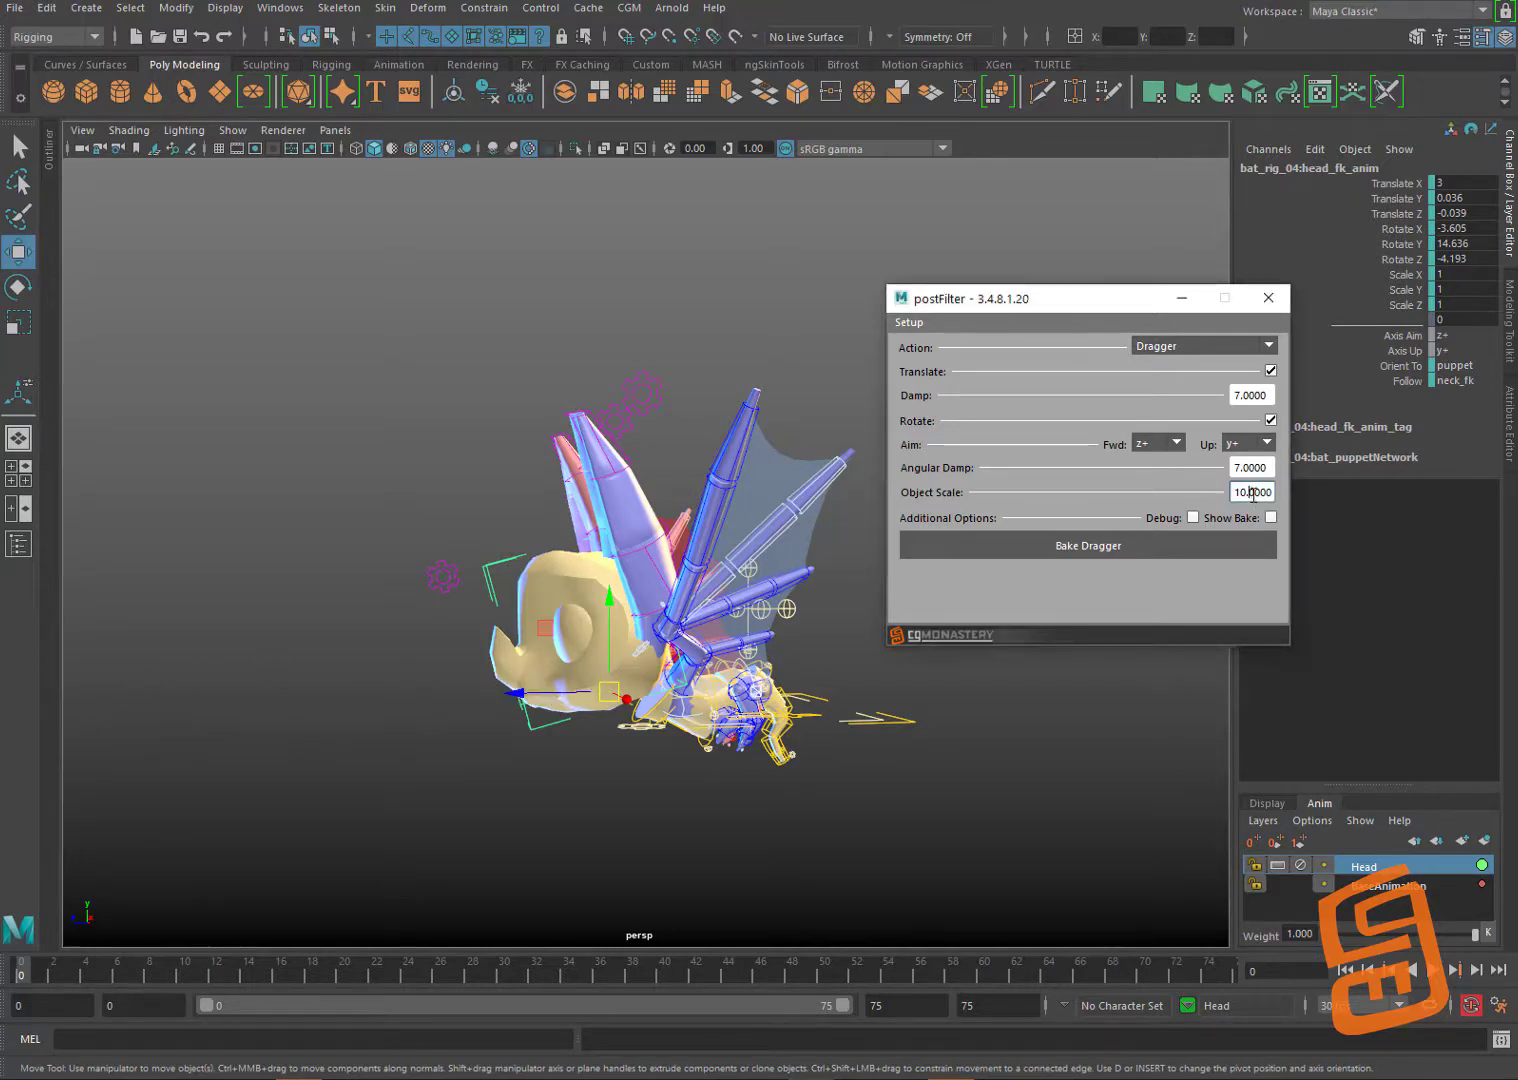
click(1248, 492)
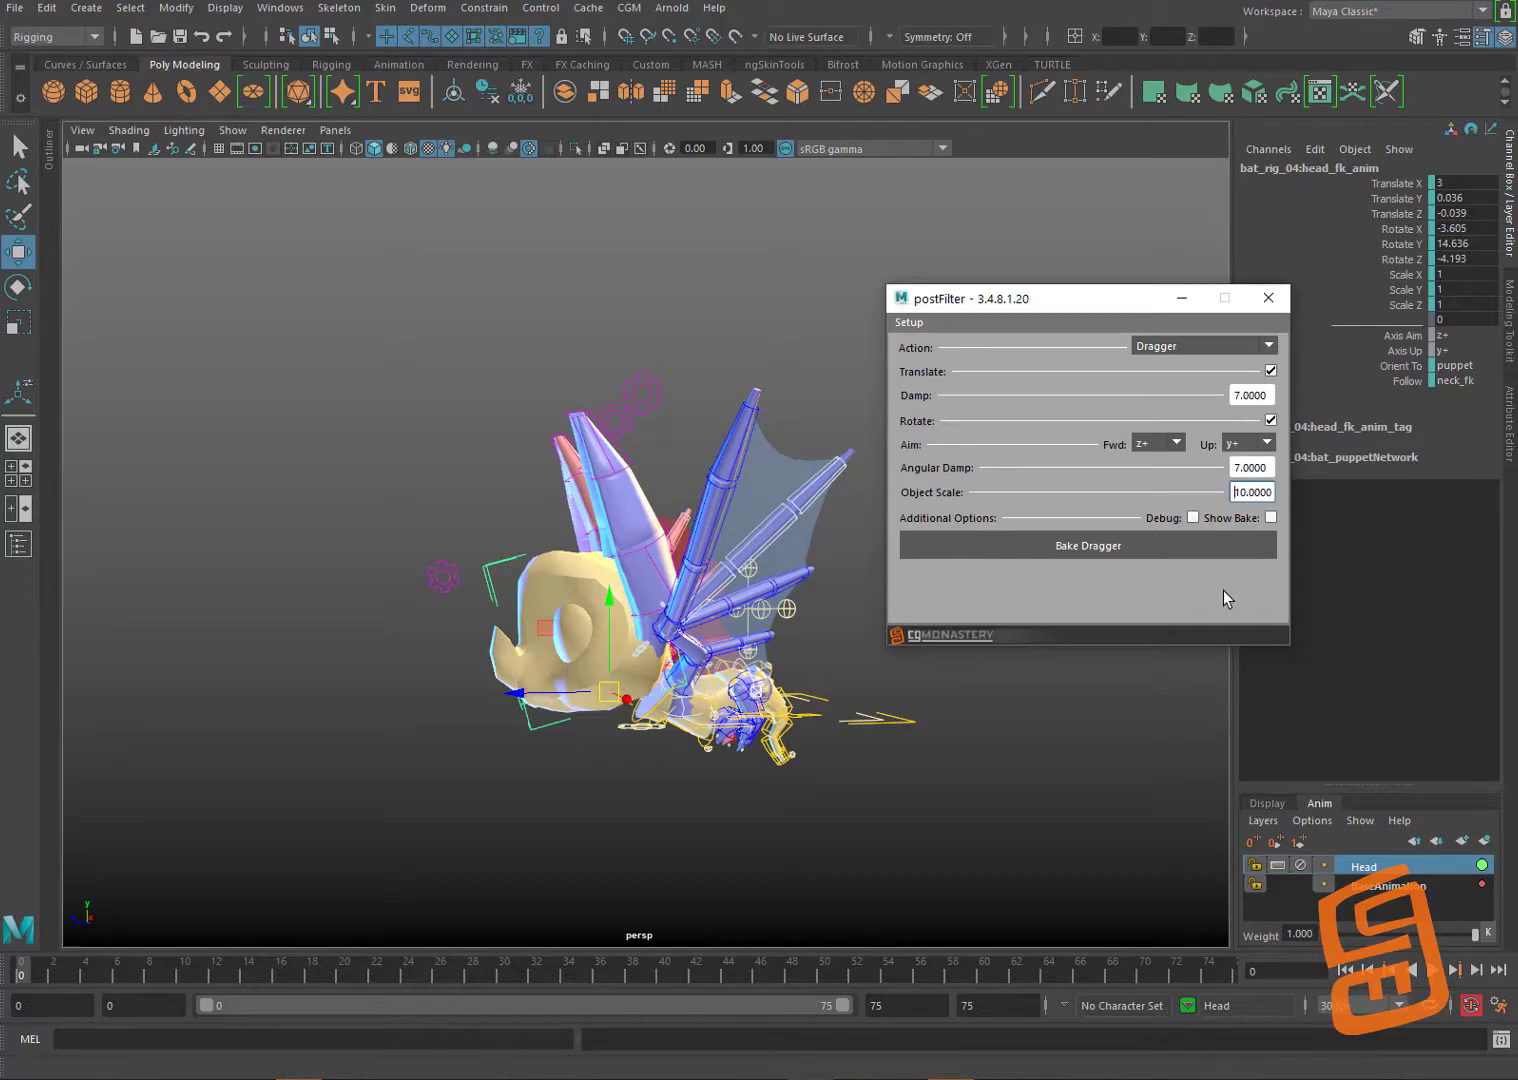
text(0)
key(BackSpace)
text(5)
key(Return)
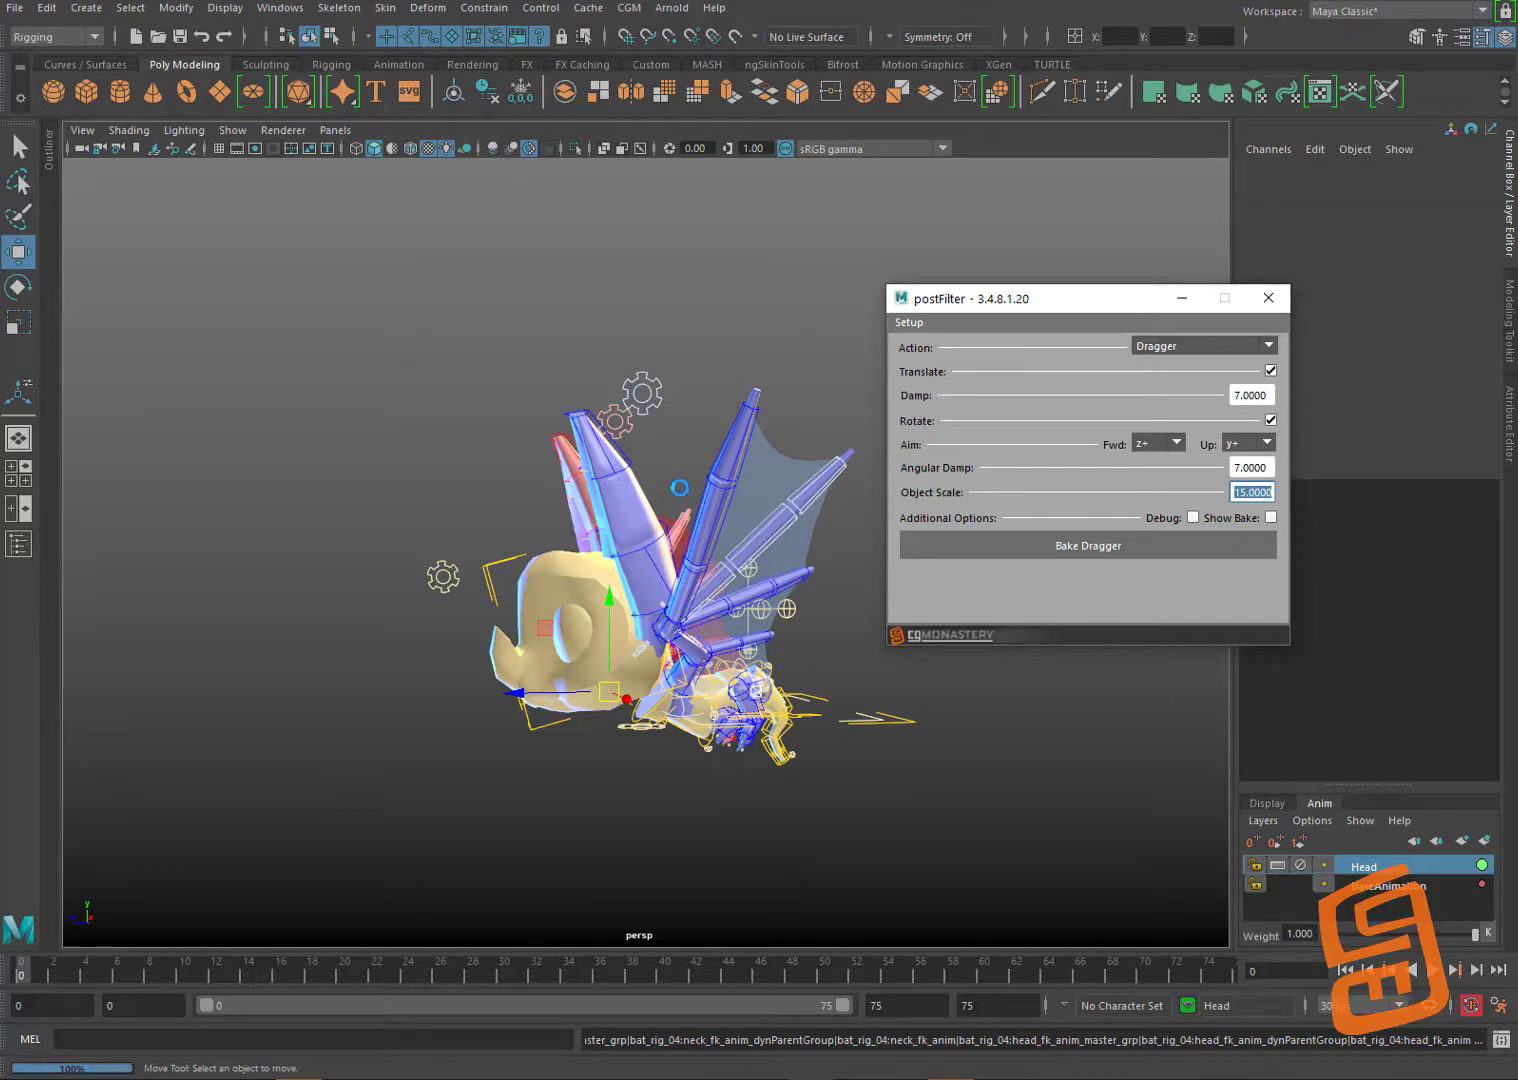
Step: Scrub the timeline to frame 73 to review the baked head motion
click(679, 488)
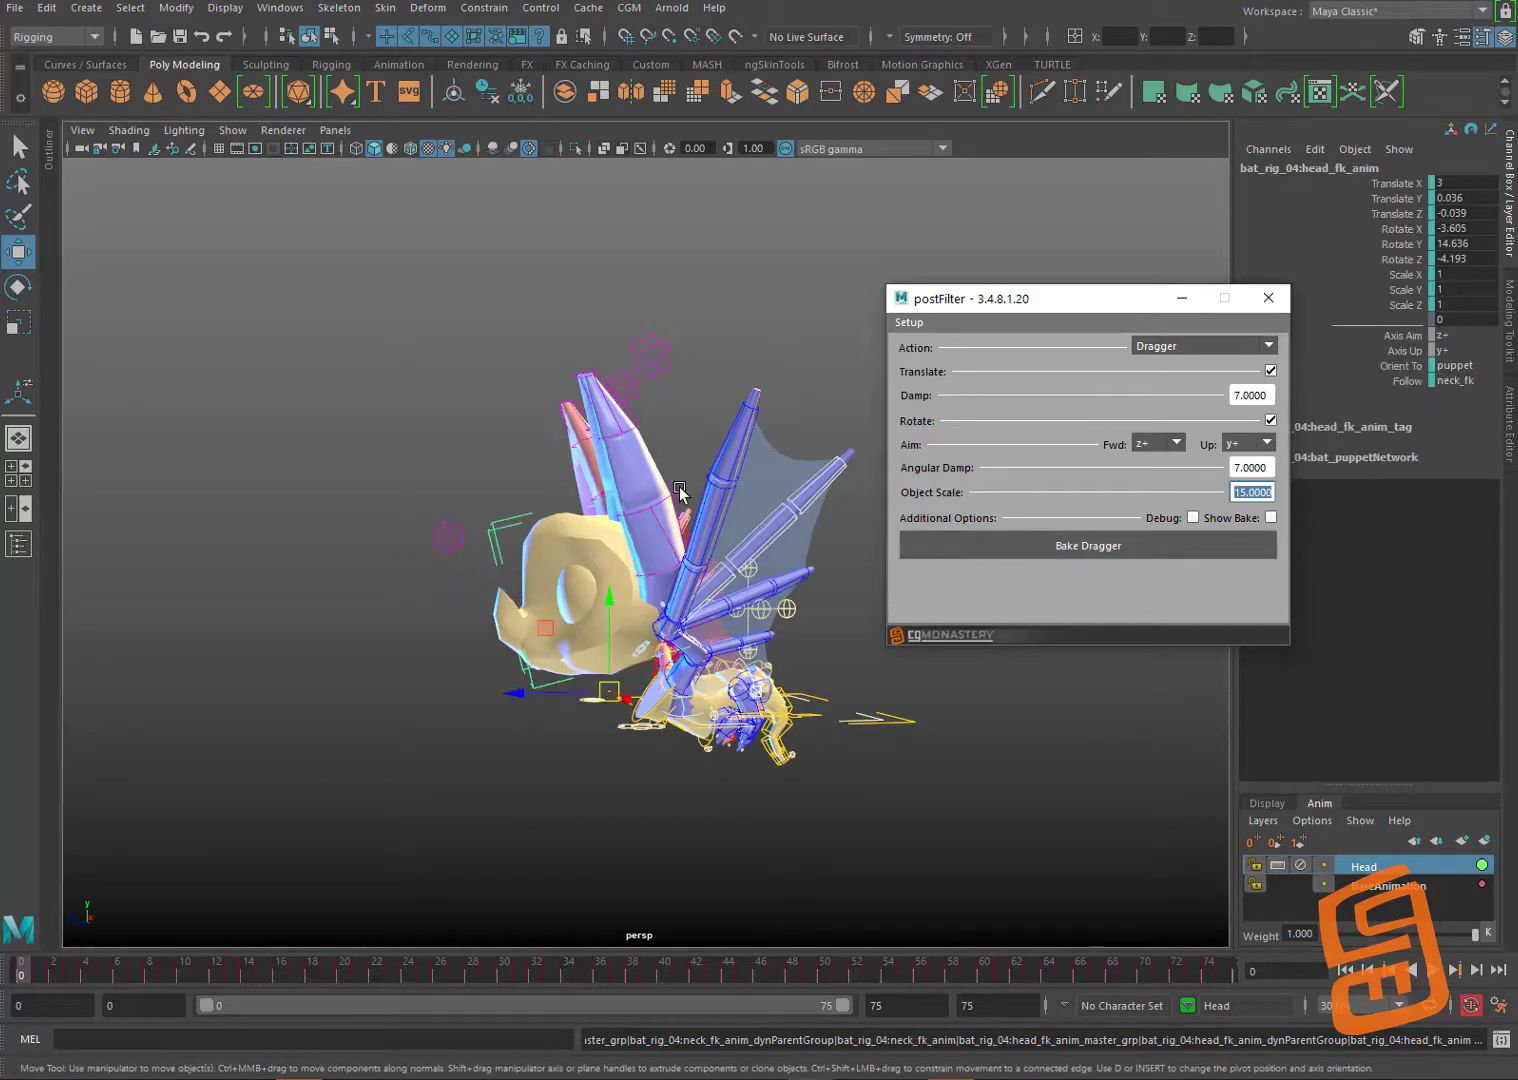
drag(47, 971, 328, 970)
drag(399, 1030, 1190, 970)
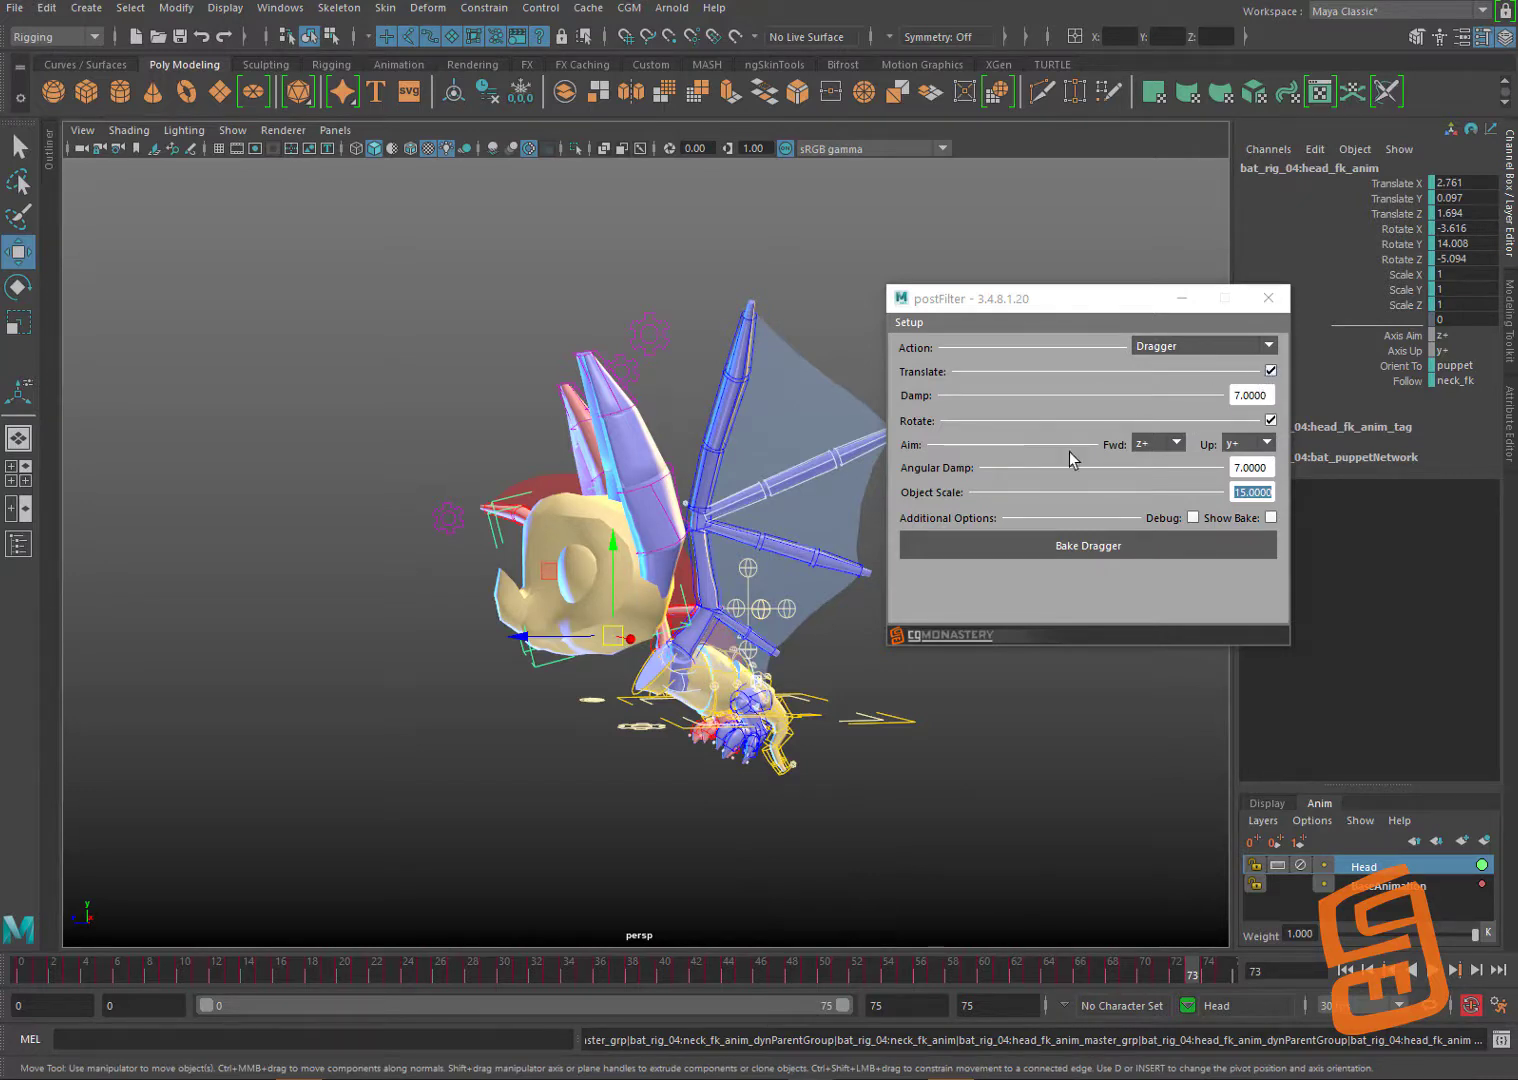
Step: Try to adjust the FKIK value on the head settings control
click(451, 519)
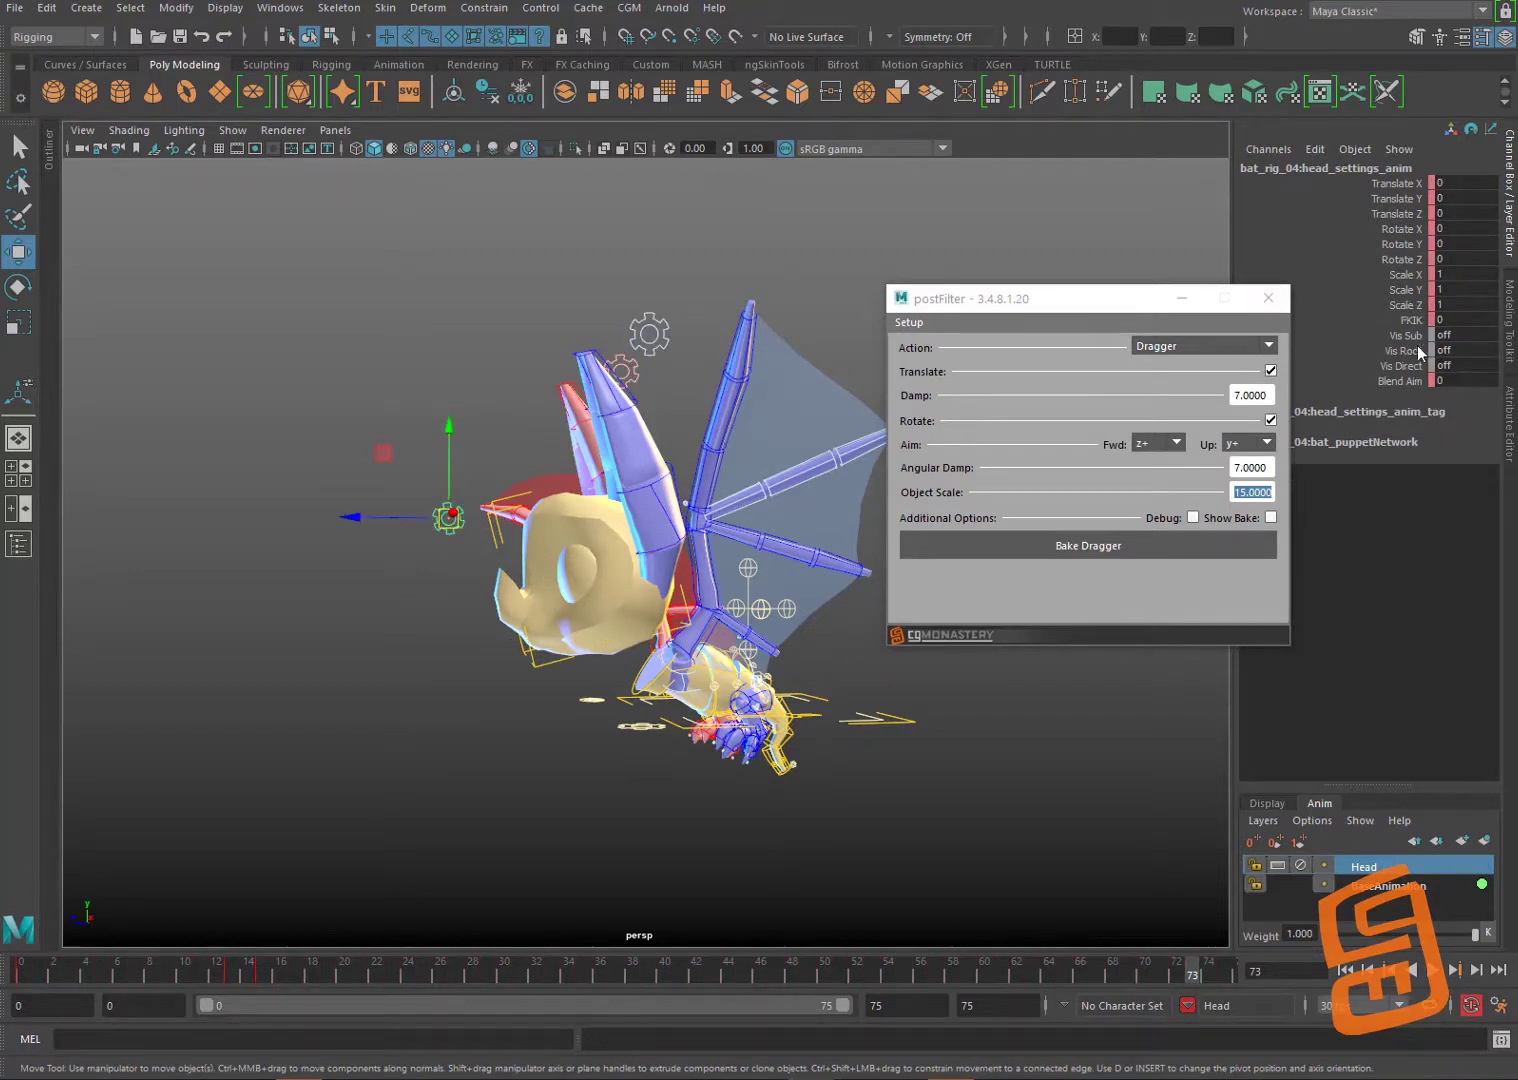
click(1412, 320)
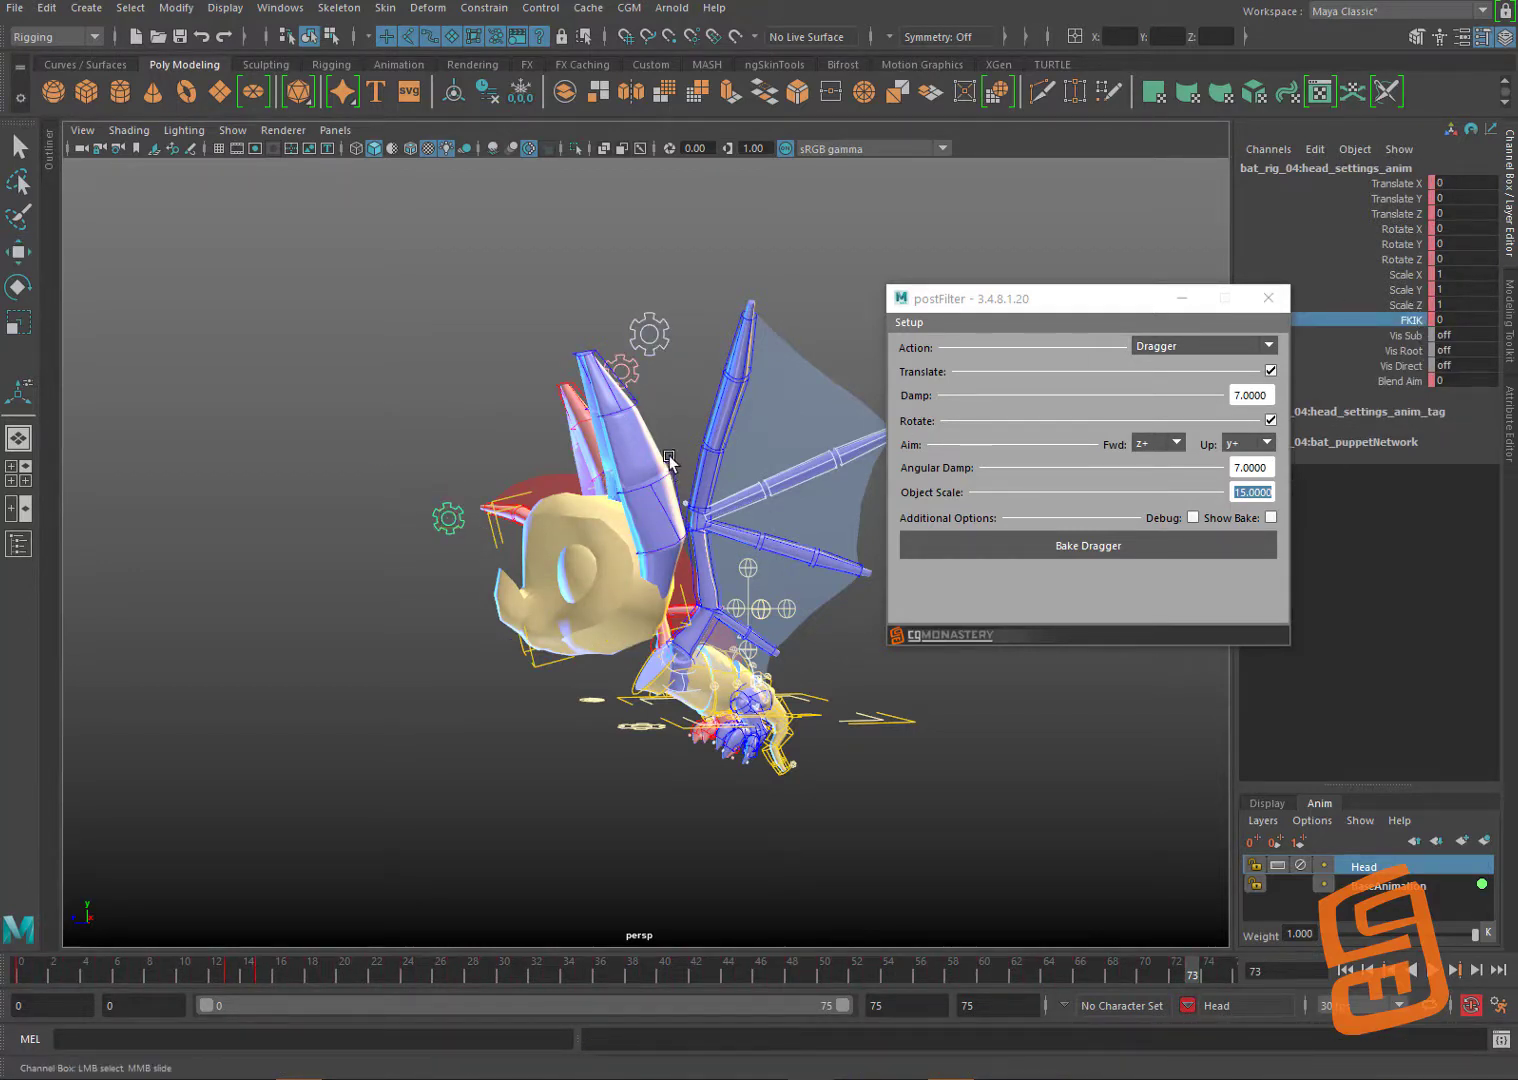
middle_drag(669, 457, 640, 430)
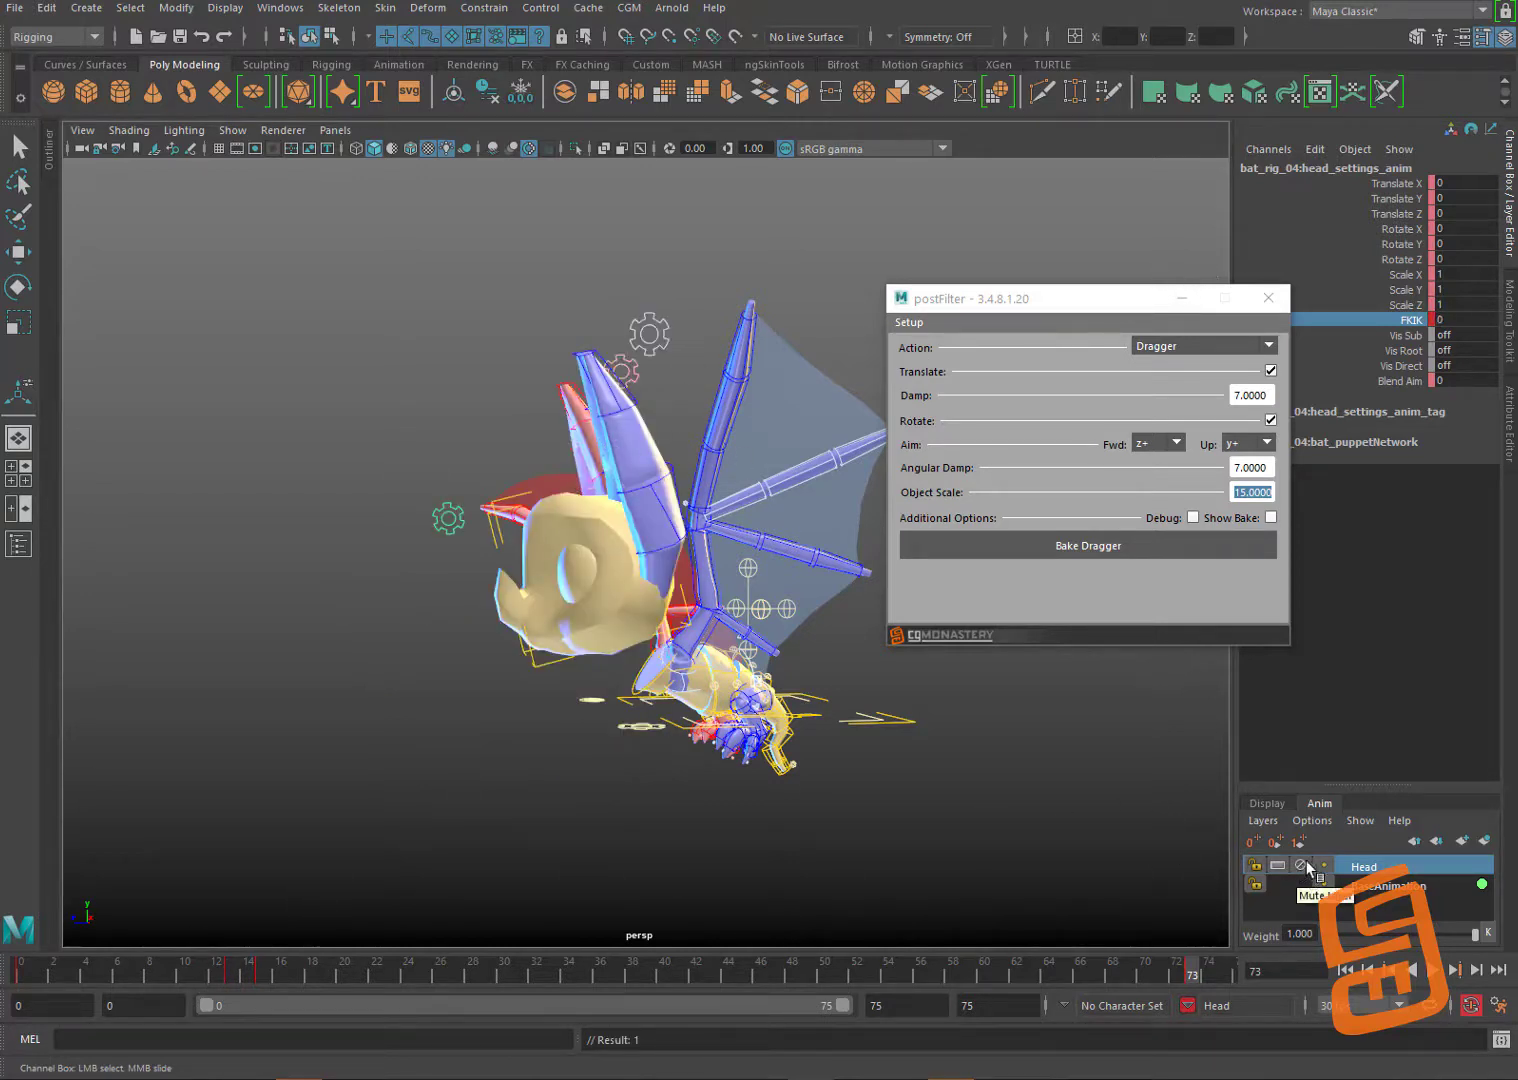
key(w)
Step: Delete all the baked keys of the head FK control on the Head layer, working from frame 0
click(498, 550)
click(498, 550)
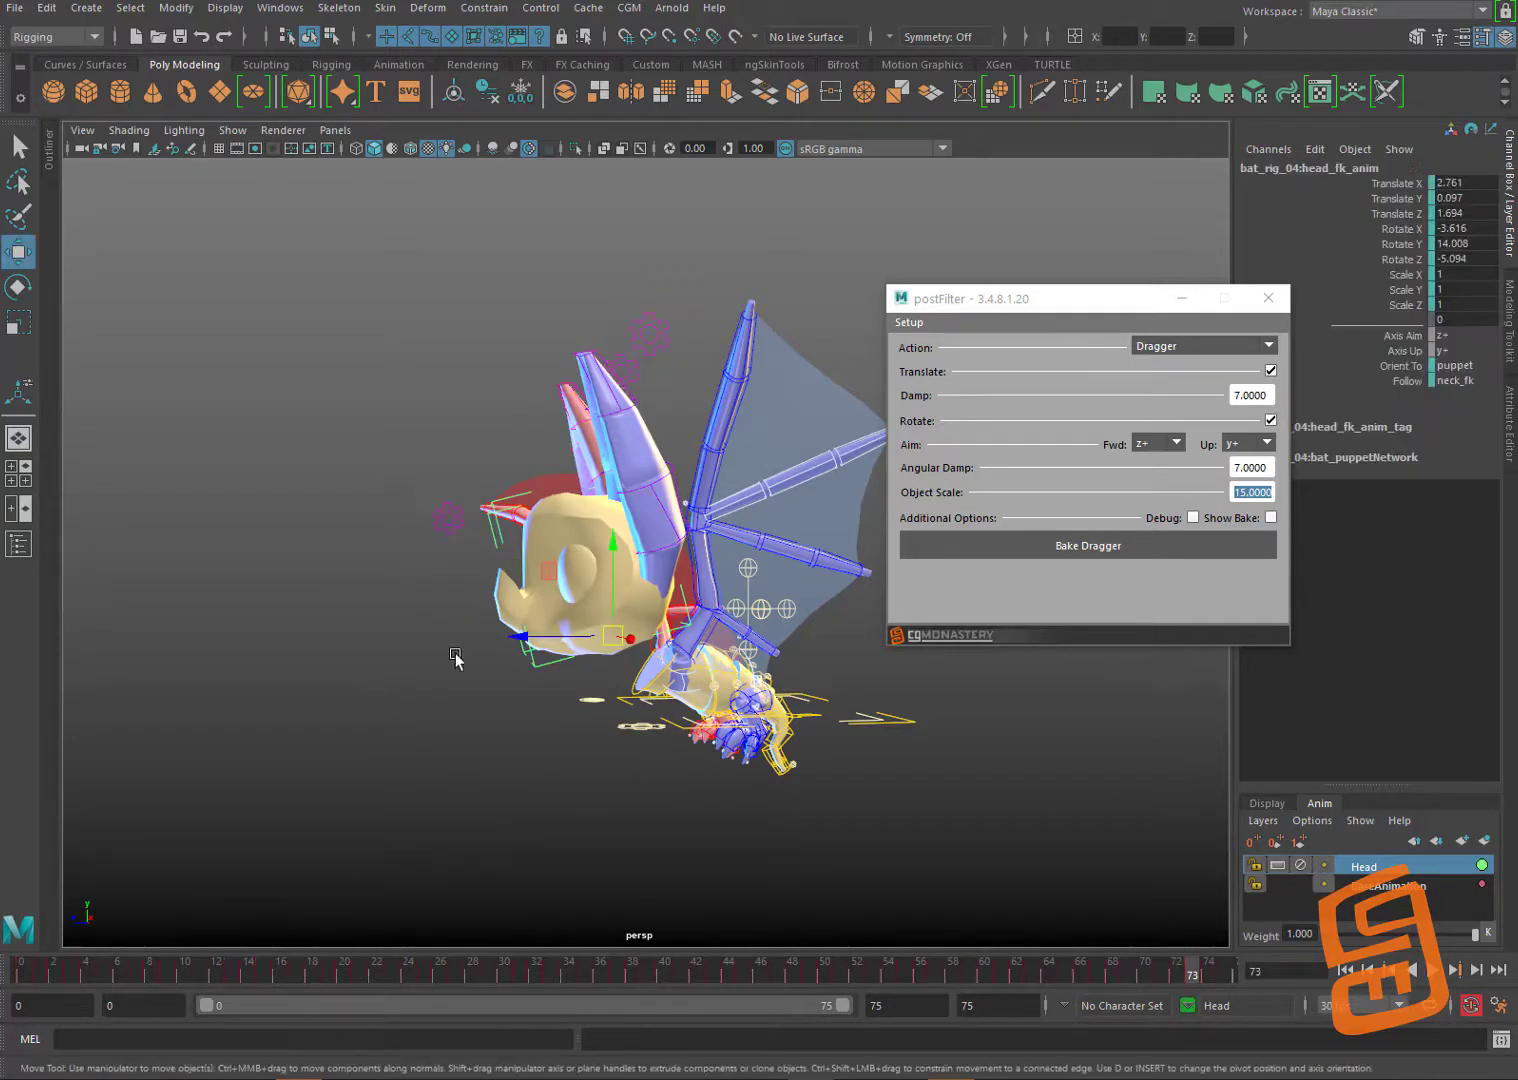
click(24, 975)
shift+double_click(24, 975)
right_click(24, 975)
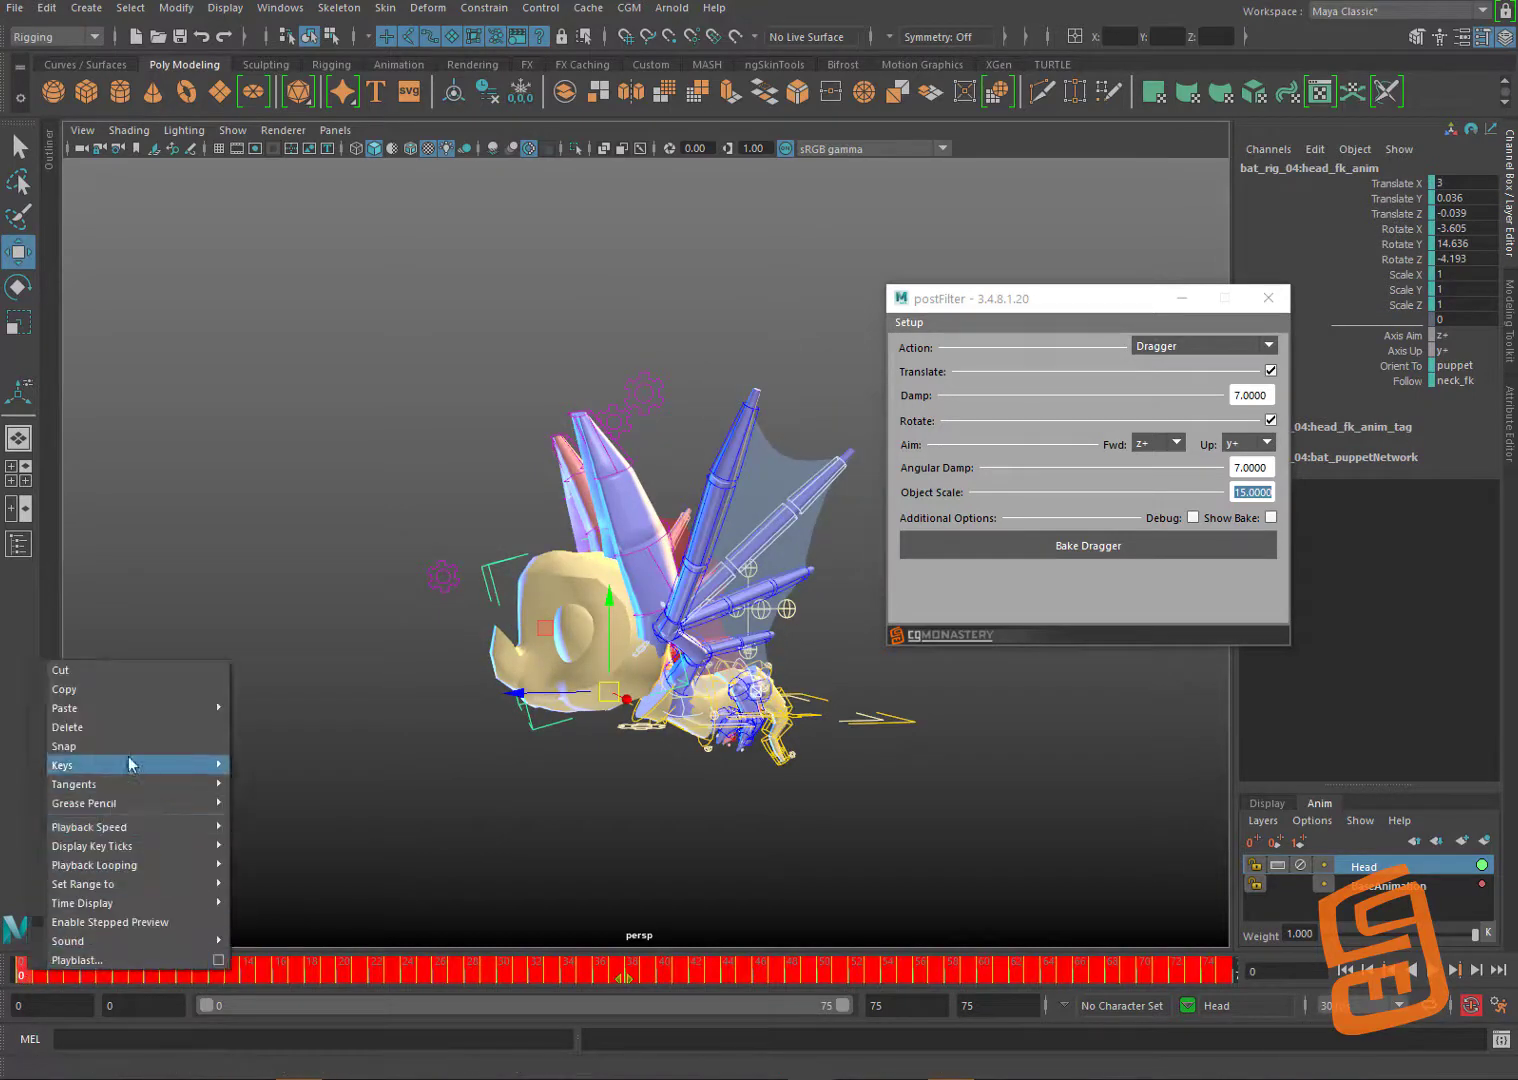
click(127, 726)
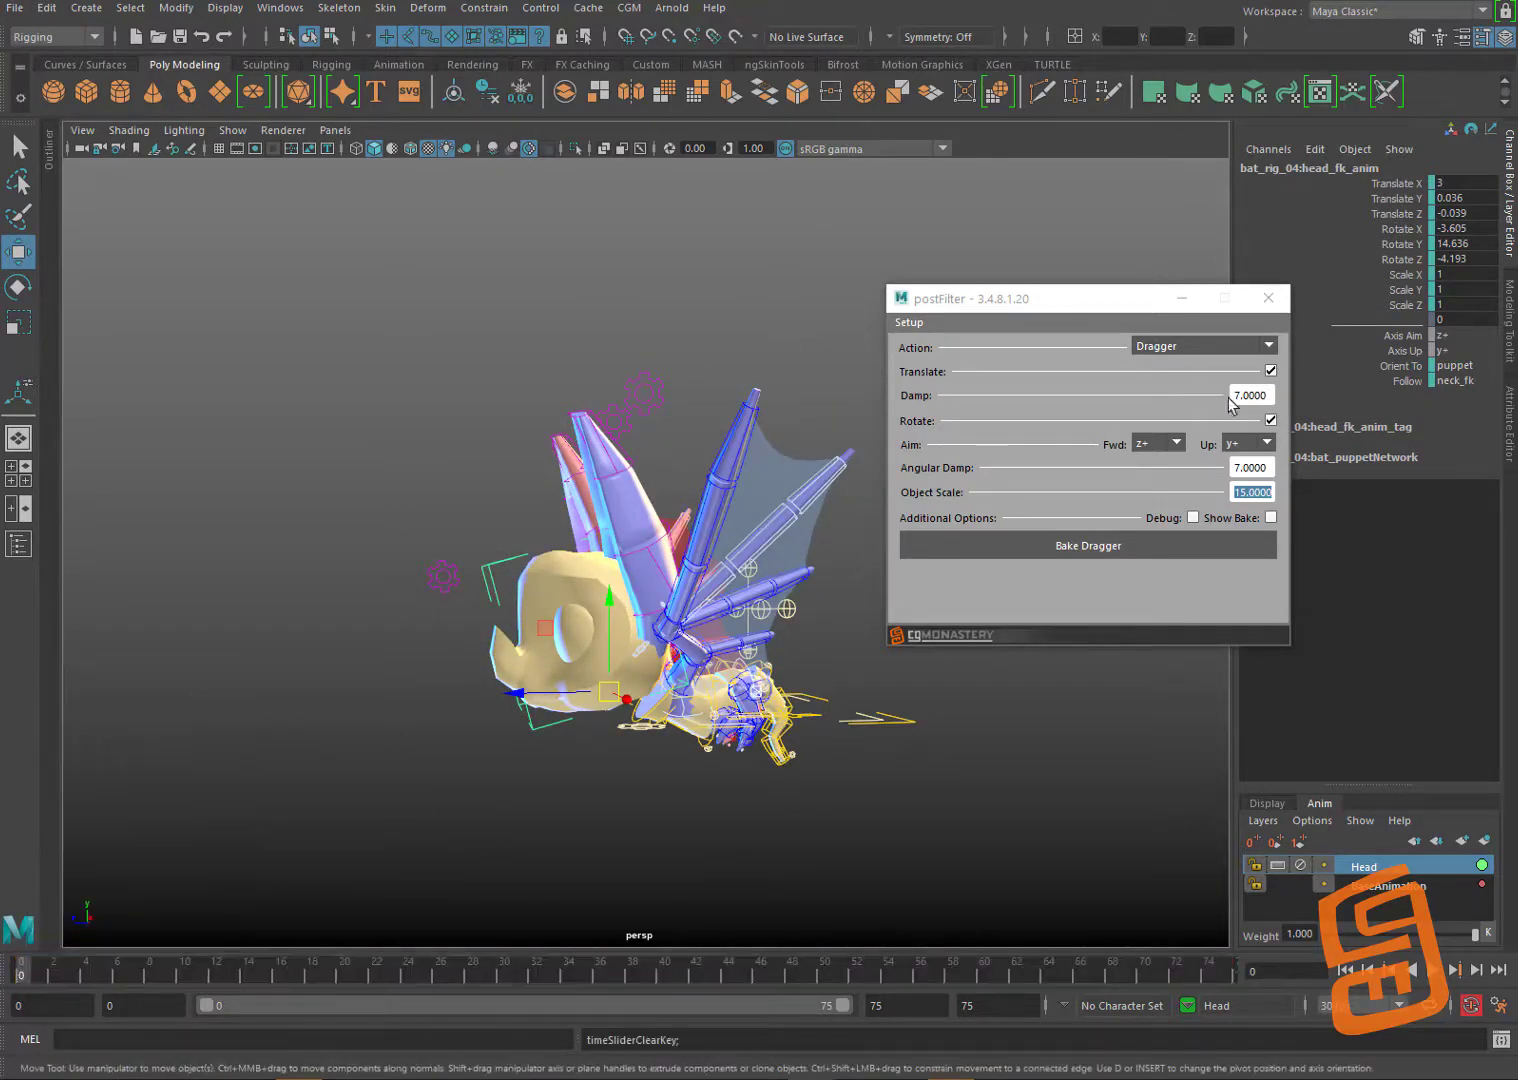
Step: Rebake the Dragger on the head control with Translate off and Angular Damp set to 3
click(1270, 370)
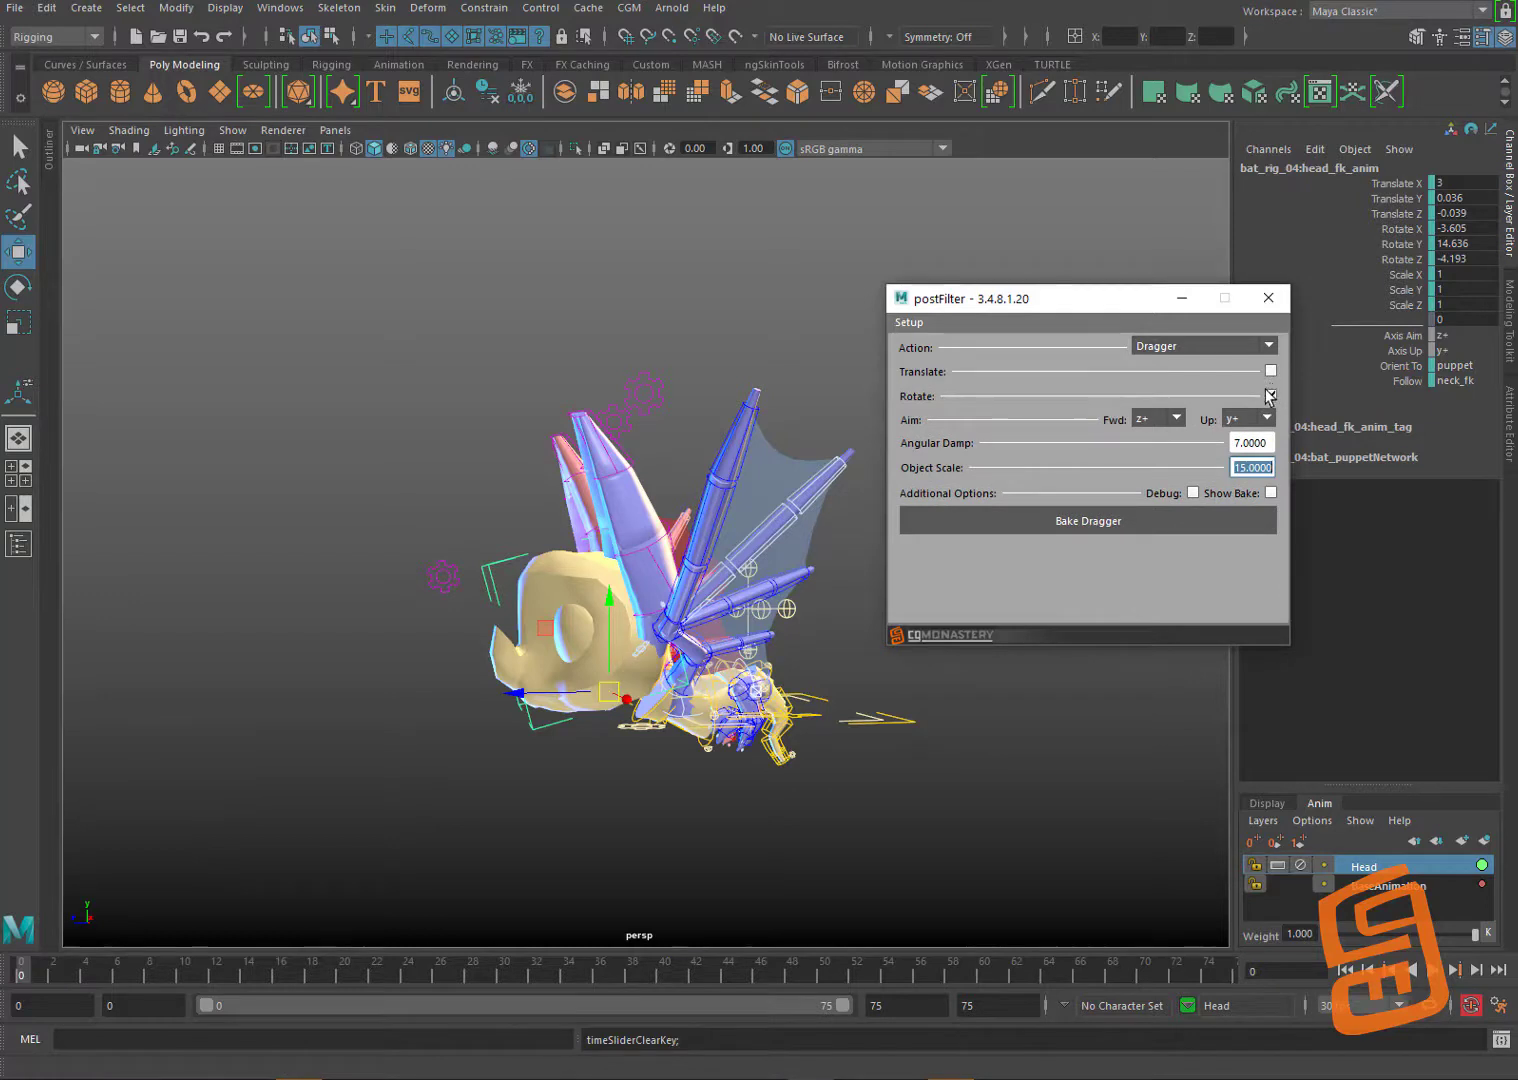
click(1256, 441)
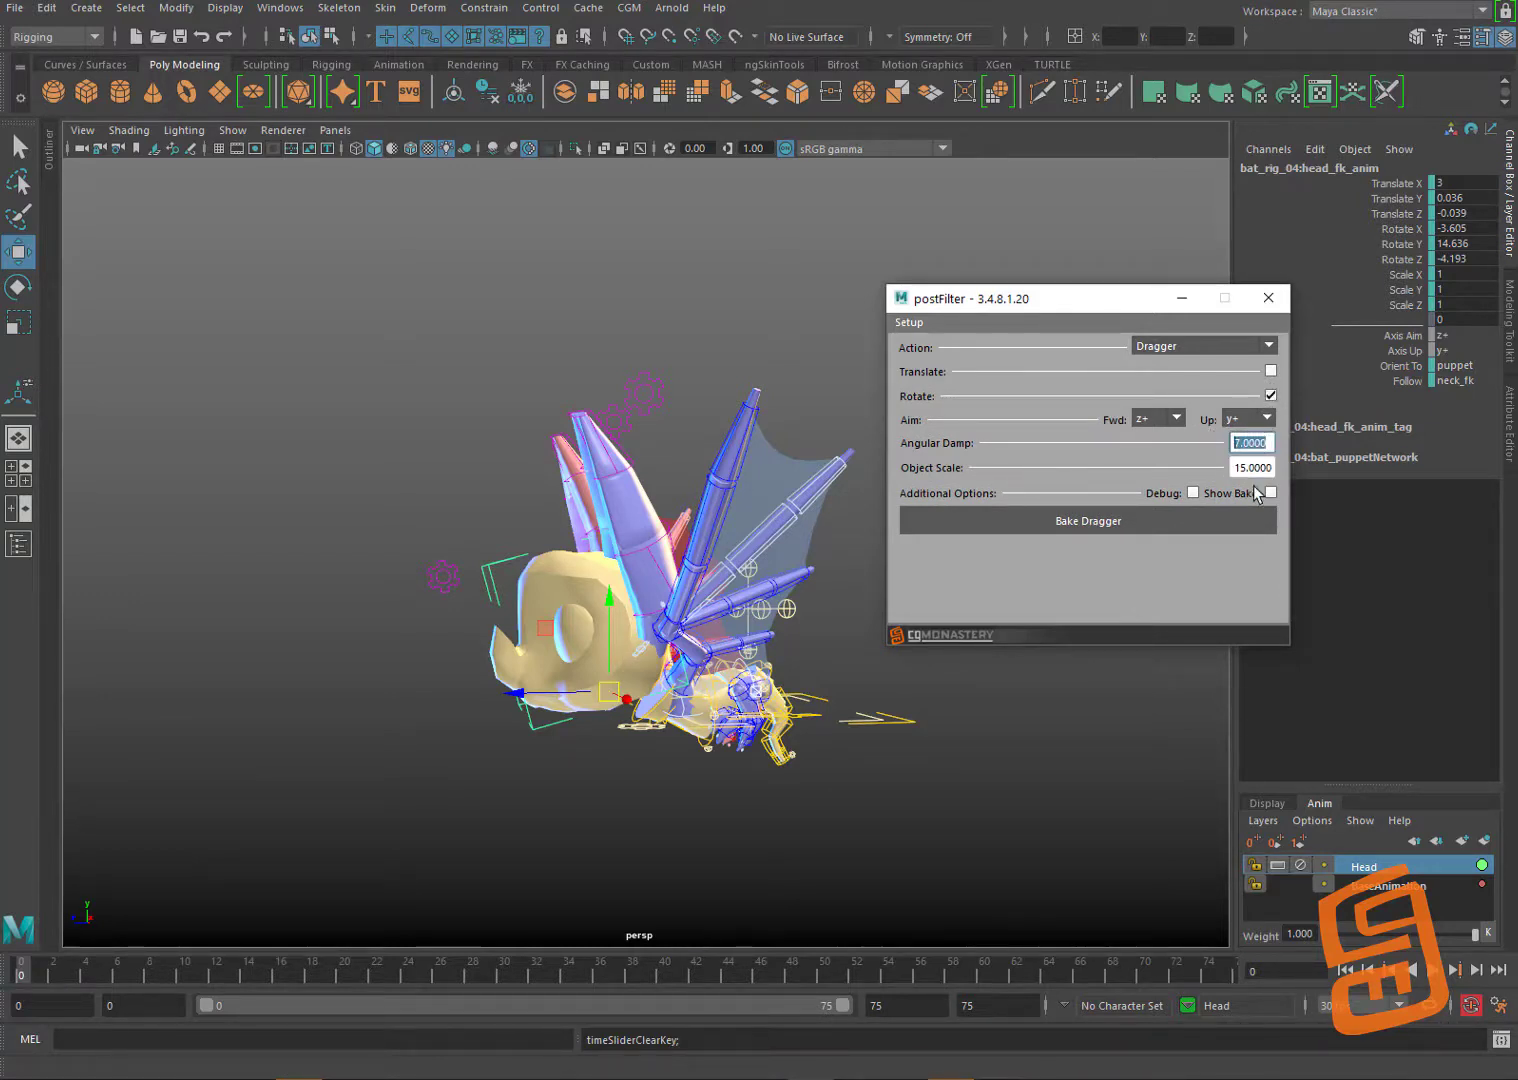
text(3)
key(Return)
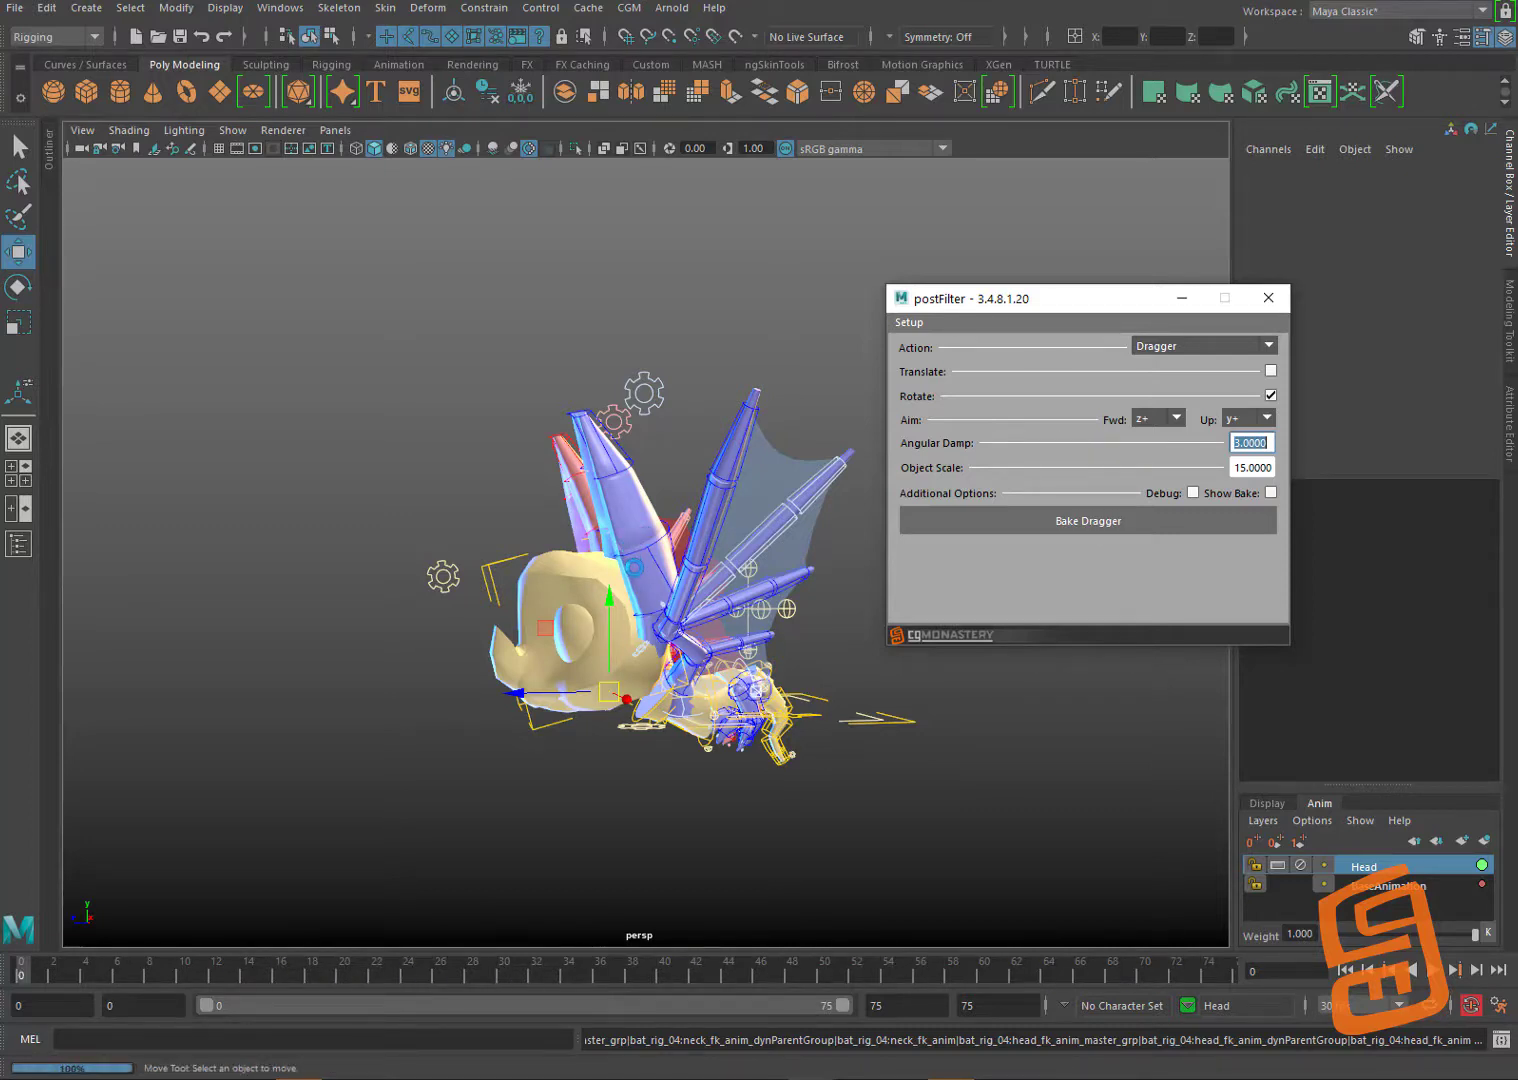
click(634, 568)
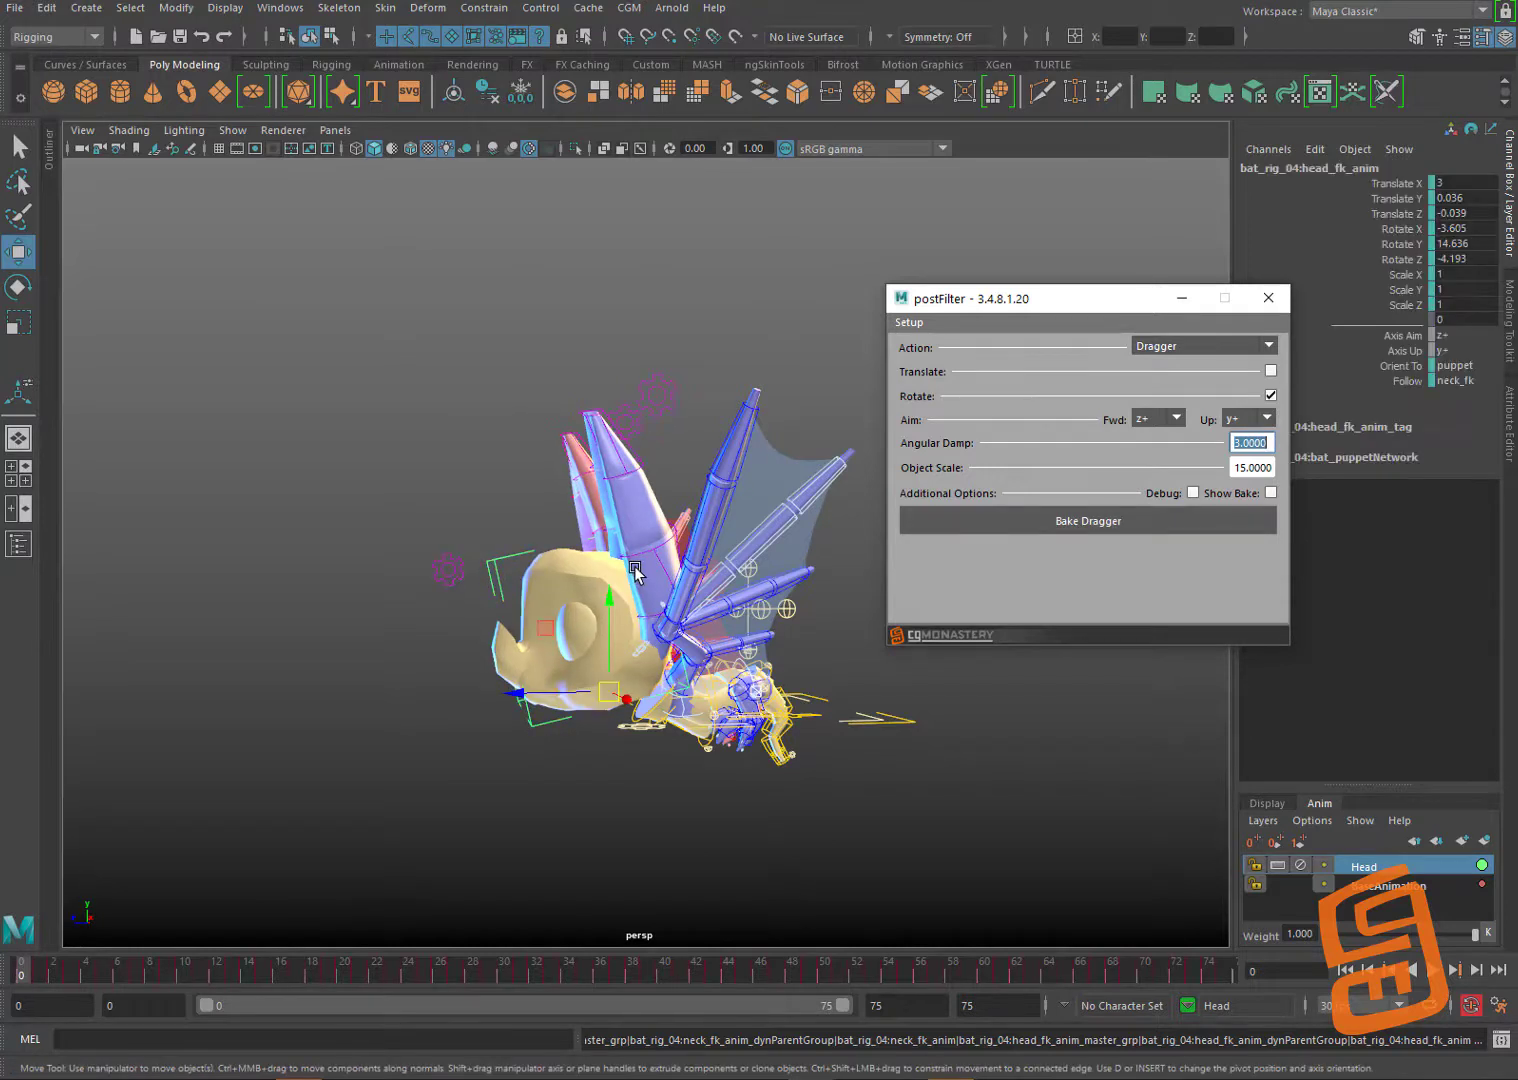
alt+middle_drag(650, 502, 630, 517)
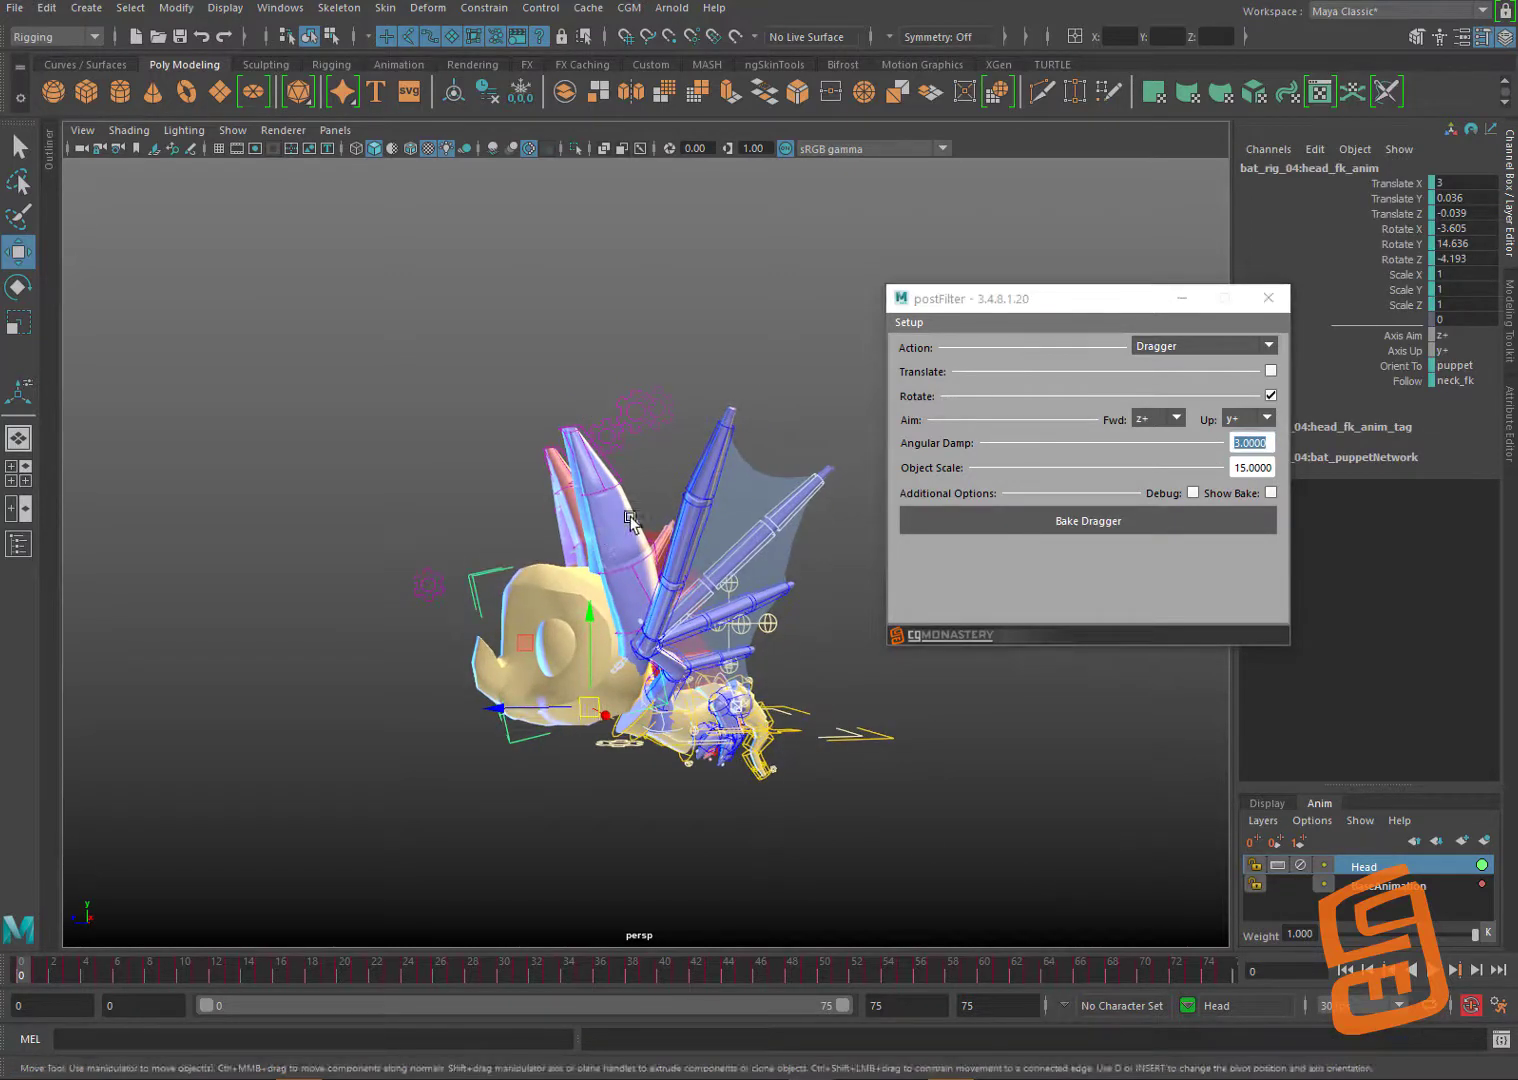
alt+drag(631, 521, 683, 497)
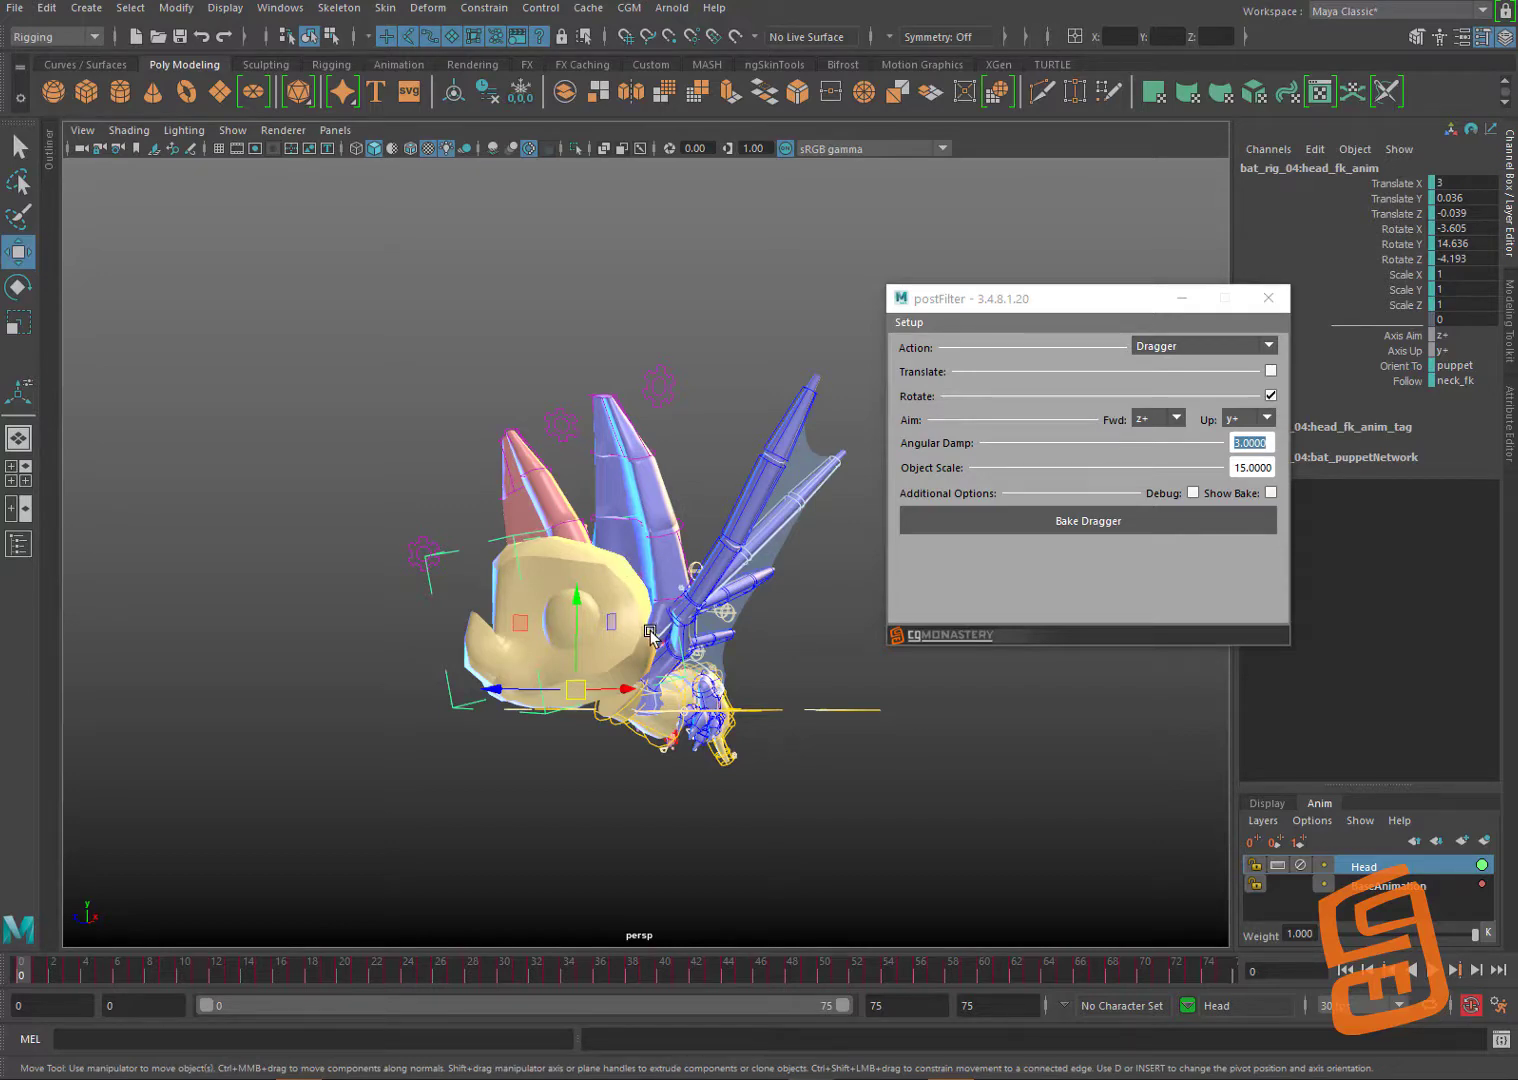
Step: Play back the animation and review the rebaked head drag from different angles
click(1432, 969)
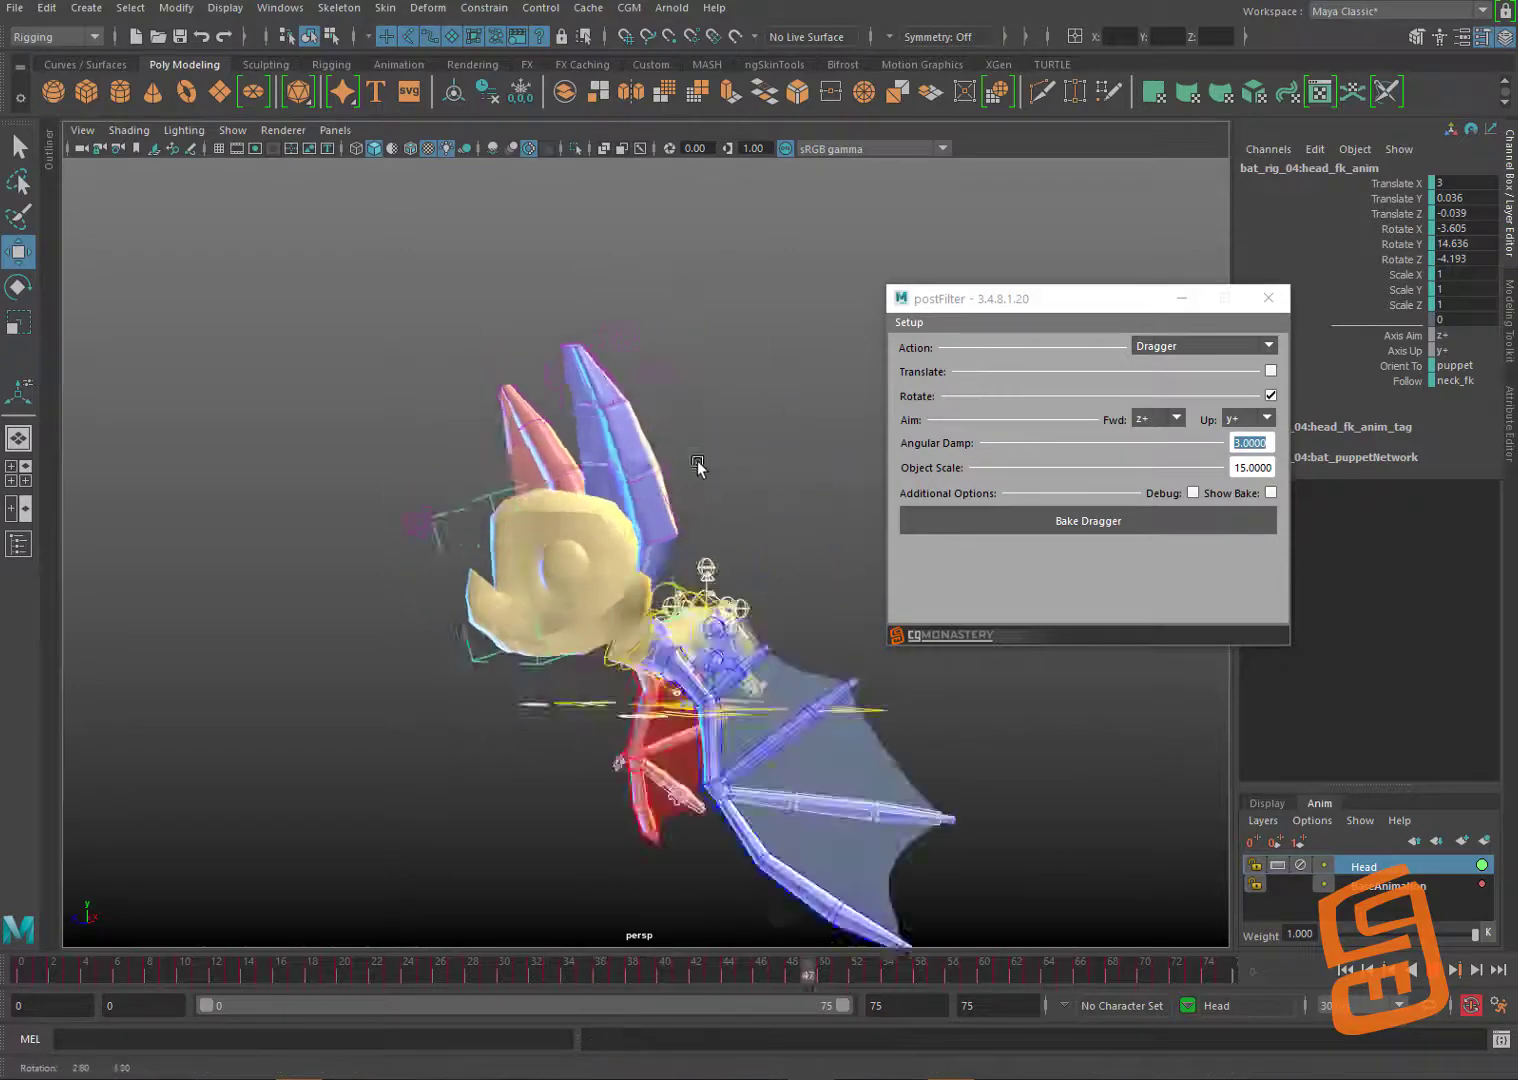
alt+drag(697, 460, 670, 467)
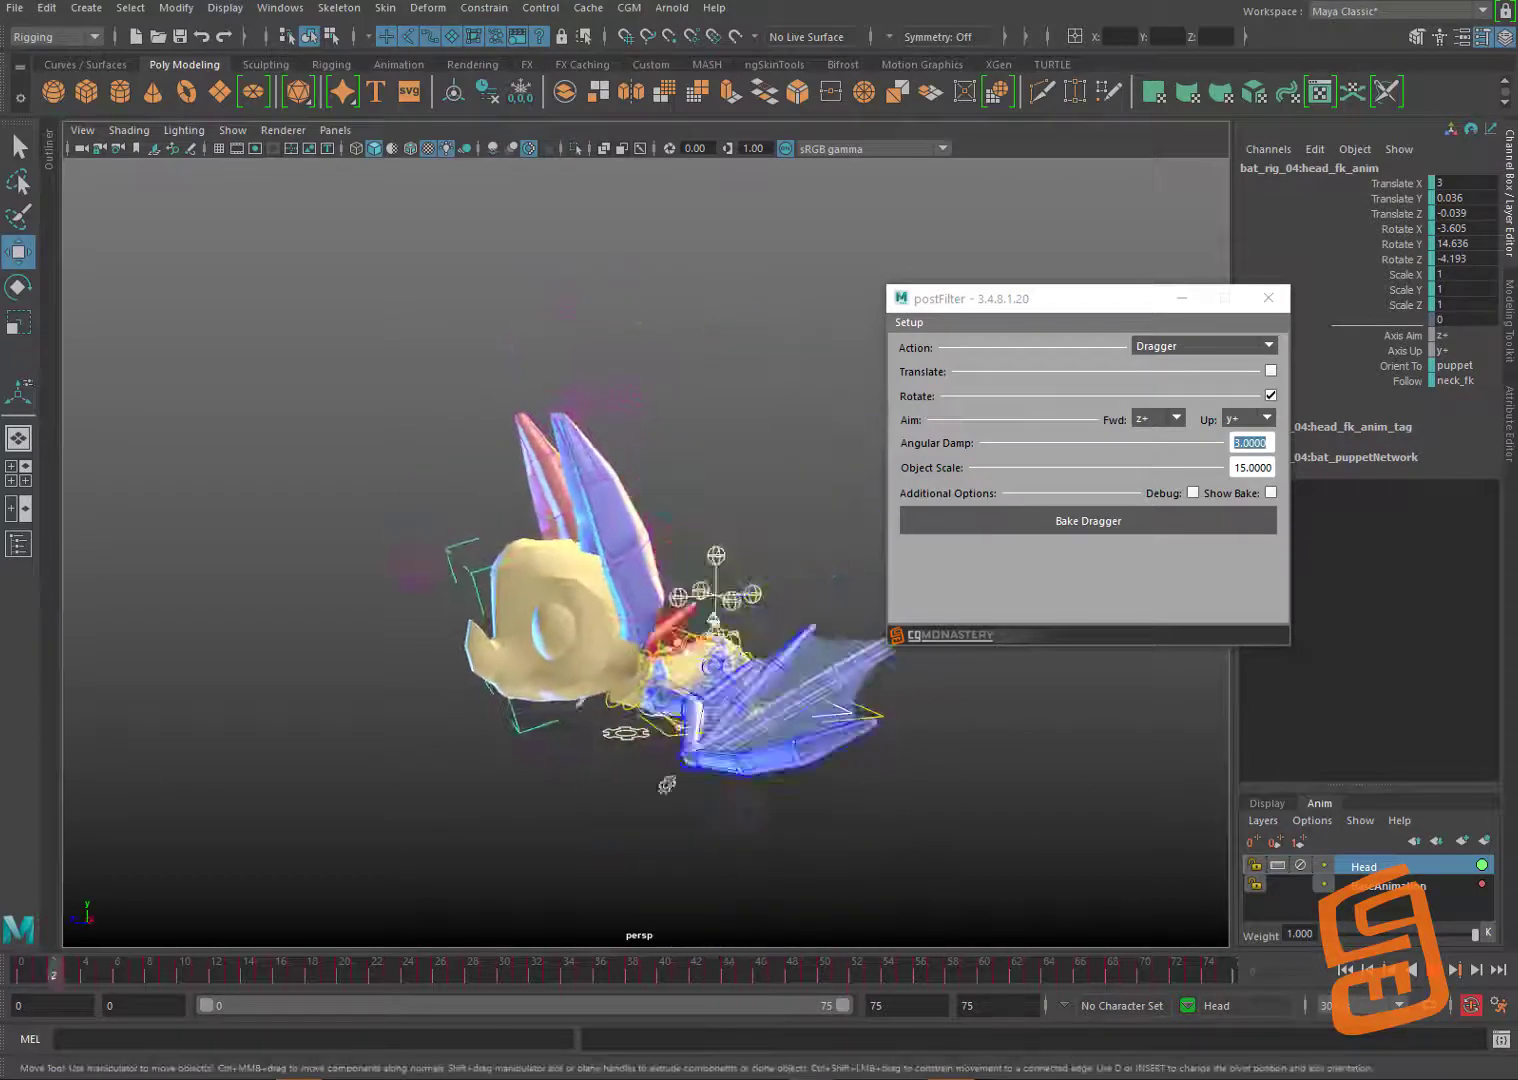
click(1420, 965)
Step: Compare the playback with the Head animation layer muted and then unmuted
click(1300, 864)
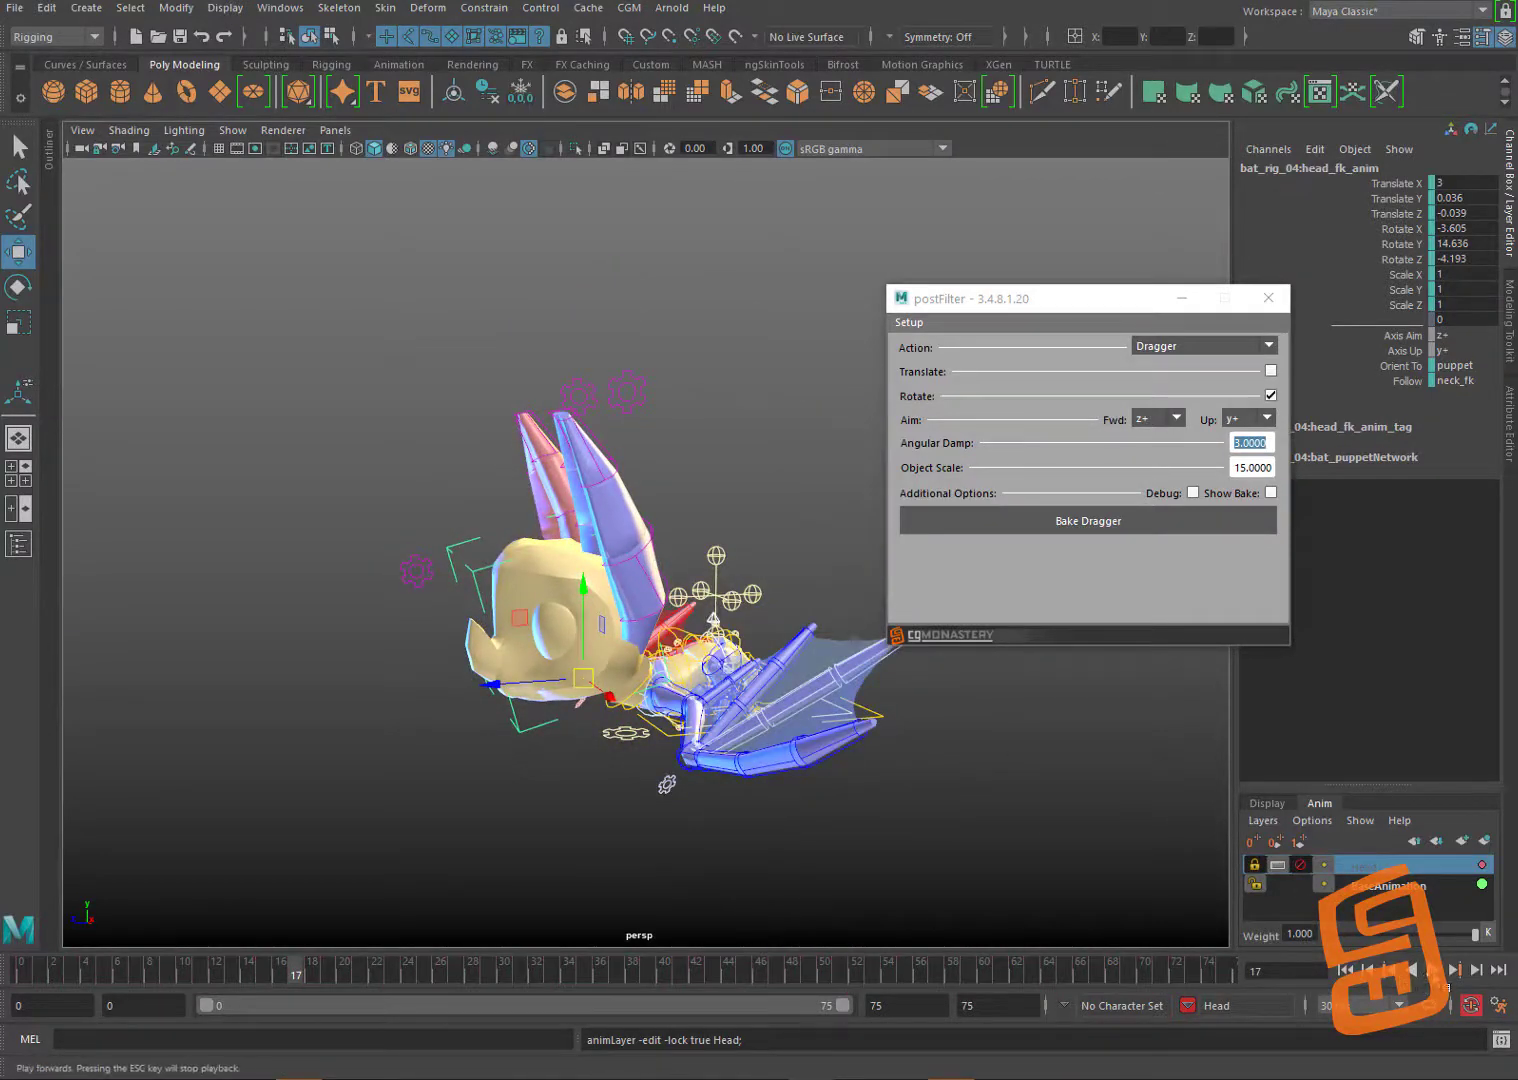
click(1432, 969)
click(1431, 972)
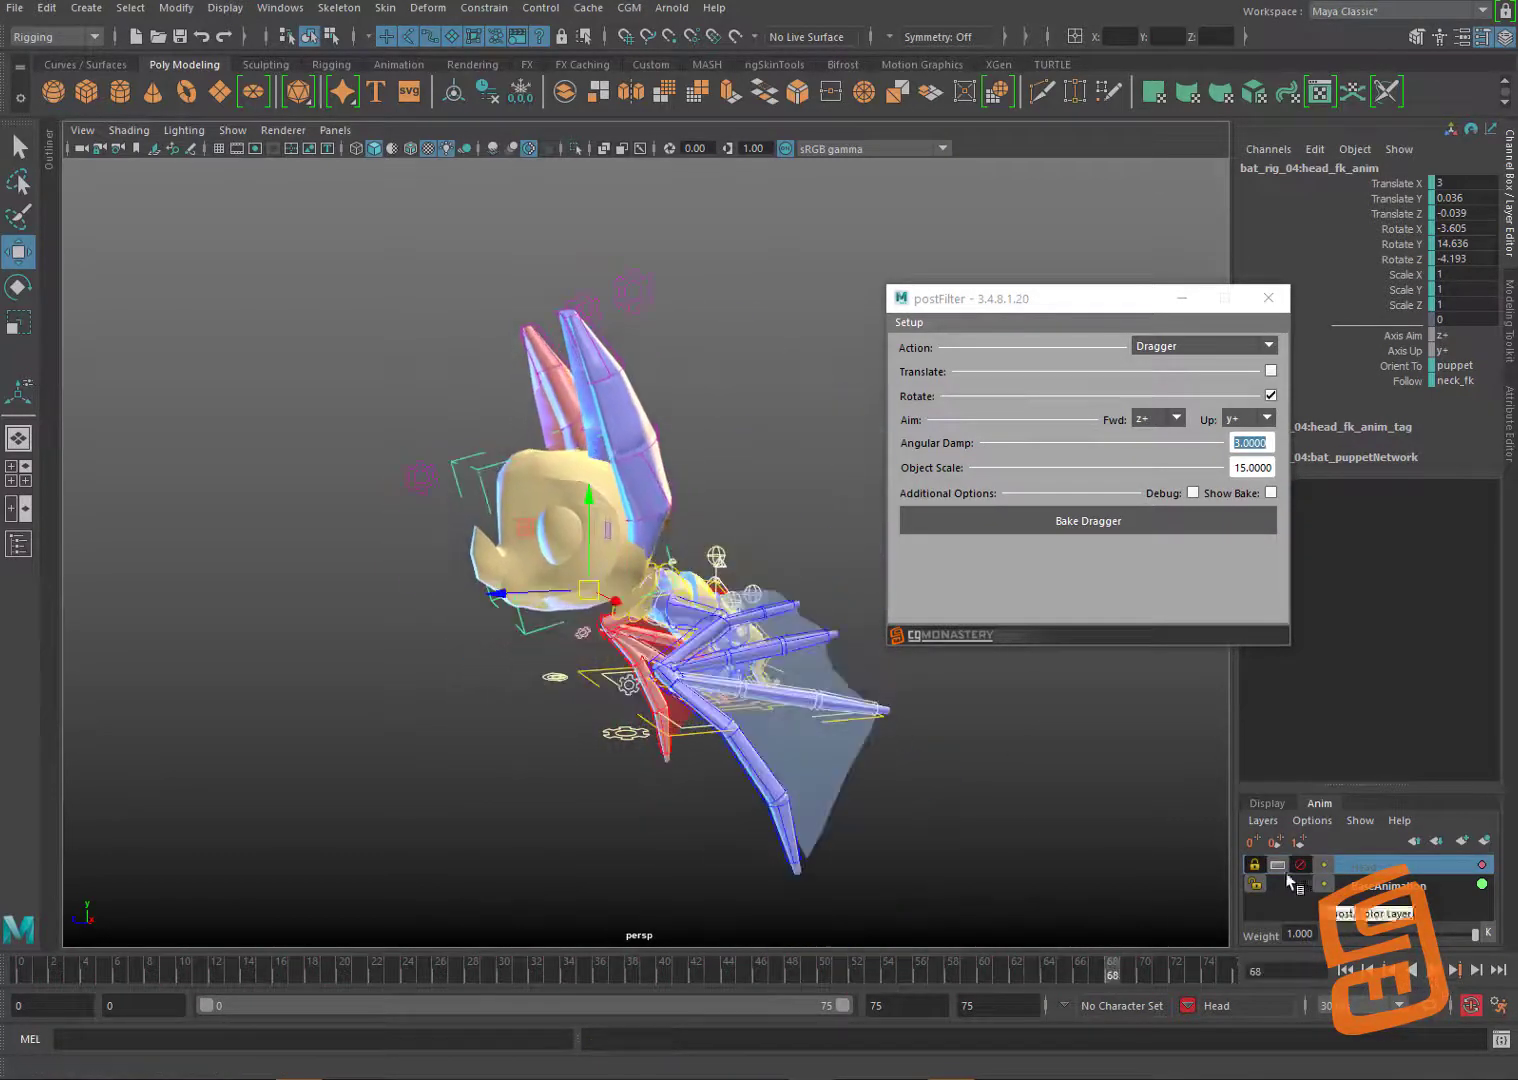
click(1300, 864)
click(1432, 969)
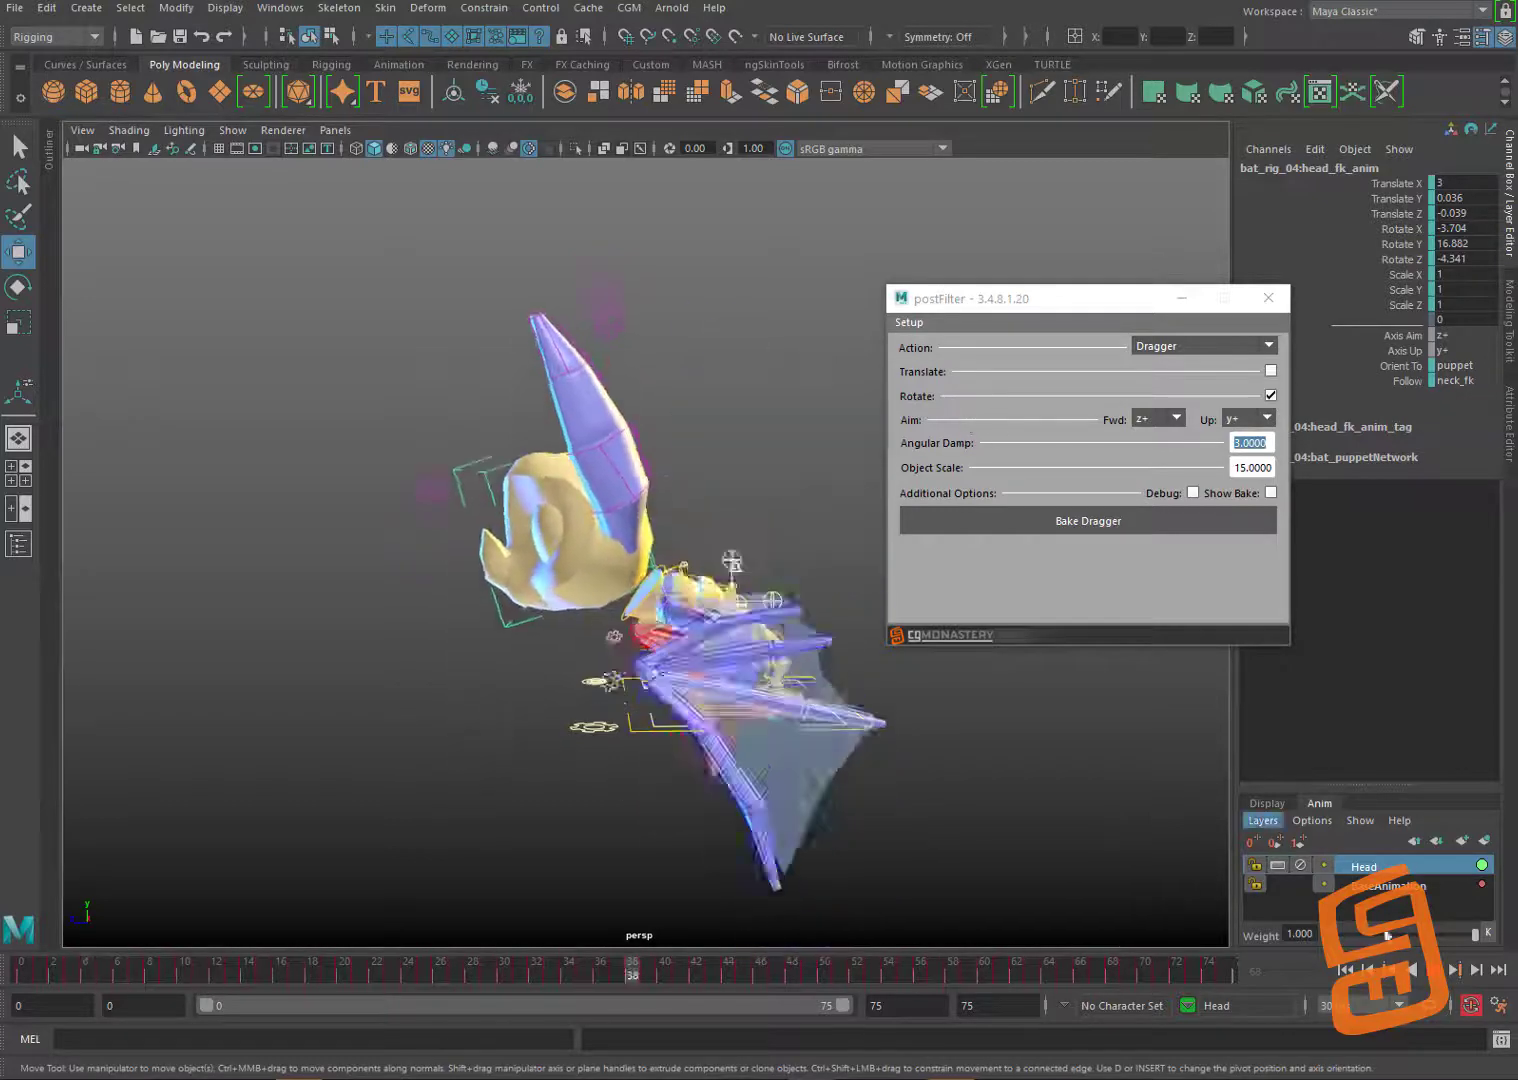
click(1421, 972)
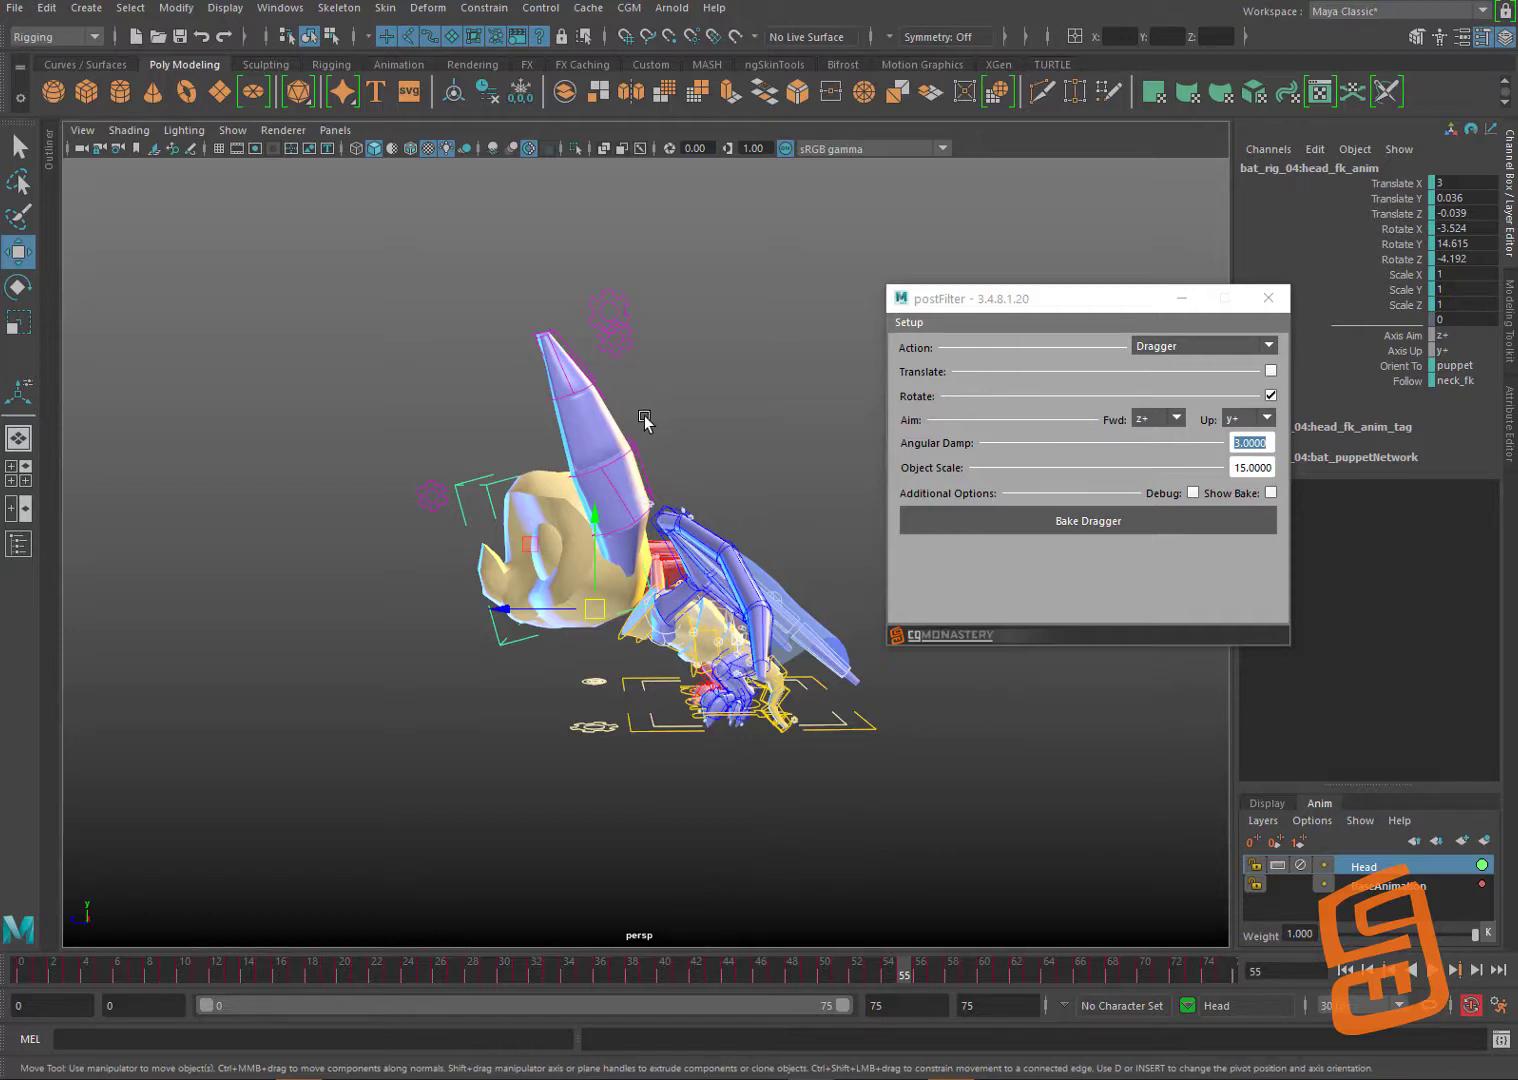
Step: Set FKIK to 0 on both ear settings controls at frame 0
drag(688, 375, 681, 454)
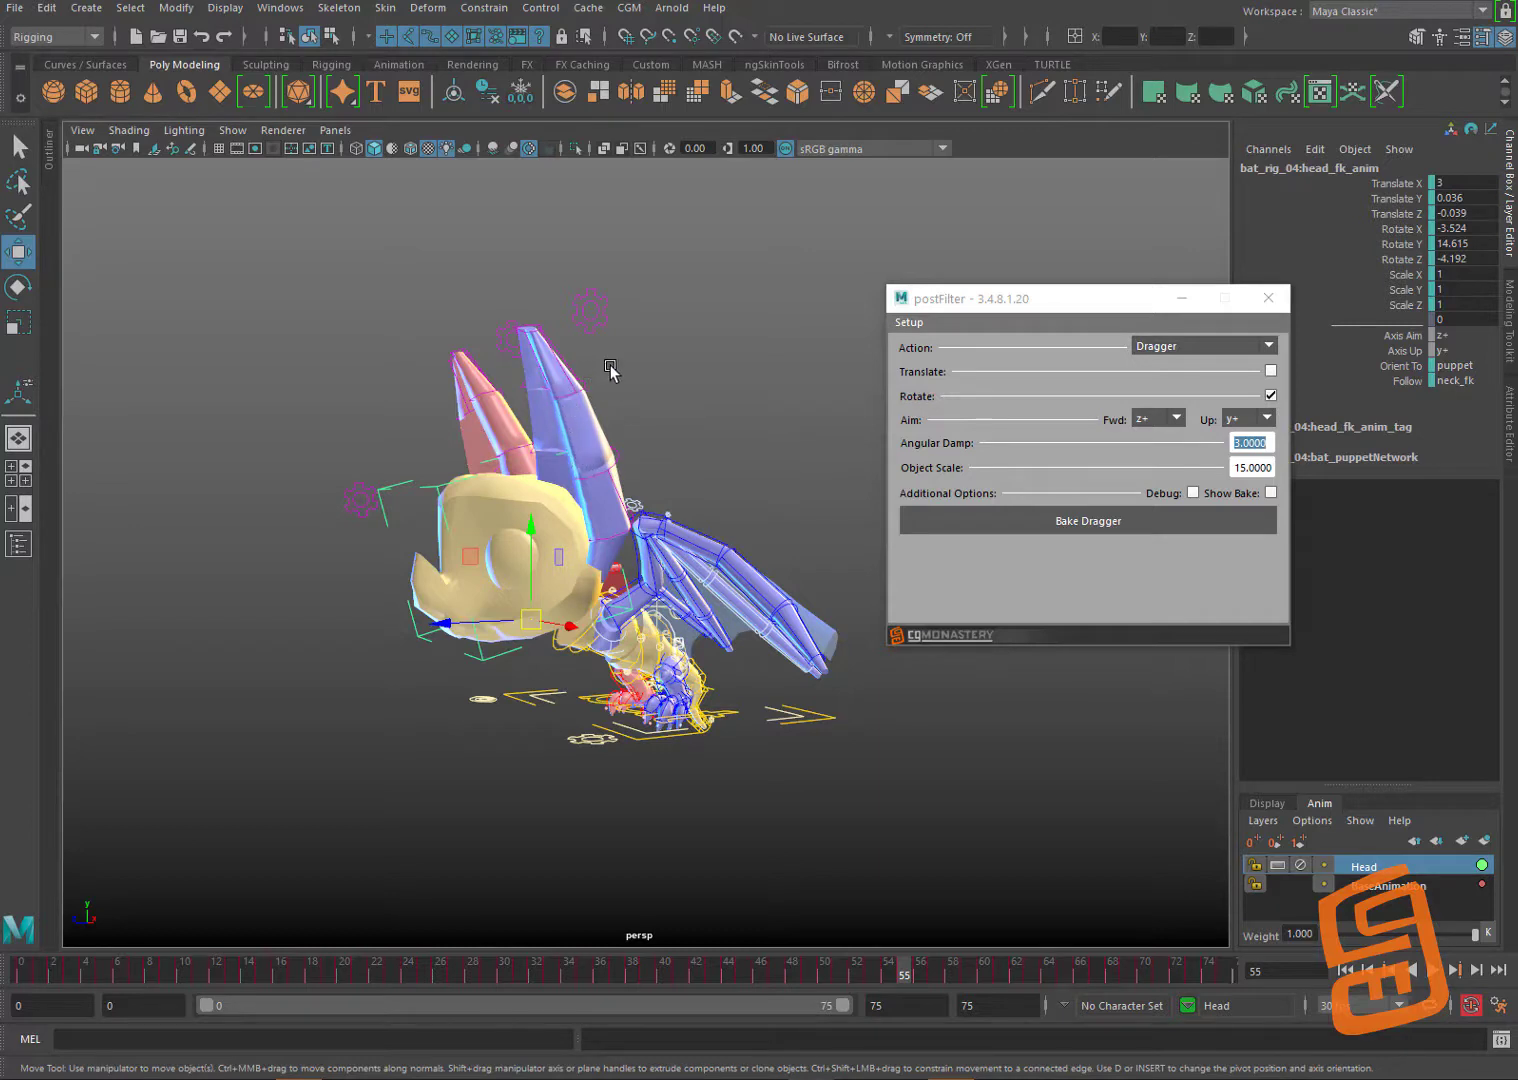
drag(505, 326, 580, 290)
click(580, 290)
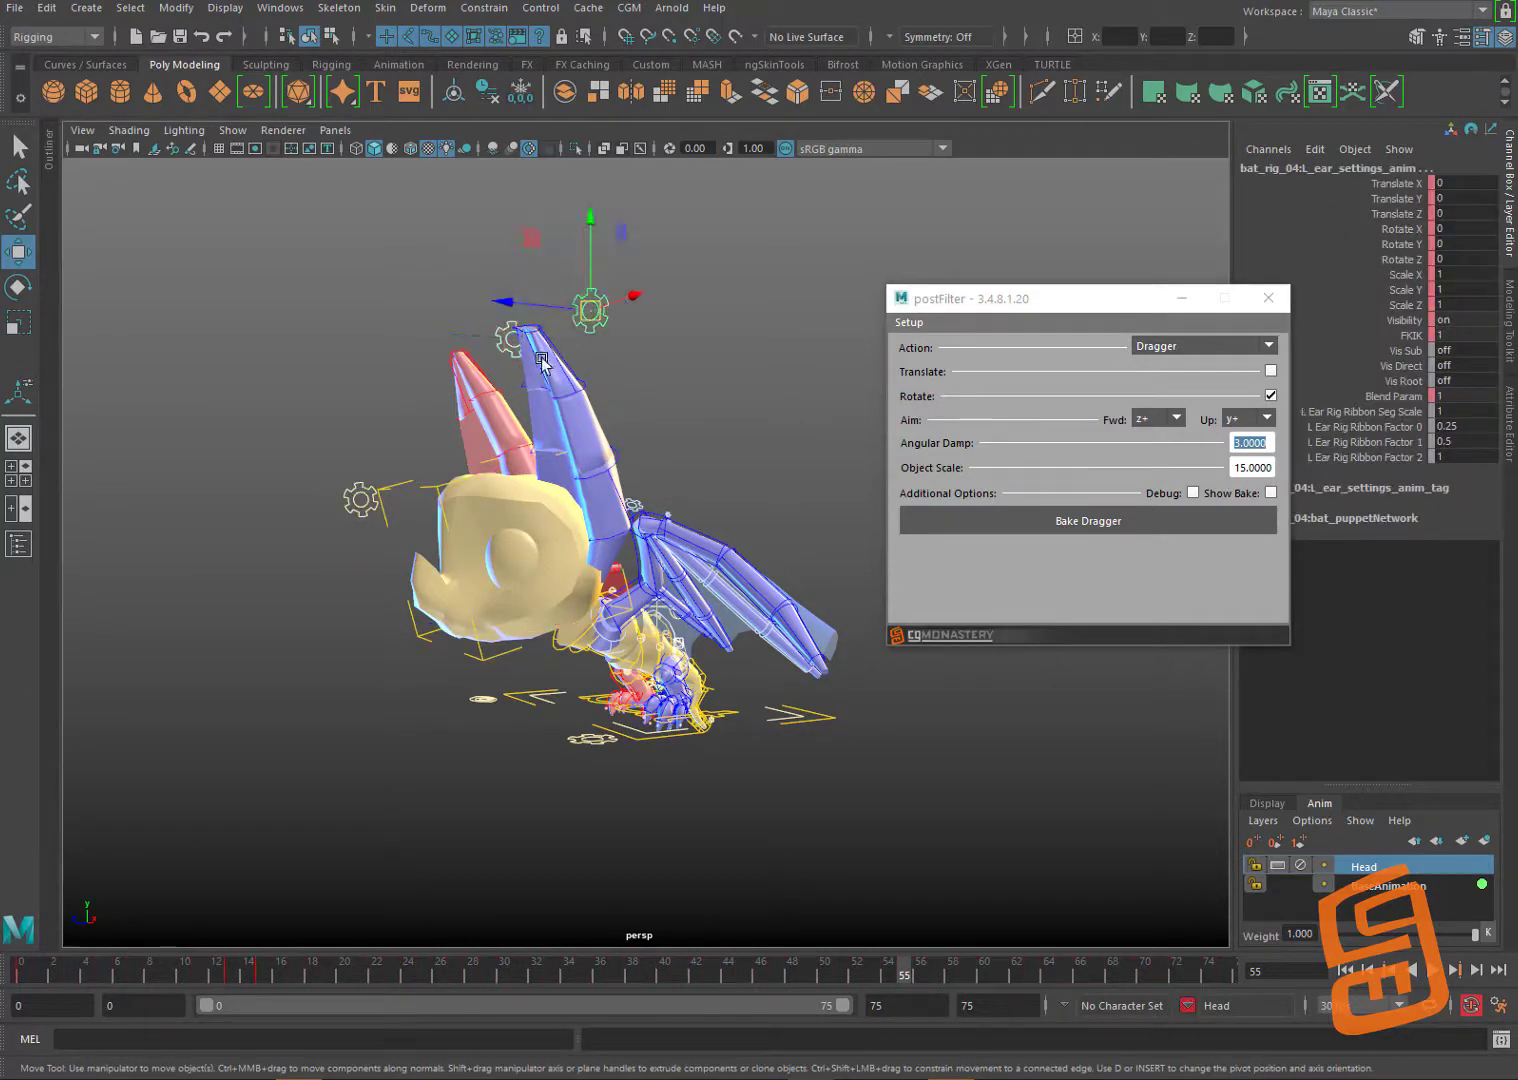
click(22, 972)
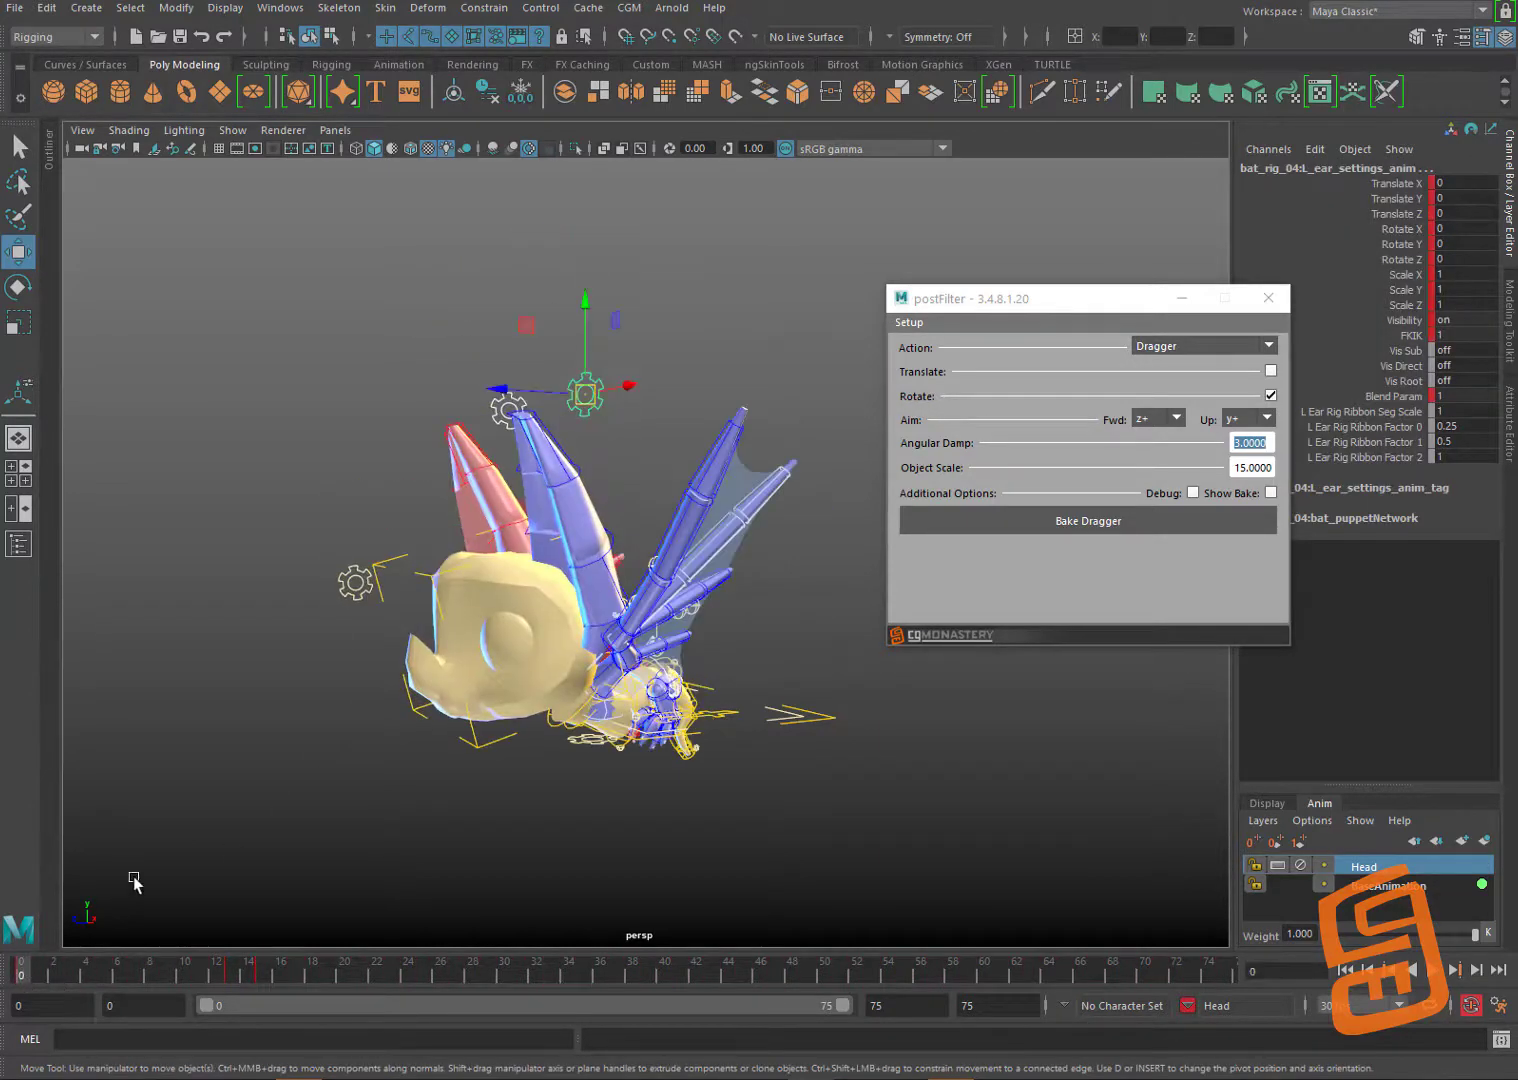
click(1405, 335)
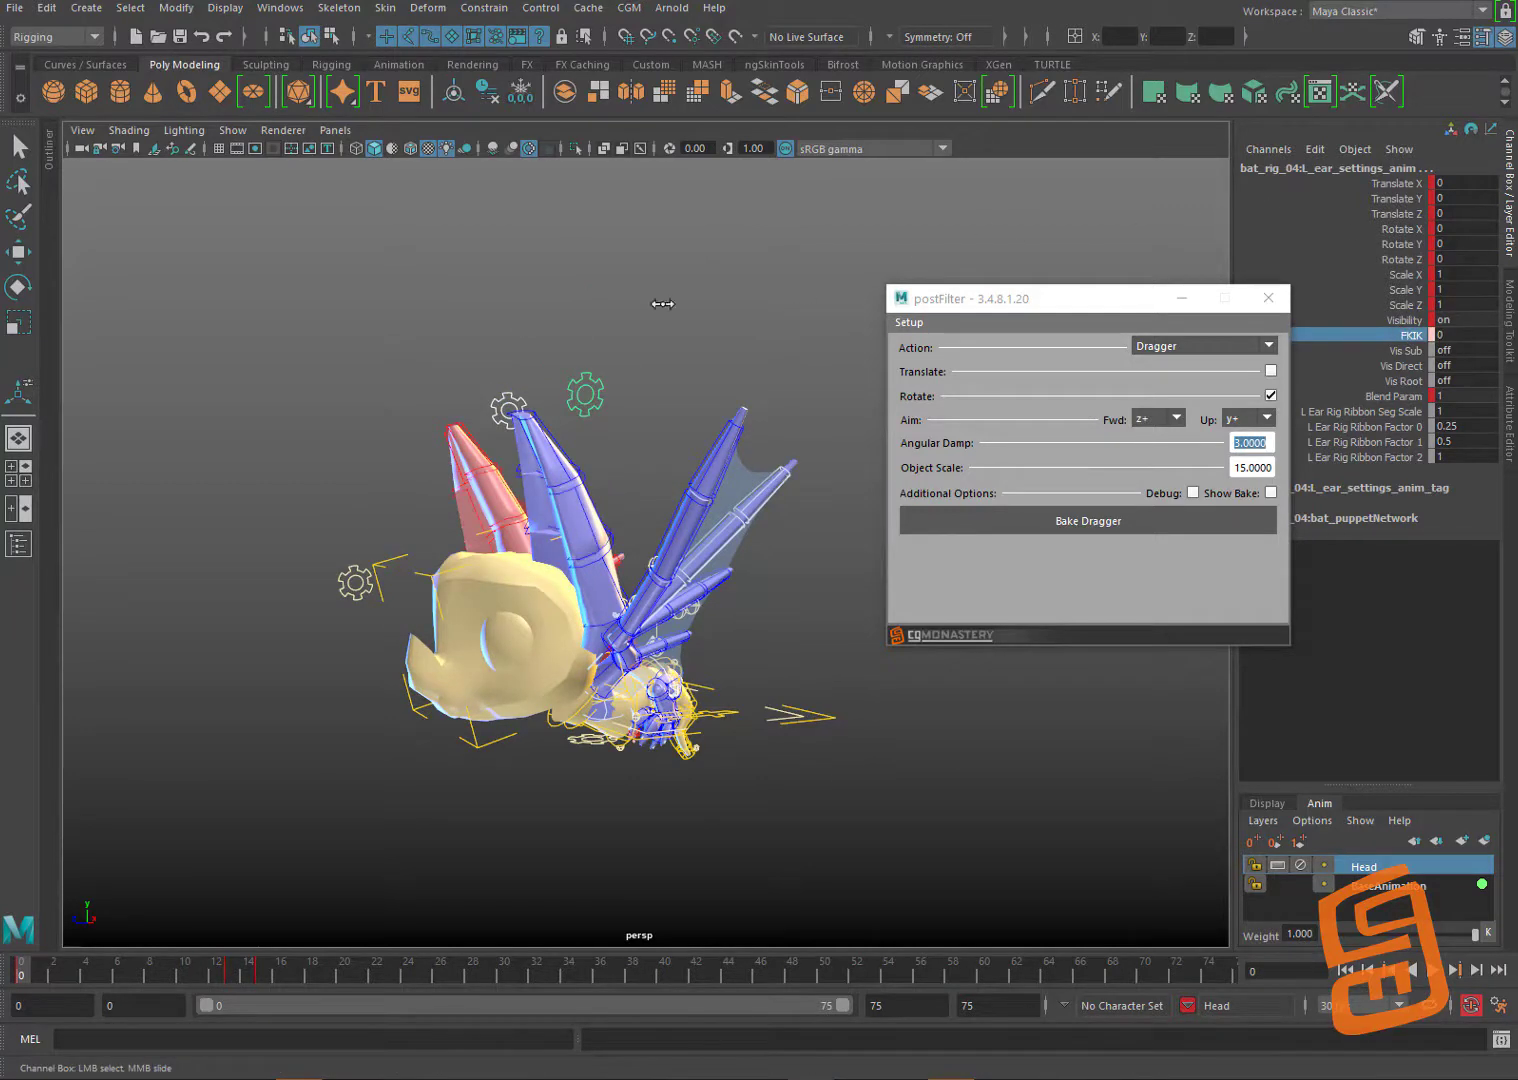
middle_drag(661, 312, 552, 373)
drag(754, 520, 703, 621)
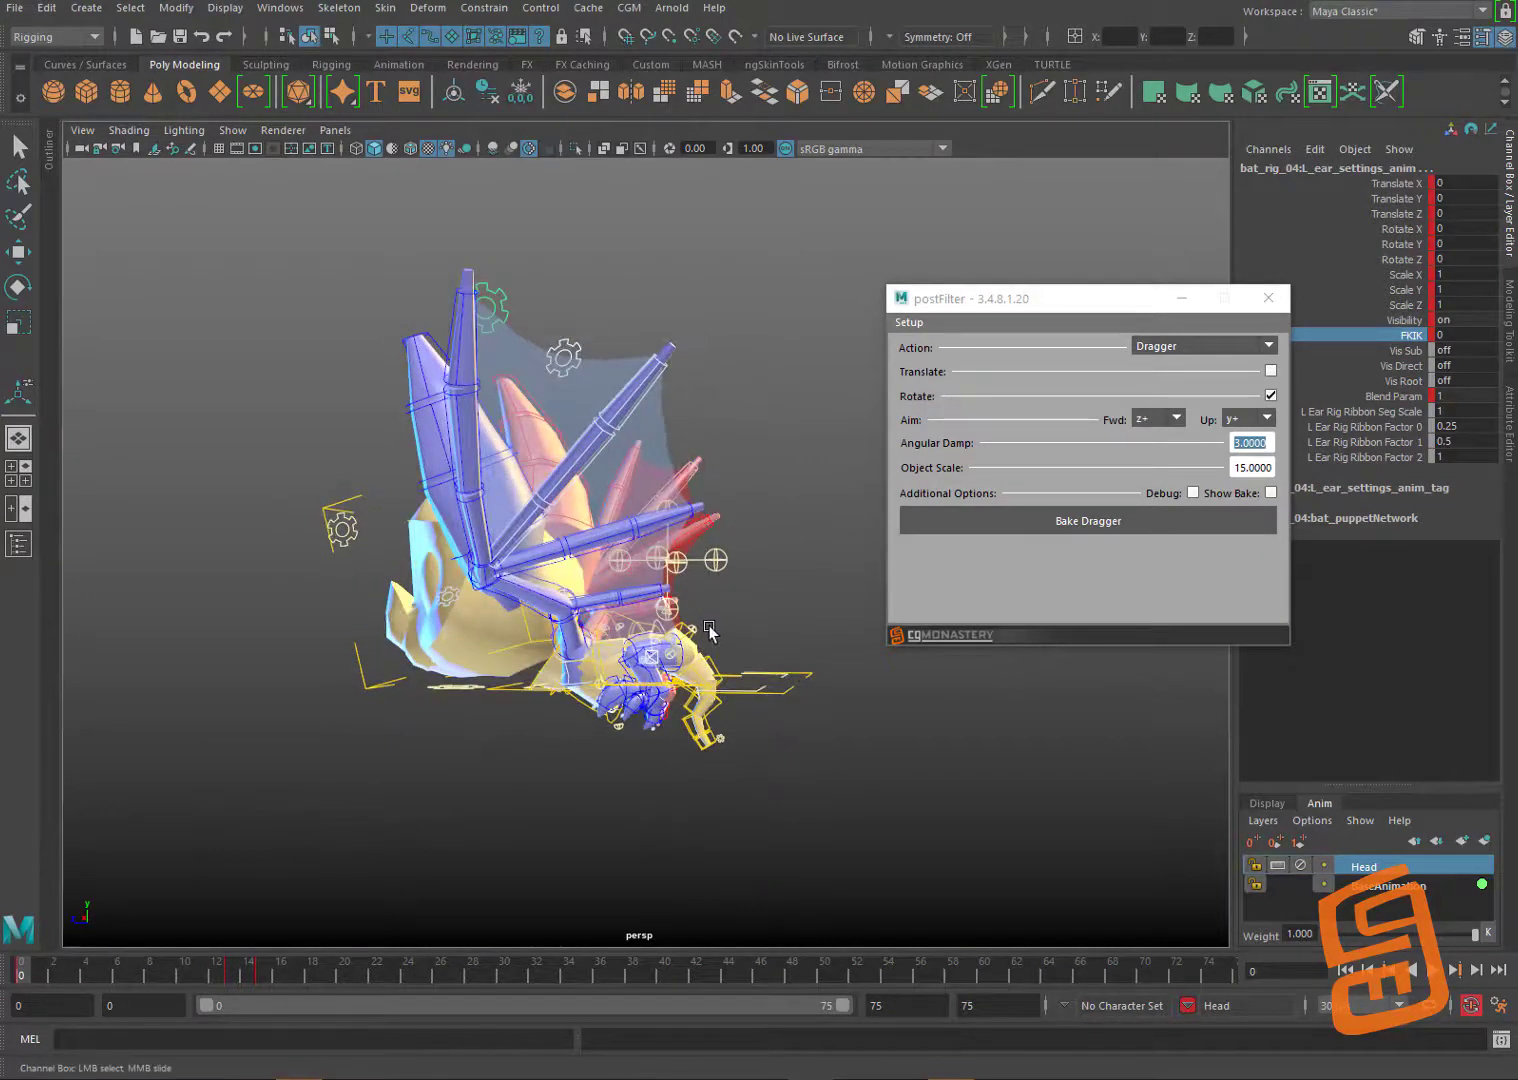
Step: Open the cgmSimChain tool in place of the Dragger filter and save the scene
click(1268, 298)
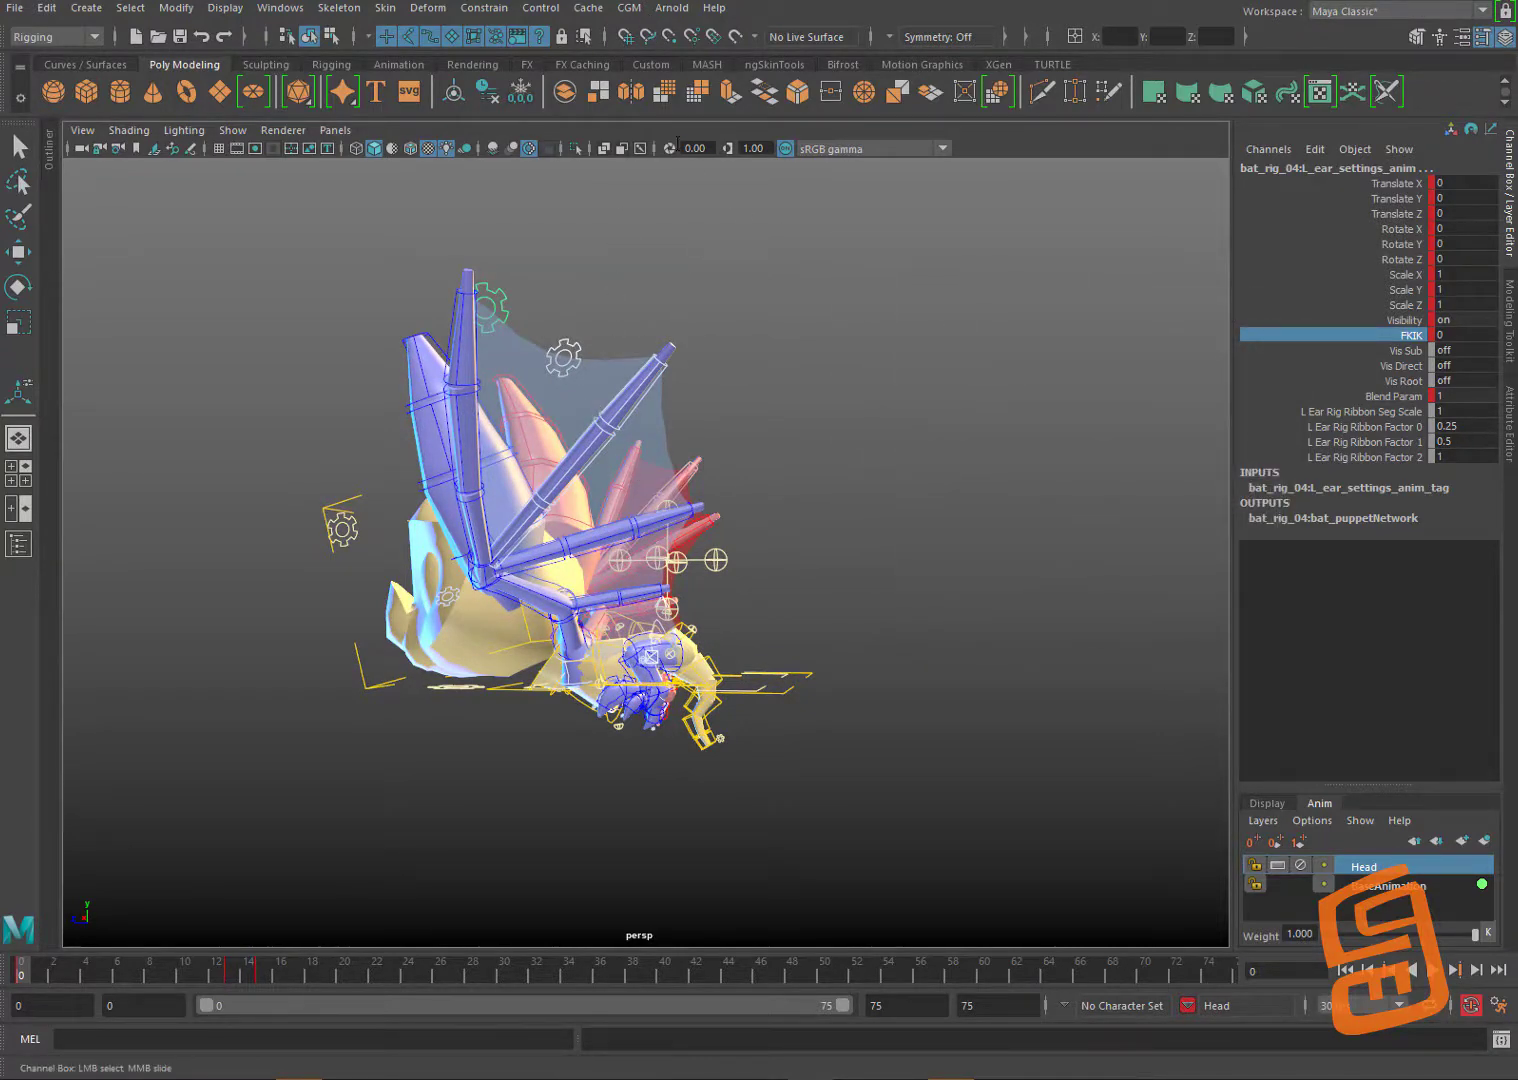
click(629, 8)
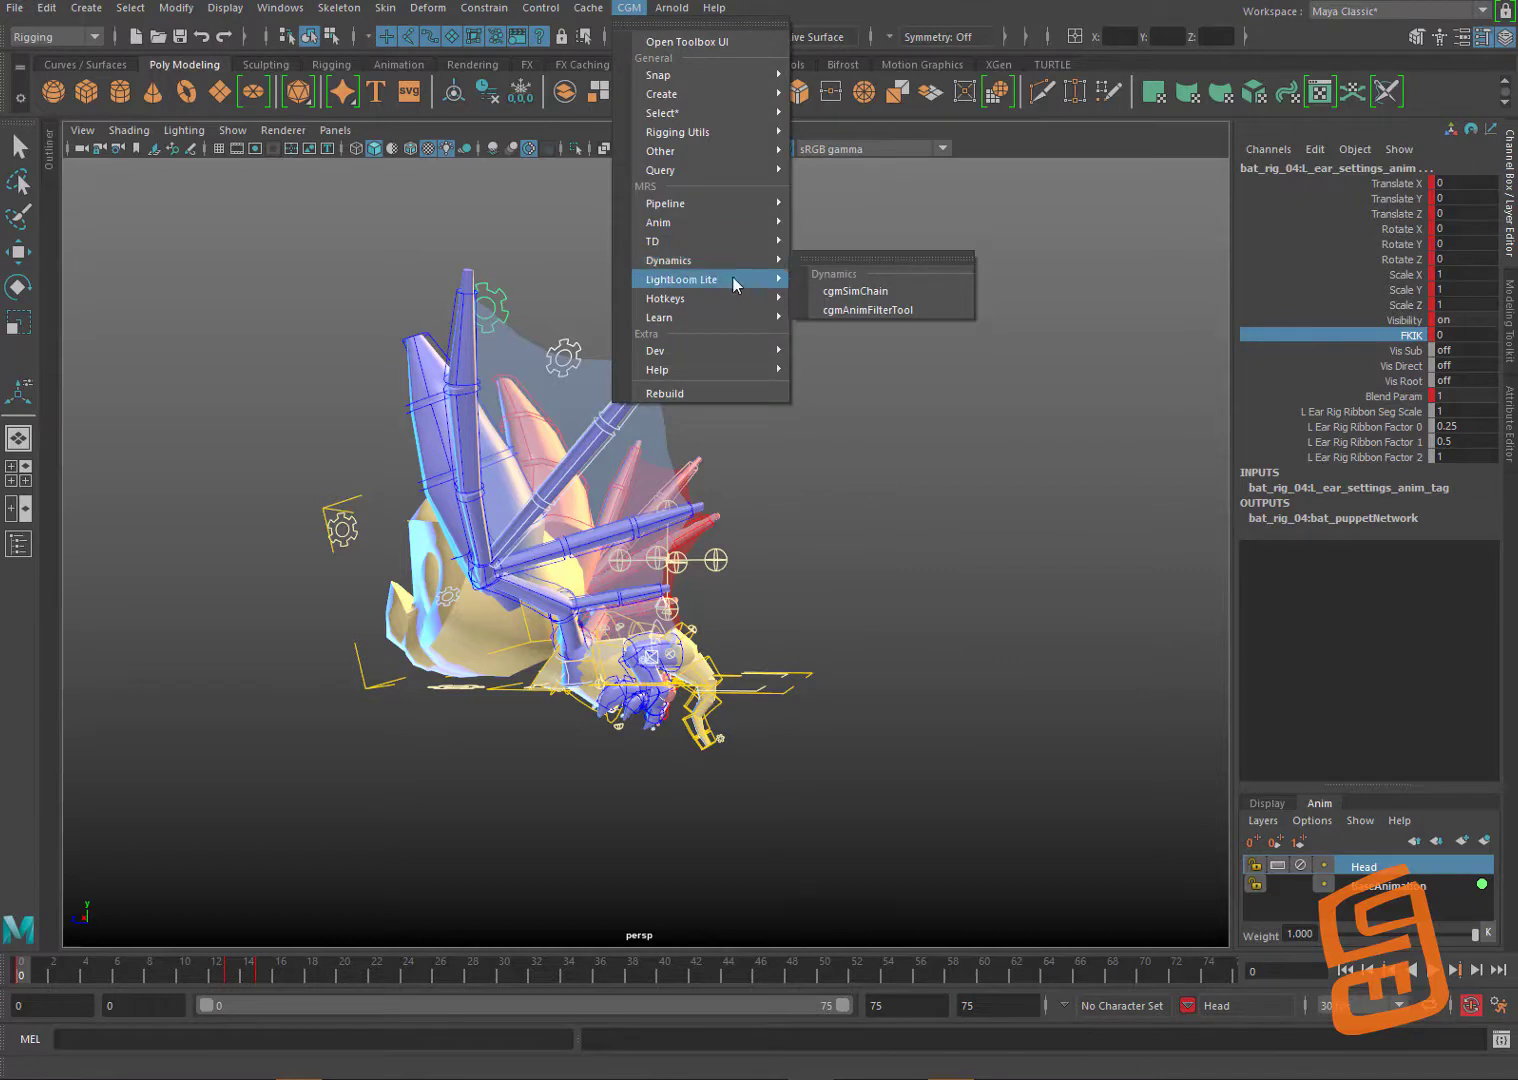
mouse_move(735, 243)
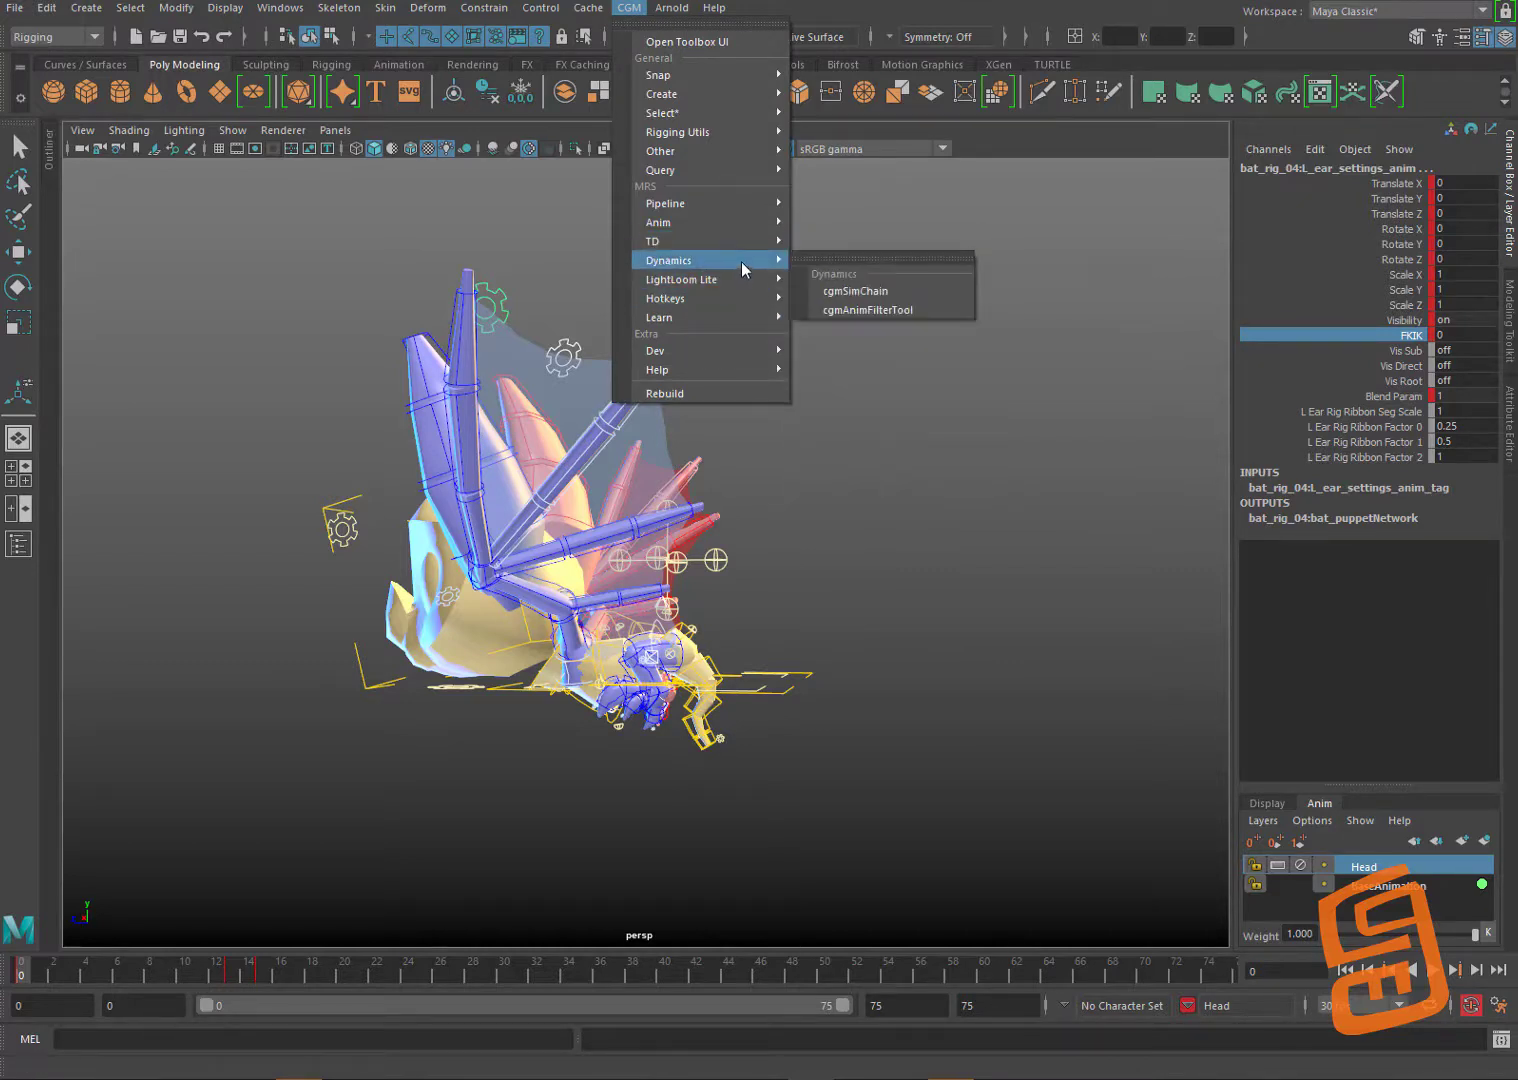
click(849, 314)
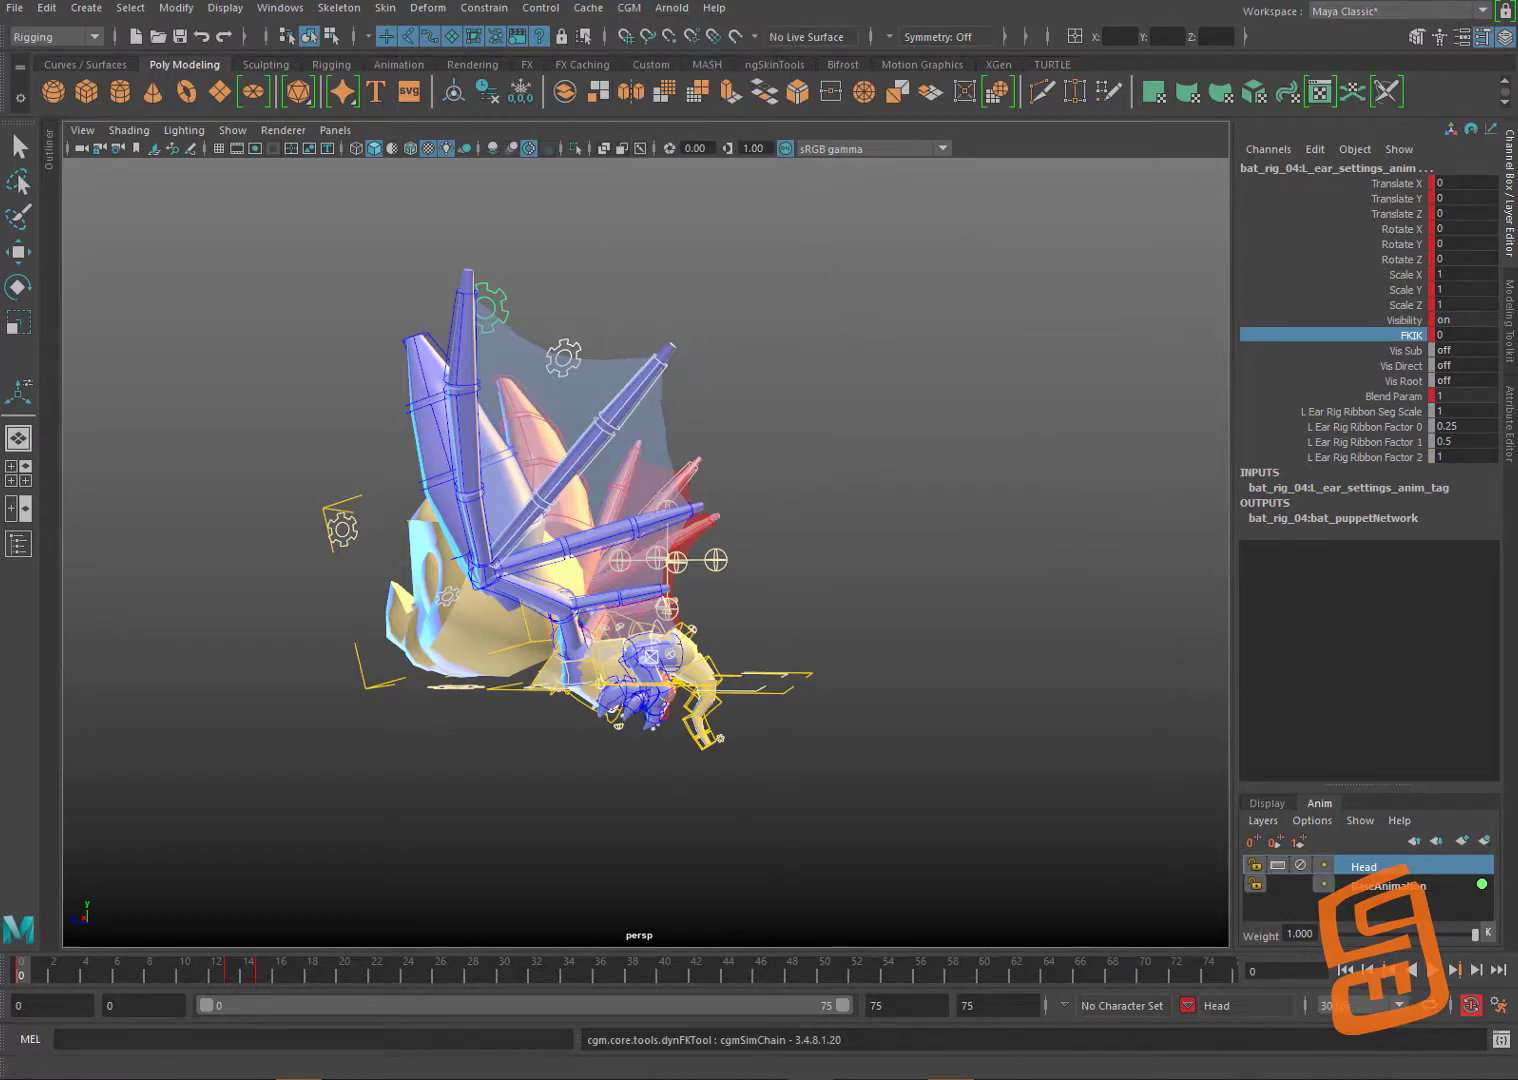
drag(1047, 51, 952, 195)
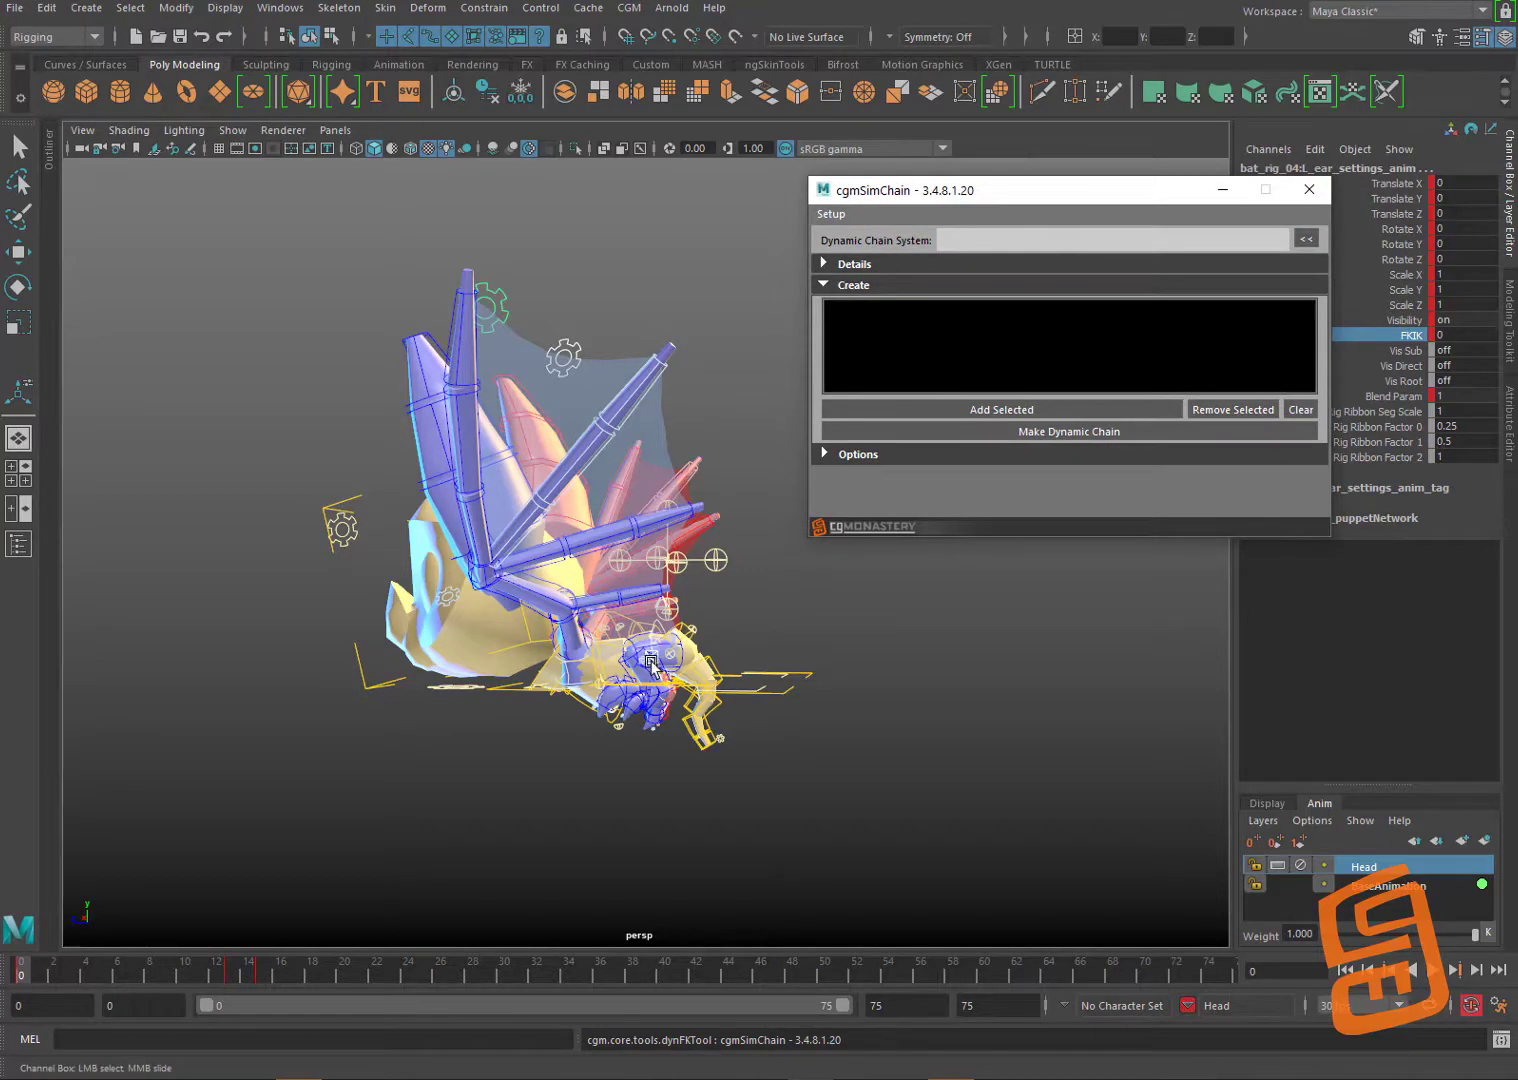
alt+drag(651, 662, 715, 575)
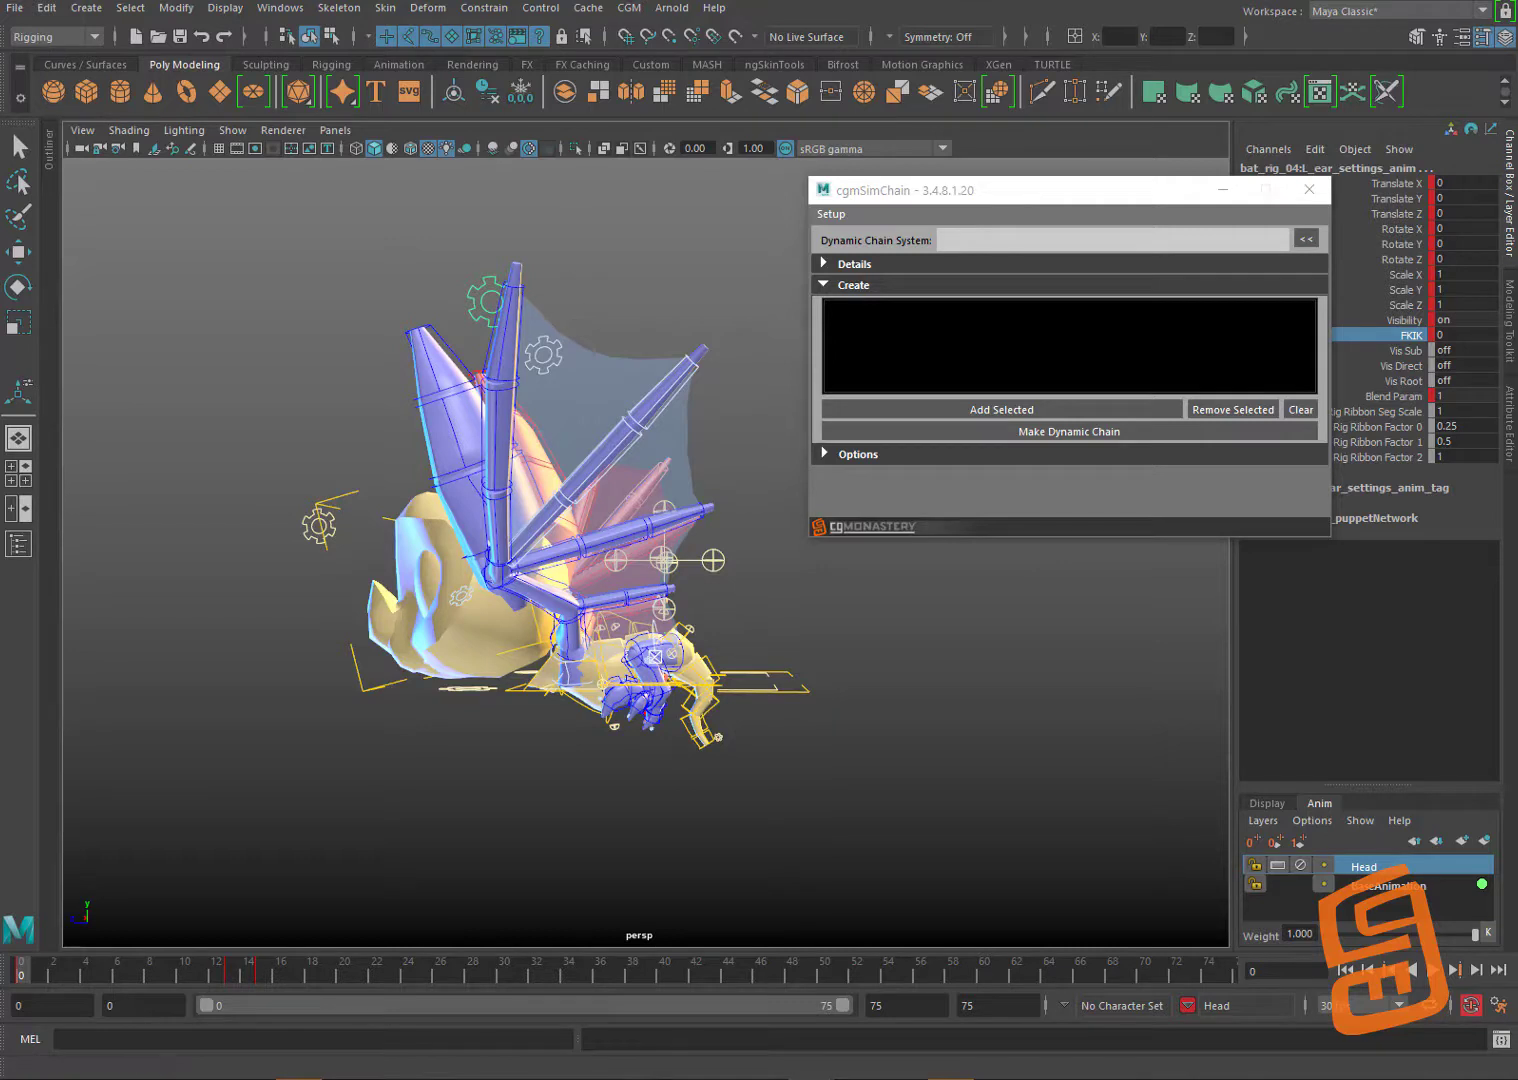
key(ctrl+s)
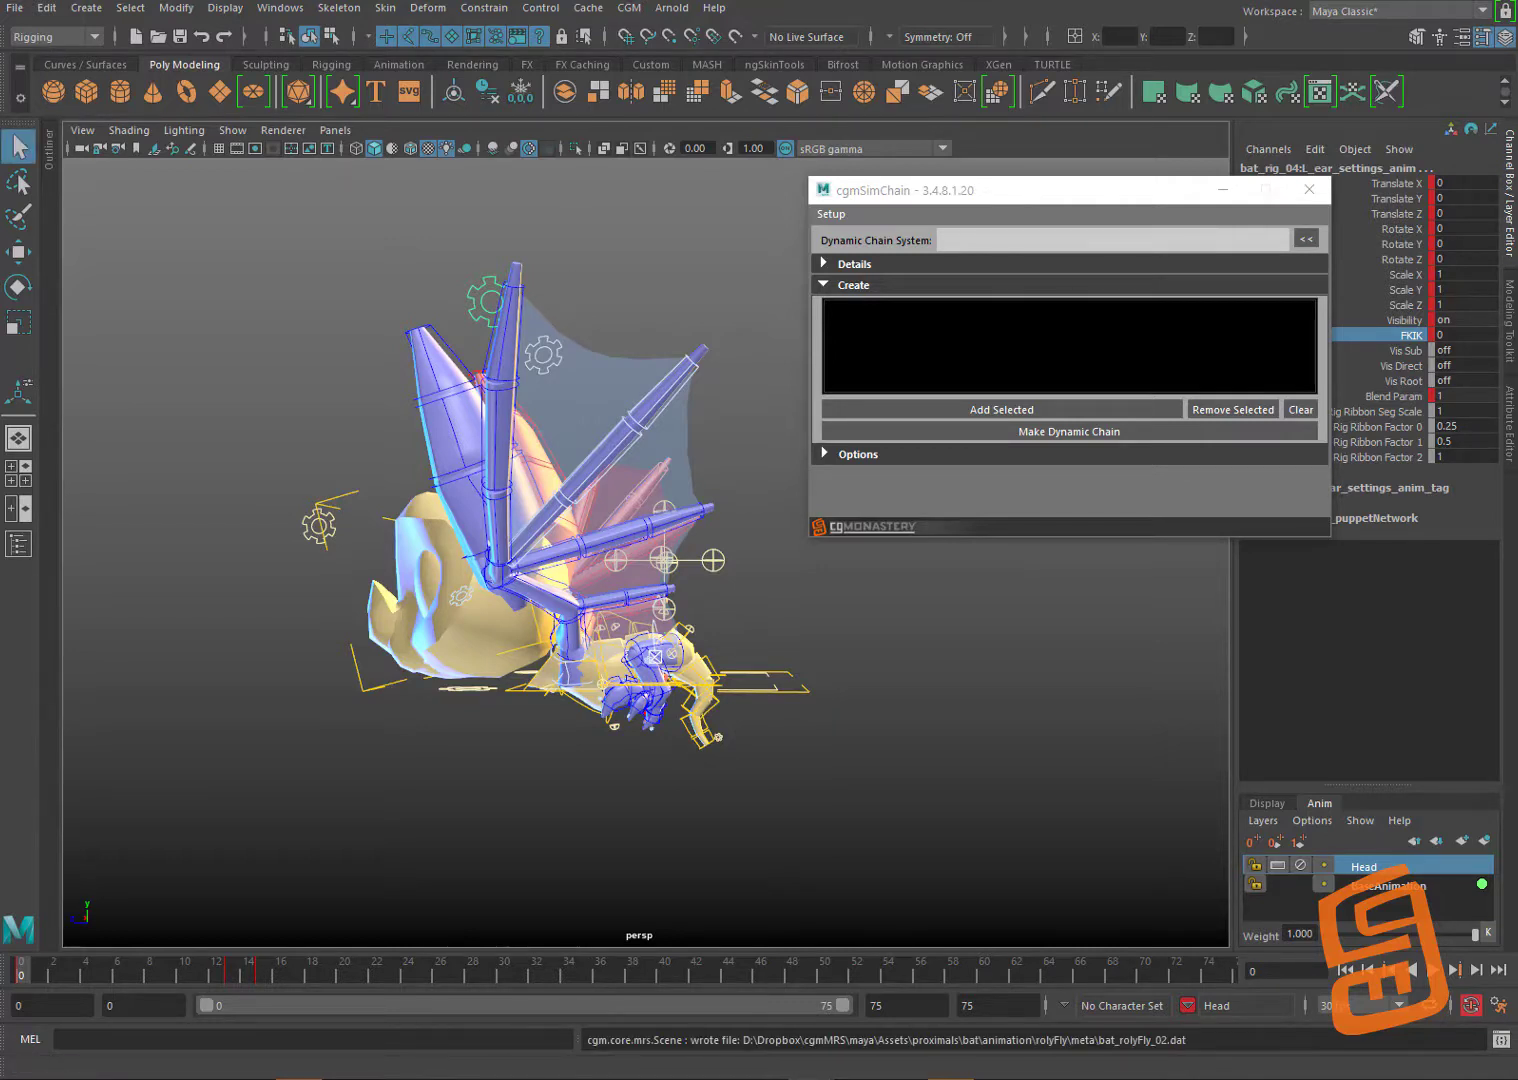
Step: Select the hips IK base control and the tail FK controls in order from base to tip
alt+drag(625, 550, 622, 580)
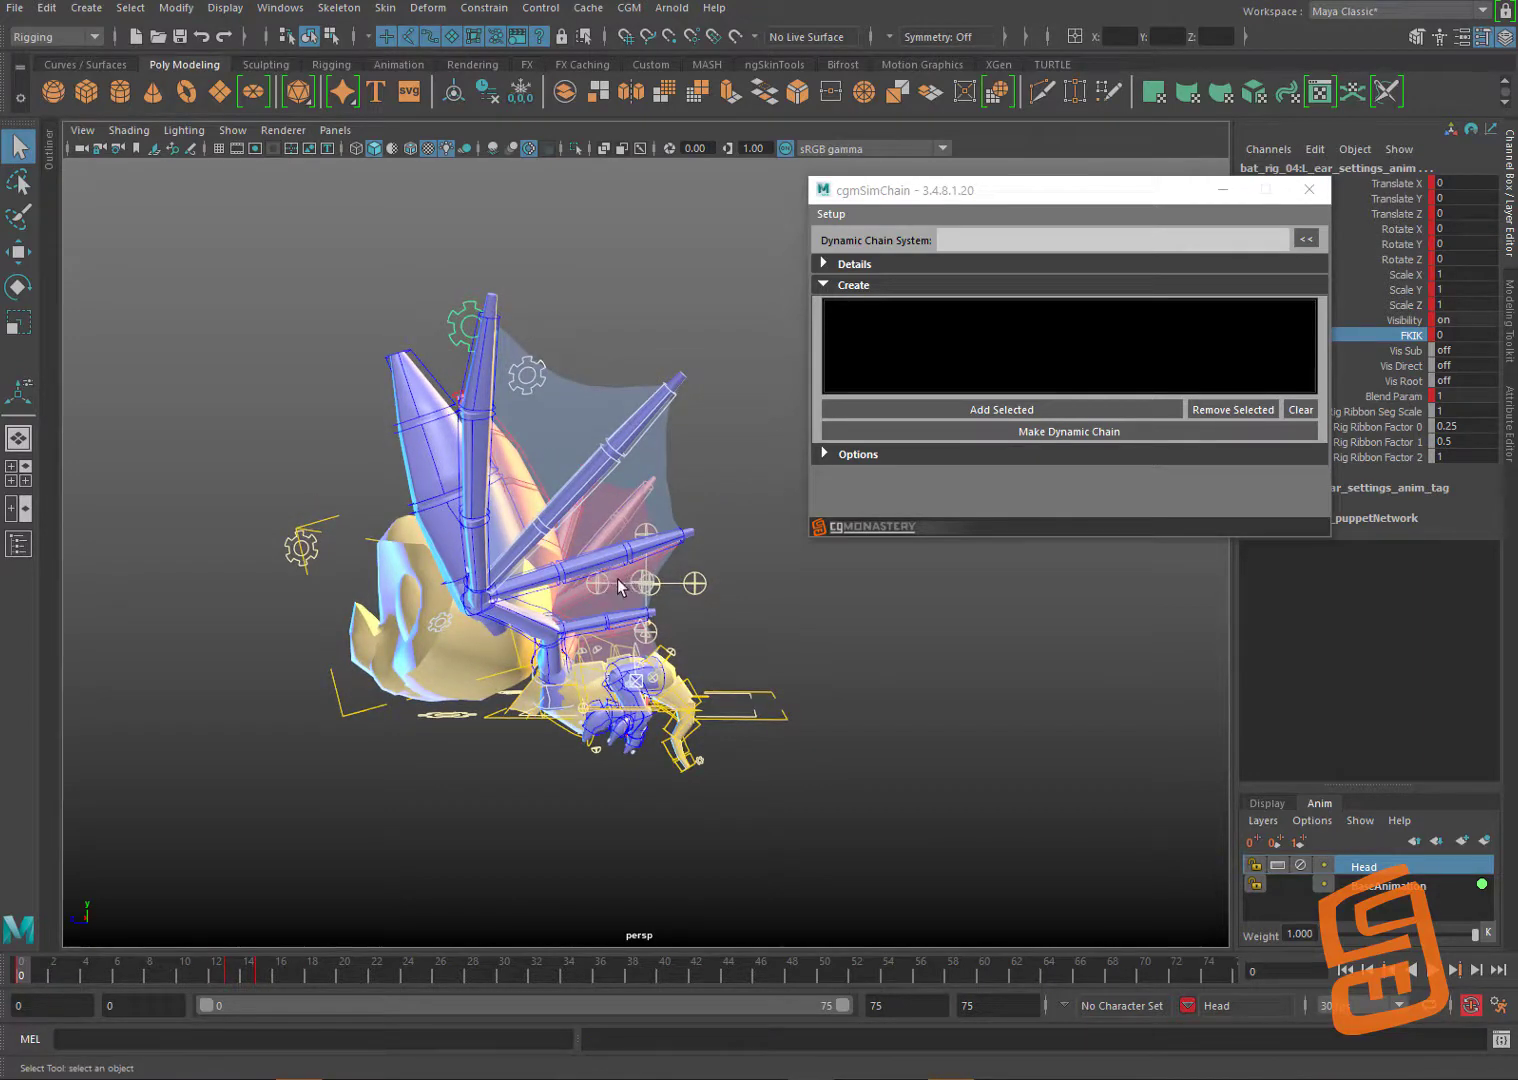
alt+drag(618, 585, 627, 570)
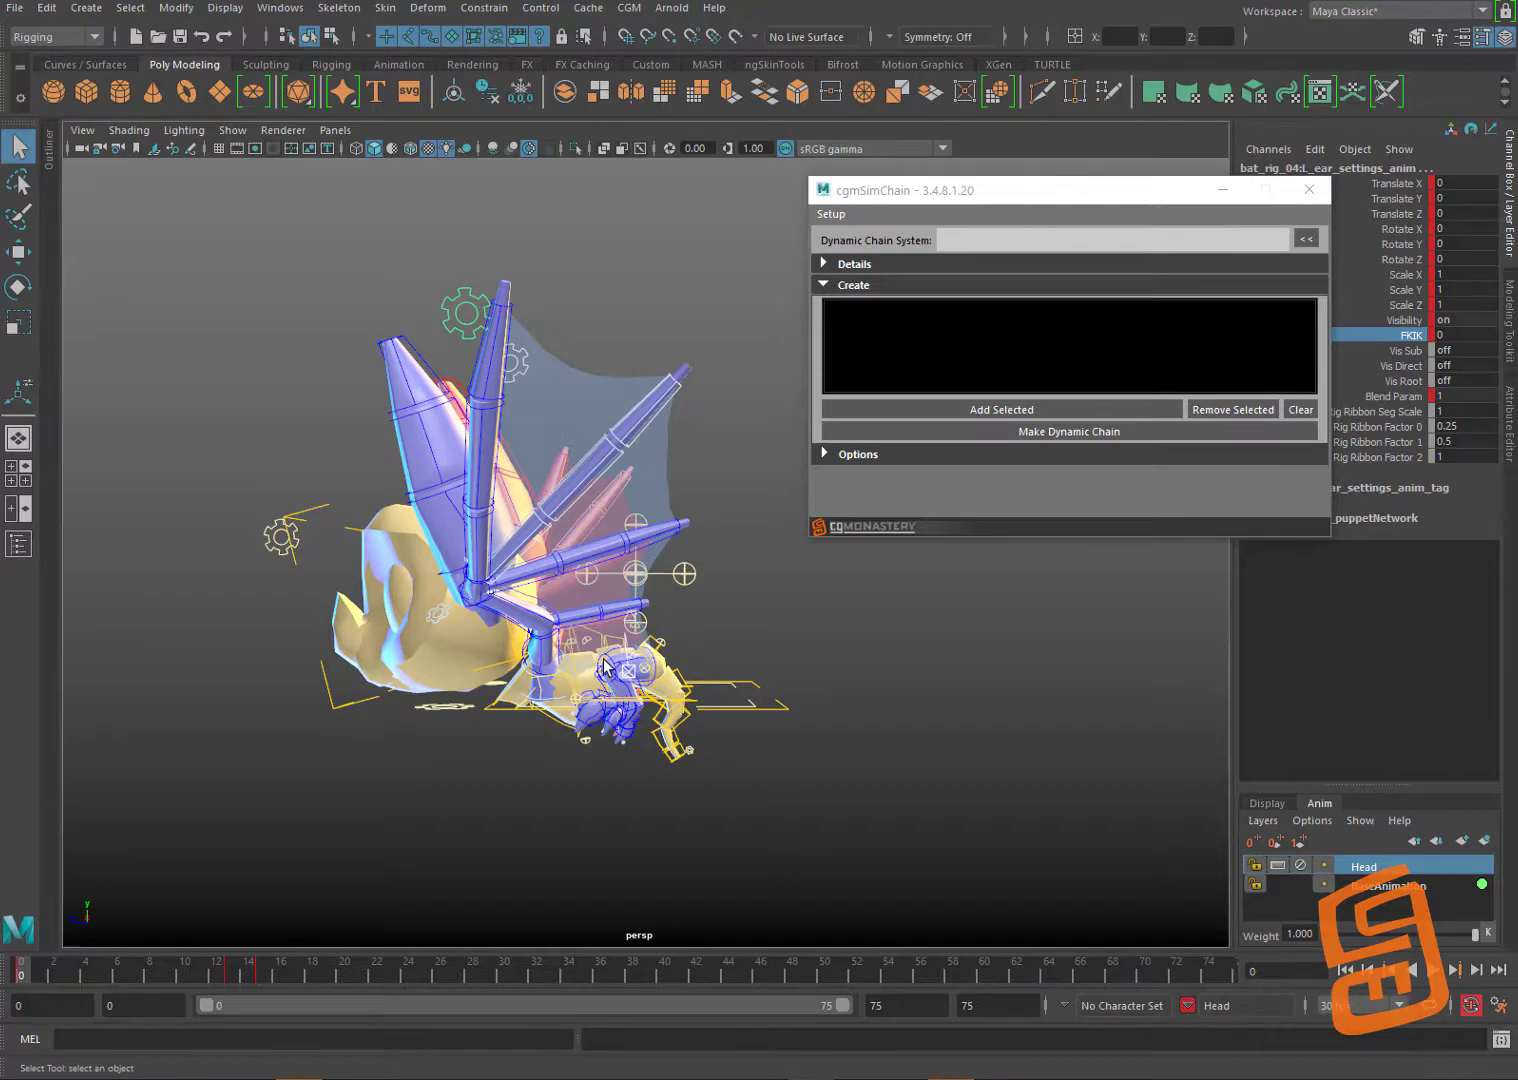
alt+drag(604, 667, 656, 658)
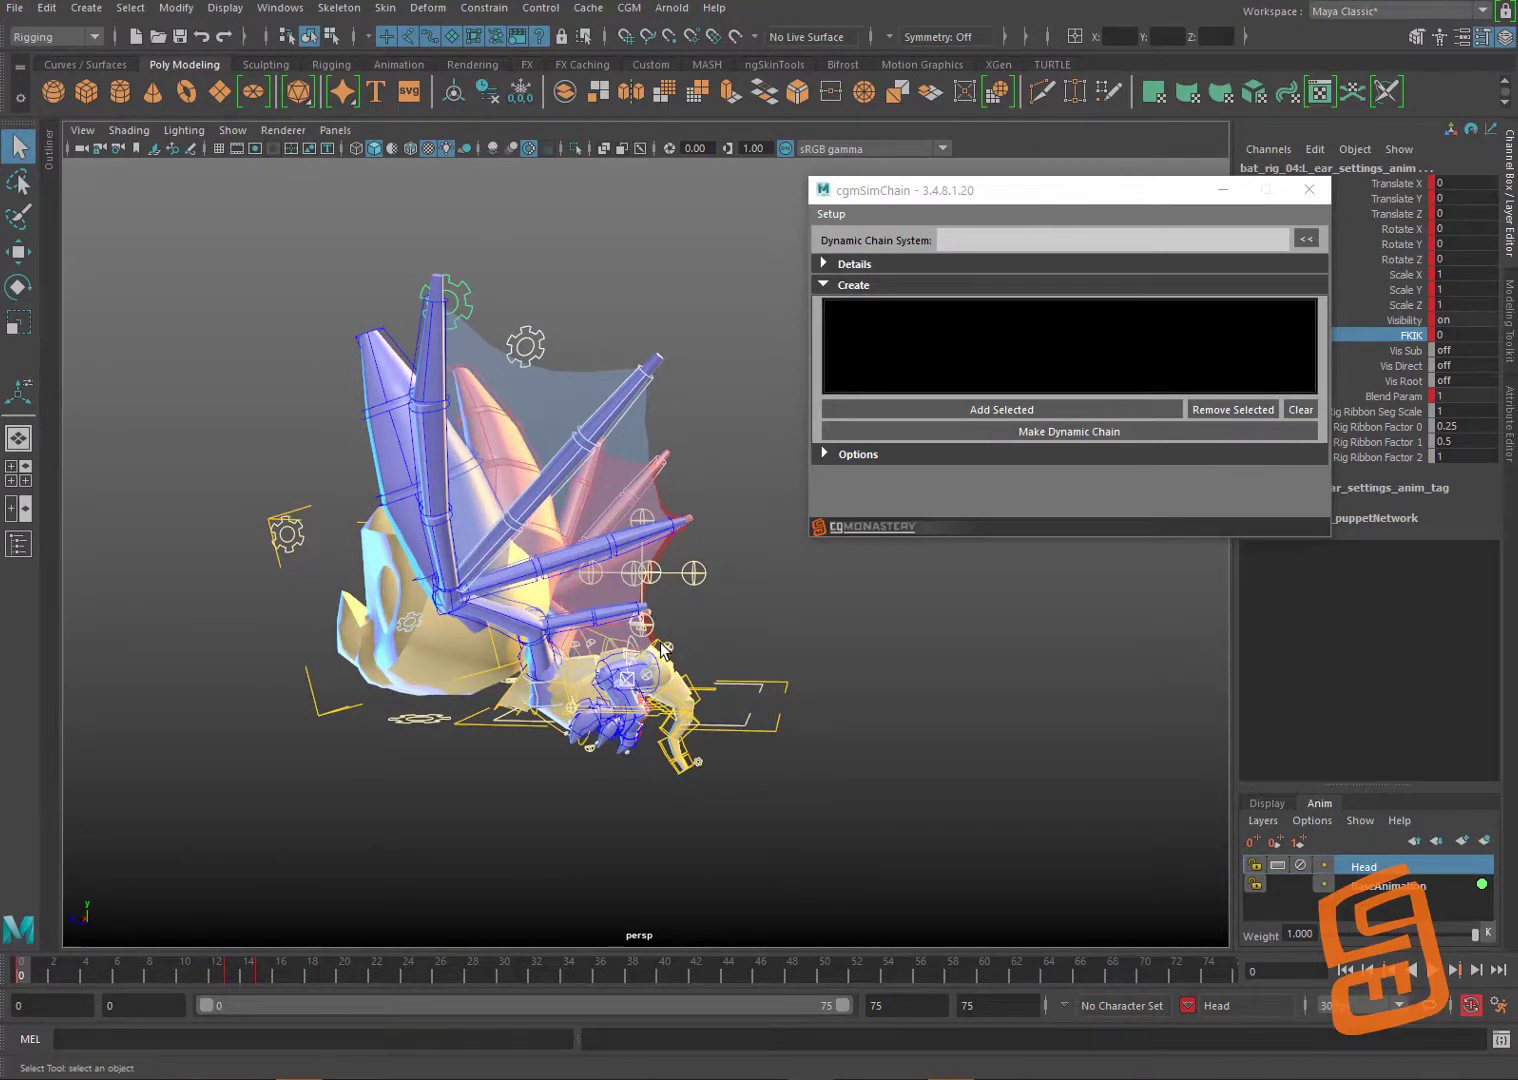
click(687, 682)
click(697, 710)
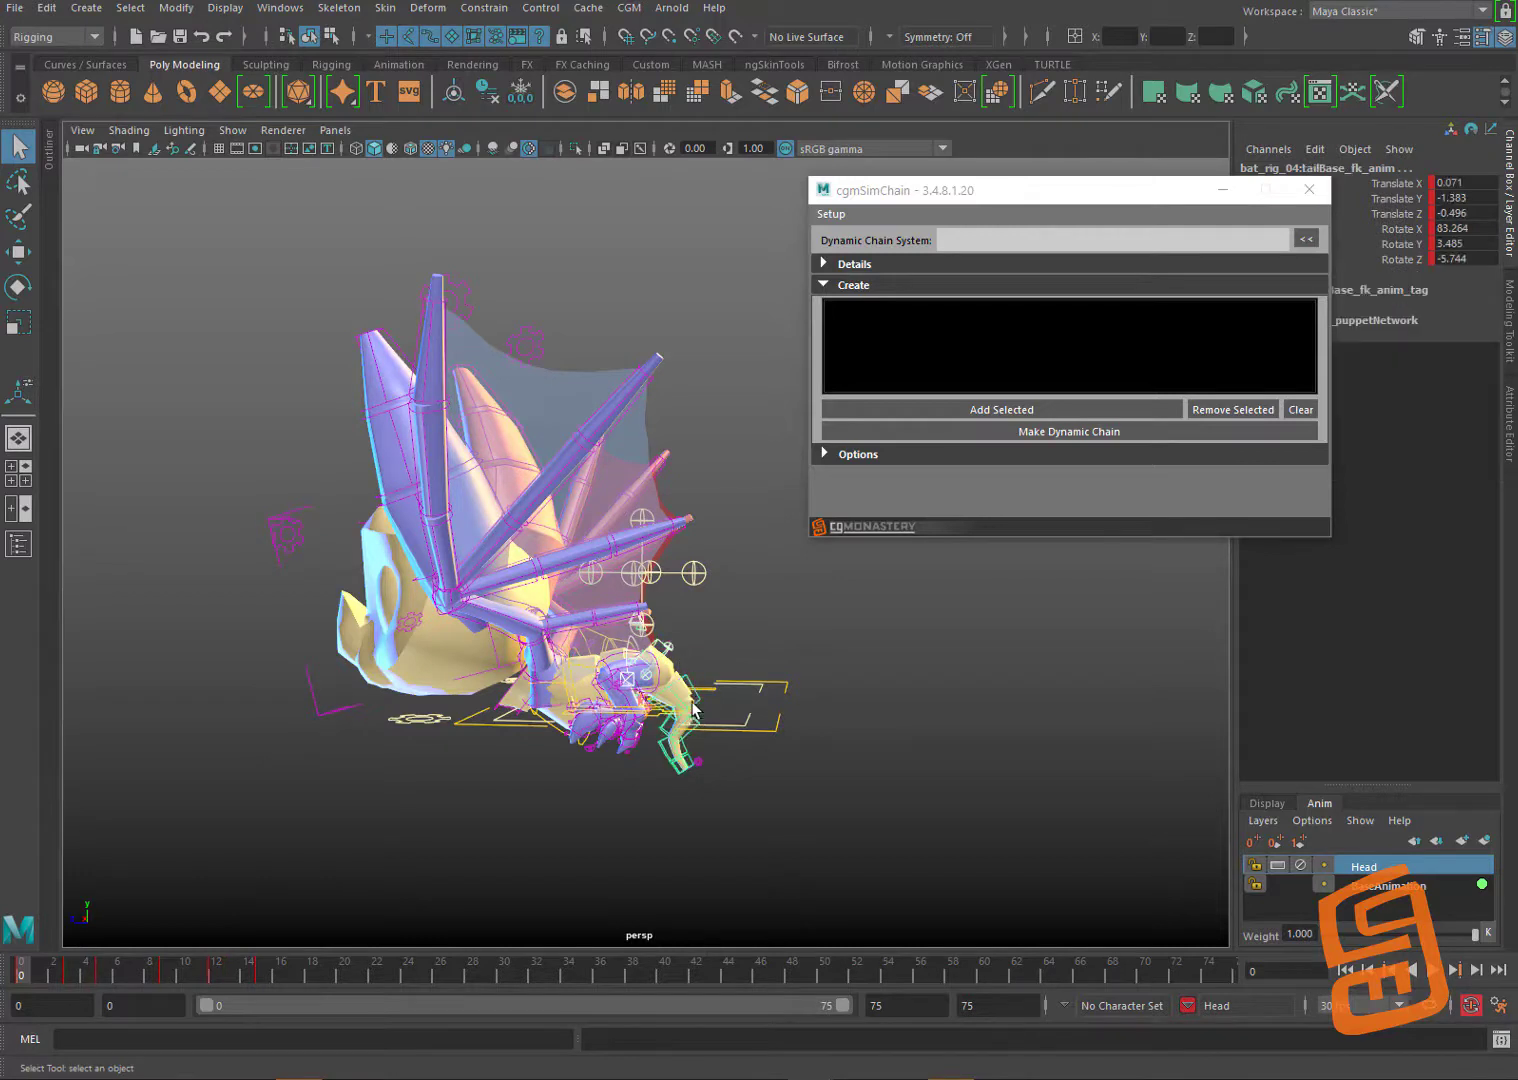
click(677, 745)
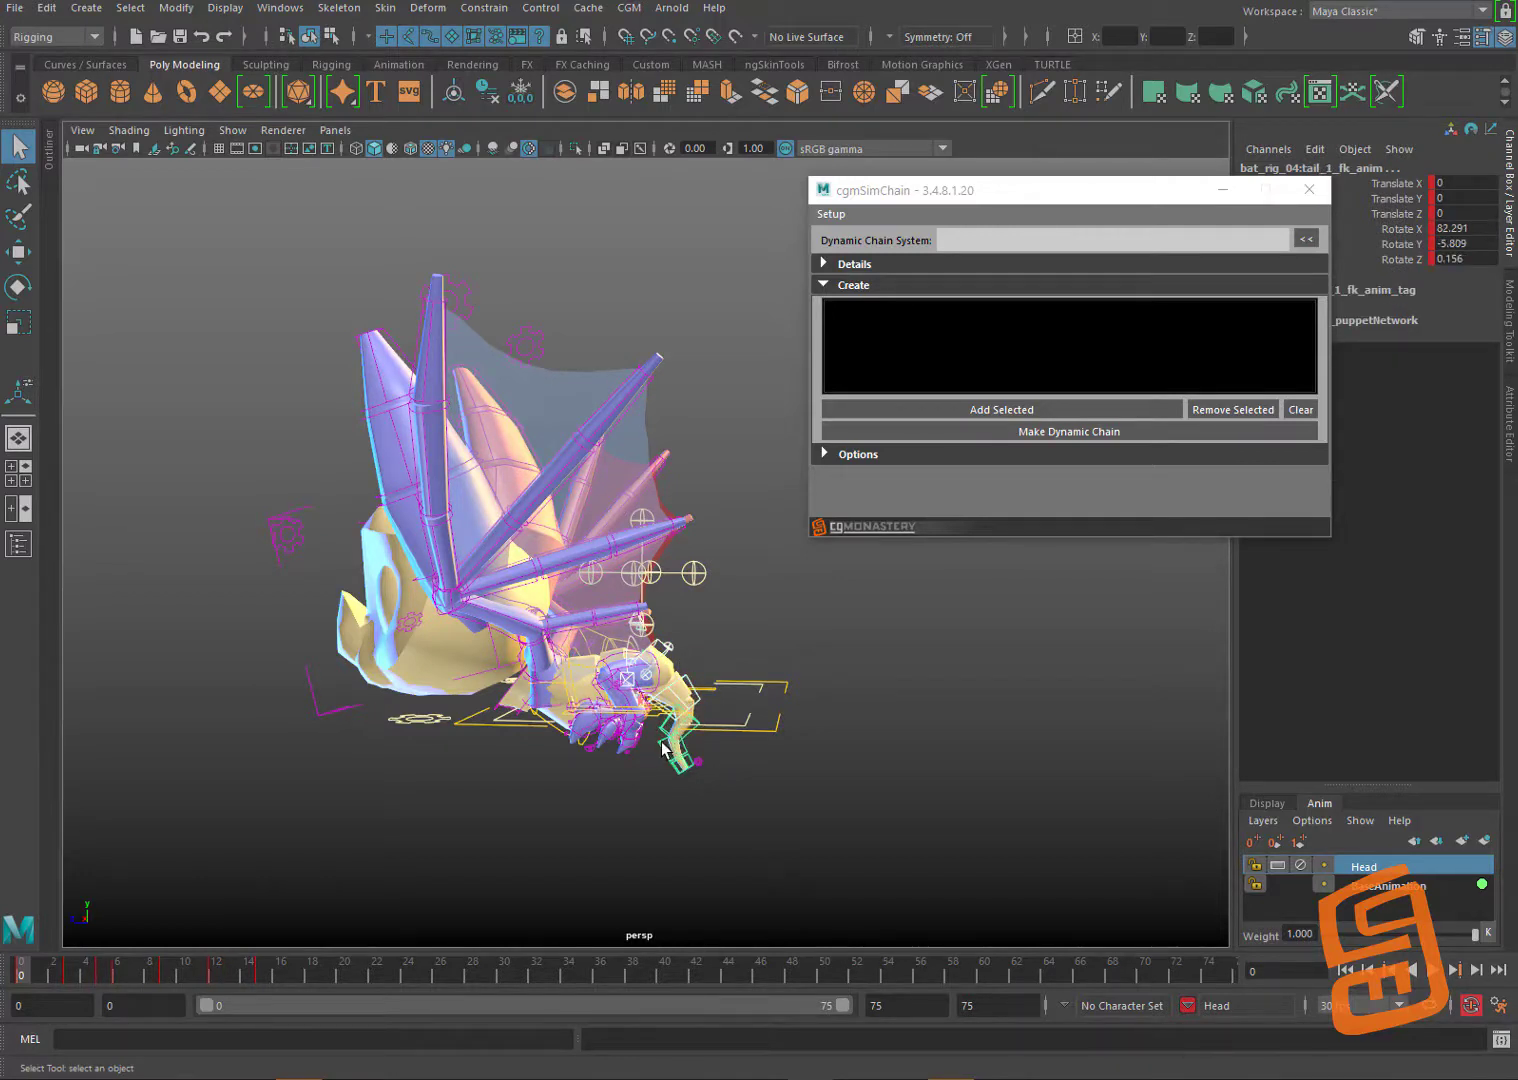
click(679, 767)
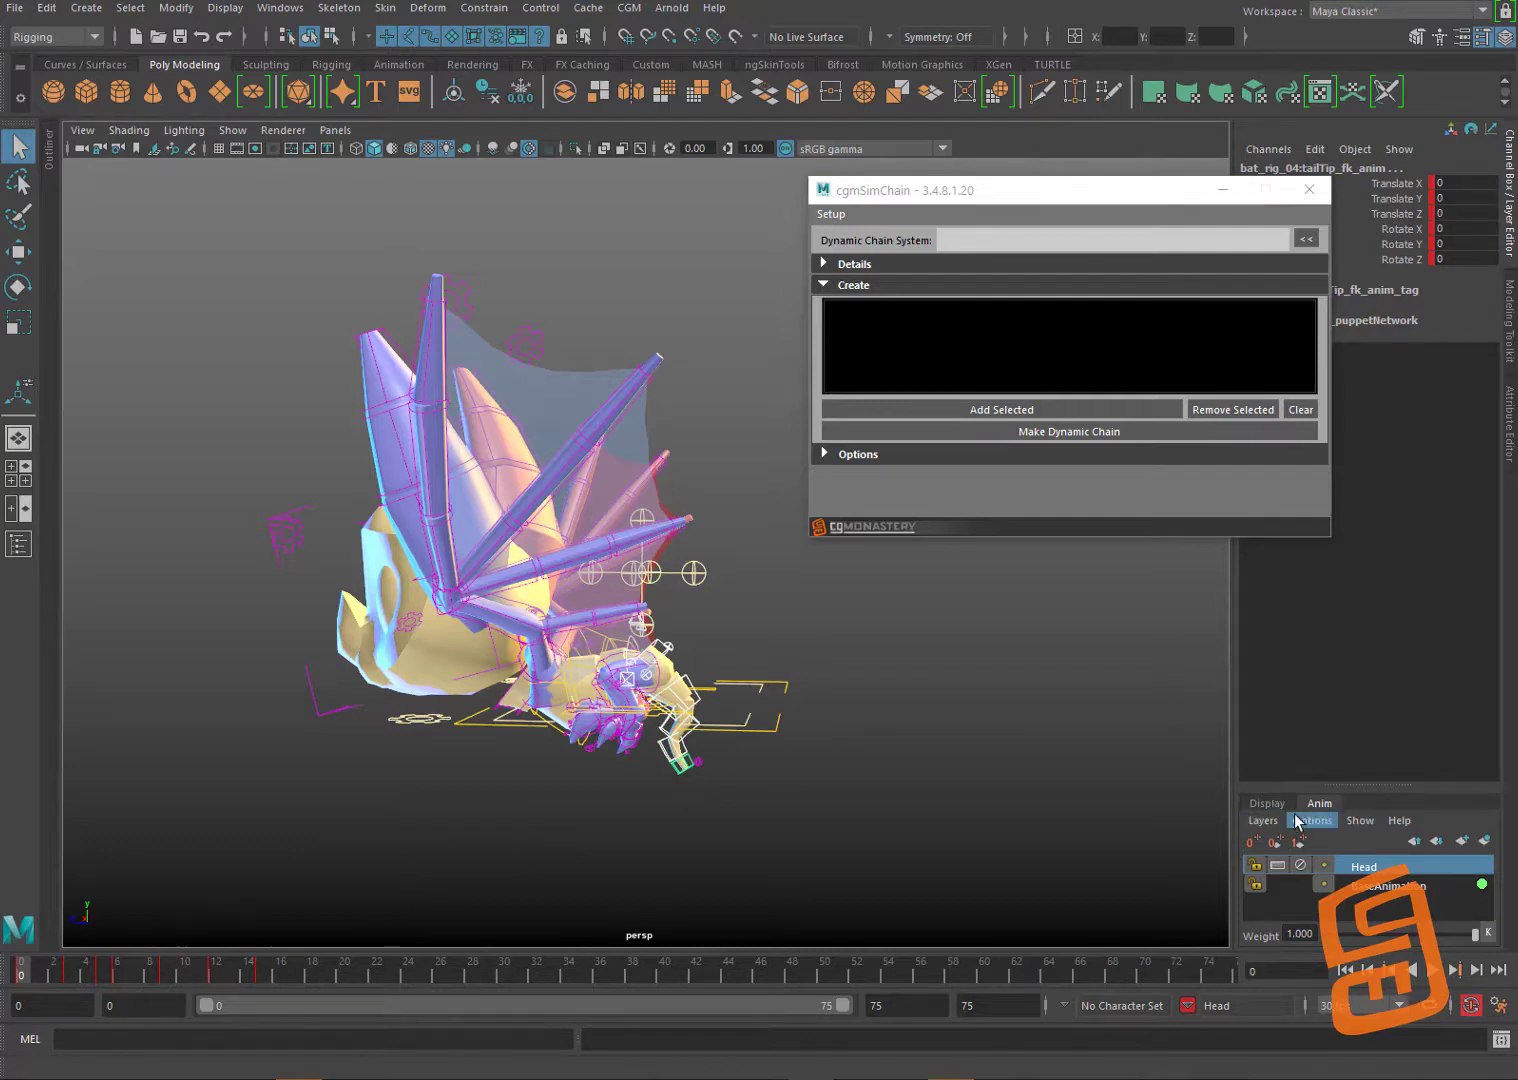
Step: Create an animation layer from the selected hips and tail controls and name it Tail
click(1263, 820)
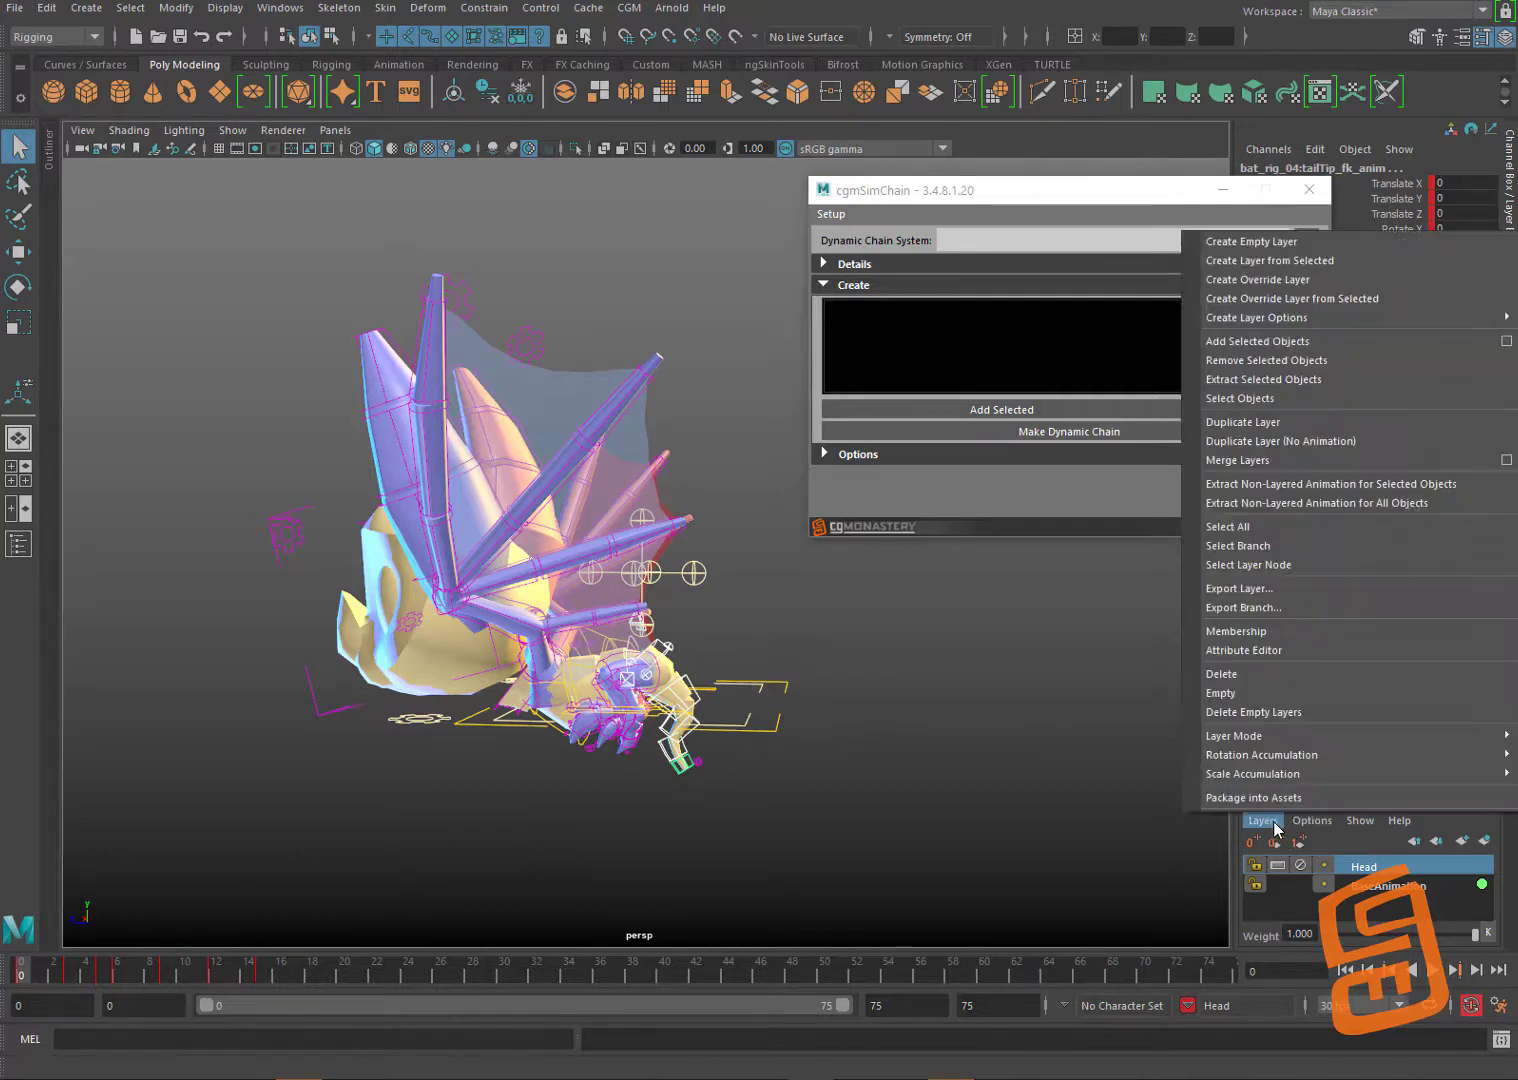
click(1303, 262)
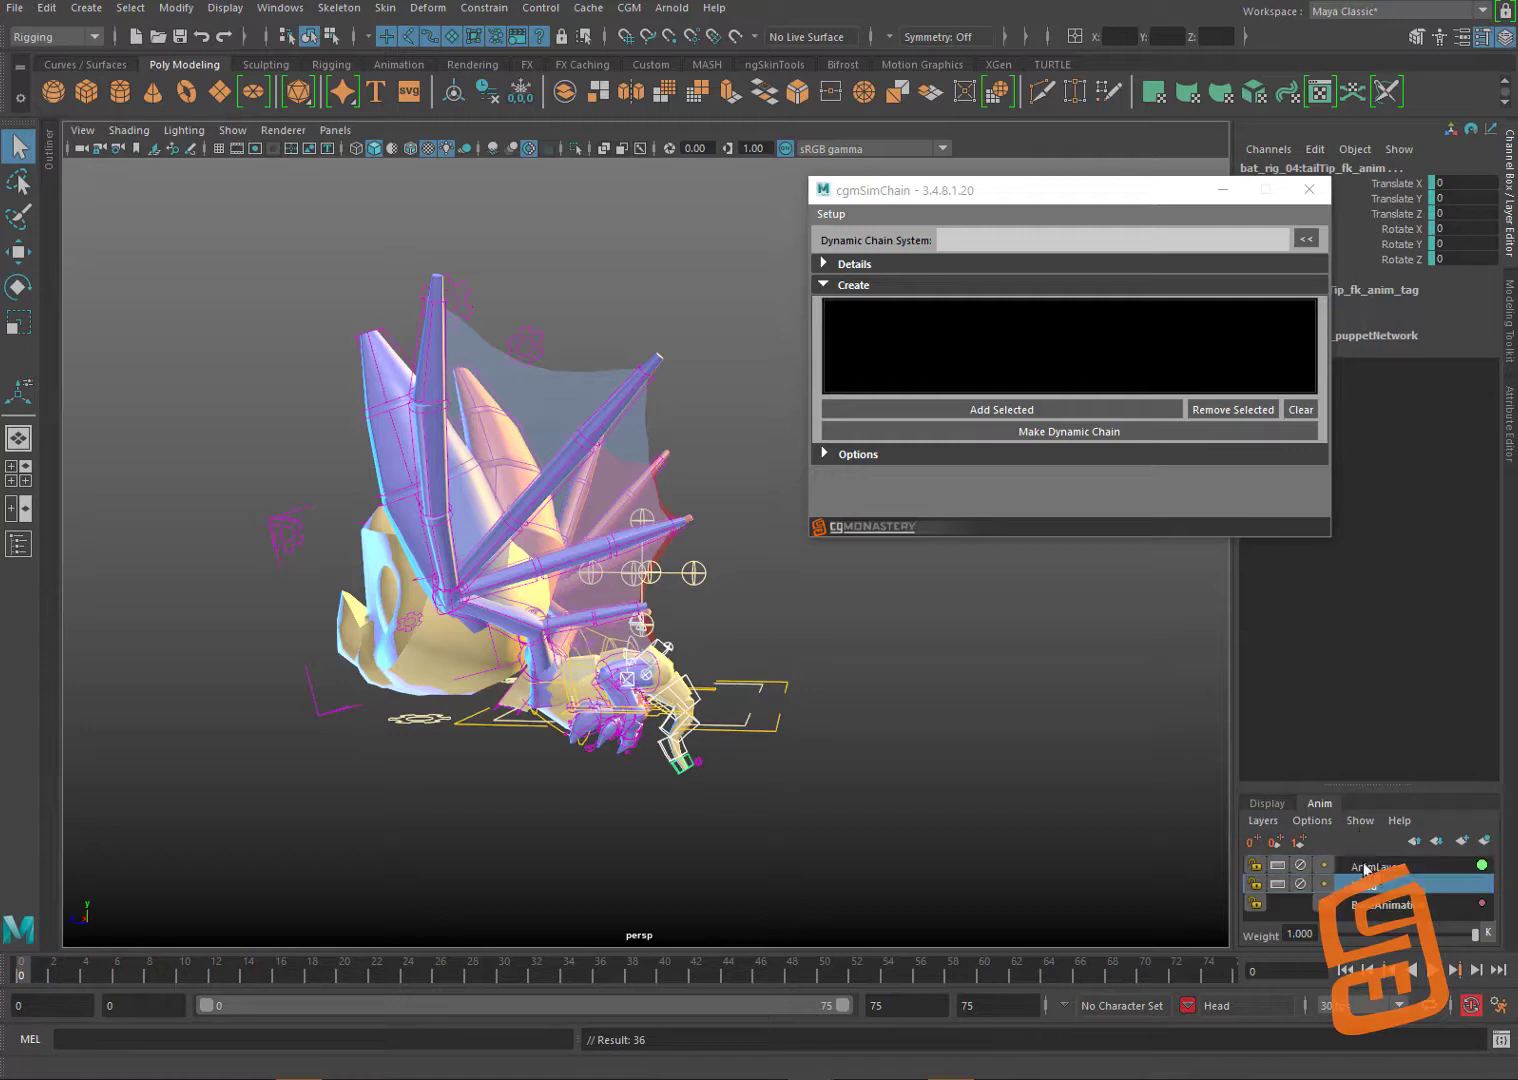
double_click(1368, 864)
text(Tai)
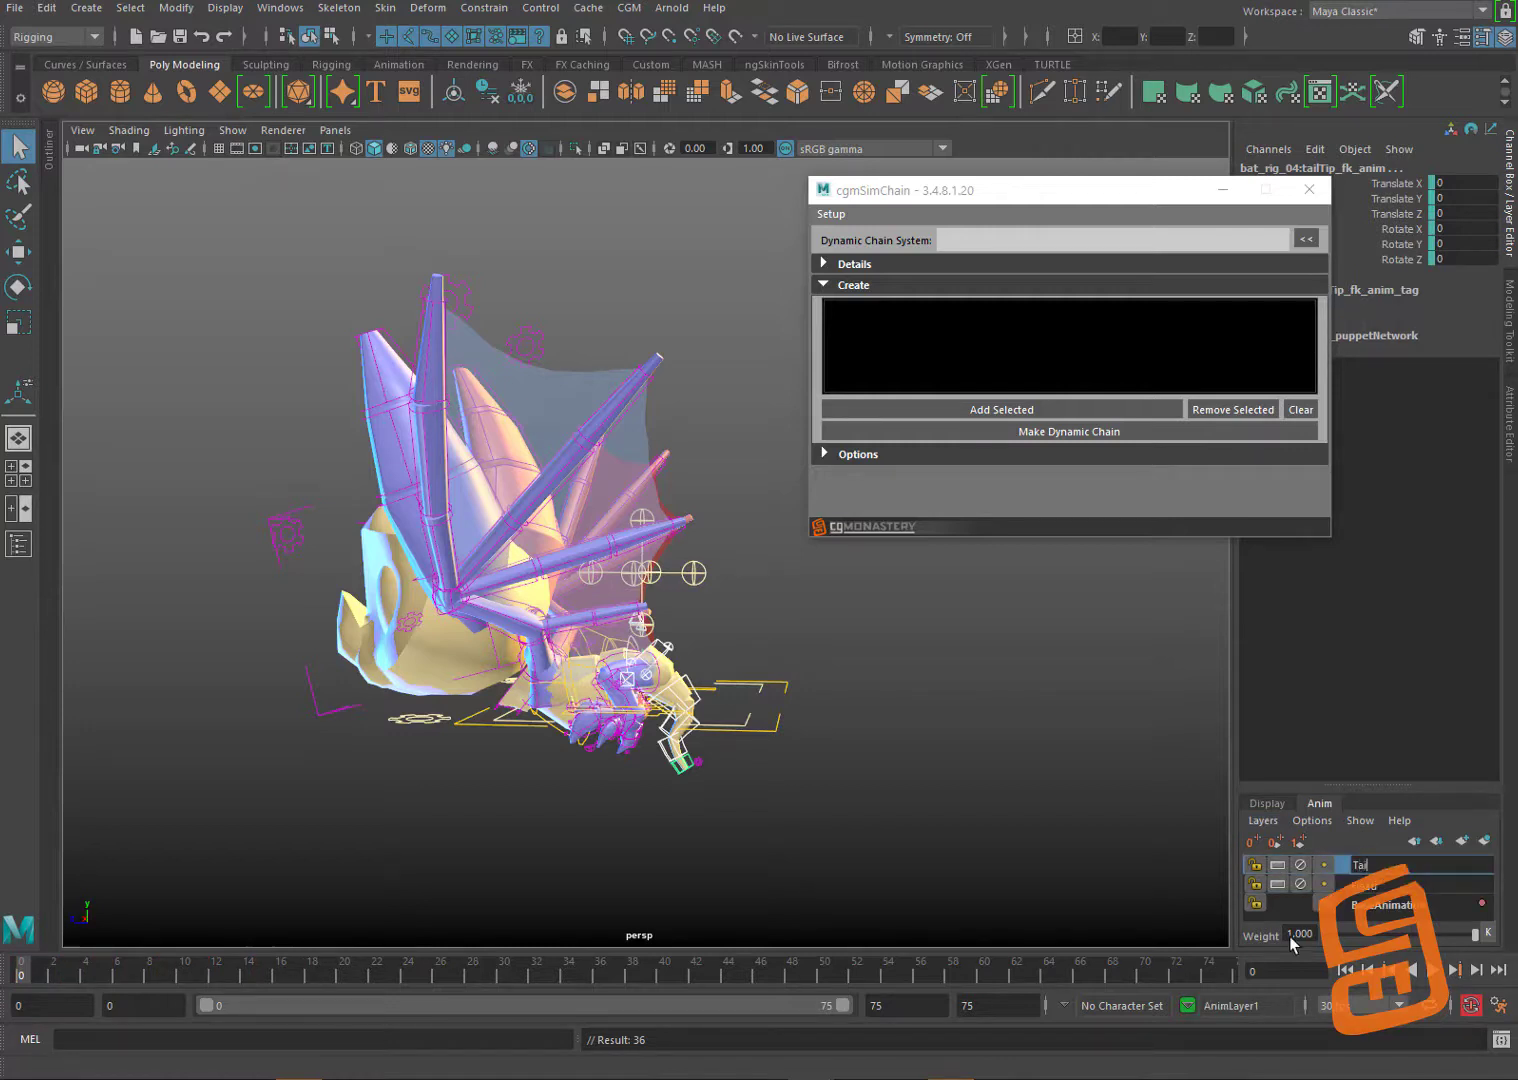
text(l)
key(Return)
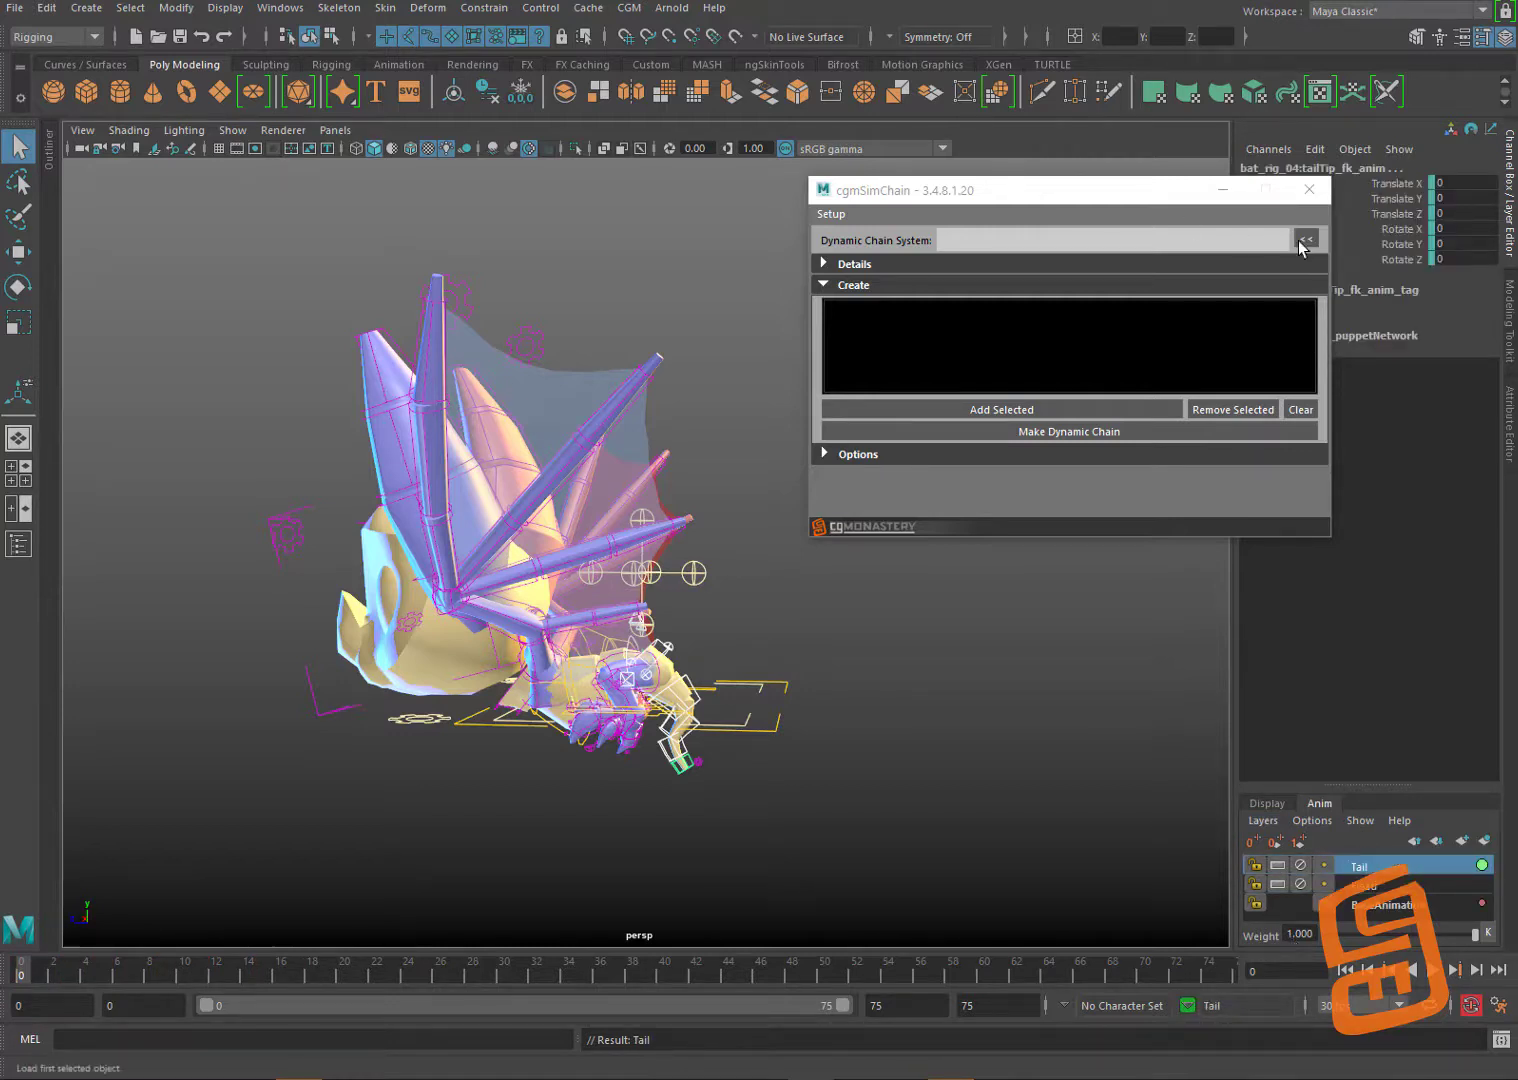
Step: Add the selected hips and tail controls to the list for creating the dynamic chain
click(1306, 239)
click(1030, 411)
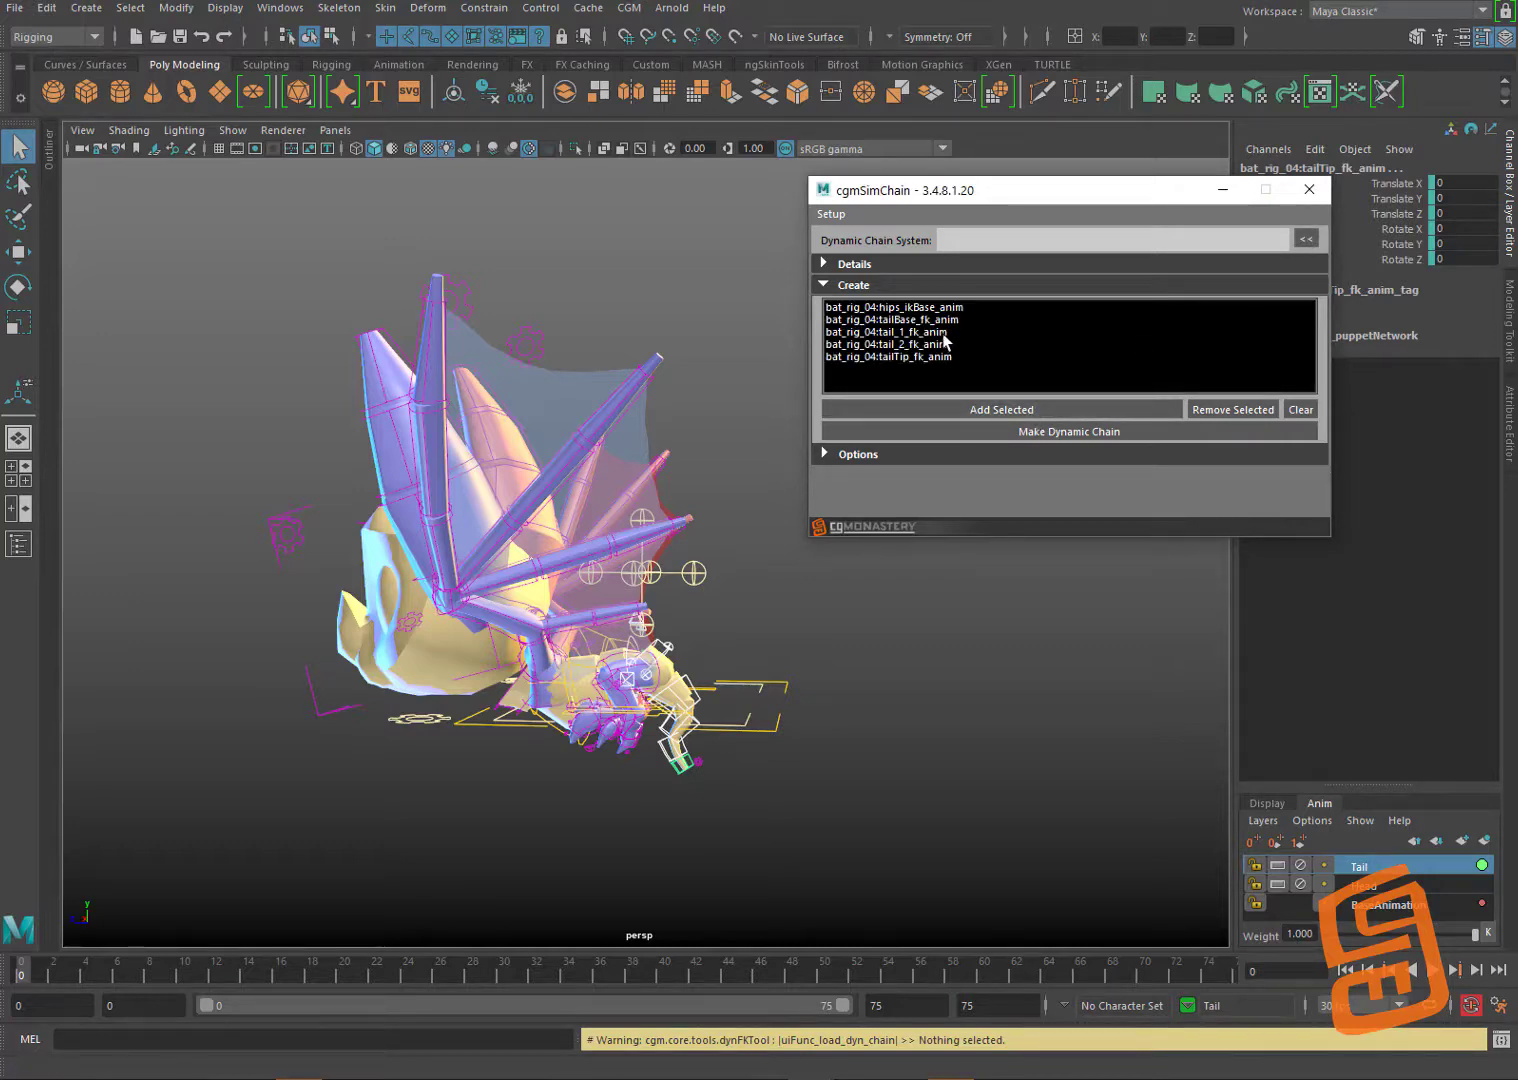
Step: Select the tail FK controls one after another in the viewport to check which part of the tail each one starts from
scroll(822, 658, up, 4)
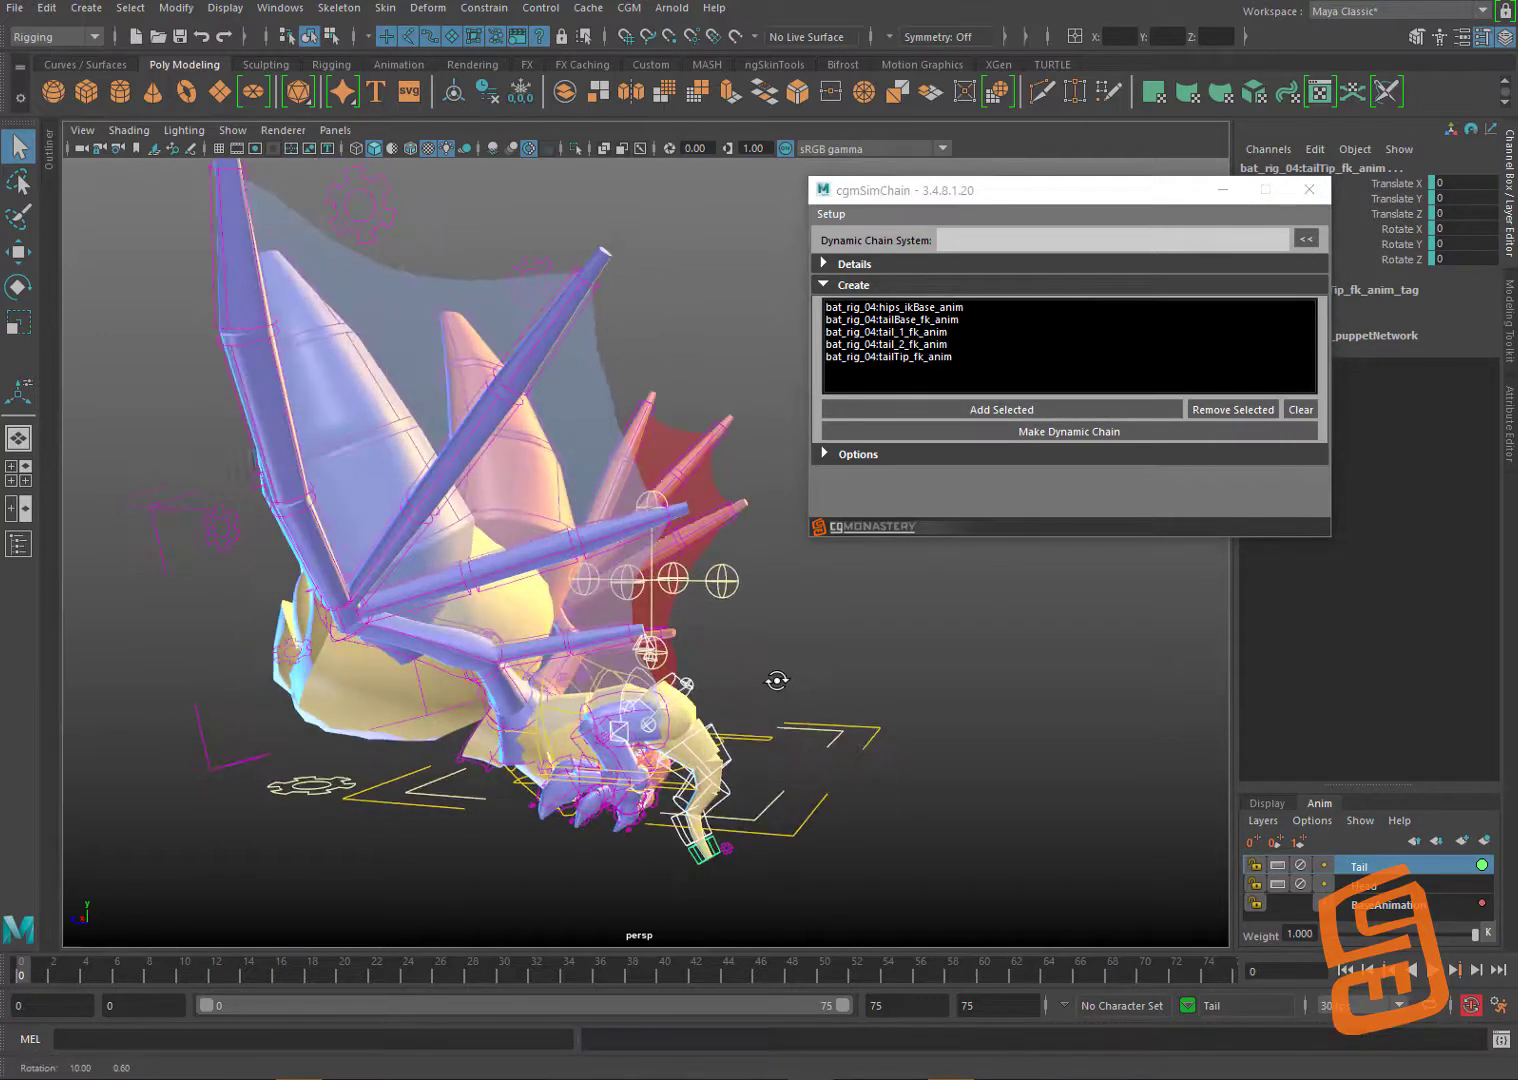
click(676, 664)
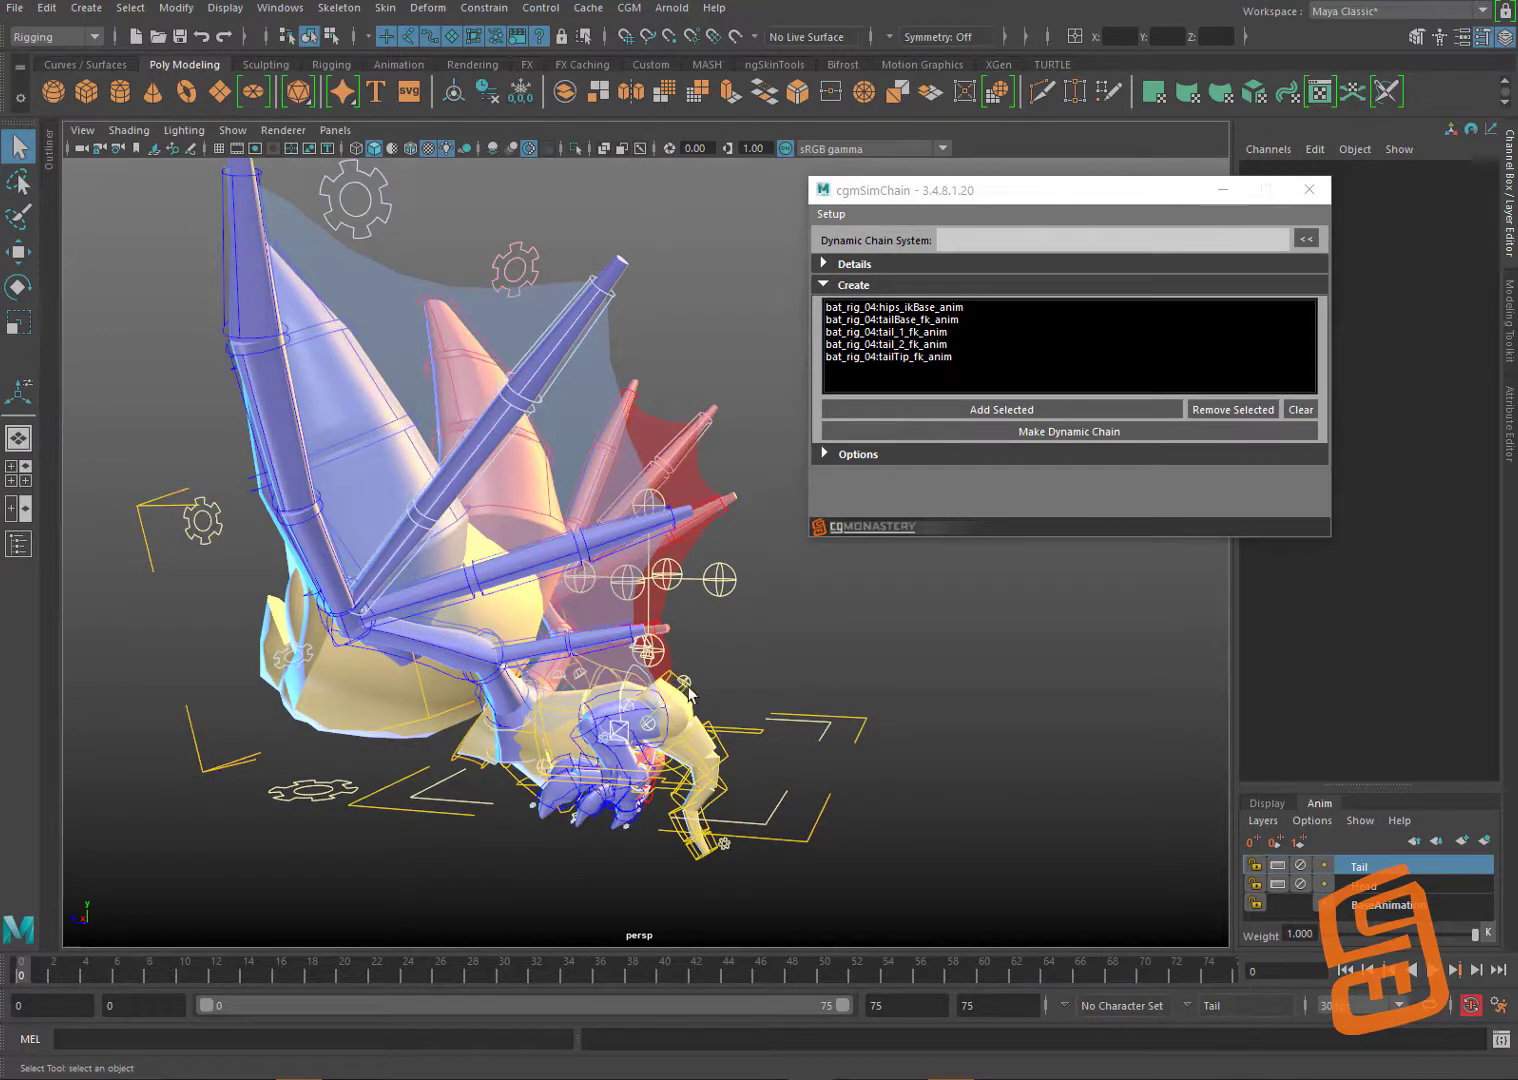
click(686, 688)
shift+click(721, 766)
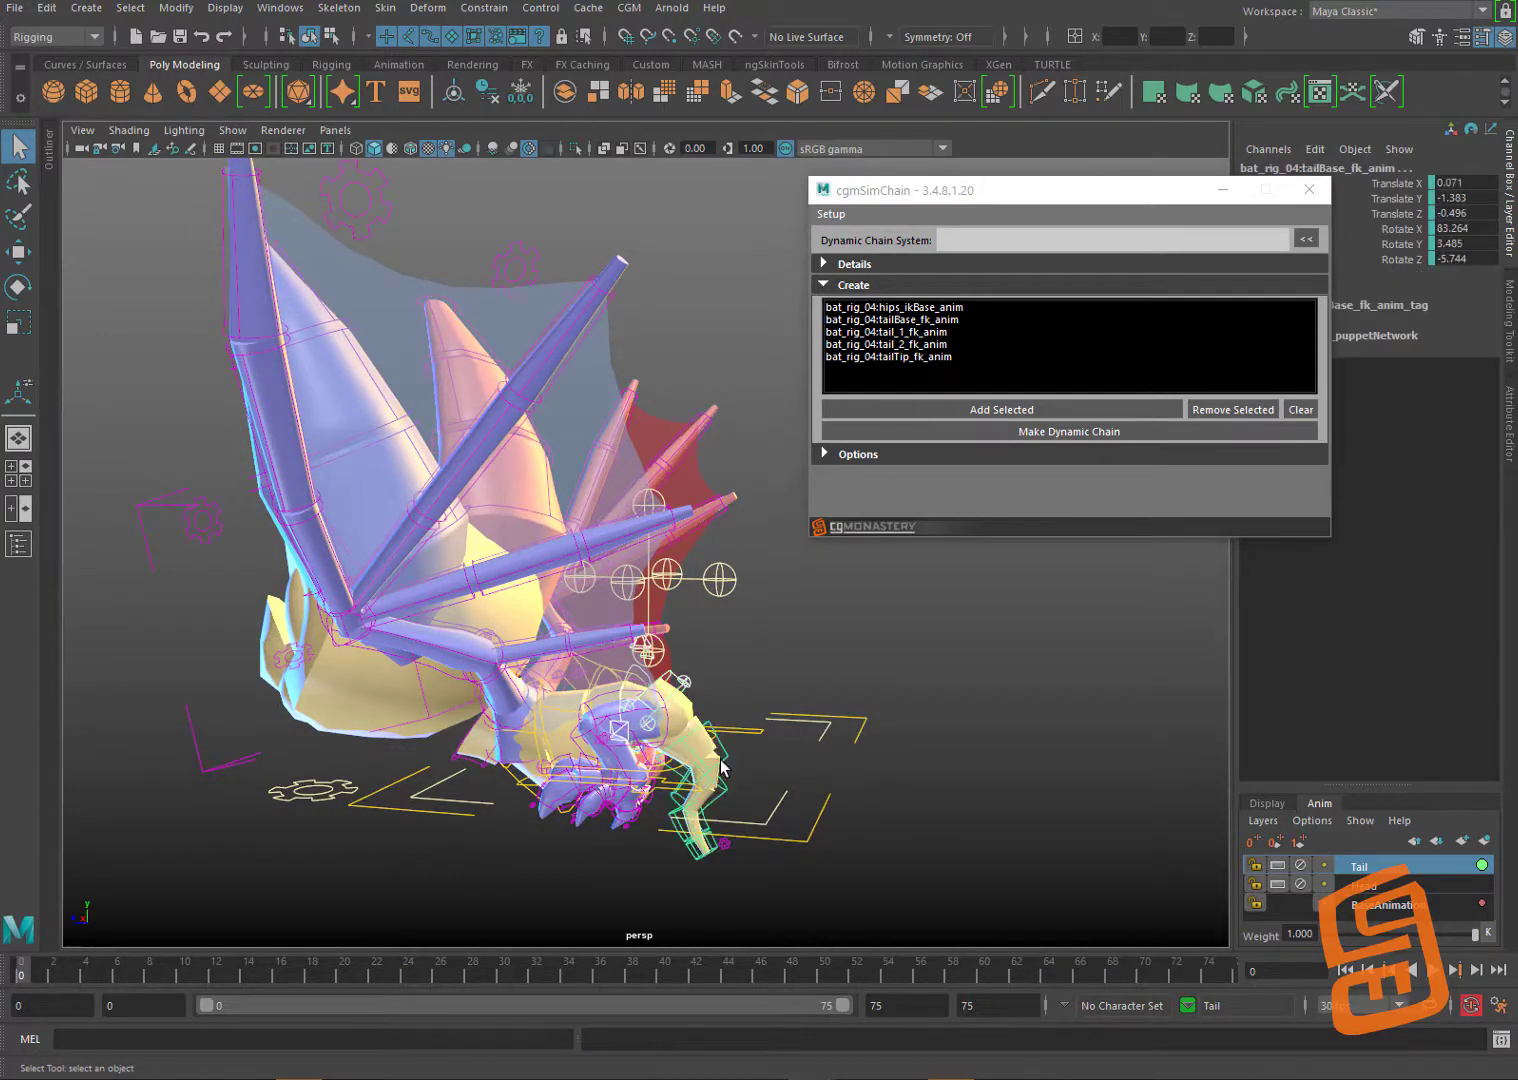
shift+click(704, 808)
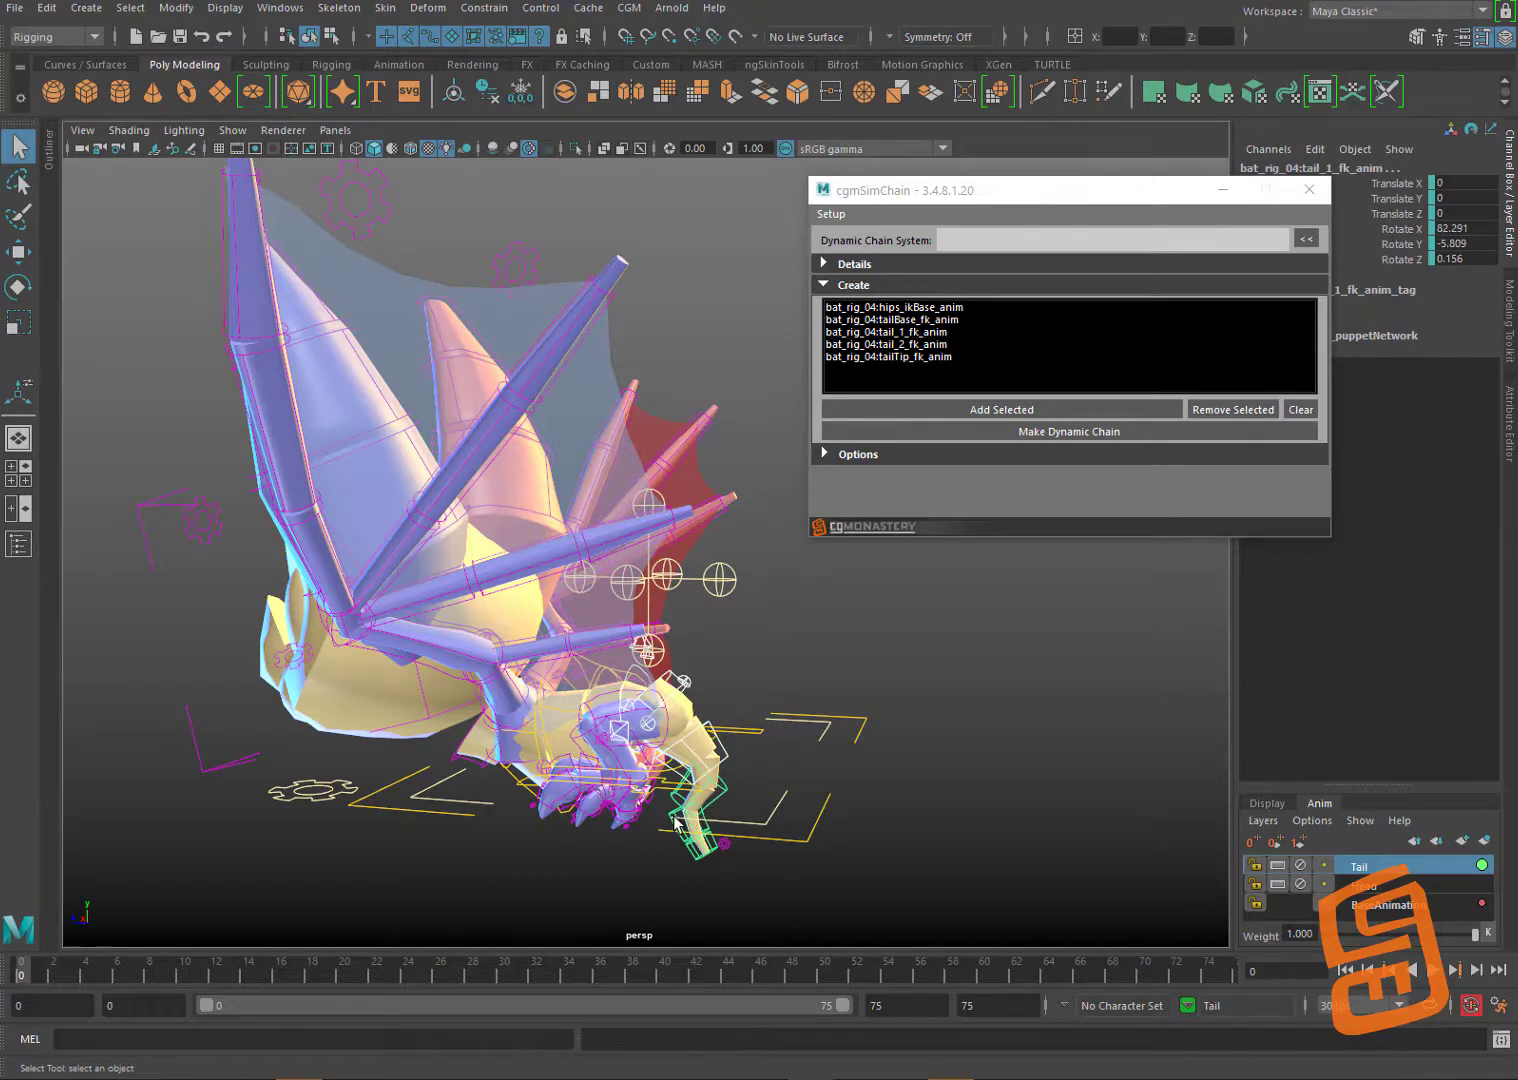
click(697, 855)
key(ctrl+z)
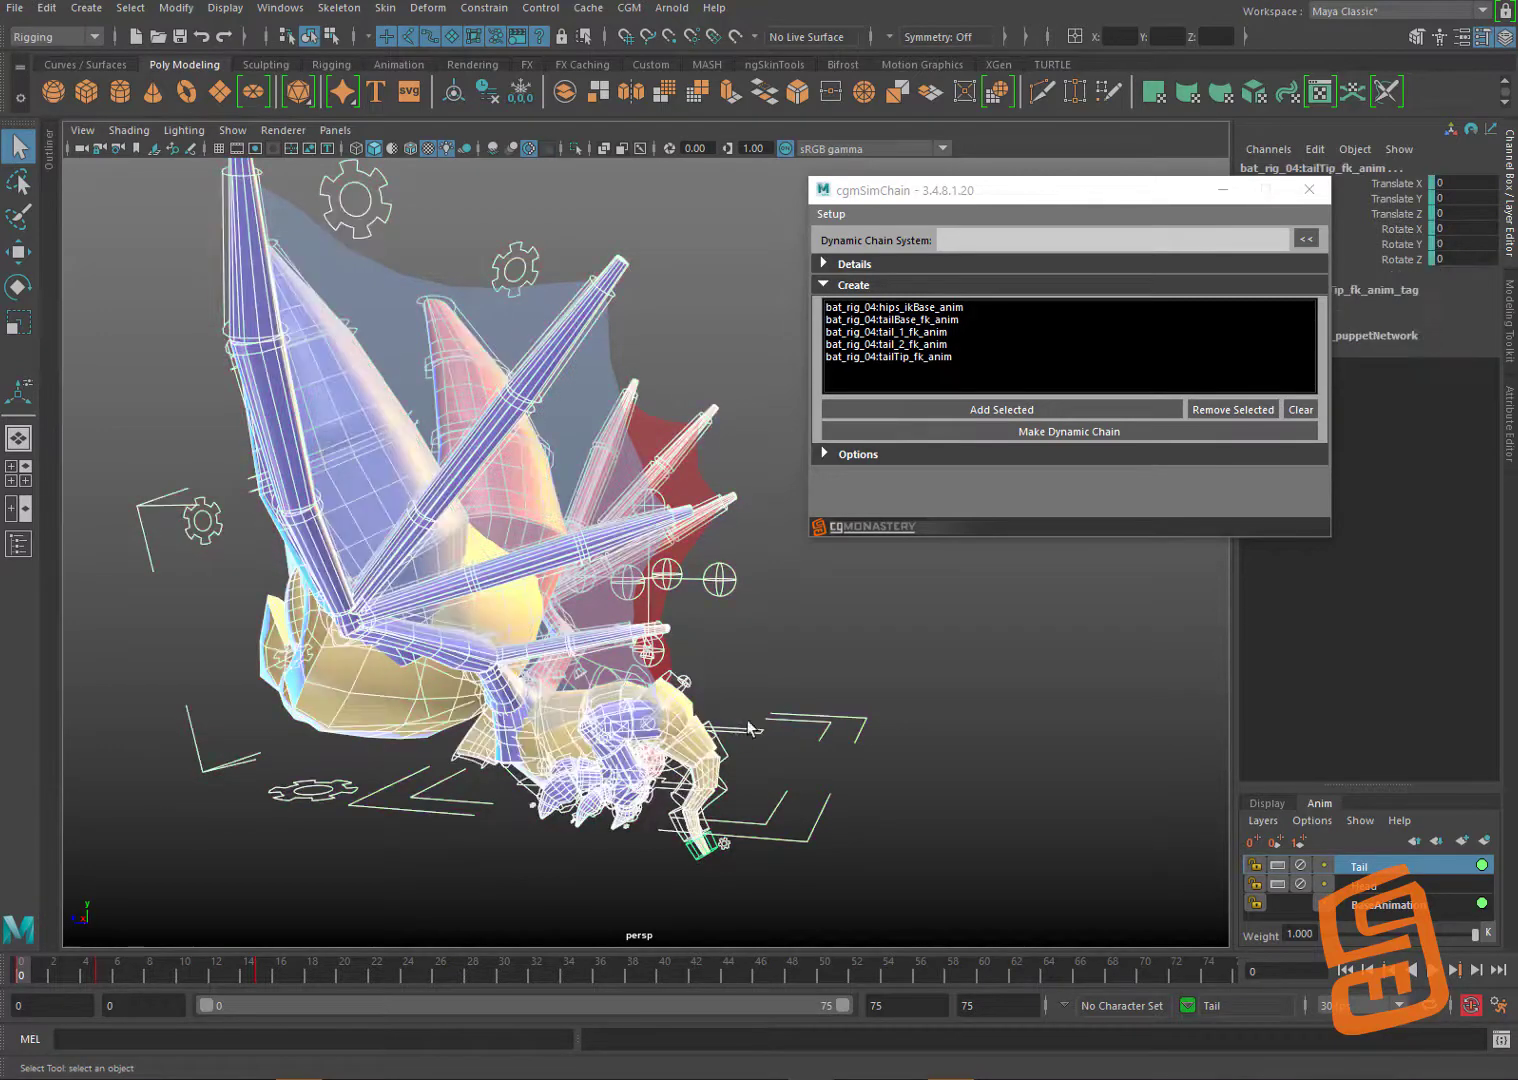
shift+click(766, 720)
key(ctrl+z)
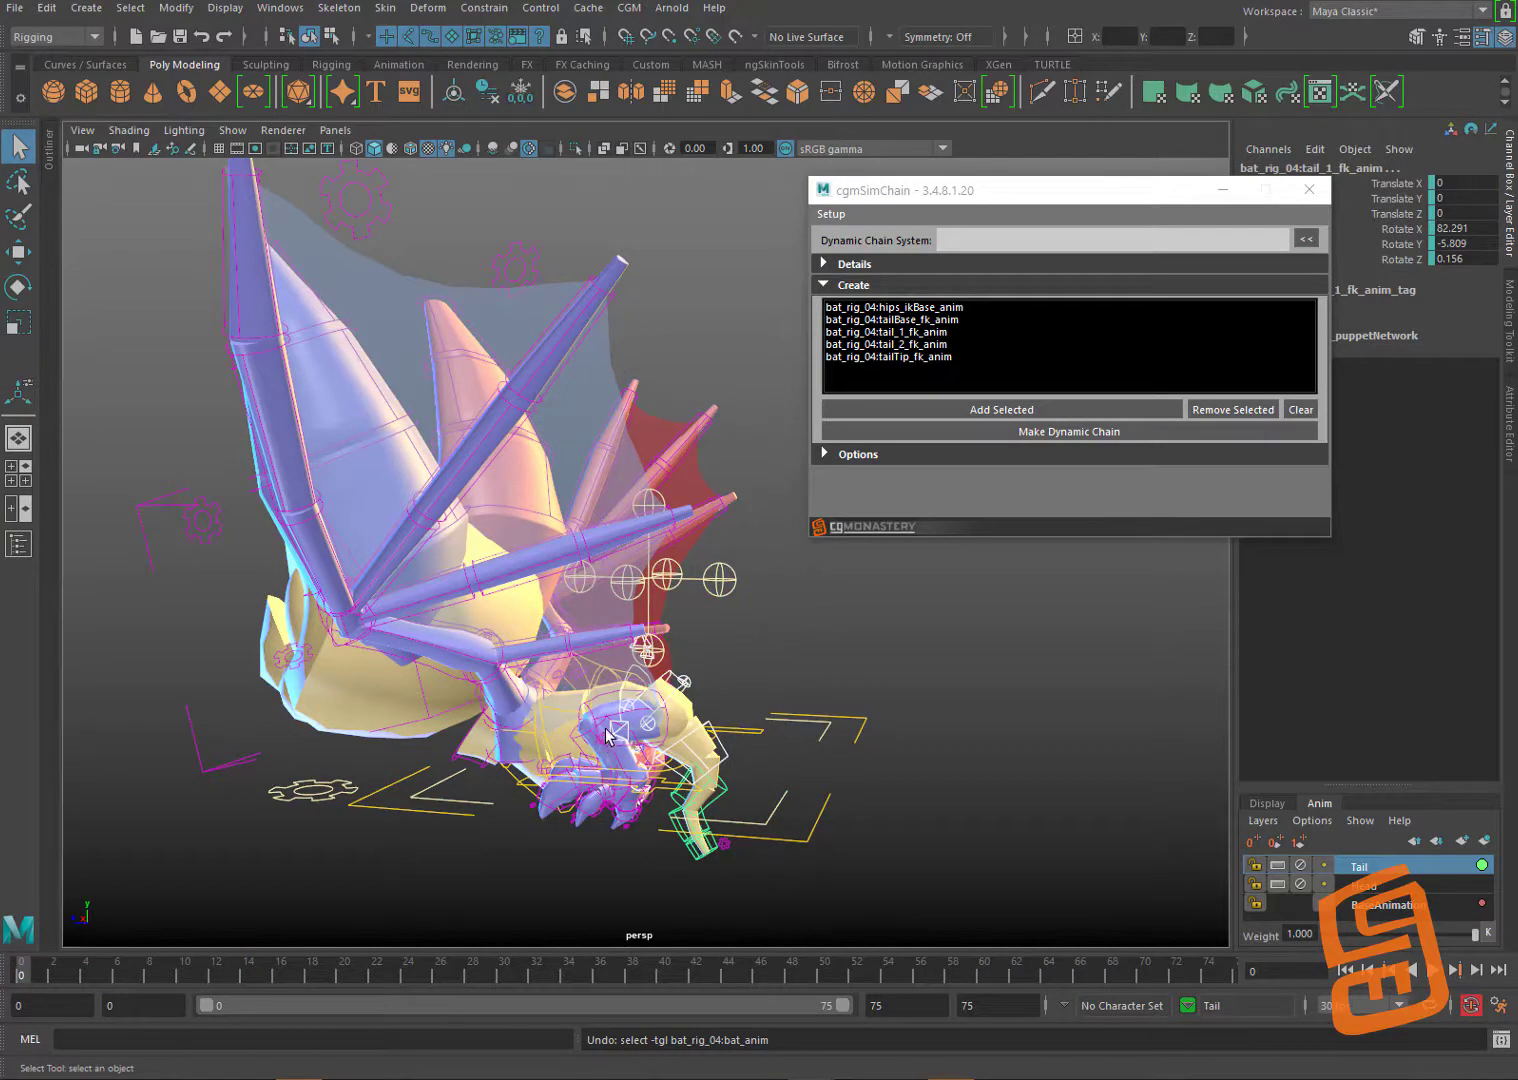
Step: Remove the hips IK base control from the list and make a dynamic chain from the four tail FK controls
click(955, 308)
click(1219, 412)
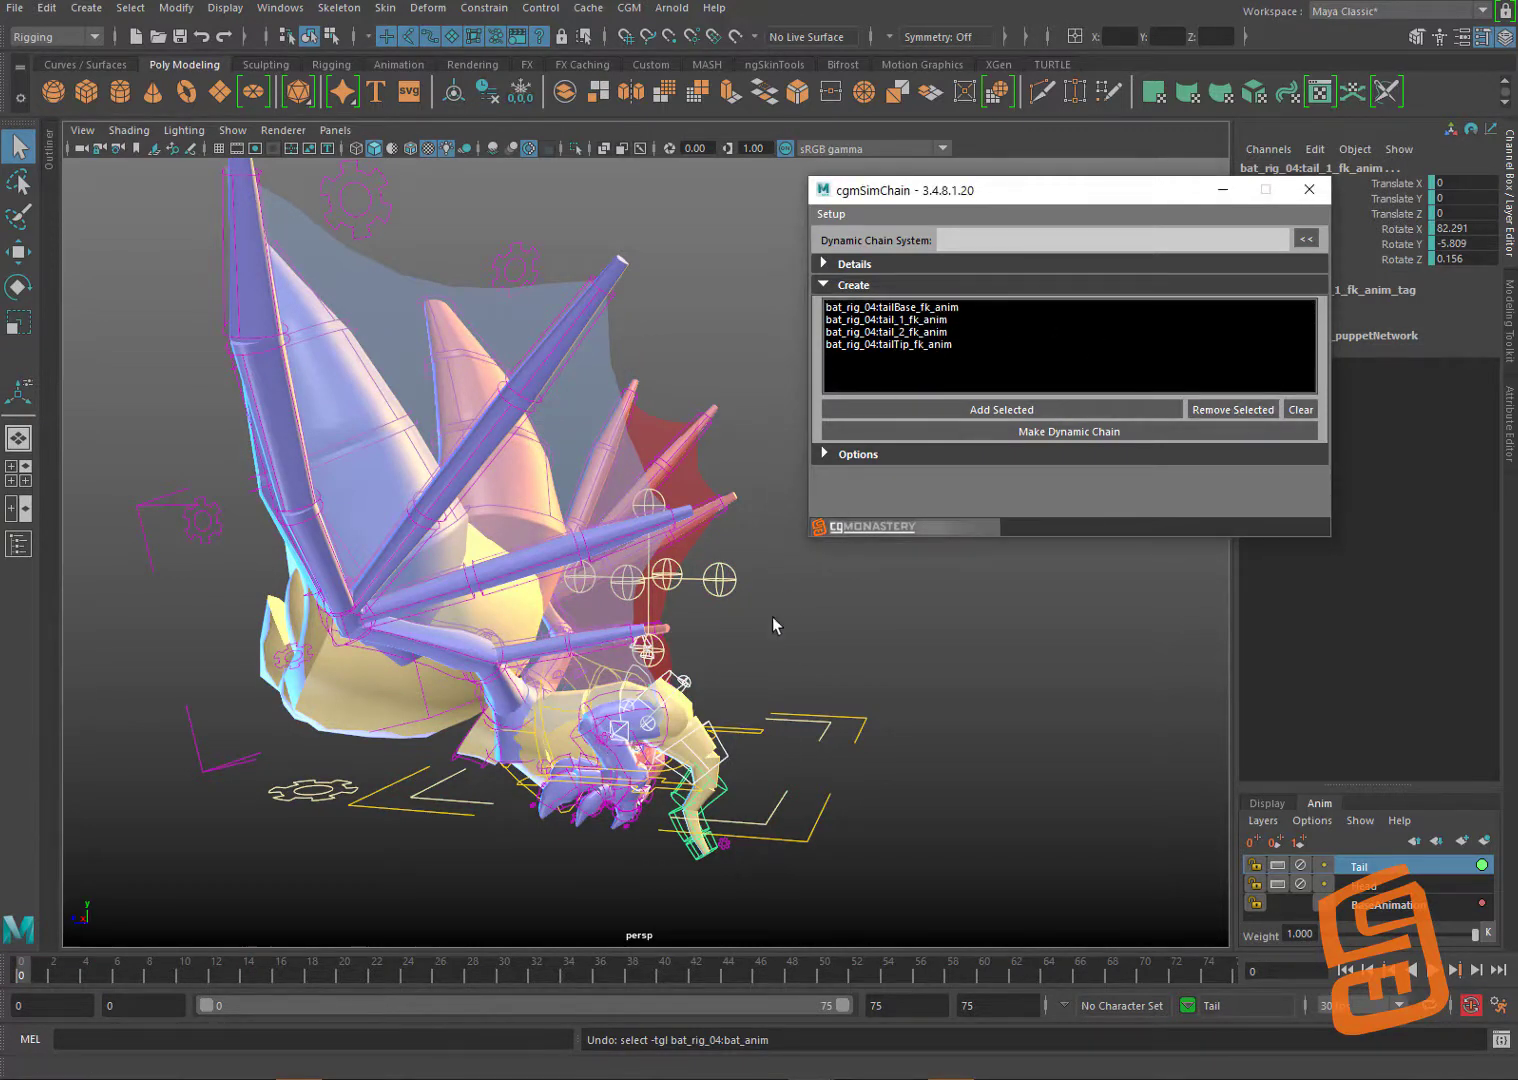
click(918, 585)
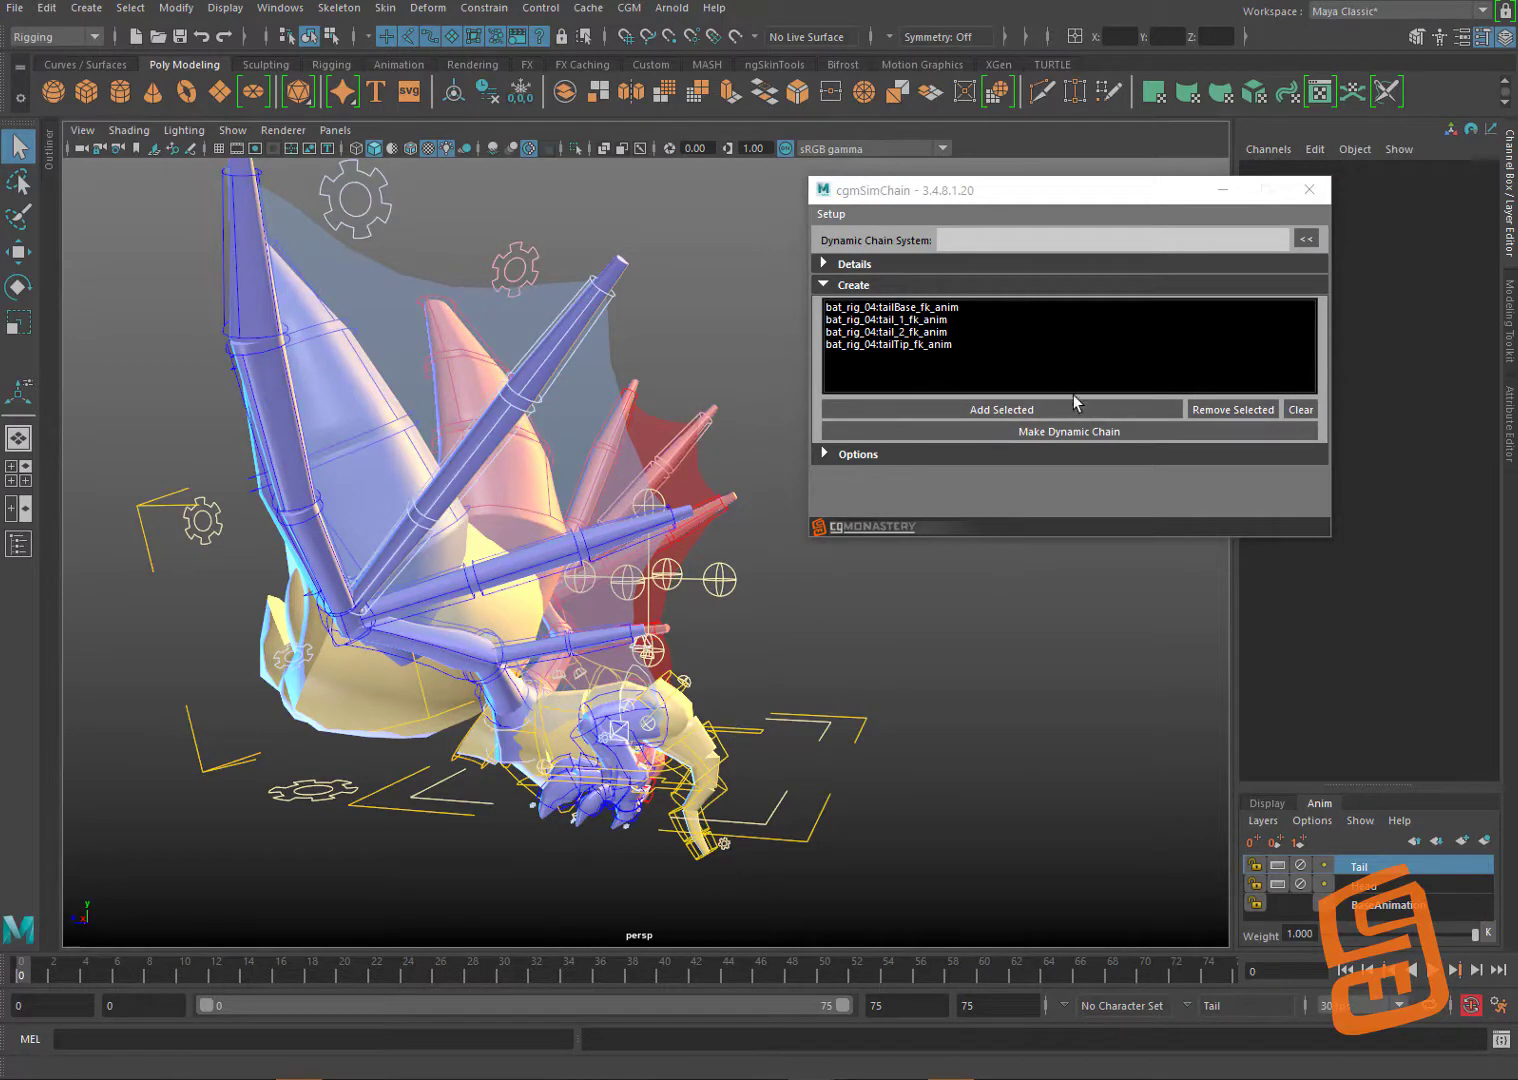
click(1027, 440)
click(1030, 446)
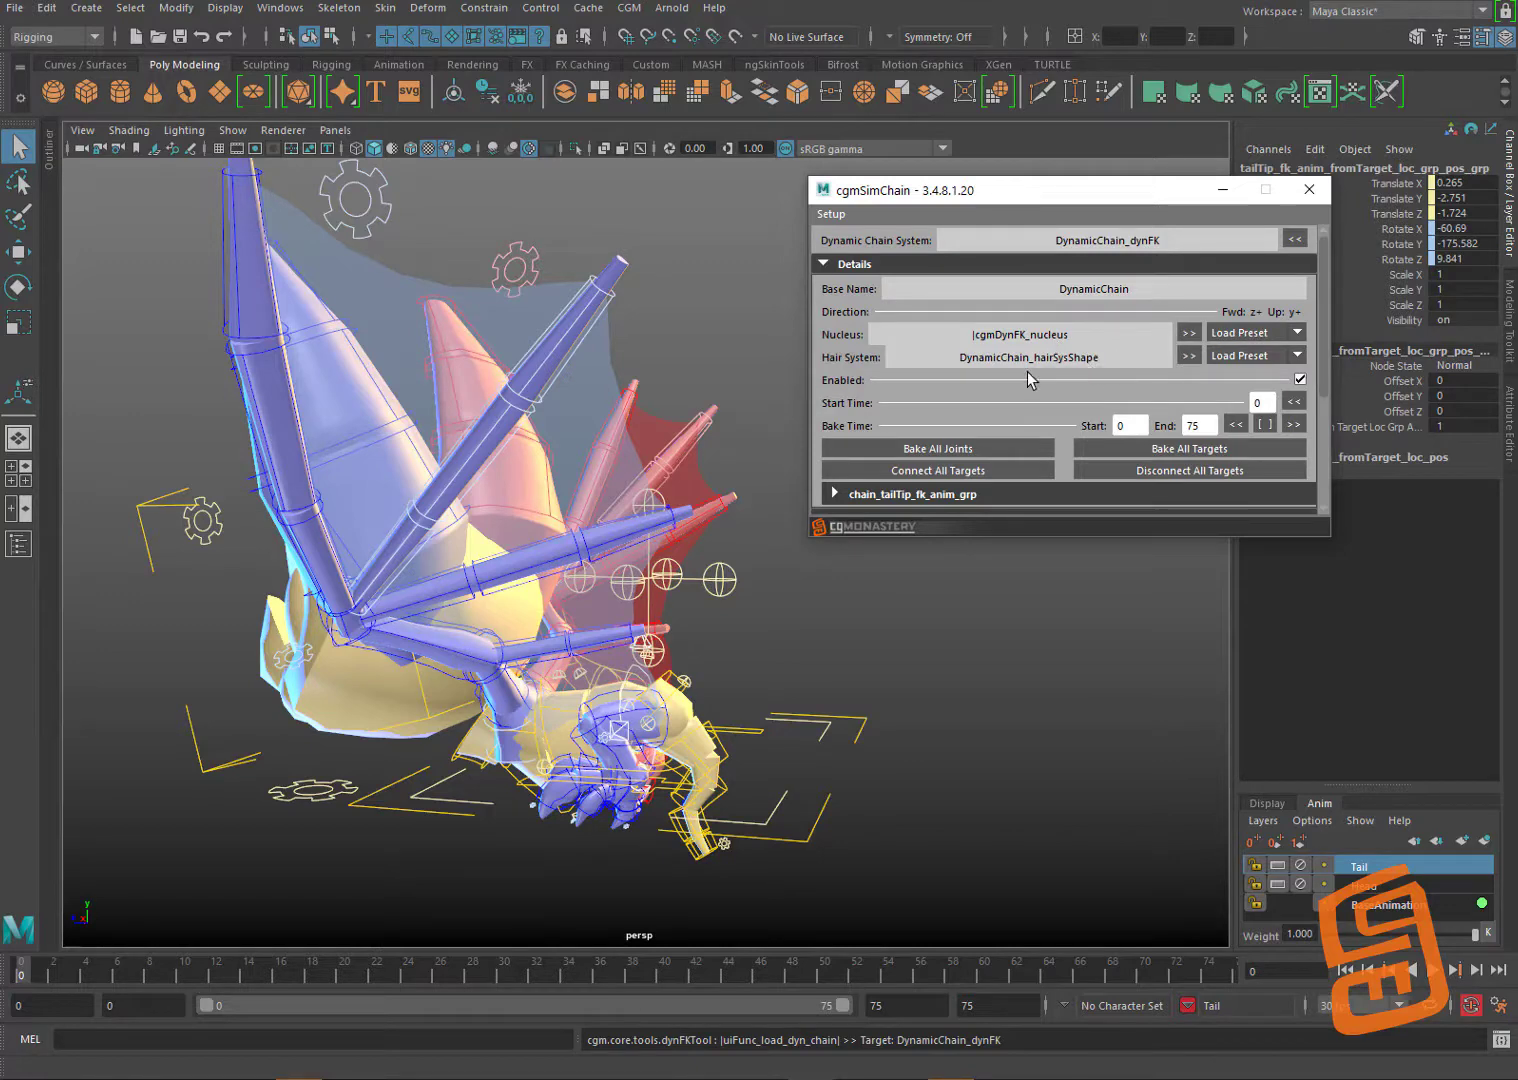
Step: Show the Outliner, expand the DynamicChain_dynFK group and select DynamicChain_hairSys
click(18, 543)
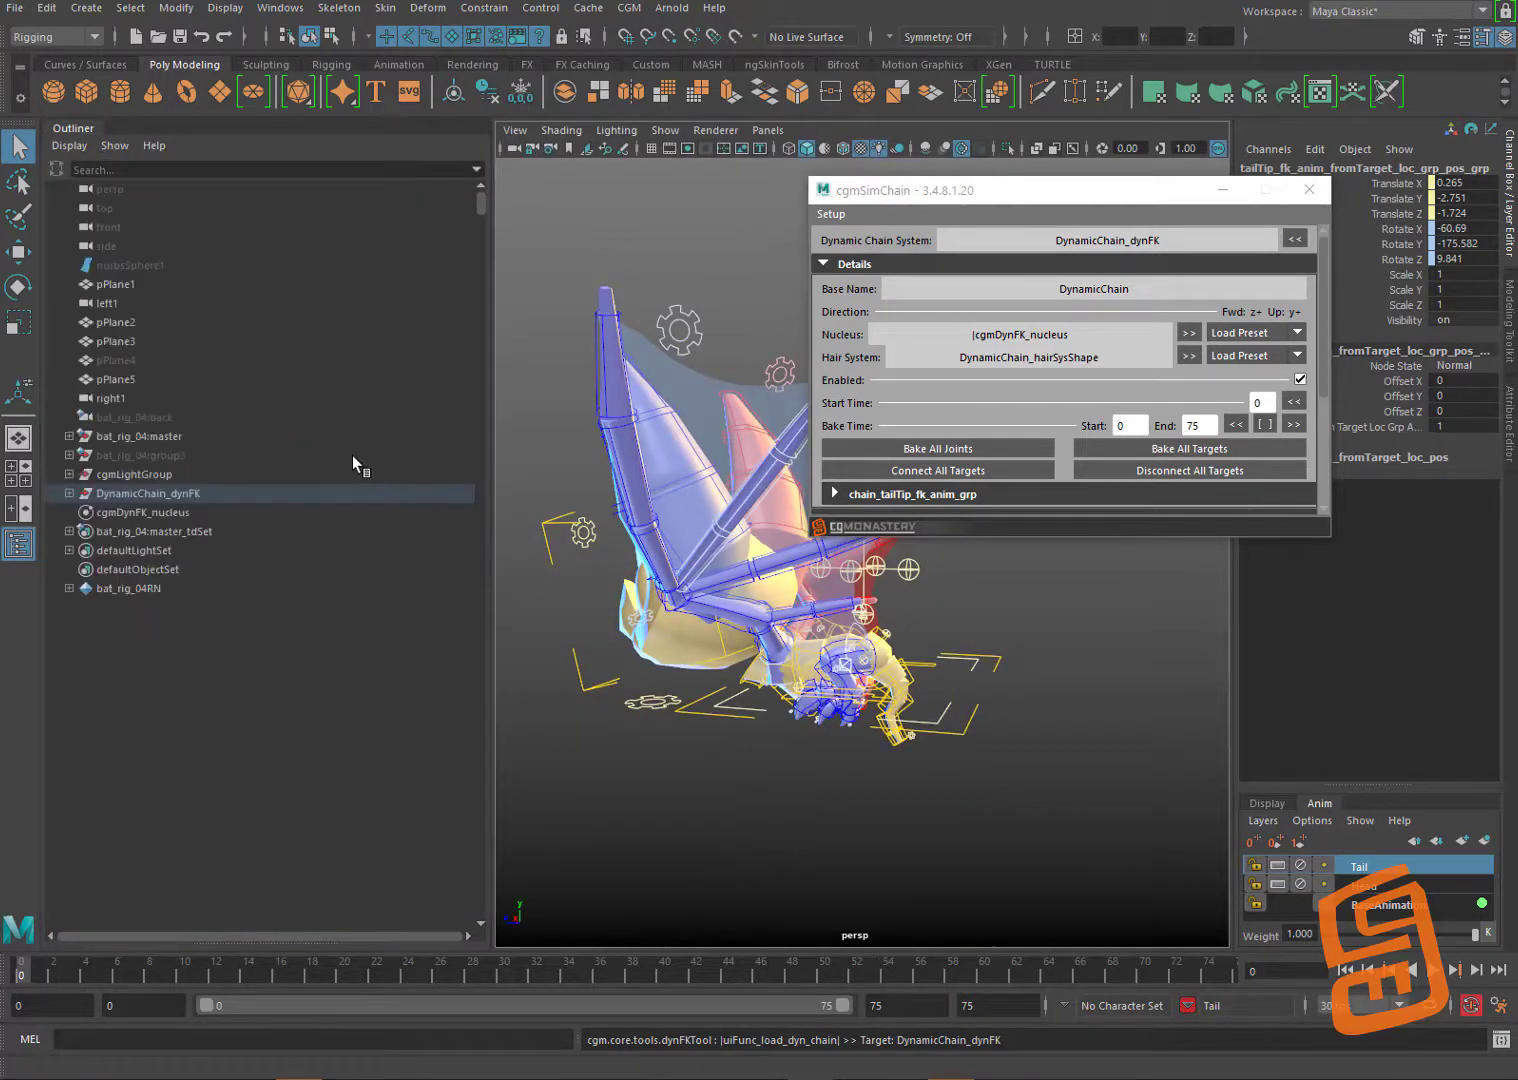
click(69, 493)
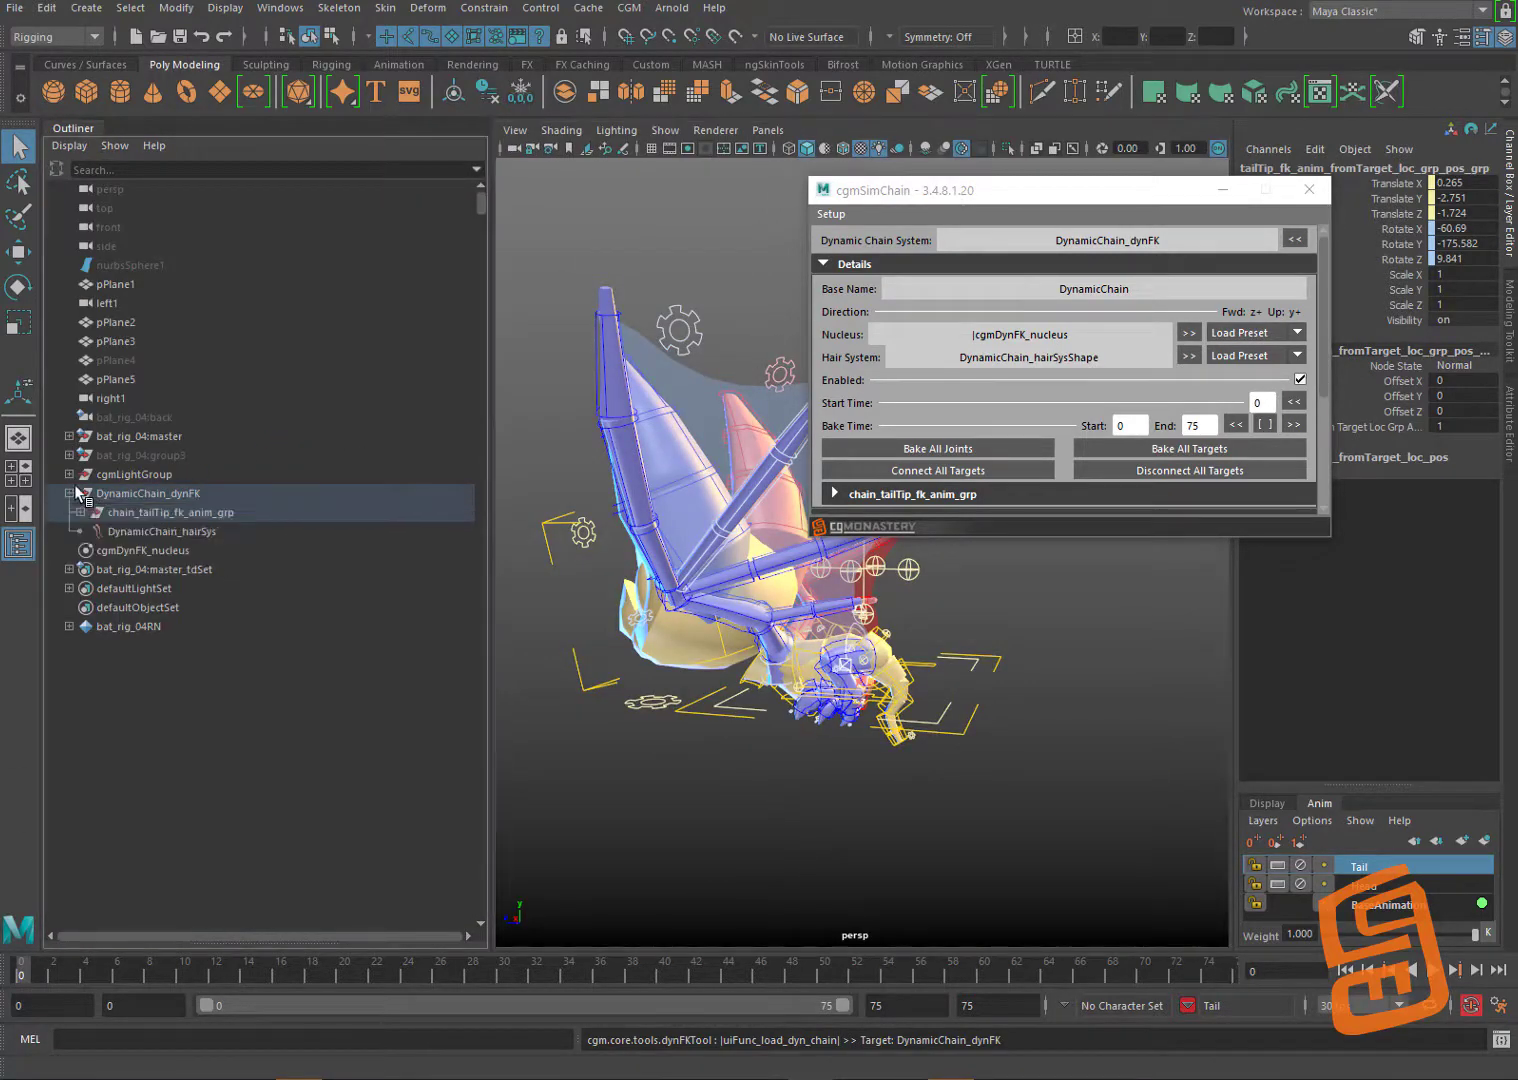
click(130, 535)
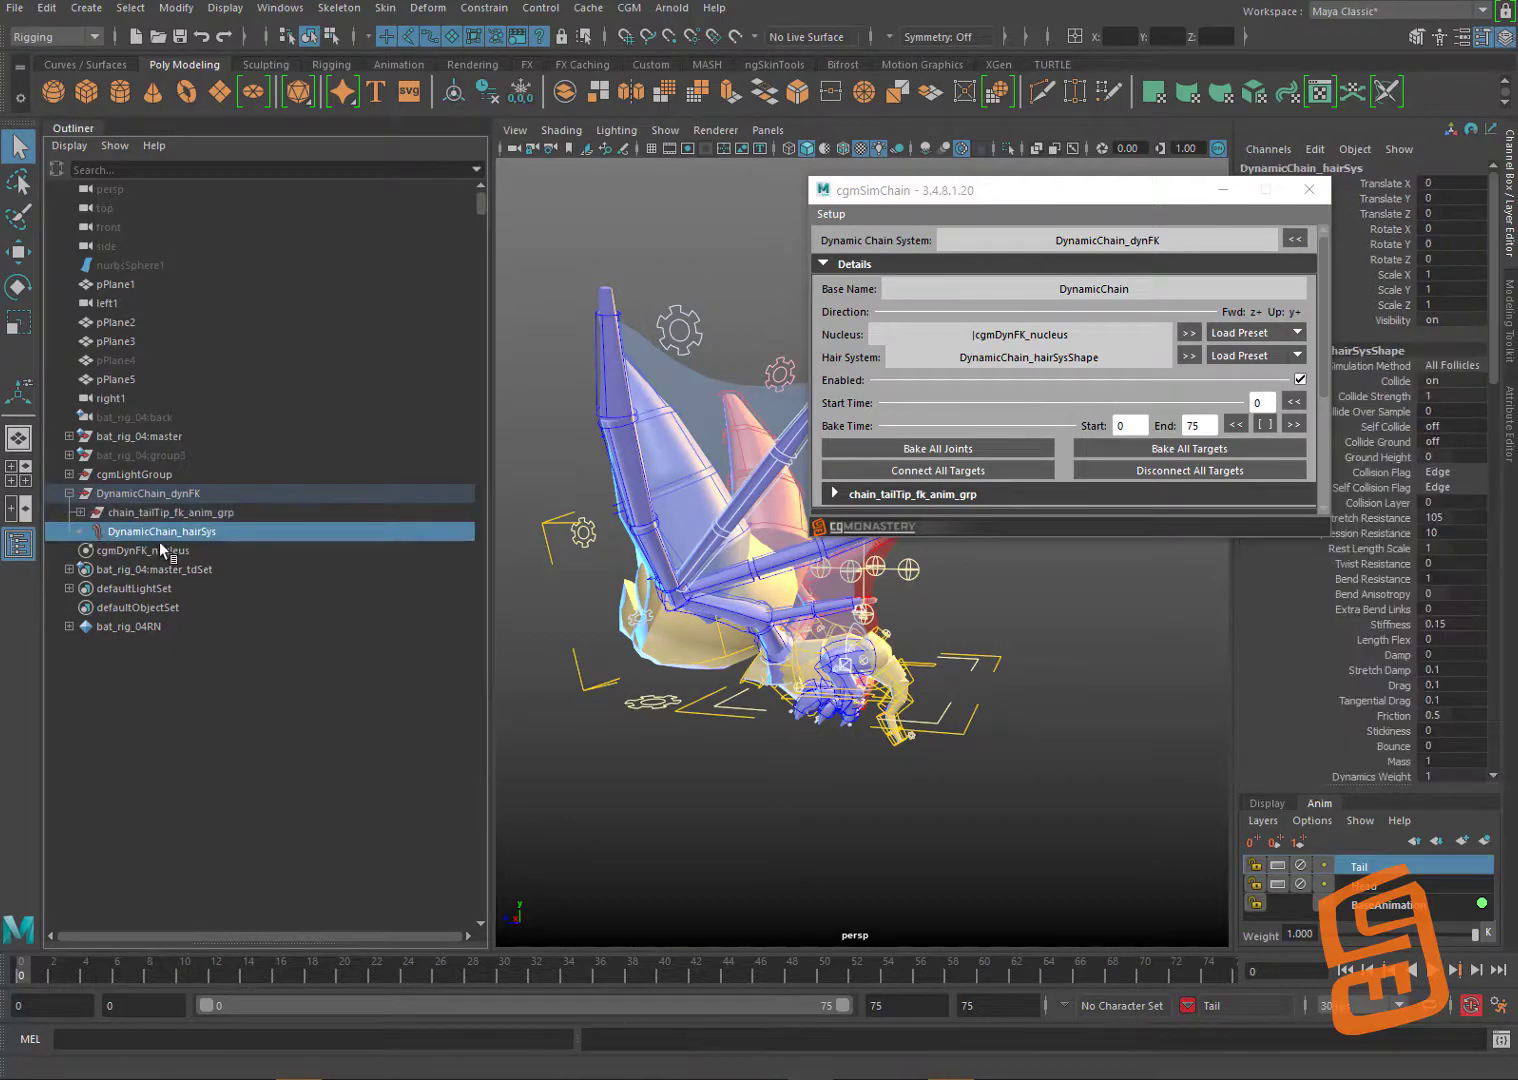
Step: Examine the hair system shape's Dynamic Properties in the Attribute Editor, moving the cgmSimChain window aside, and return to the Channel Box
key(ctrl+a)
drag(1020, 192, 355, 310)
click(1096, 369)
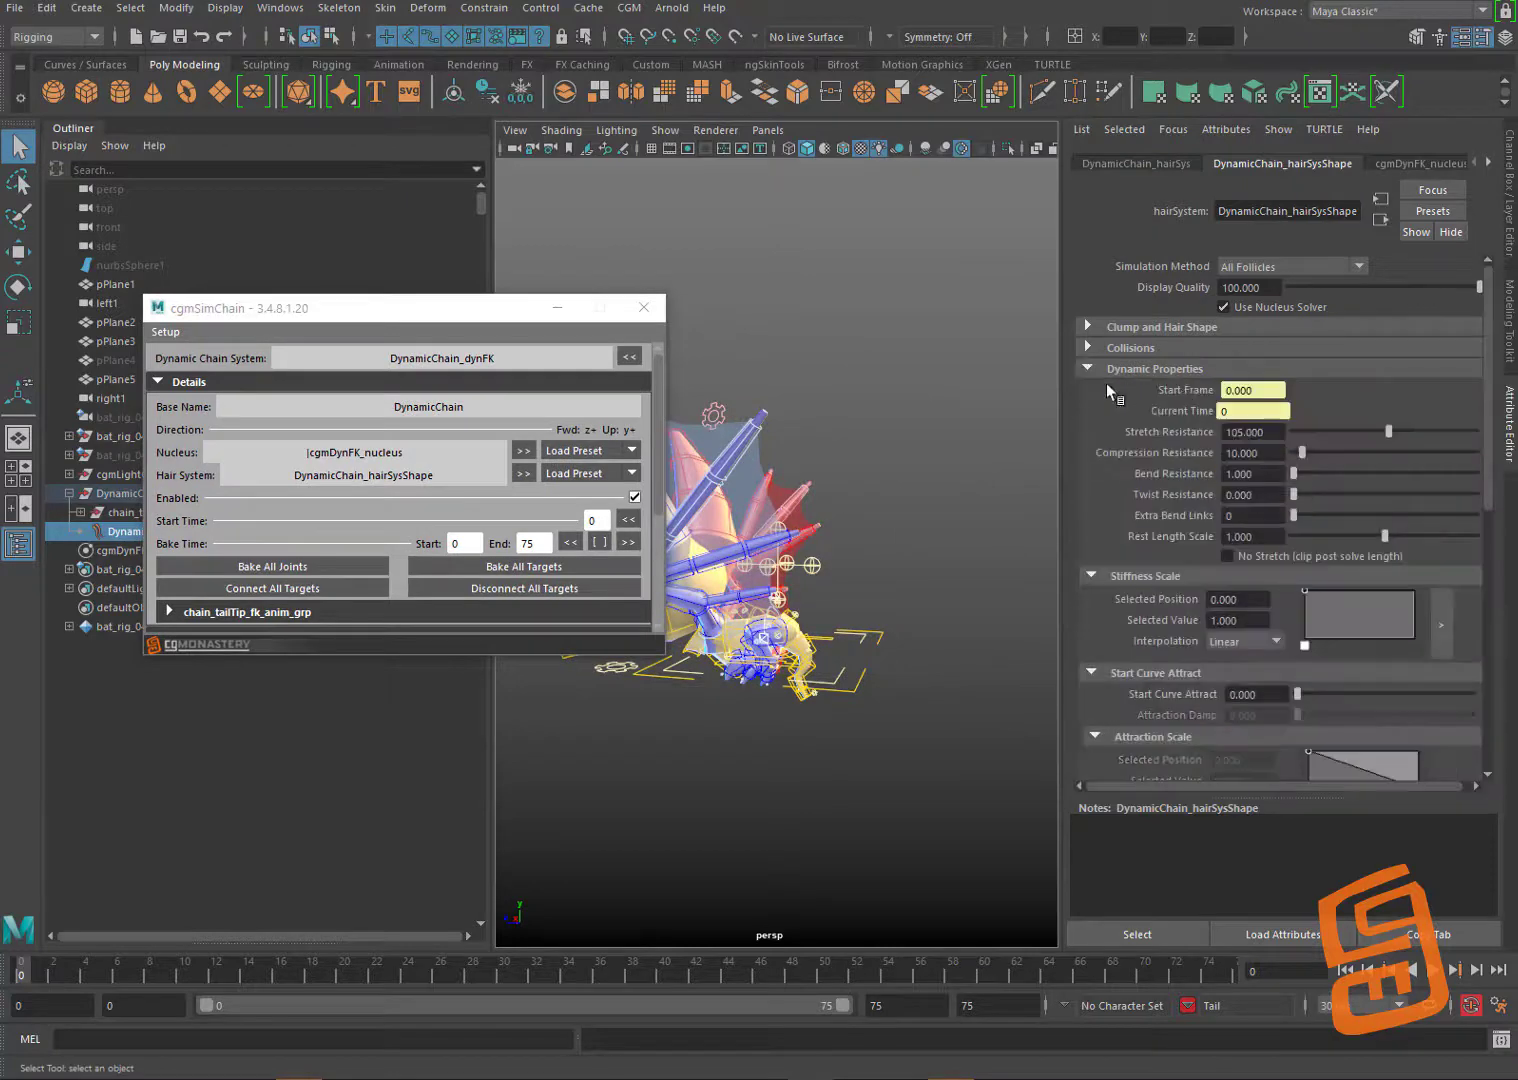
click(1086, 372)
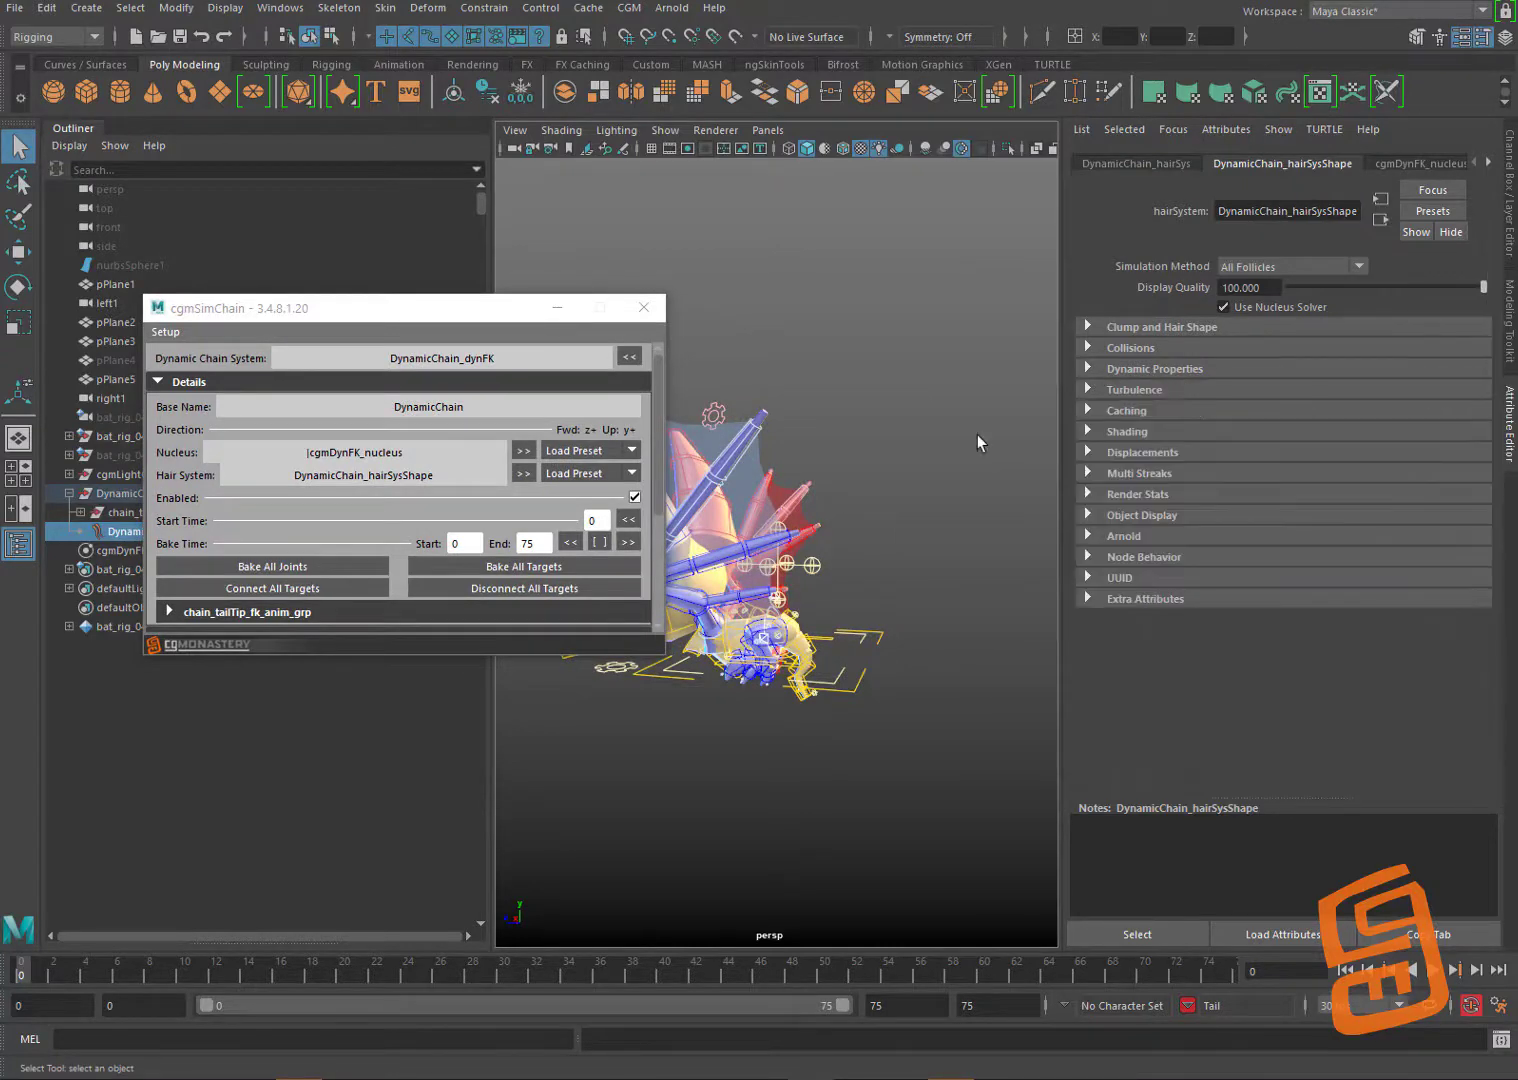
key(ctrl+a)
Step: Load the base preset for the nucleus and the feather preset for the hair system
alt+drag(929, 422, 1037, 425)
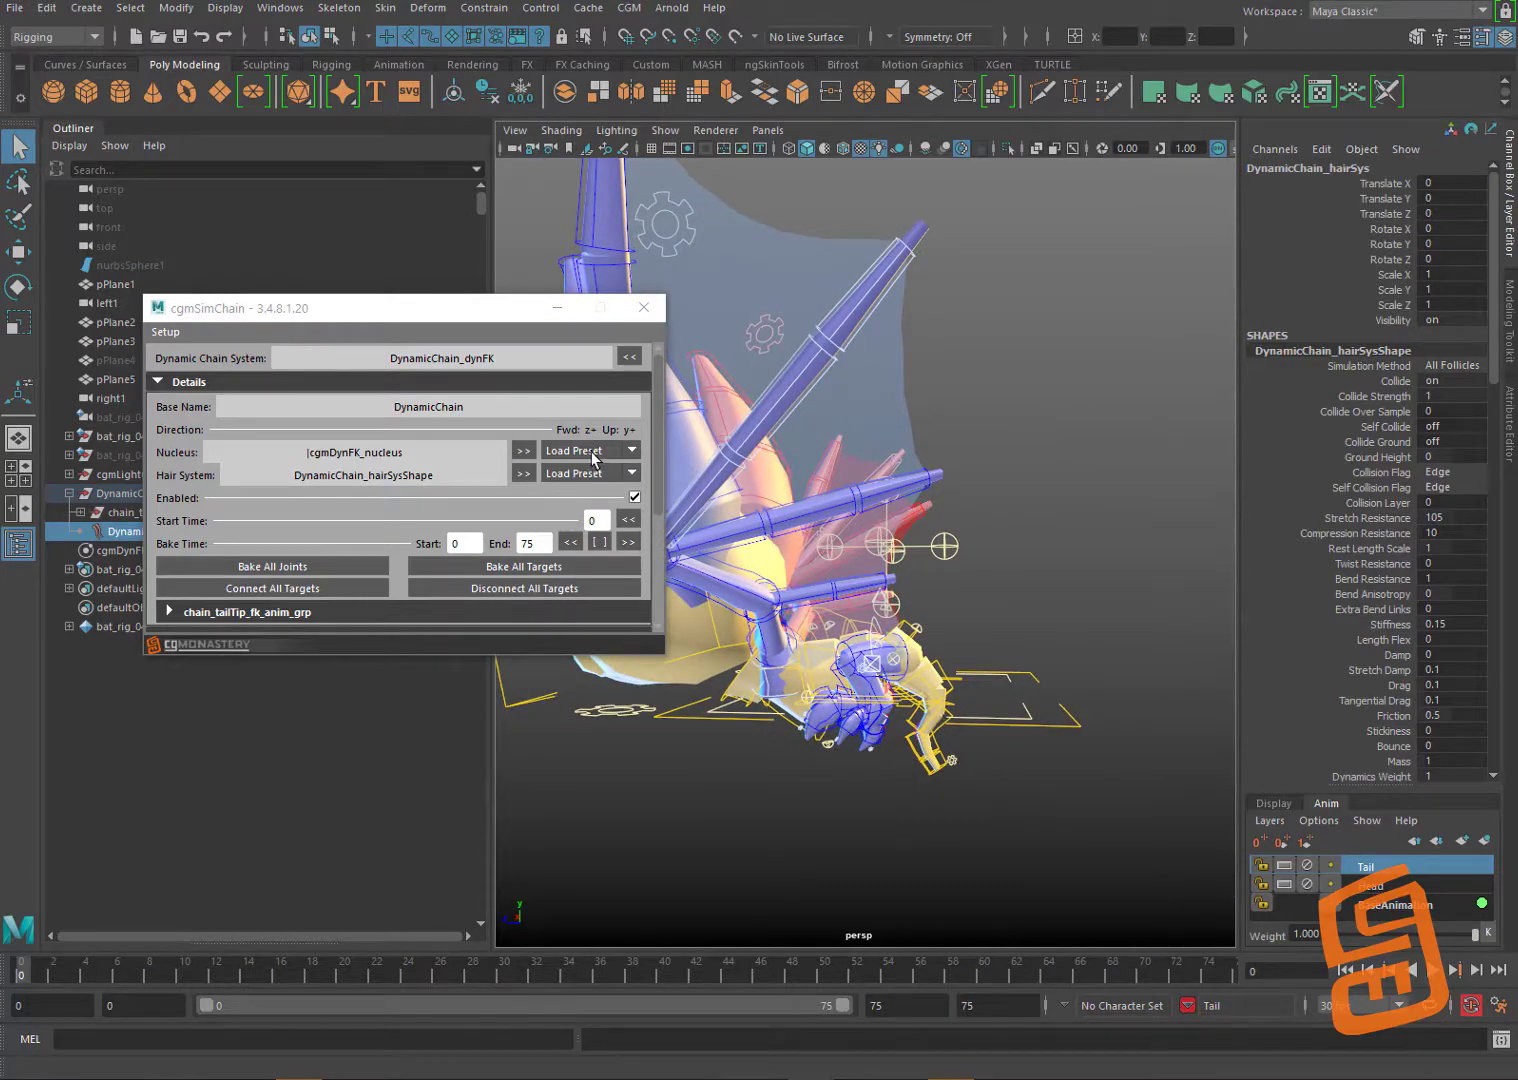
alt+right_drag(683, 425, 752, 463)
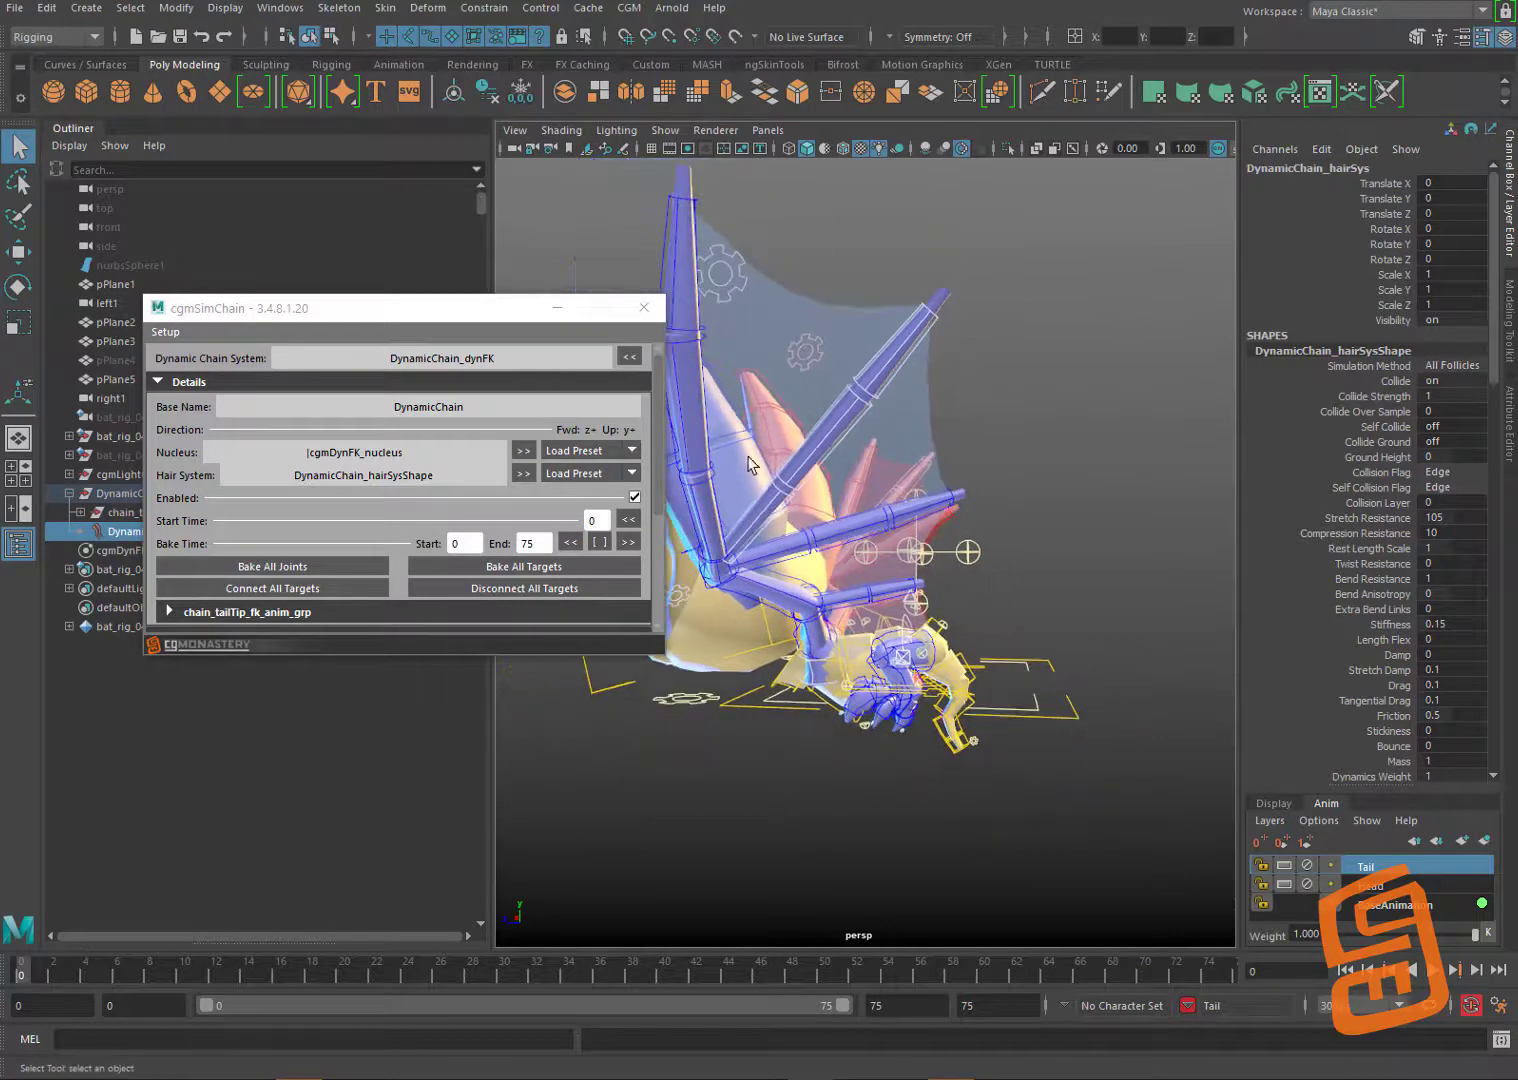
click(630, 457)
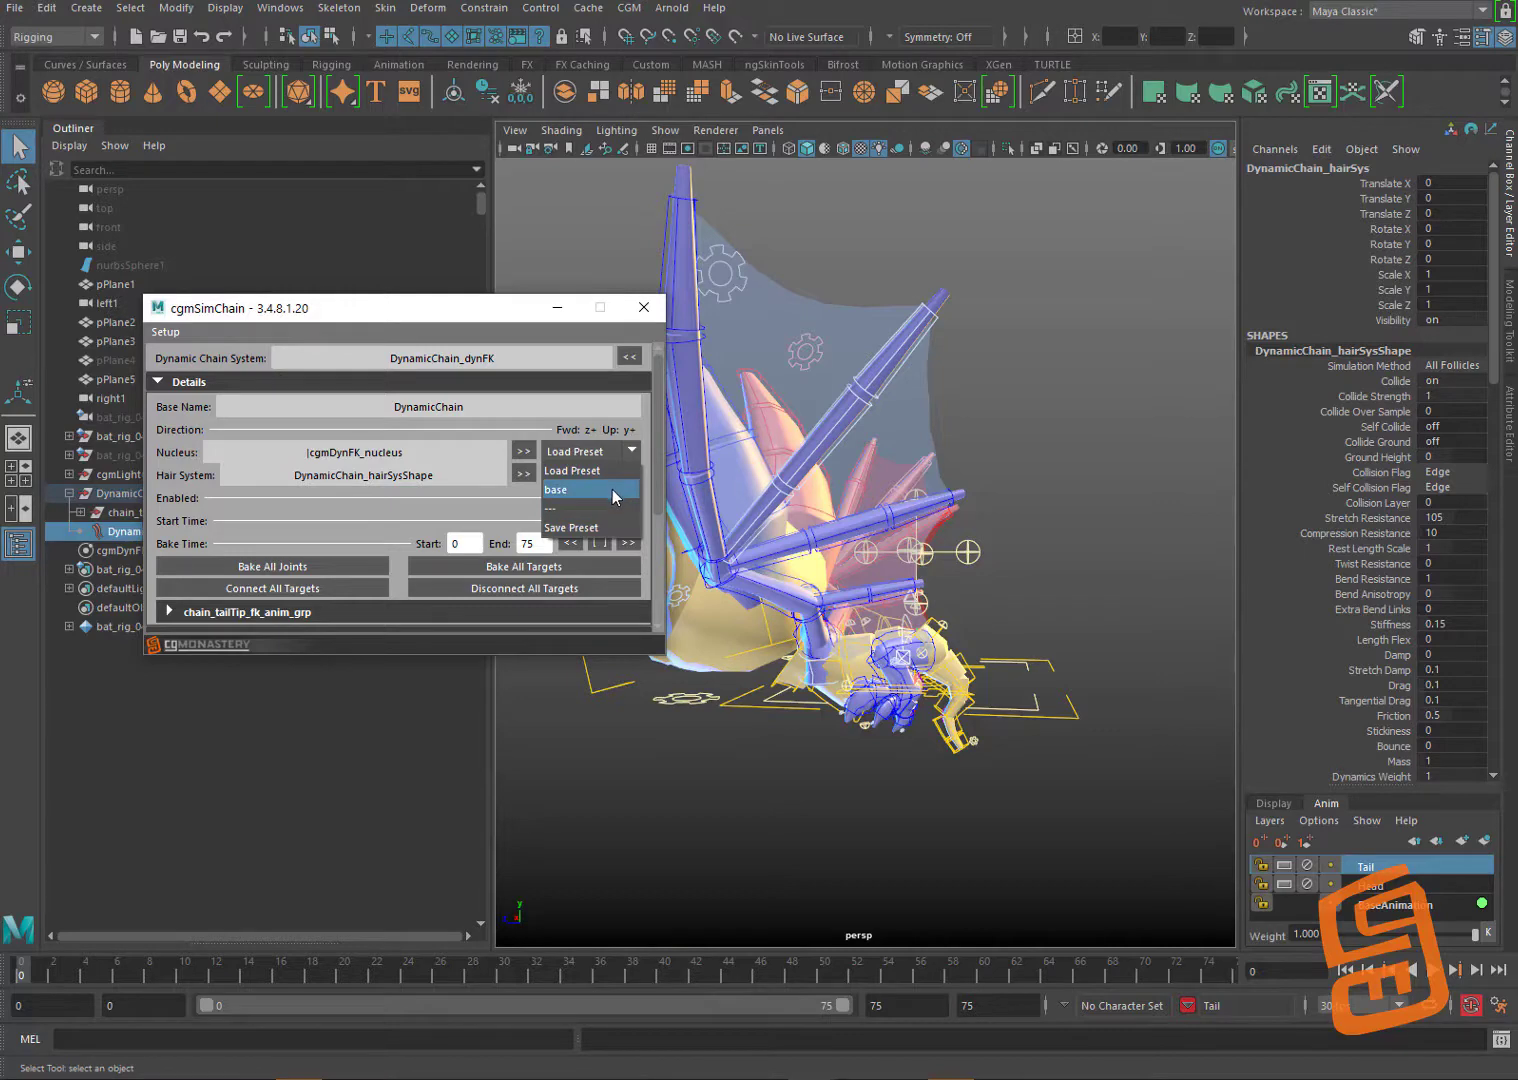
click(612, 490)
click(630, 474)
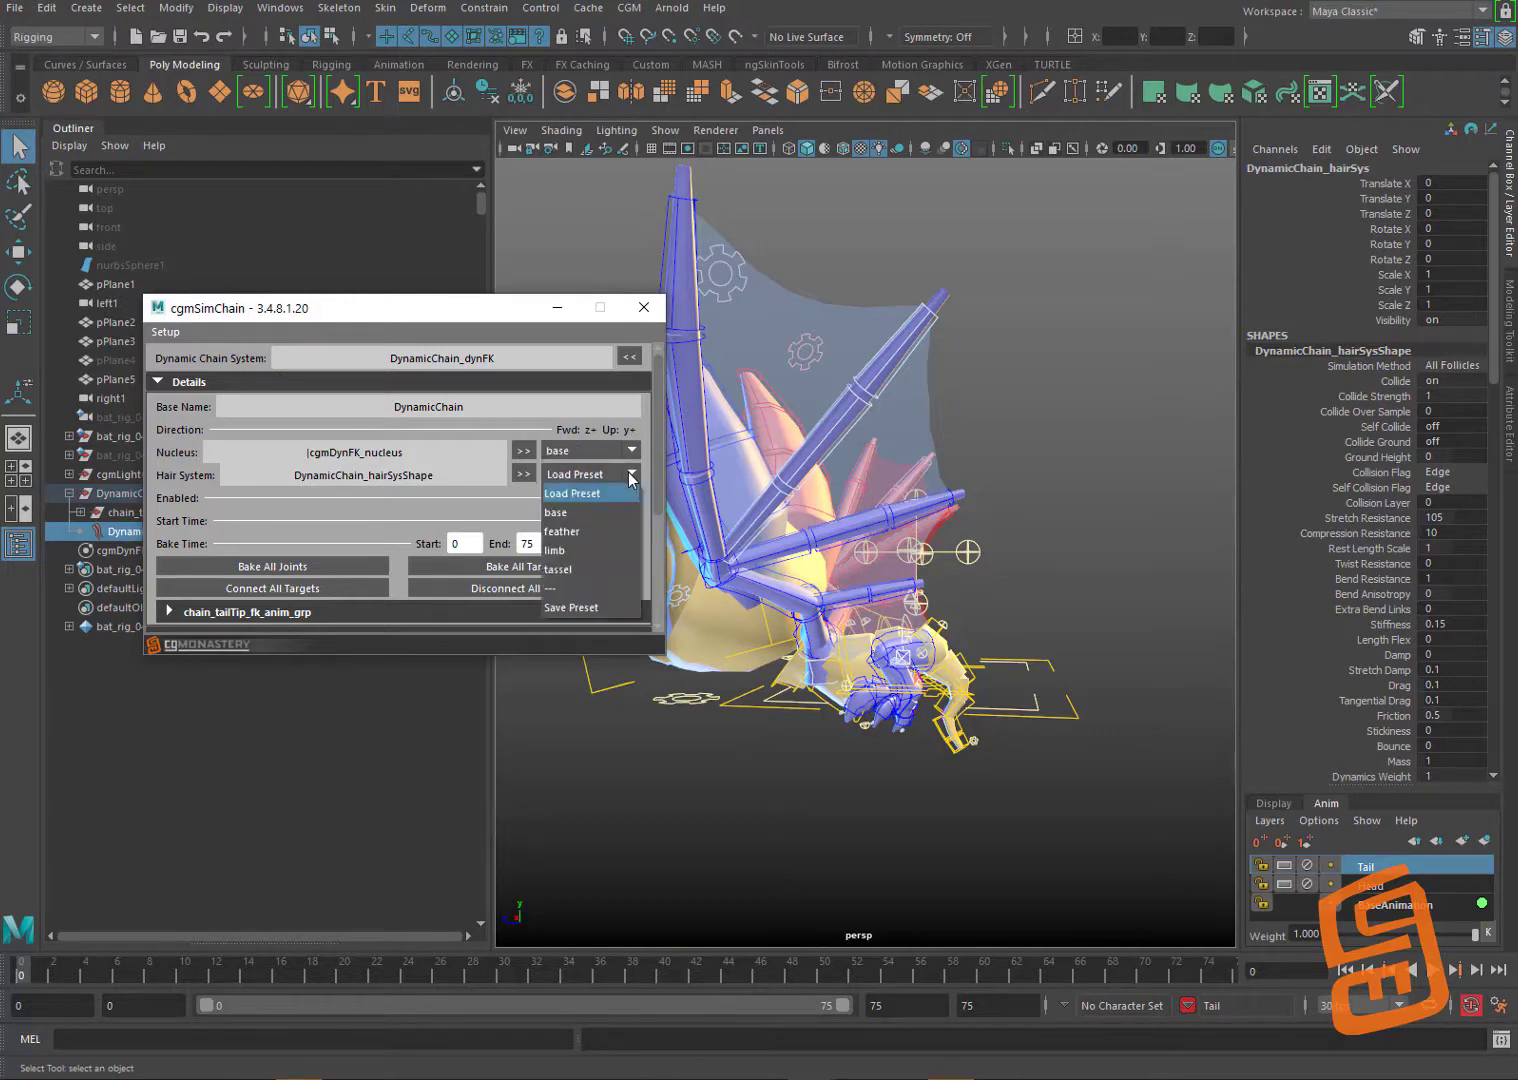
click(600, 531)
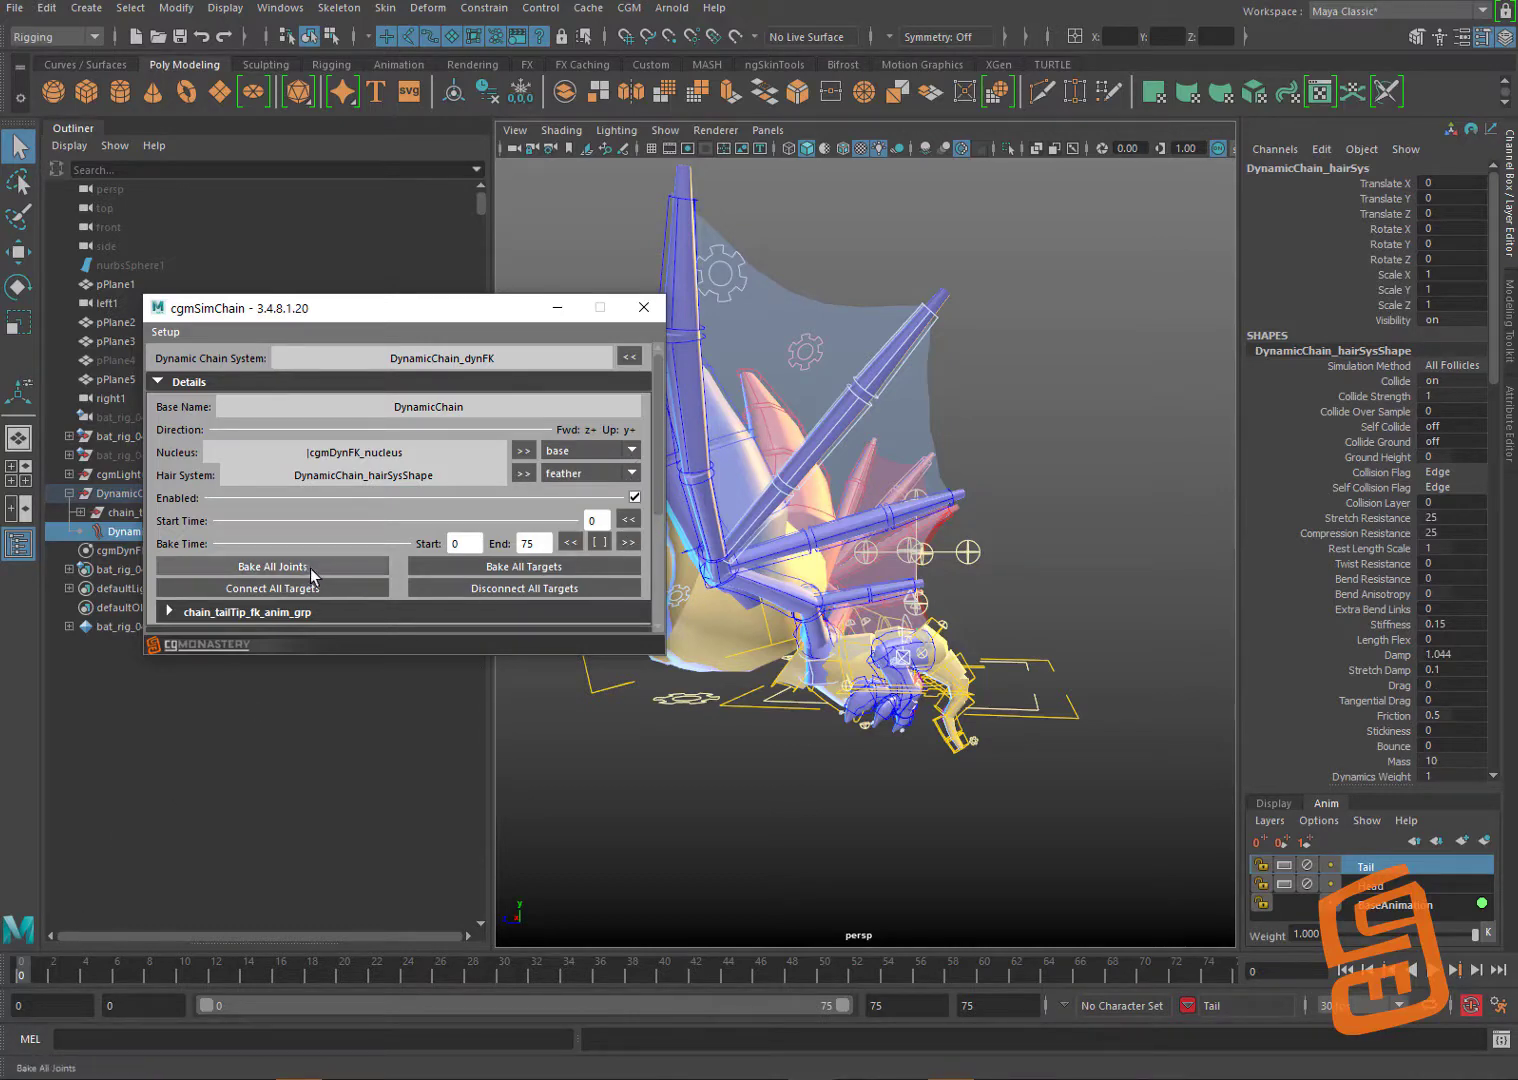
Step: Connect all targets to the dynamic chain, playing the animation before and after to compare the tail's motion
click(1430, 970)
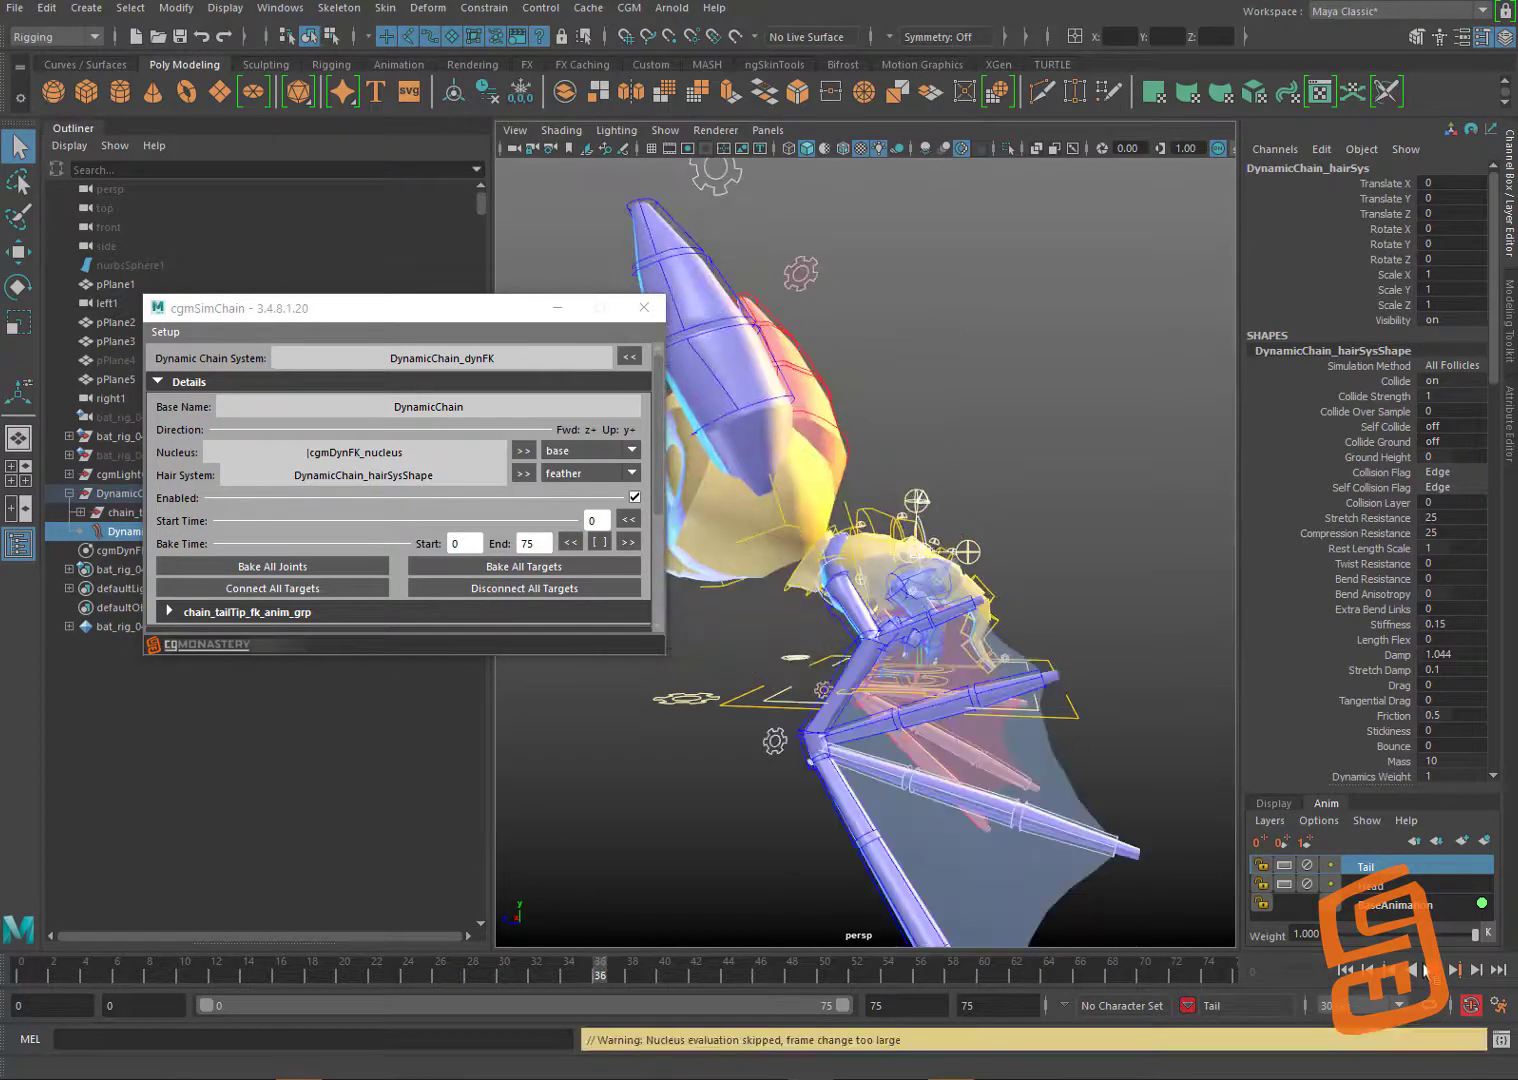
click(1430, 970)
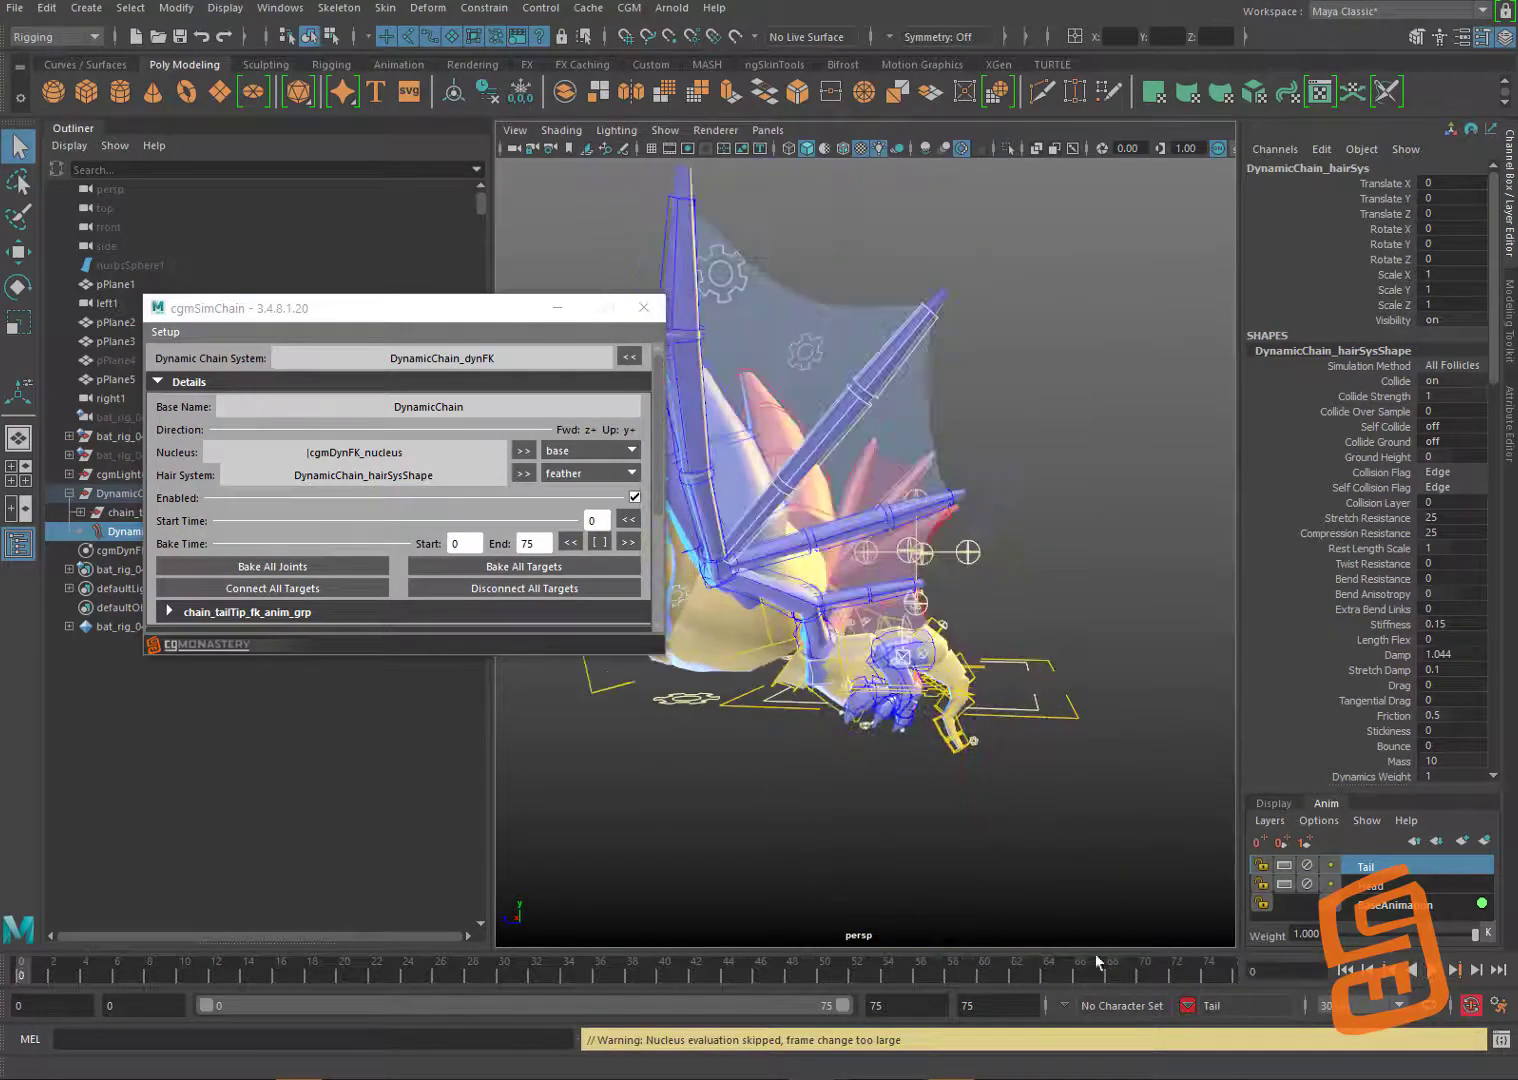
click(290, 588)
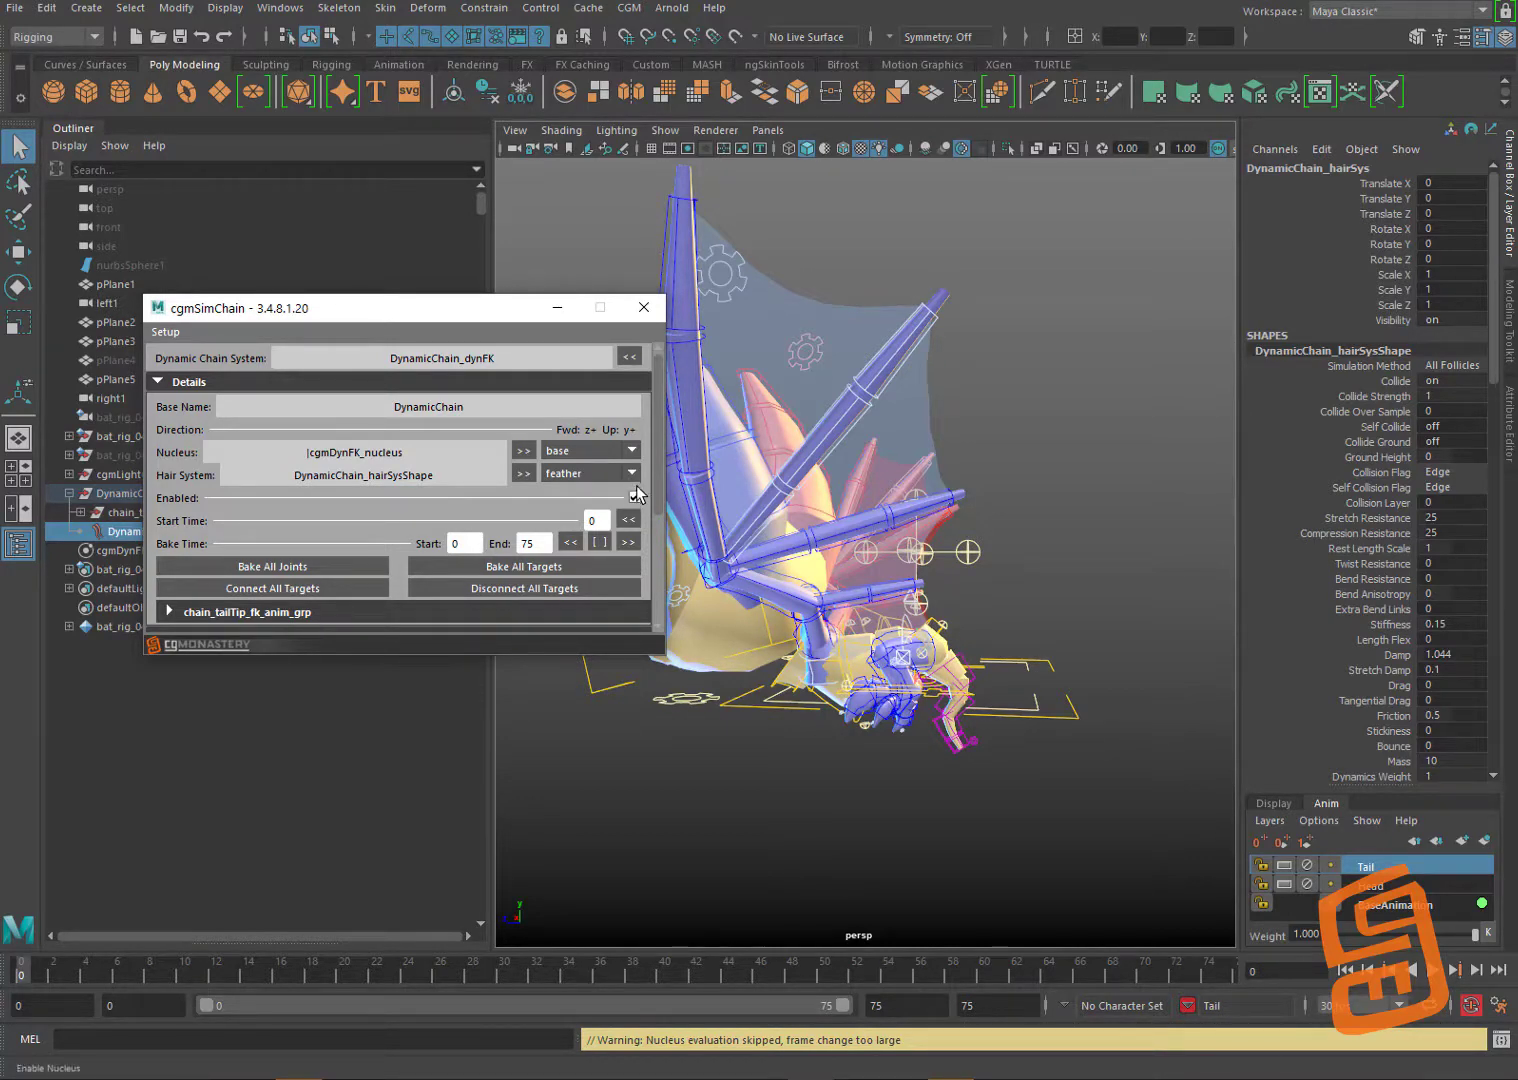
click(635, 496)
click(1433, 970)
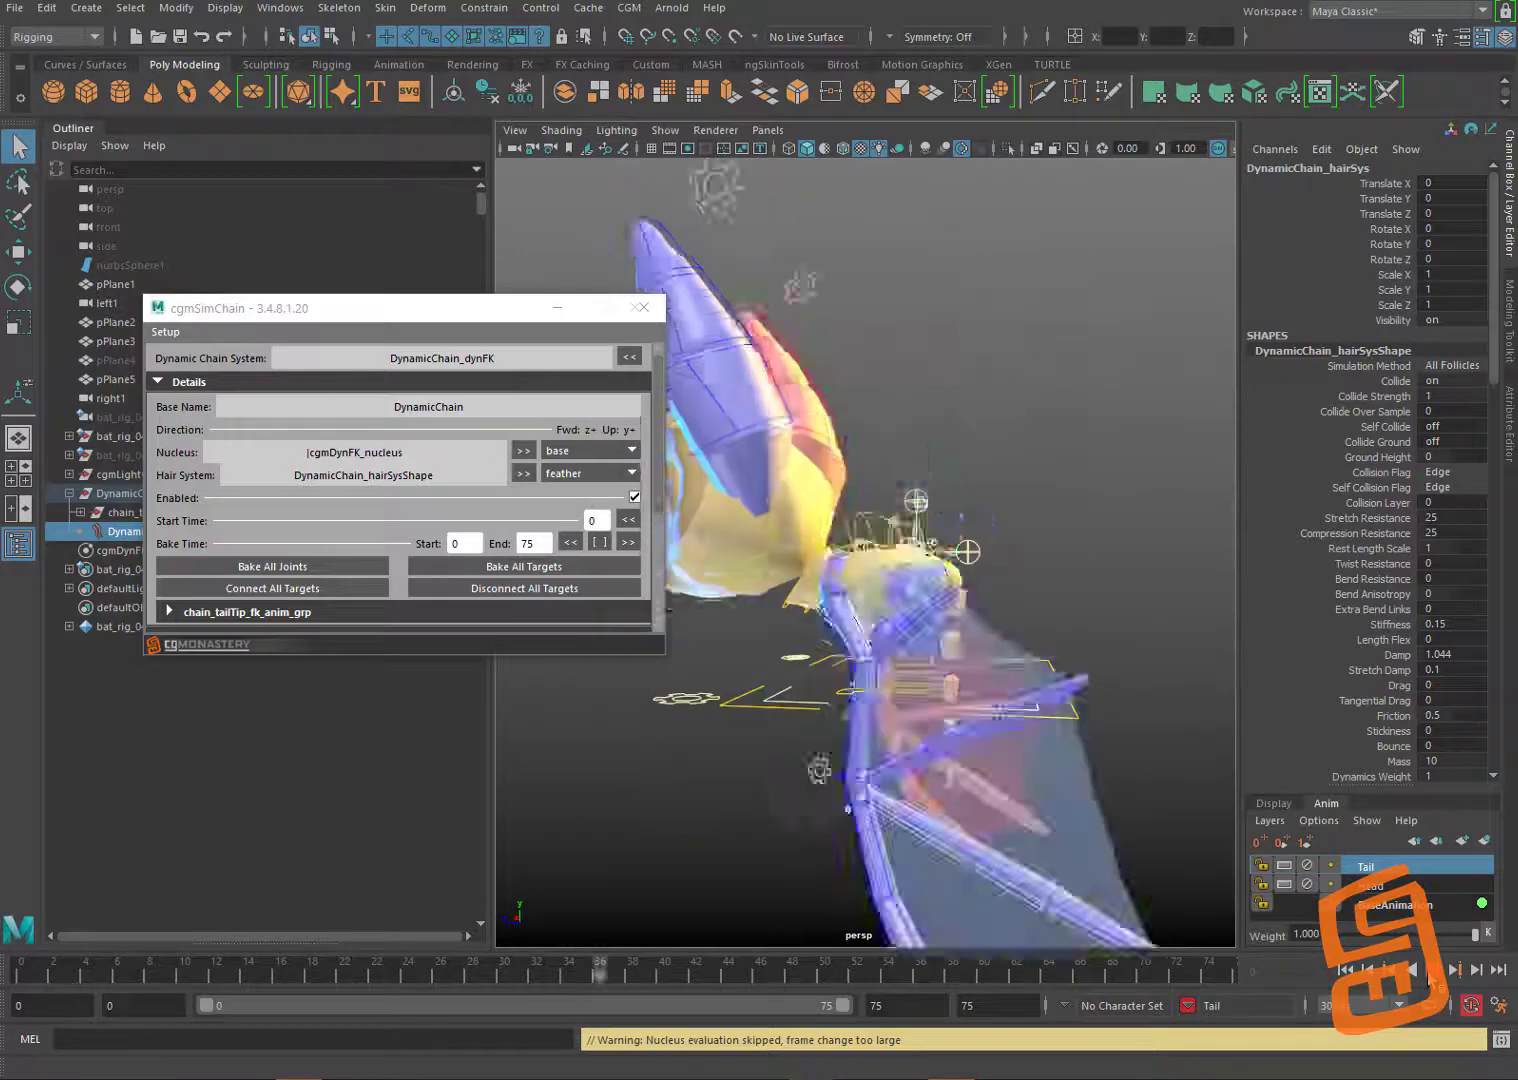
click(1433, 970)
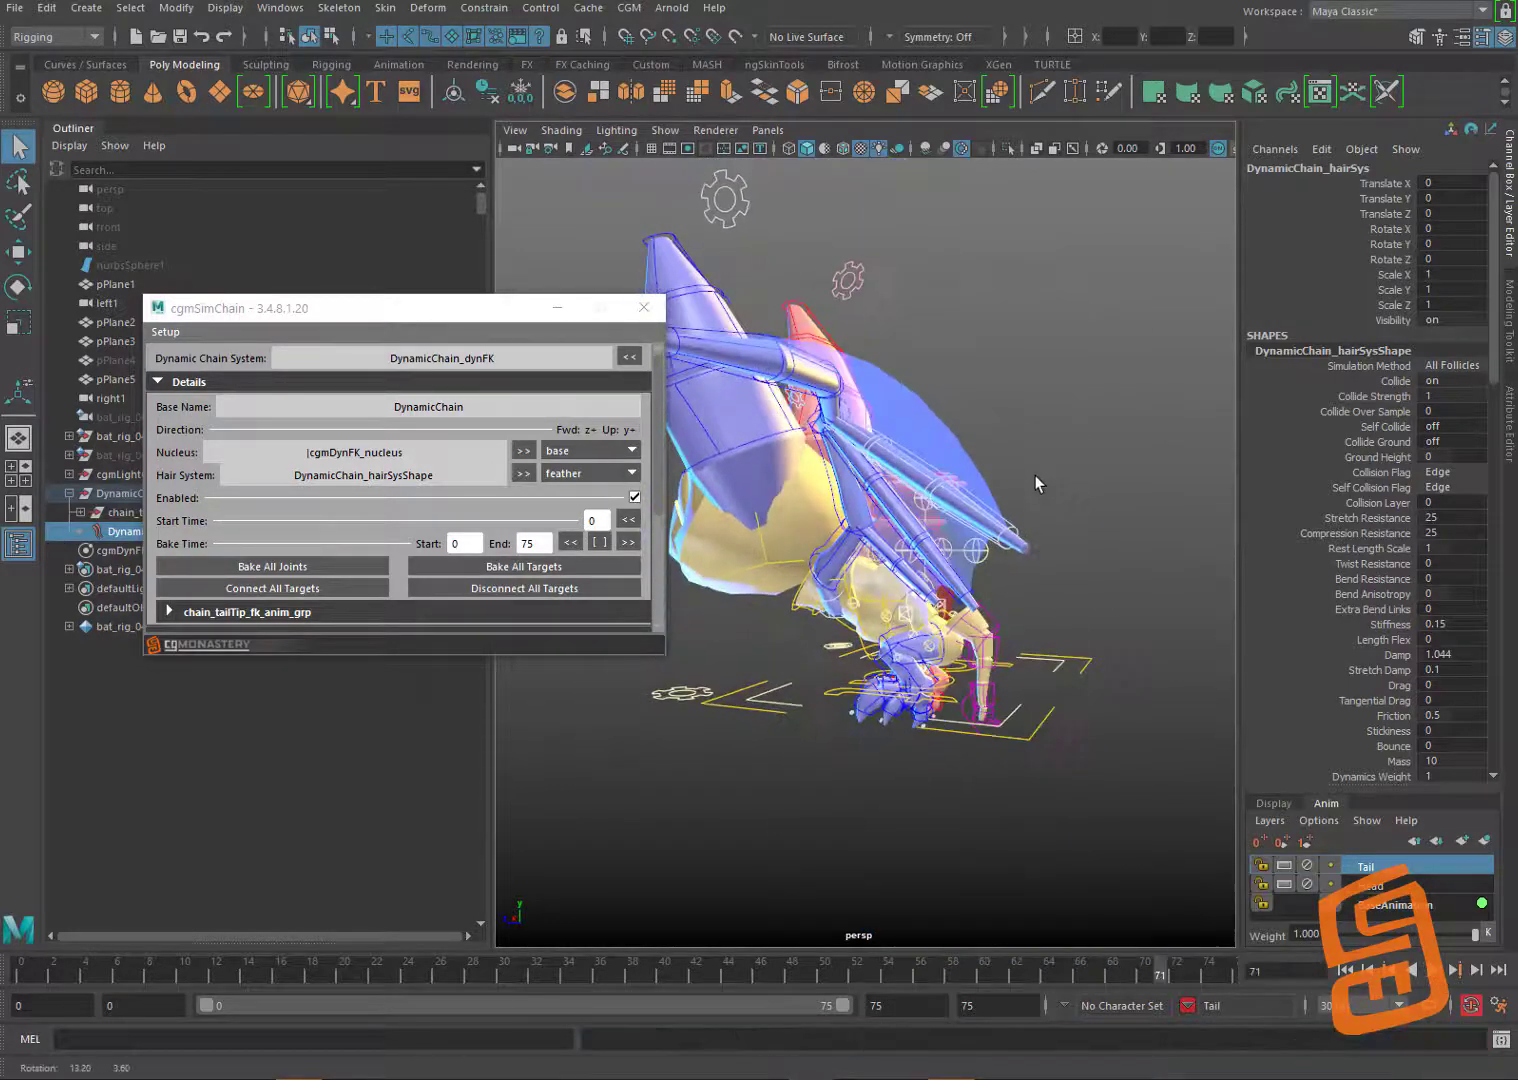
alt+drag(1038, 485, 960, 489)
alt+right_drag(960, 489, 852, 454)
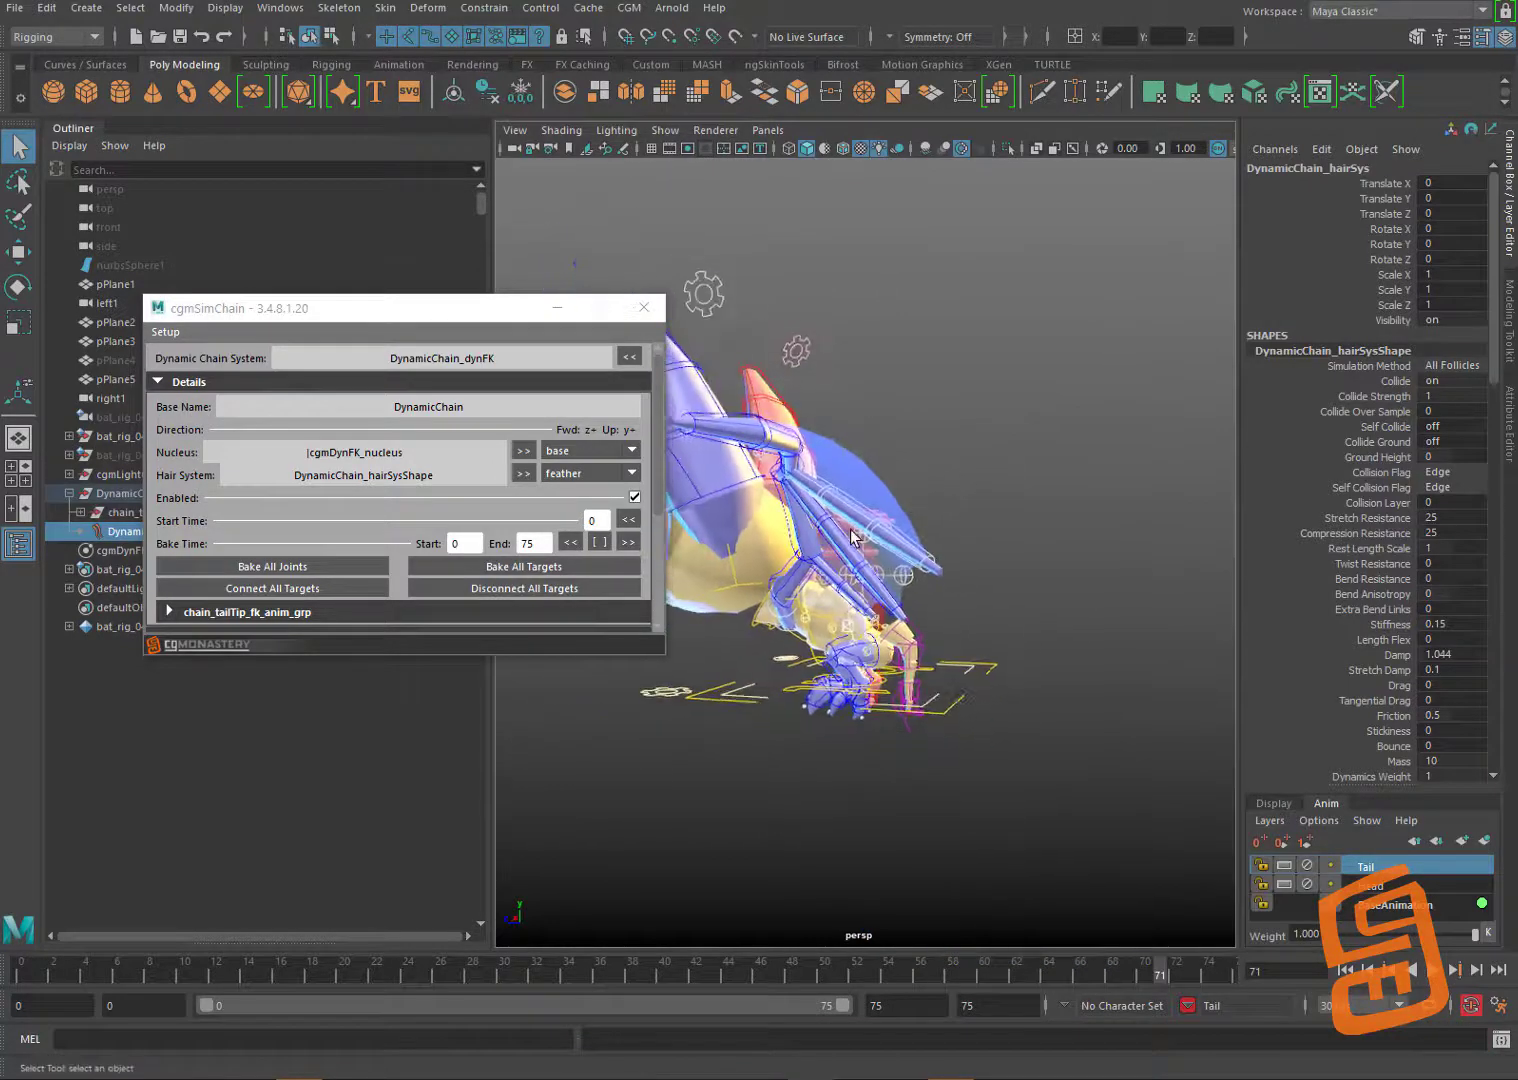
Step: Return to frame 0 and set the playback speed to Play Every Frame, Free
click(36, 977)
alt+drag(862, 522, 876, 511)
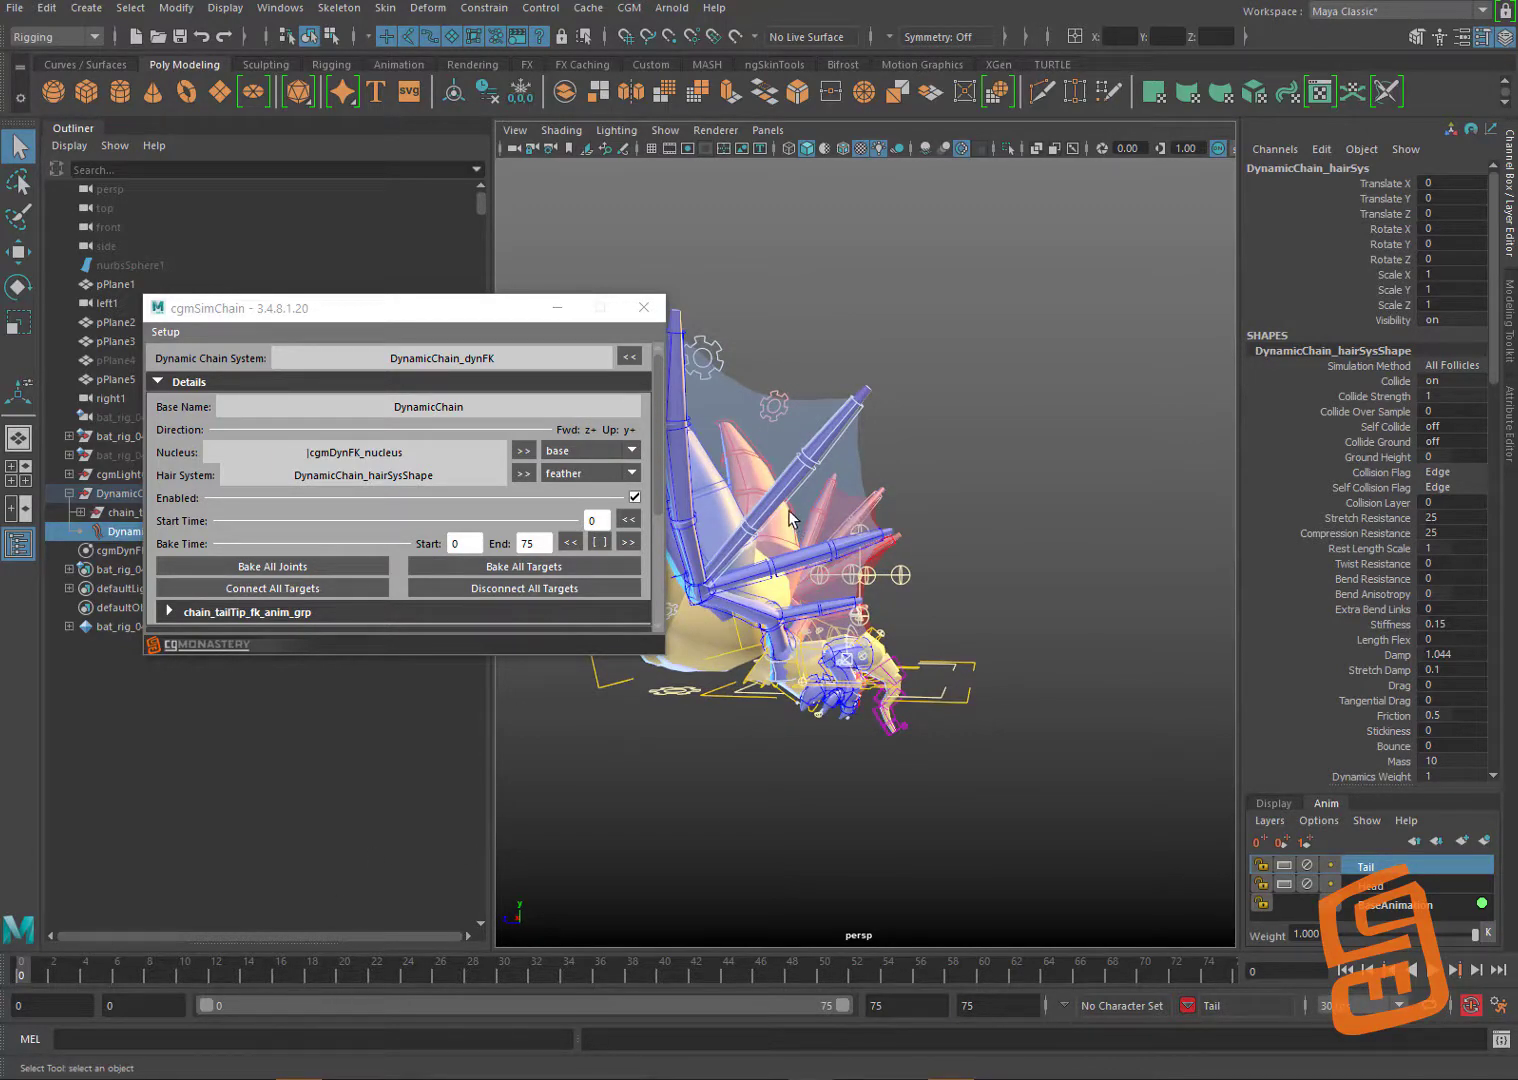
right_click(588, 964)
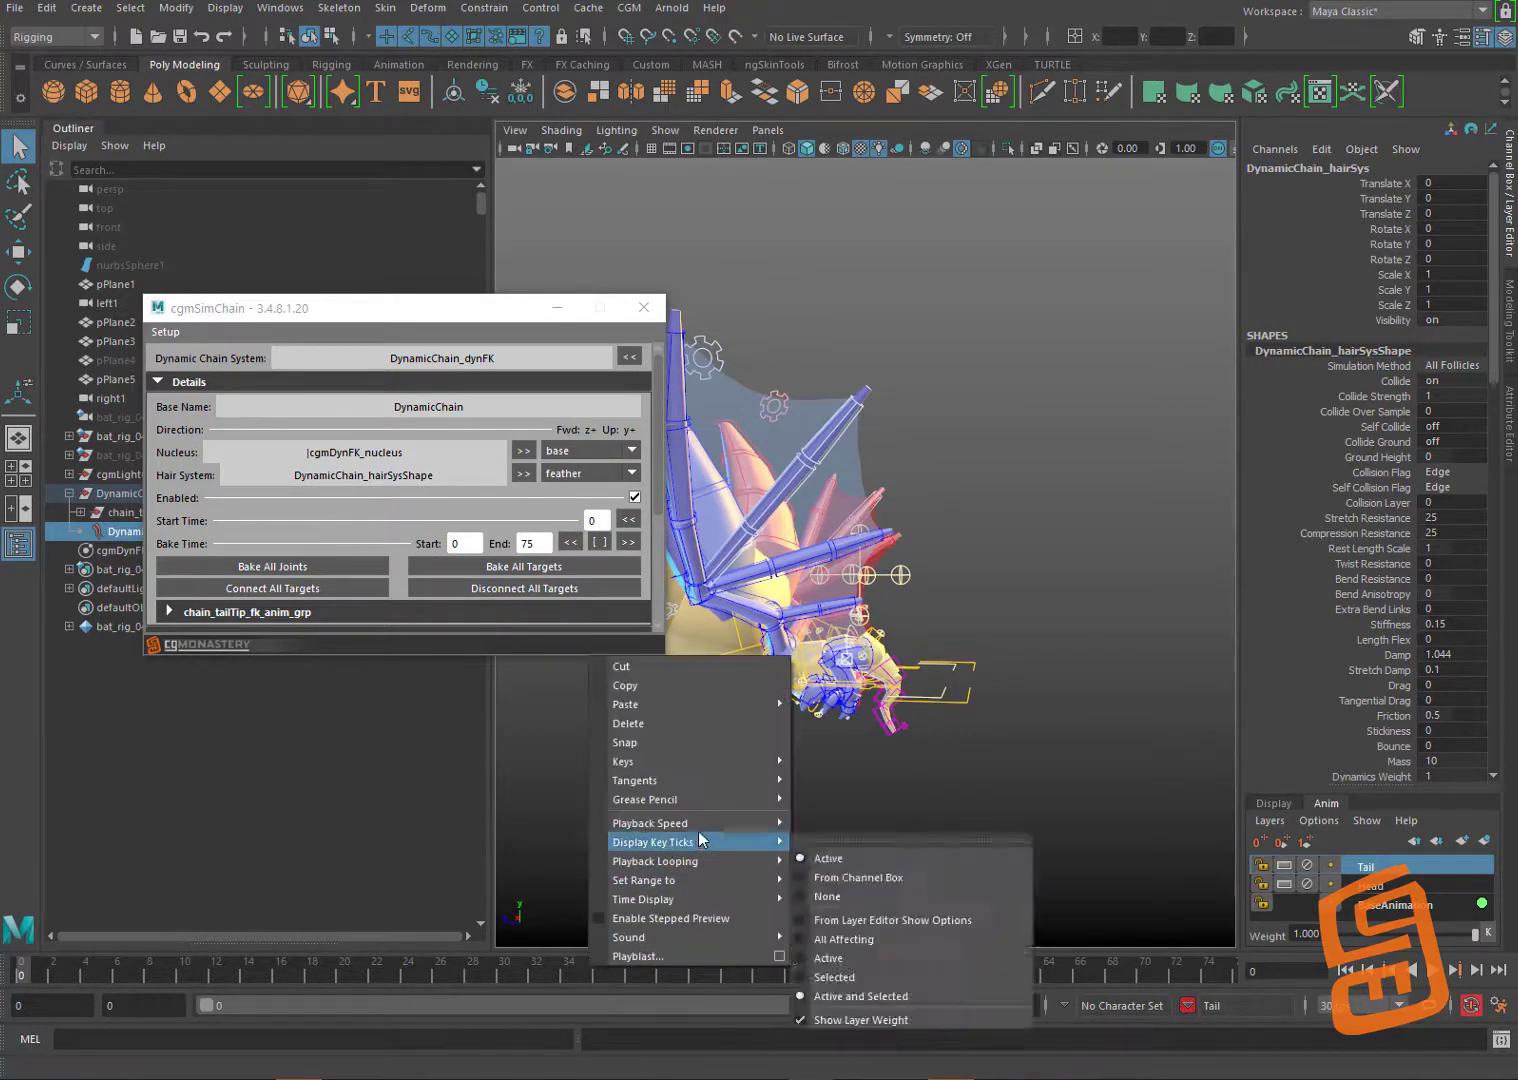
mouse_move(705, 826)
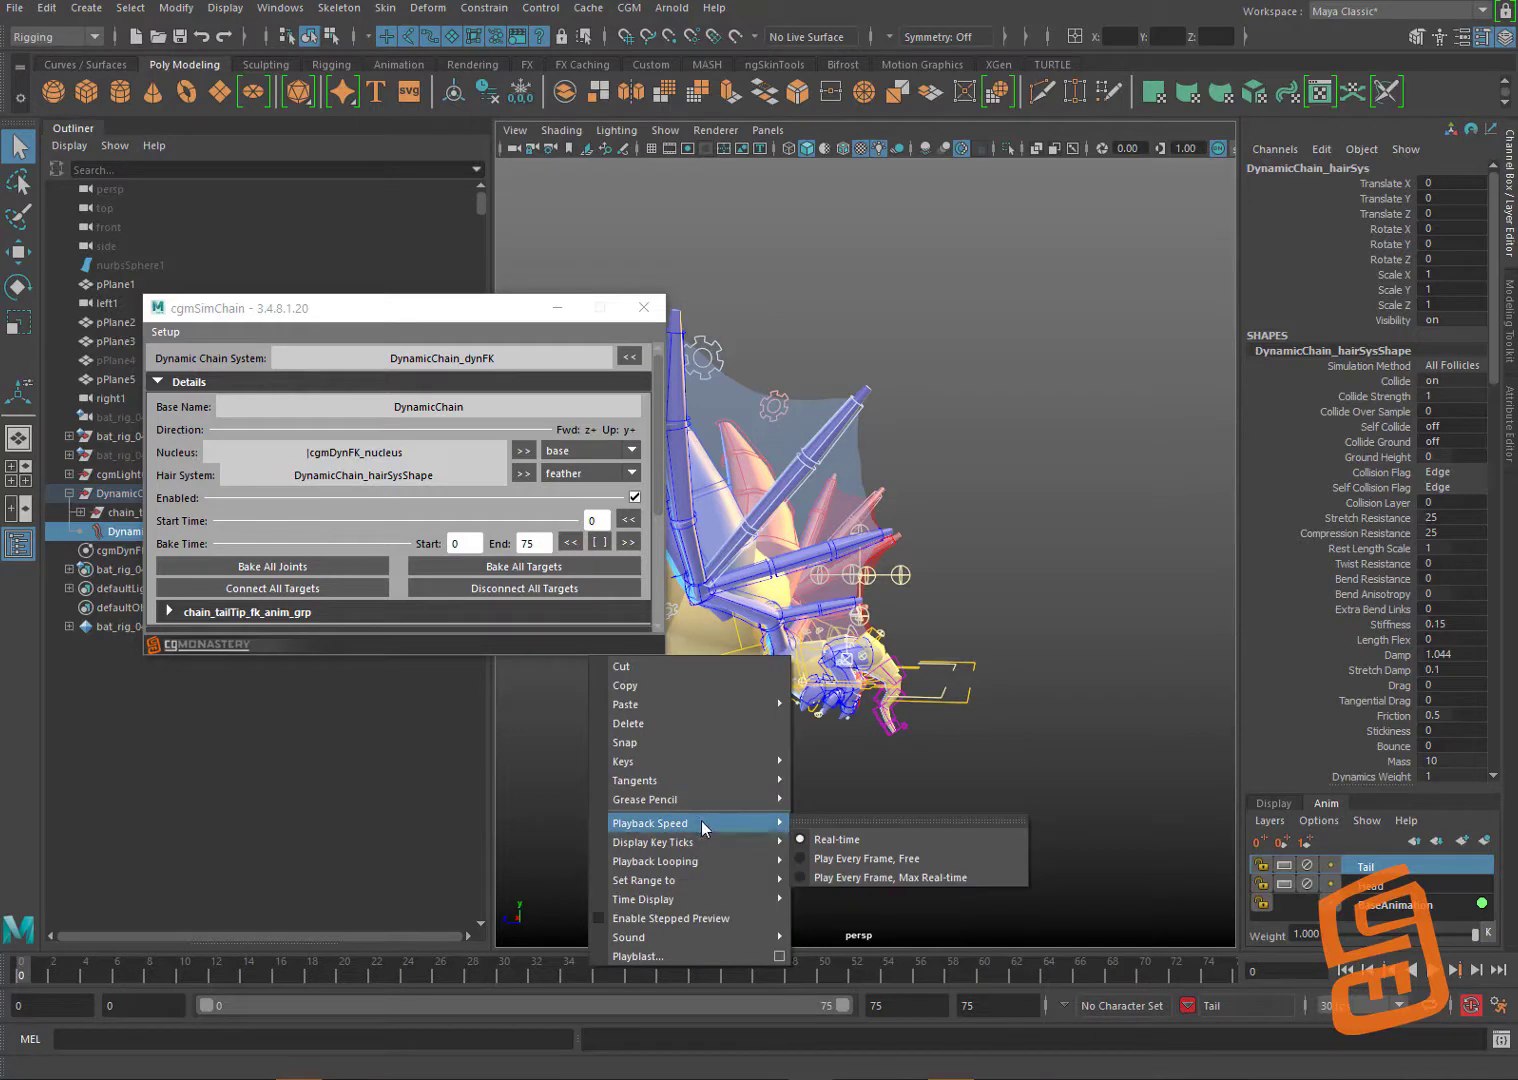
click(852, 864)
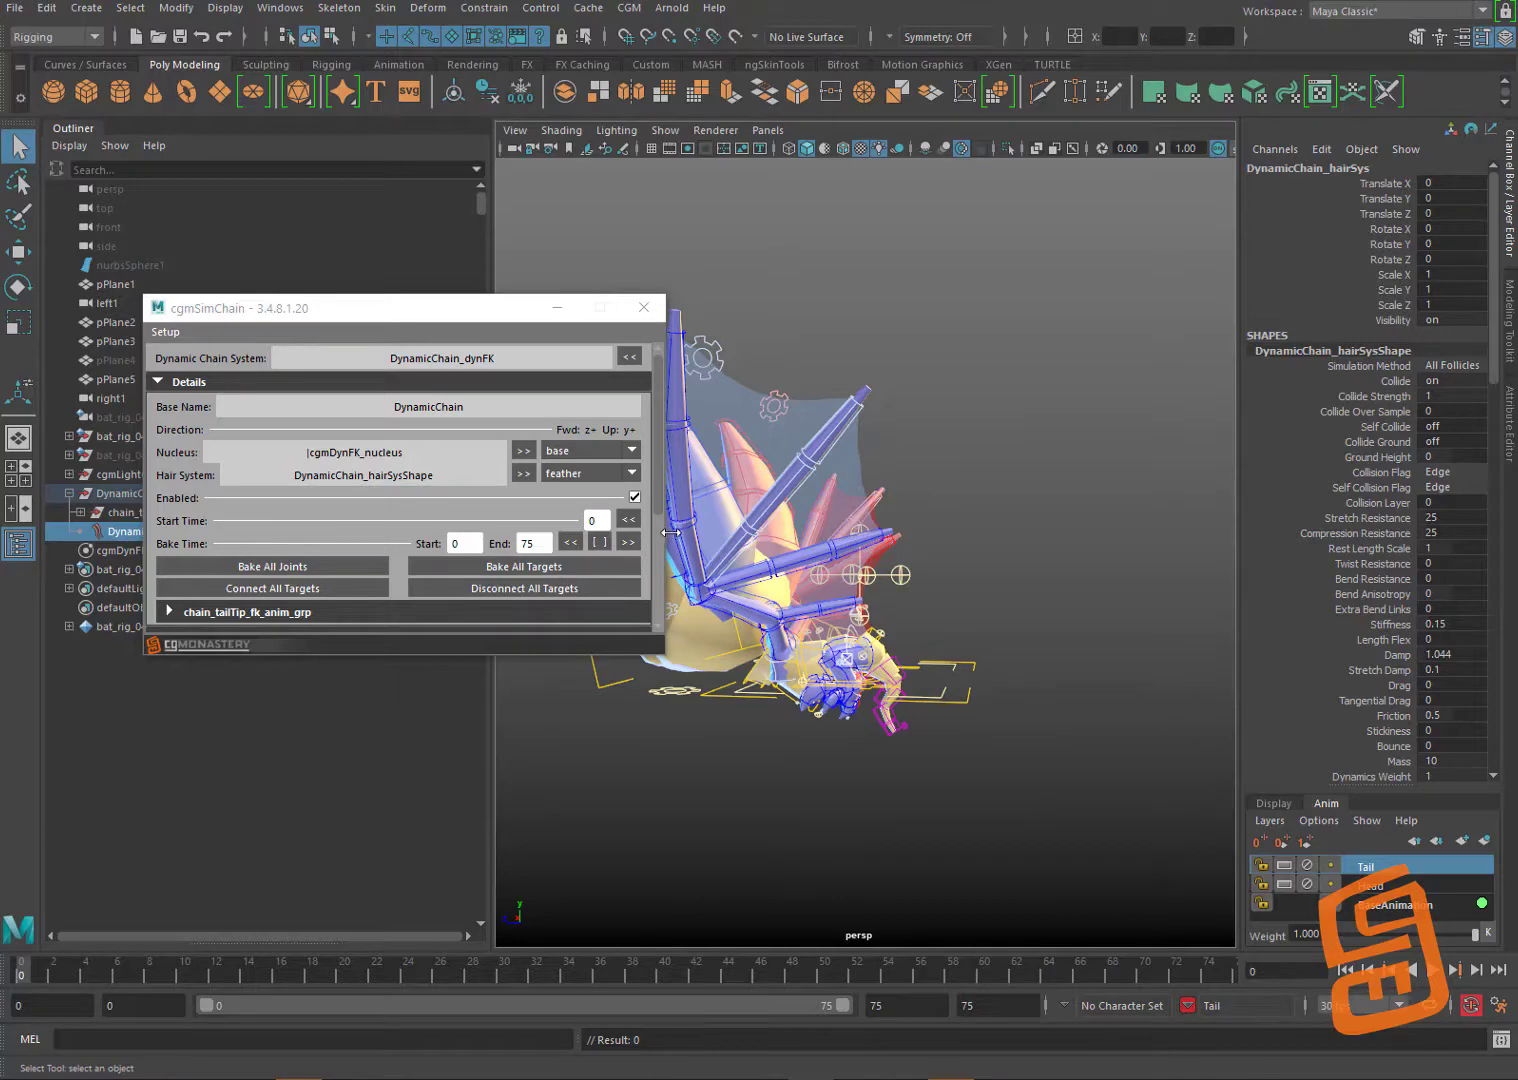
Step: Play the tail simulation with the feather preset, then stop it and return to frame 0
key(alt+v)
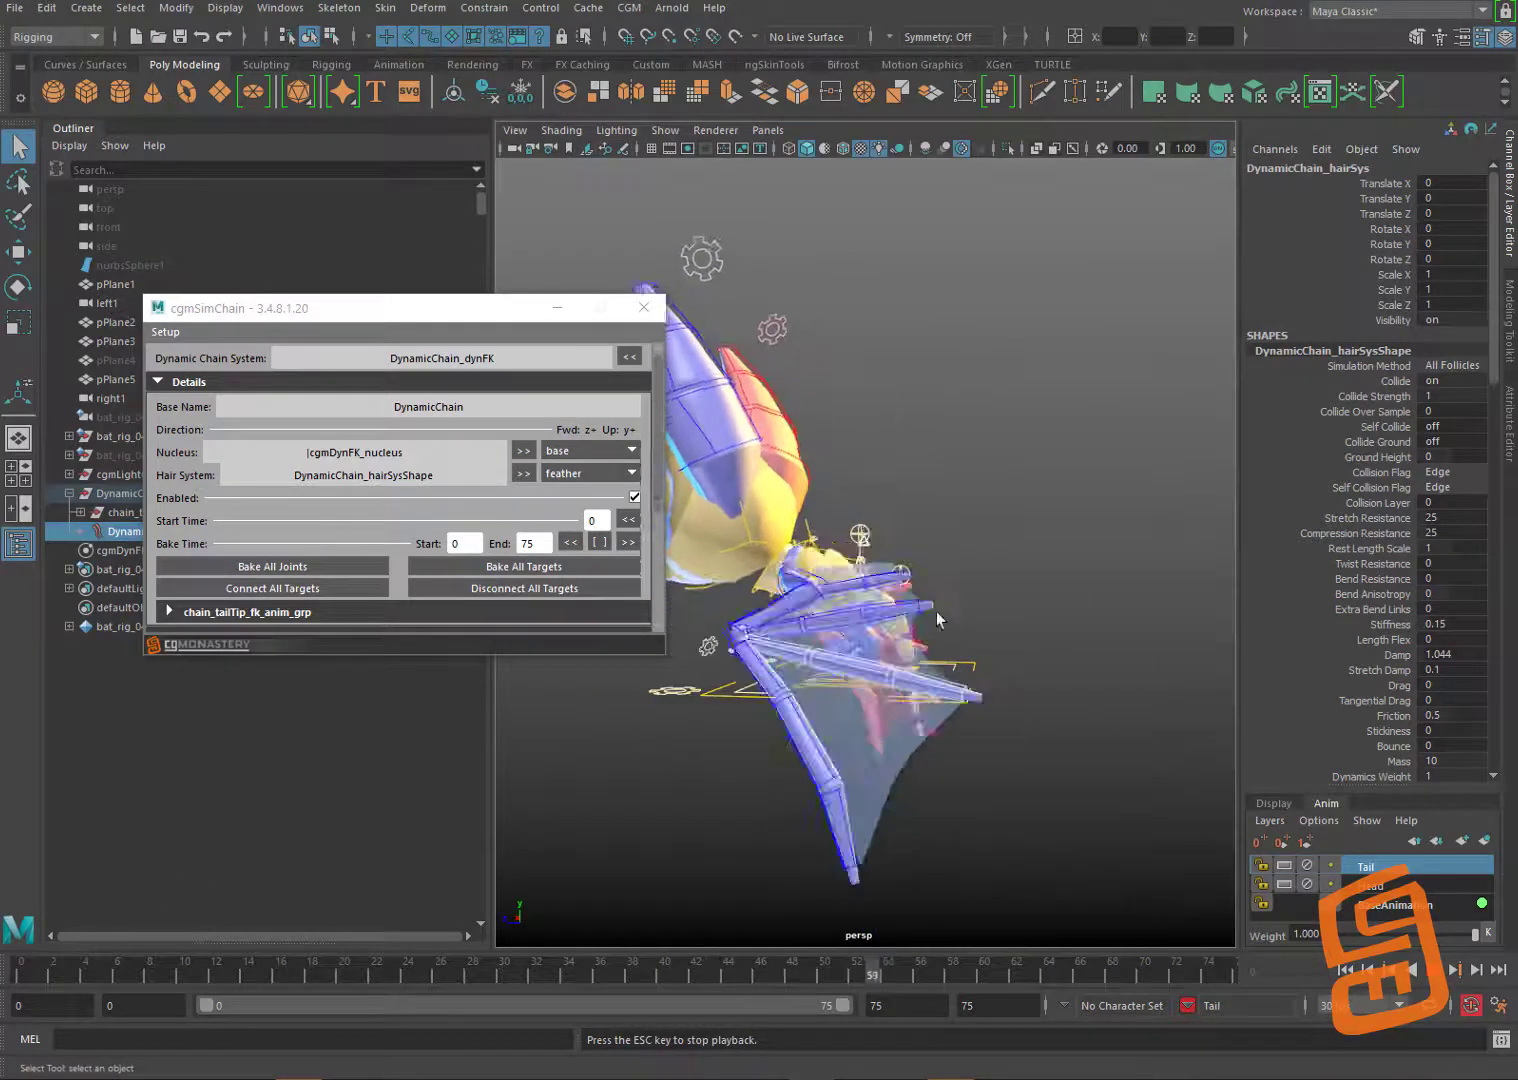
mouse_move(1073, 463)
alt+mouse_down()
mouse_move(918, 468)
mouse_move(1076, 459)
alt+mouse_up()
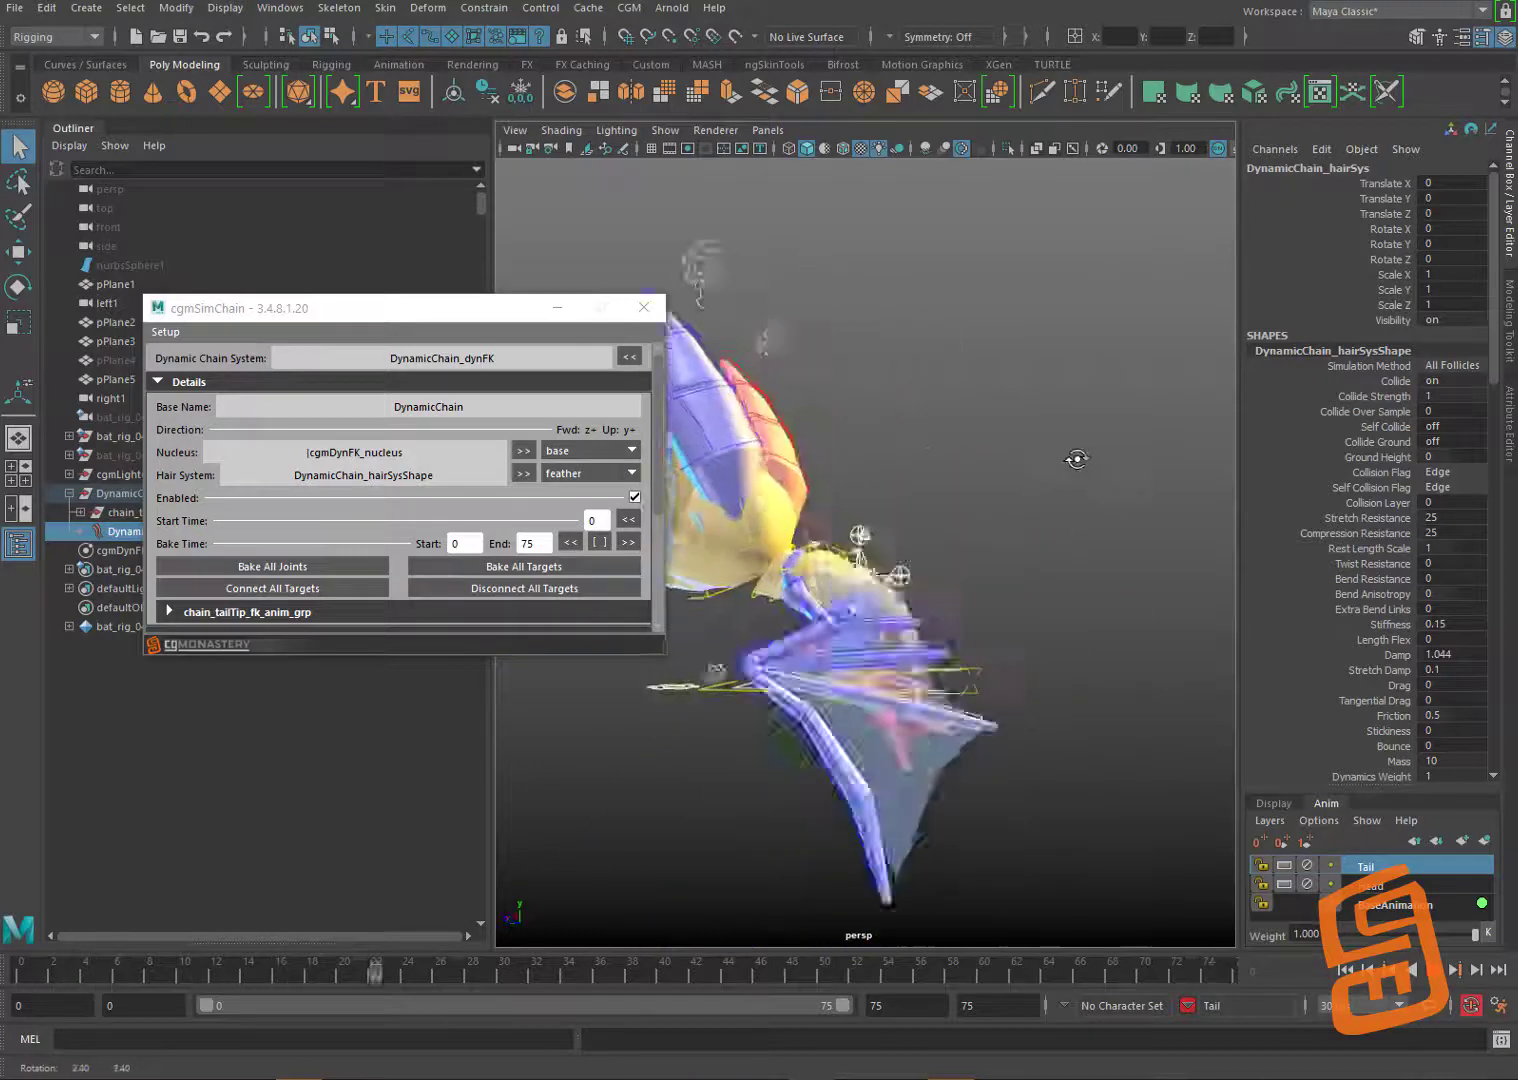
key(Escape)
click(17, 978)
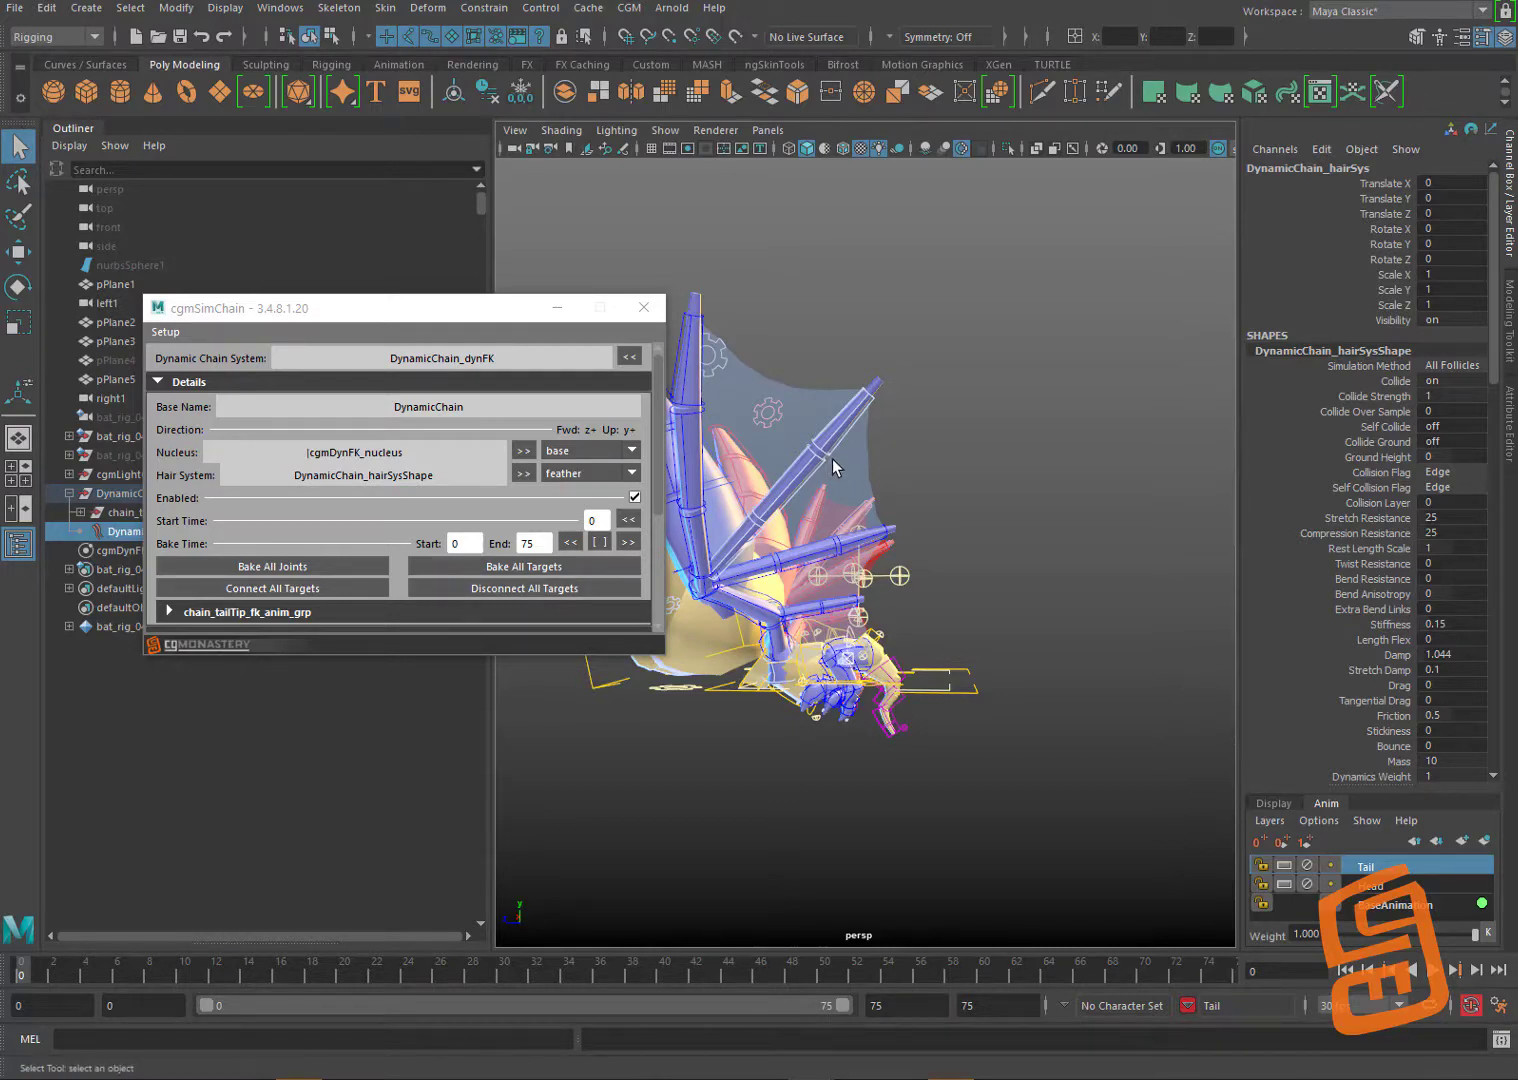
Step: Load the limb preset for the hair system and play the tail simulation
click(630, 473)
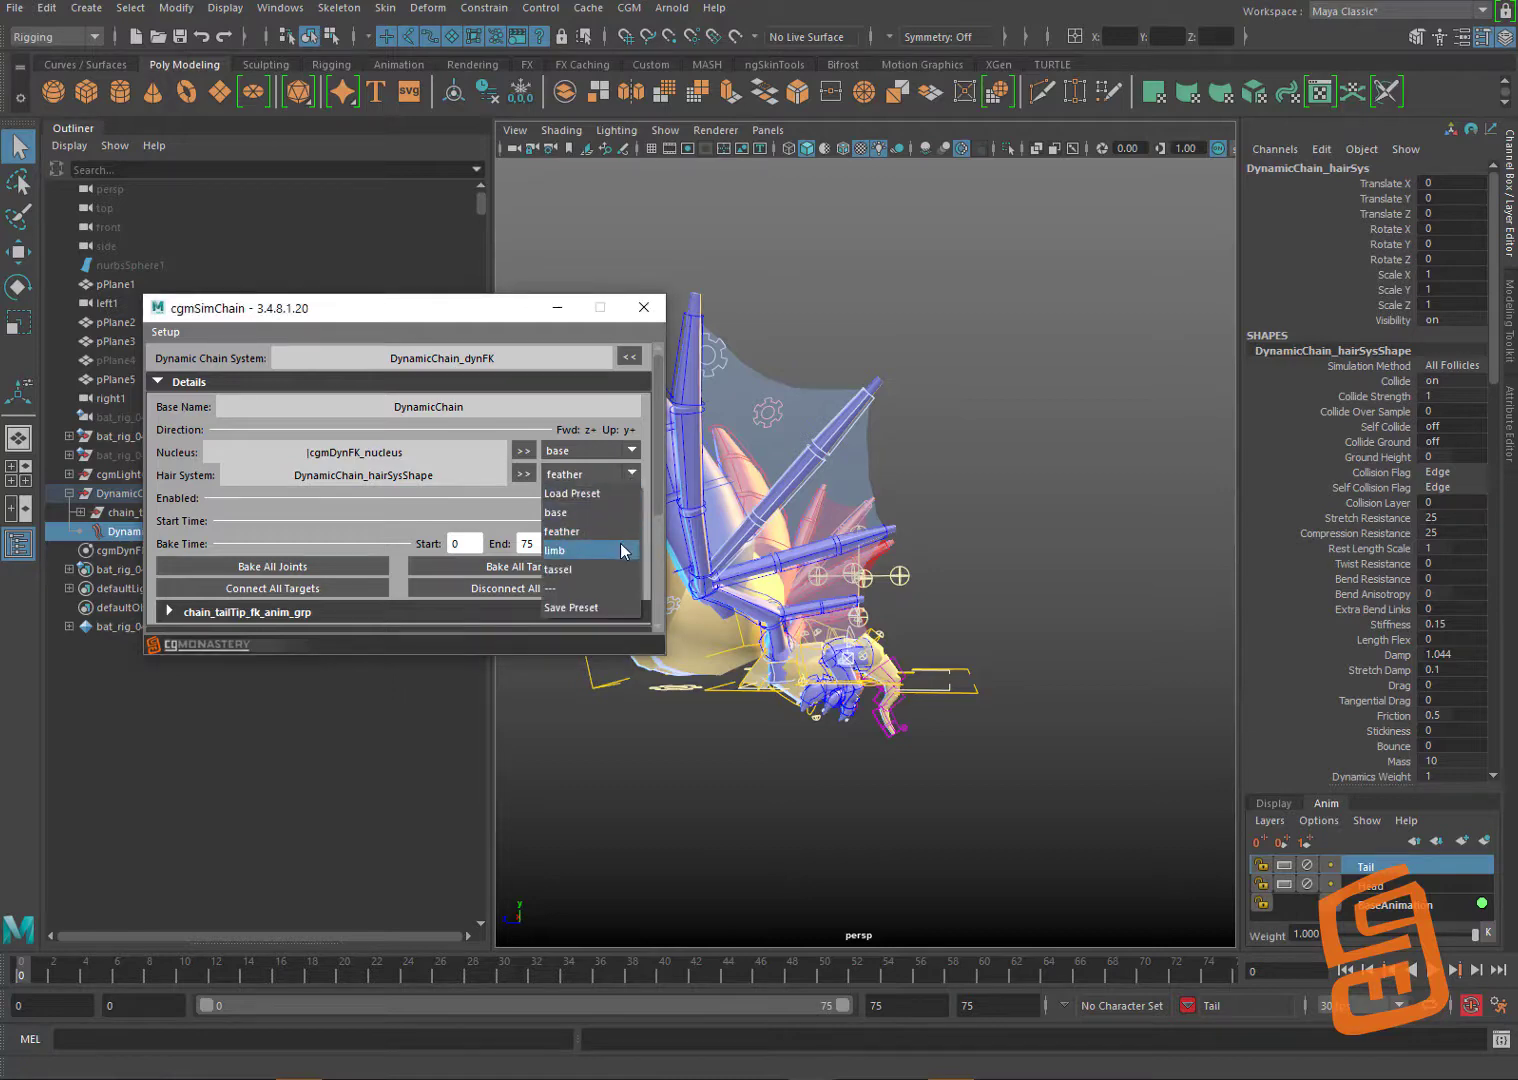
click(622, 551)
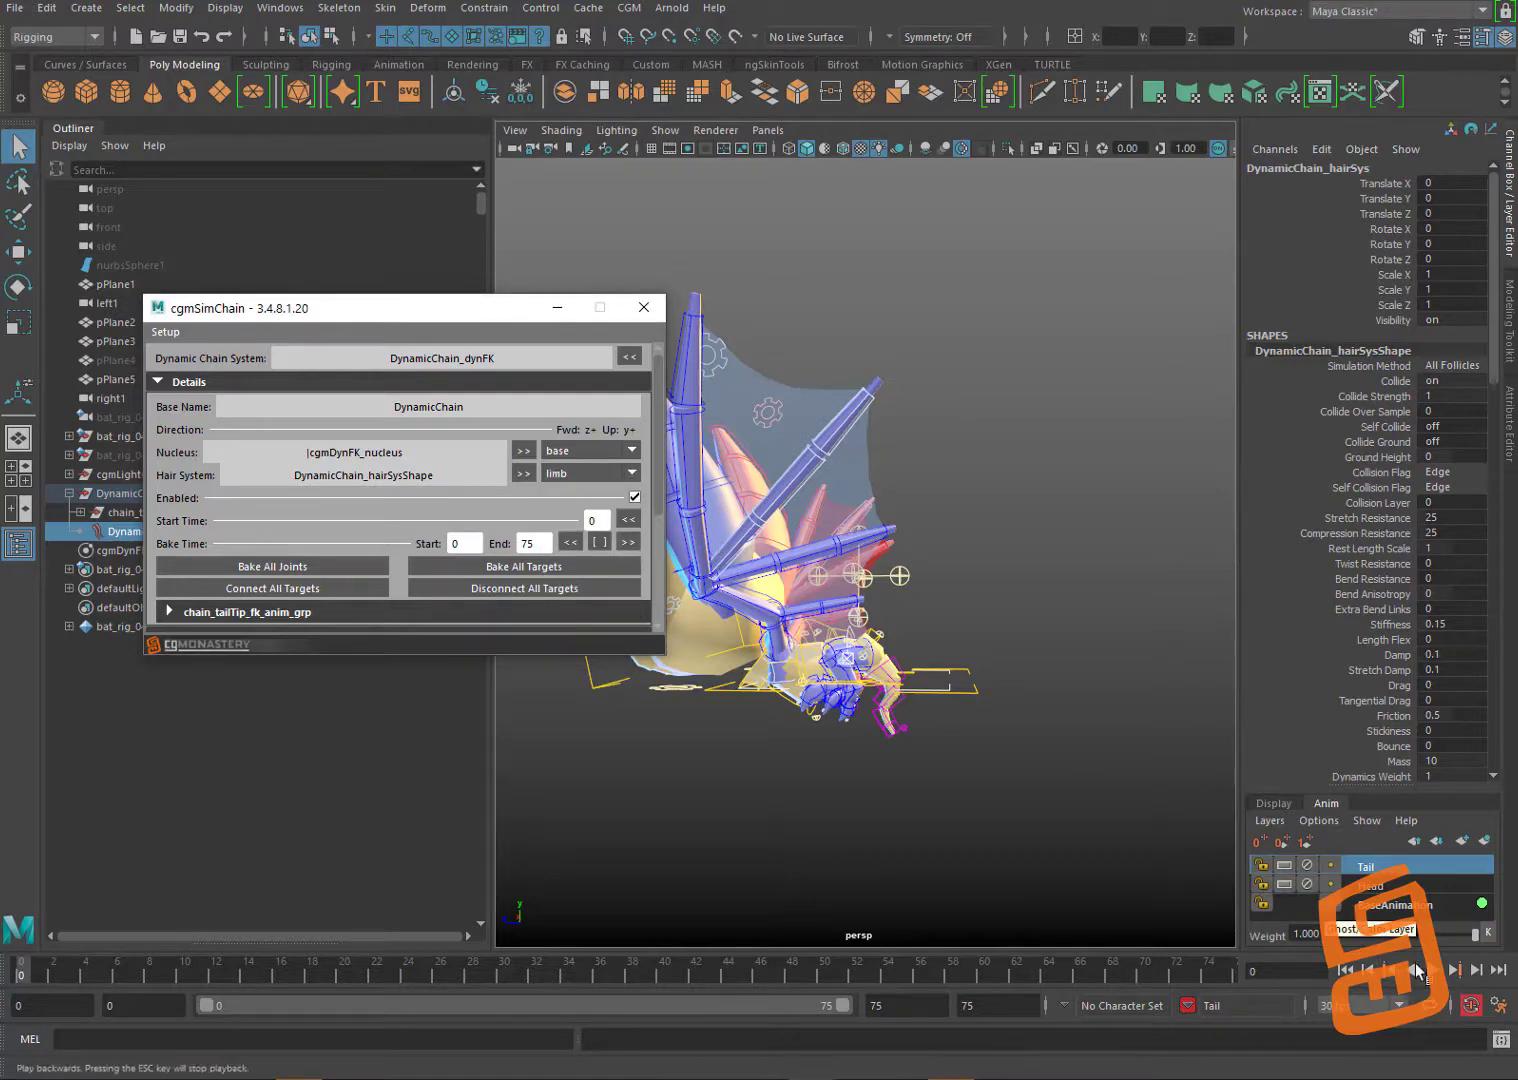
click(1432, 970)
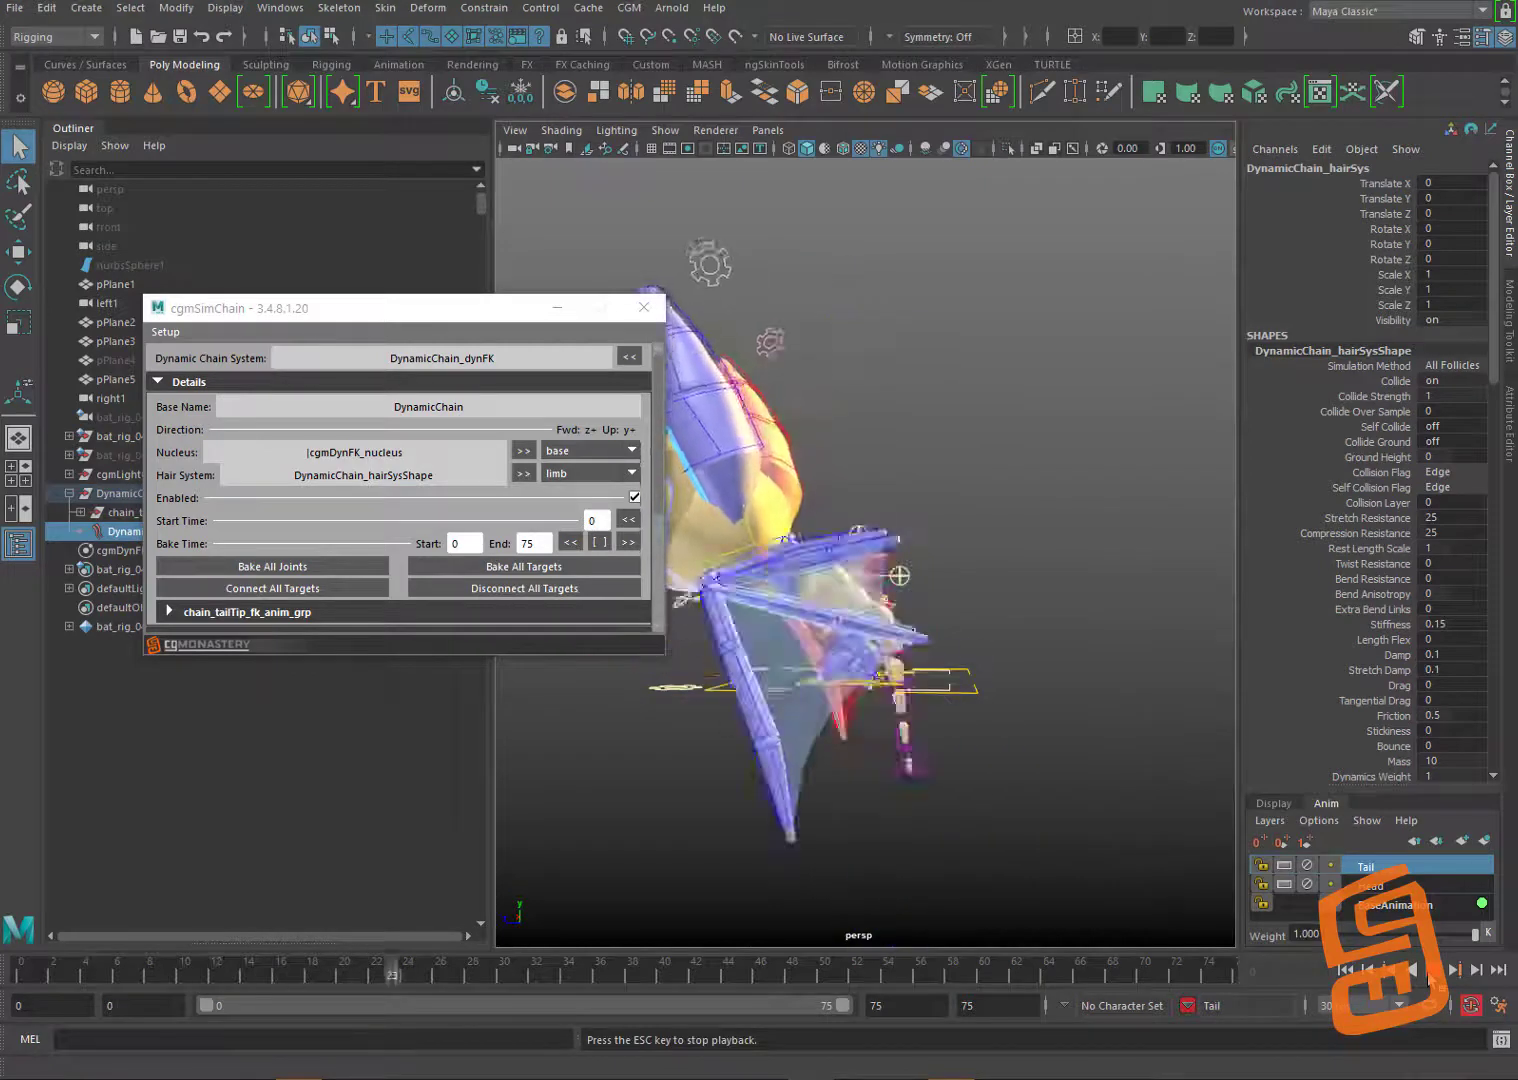
Step: Stop the tail simulation playback and return to frame 0
key(Escape)
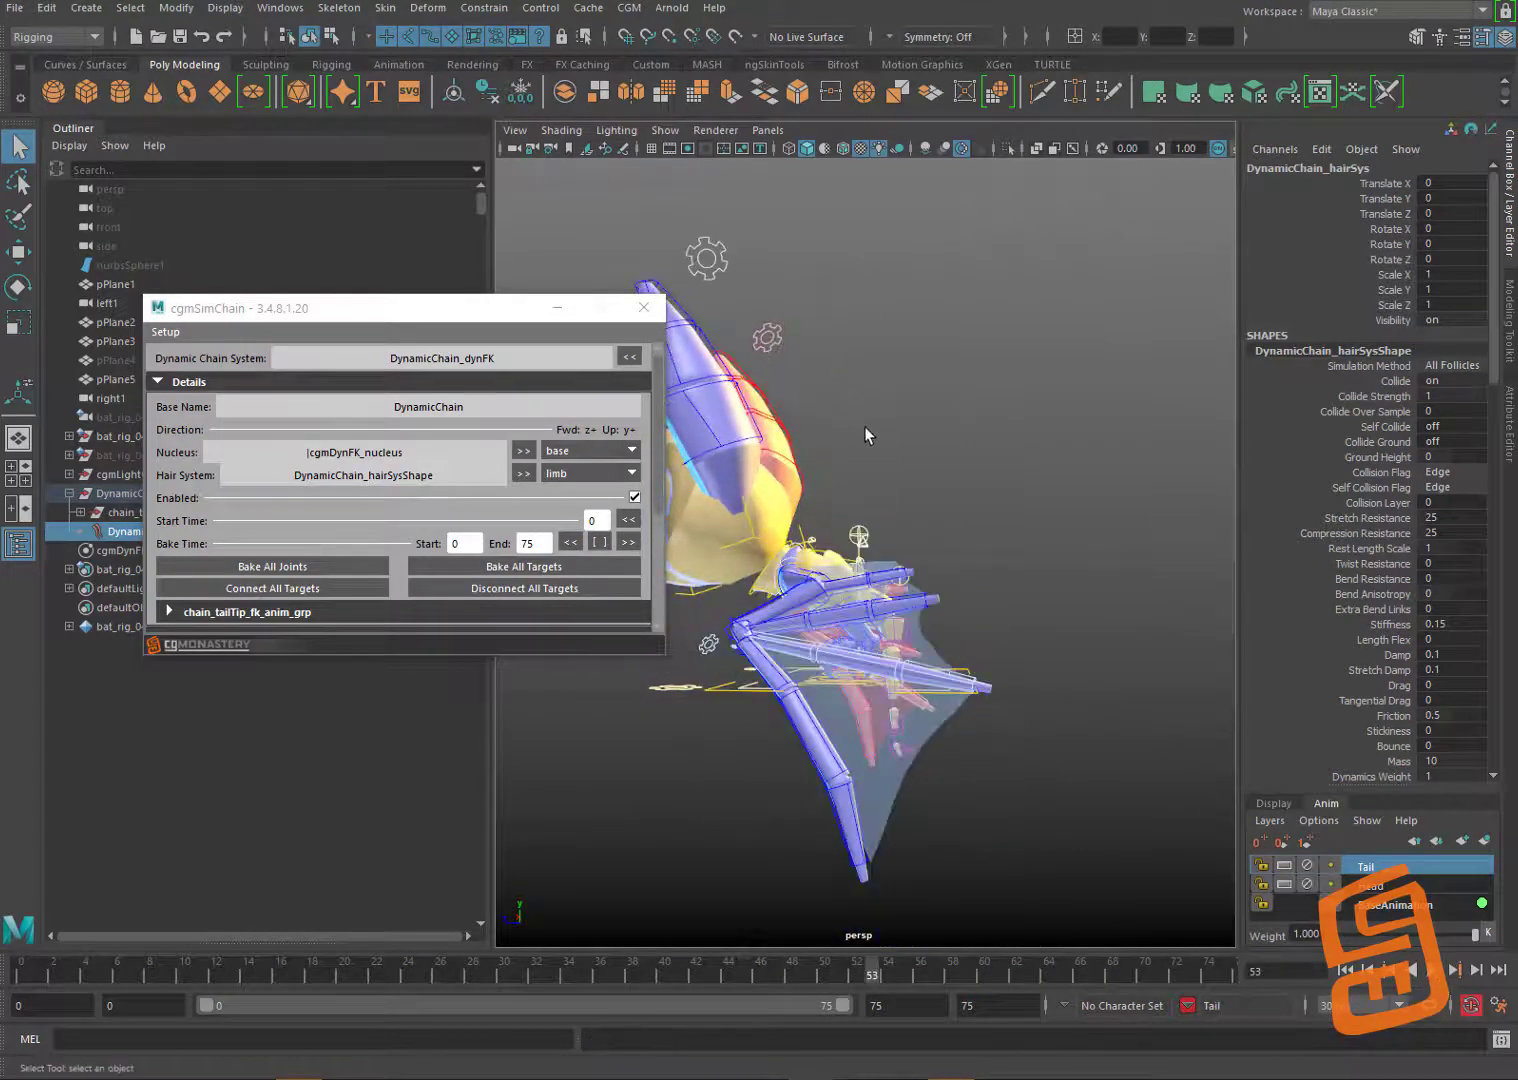
click(22, 980)
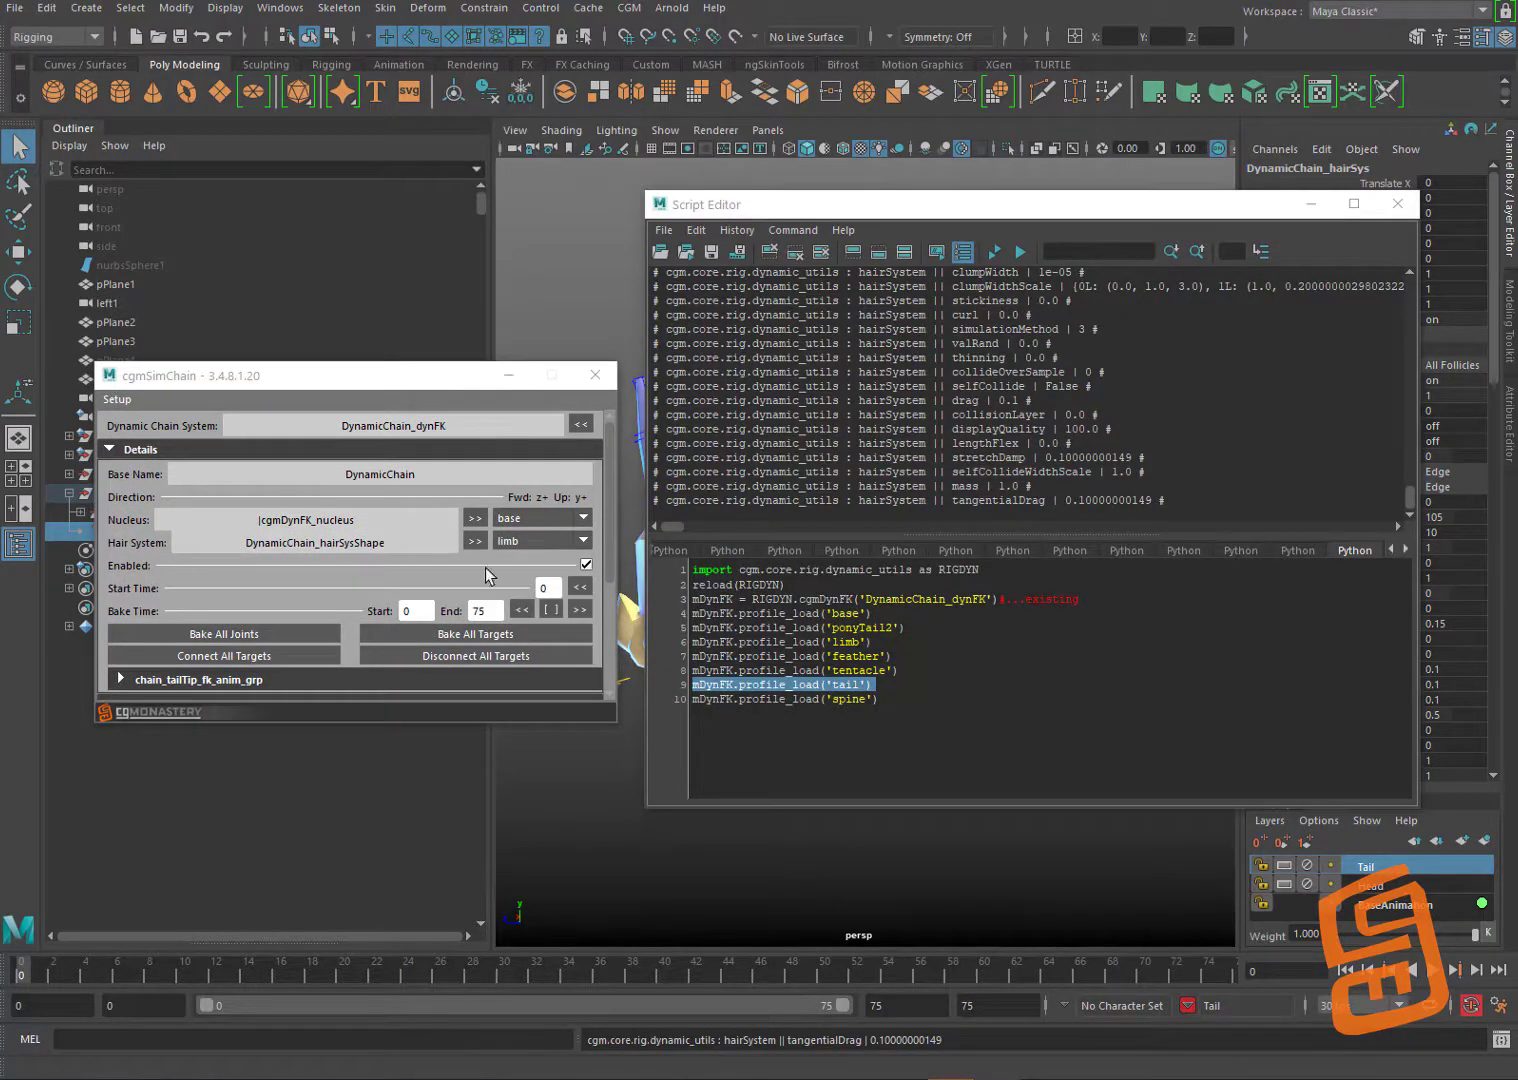
click(544, 523)
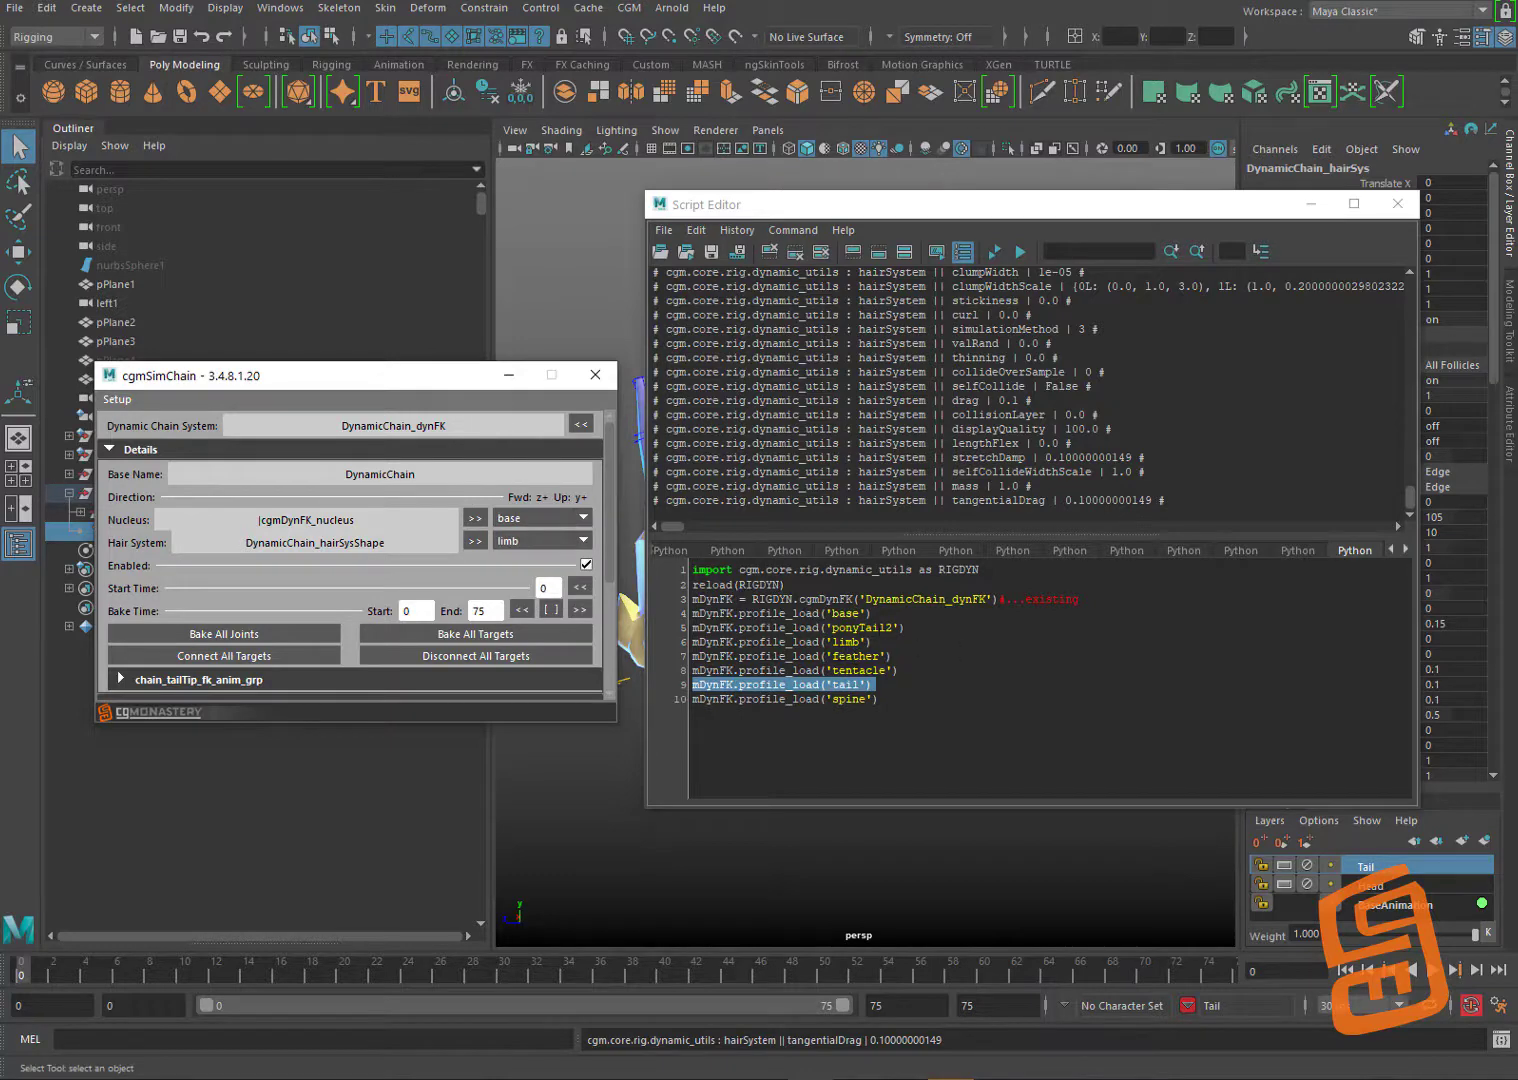
Step: Run the script lines that import and reload cgm.core.rig.dynamic_utils as RIGDYN and assign the existing DynamicChain_dynFK to mDynFK
triple_click(783, 570)
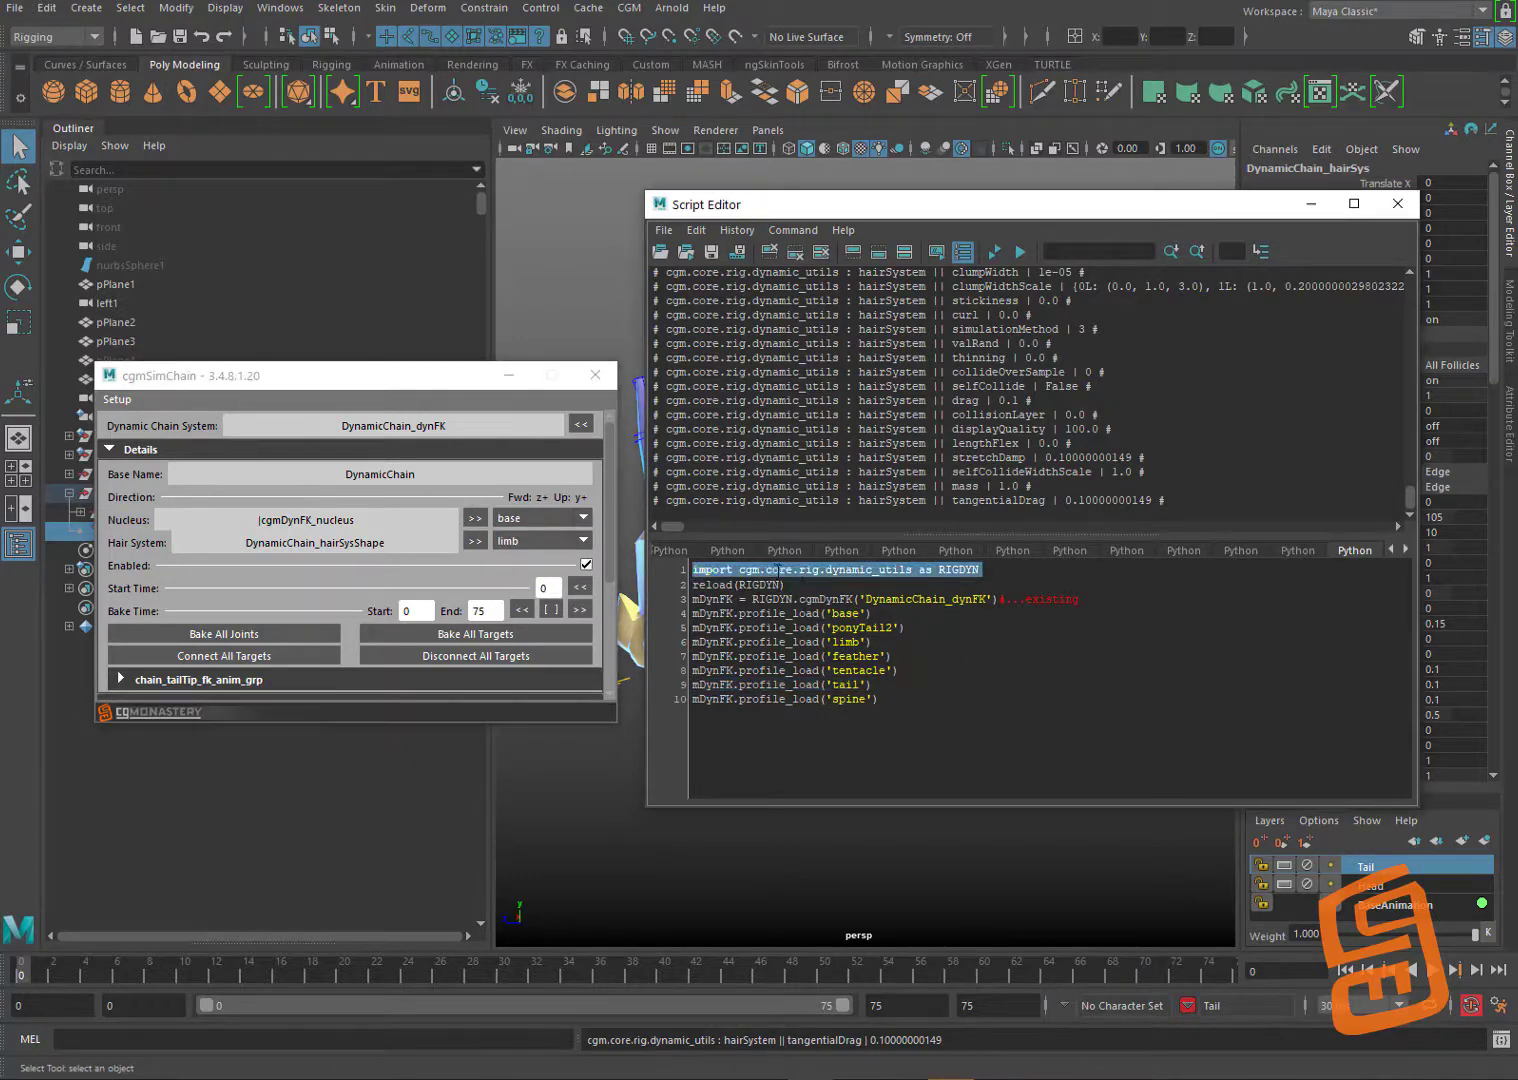
key(ctrl+Return)
double_click(762, 585)
triple_click(760, 585)
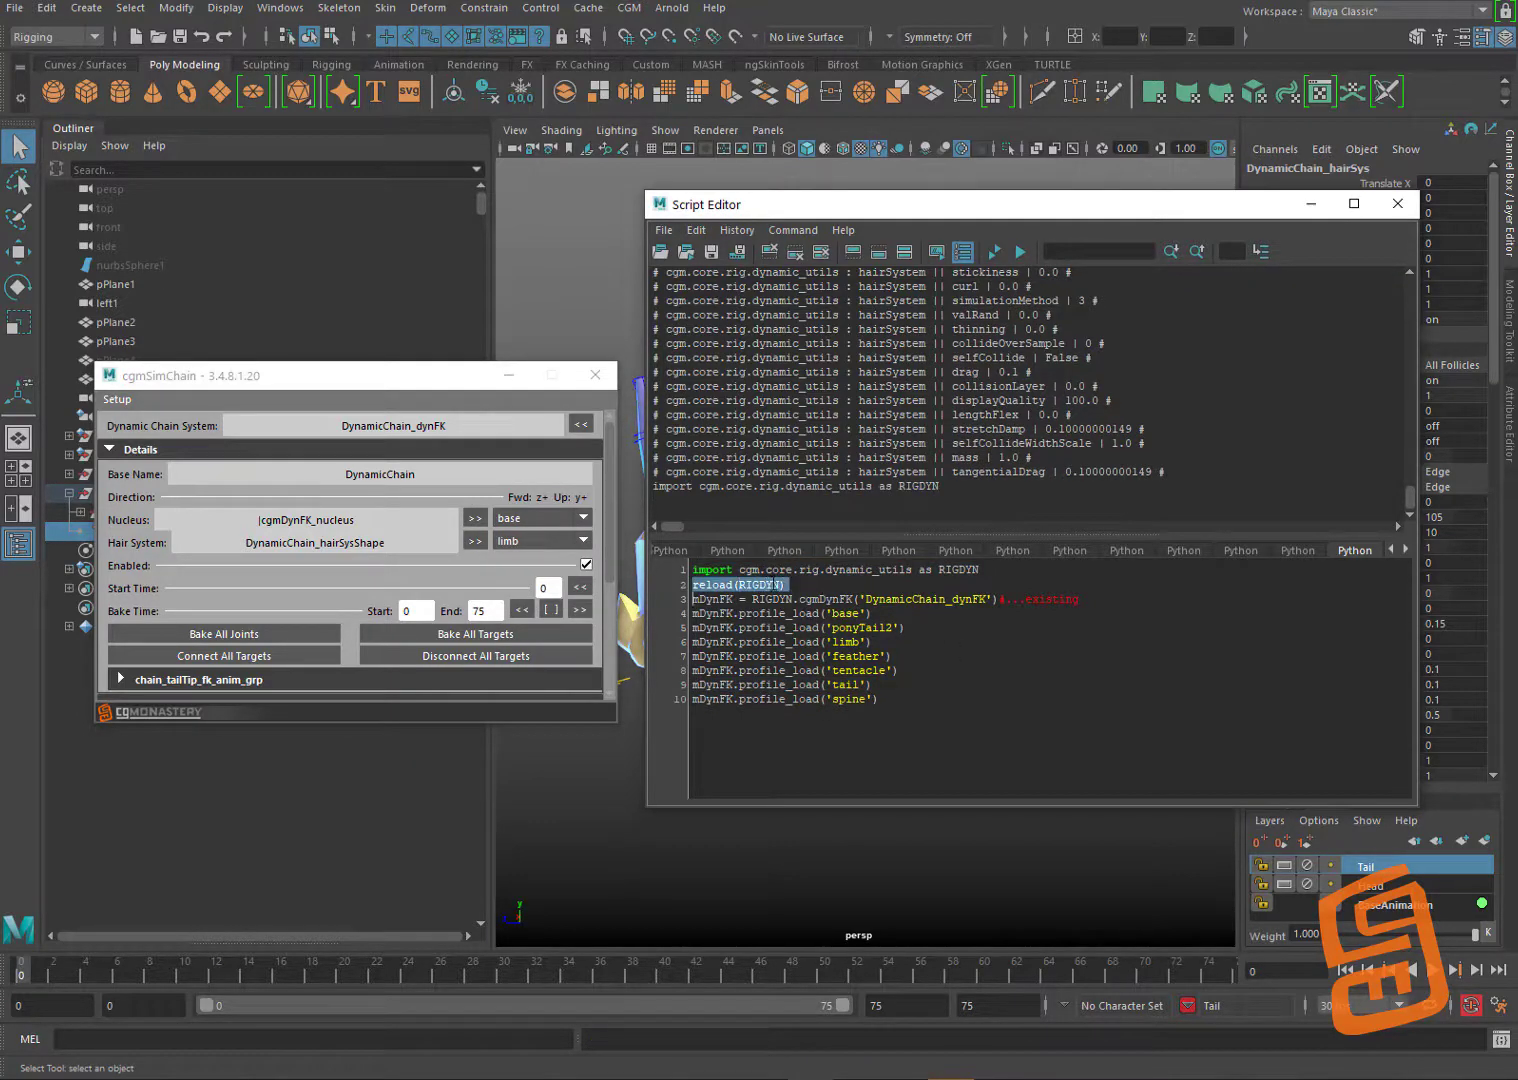
key(ctrl+Return)
triple_click(816, 599)
key(ctrl+Return)
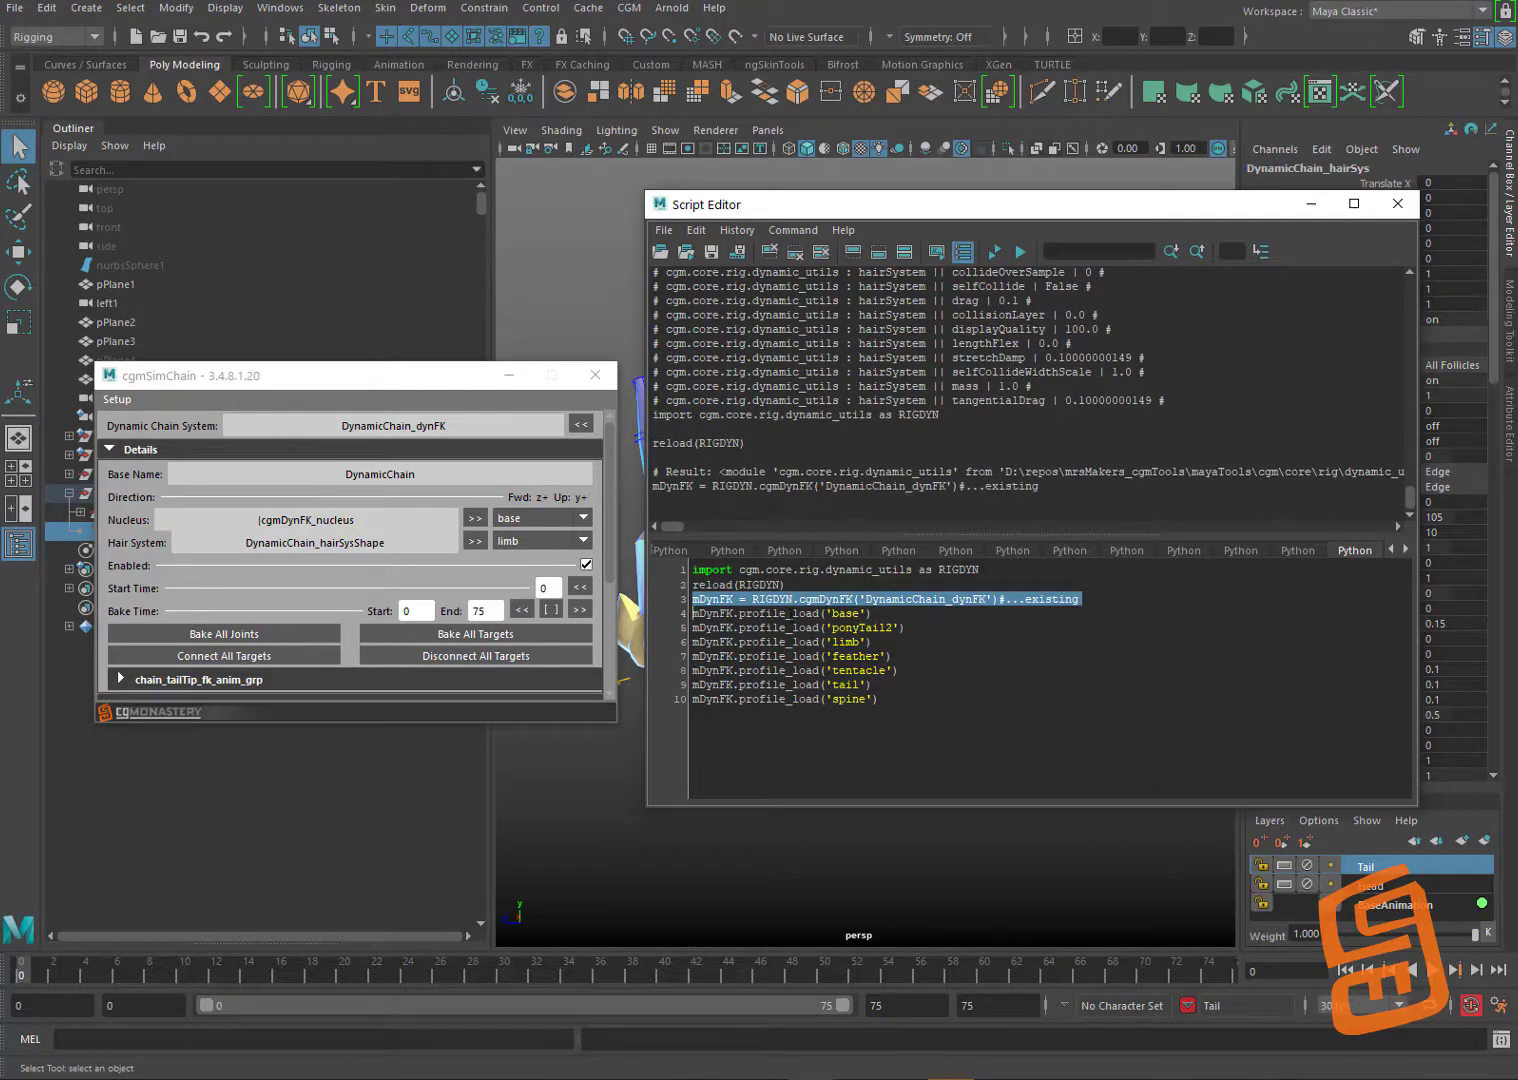
Step: Run the profile_load script lines for the 'base' profile and the 'tail' profile on the dynamic chain
triple_click(783, 613)
key(ctrl+Return)
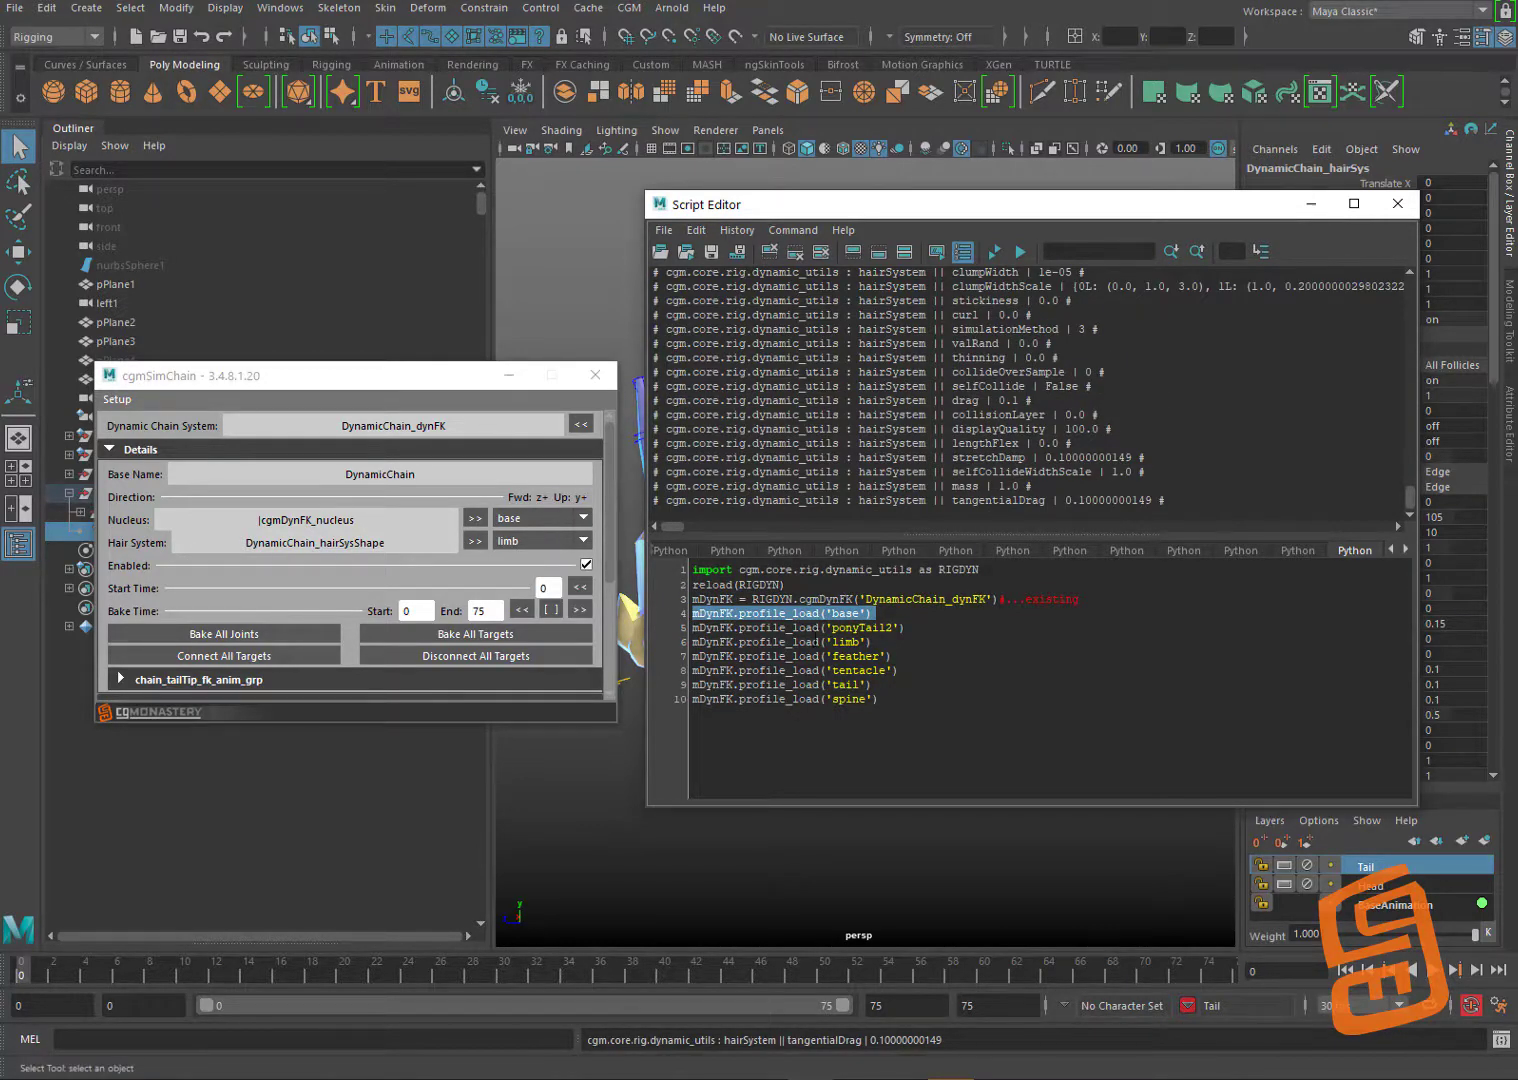
triple_click(836, 685)
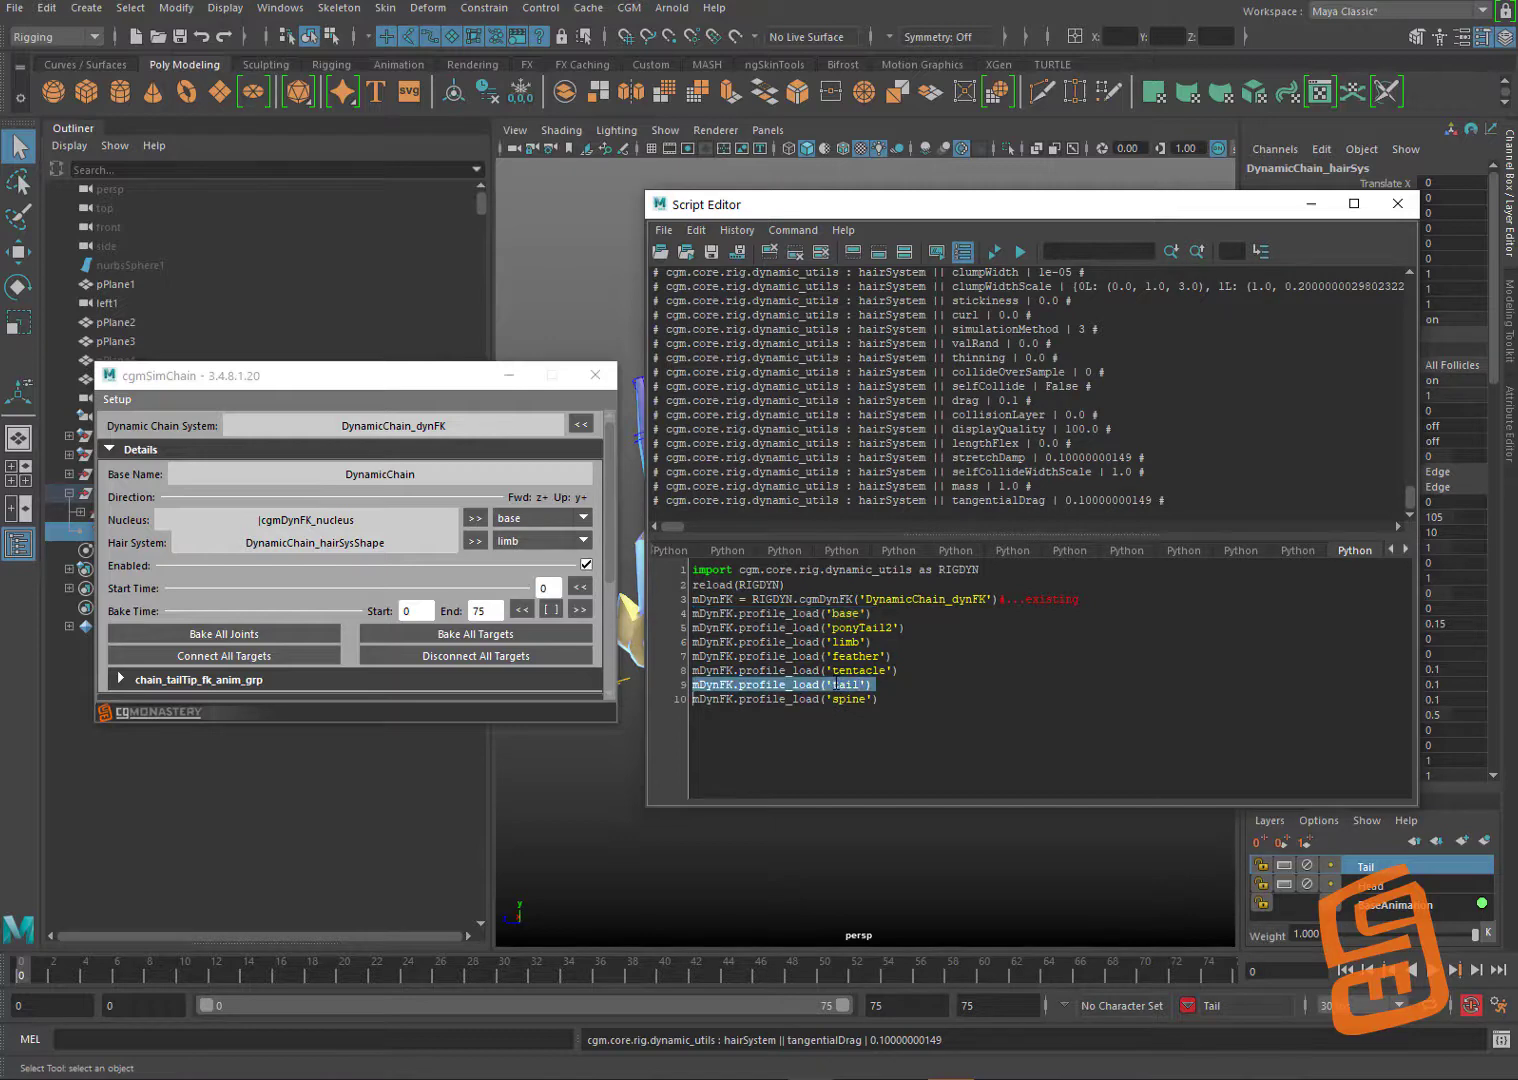
key(ctrl+Return)
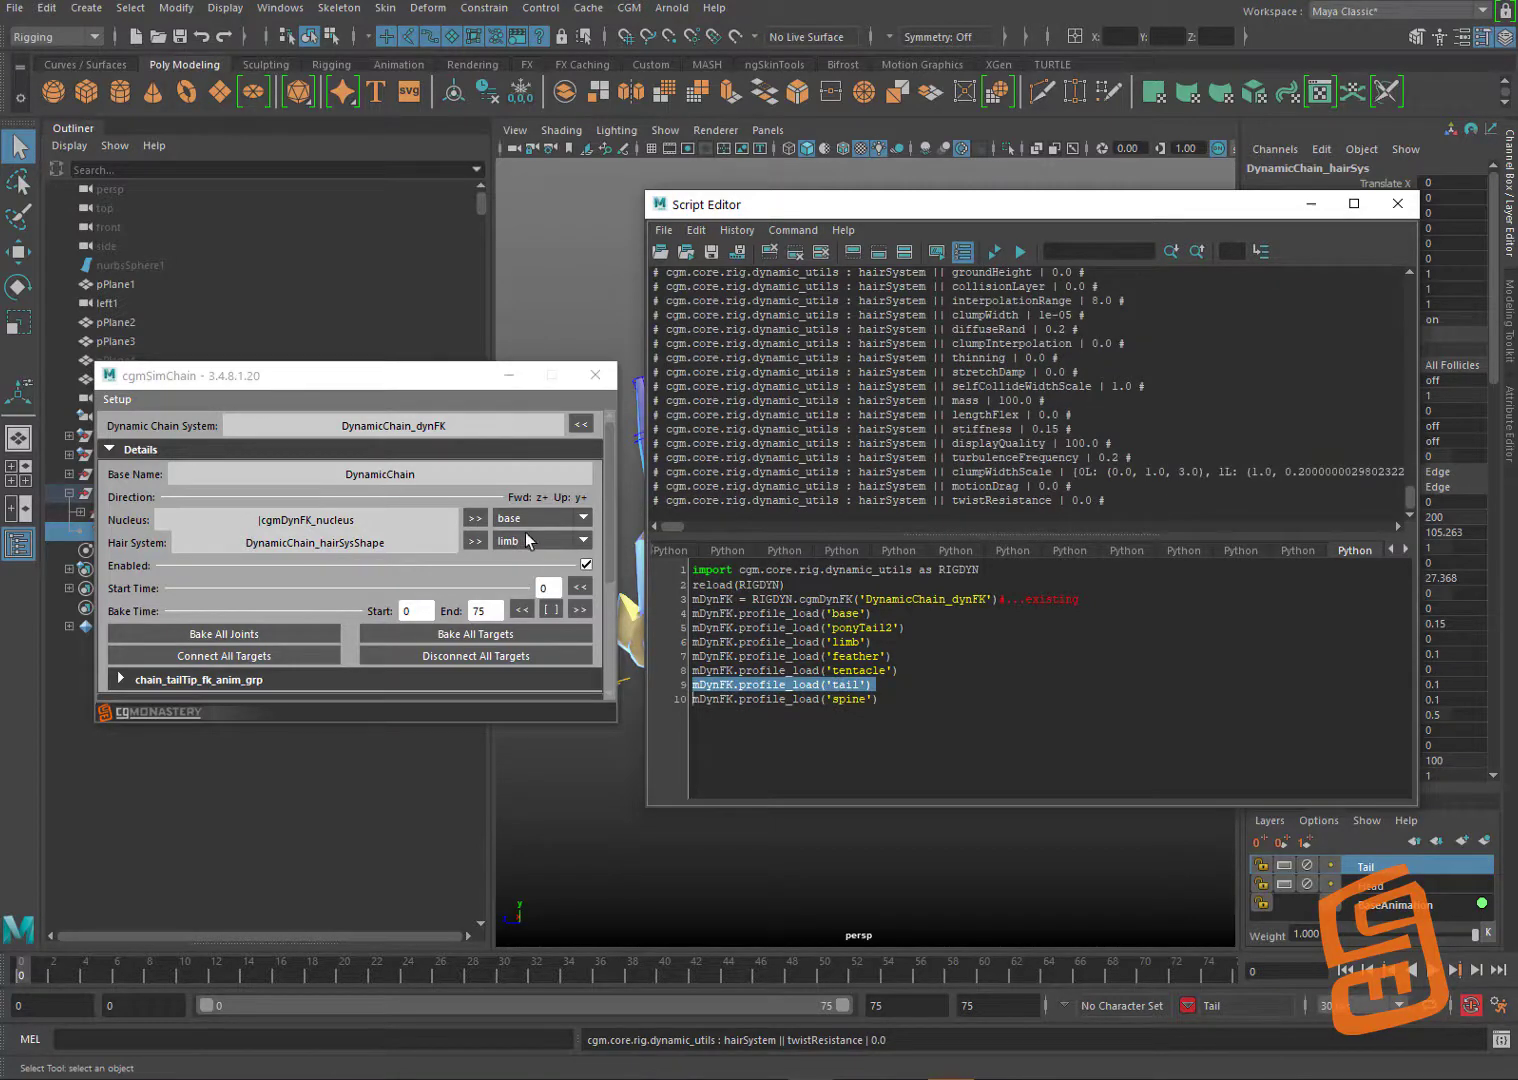
Step: Save the current hair system settings as a preset named tail
click(528, 540)
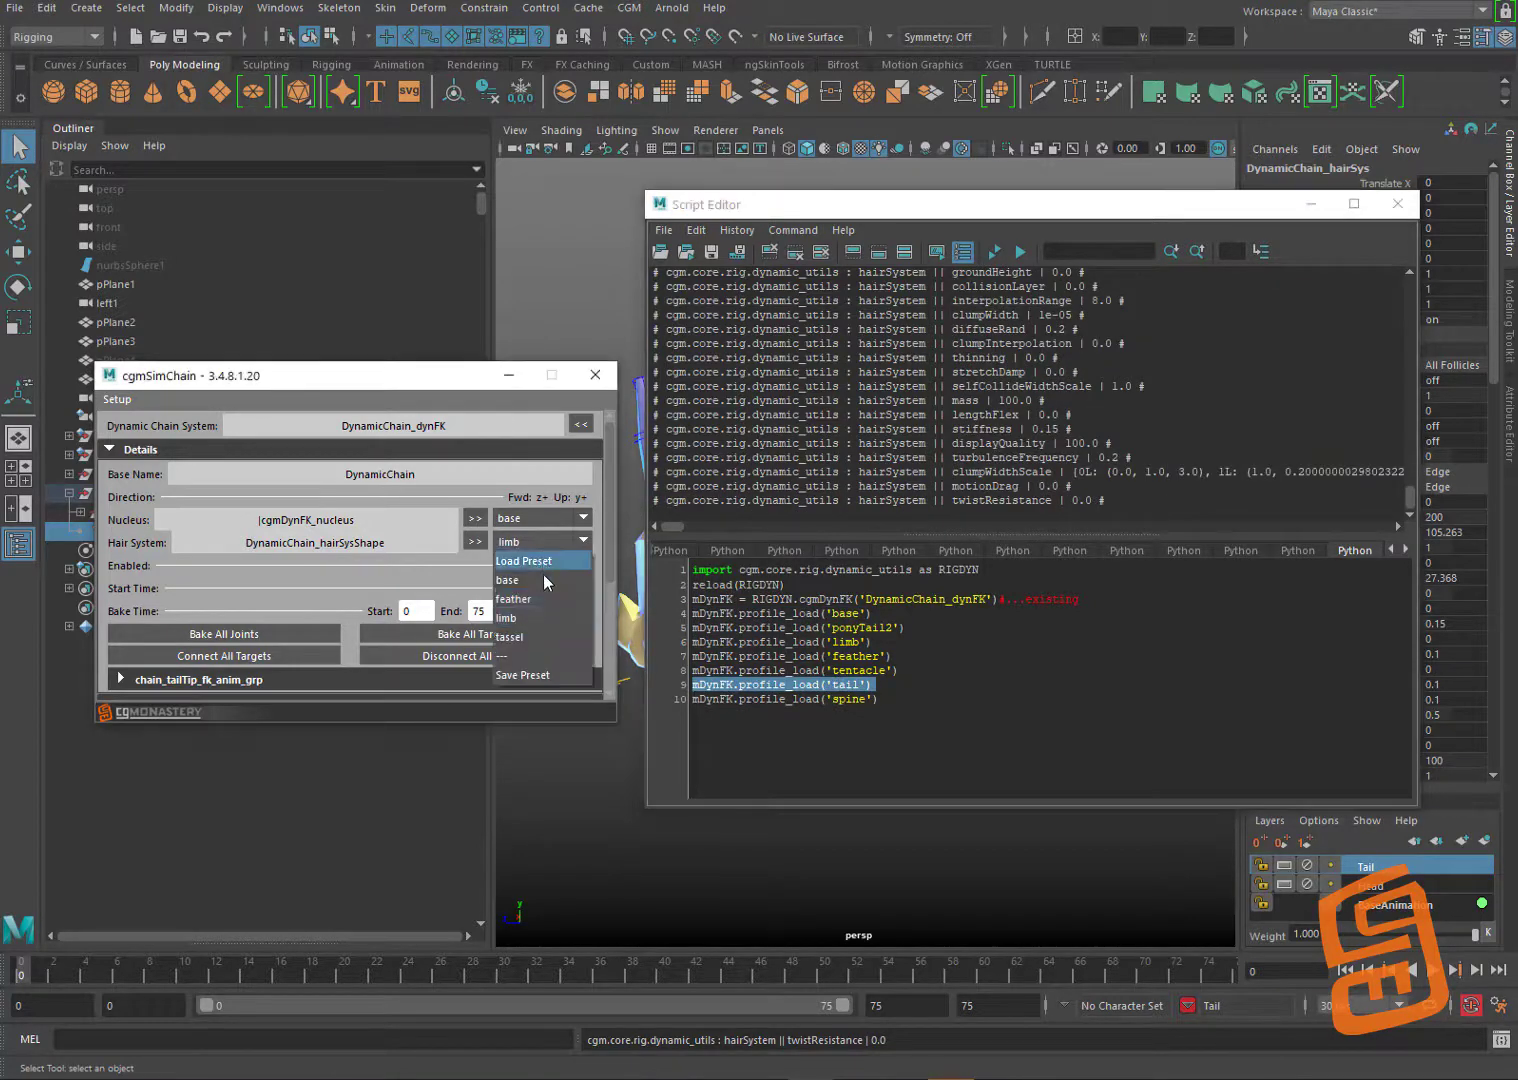
click(561, 670)
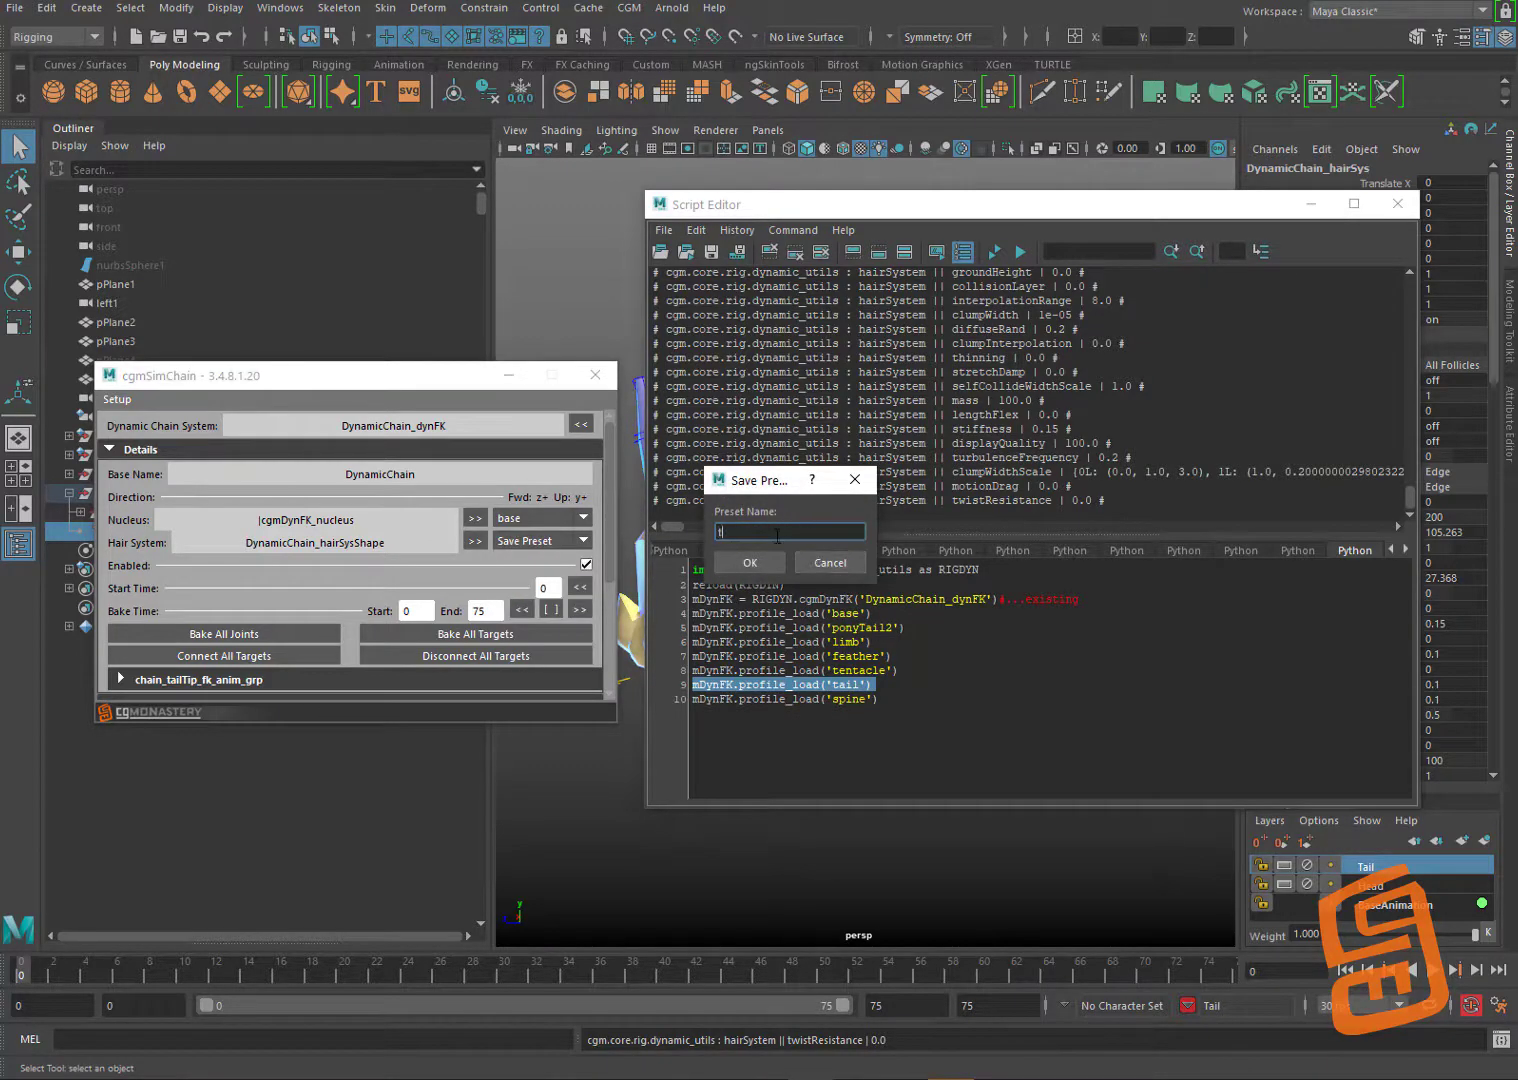
key(Return)
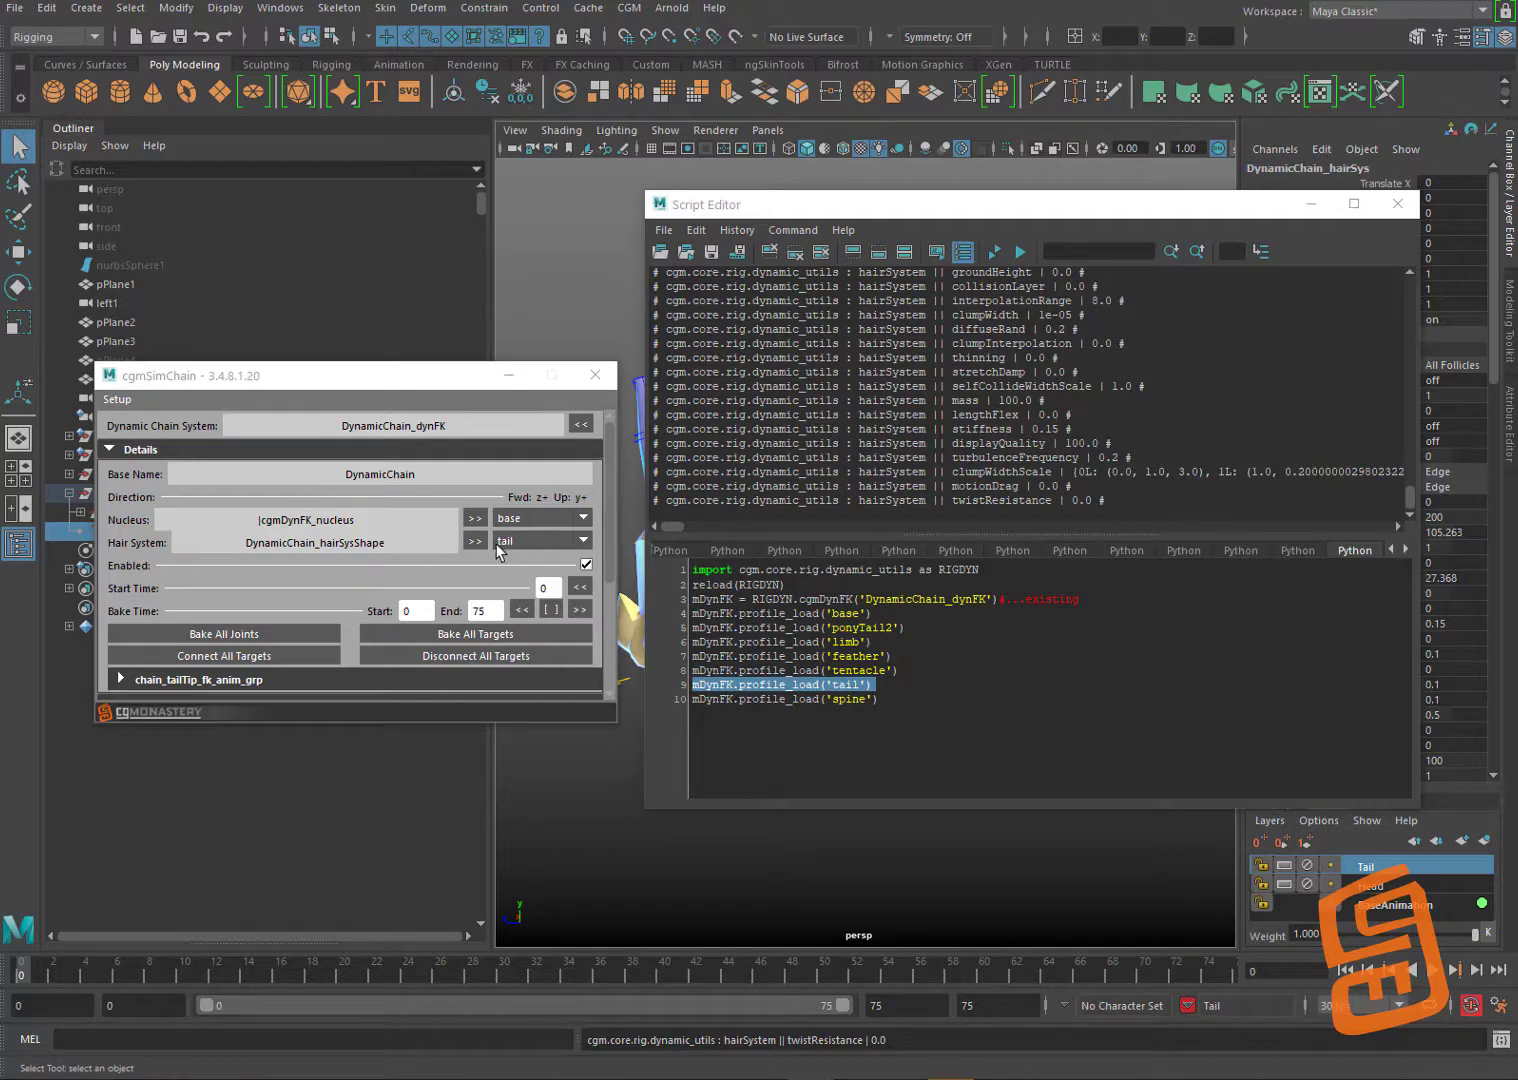
Step: Minimize the Script Editor, play the simulation with the tail settings while checking it from the side, and return to frame 0
click(1305, 210)
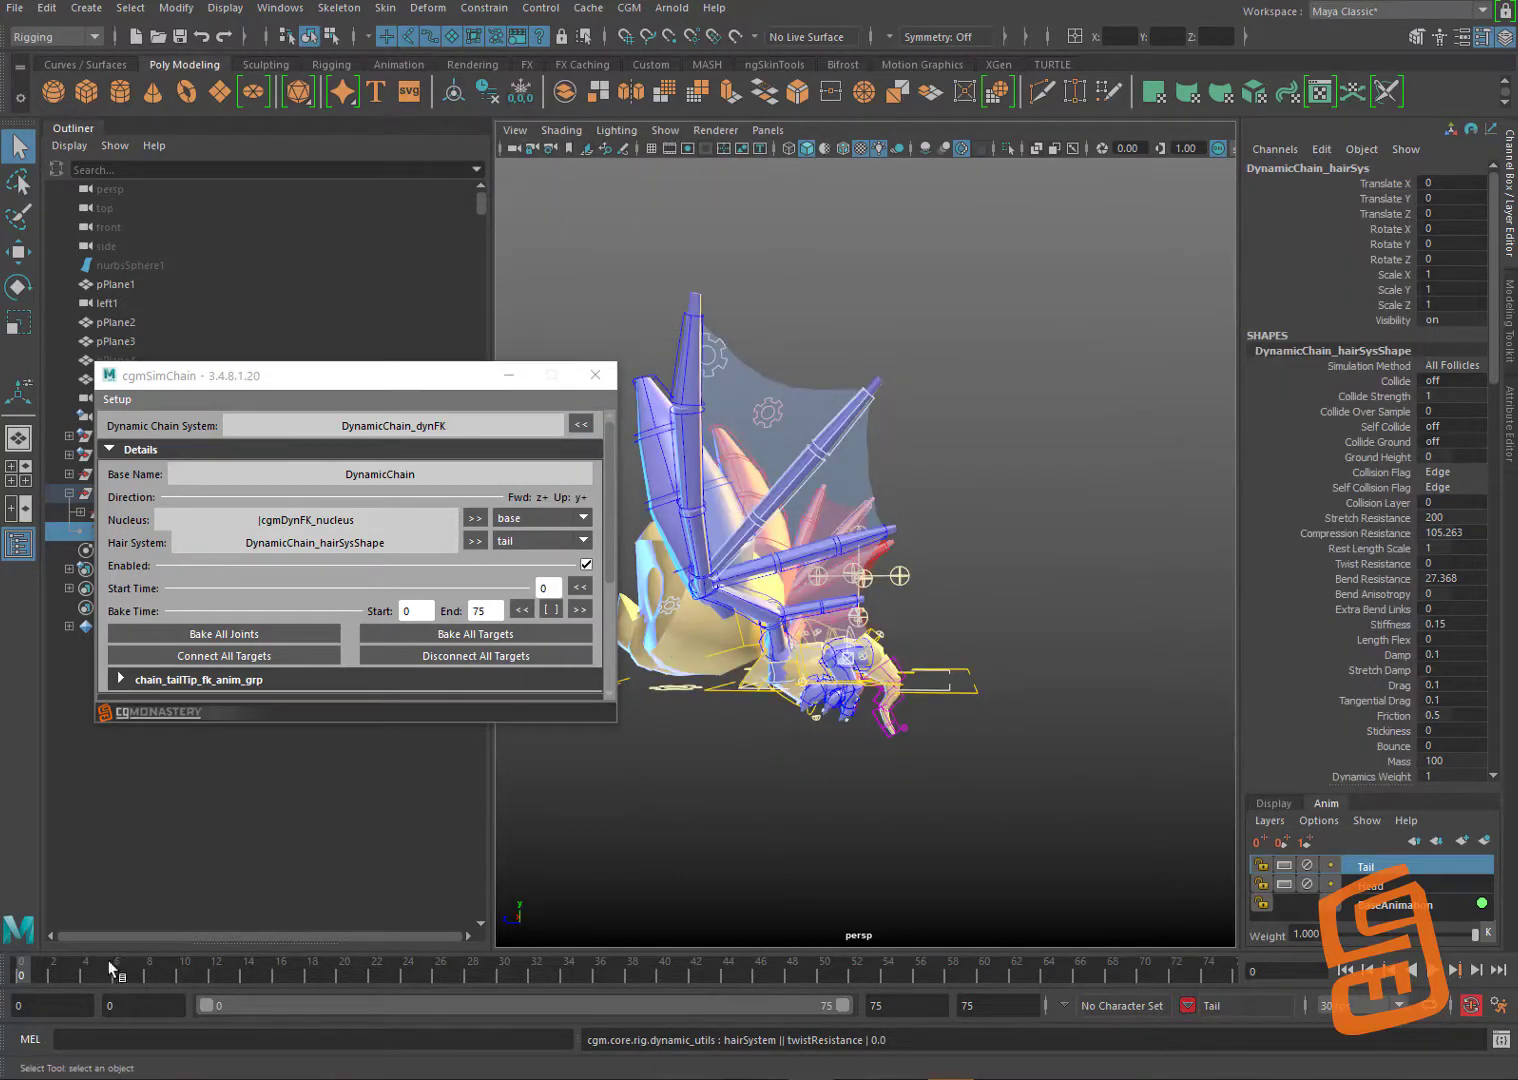
click(1453, 969)
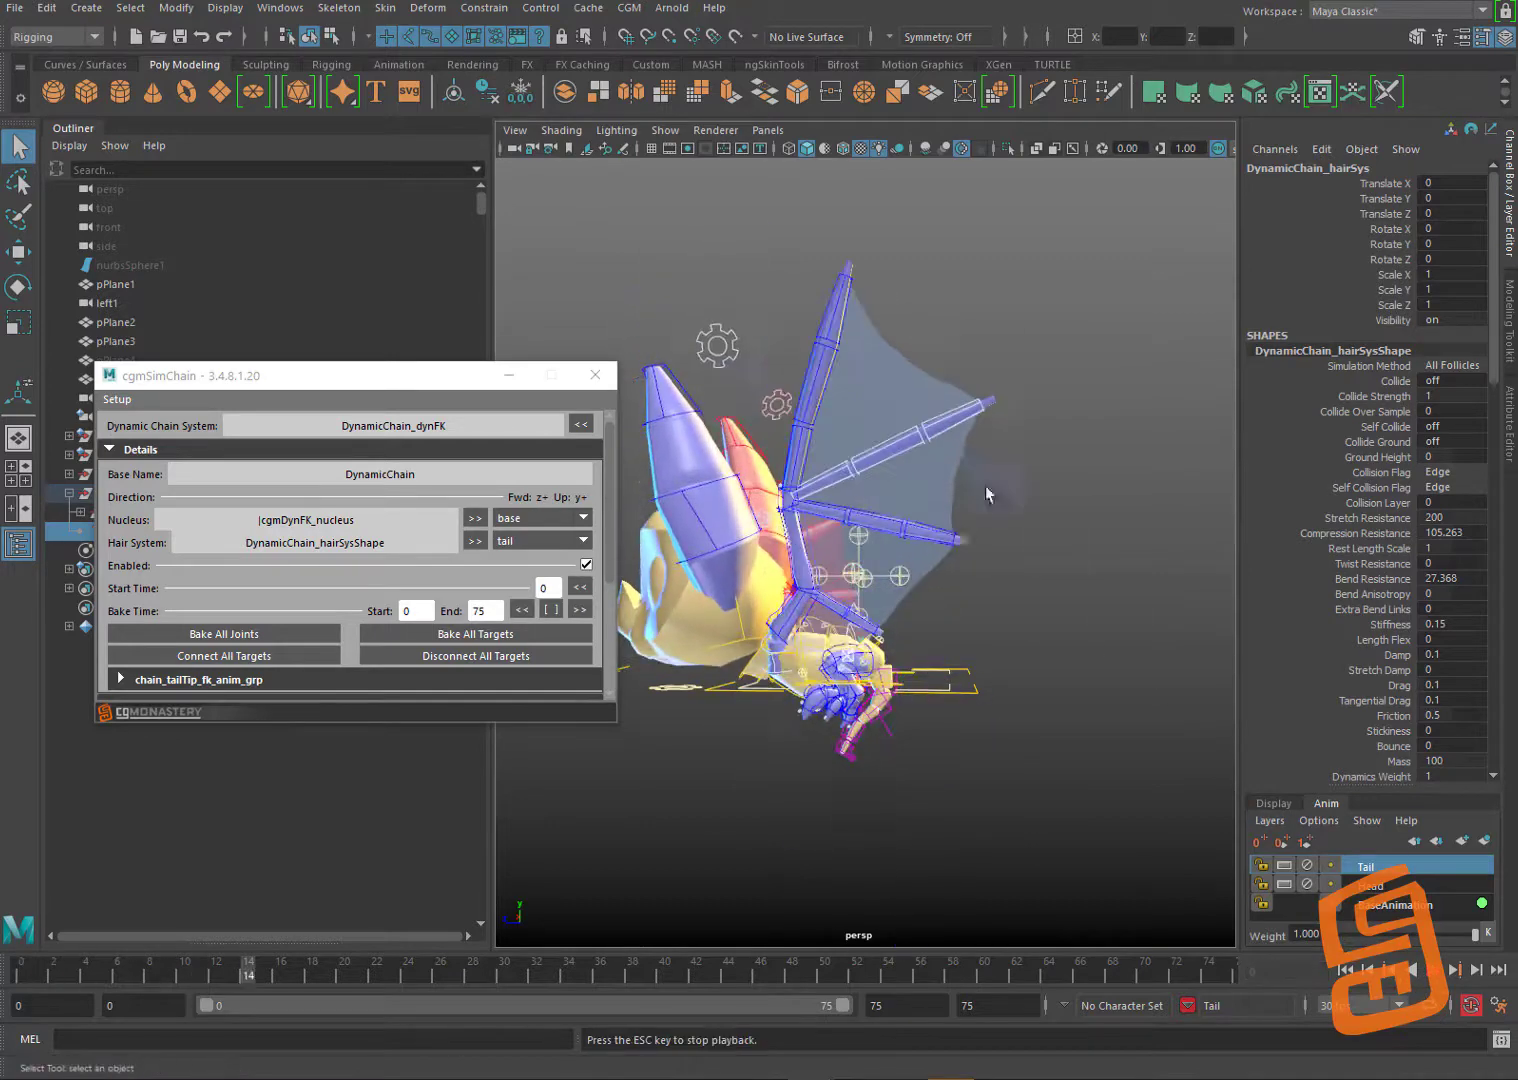
alt+drag(989, 487, 1079, 479)
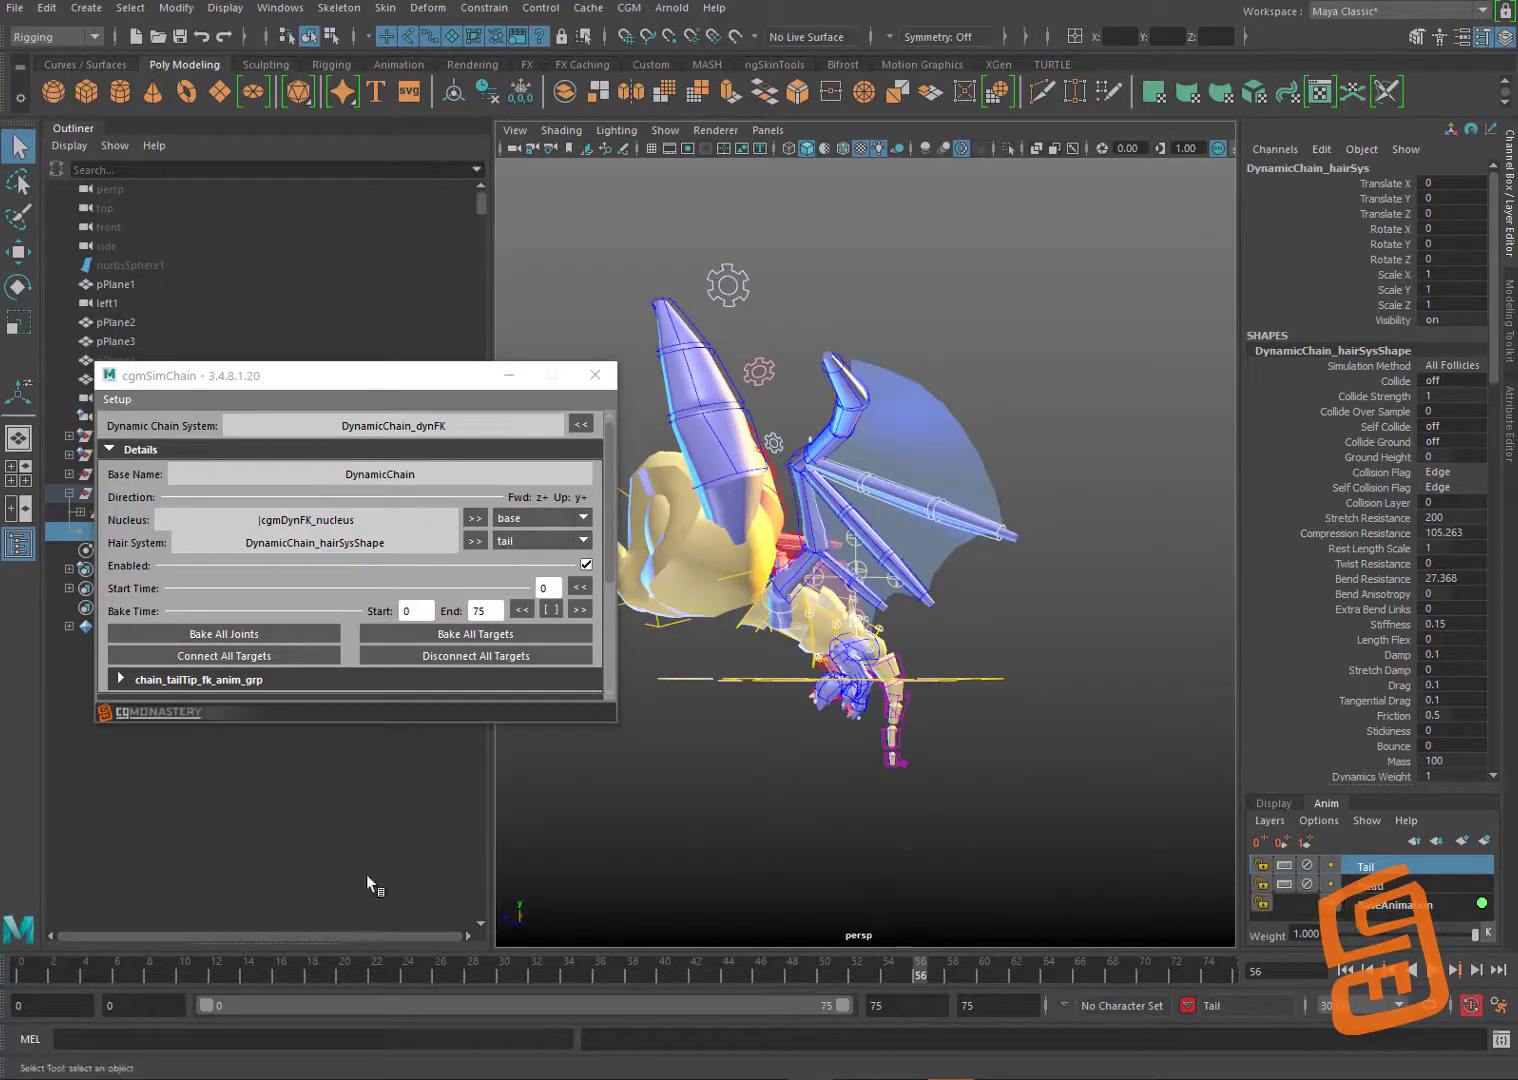
click(39, 971)
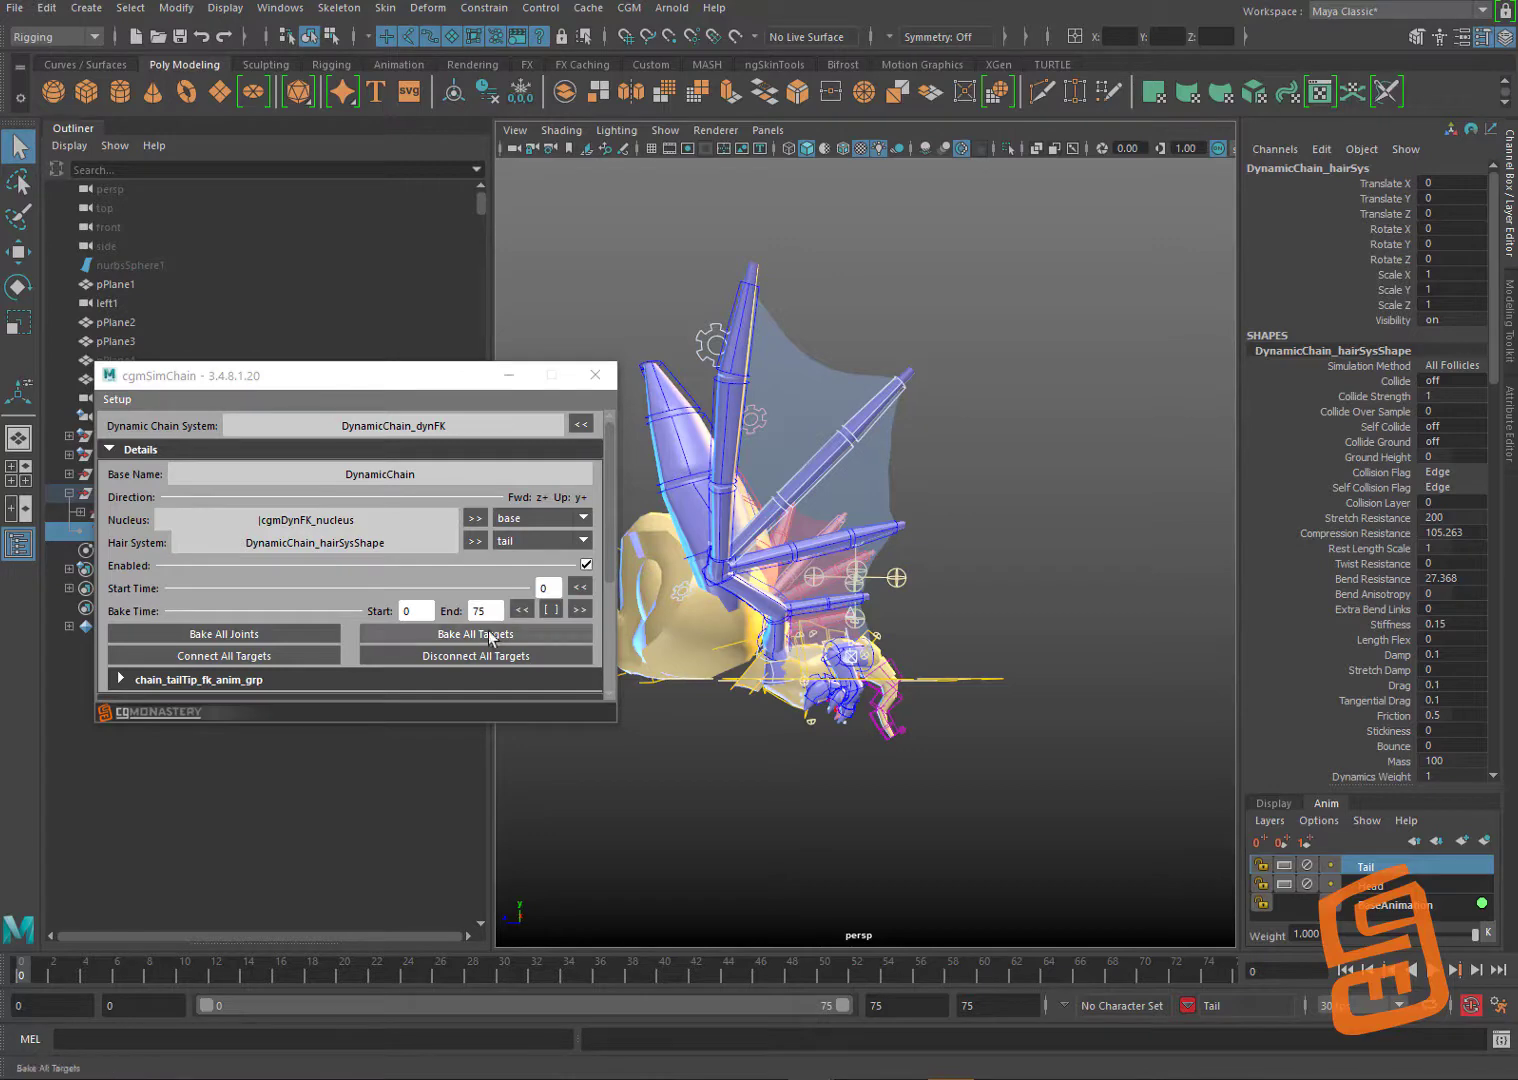
Step: Open the hair system's dynamic properties and move the last Attraction Scale point to position 0.878, value 0.220
drag(249, 381, 333, 363)
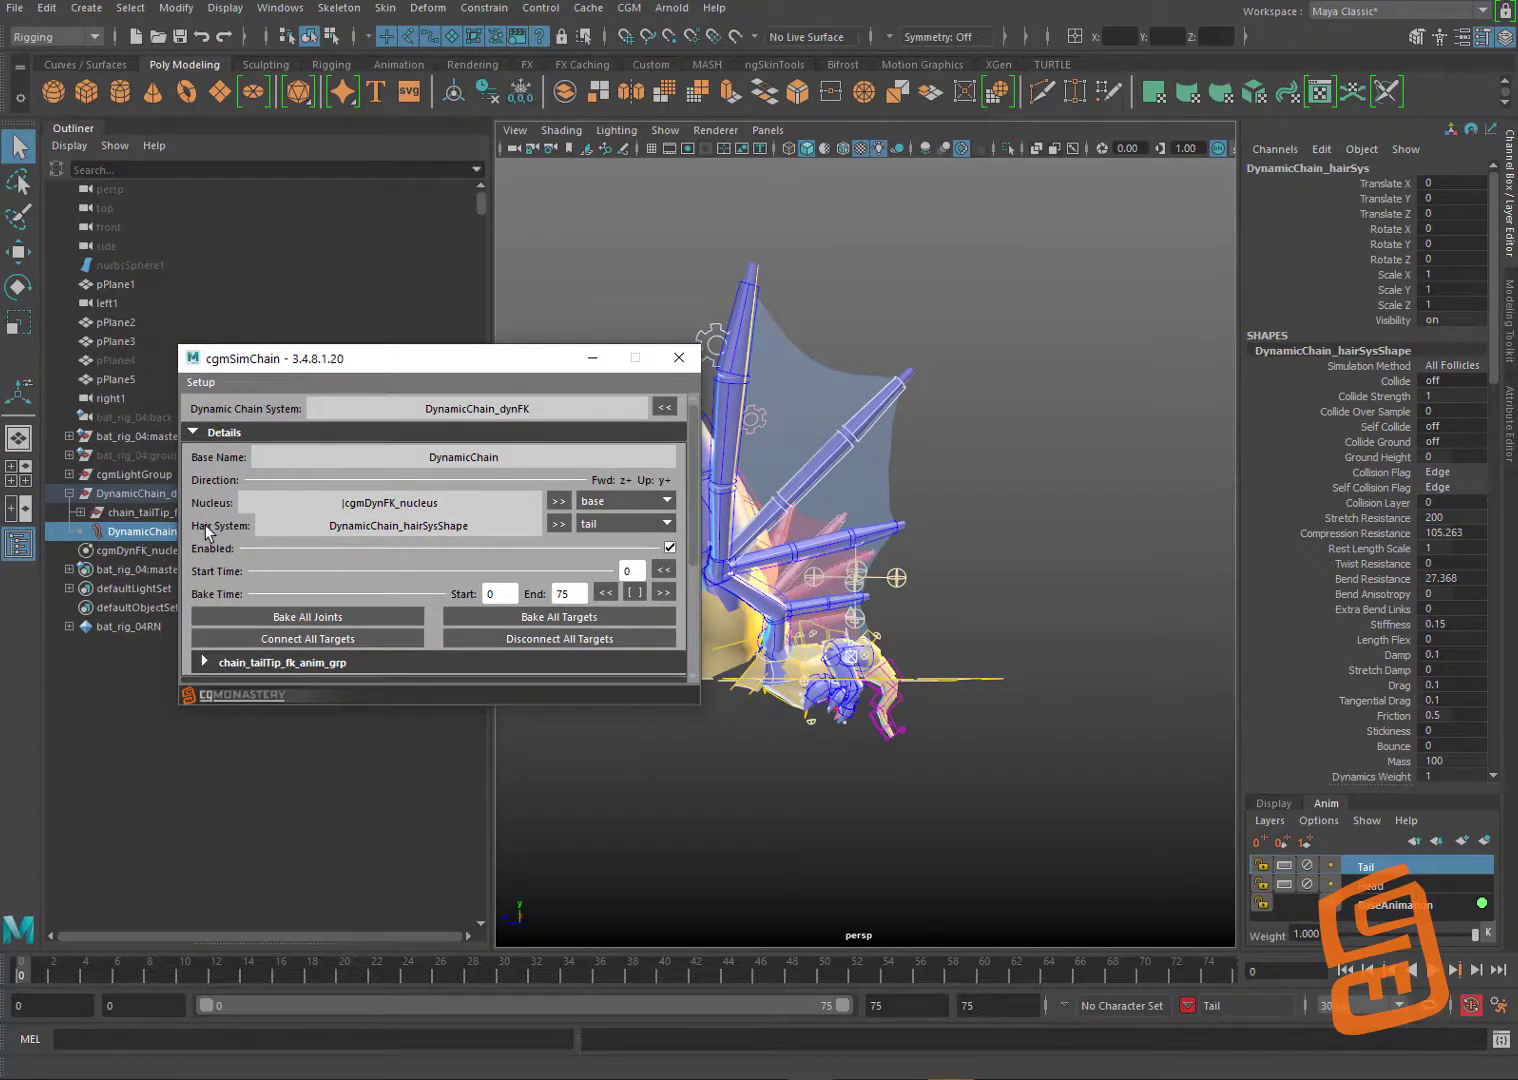
key(ctrl+a)
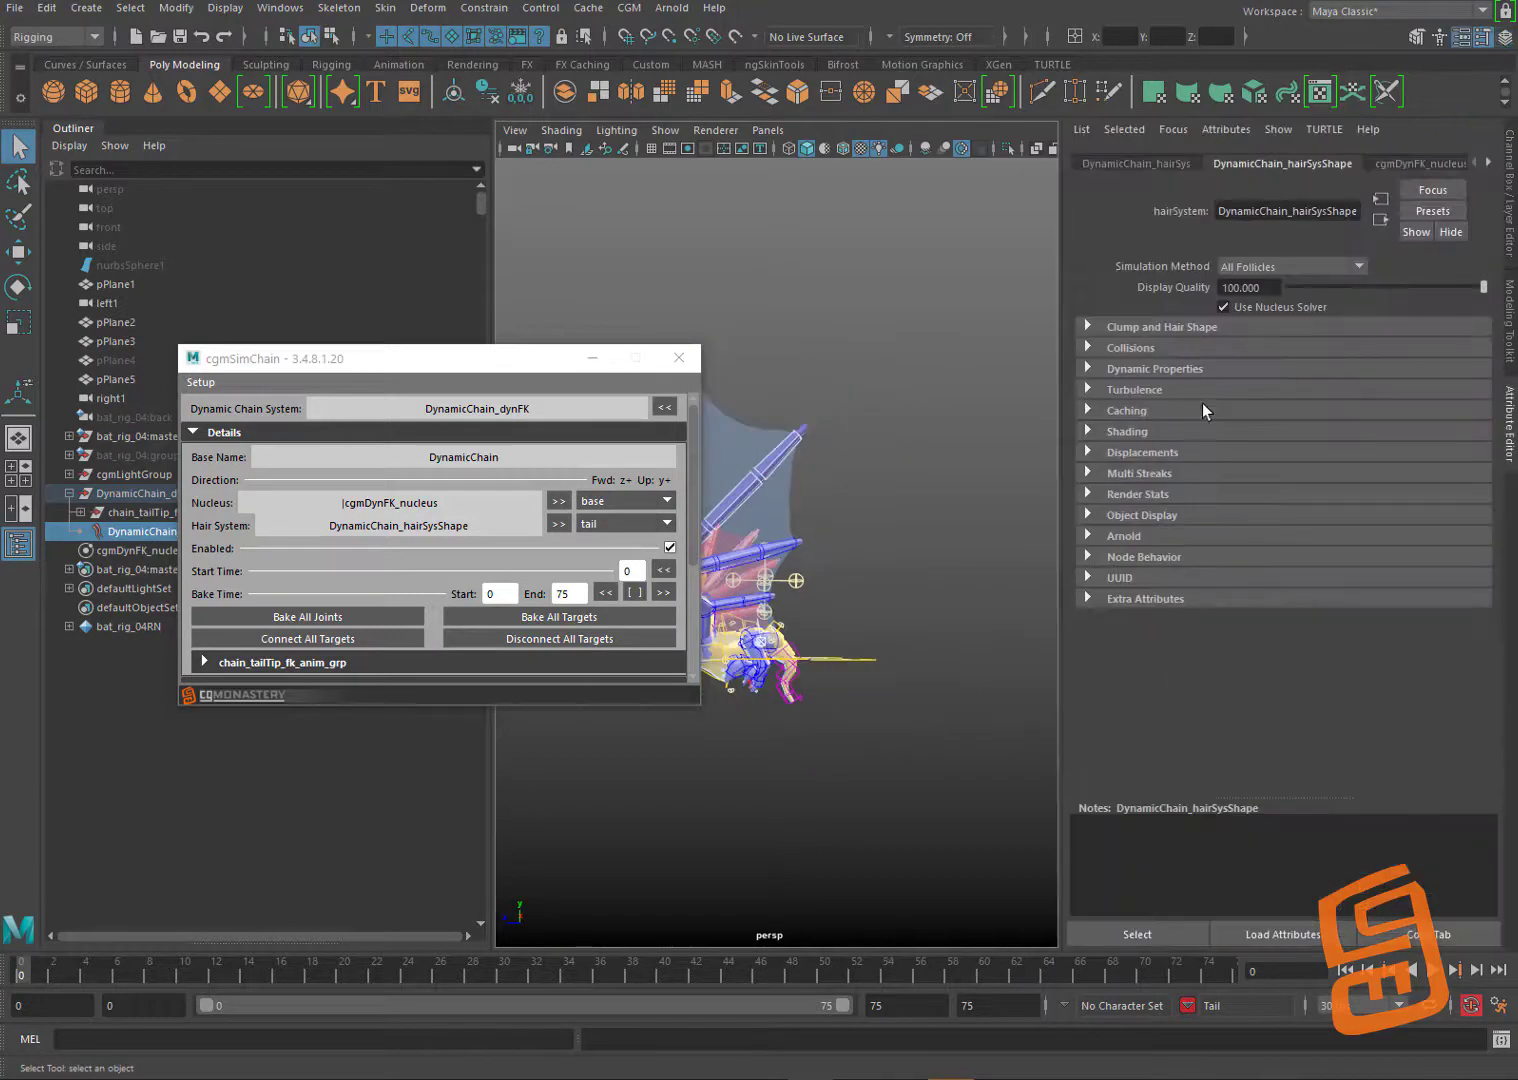
click(1167, 369)
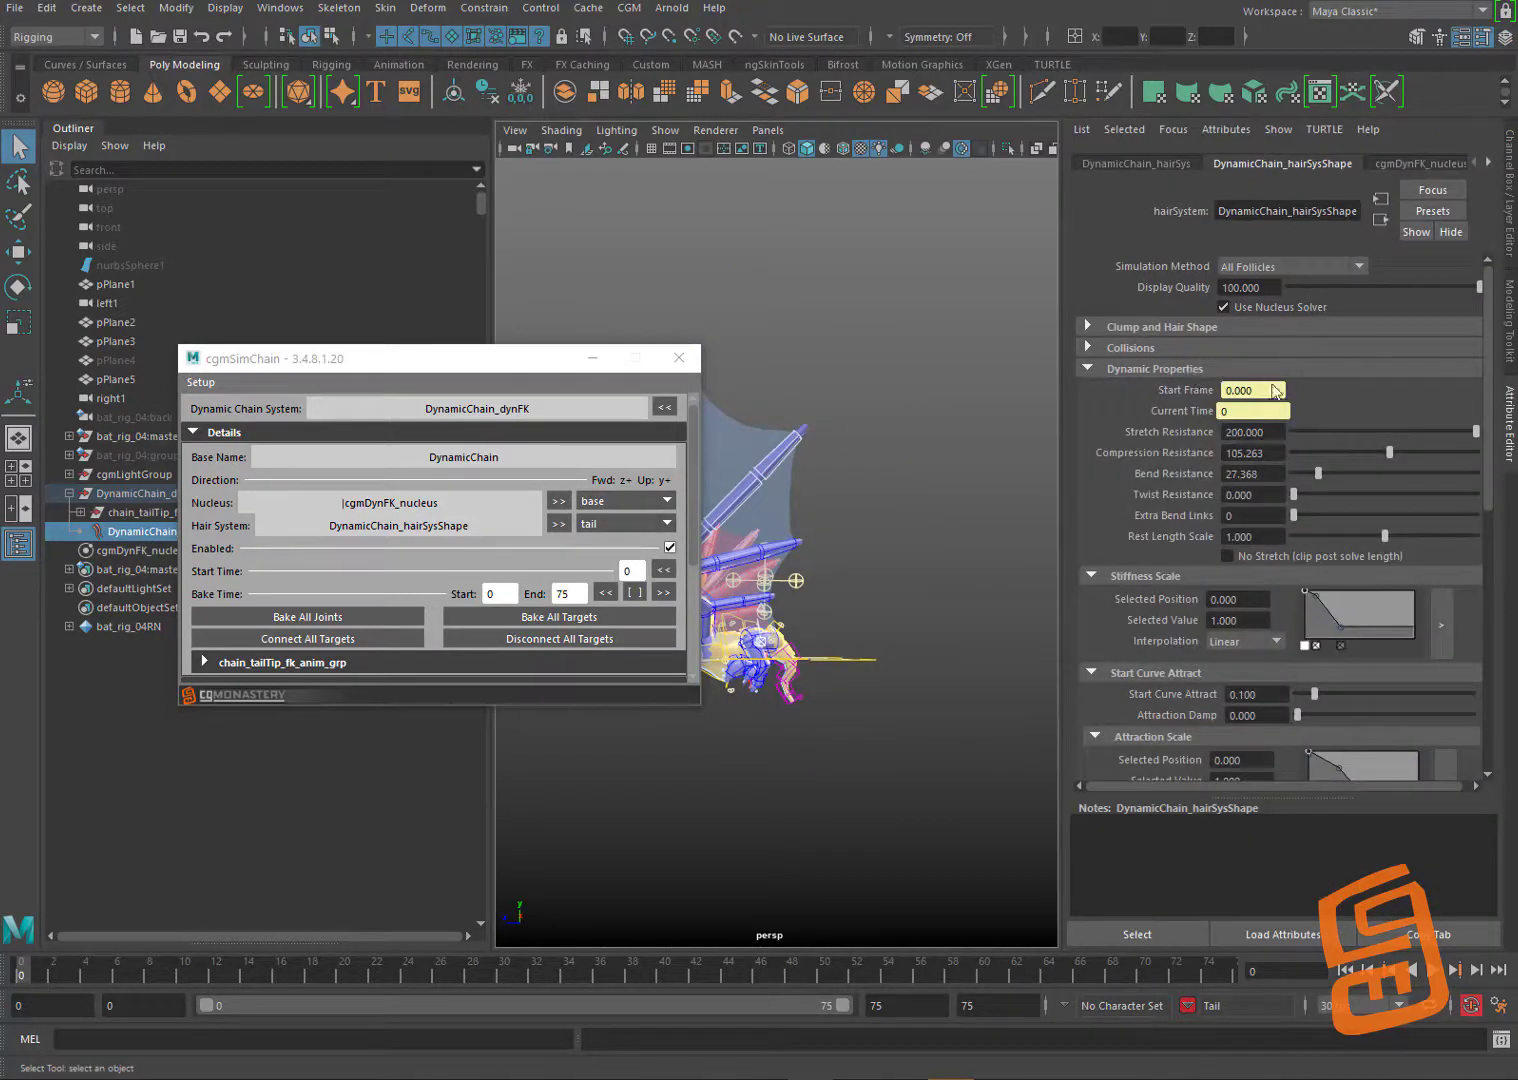
drag(1488, 407, 1497, 555)
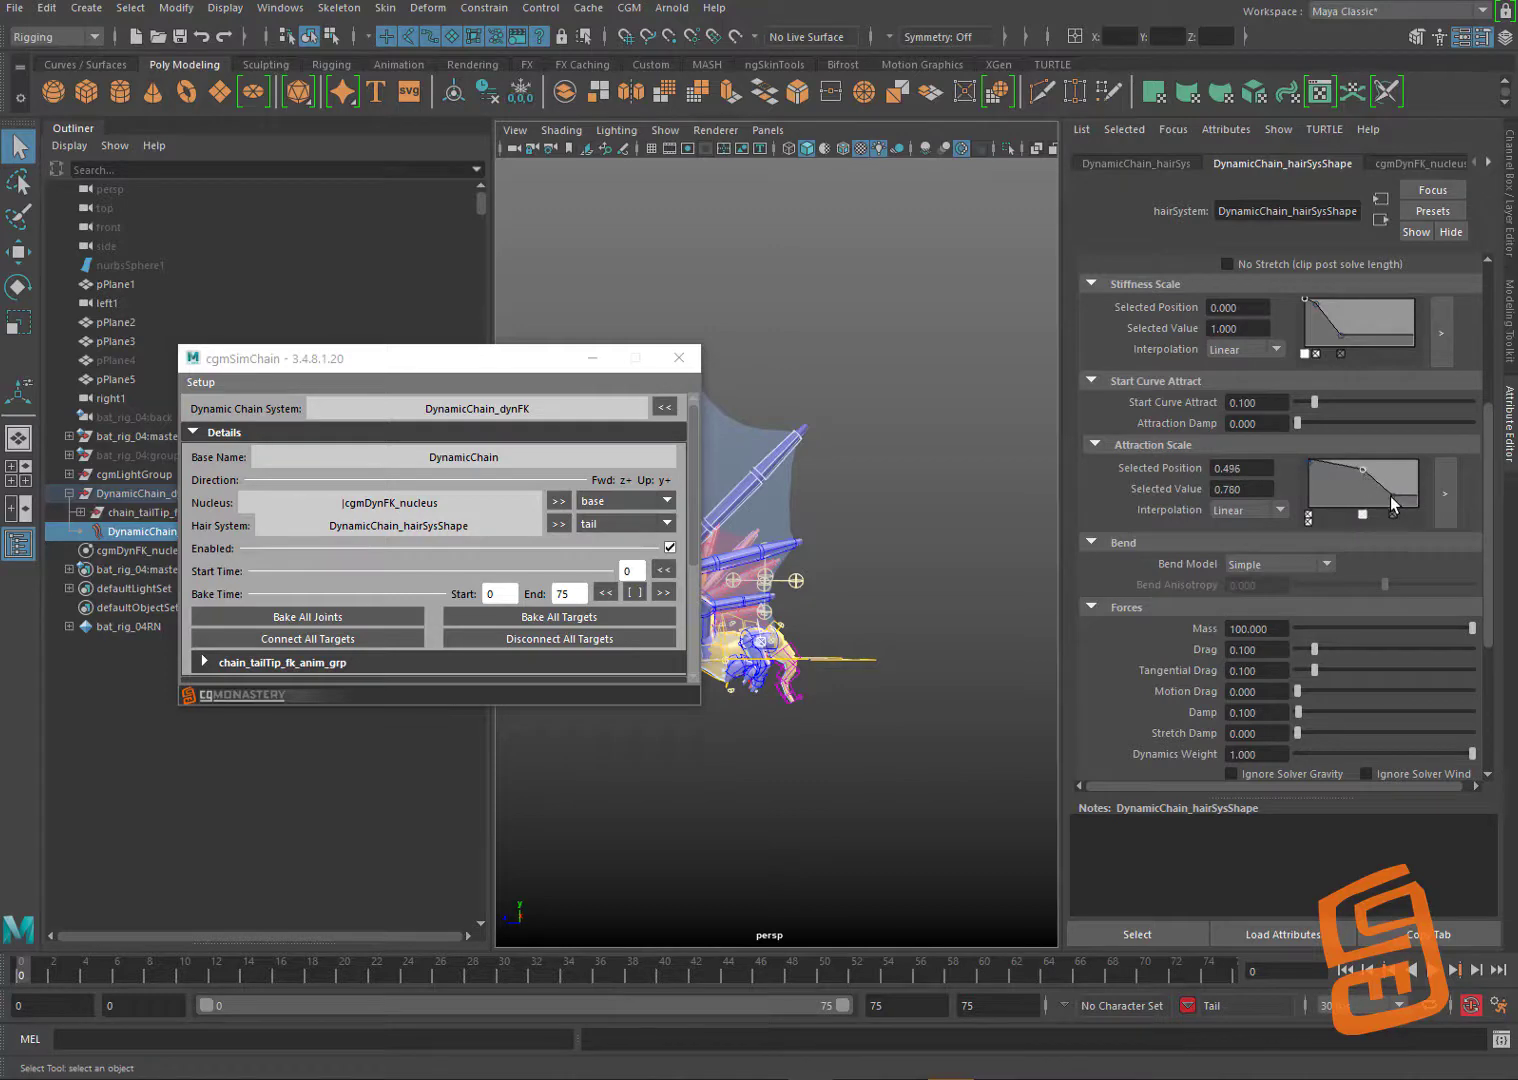
drag(1390, 496, 1404, 498)
Step: With the simulation playing, set Start Curve Attract to 1.000 and reshape the Attraction Scale curve, moving its last point to position 0.800
click(1434, 970)
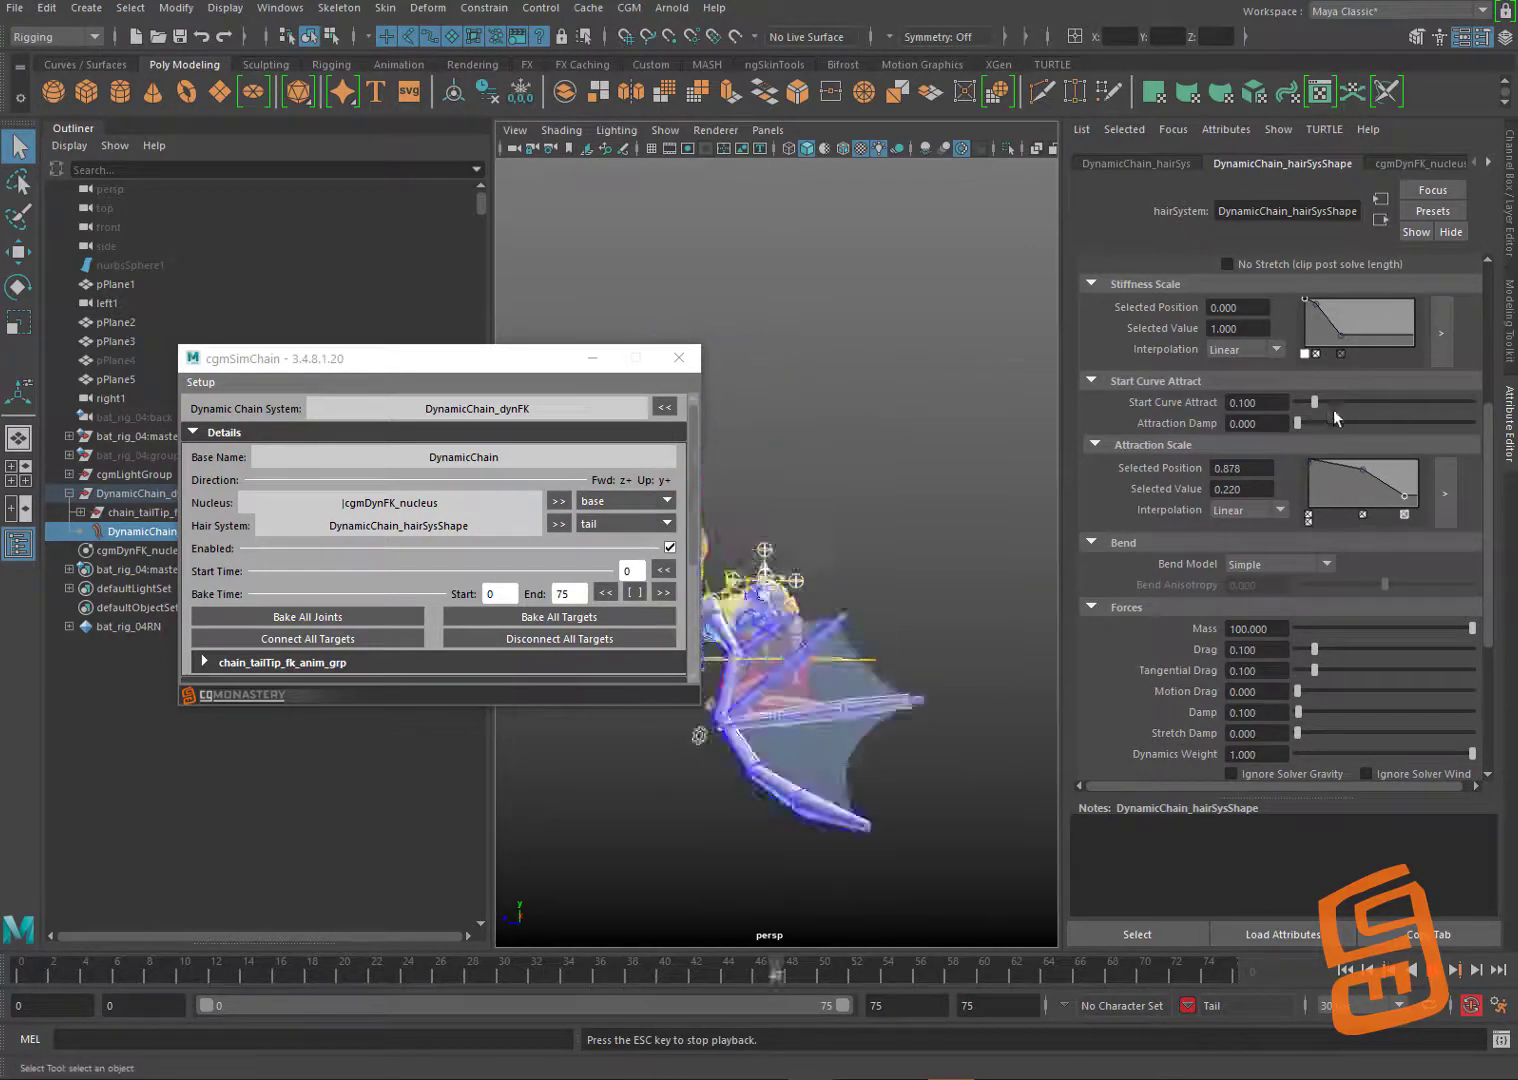
drag(1333, 409, 1471, 393)
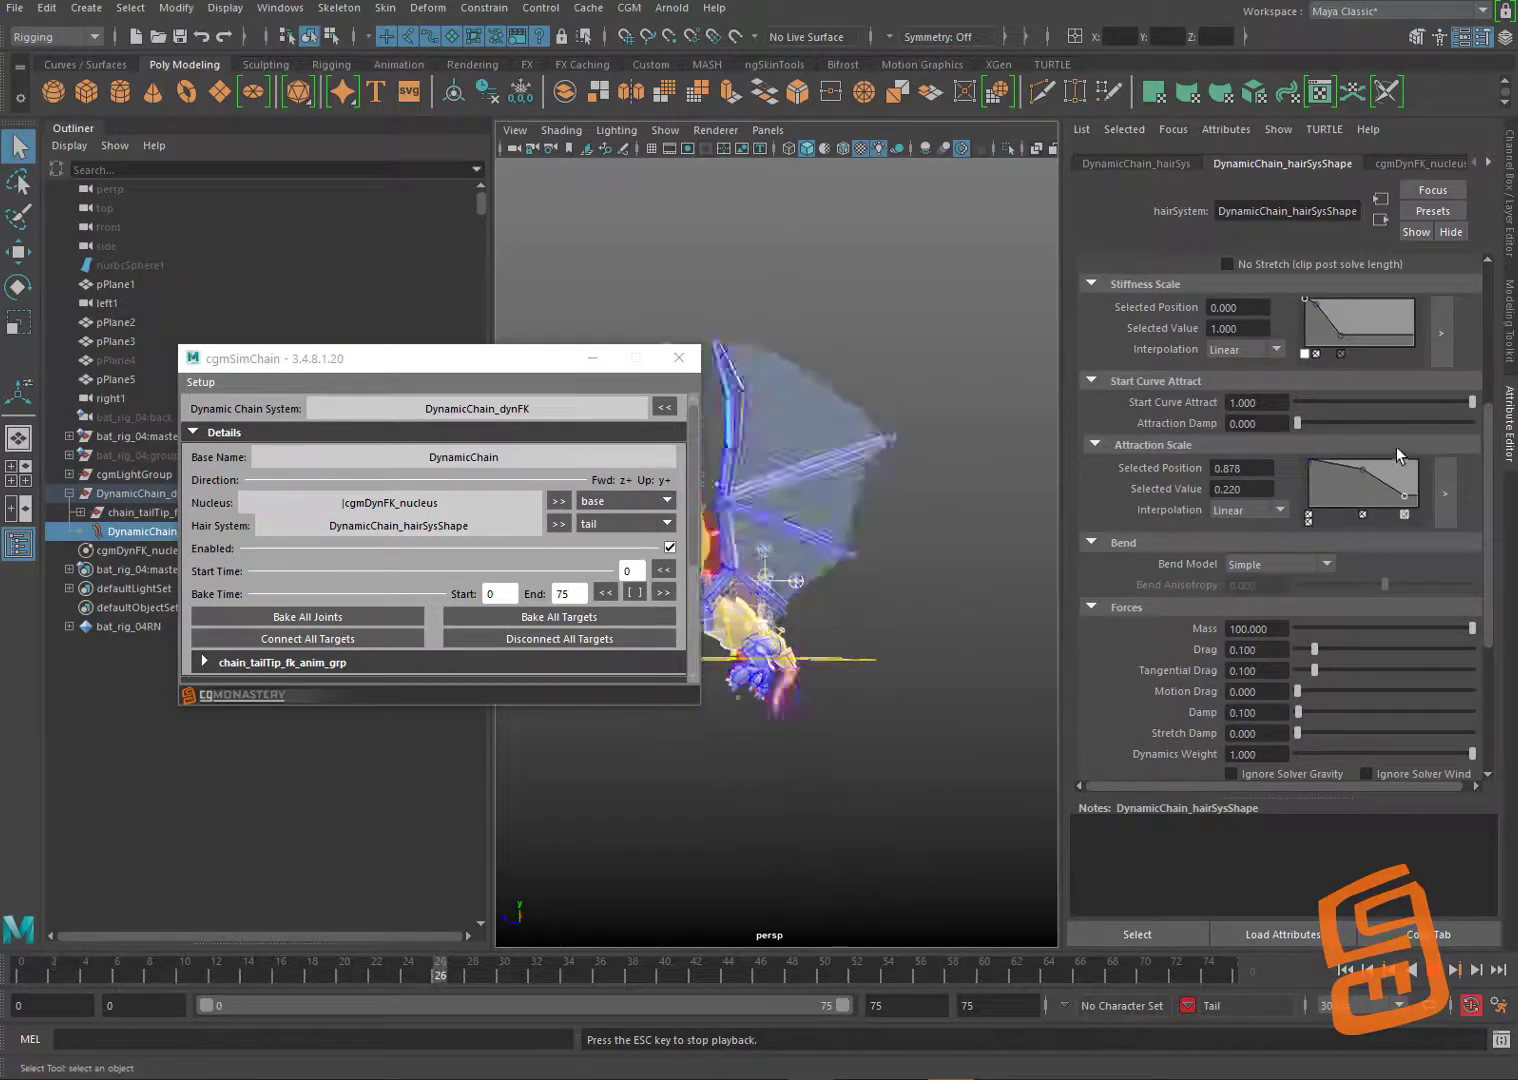
click(1358, 484)
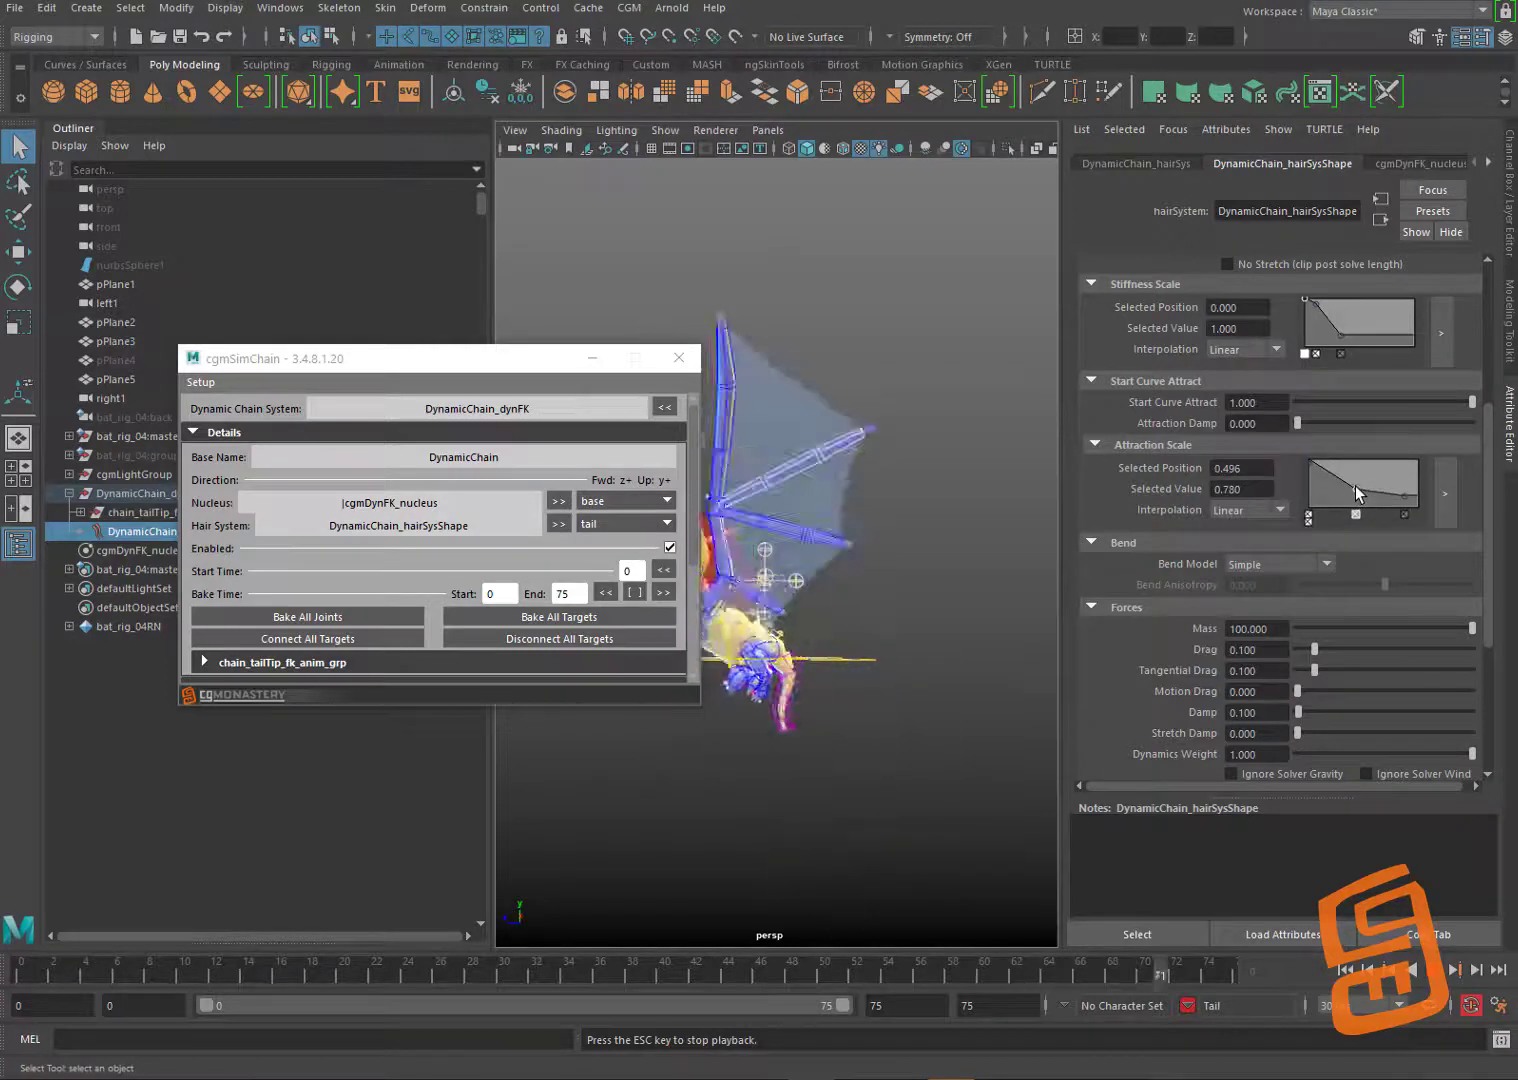
drag(1354, 484, 1394, 493)
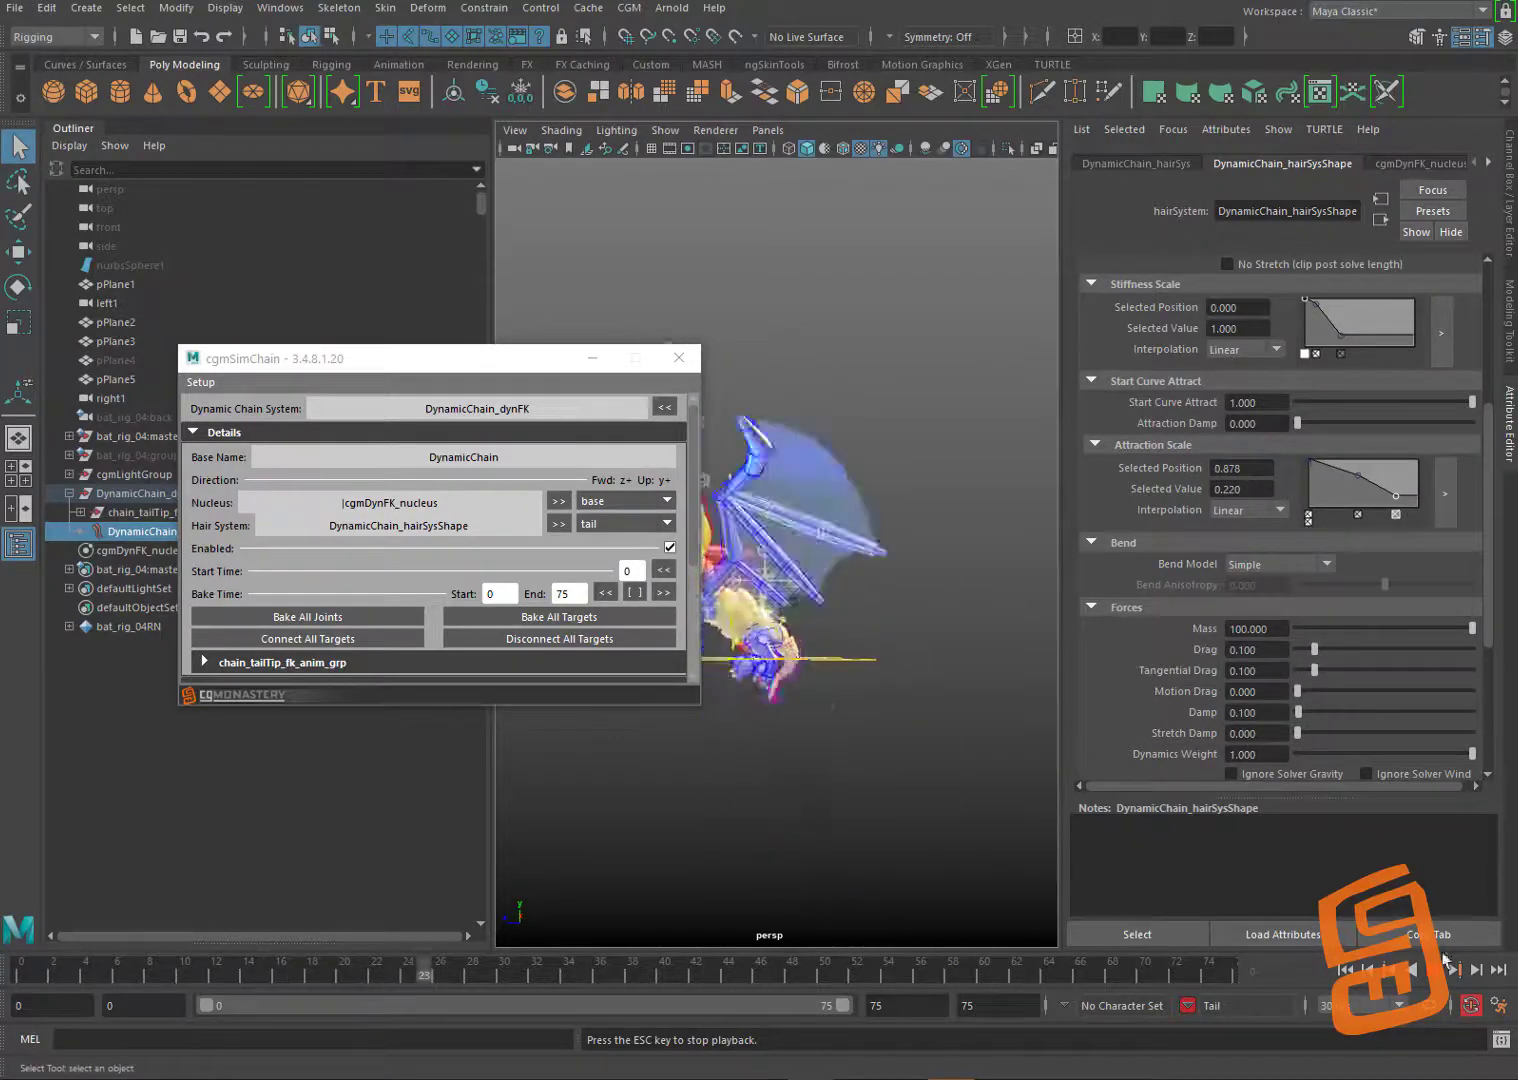
Step: Examine the bat's tail from several angles, return to frame 0 and replay the simulation
alt+drag(850, 472, 928, 522)
alt+right_drag(928, 522, 878, 502)
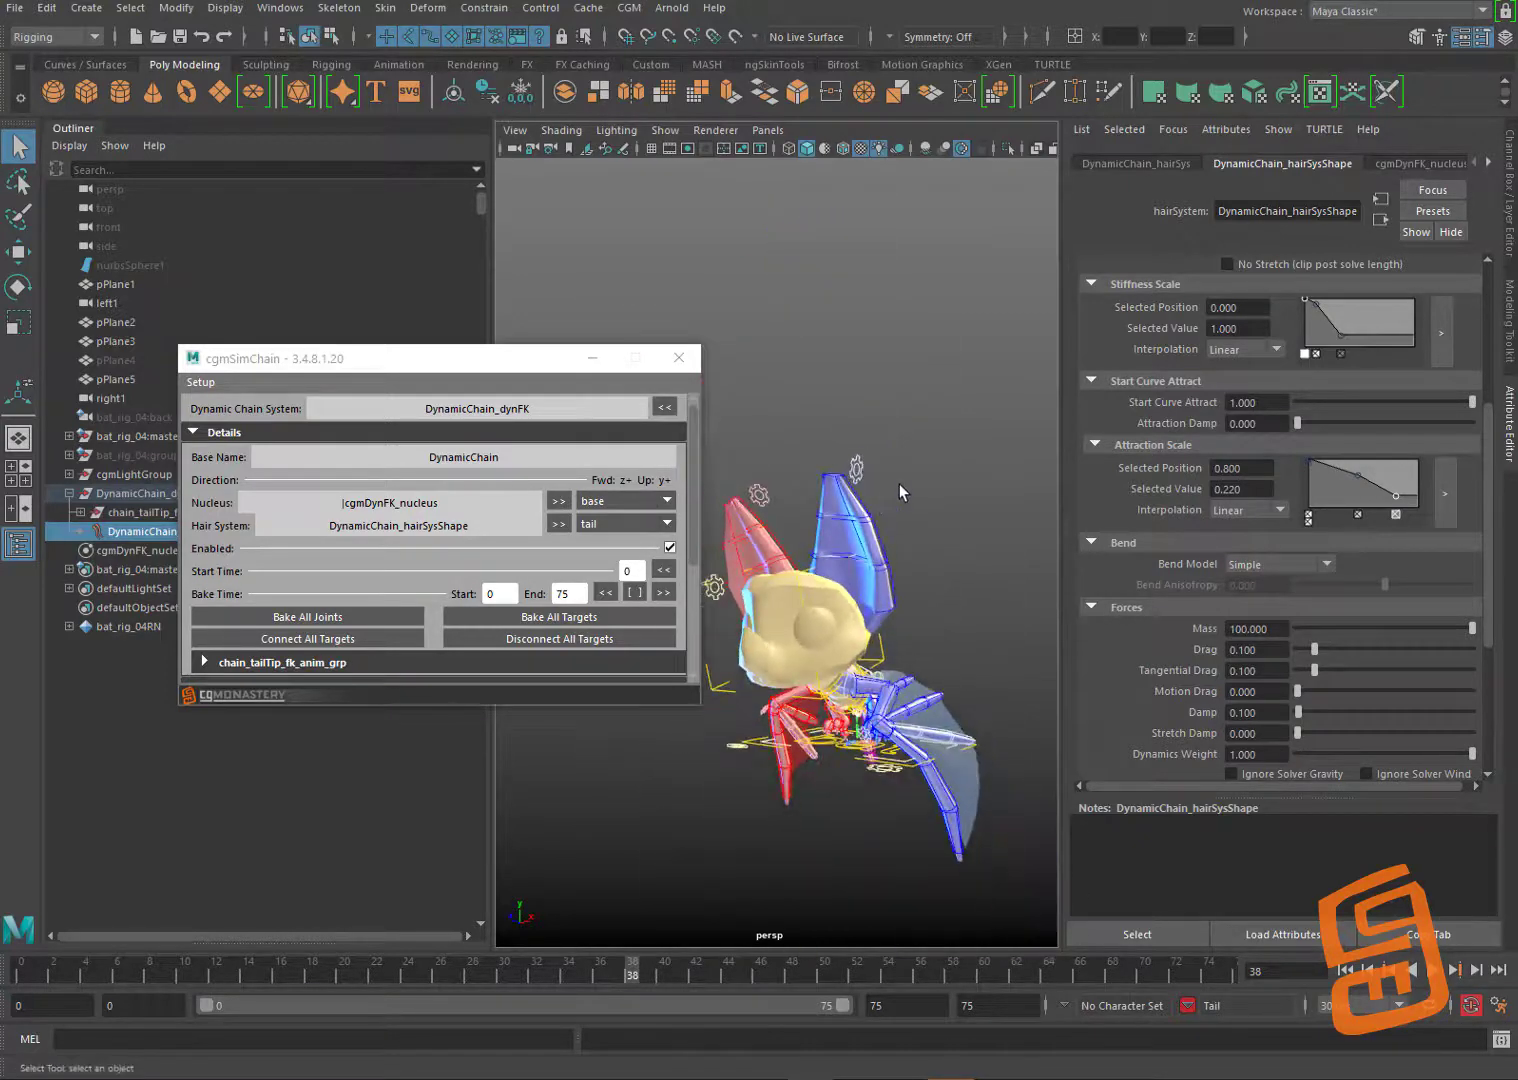
alt+drag(907, 487, 832, 641)
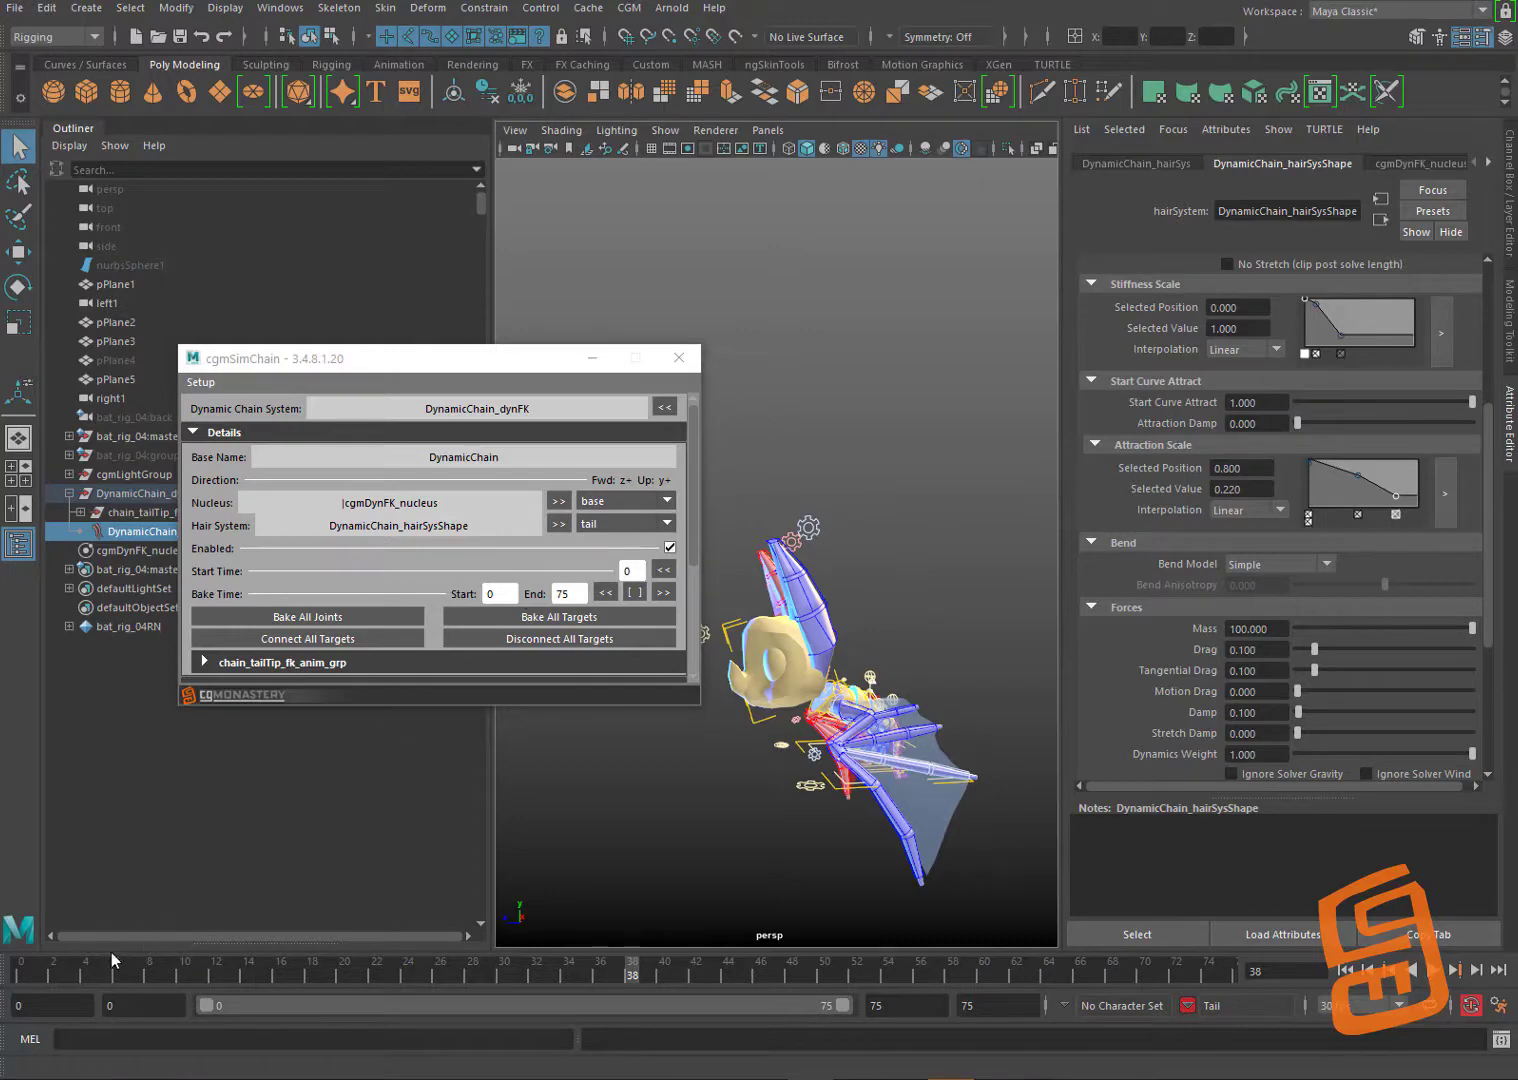
drag(49, 970, 18, 970)
alt+drag(838, 567, 845, 425)
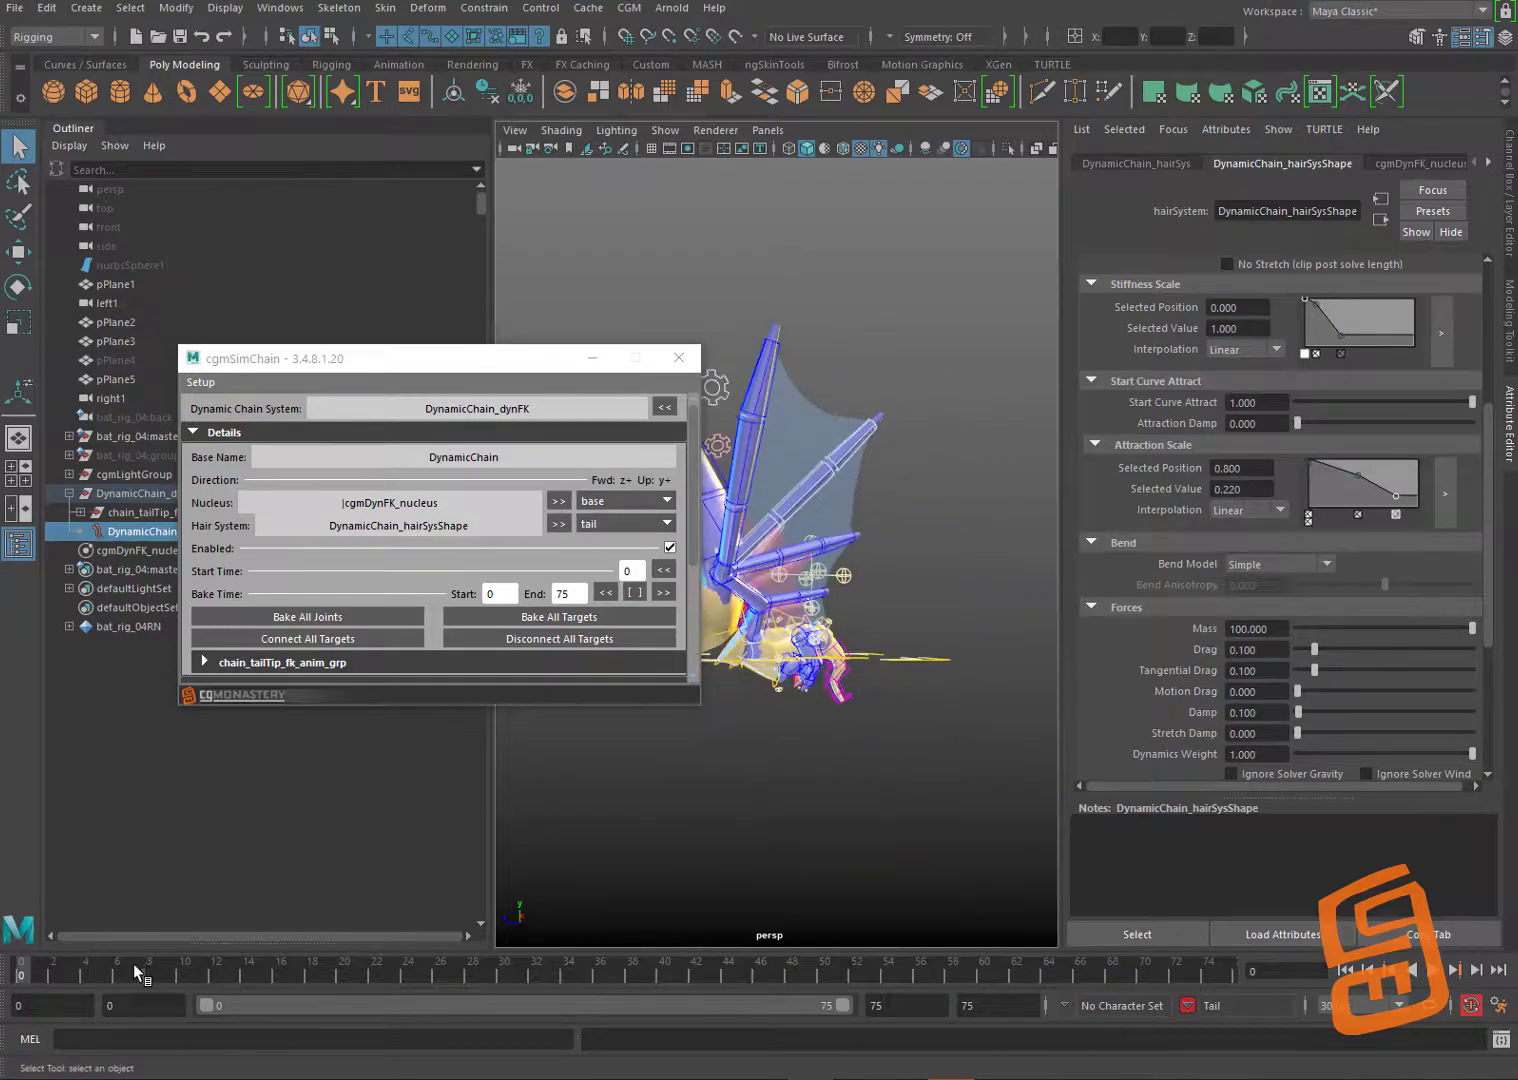
key(alt+v)
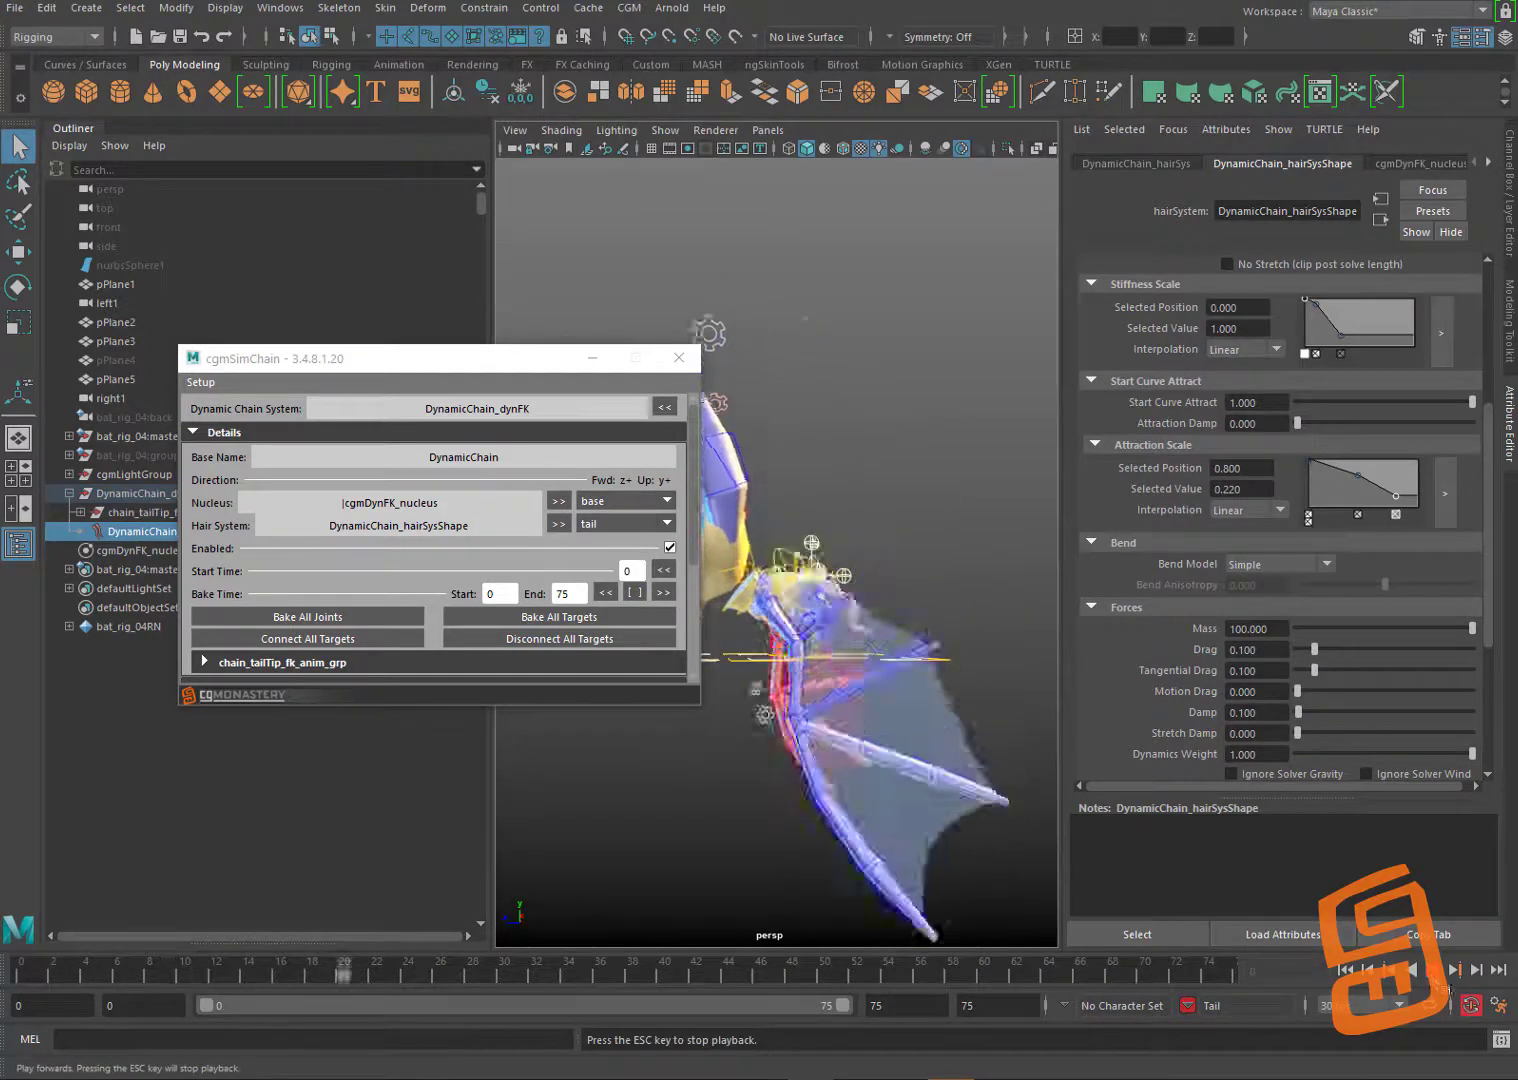
Step: Reshape the Attraction Scale curve with a middle point at 0.357, value 0.360, and an end point at 0.809, value 0.040, and replay the simulation
click(1348, 489)
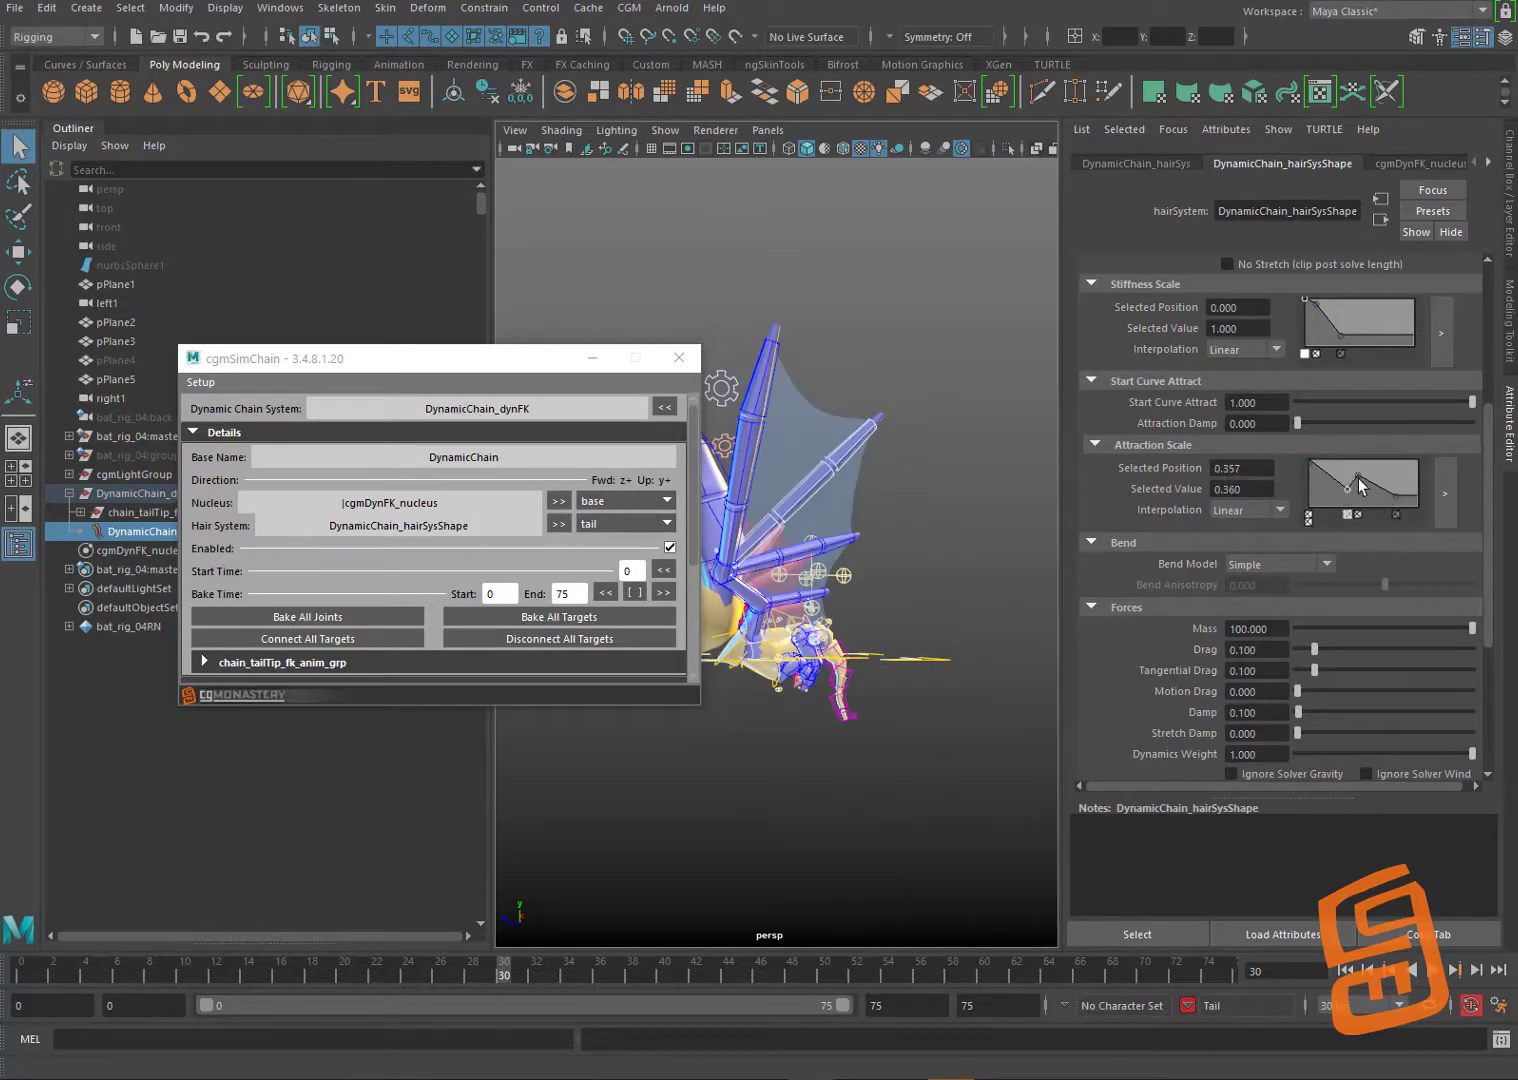
drag(1358, 476, 1361, 489)
click(1434, 970)
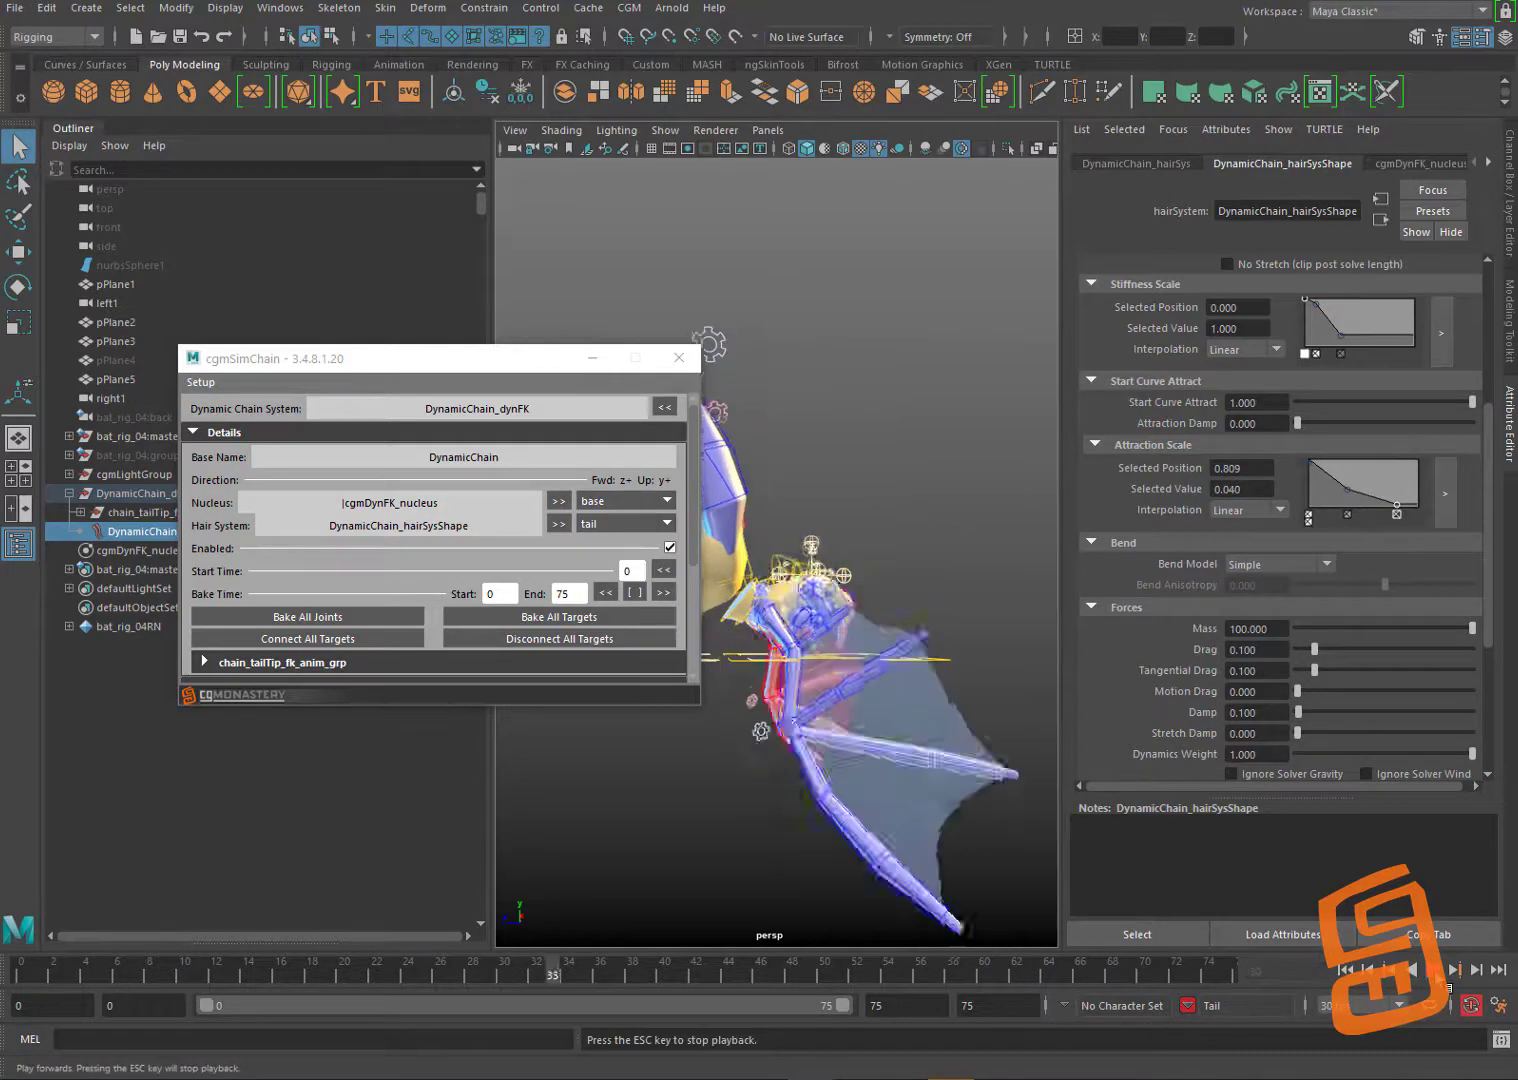
click(1434, 970)
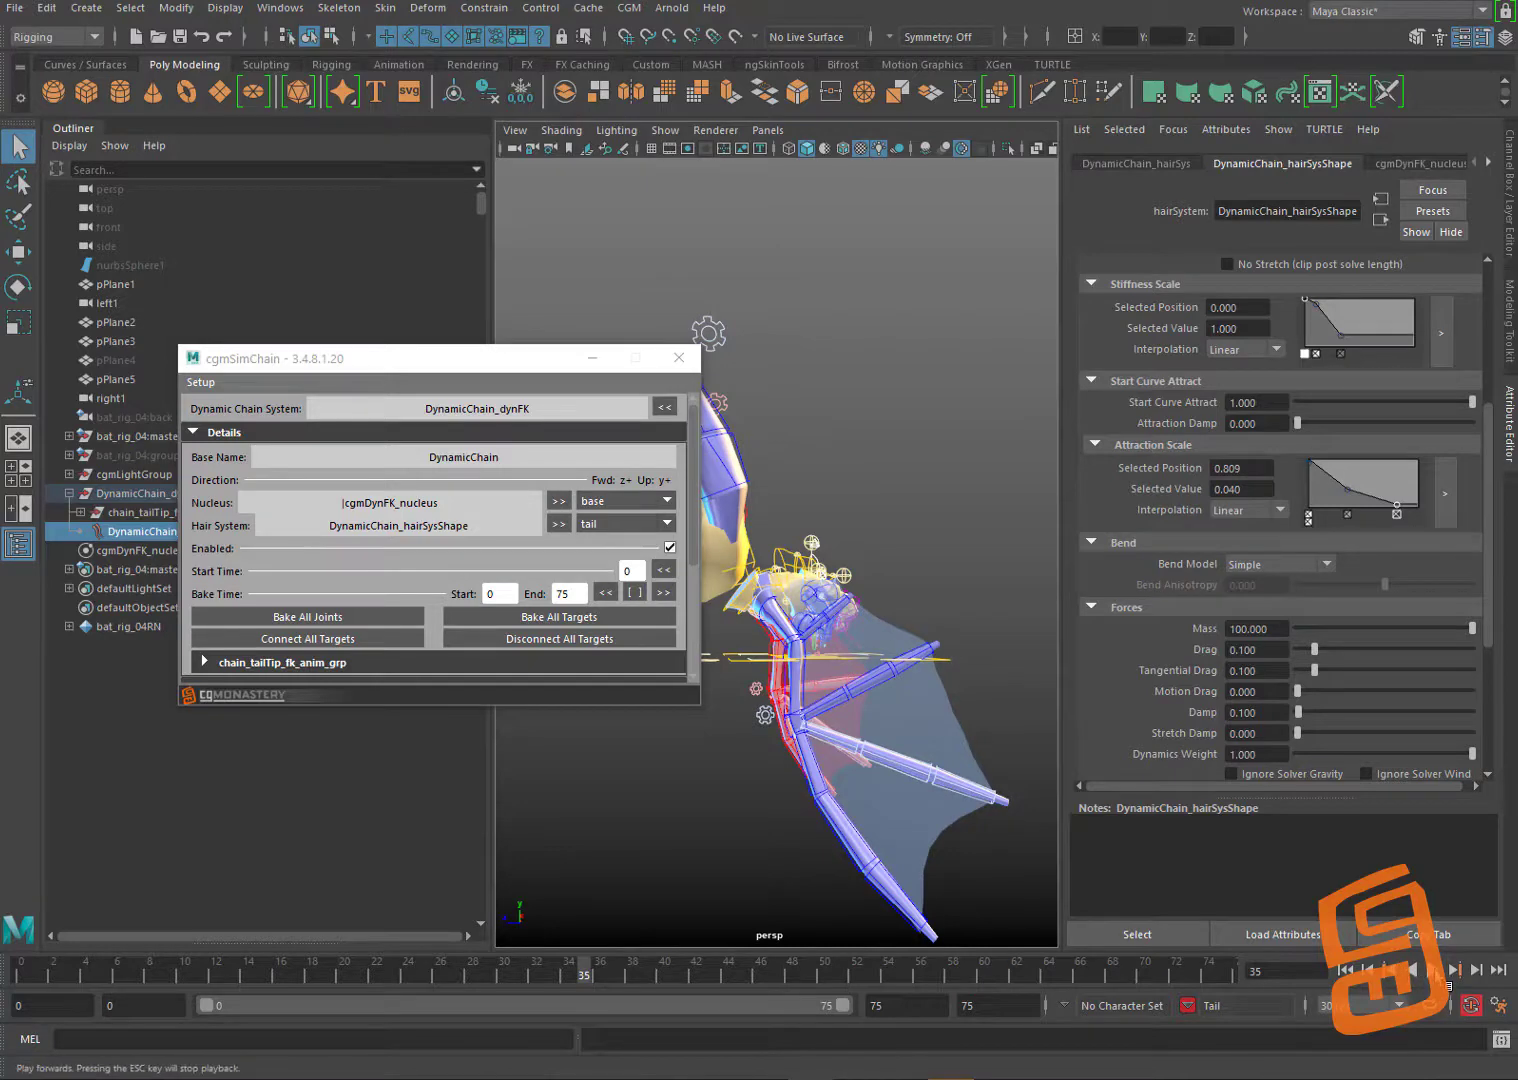
click(1434, 970)
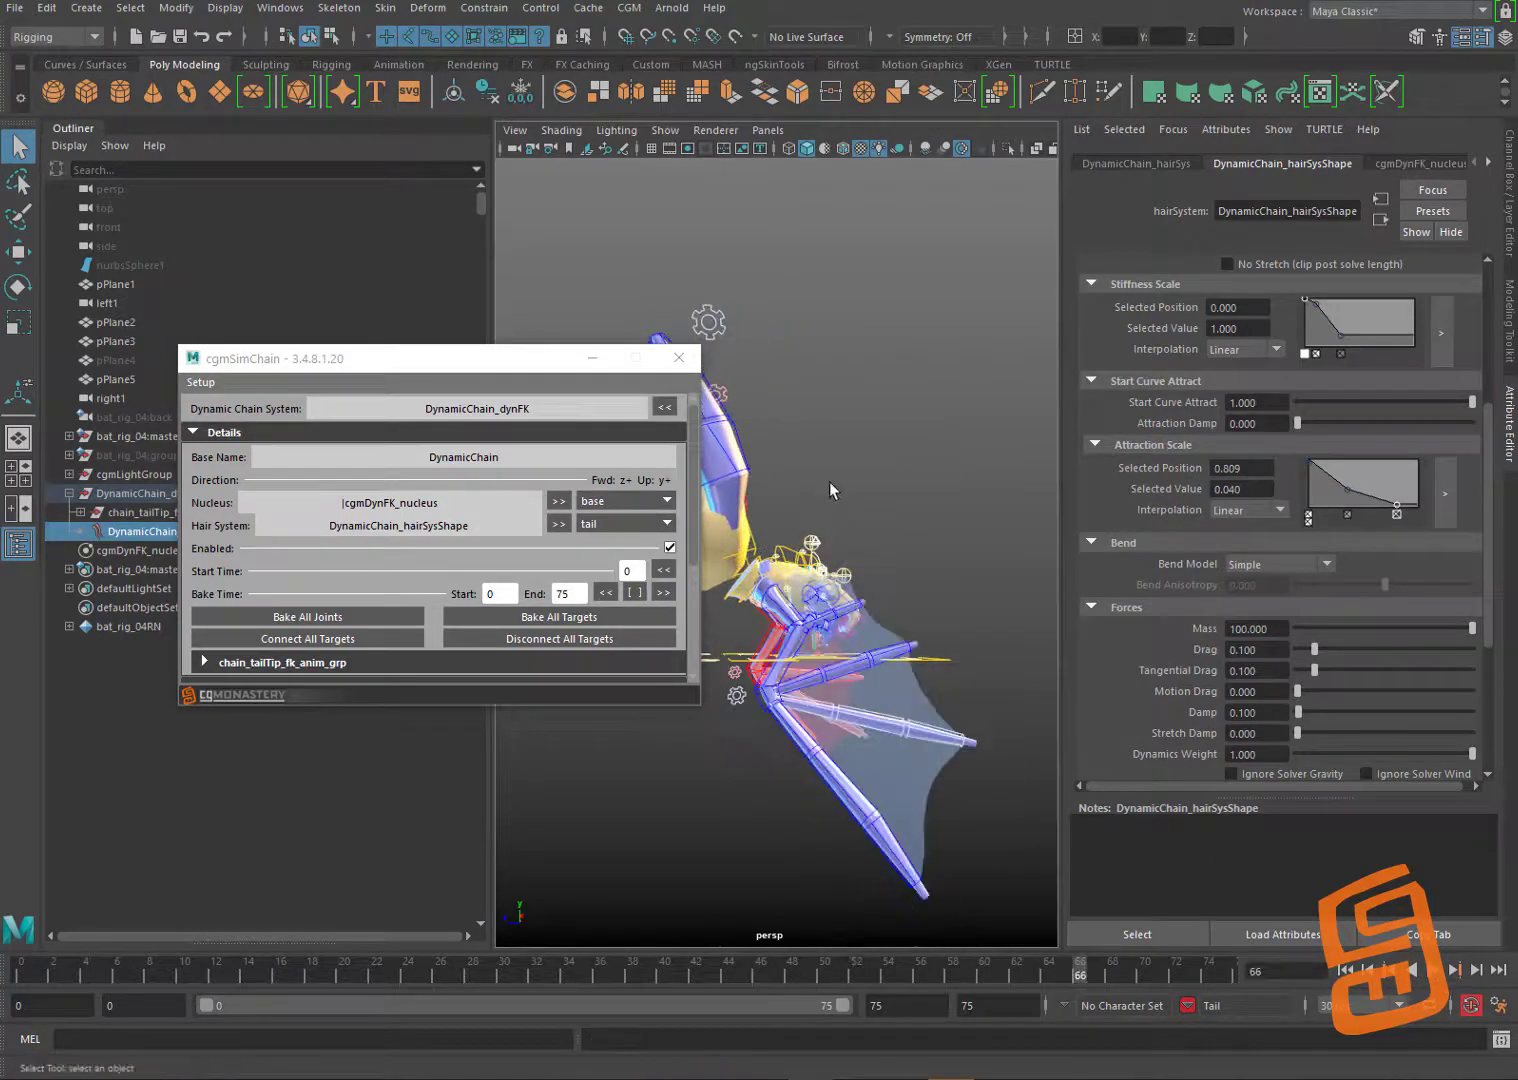
Step: Select the bat rig's animation controls, show their channel attributes and return to frame 0
click(820, 545)
click(847, 572)
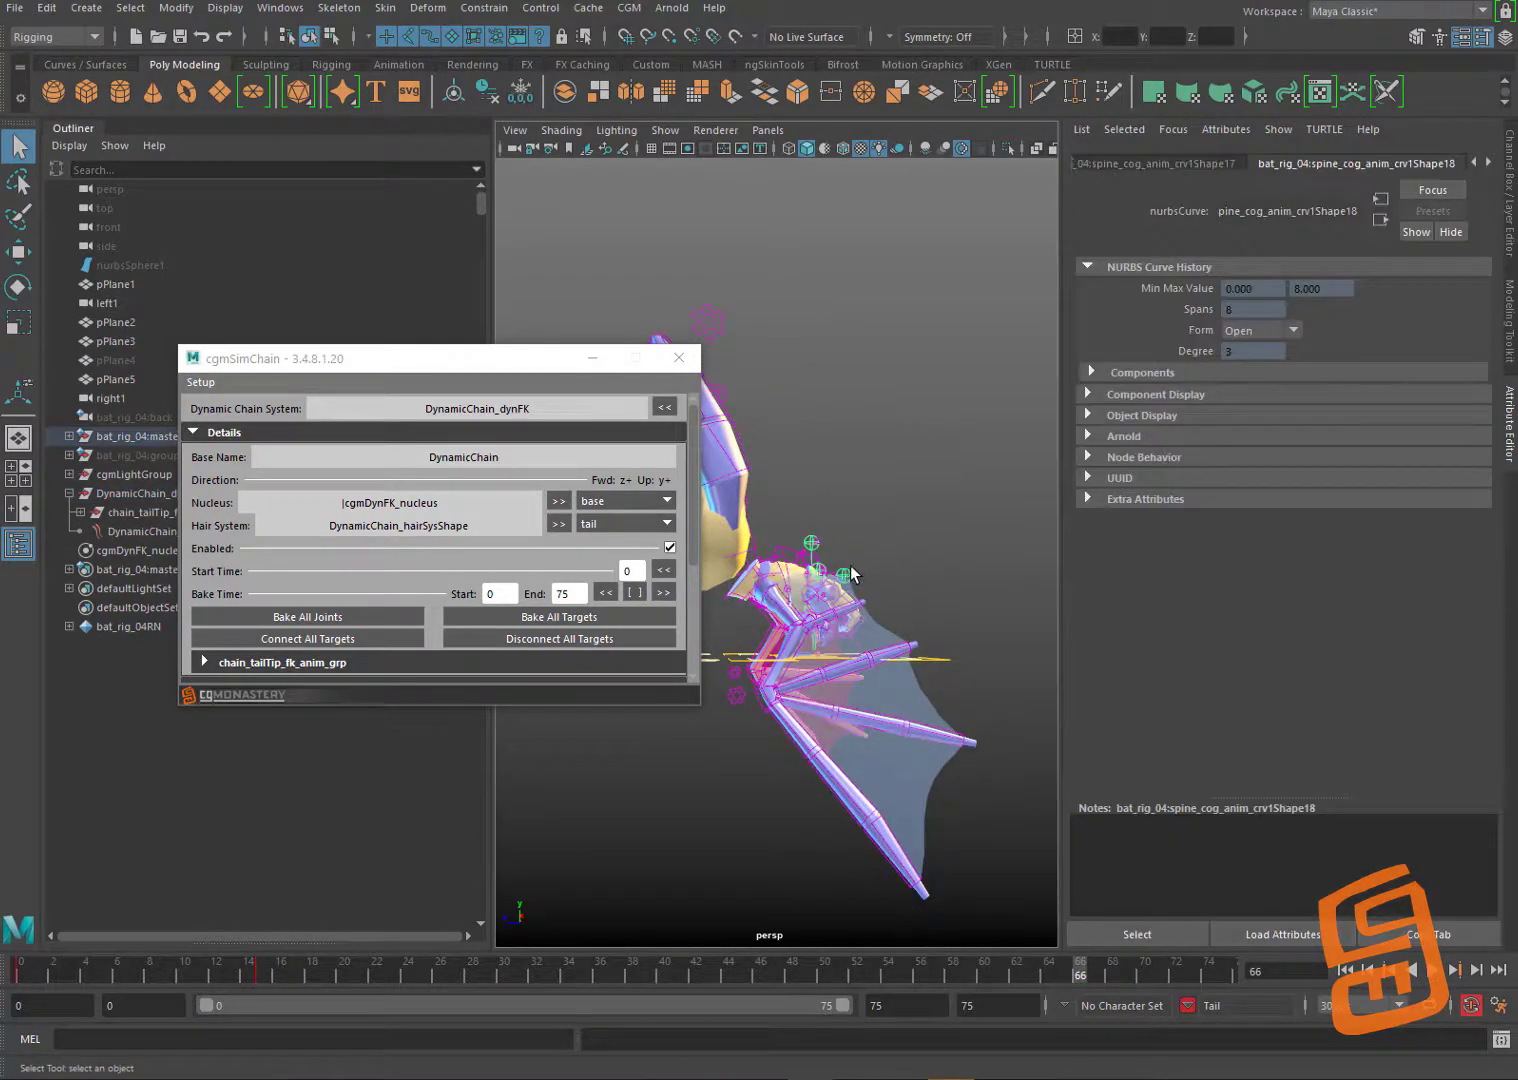
key(ctrl+a)
alt+right_drag(976, 500, 898, 511)
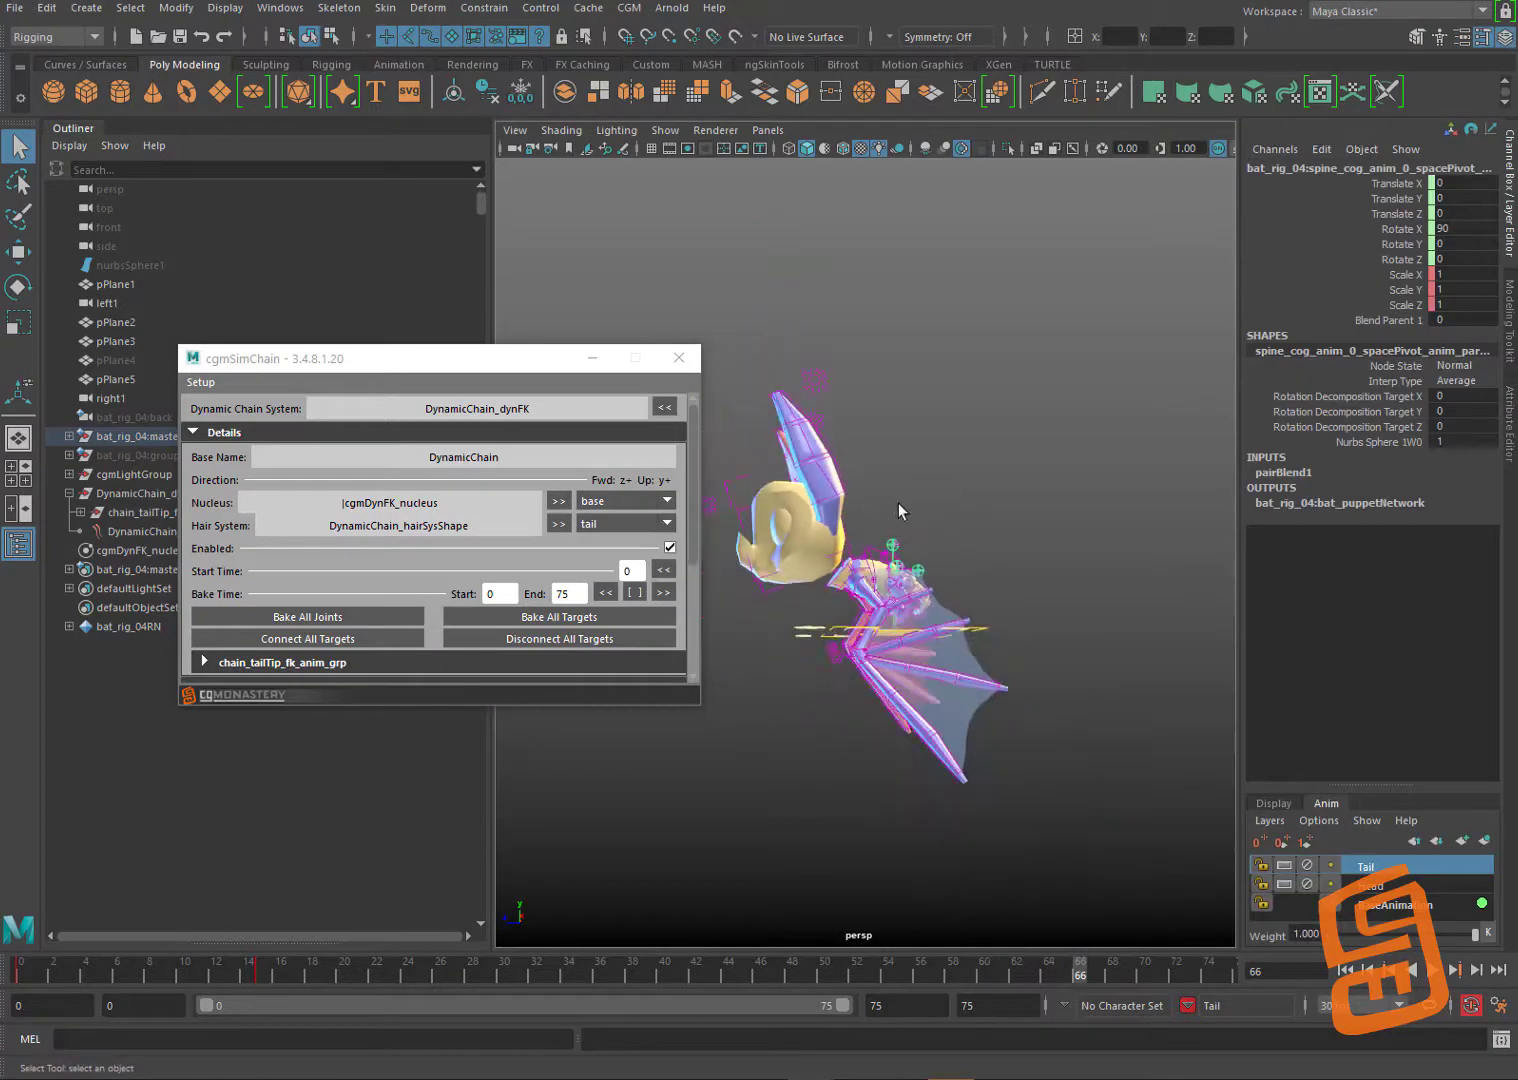
drag(161, 963, 20, 965)
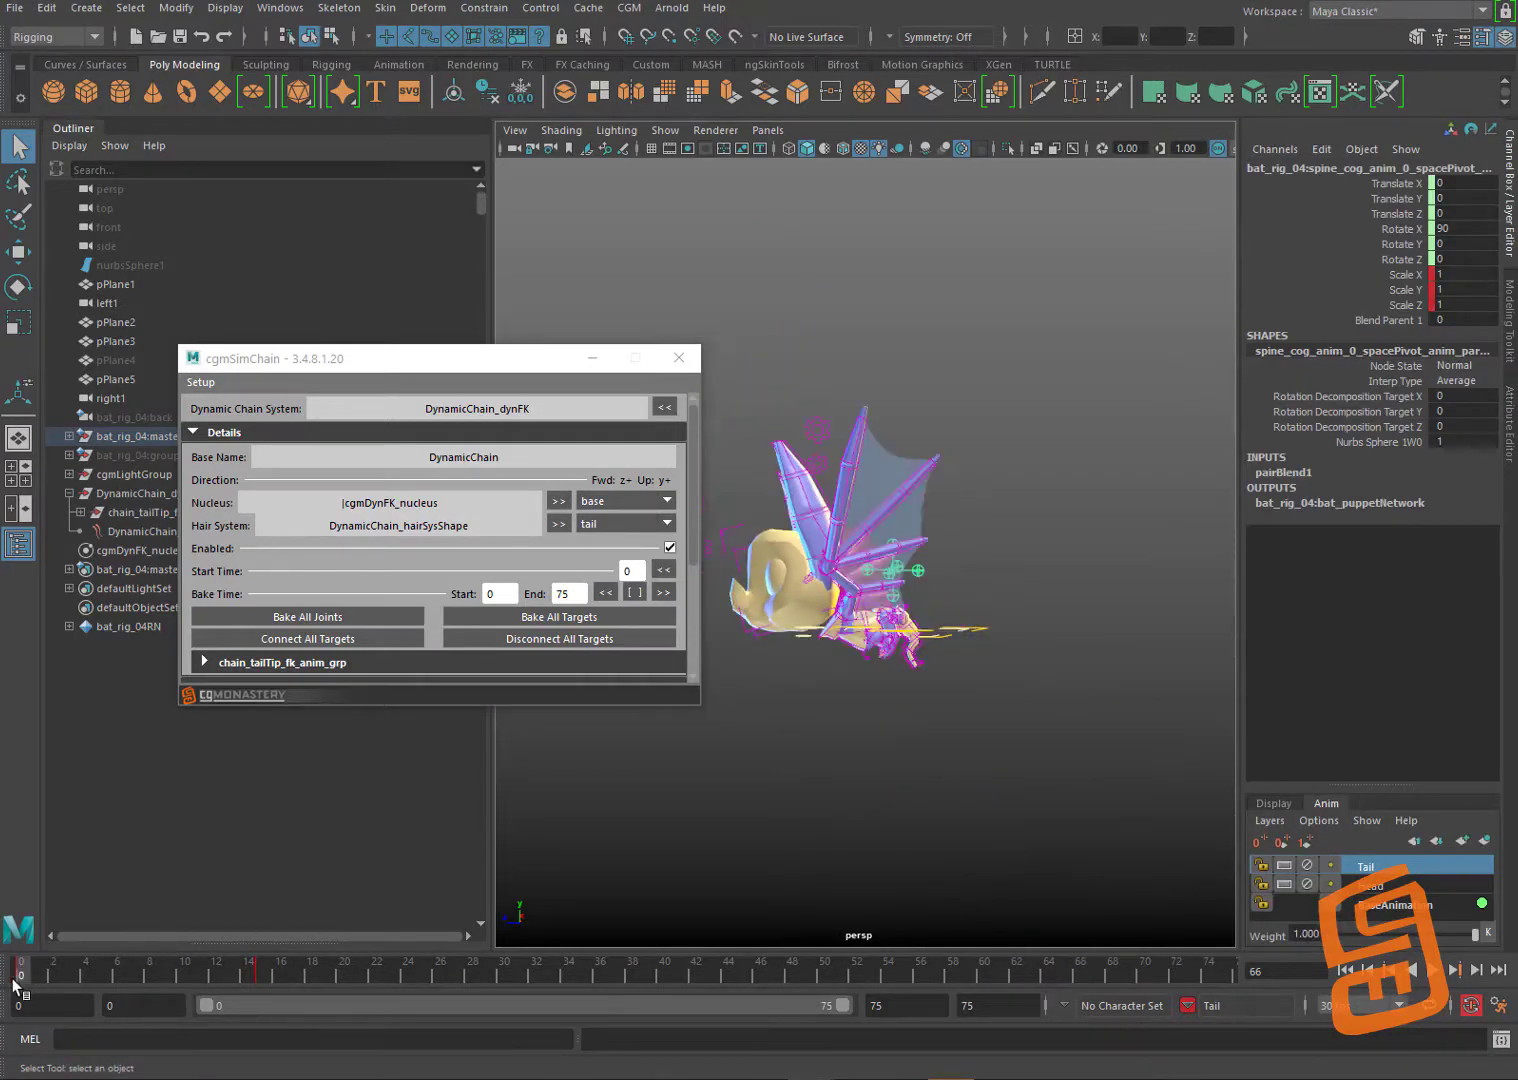
Step: Set Blend Parent 1 on the bat's spine cog space pivot to 1 and play the animation
click(1401, 320)
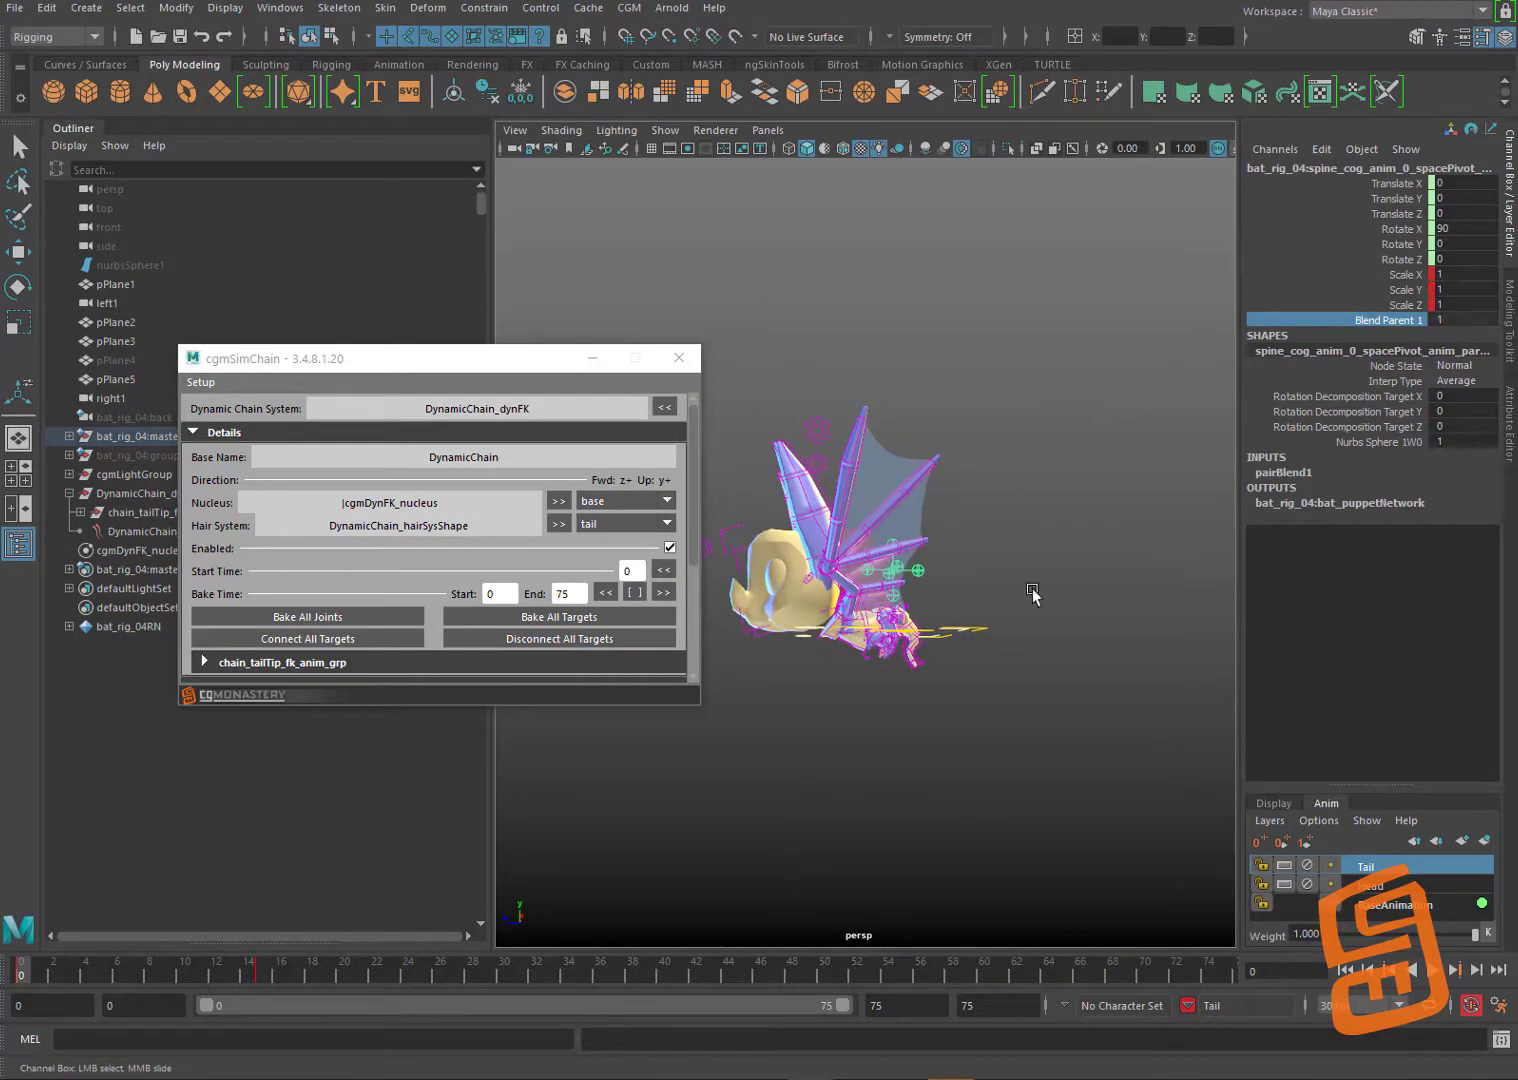
click(1433, 970)
click(1433, 970)
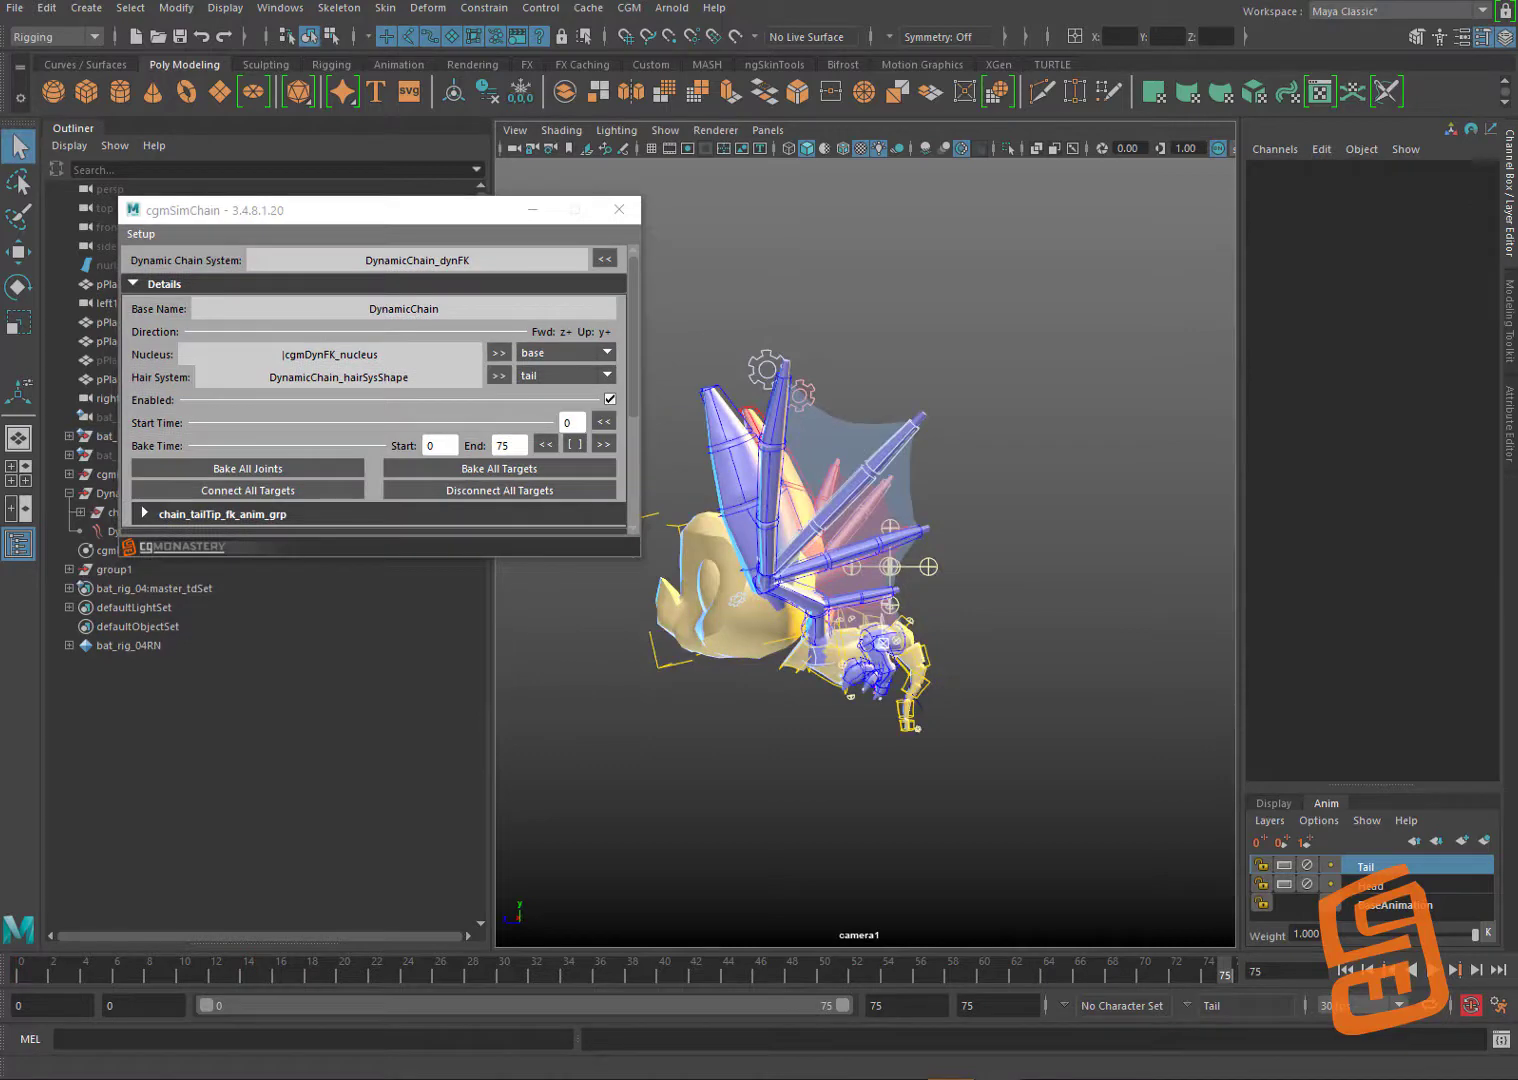
Step: Play the simulation through camera1, examine the bat's tail motion from the side and from behind, and stop playback
alt+drag(952, 505, 750, 590)
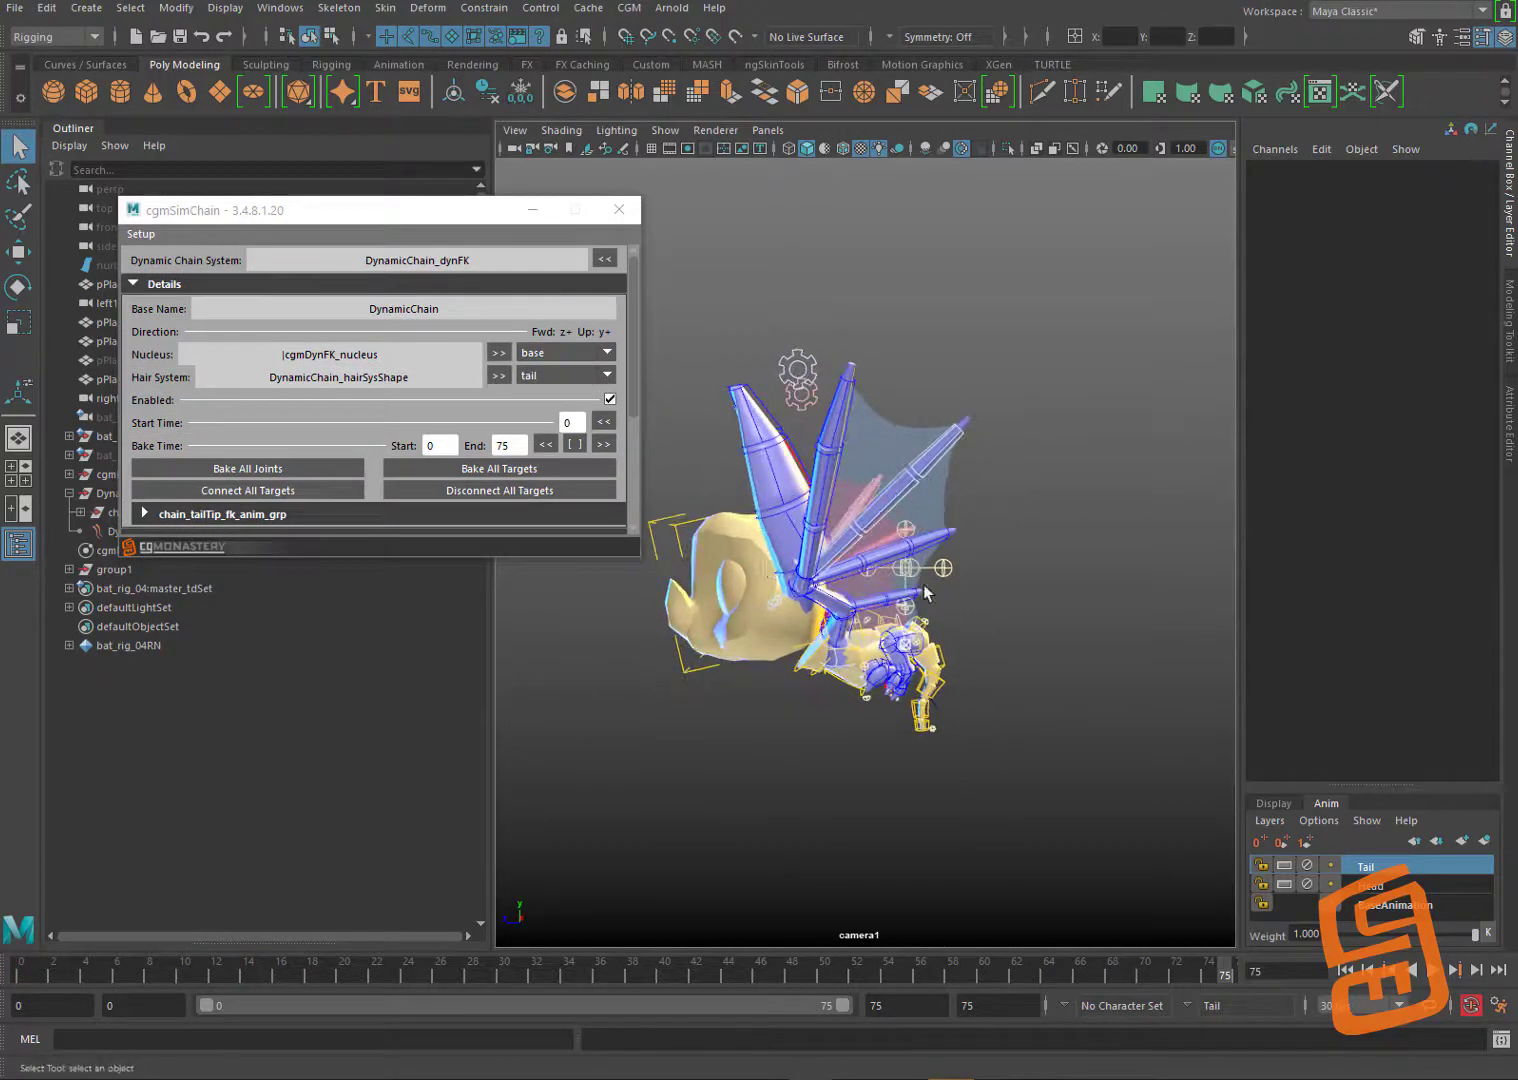
key(alt+v)
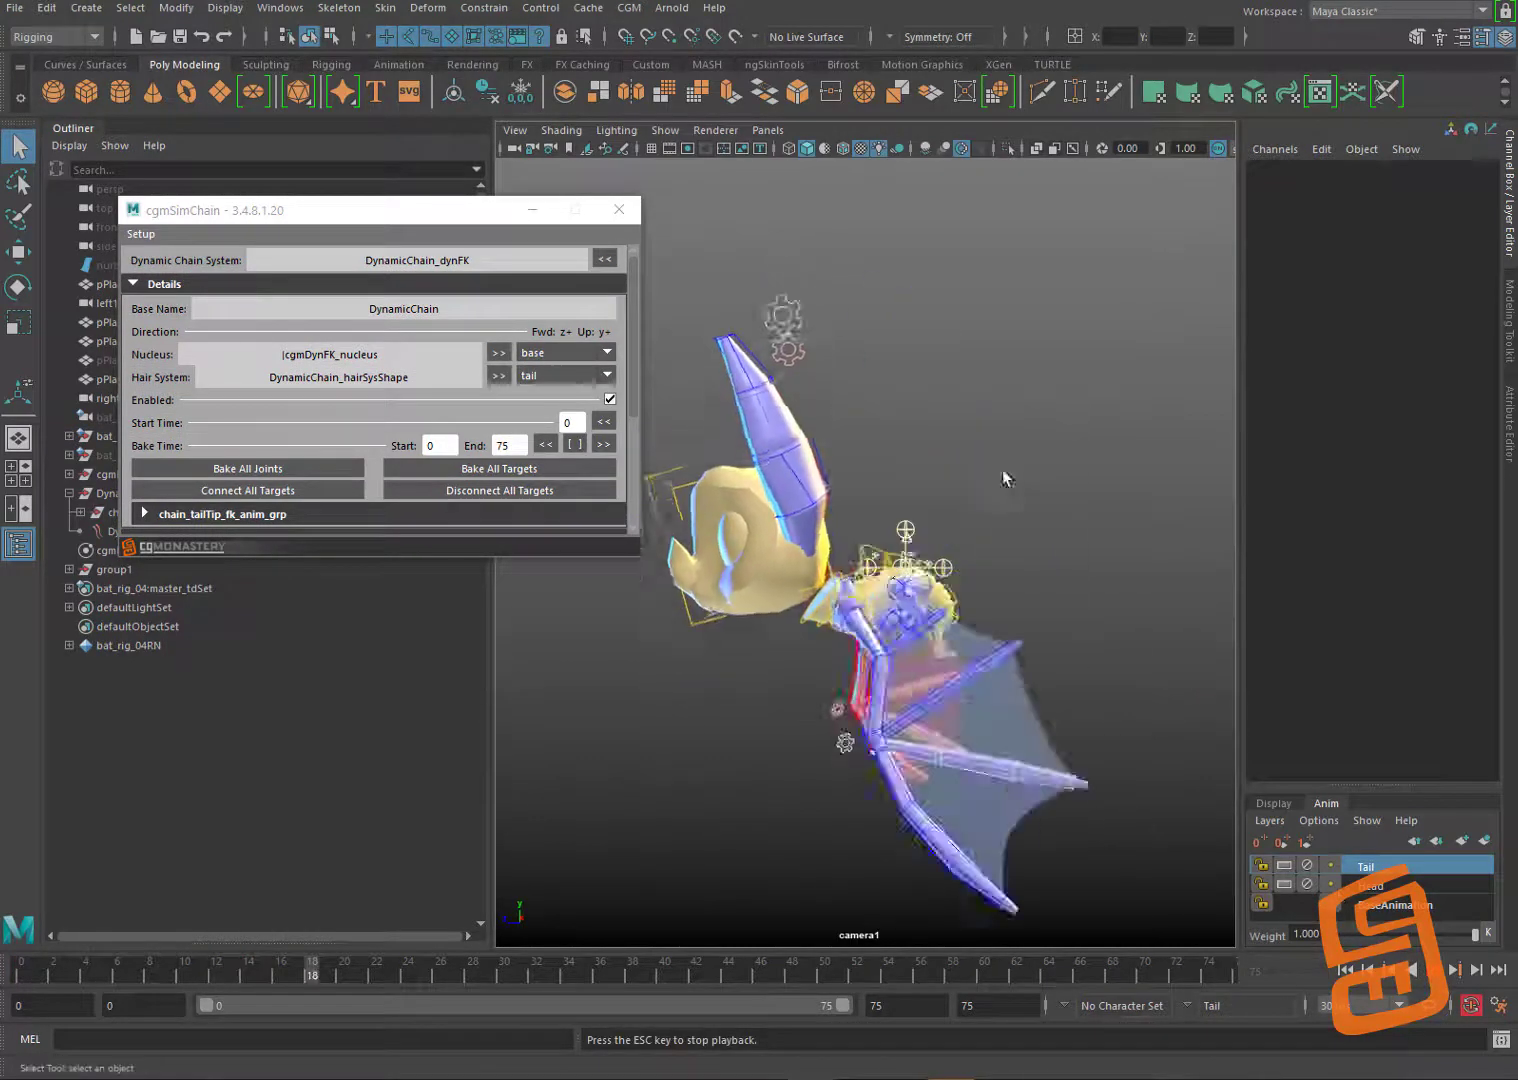
alt+drag(1020, 490, 895, 495)
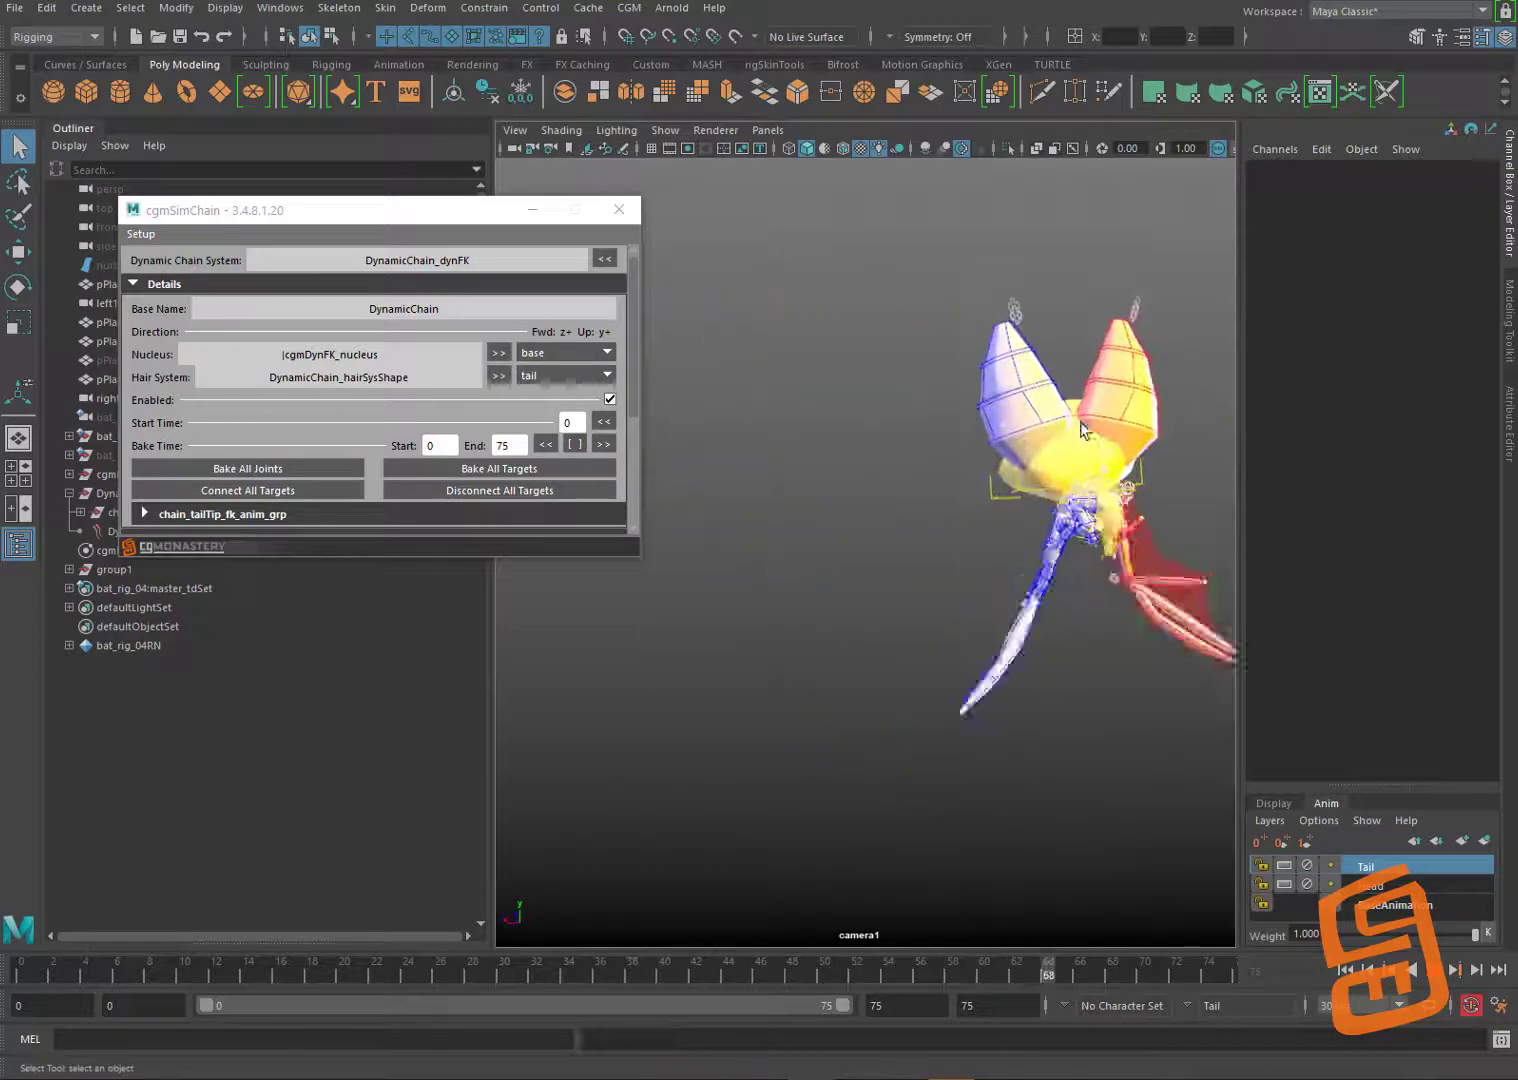
alt+middle_drag(1070, 425, 973, 467)
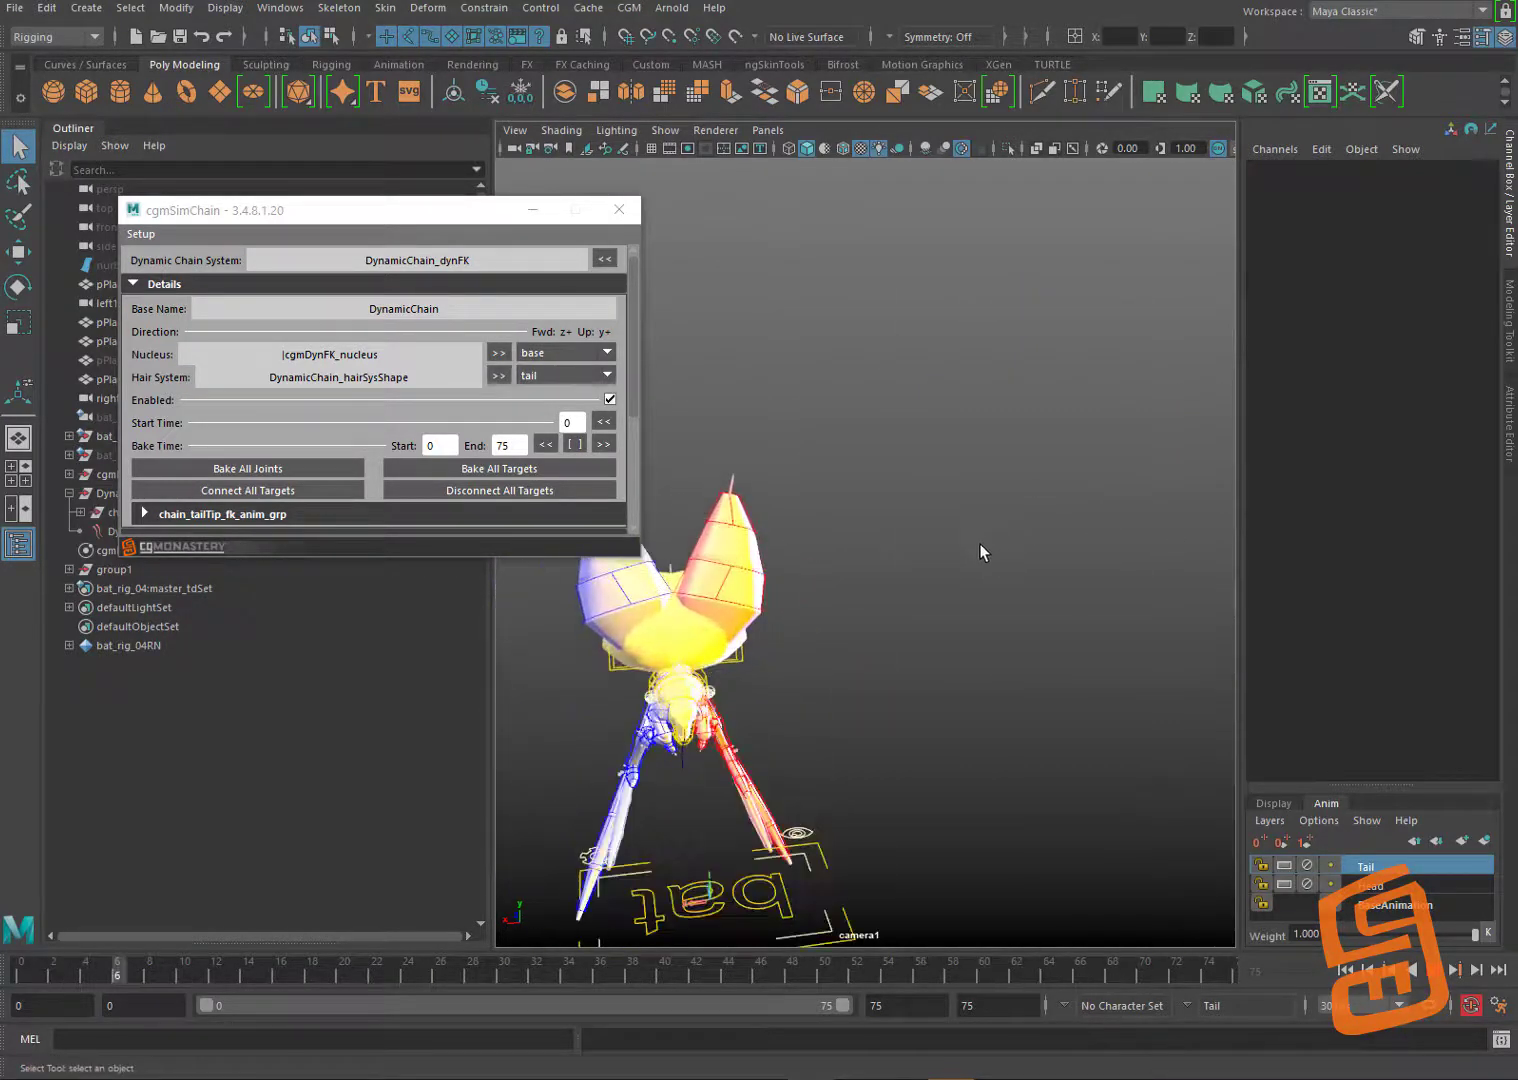
alt+middle_drag(980, 543, 1134, 549)
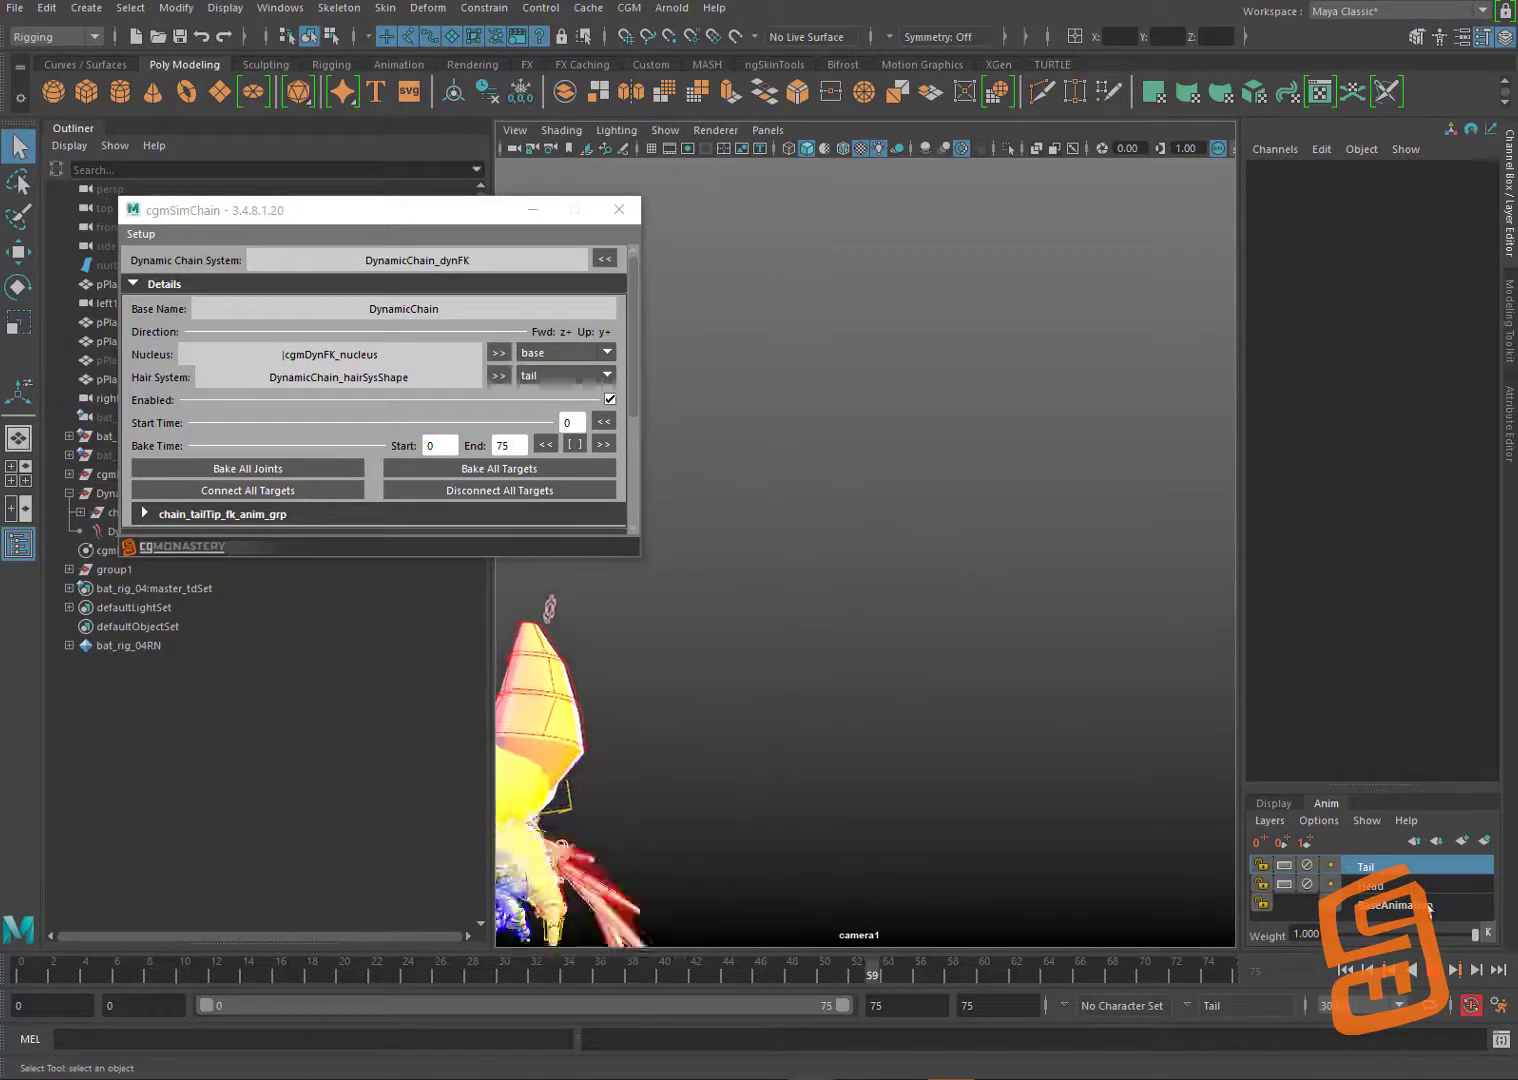
key(Escape)
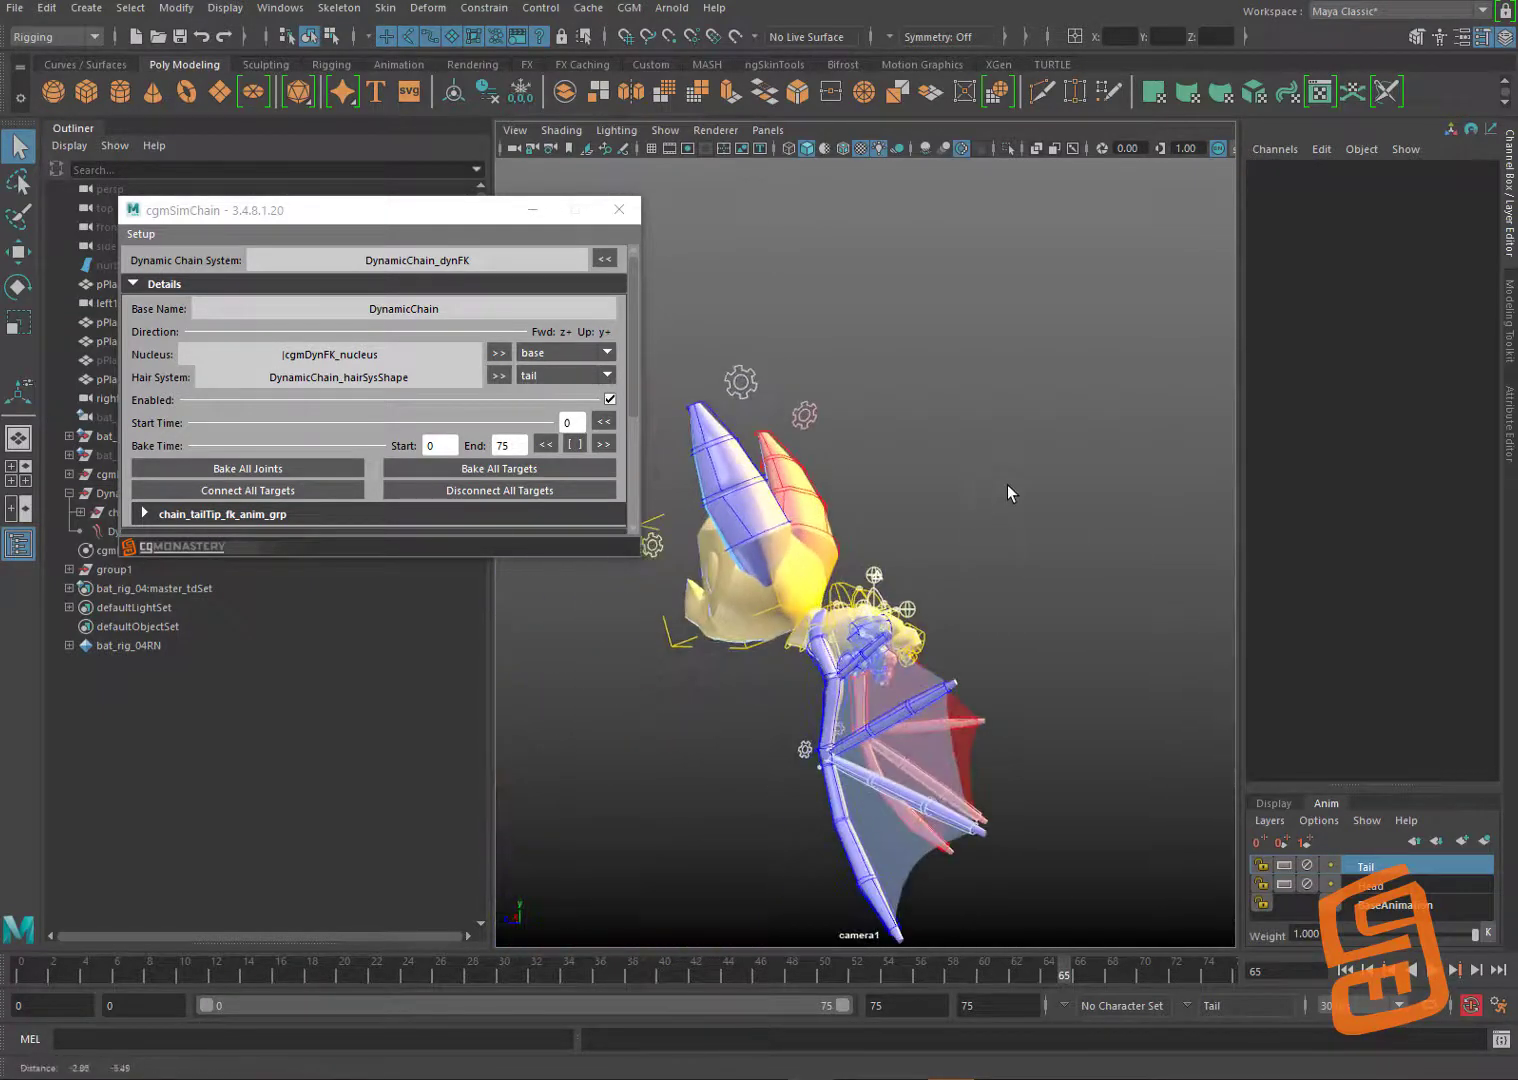
Step: Select camera1, create a LightLoom light setup for the selected camera and replay the simulation under the new lighting
click(517, 130)
click(529, 162)
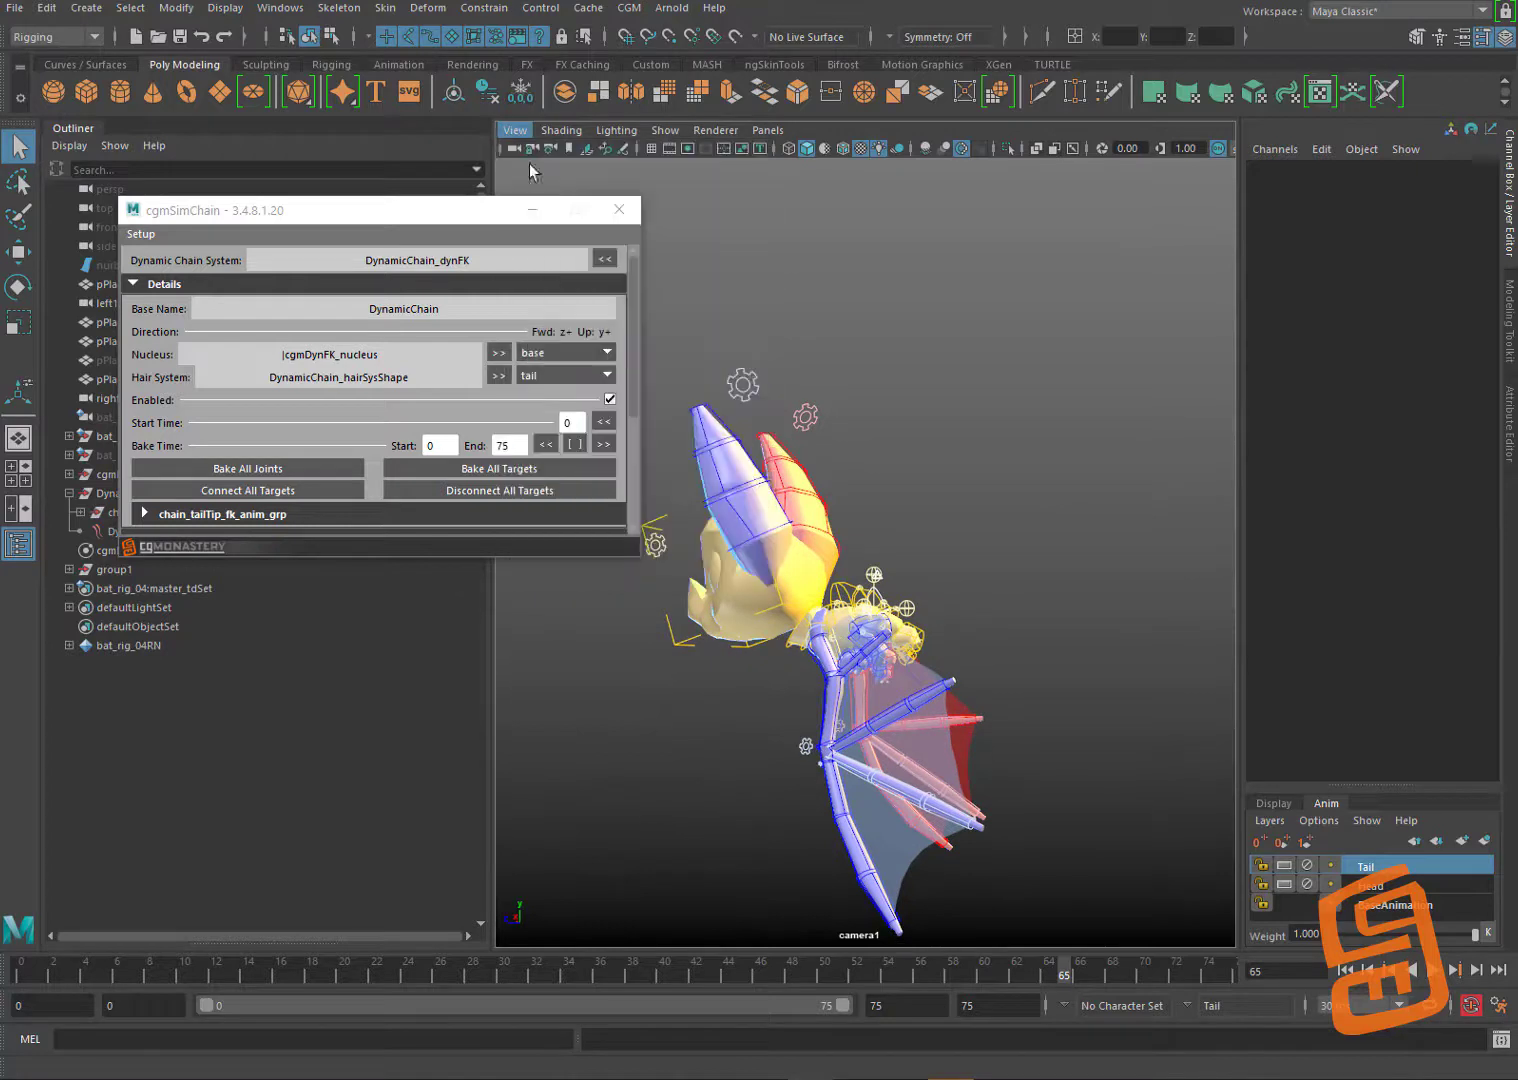
click(637, 10)
mouse_move(710, 279)
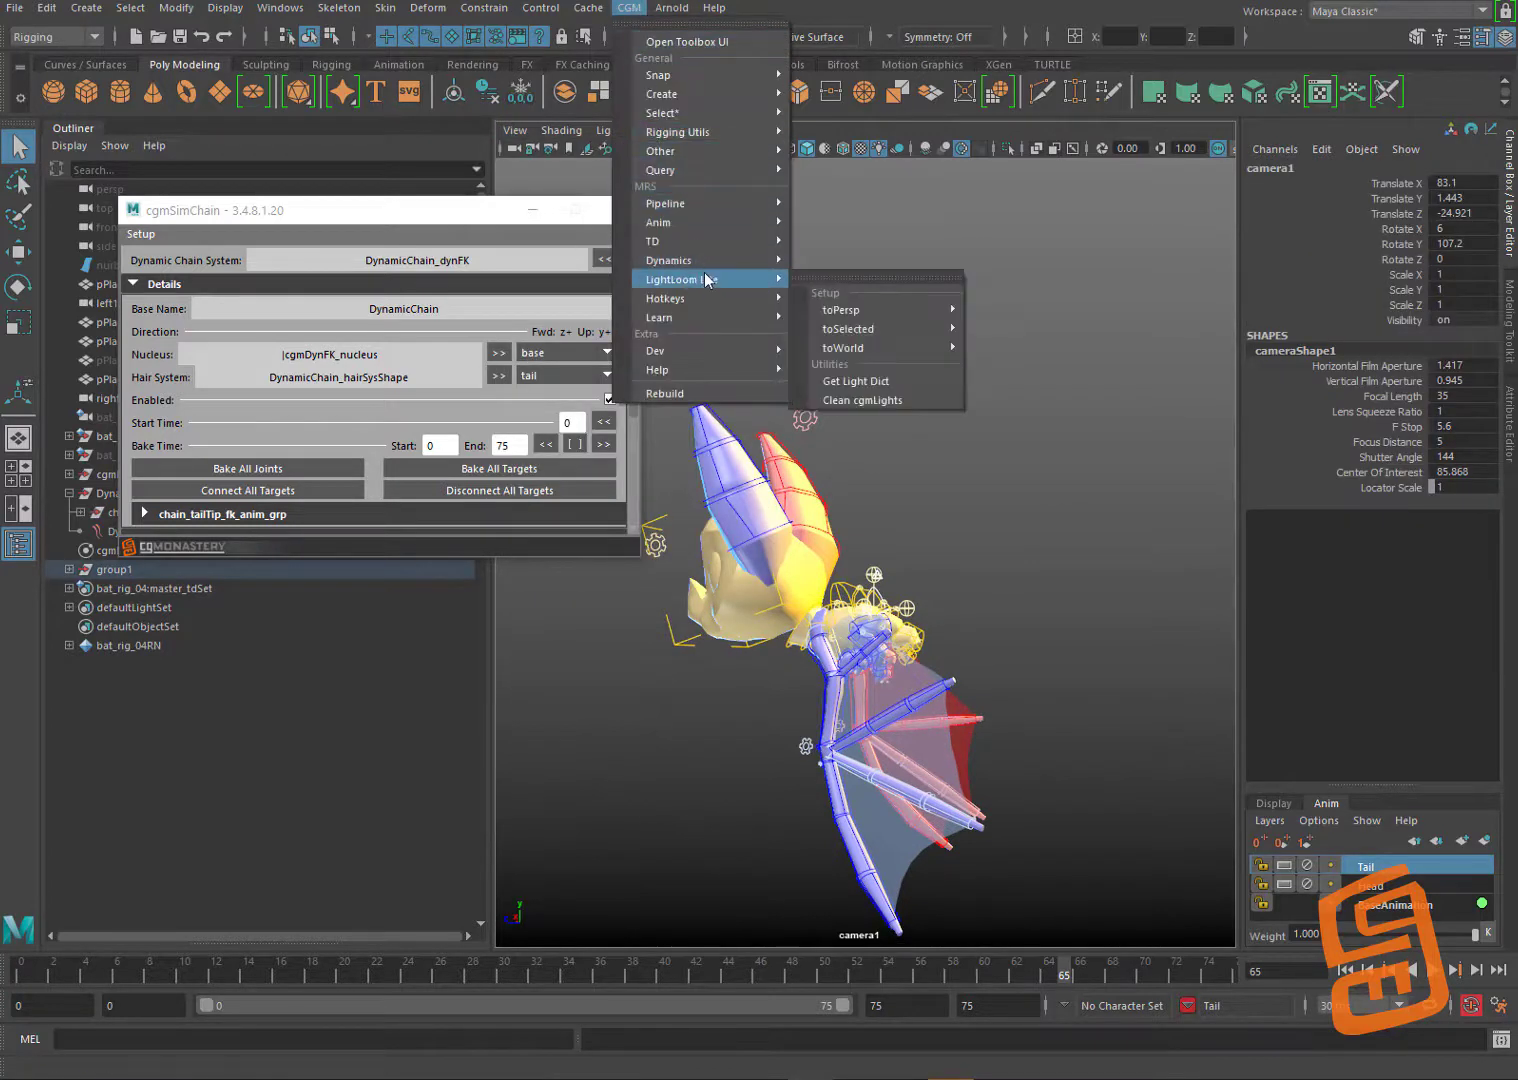
mouse_move(866, 331)
click(1022, 403)
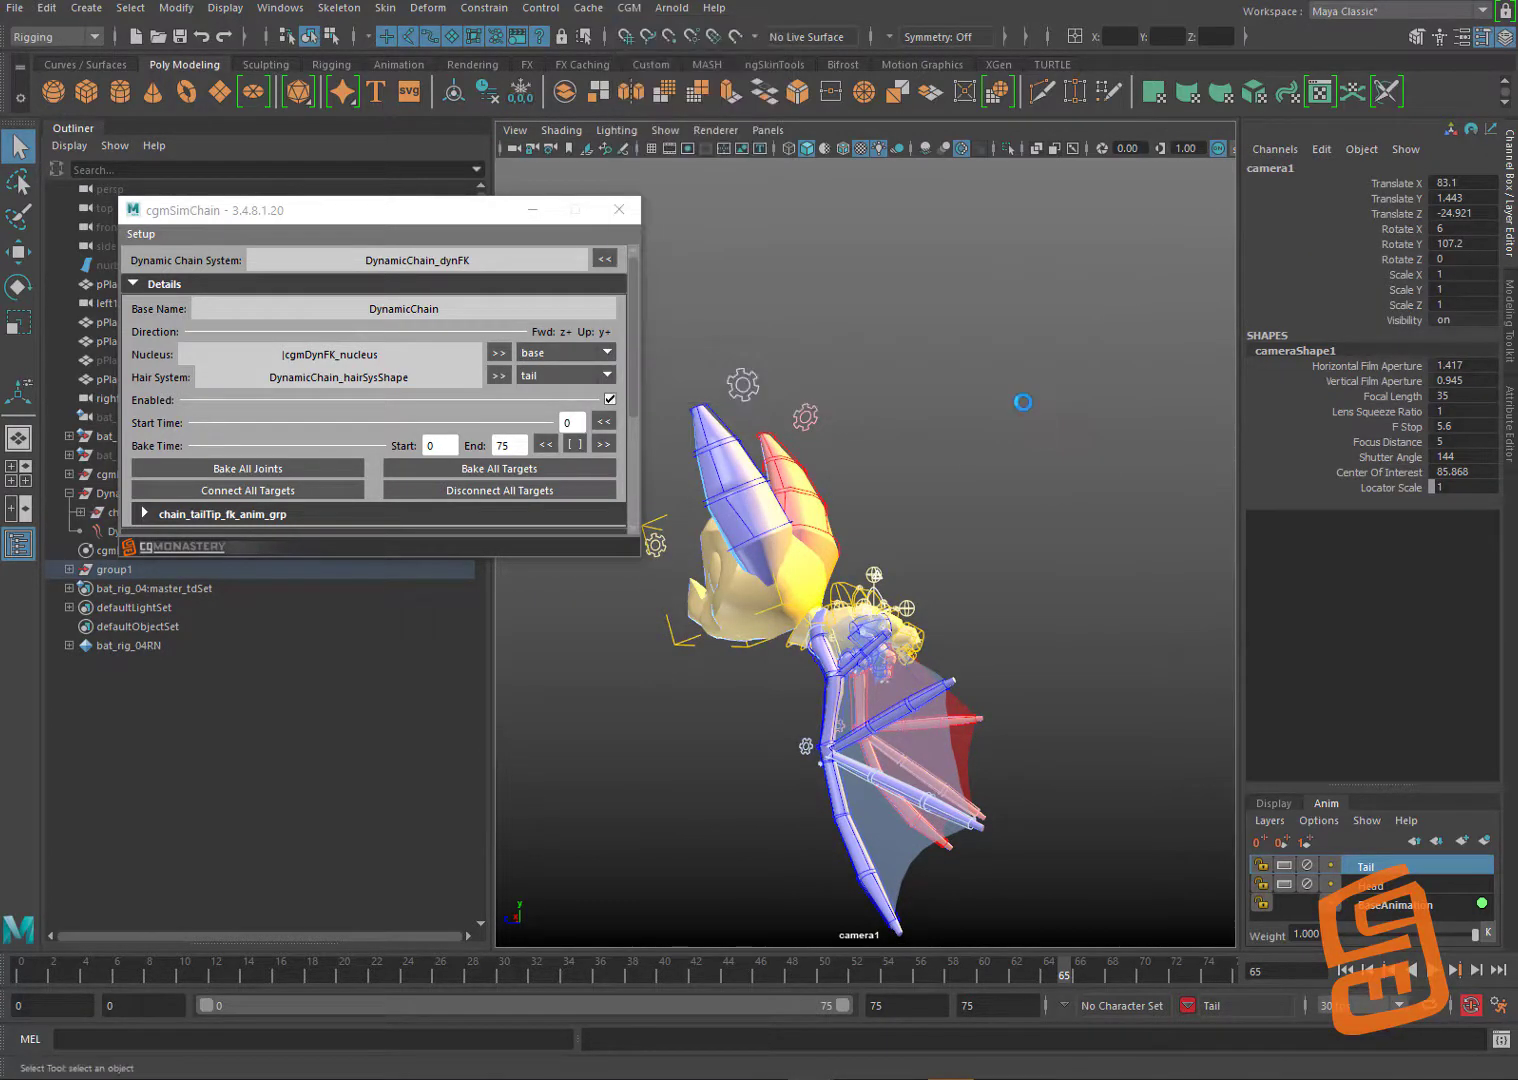
alt+drag(863, 468, 1014, 514)
alt+drag(1100, 529, 1060, 480)
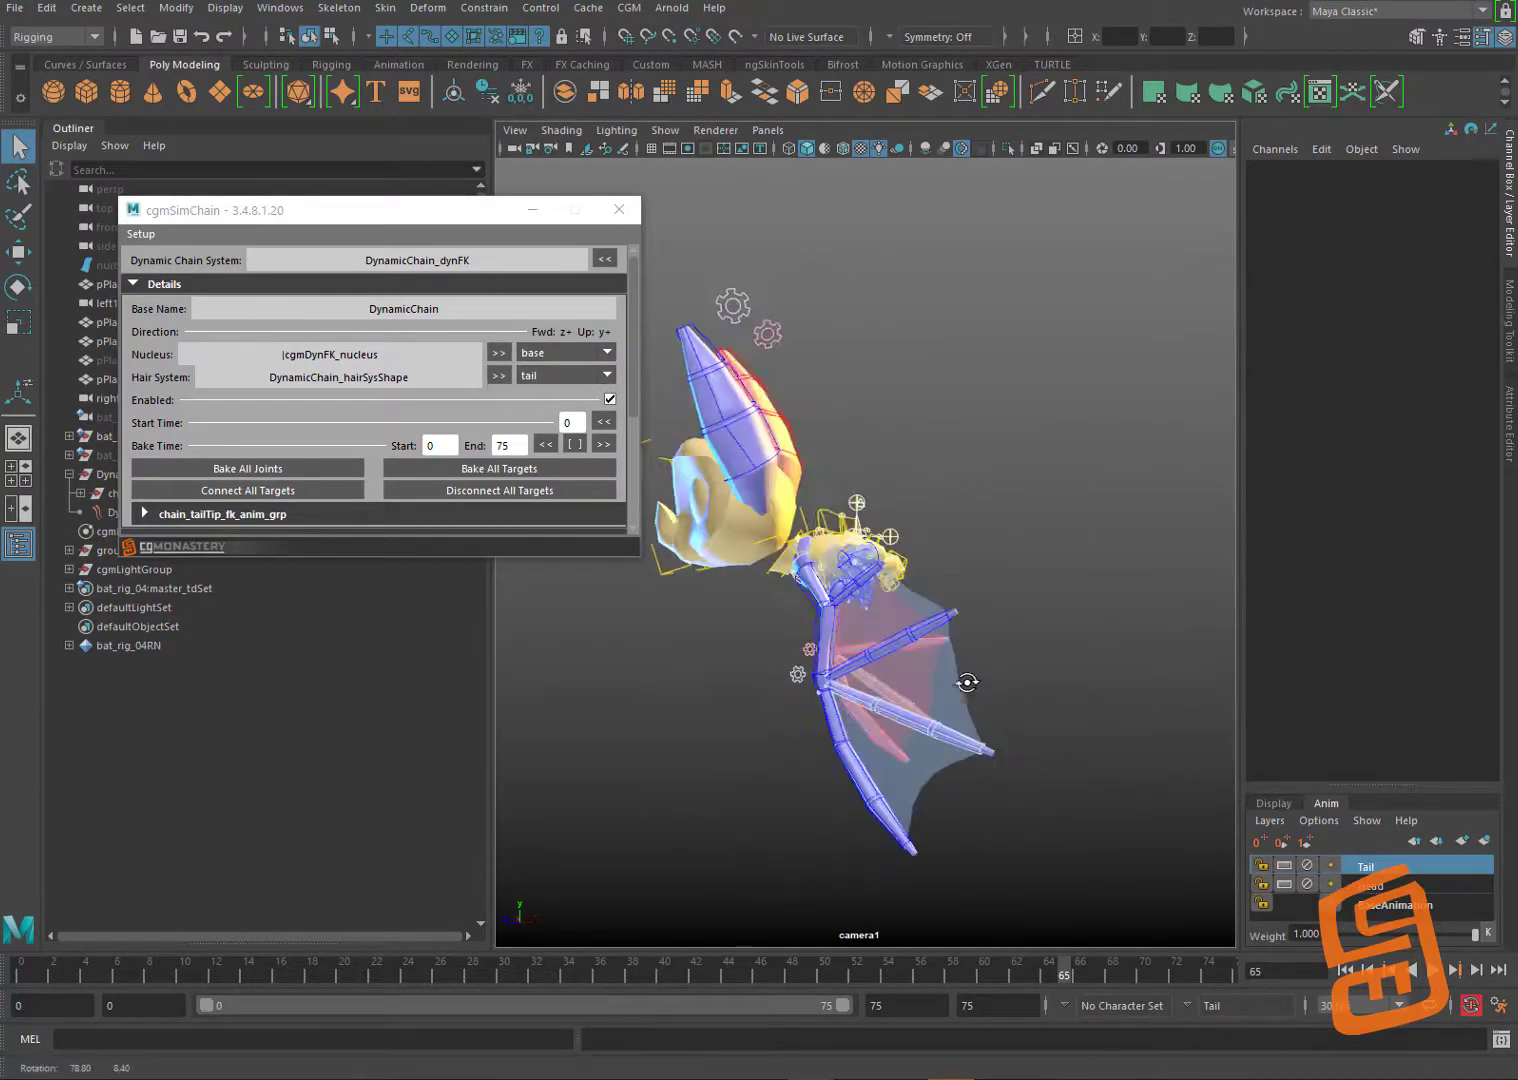
click(1433, 969)
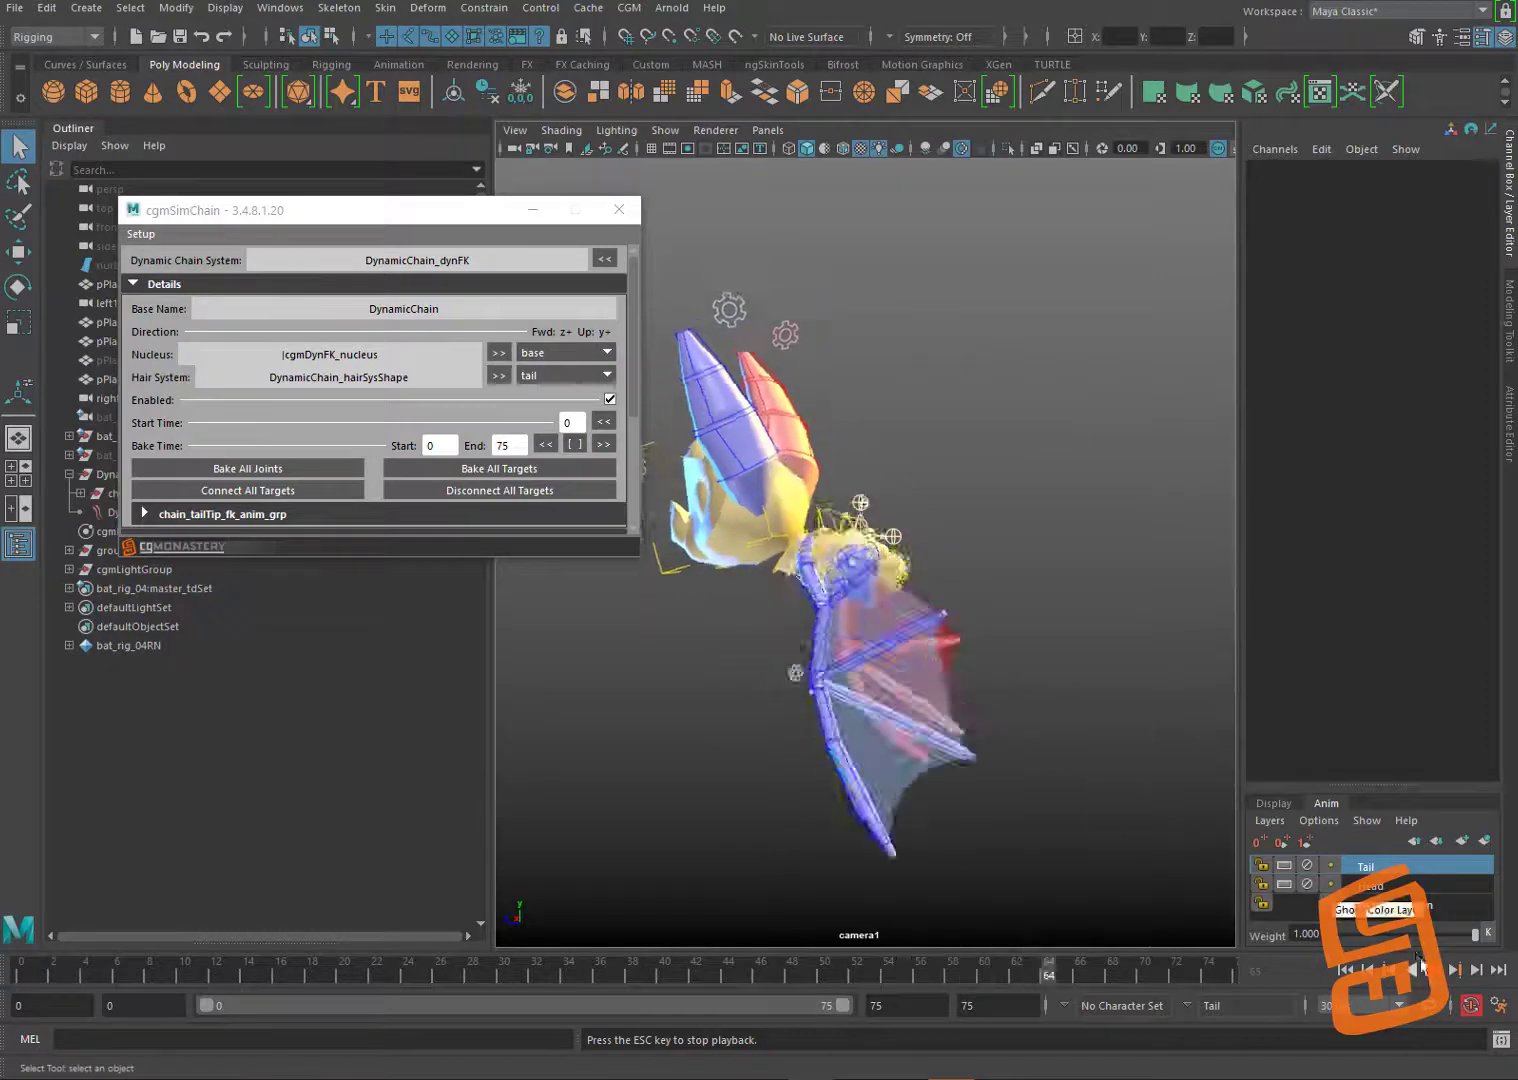
click(1422, 966)
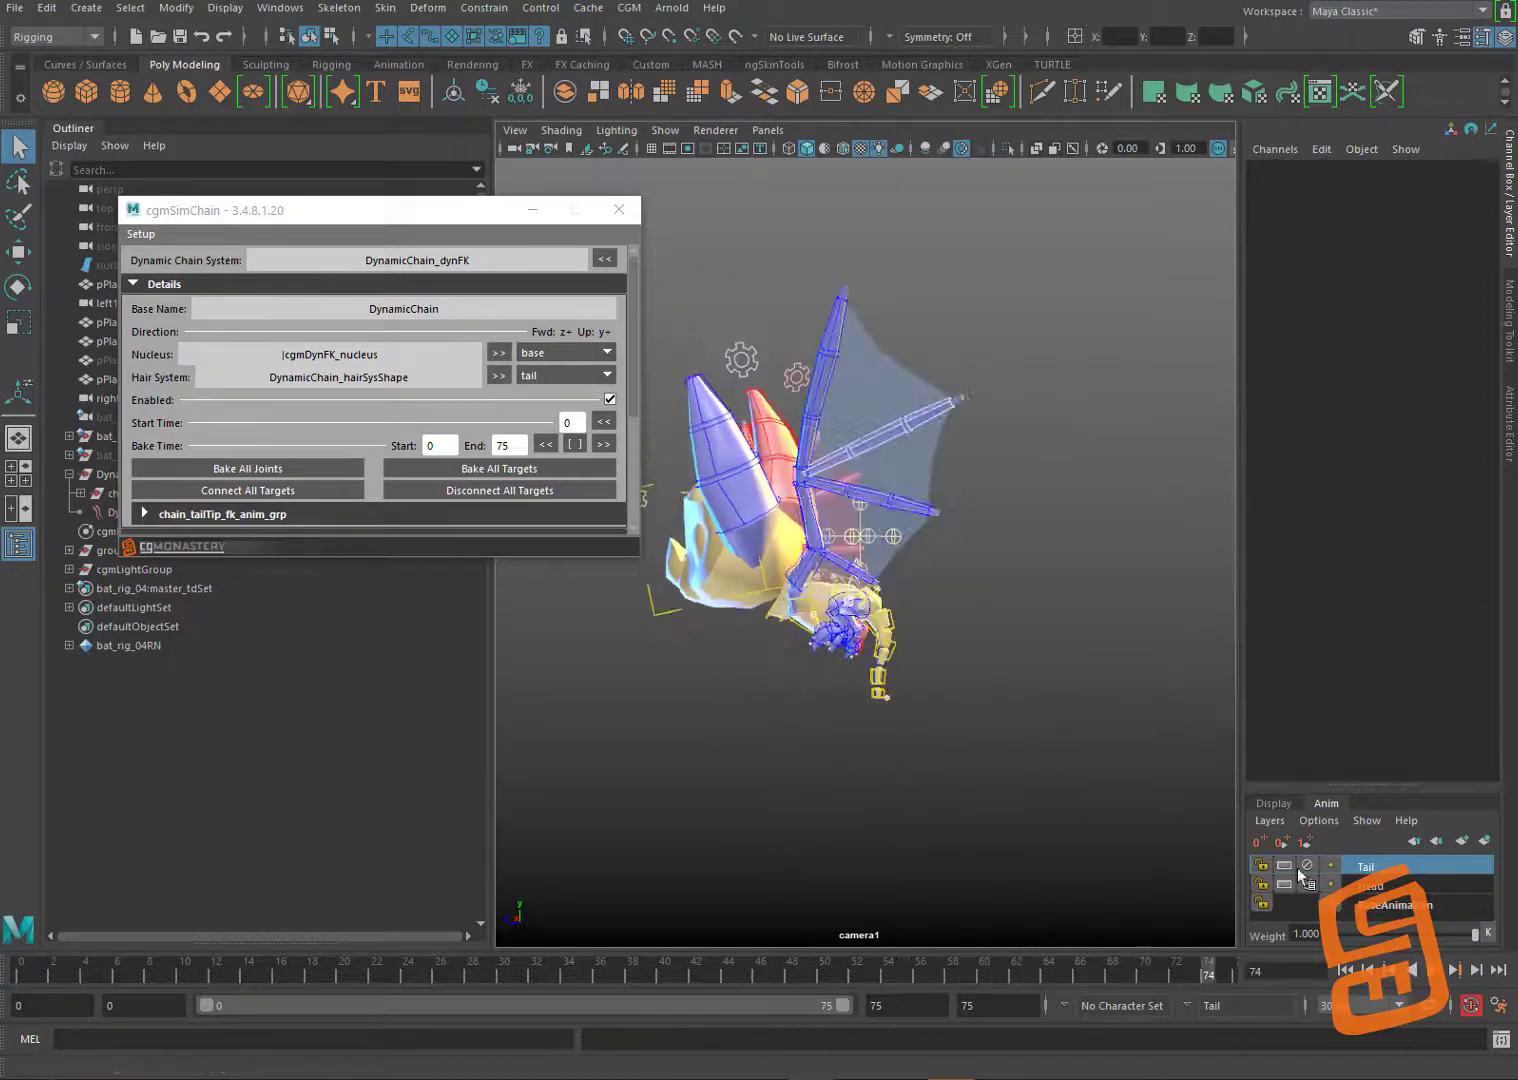
Step: Load the limb preset on the hair system and play the simulation to compare the tail's behaviour
click(570, 377)
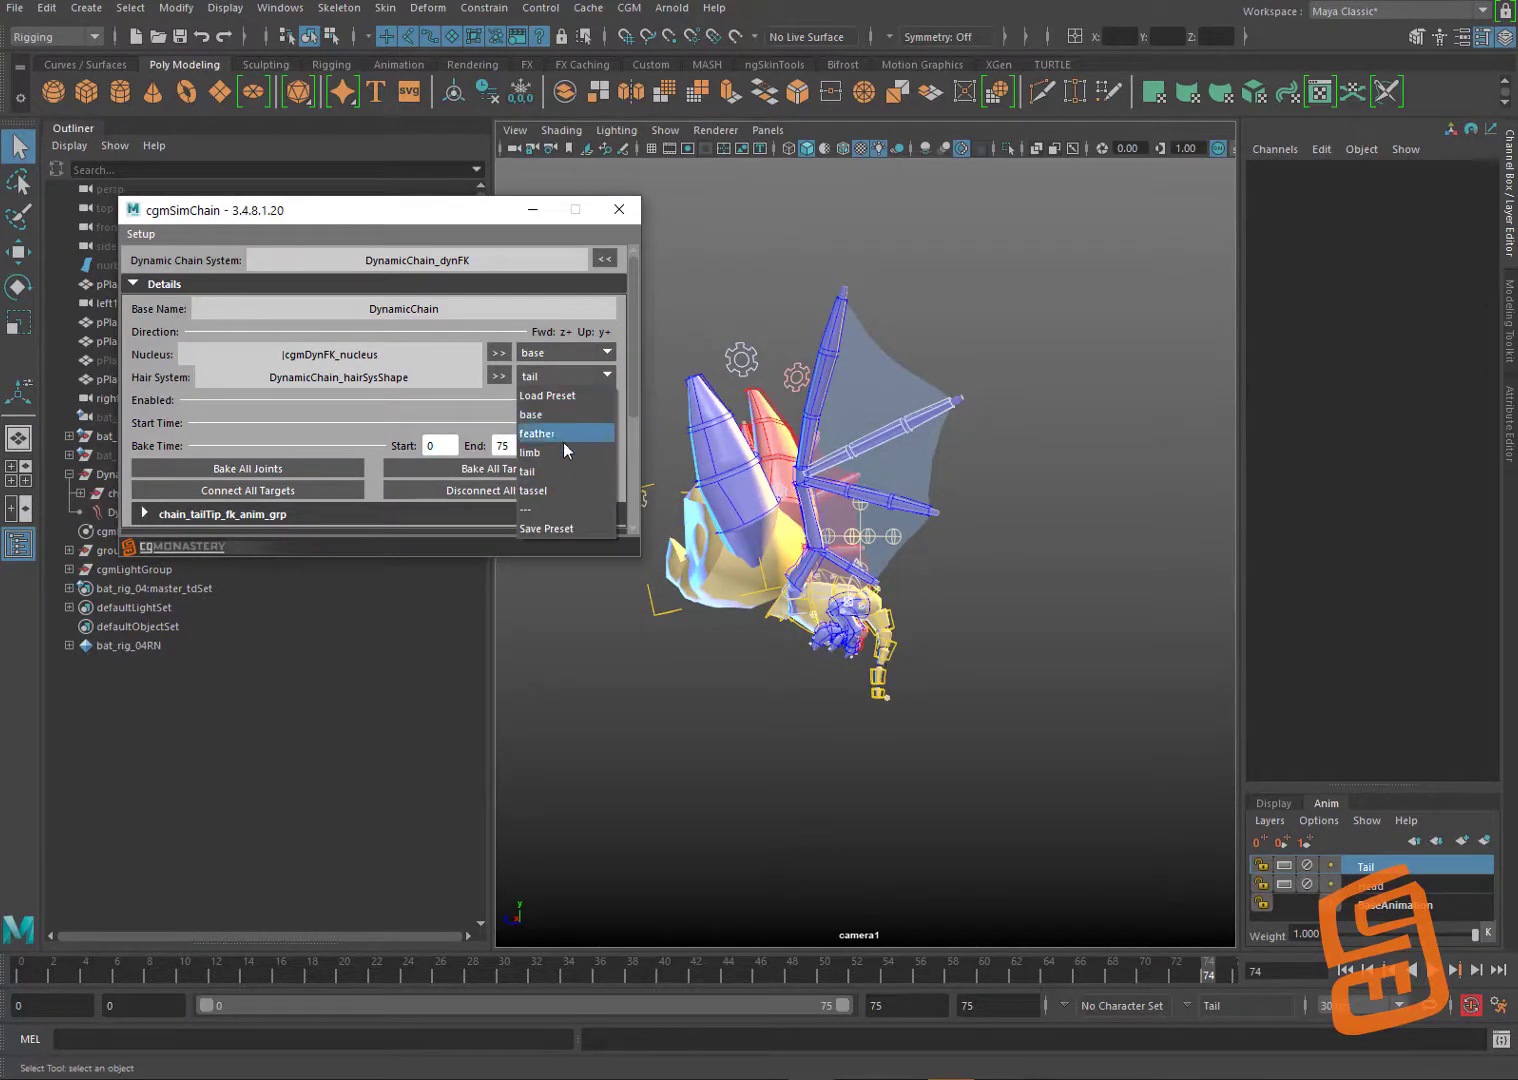
click(563, 452)
click(1420, 969)
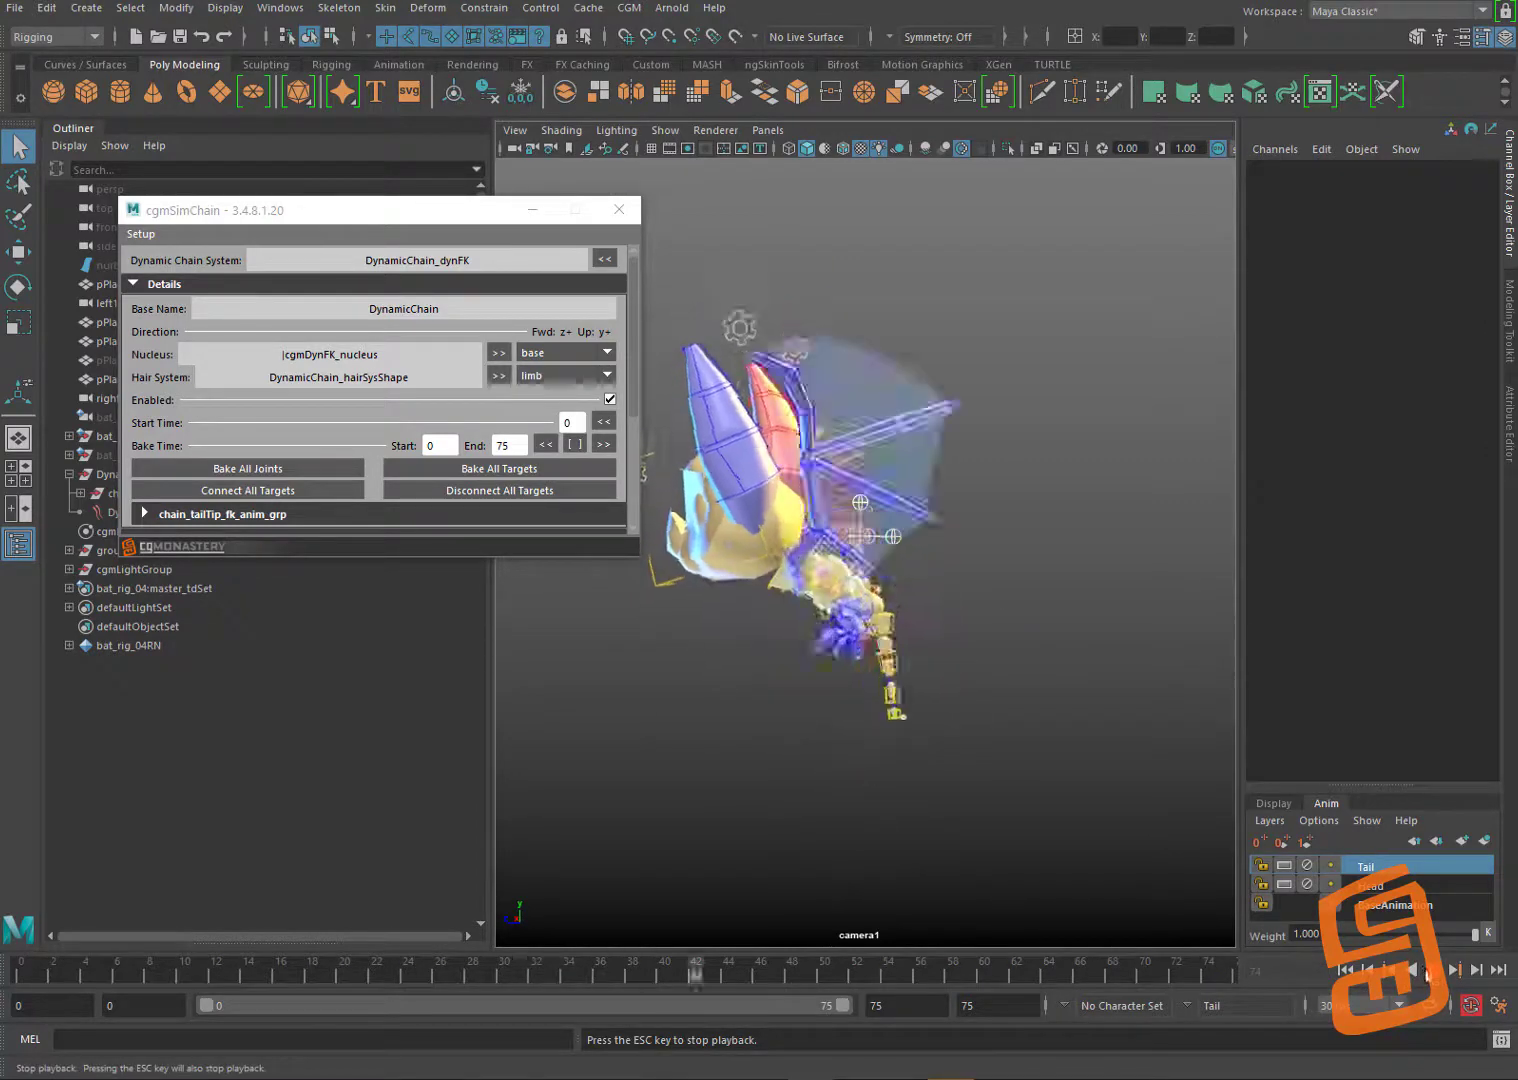
click(1413, 969)
Step: Load the feather preset on the hair system and play the simulation to compare the tail's behaviour
click(568, 379)
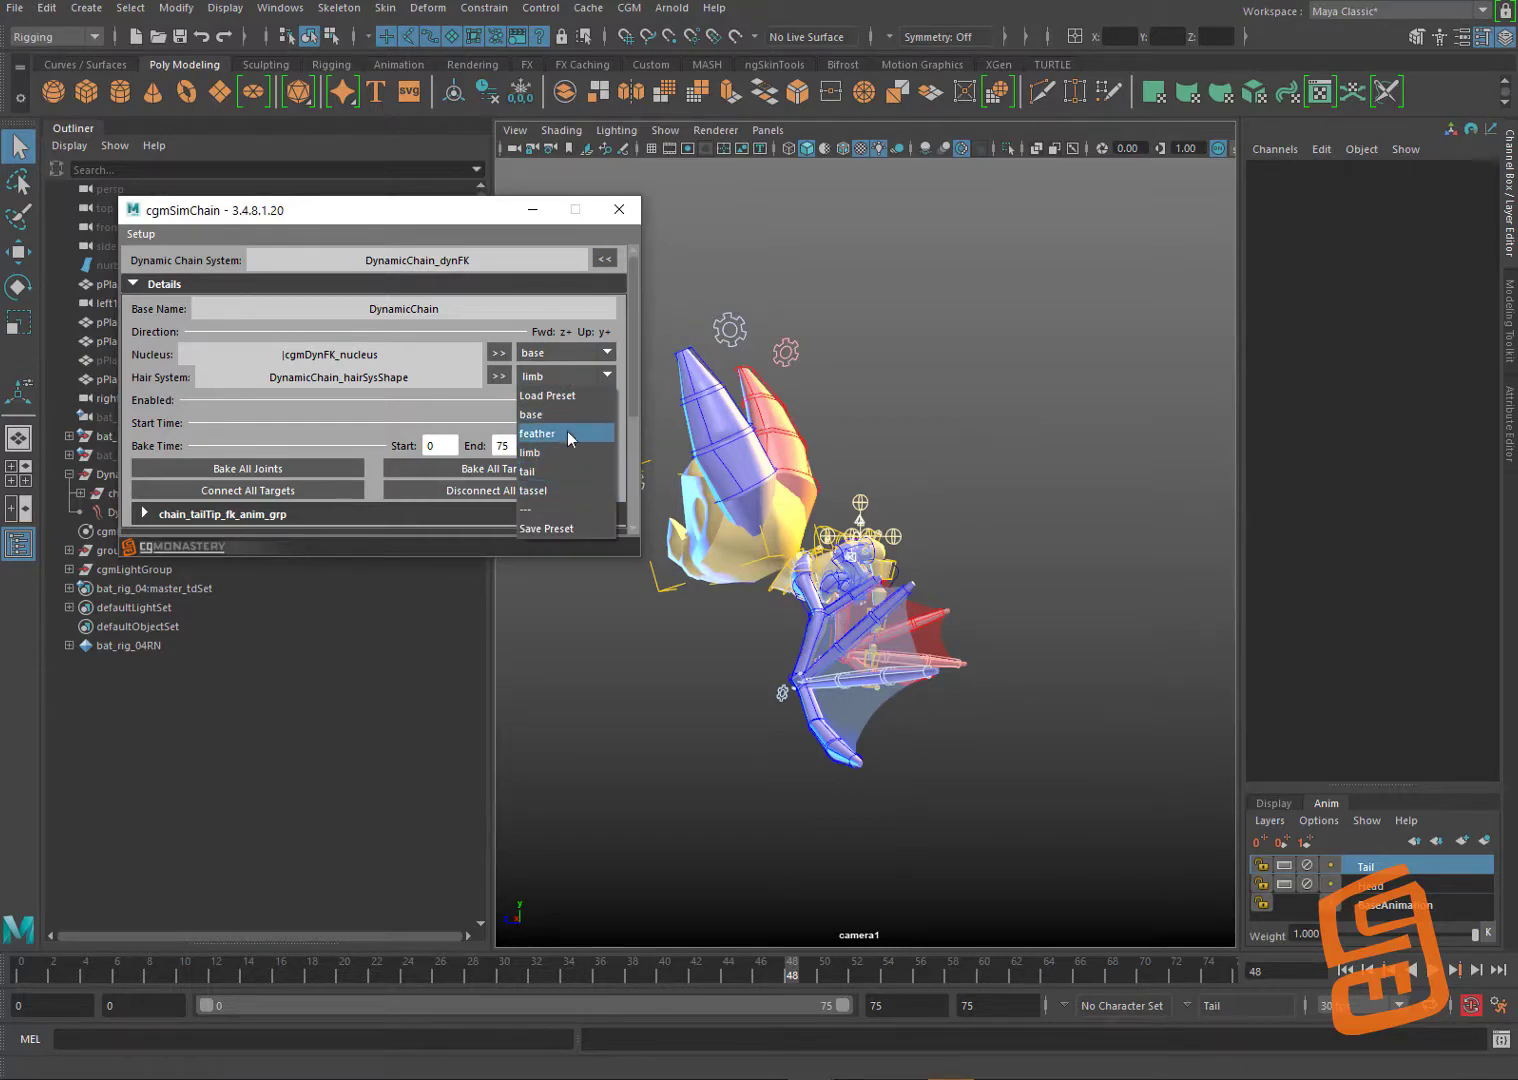
click(567, 433)
click(1453, 969)
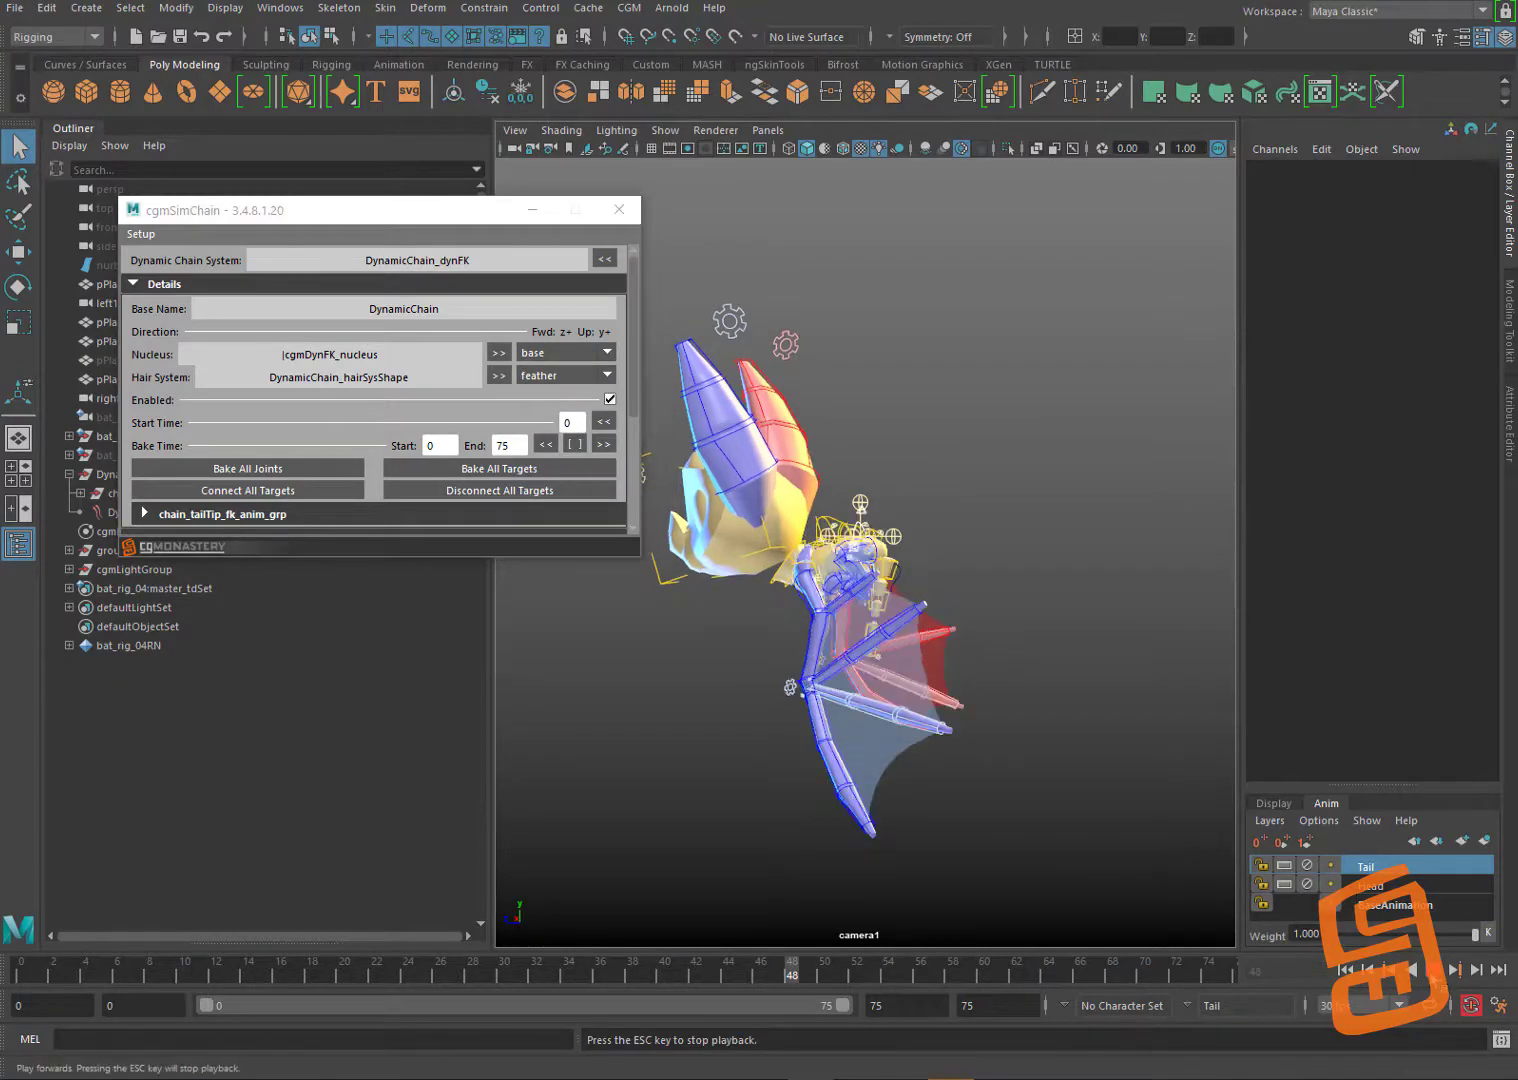
key(Escape)
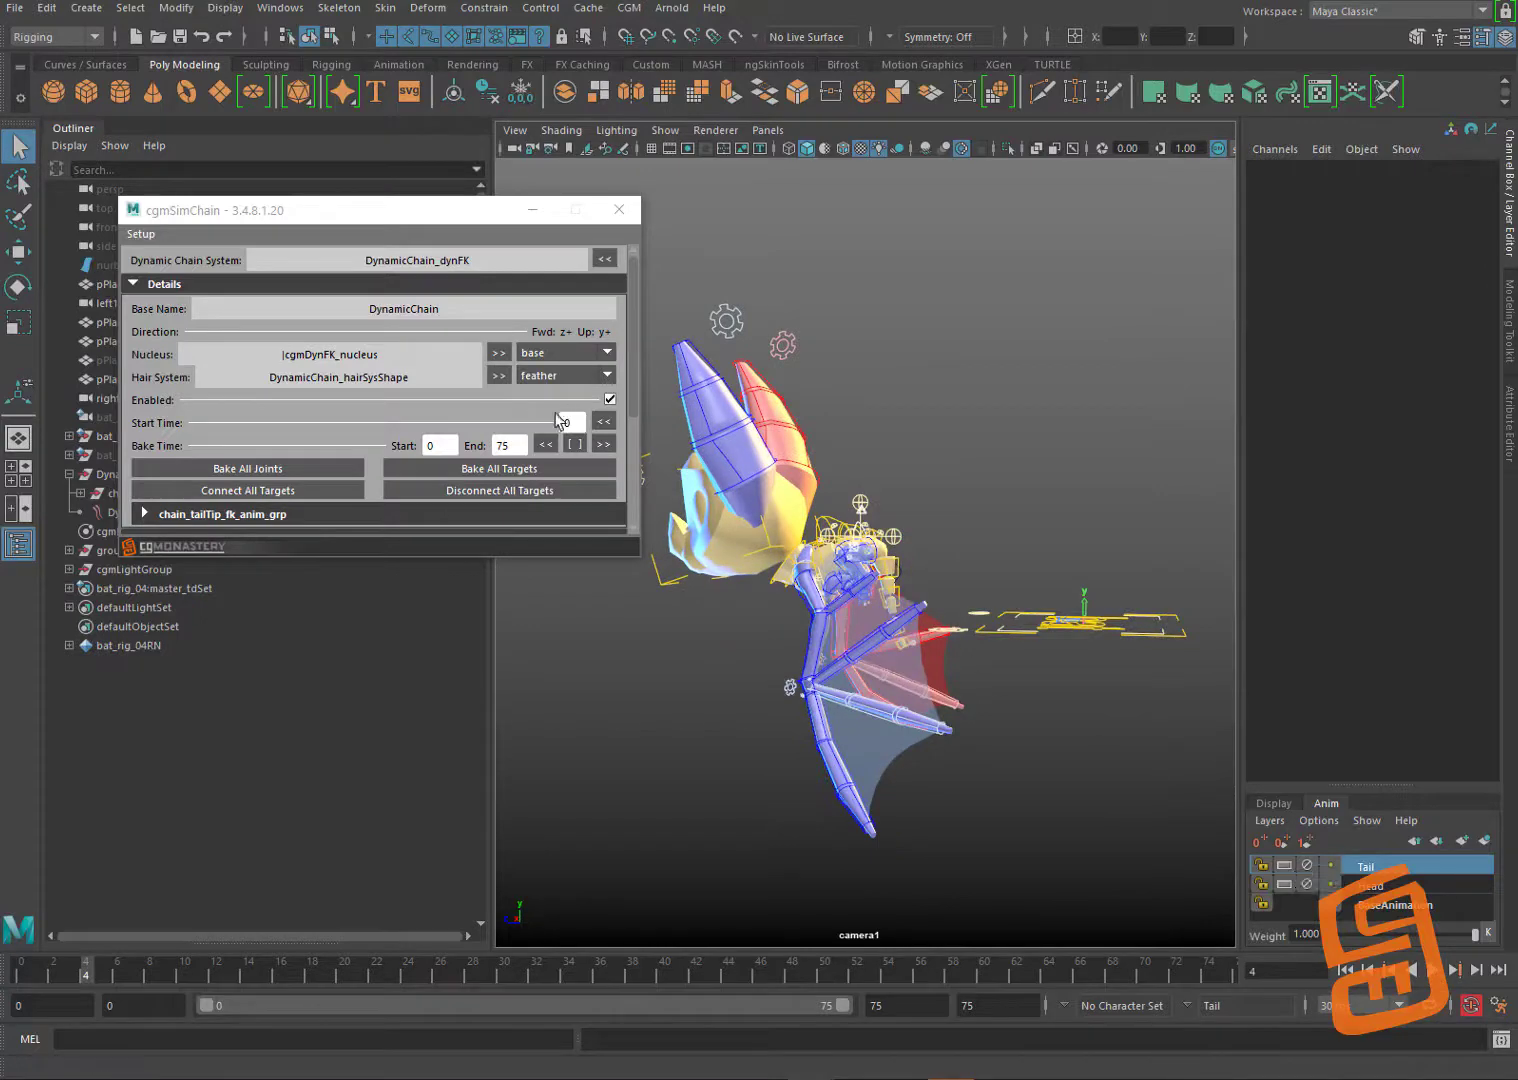
click(1453, 969)
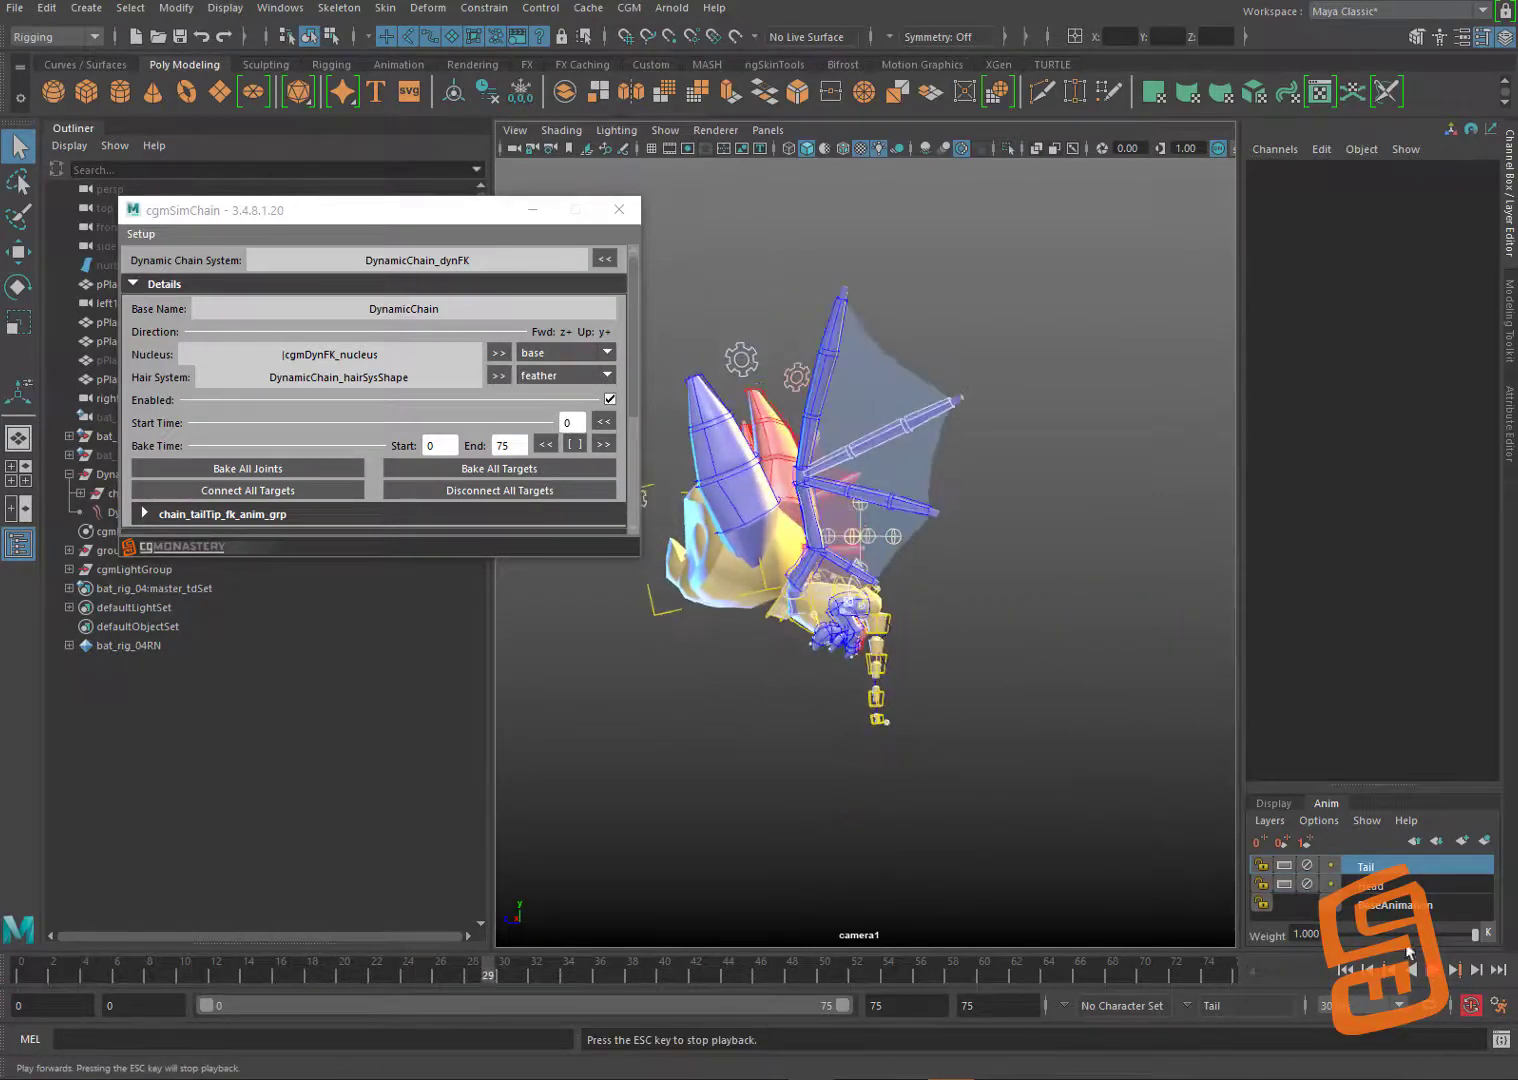
key(Escape)
Step: Load the tail preset on the hair system again and play the simulation, viewing the bat from the side and behind
click(563, 376)
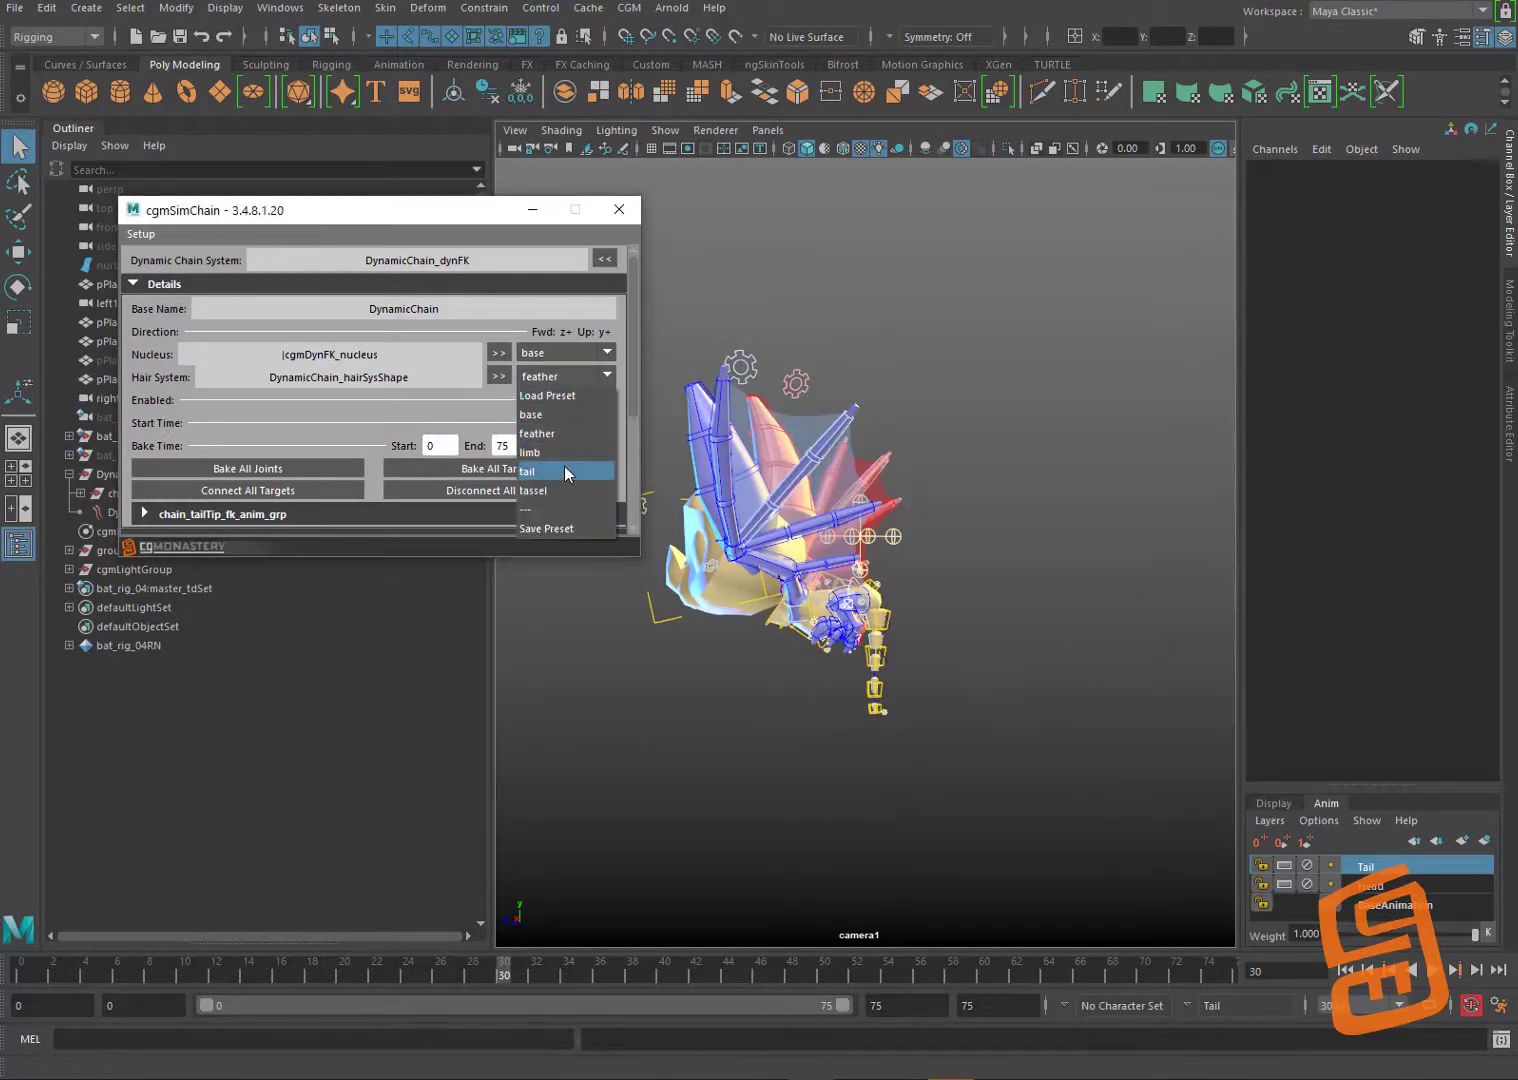
click(566, 468)
click(1437, 972)
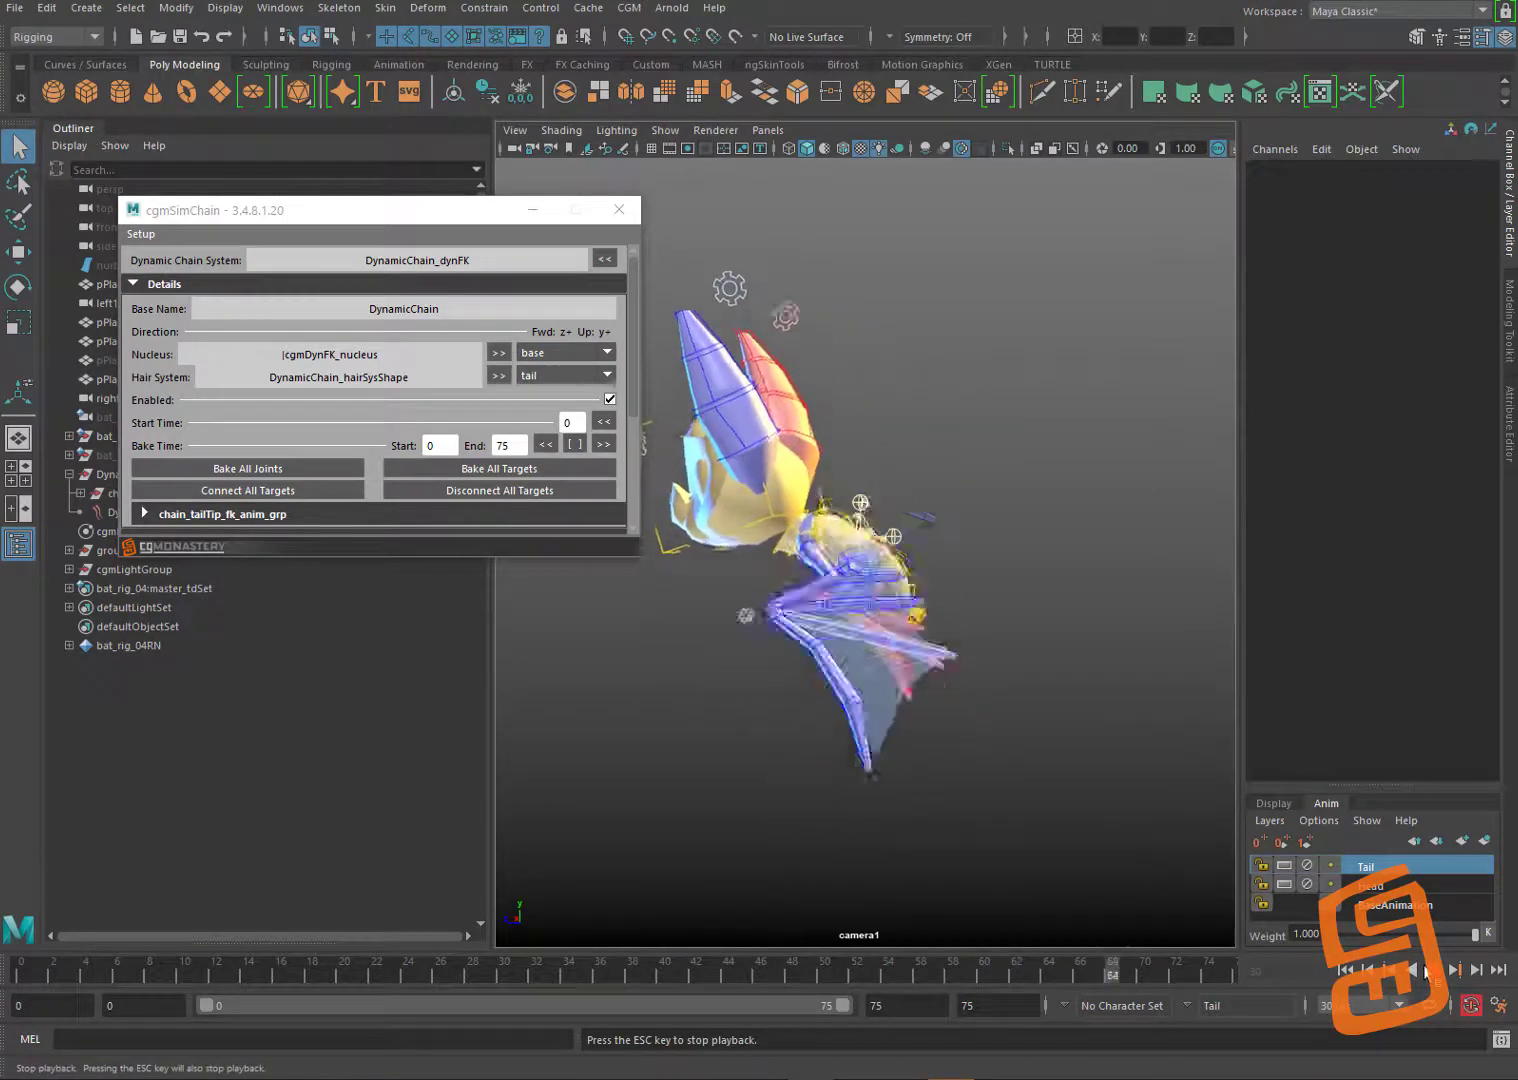
alt+drag(1040, 532, 963, 538)
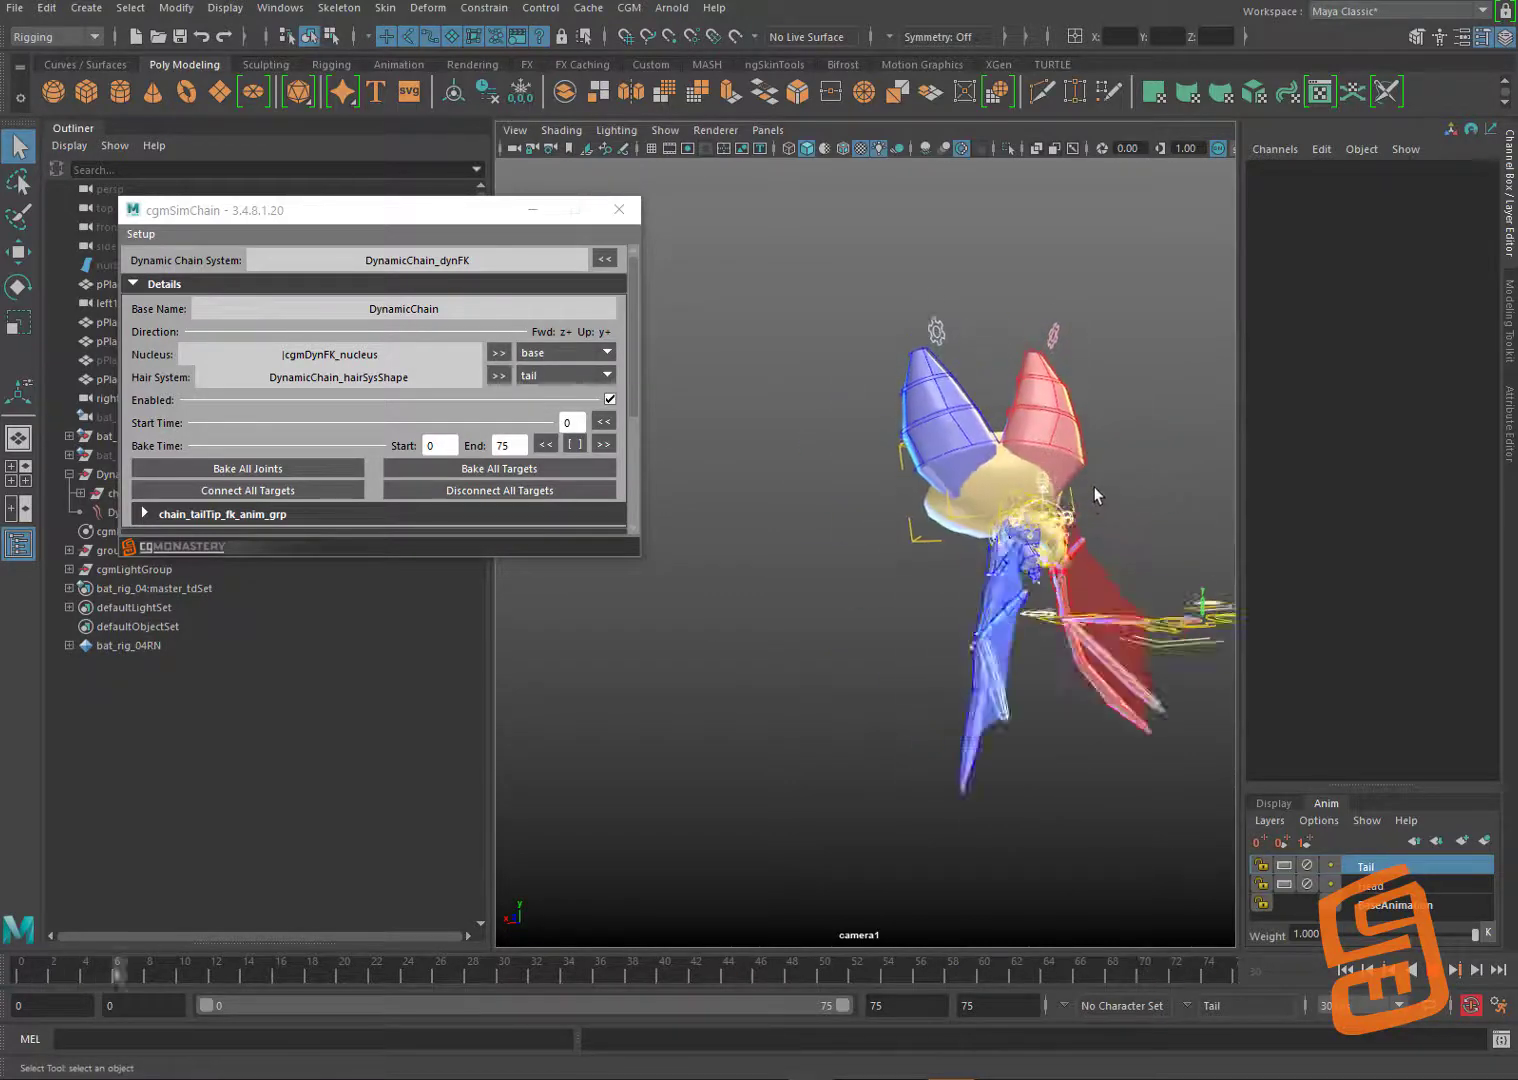
alt+middle_drag(1093, 494, 1096, 541)
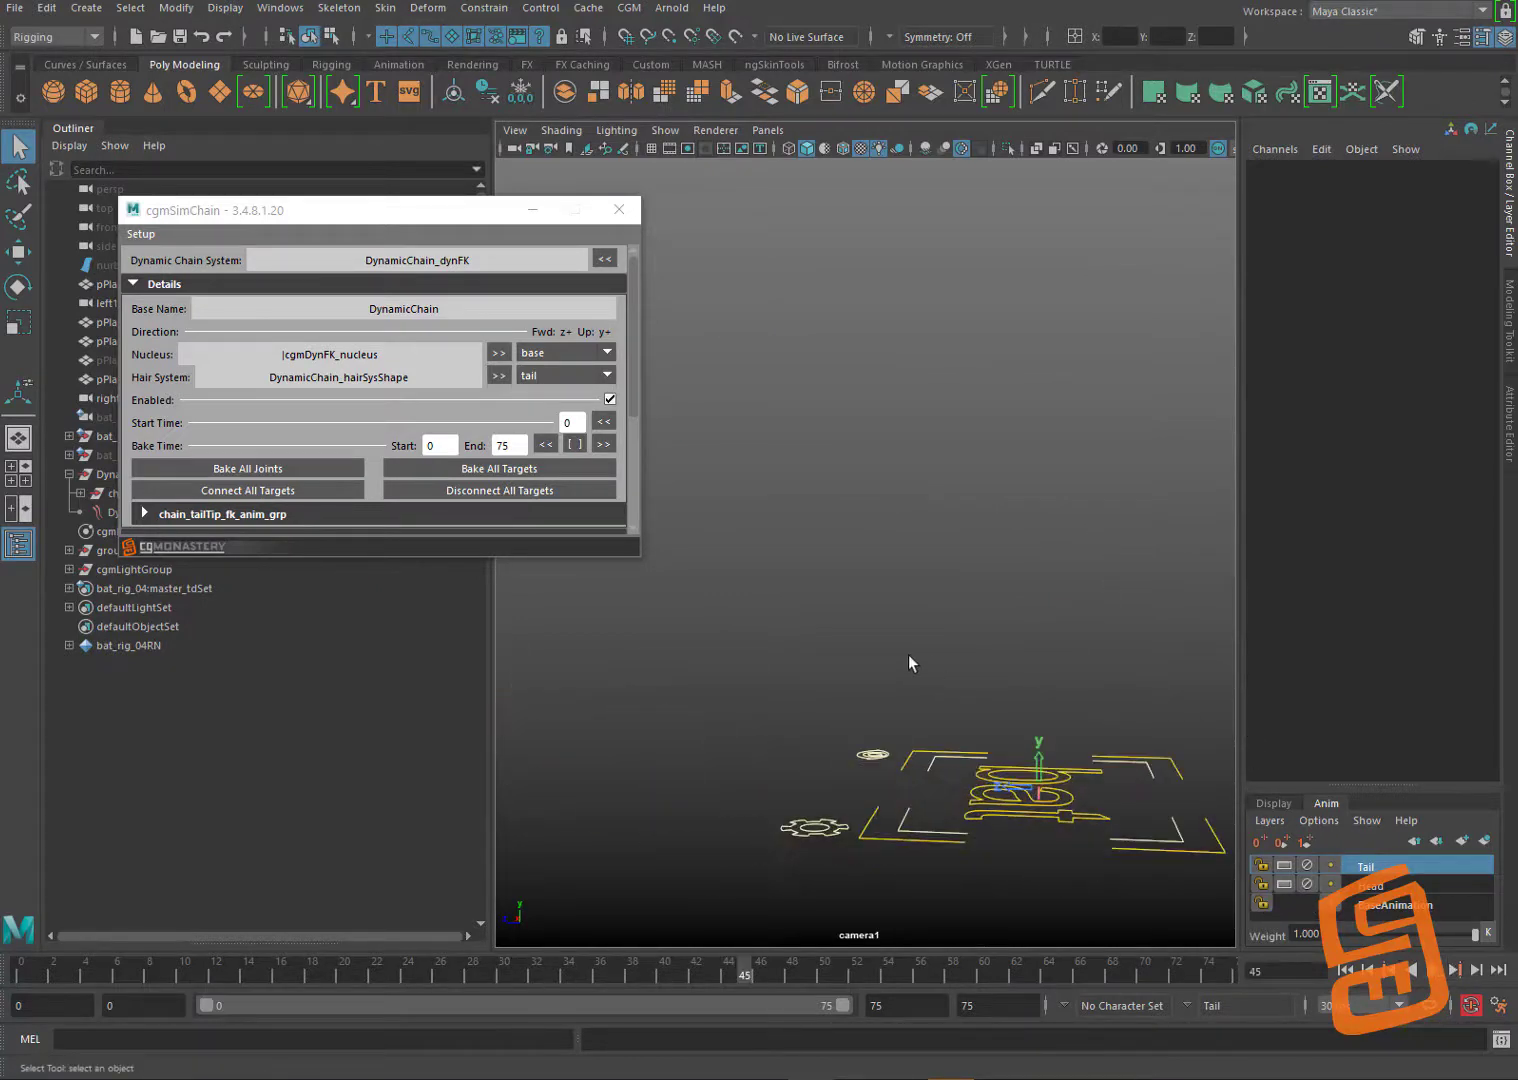
Step: Frame the bat from the side and replay the simulation to review the tail's secondary motion
scroll(915, 655, down, 3)
mouse_move(925, 657)
alt+middle_down()
mouse_move(718, 583)
mouse_move(1078, 674)
mouse_move(940, 643)
alt+middle_up()
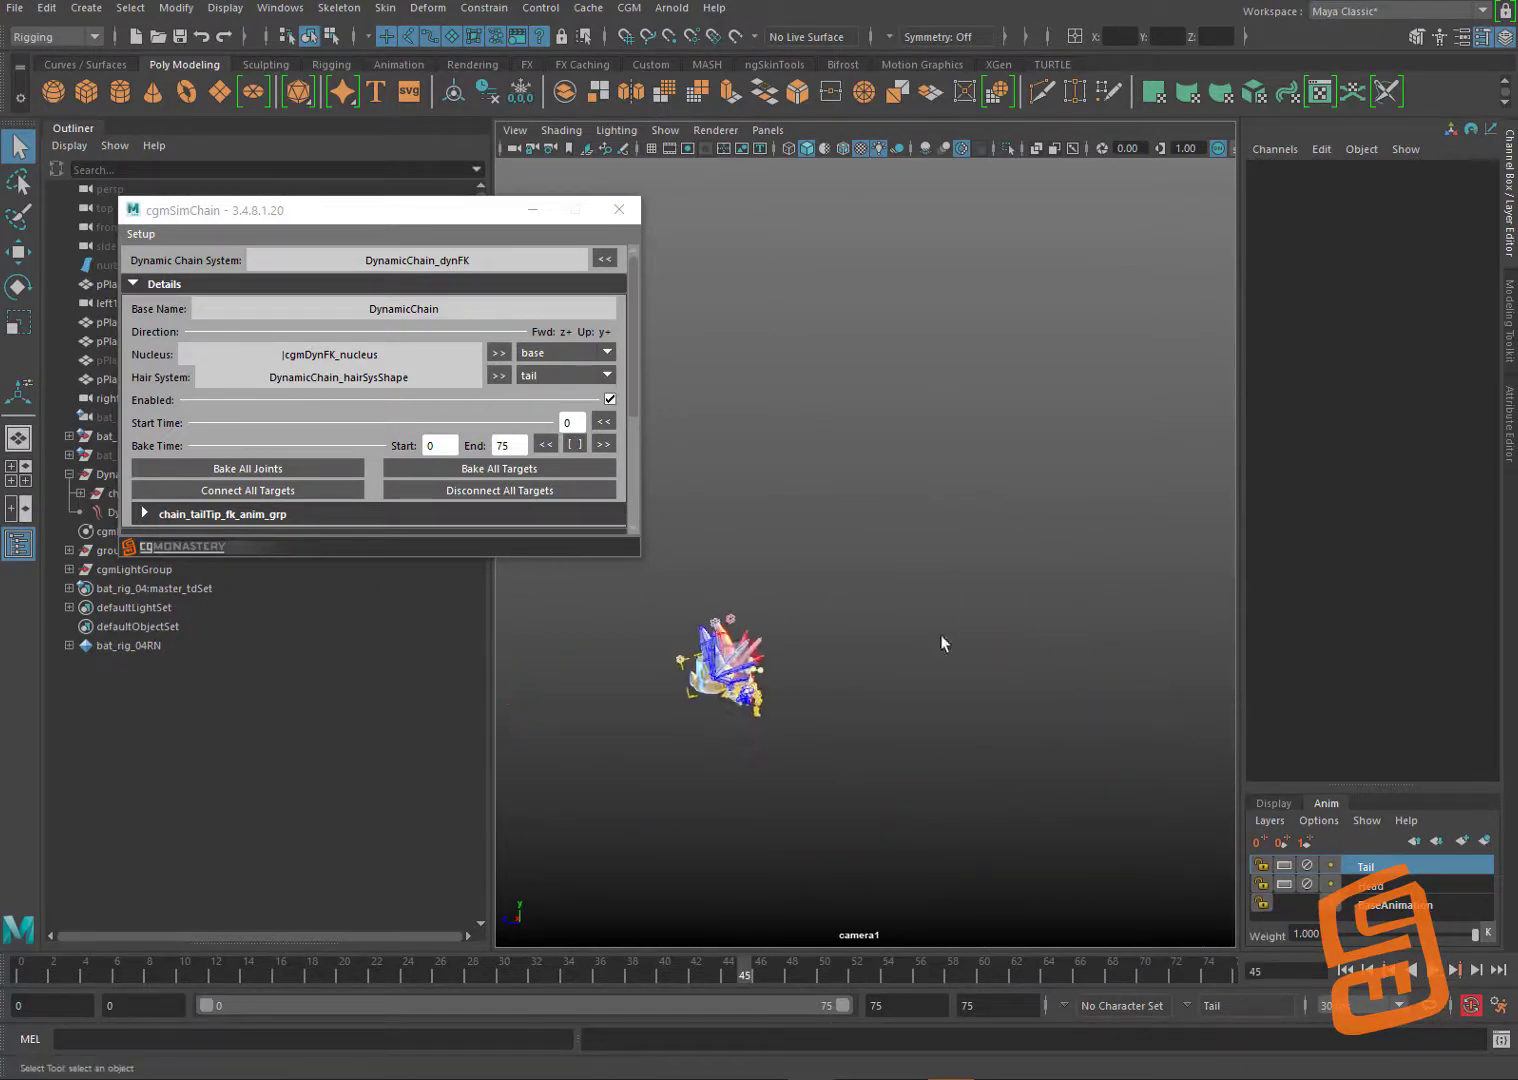
scroll(940, 634, up, 6)
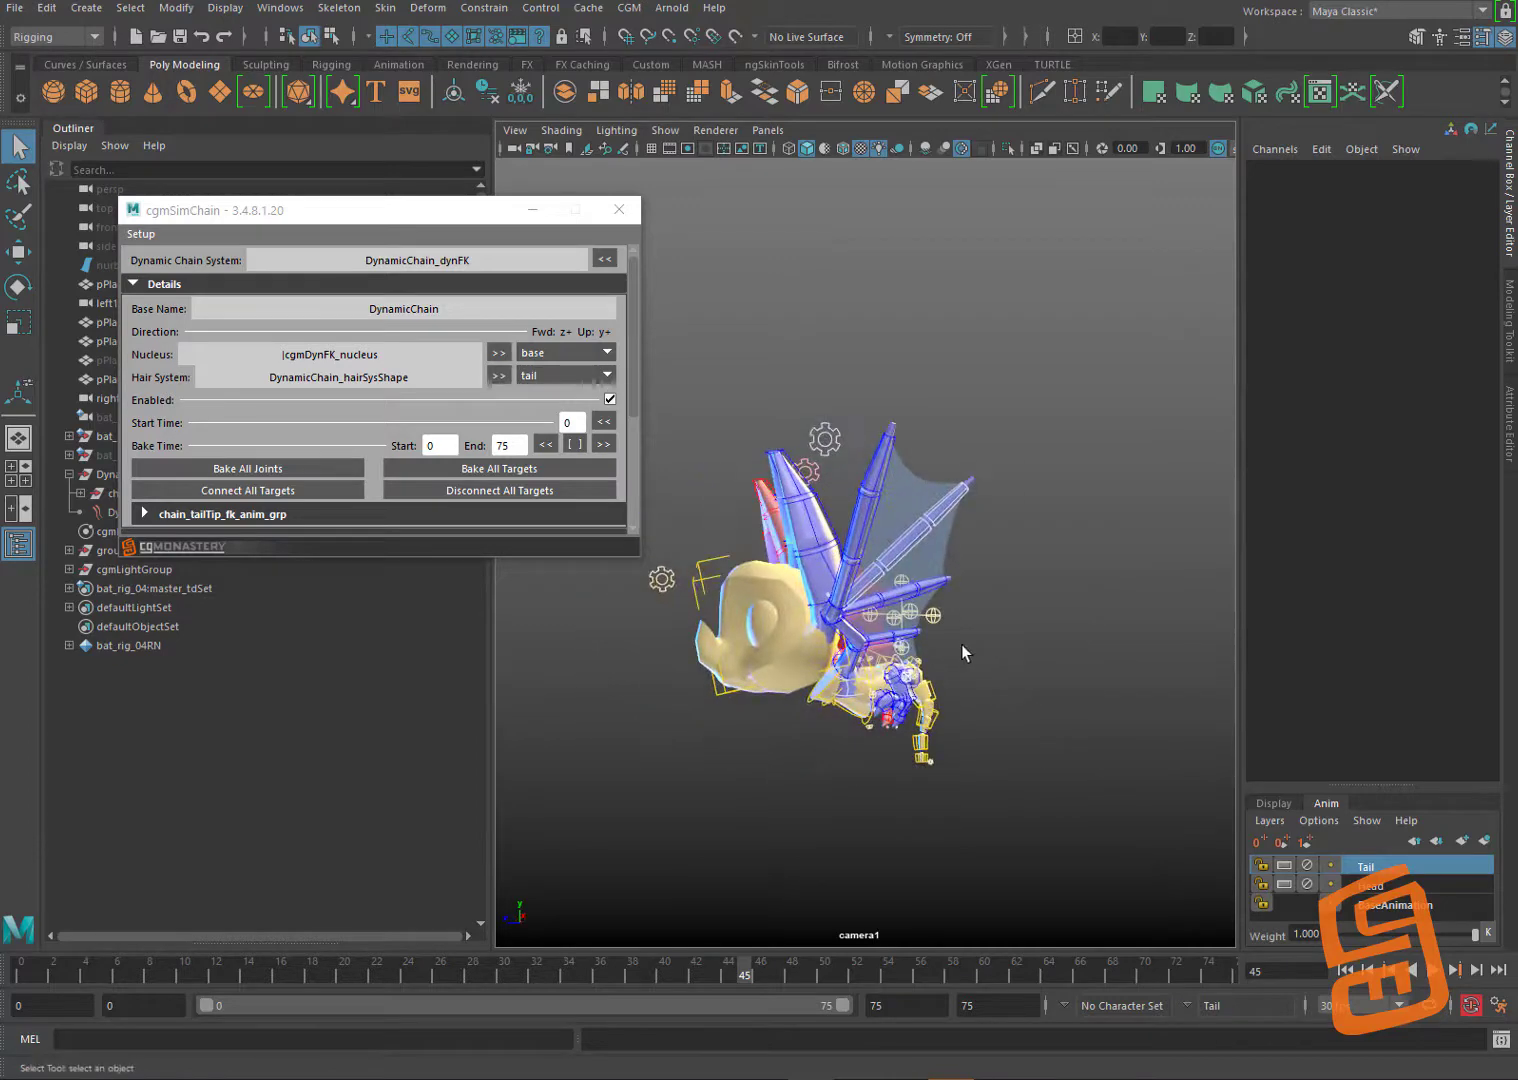
scroll(961, 644, up, 3)
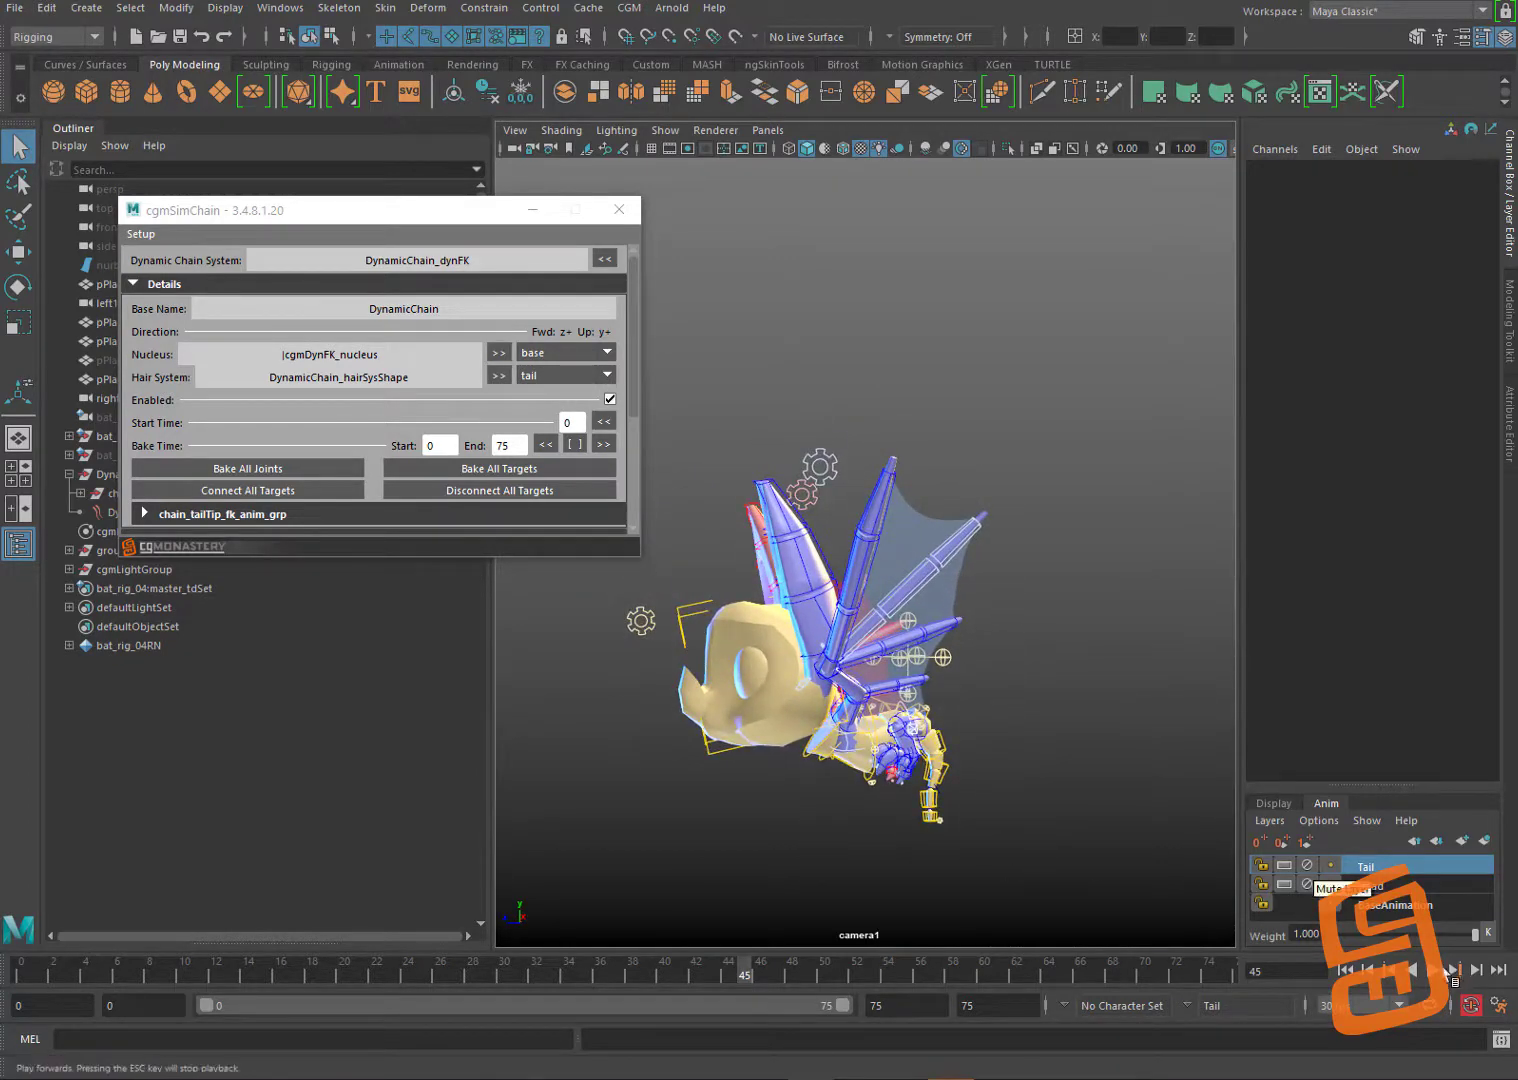
click(1451, 969)
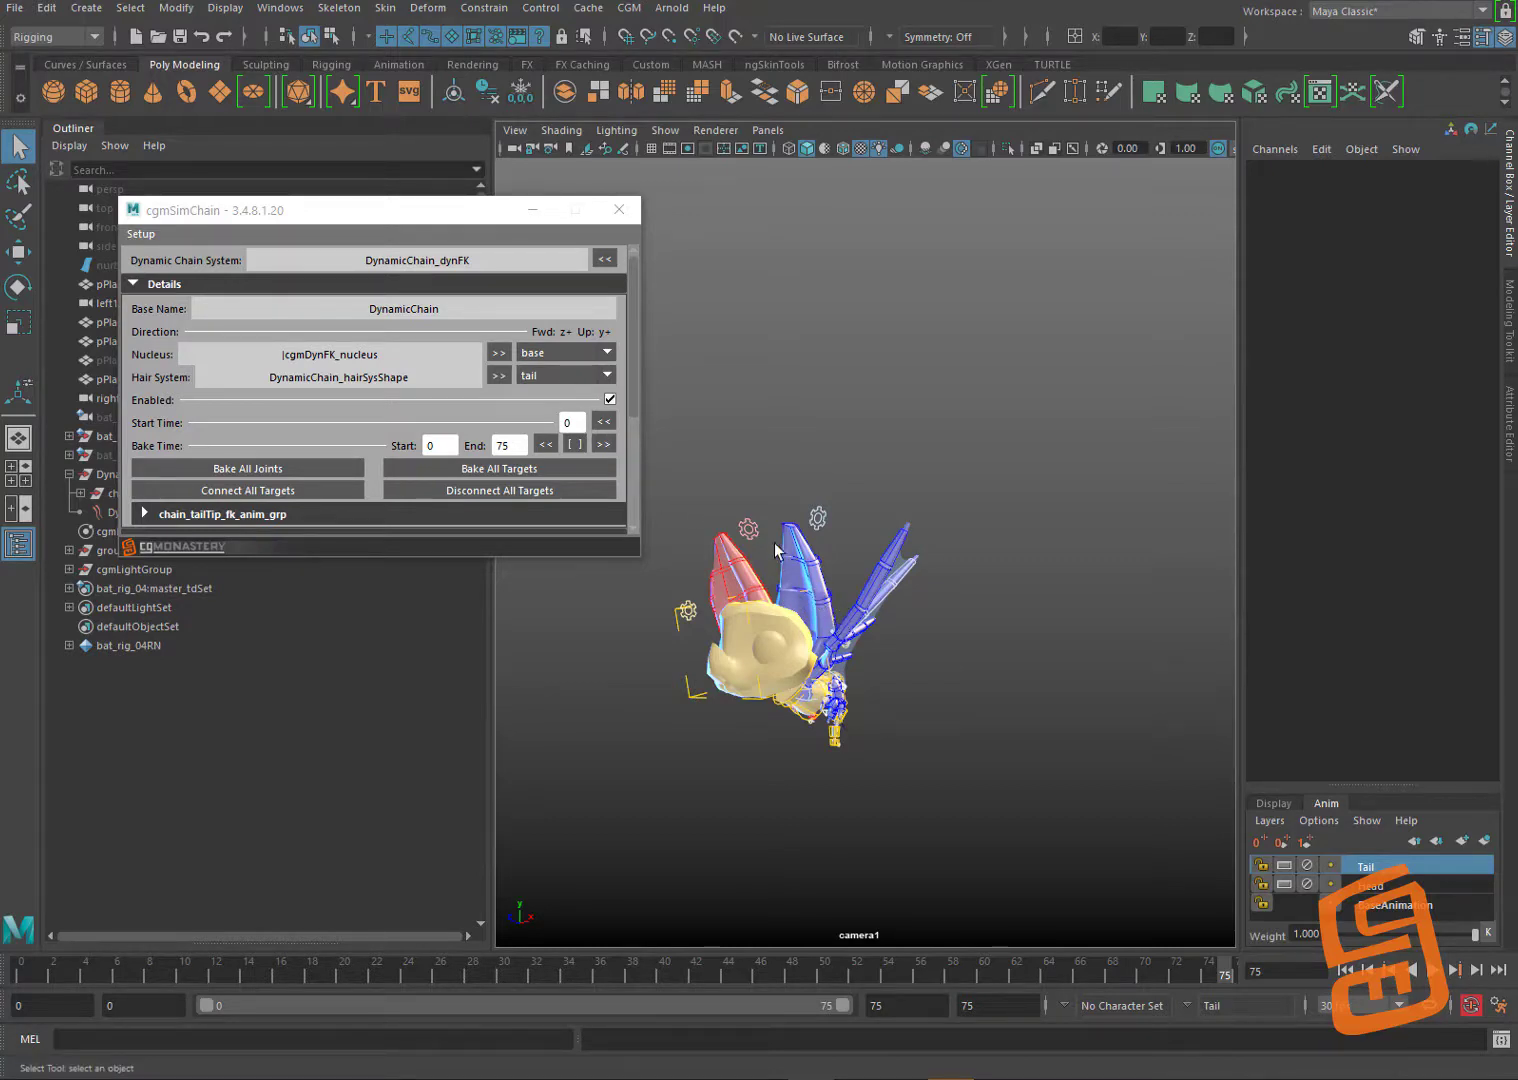
Step: Try rotating the left ball and left ankle FK controls on the bat's foot, undoing each rotation
alt+drag(906, 516, 908, 583)
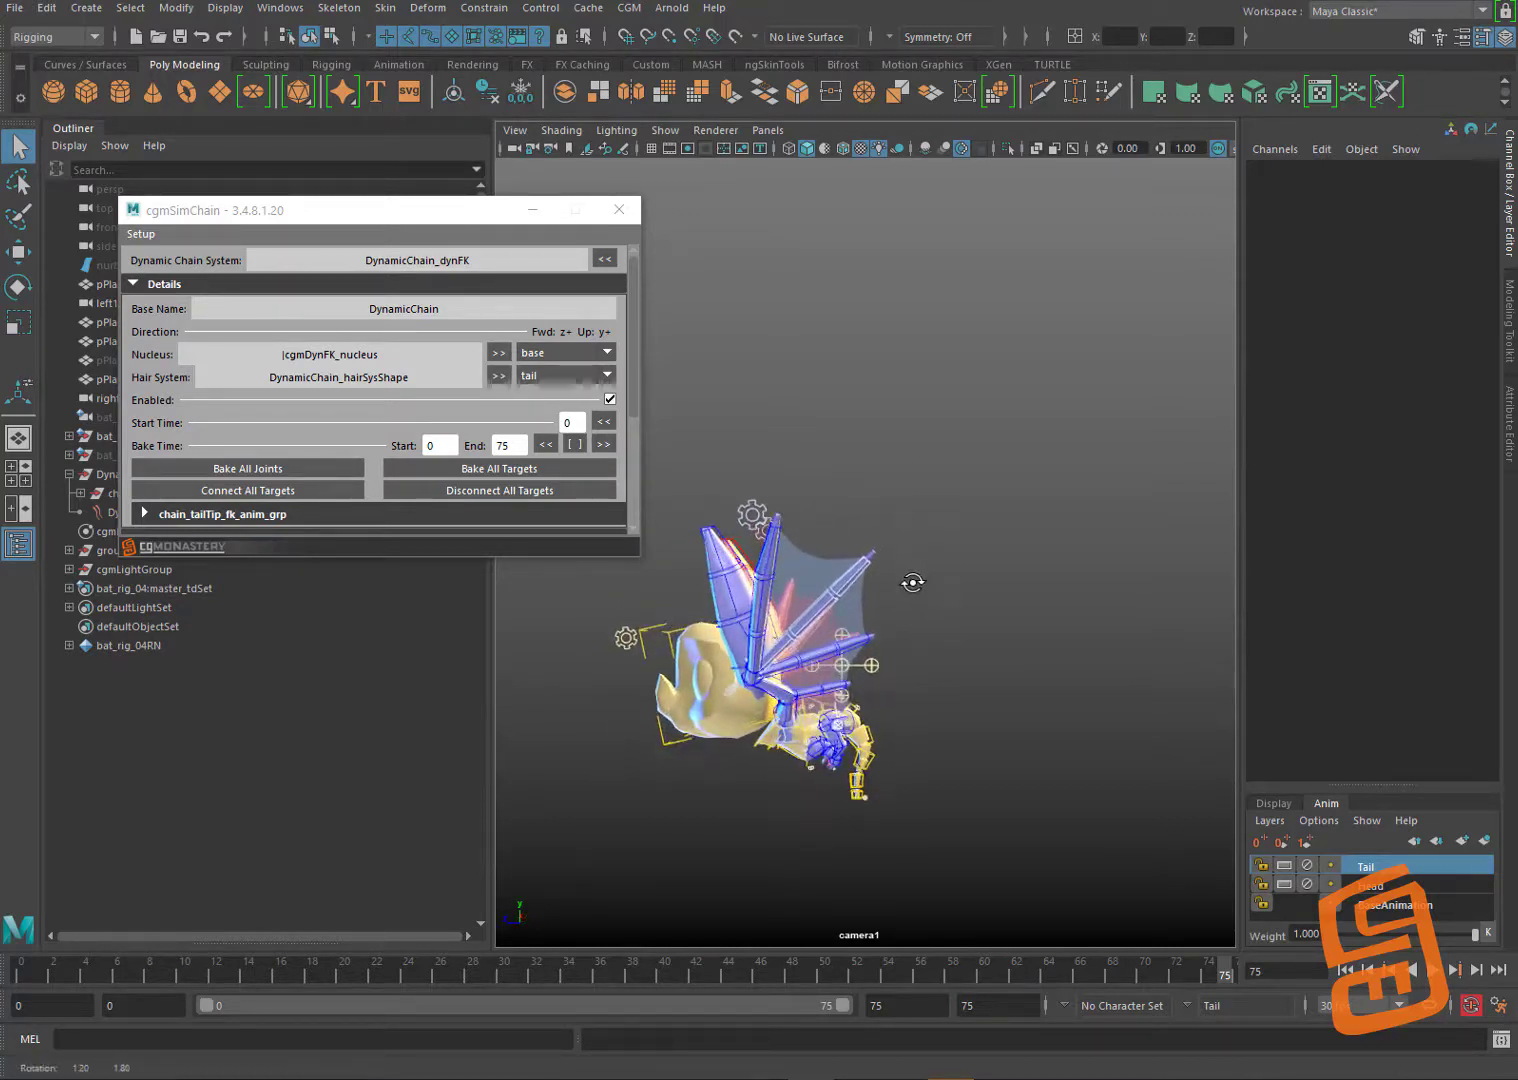
scroll(932, 662, up, 3)
alt+middle_drag(932, 663, 949, 611)
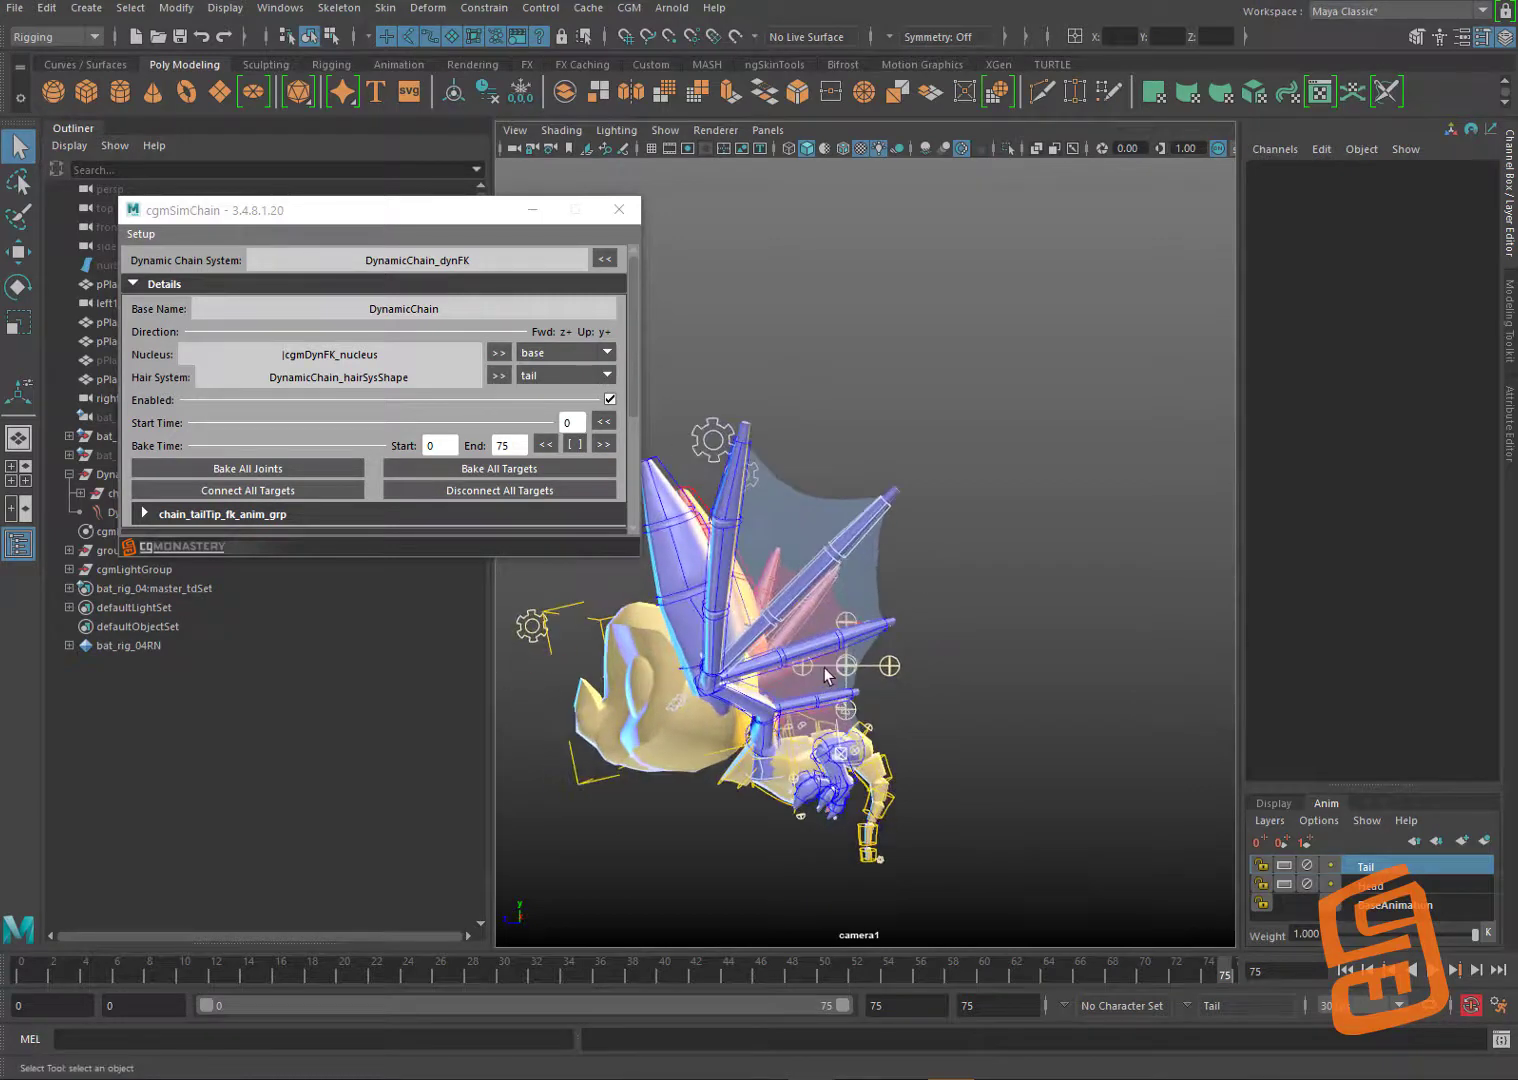
alt+right_drag(826, 676, 857, 735)
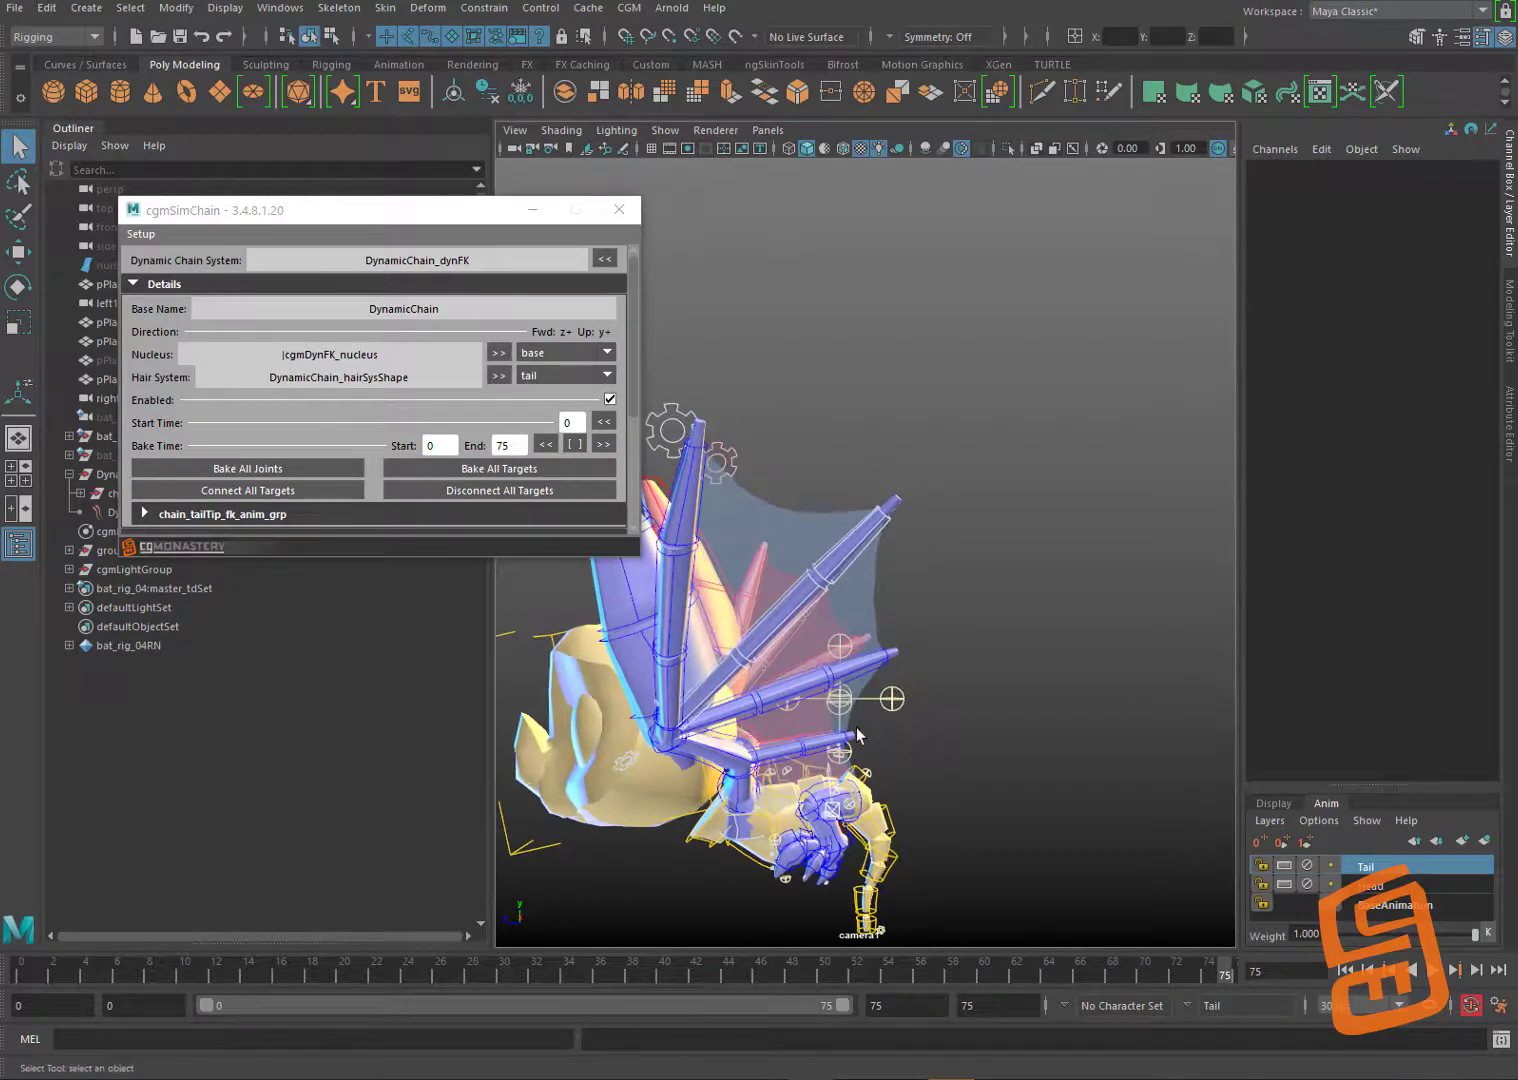
click(828, 804)
click(834, 835)
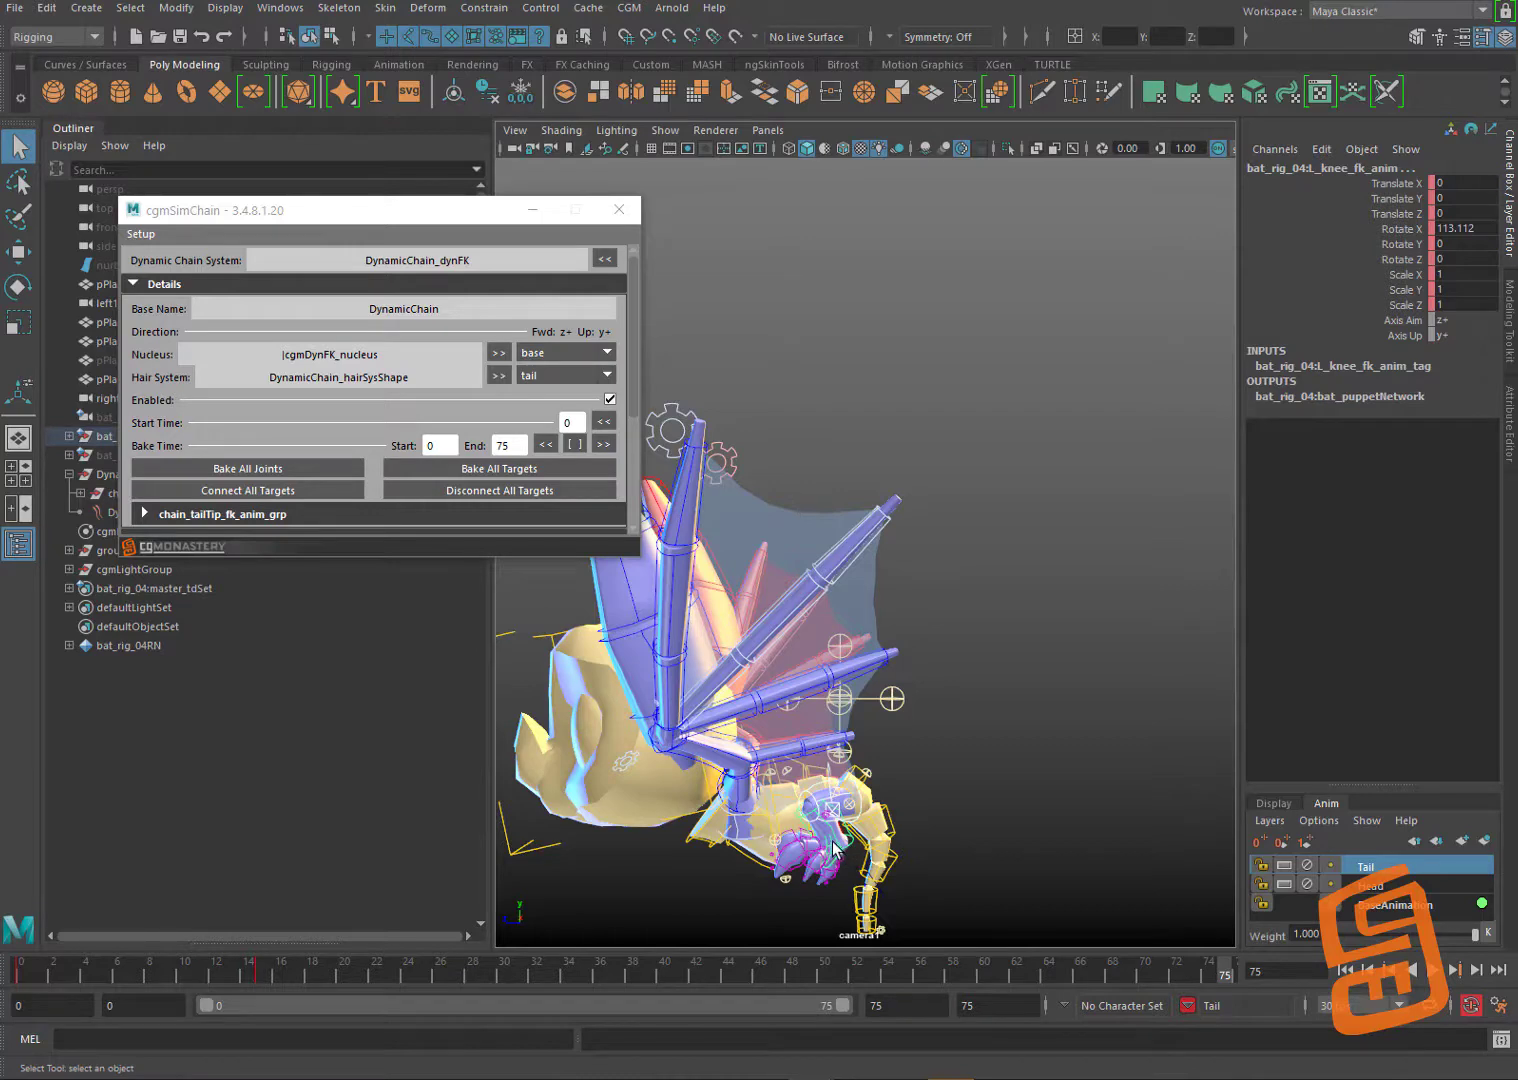
click(834, 847)
key(e)
drag(850, 800, 975, 700)
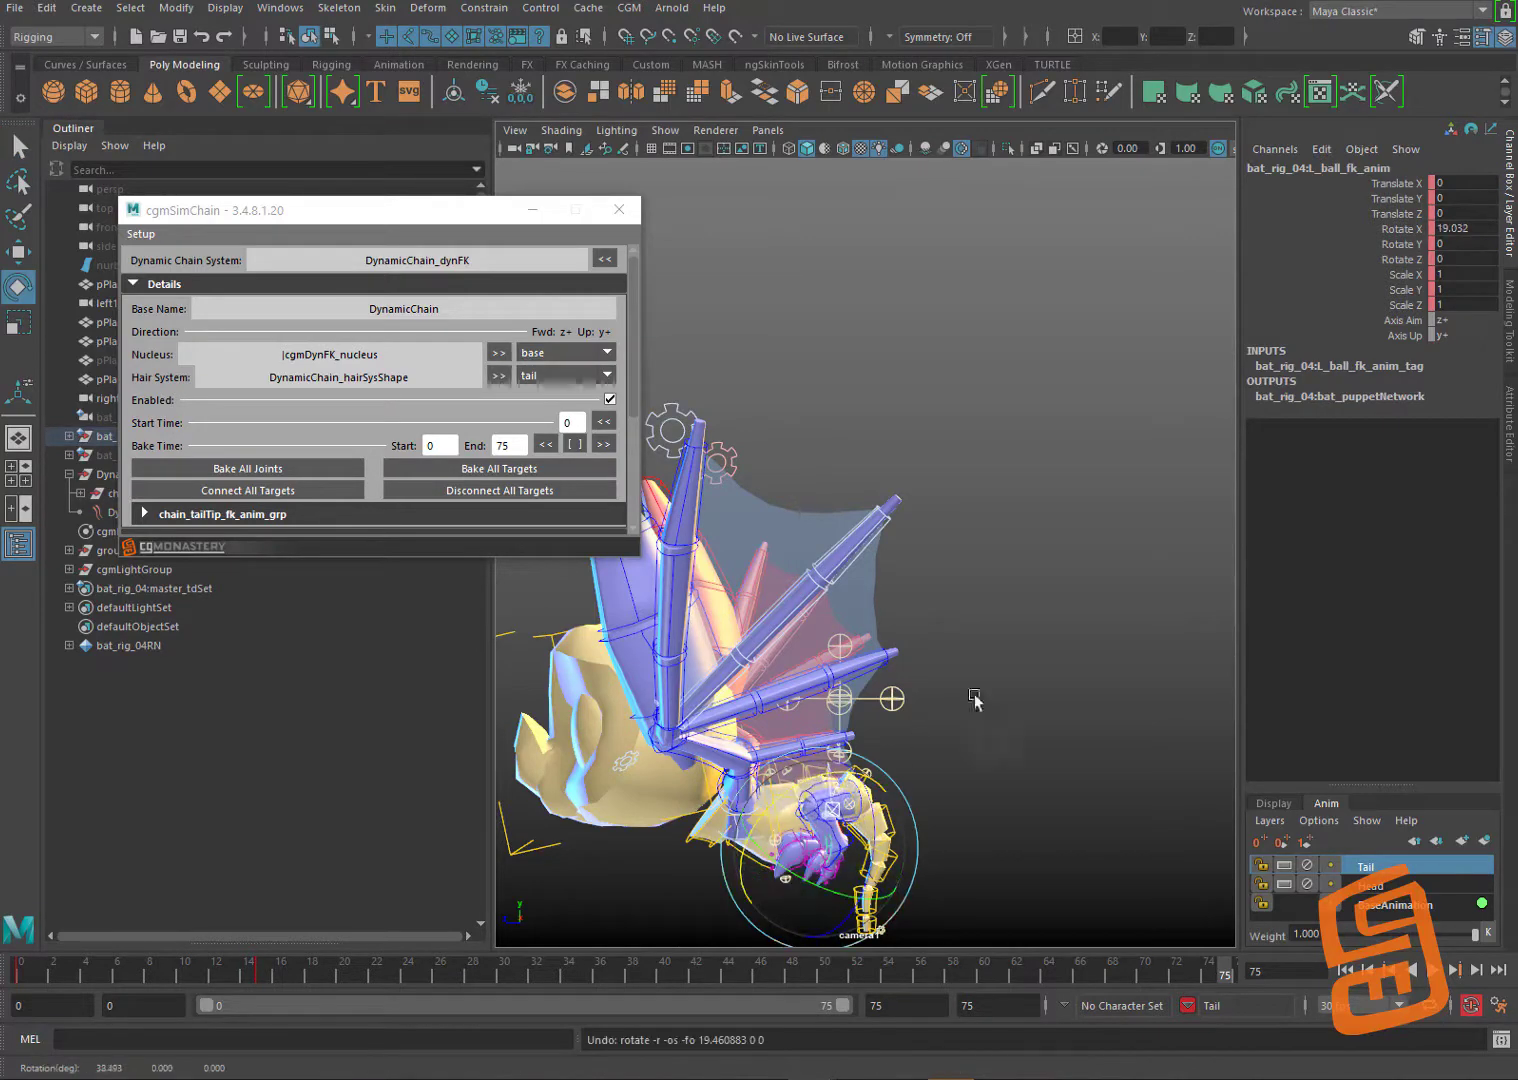
click(975, 700)
click(808, 803)
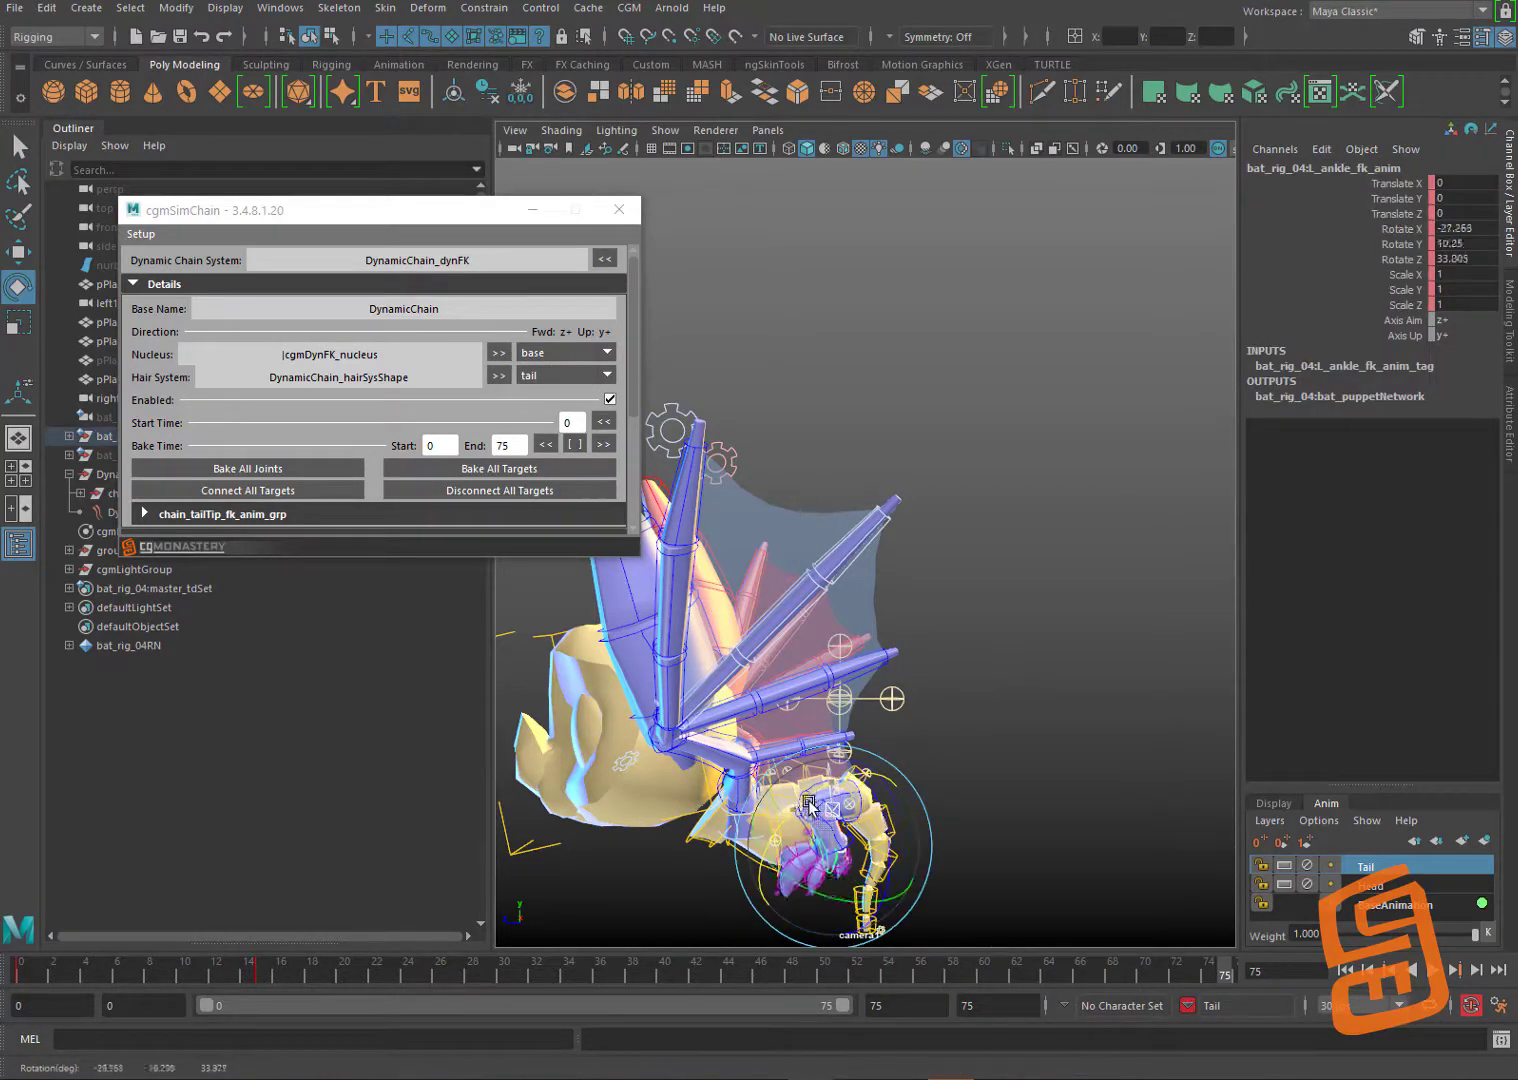
drag(808, 803, 982, 708)
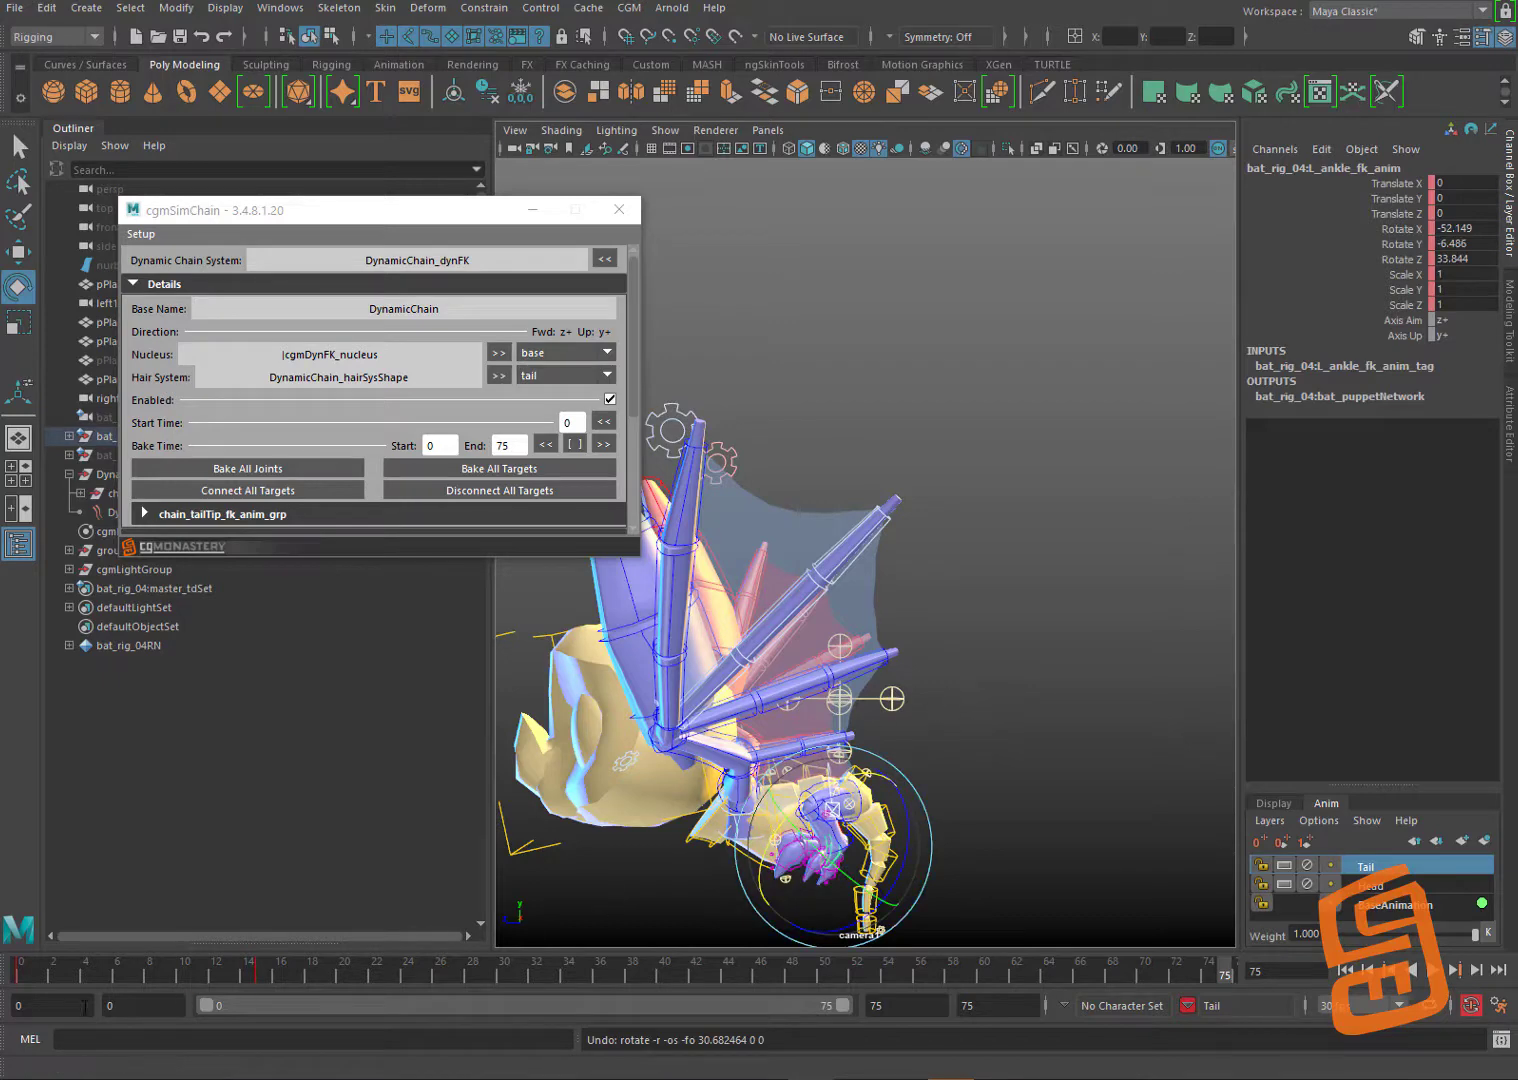
Step: Return to frame 0 and inspect the left hip and knee FK controls around the bat's foot
click(18, 974)
click(1050, 568)
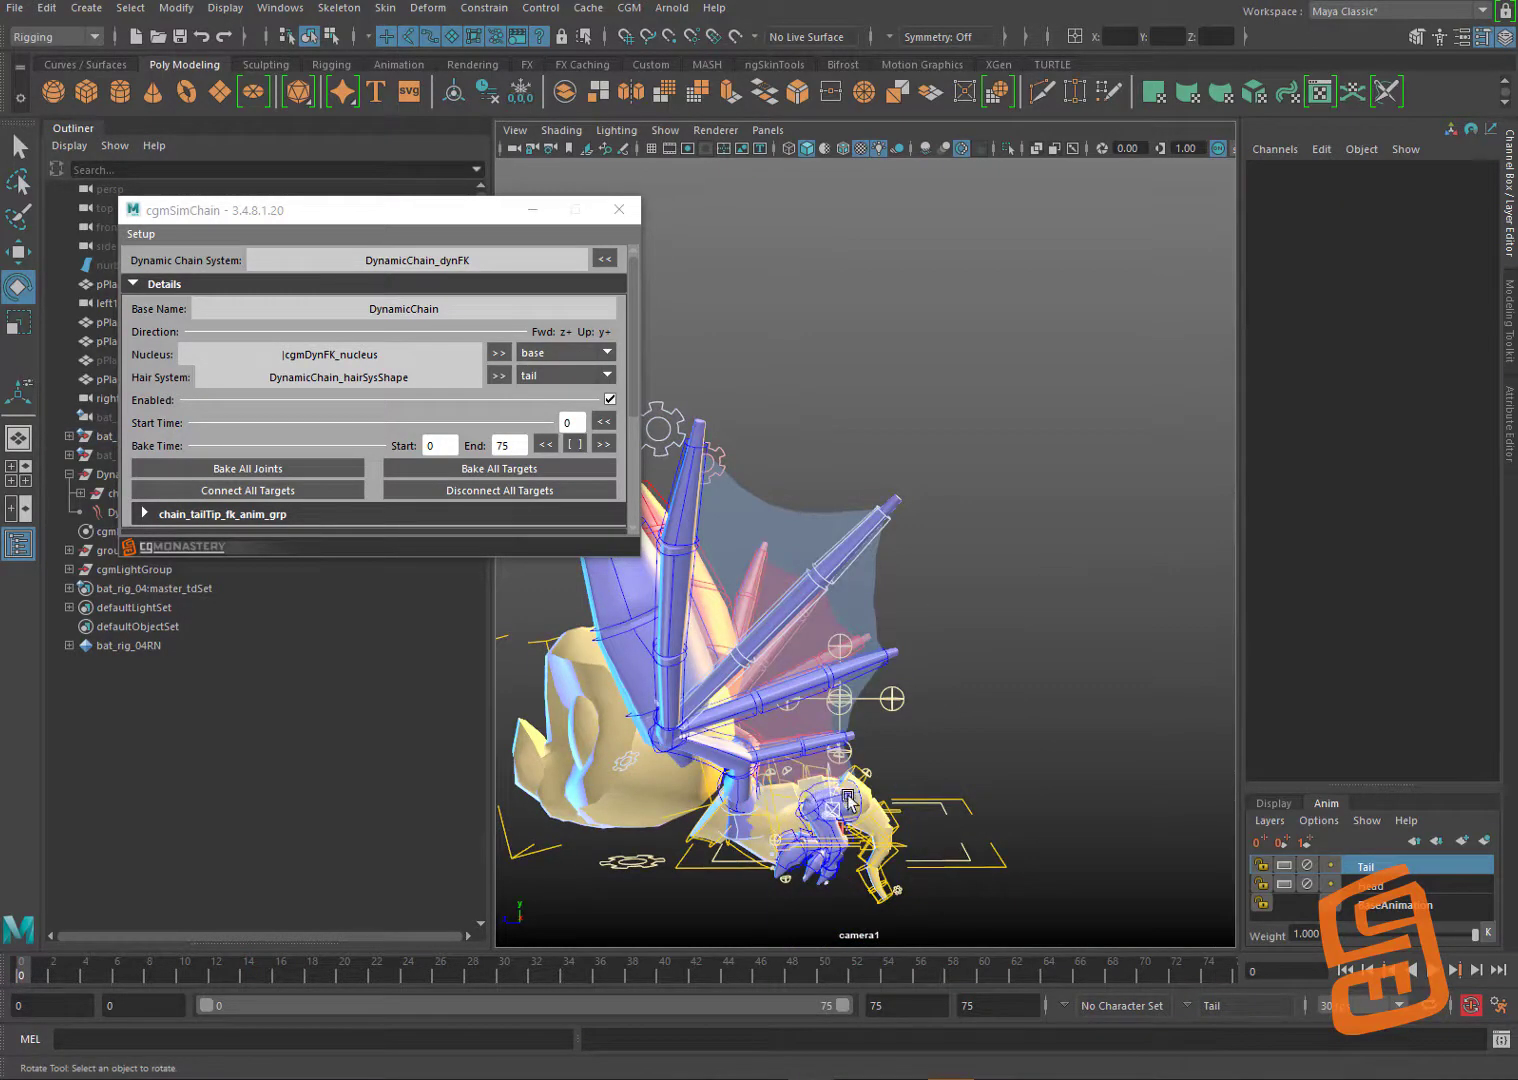
click(847, 799)
click(959, 610)
alt+drag(959, 610, 911, 539)
alt+right_drag(911, 539, 1046, 758)
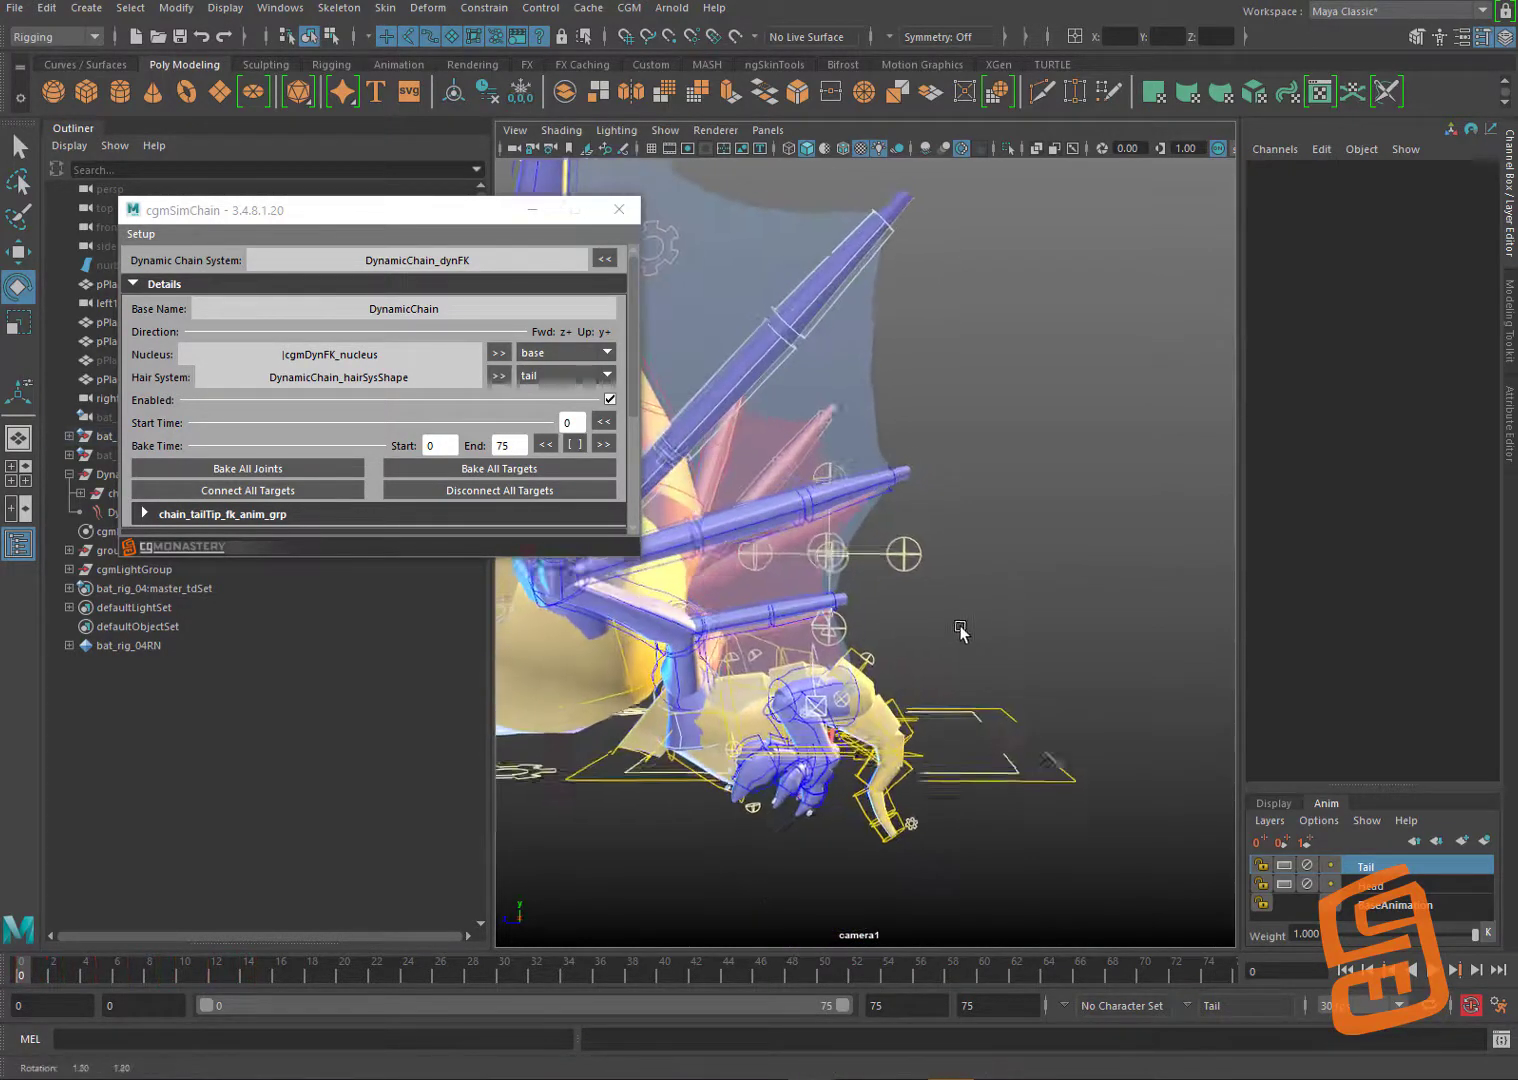
alt+drag(960, 632, 845, 722)
click(845, 722)
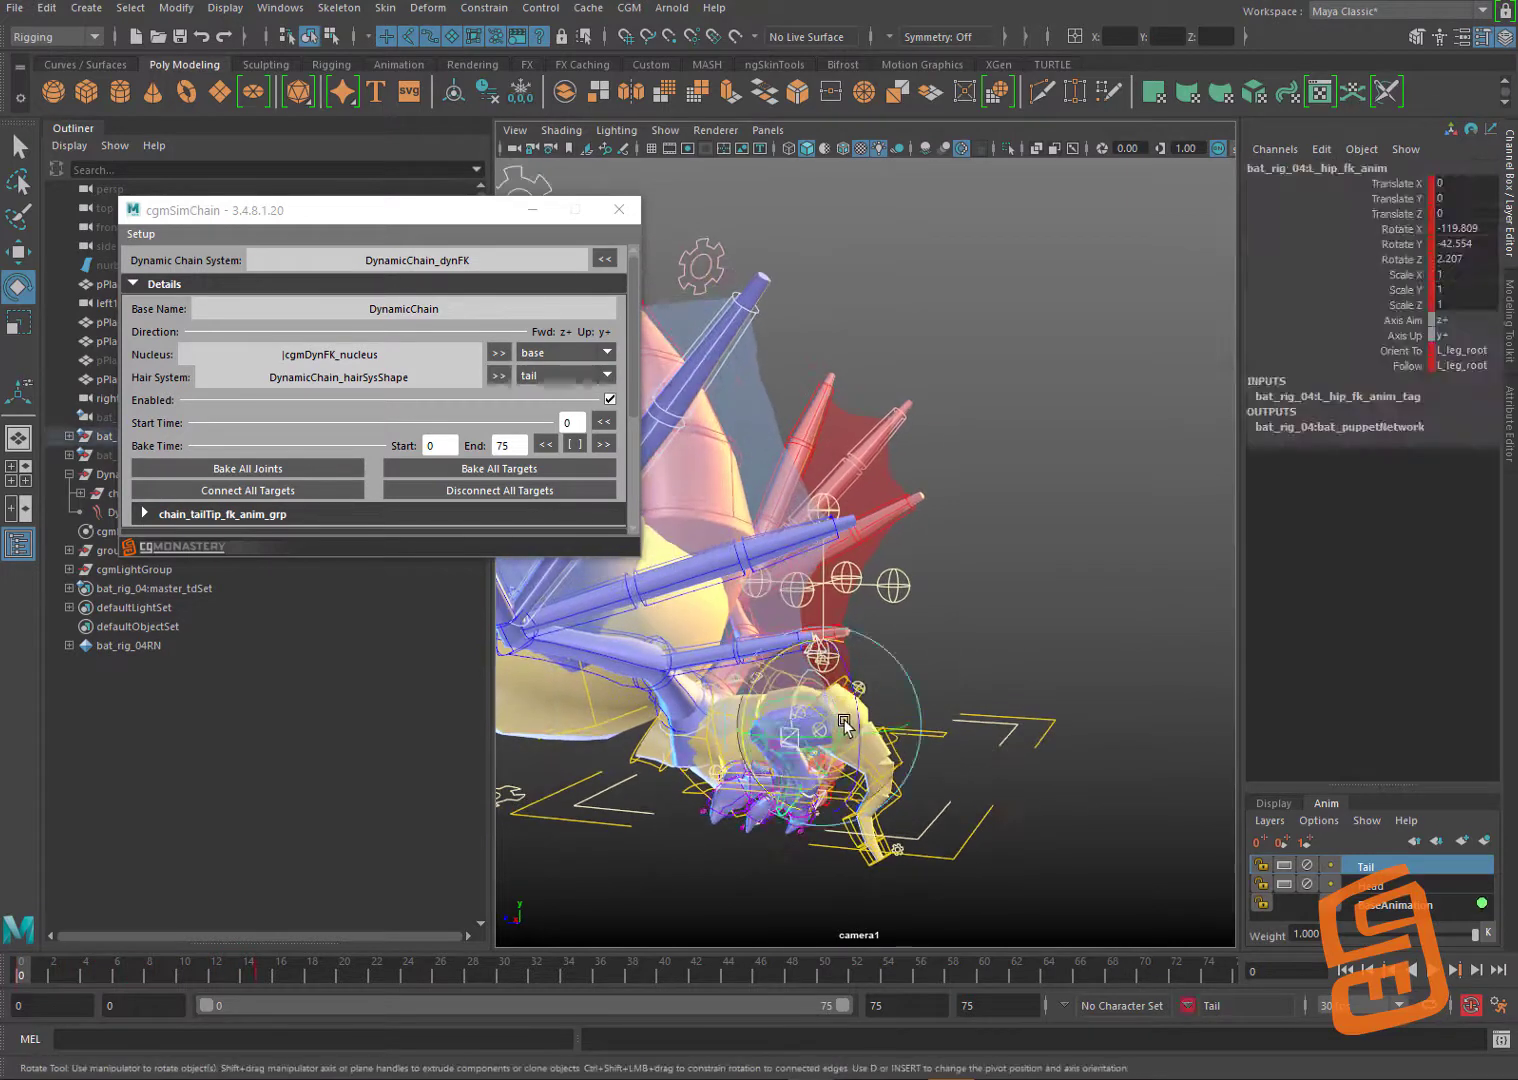
key(w)
click(768, 758)
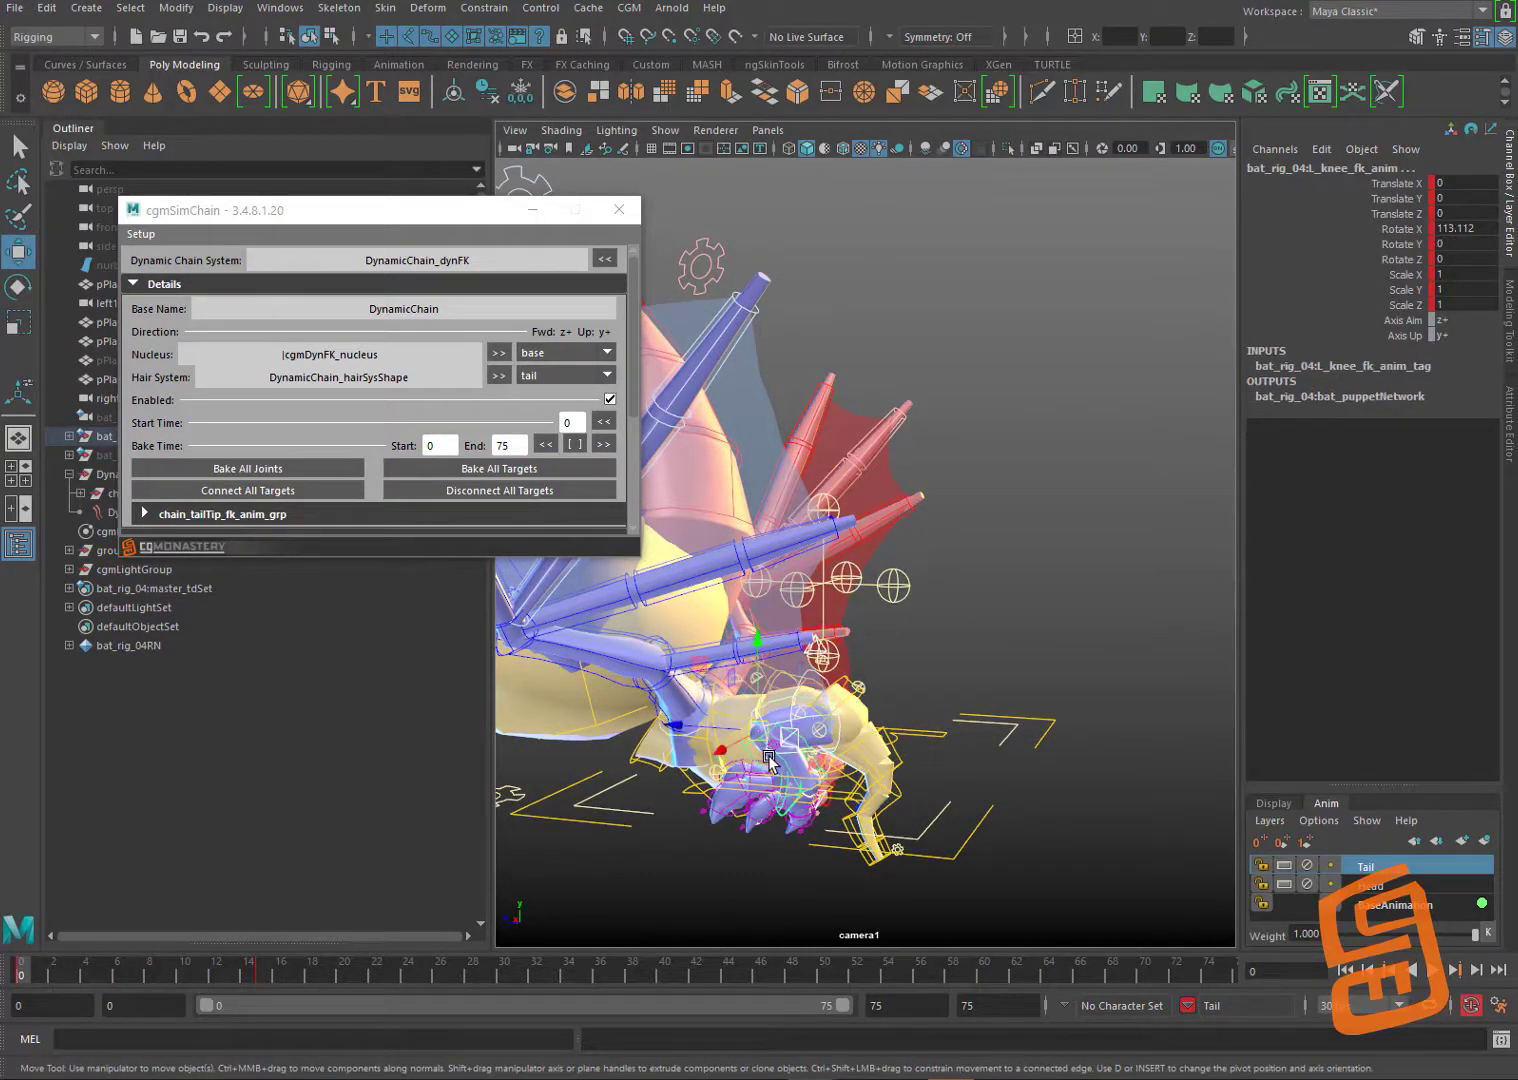
click(968, 604)
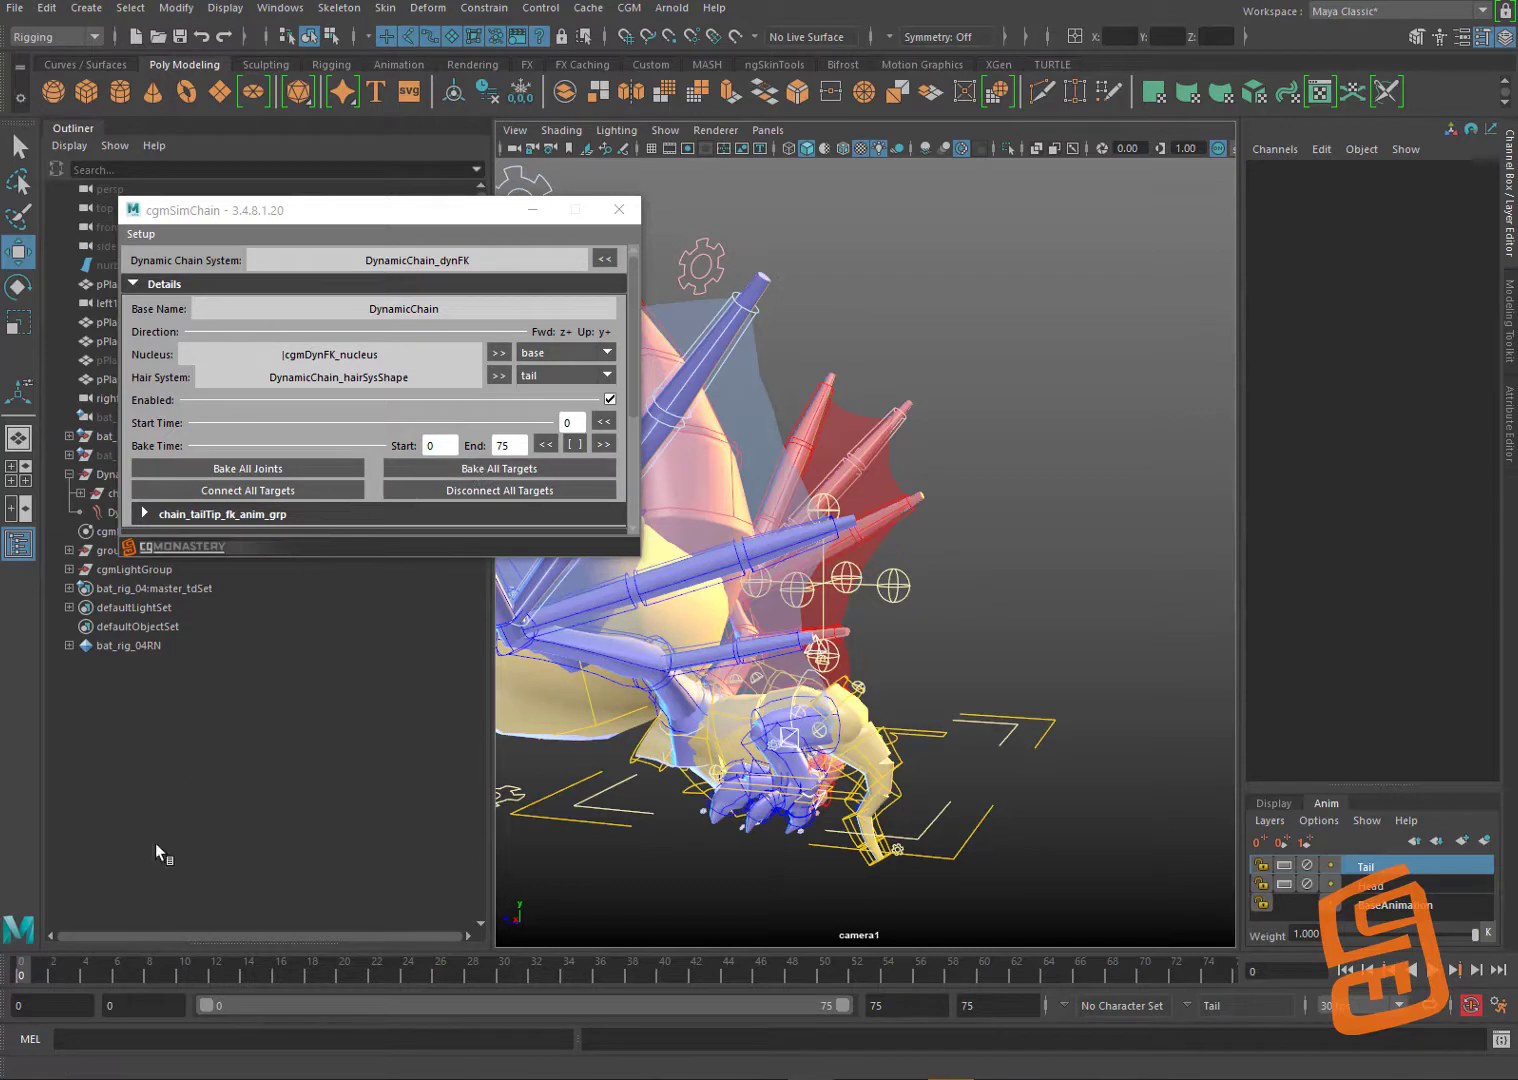
Step: Bake the tail simulation onto its target controls for frames 0 to 75, try disconnecting all targets, and check the tail base control
click(354, 470)
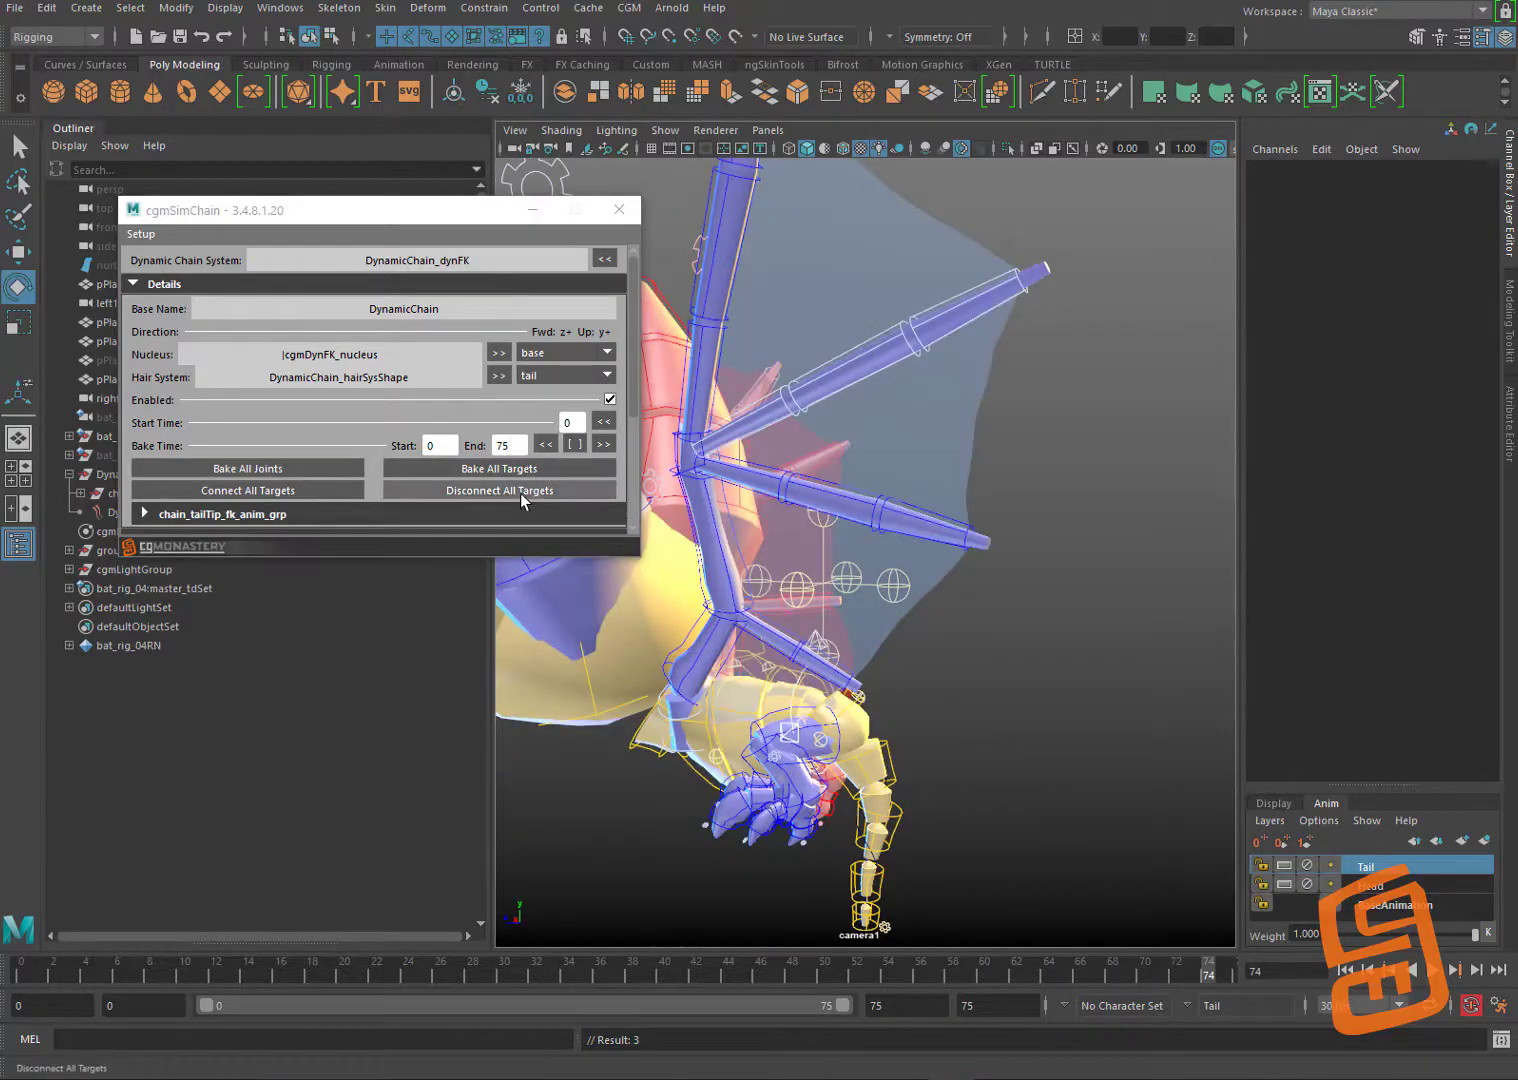
click(523, 491)
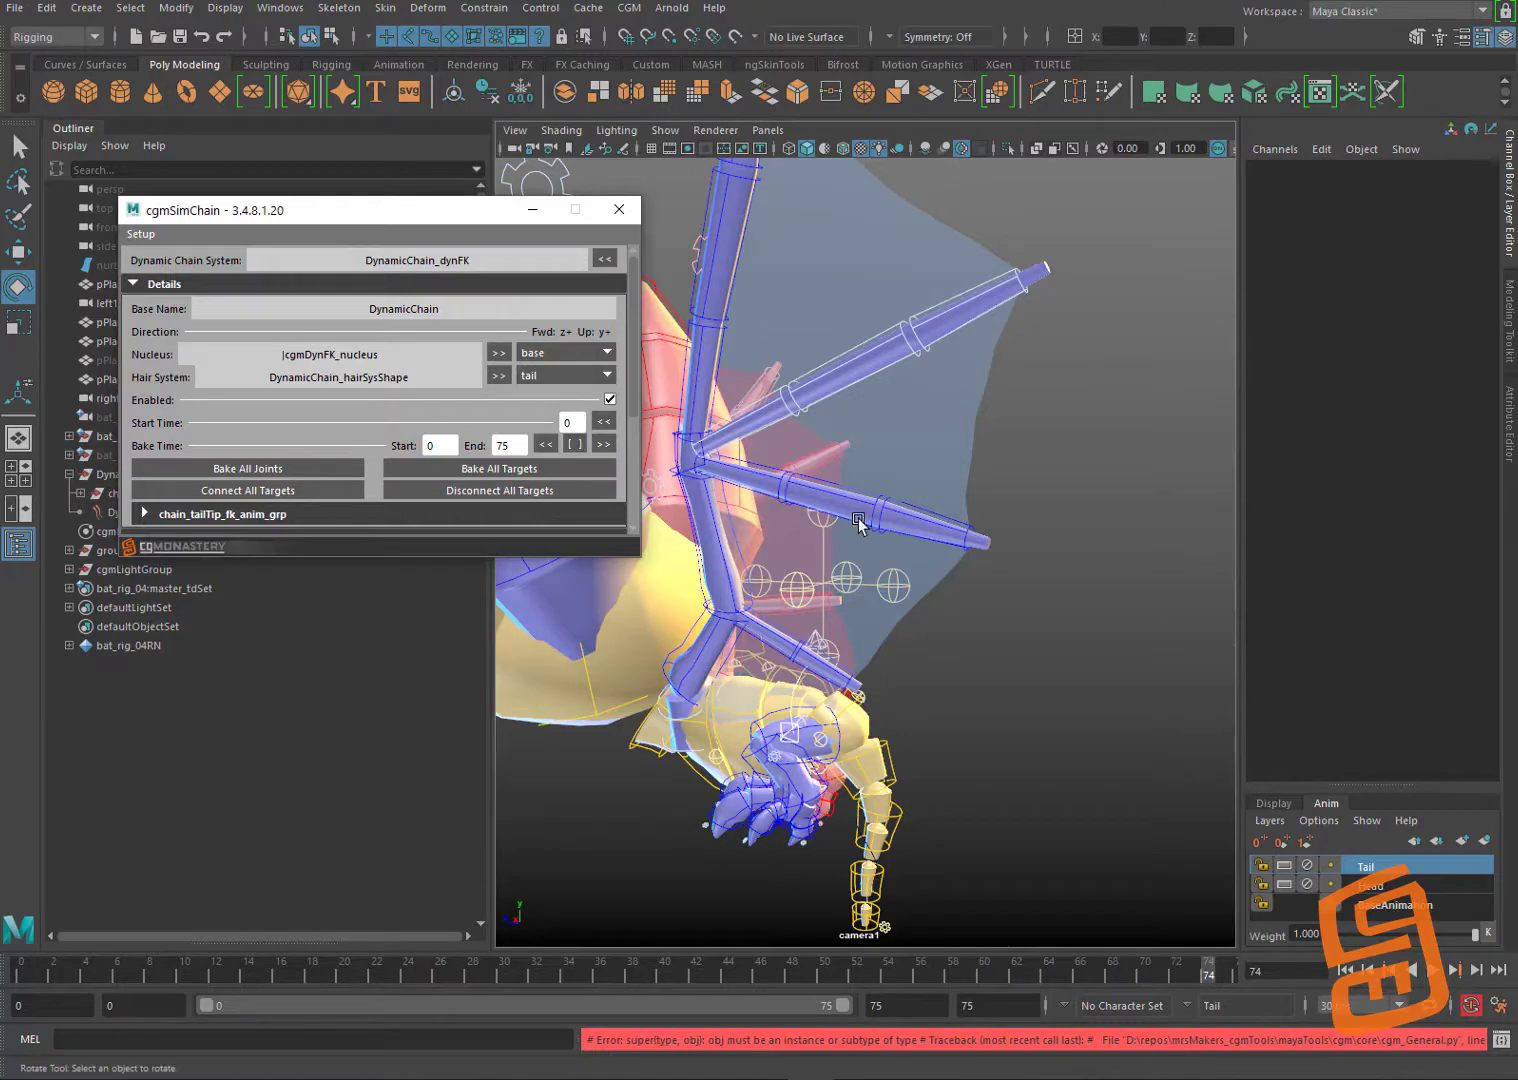
click(538, 491)
click(887, 748)
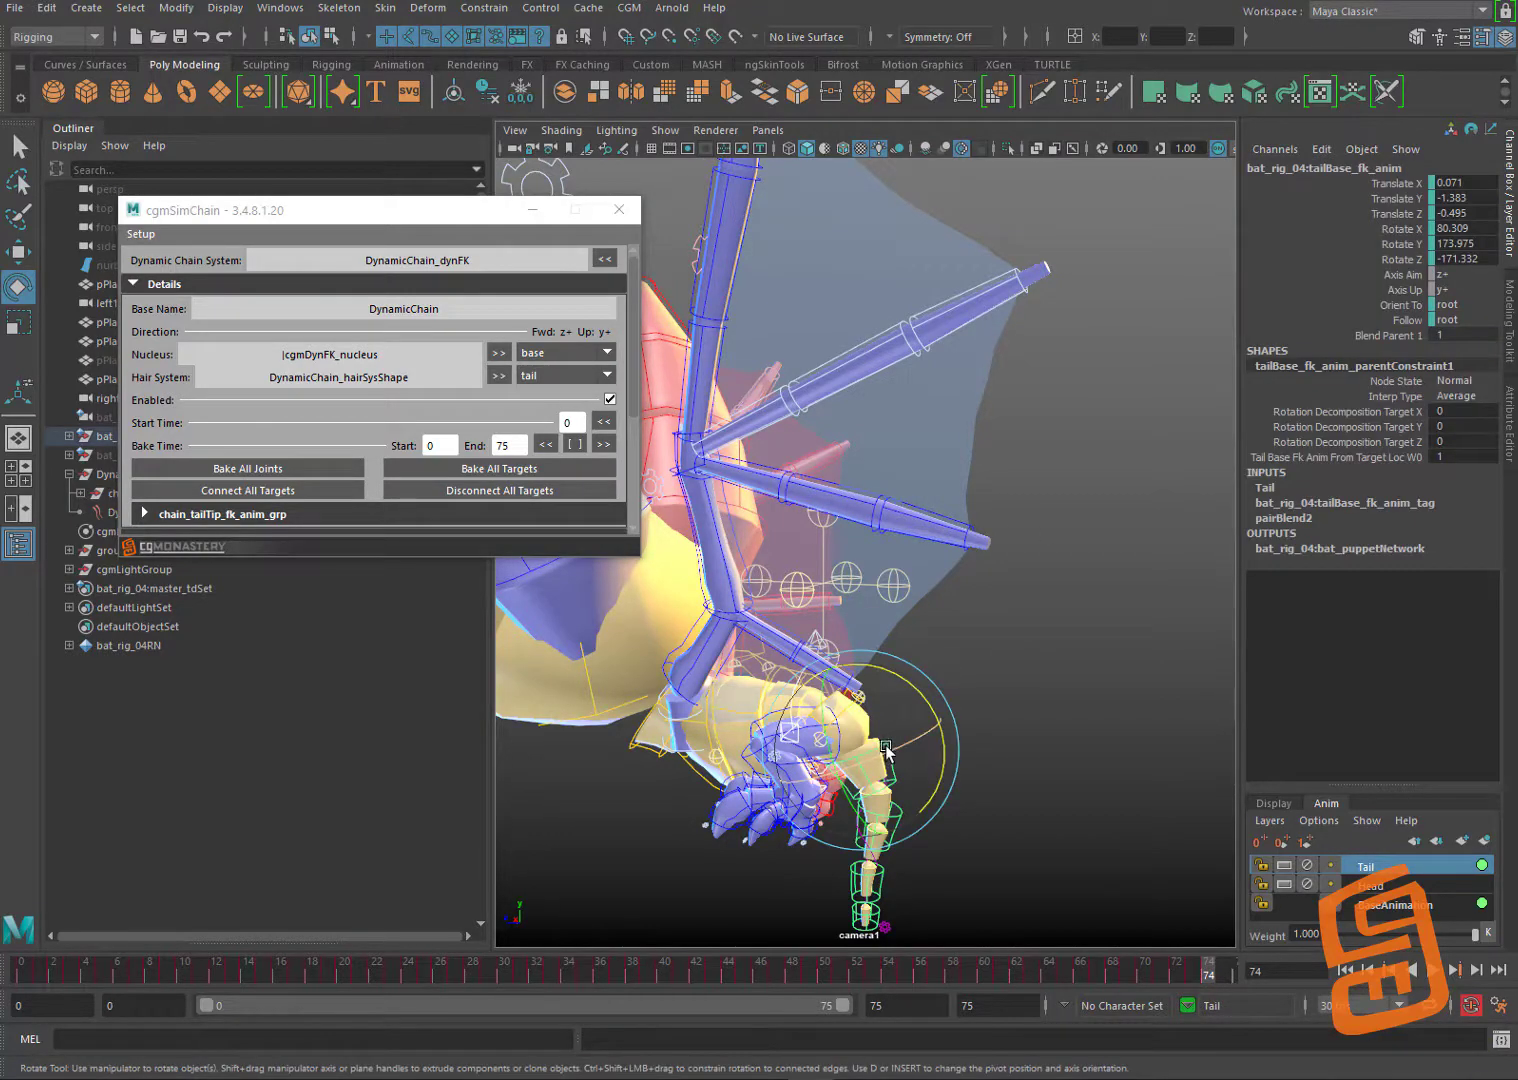
key(w)
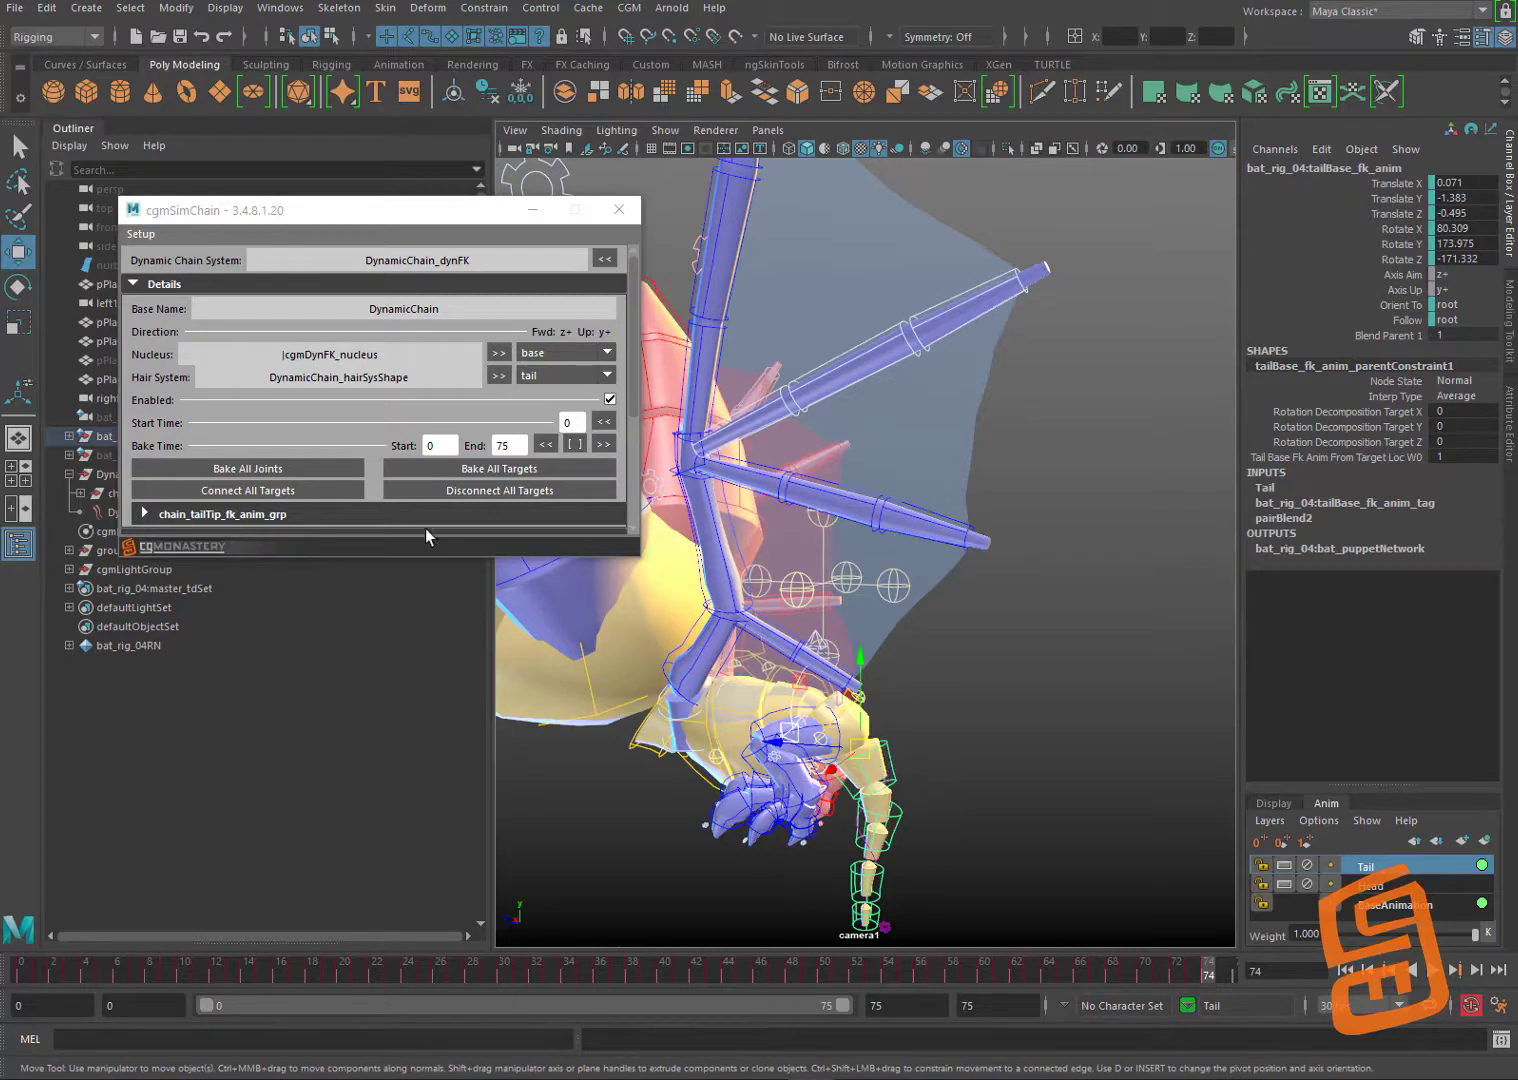
Step: Reload the DynamicChain_dynFK group as the dynamic chain system and disconnect all of its targets
click(400, 514)
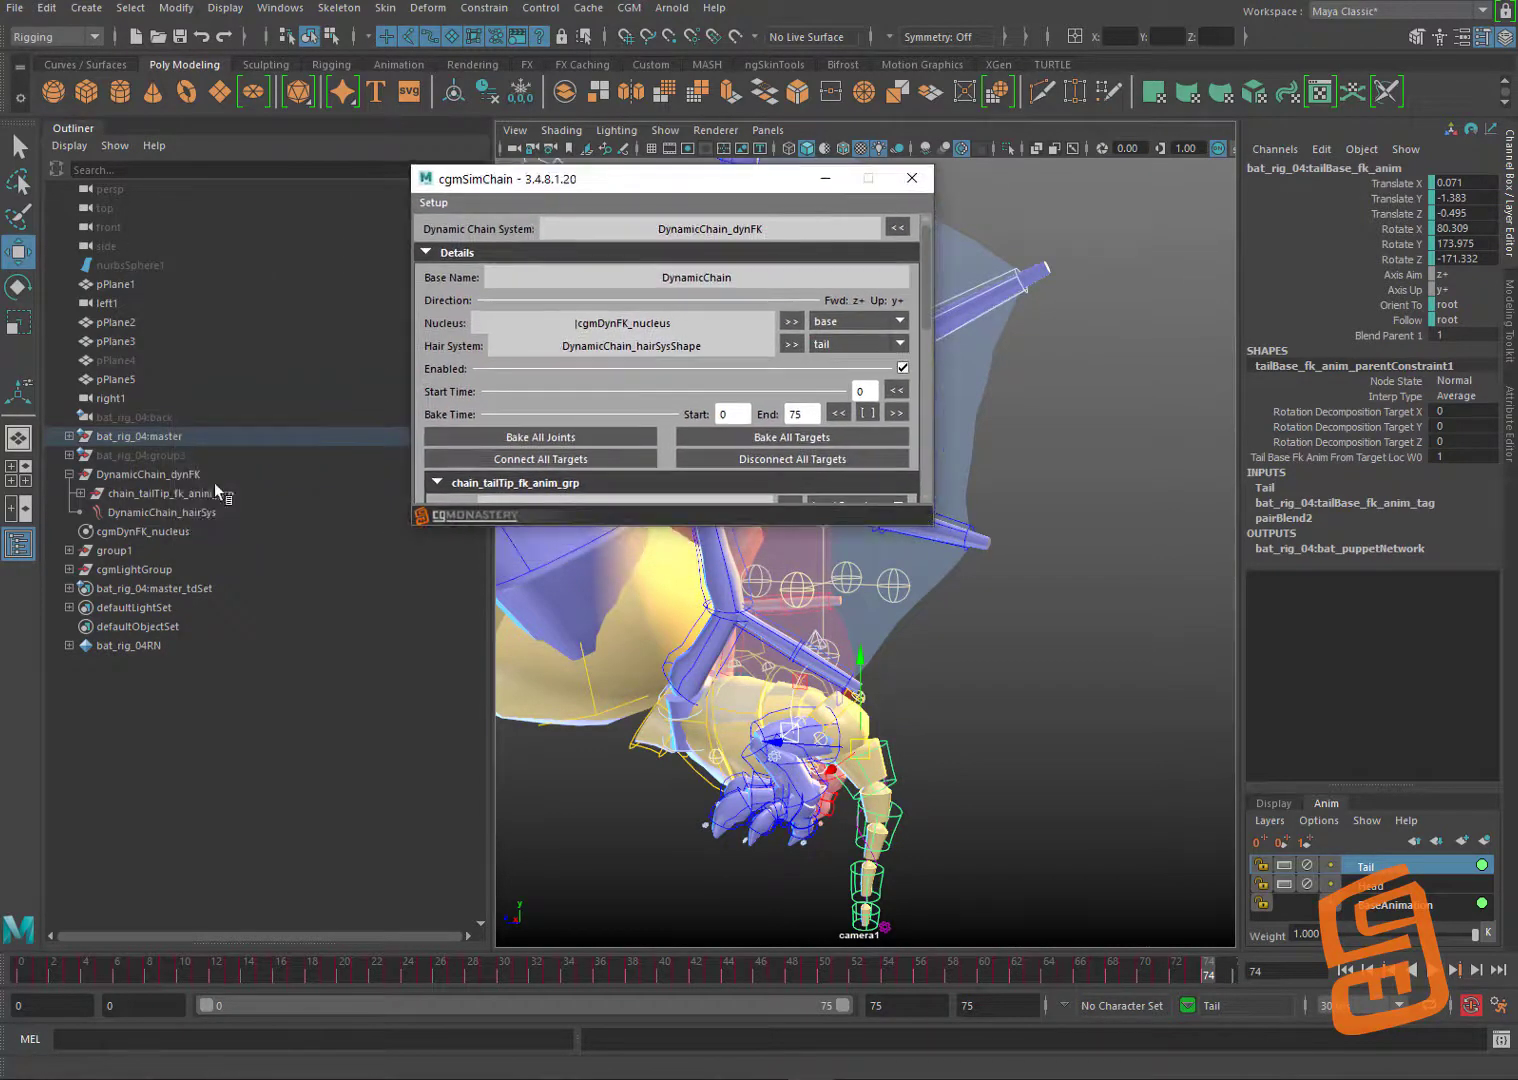
click(216, 511)
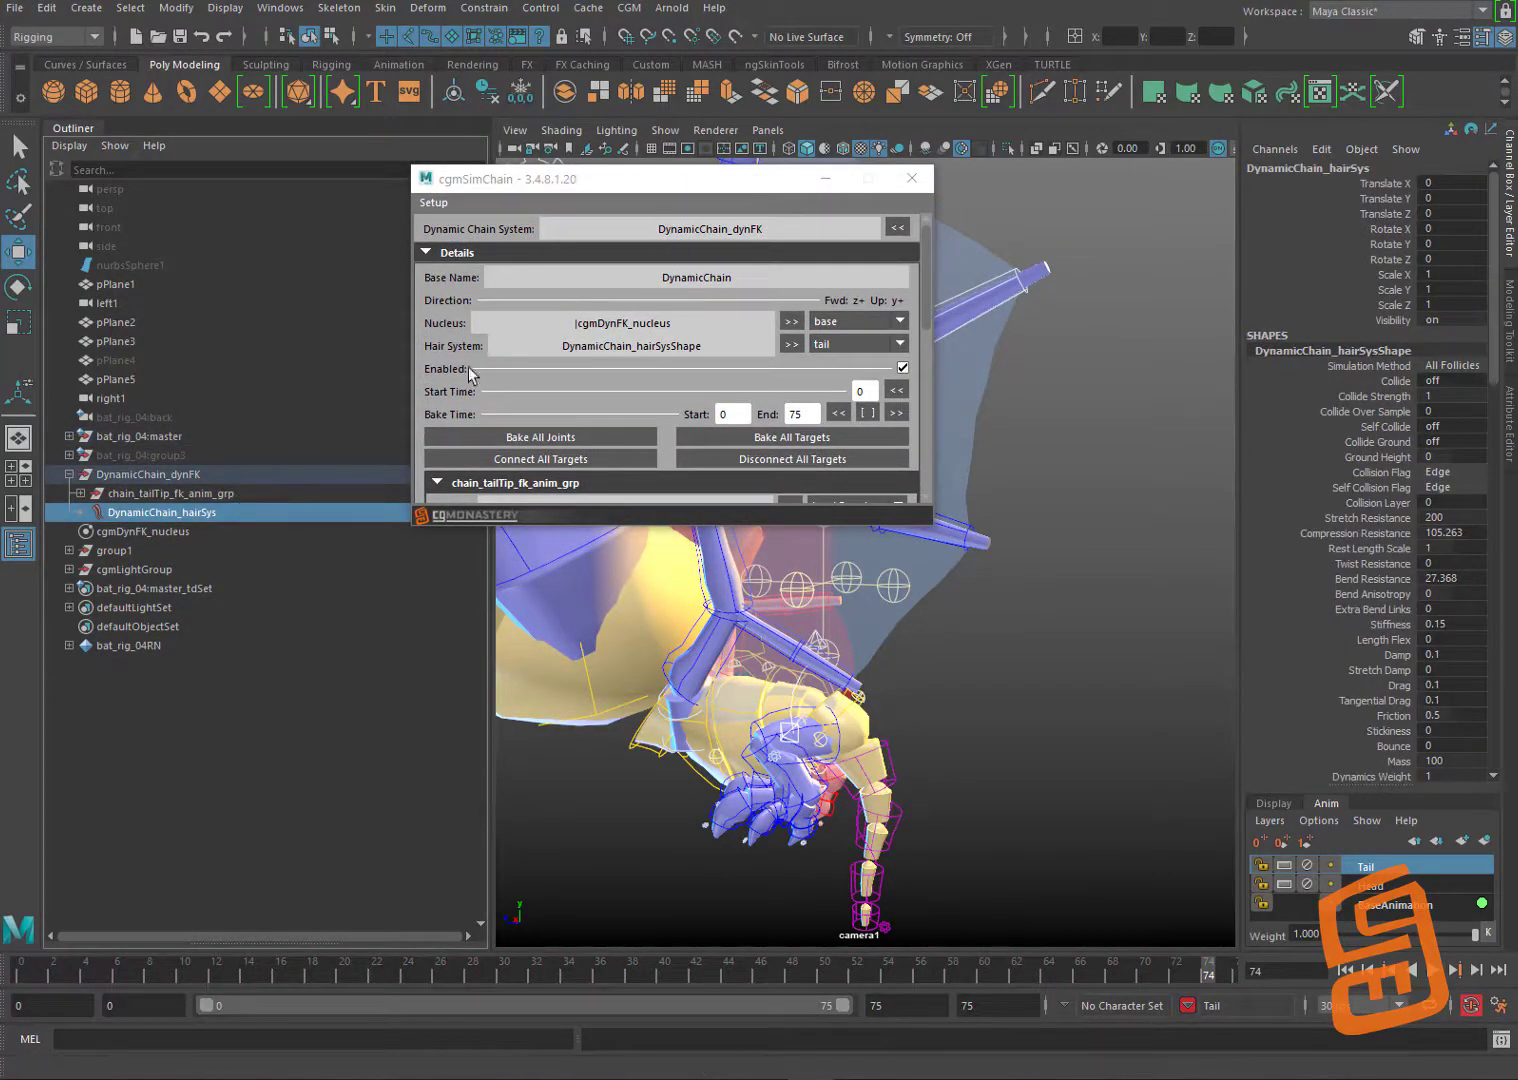
click(276, 474)
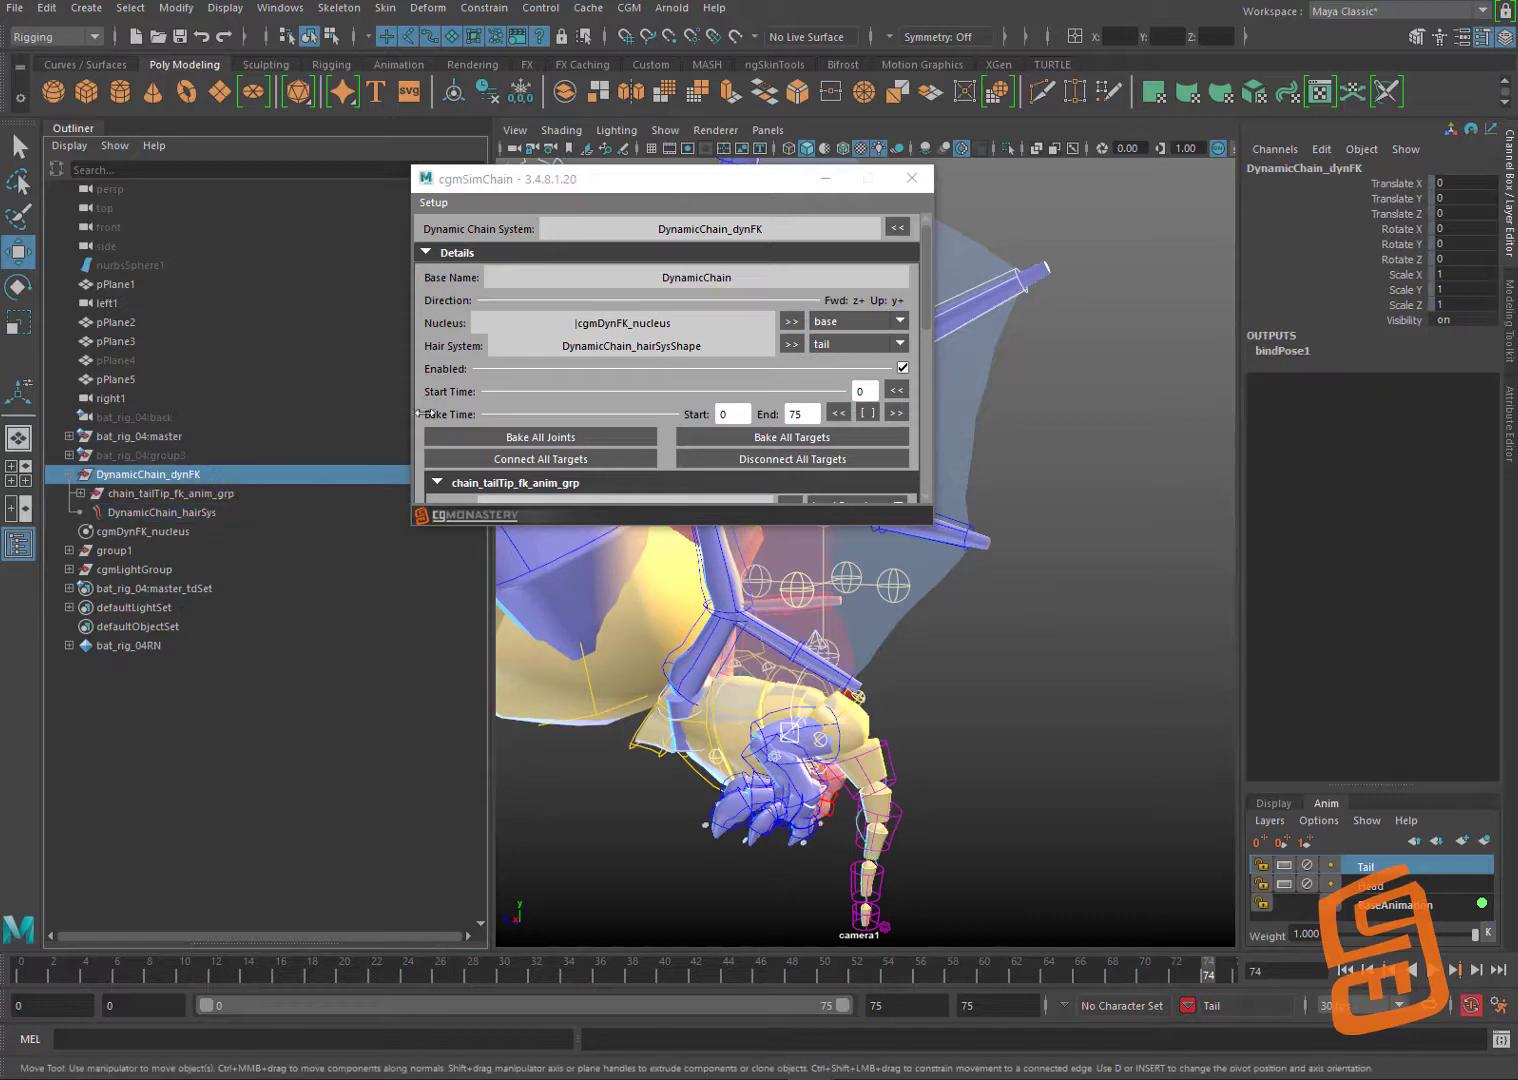
click(892, 233)
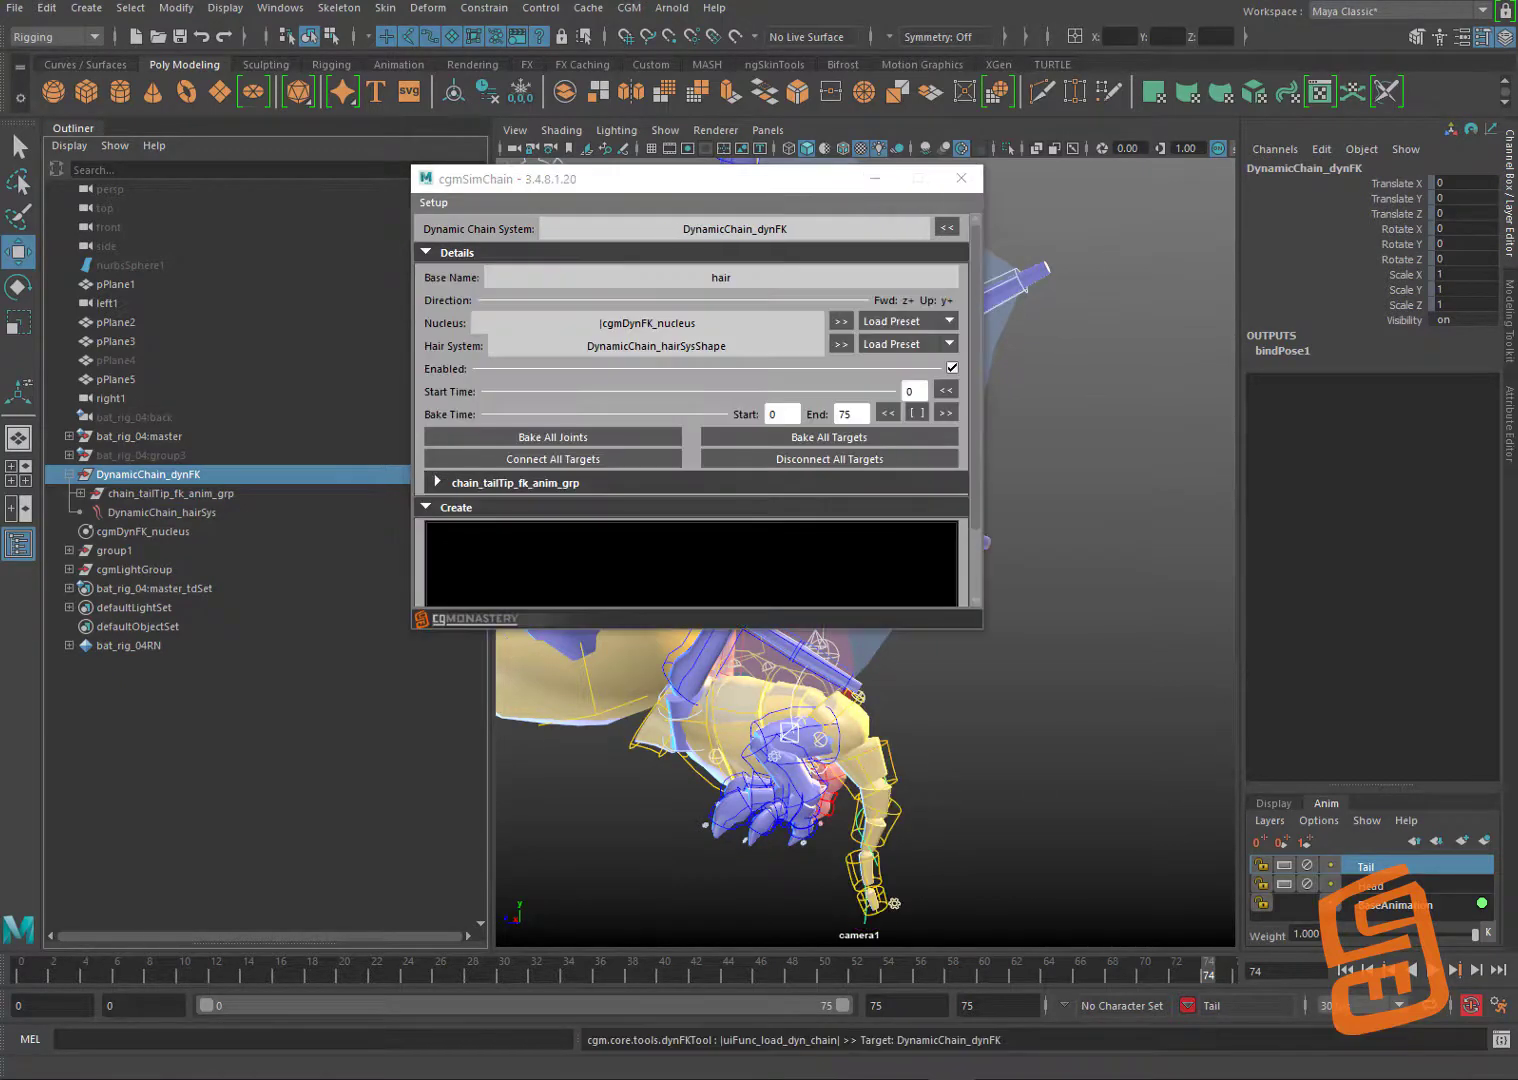
Step: Check the baked keys on the tail FK controls by scrubbing and playing back the animation
click(889, 750)
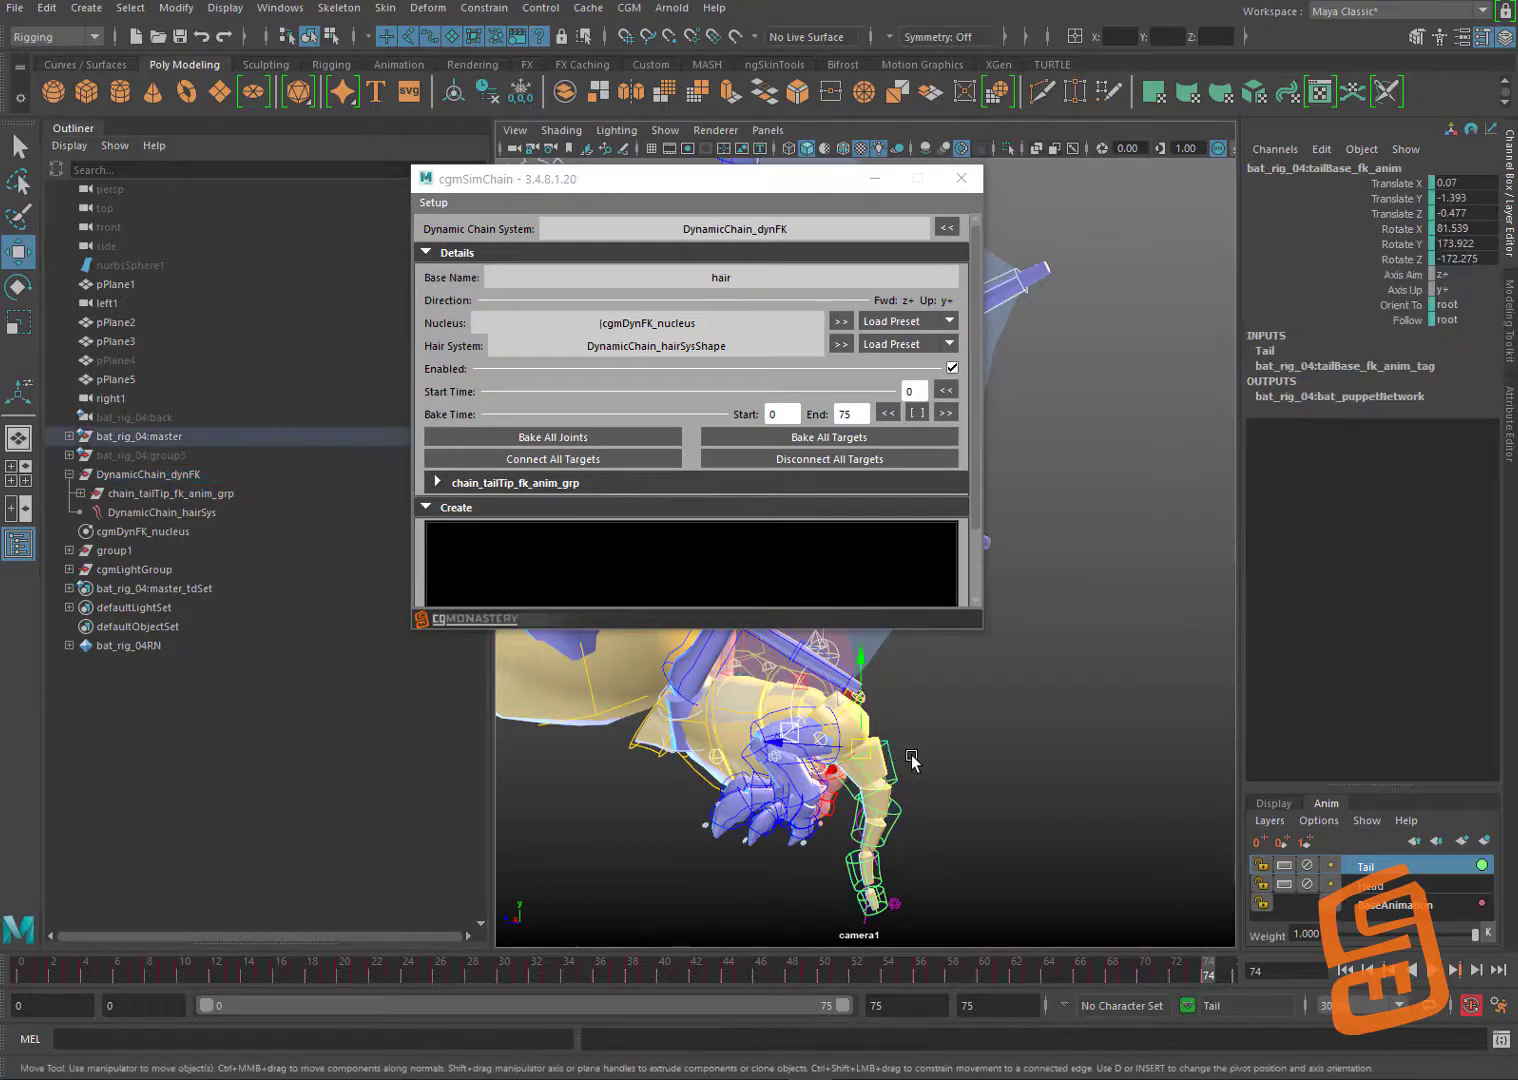
click(900, 815)
click(861, 888)
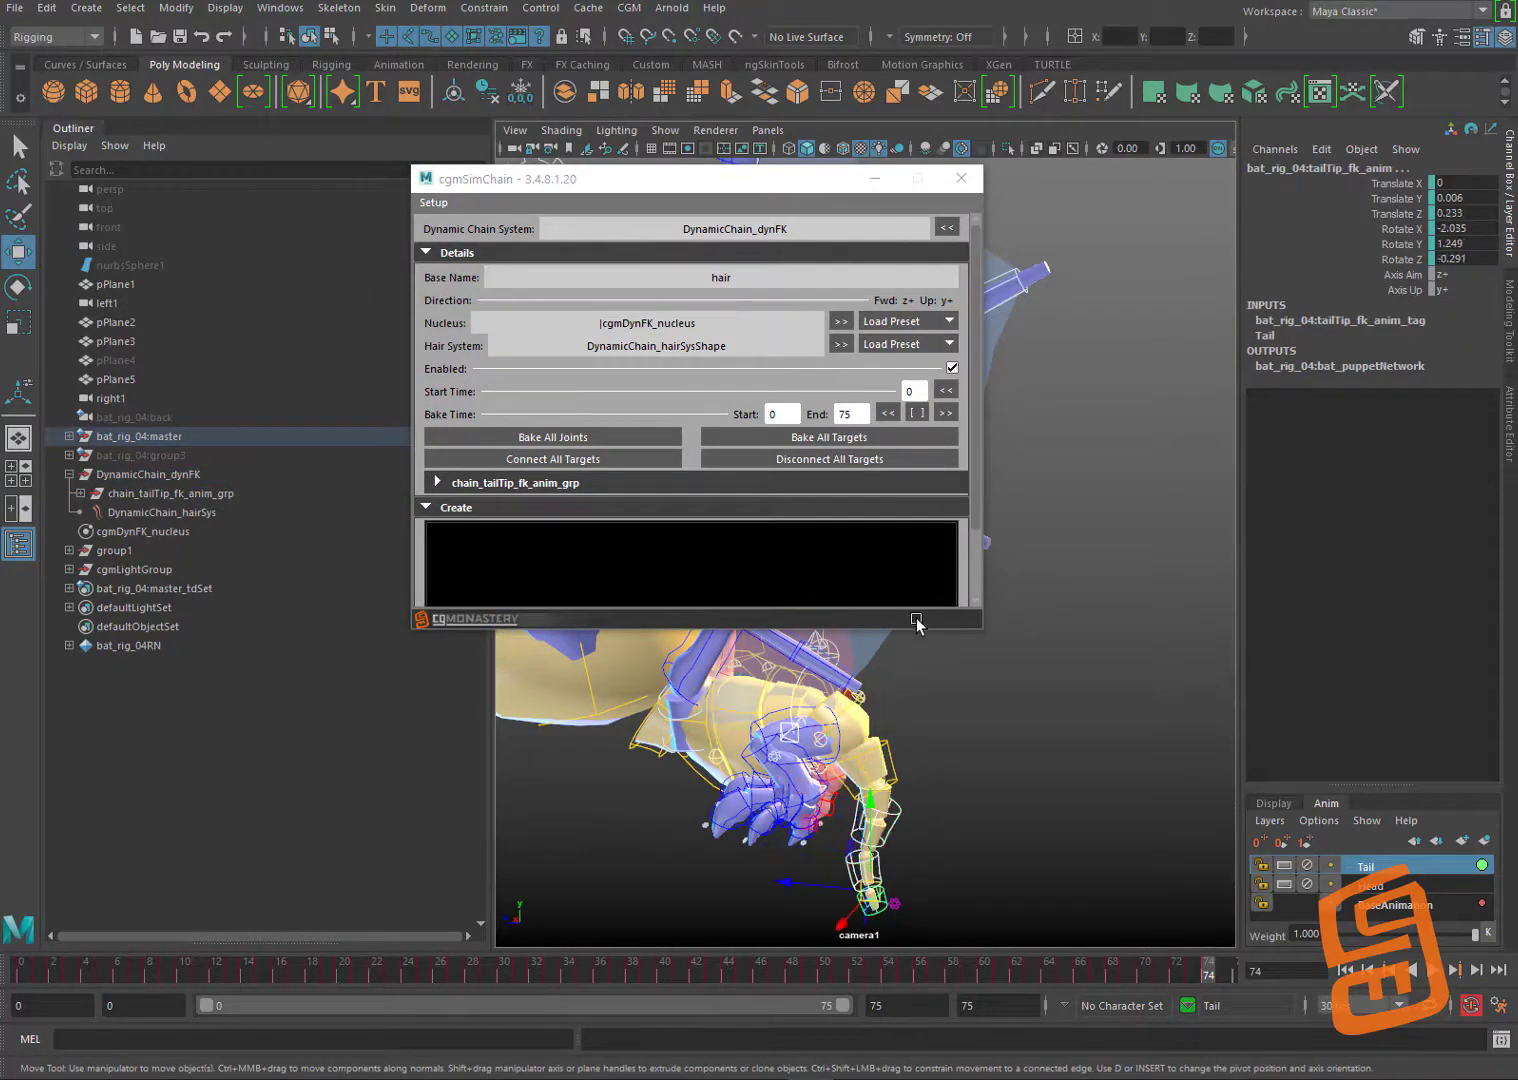
click(953, 780)
click(888, 655)
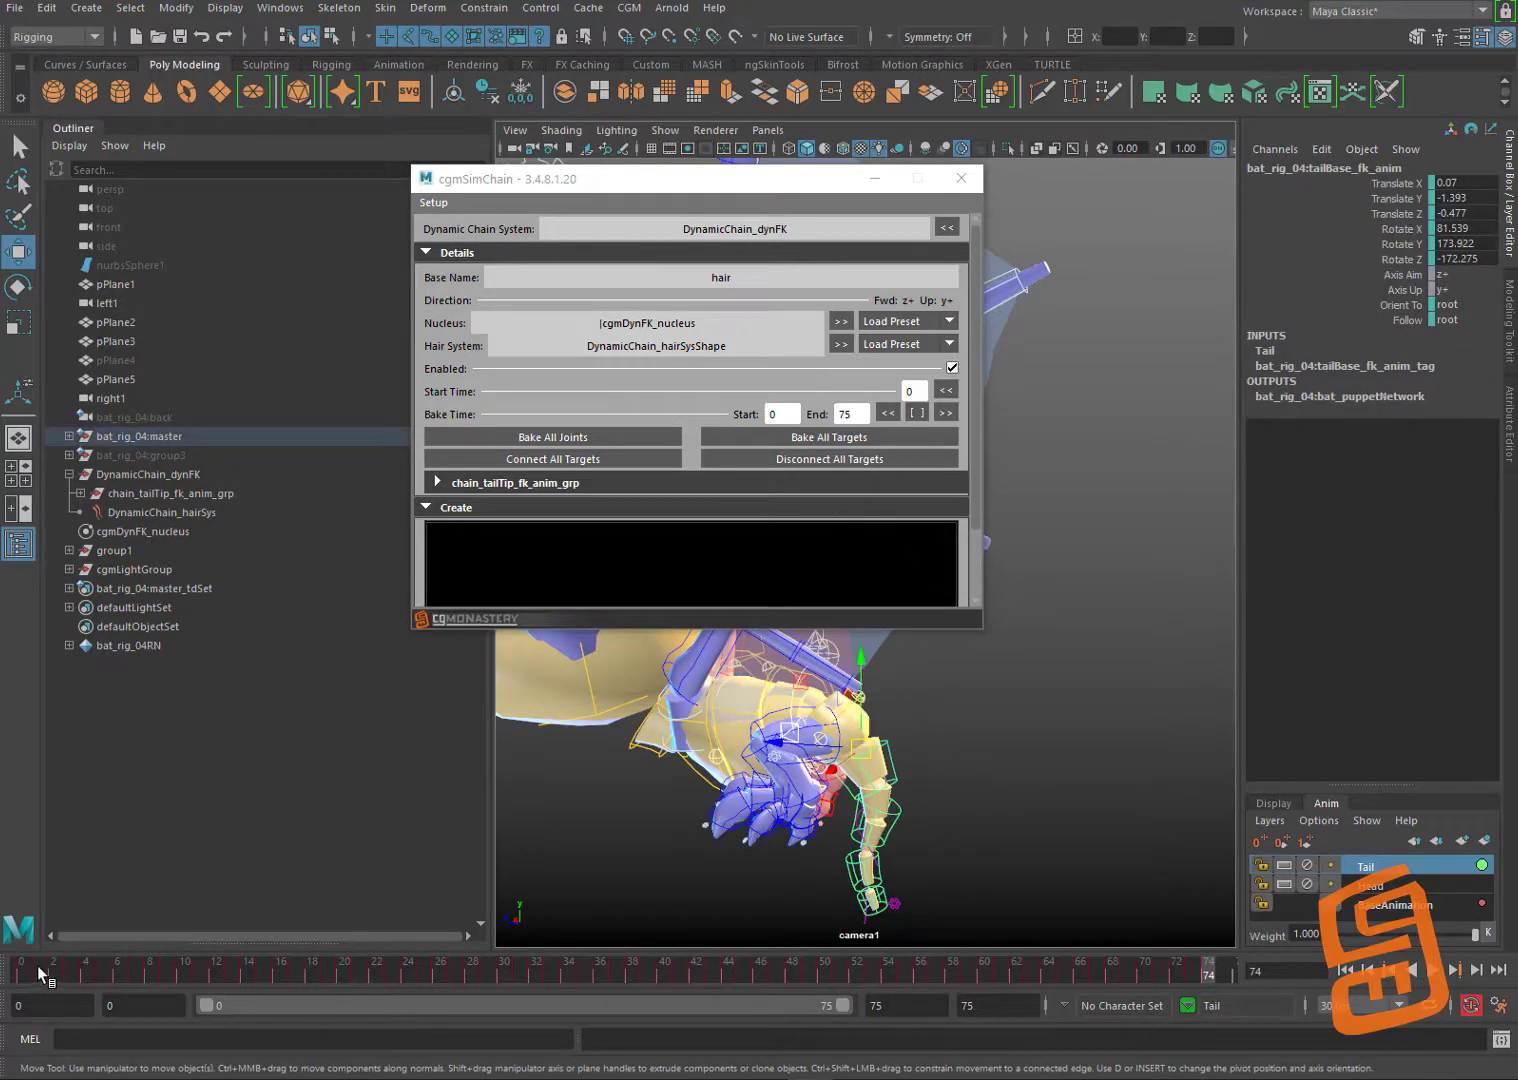
drag(45, 963, 584, 948)
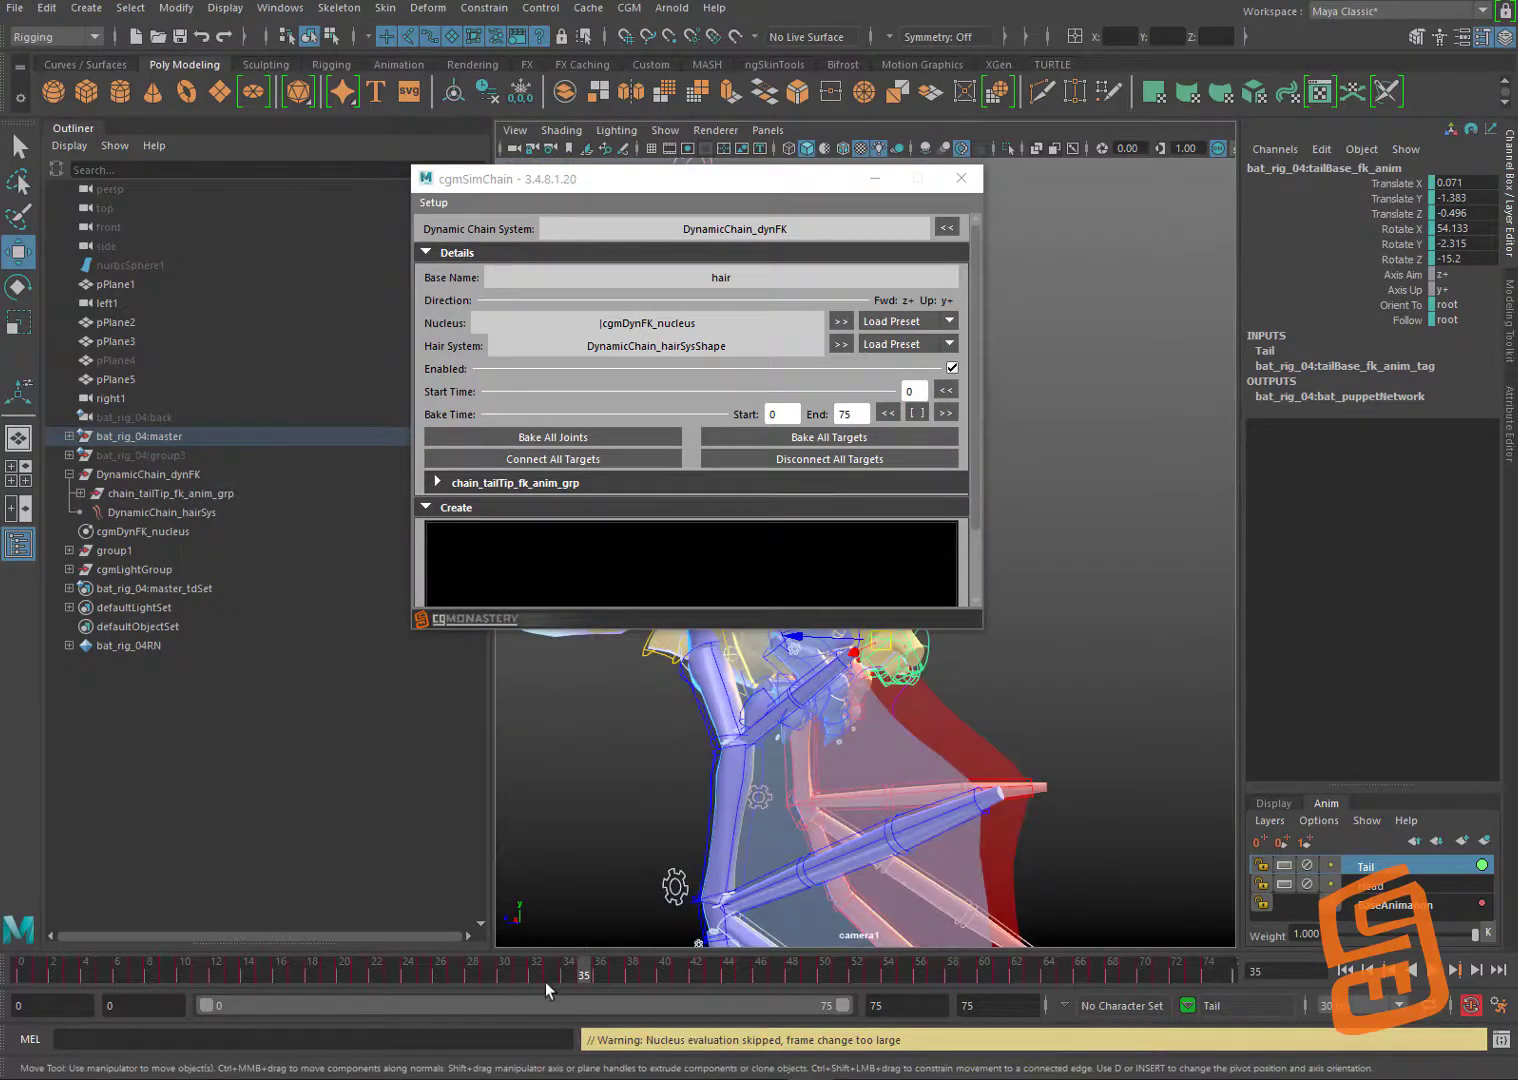
click(1454, 969)
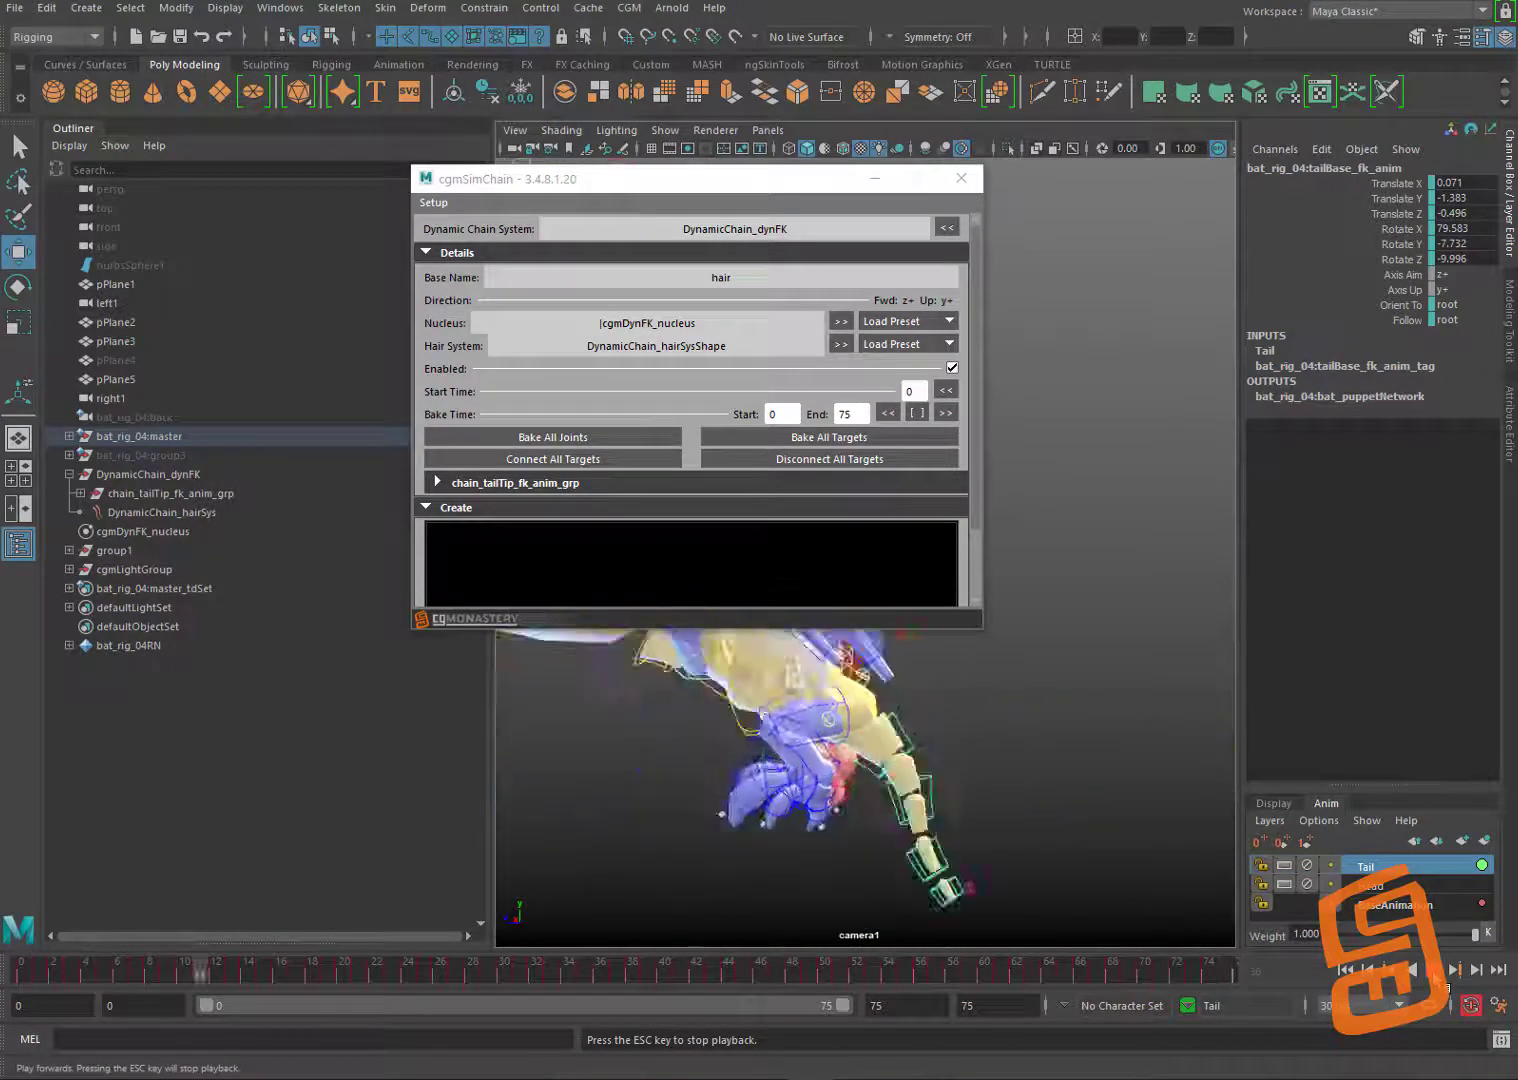
click(1454, 969)
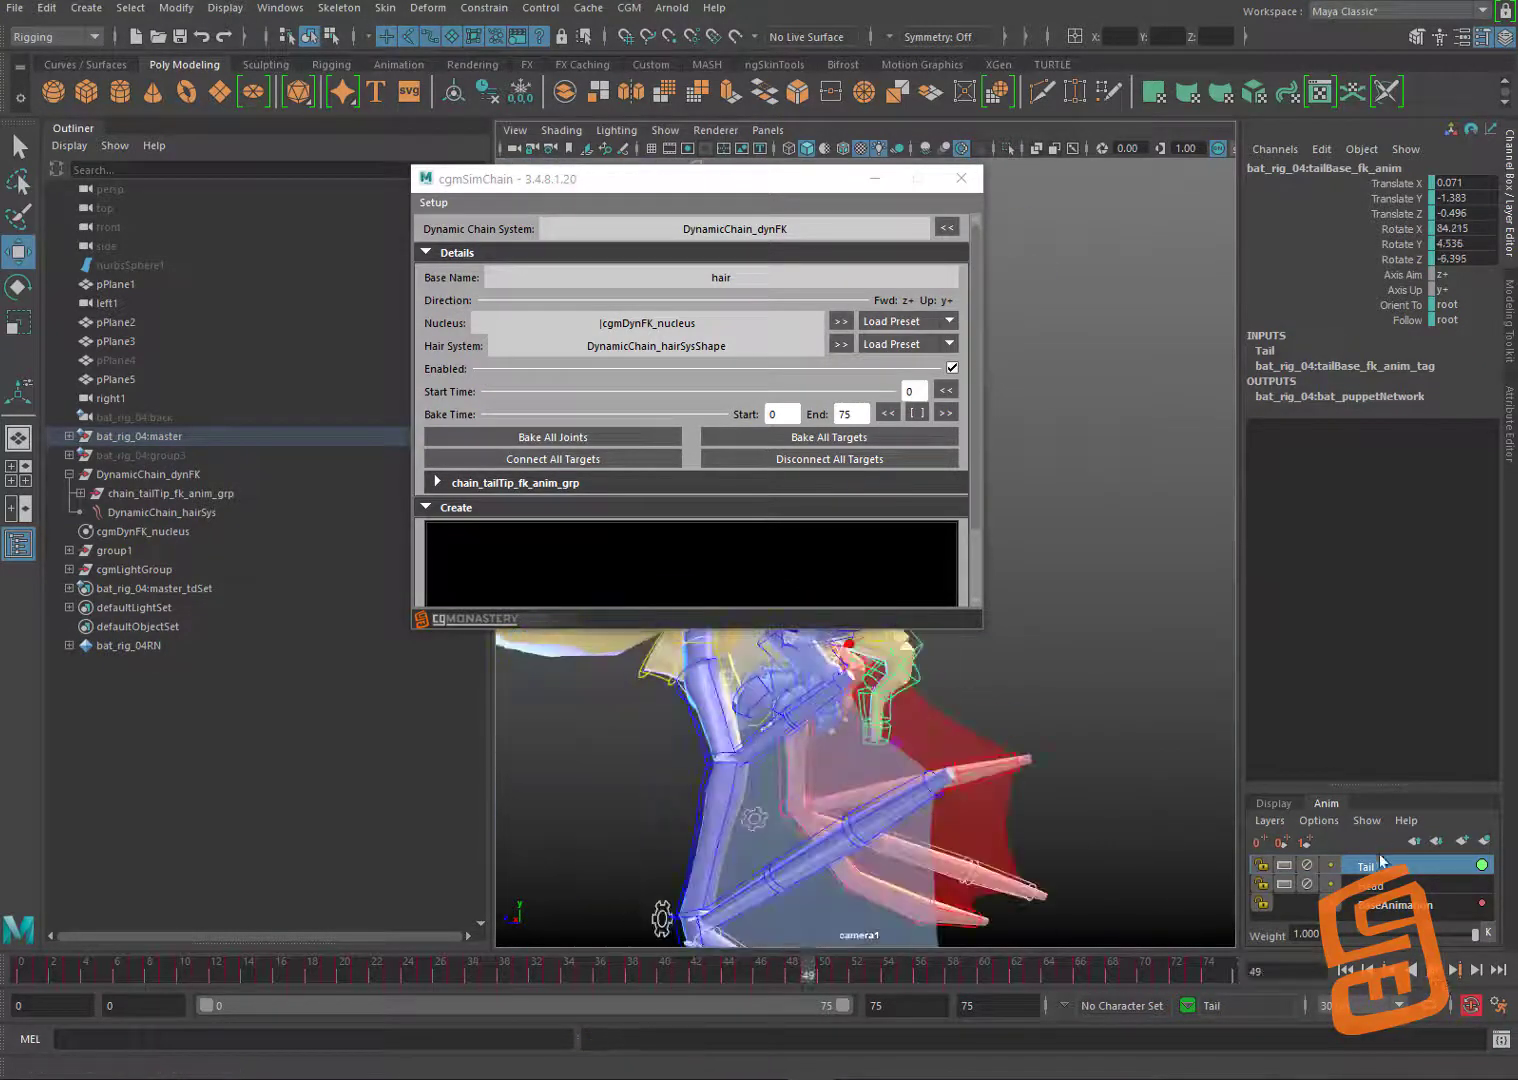
Step: Select all objects in the Tail layer and copy their frame 0 pose to a key at frame 75
right_click(1385, 866)
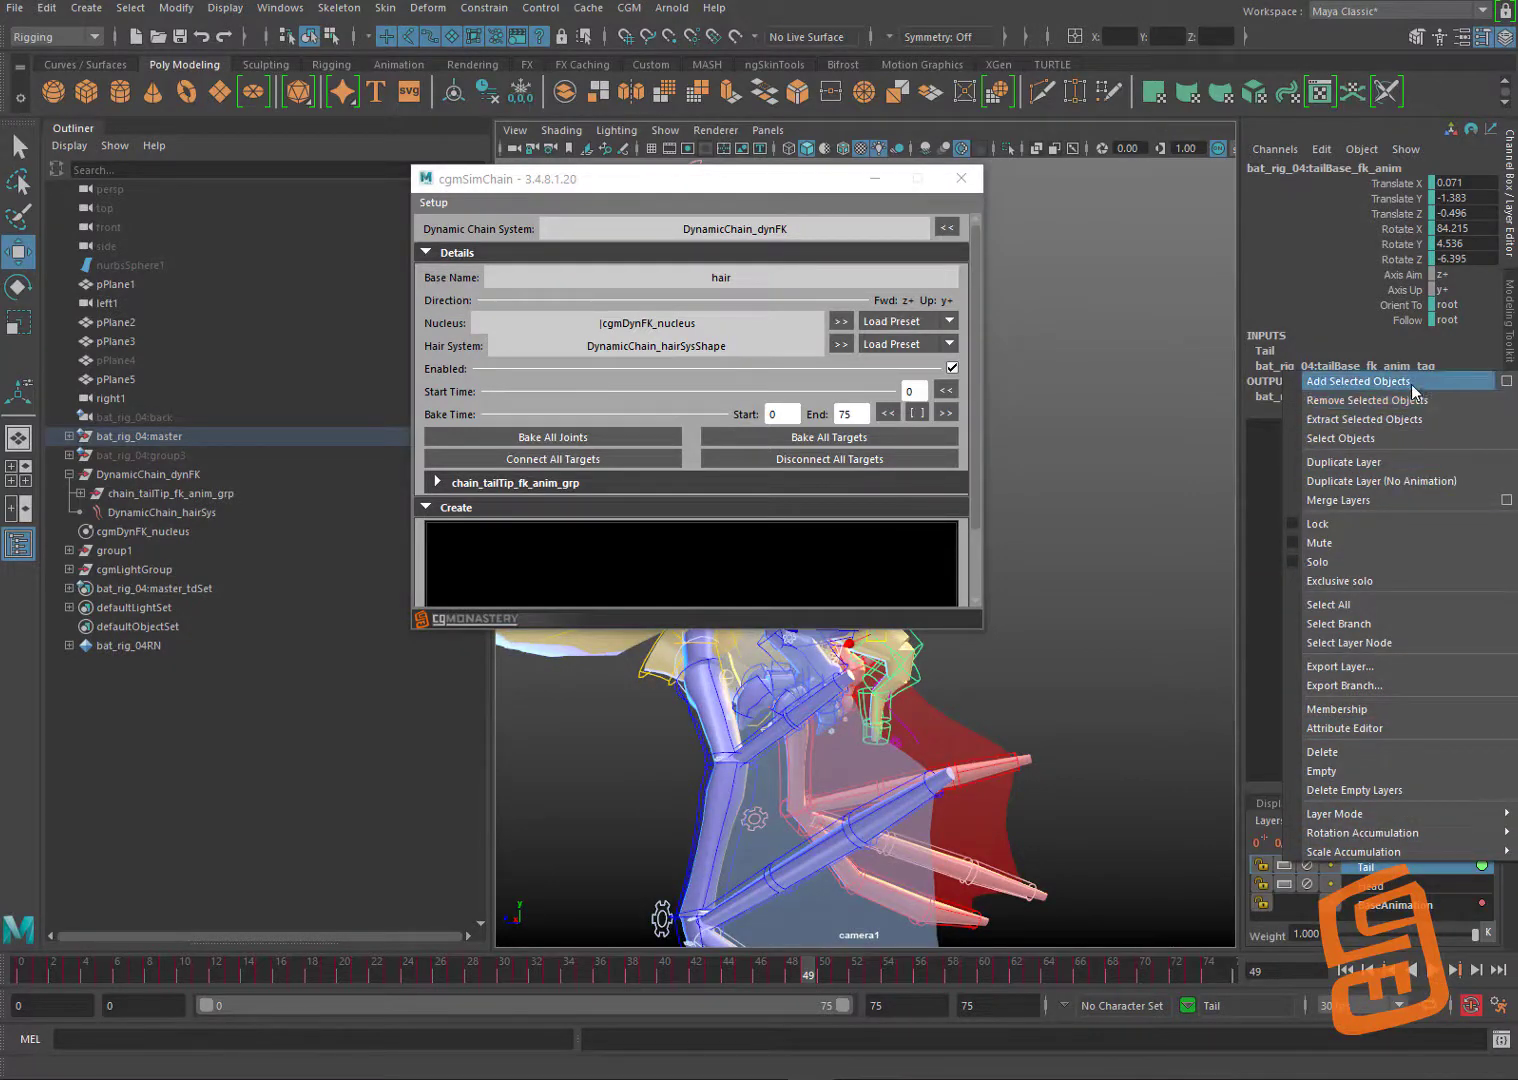
click(1395, 438)
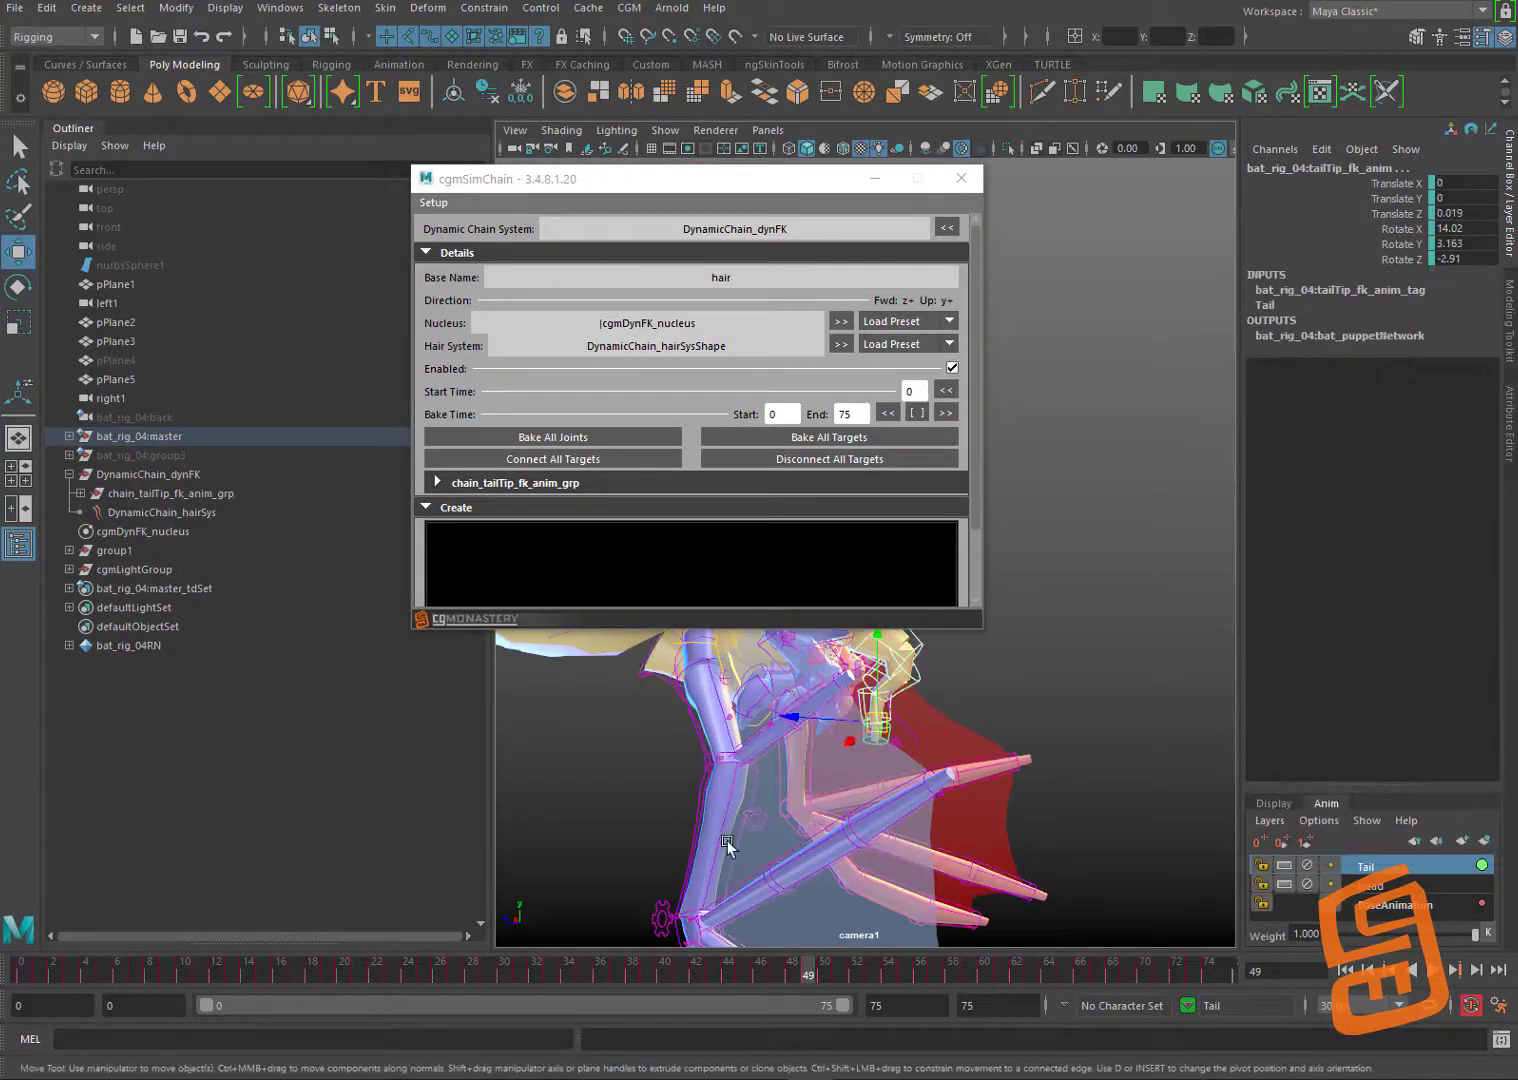
click(24, 972)
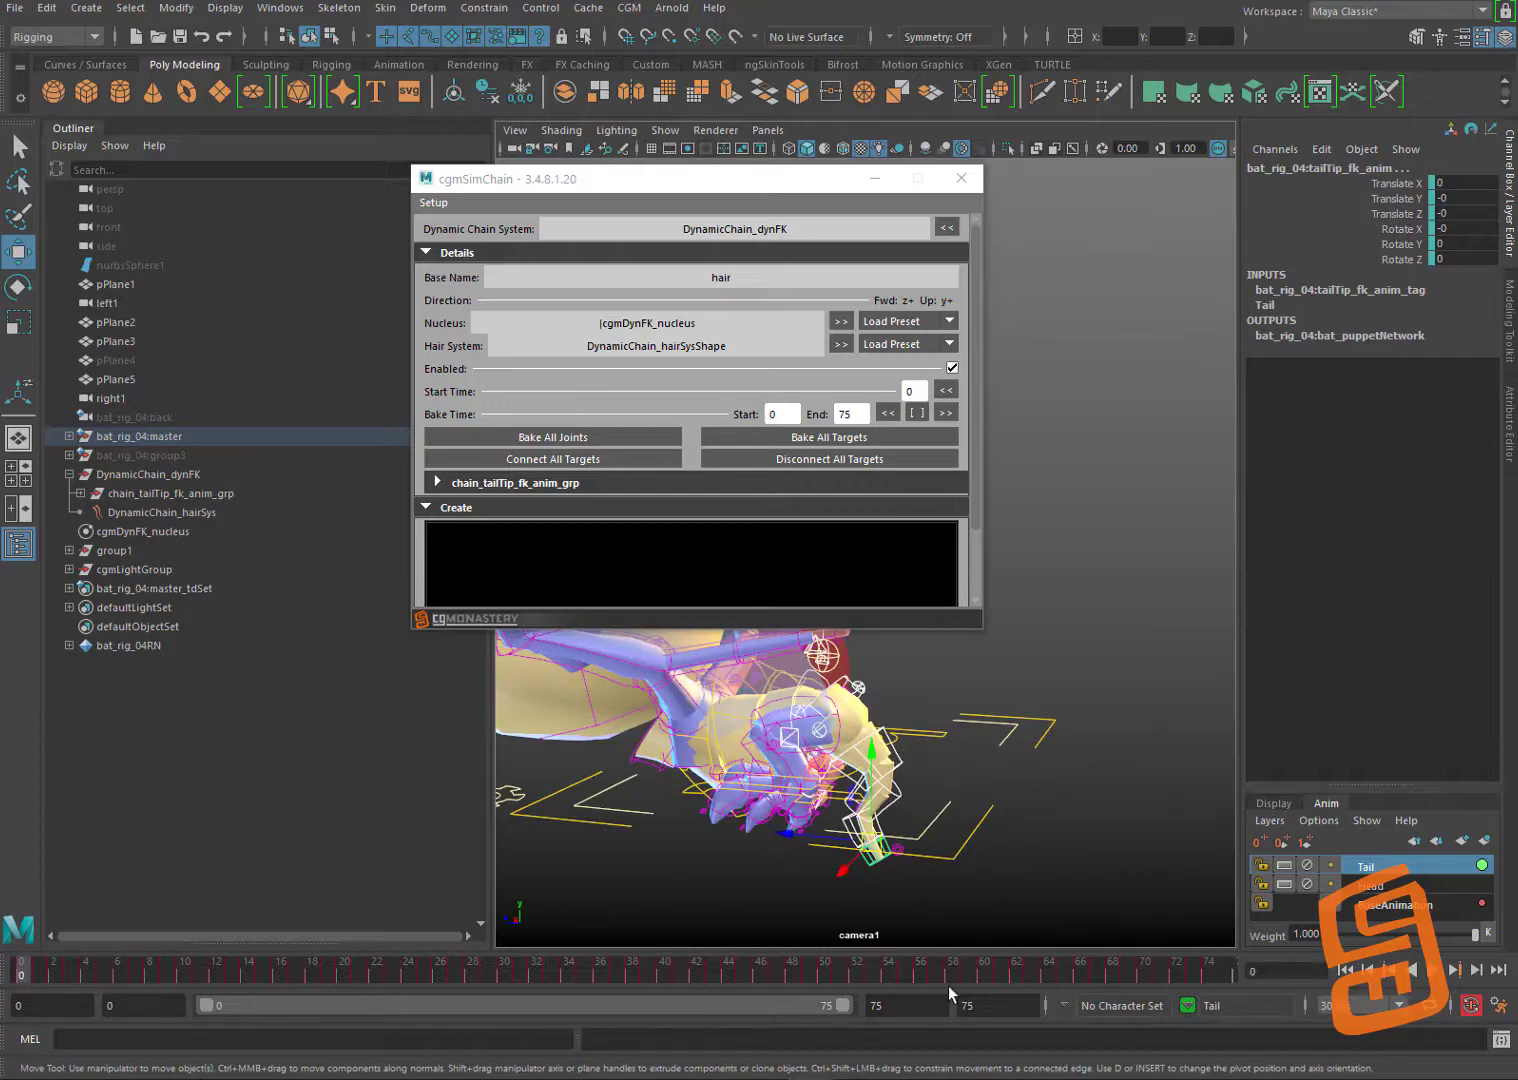
click(1228, 972)
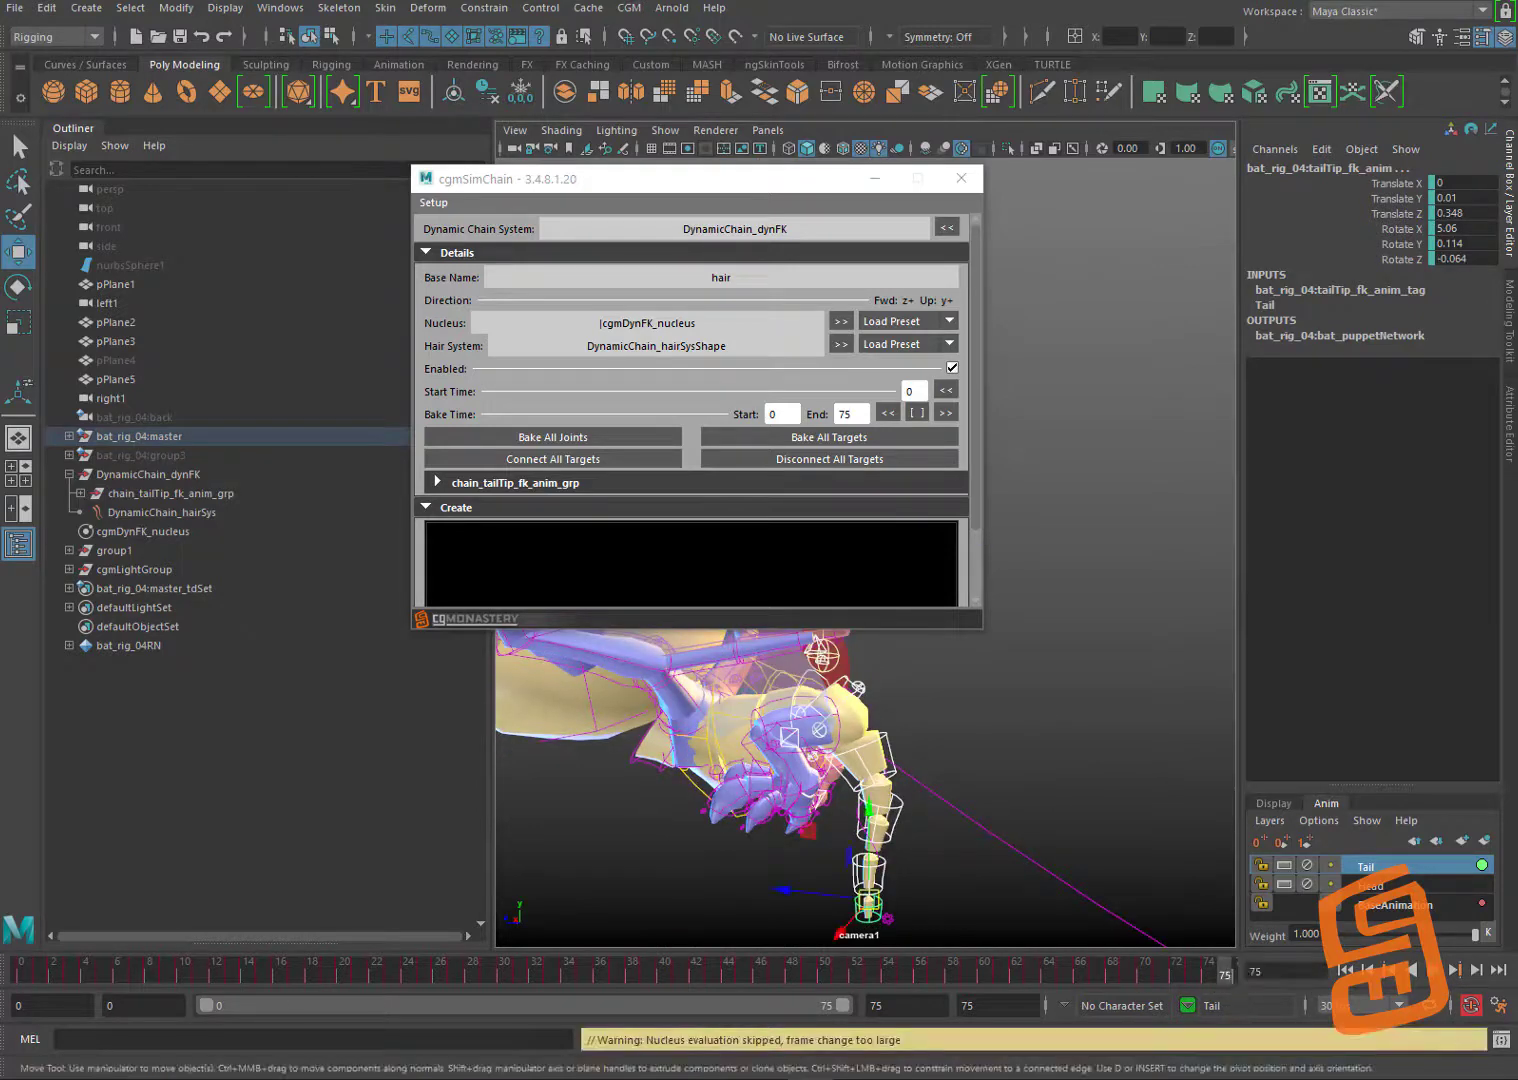
click(22, 977)
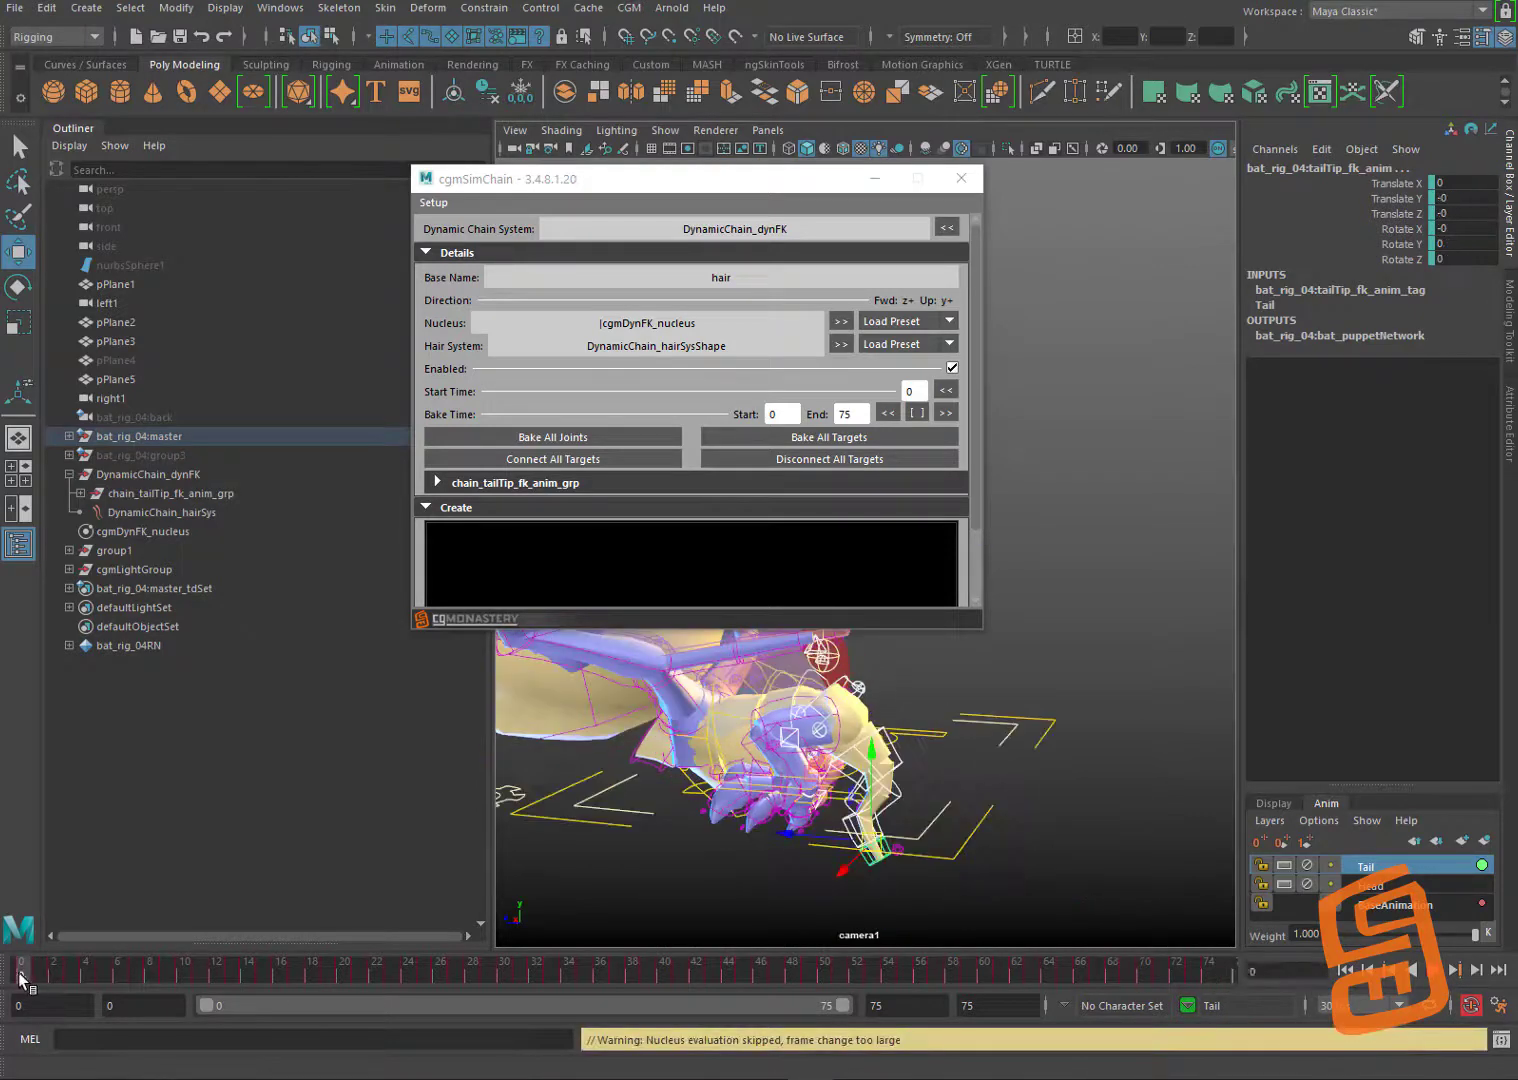
middle_drag(22, 977, 1222, 985)
key(s)
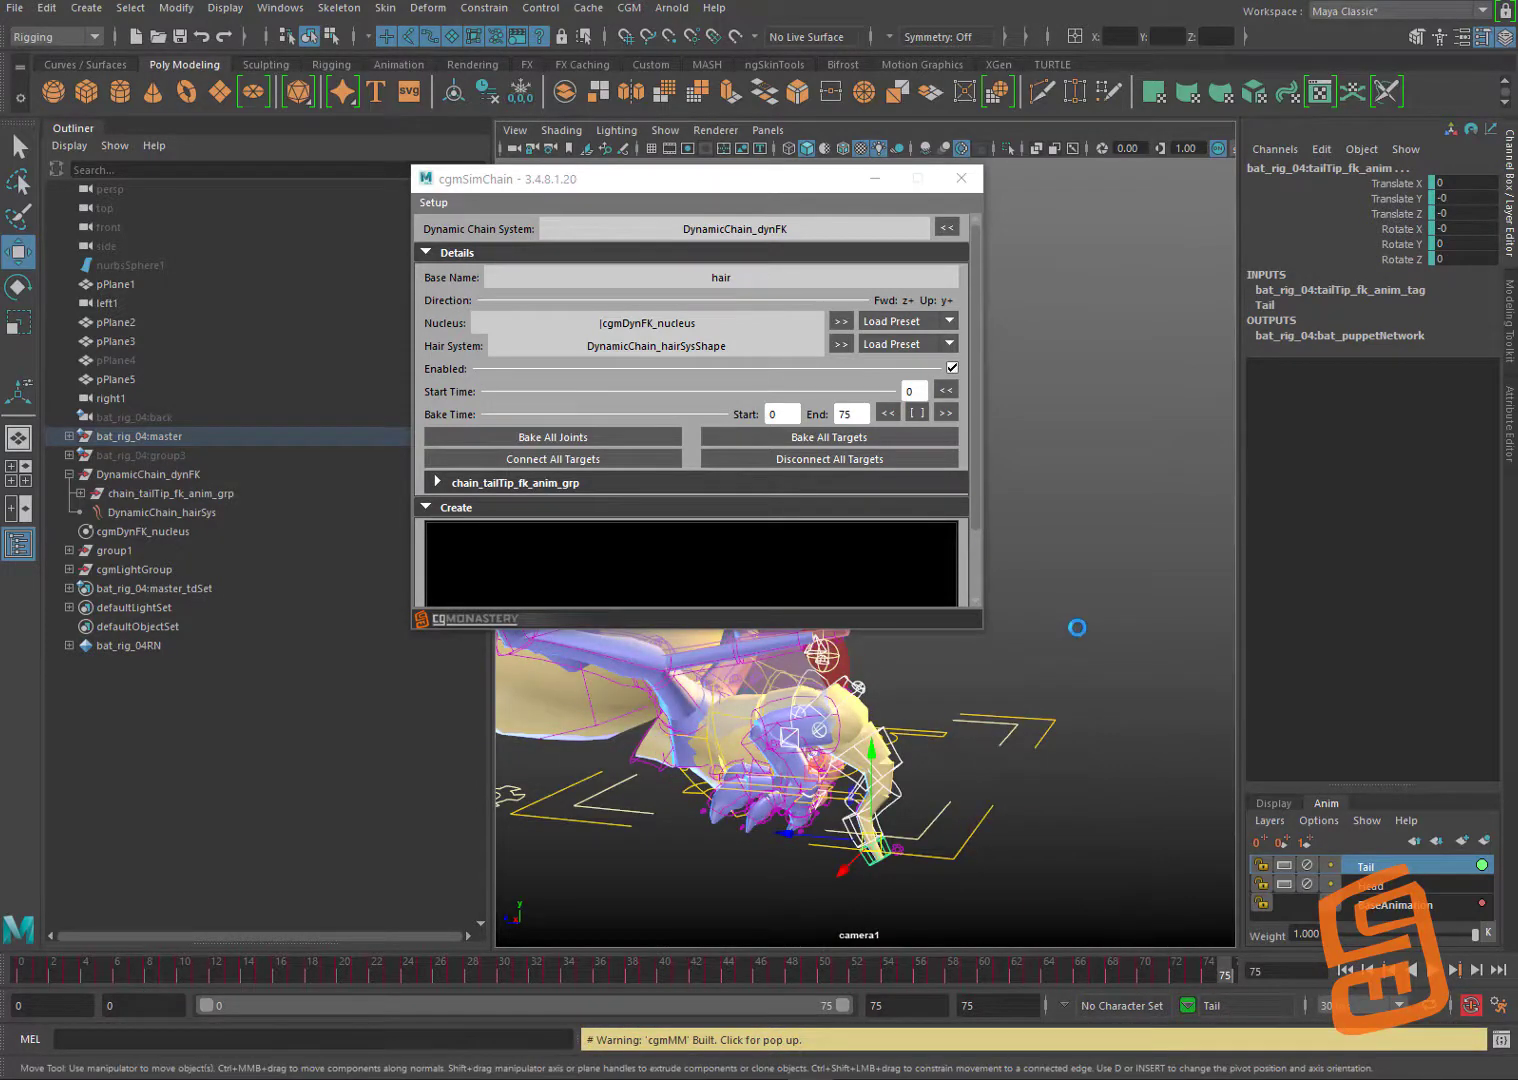
Step: Delete the tail controls' keys at frame 74 and play the animation to check the loop
click(1205, 972)
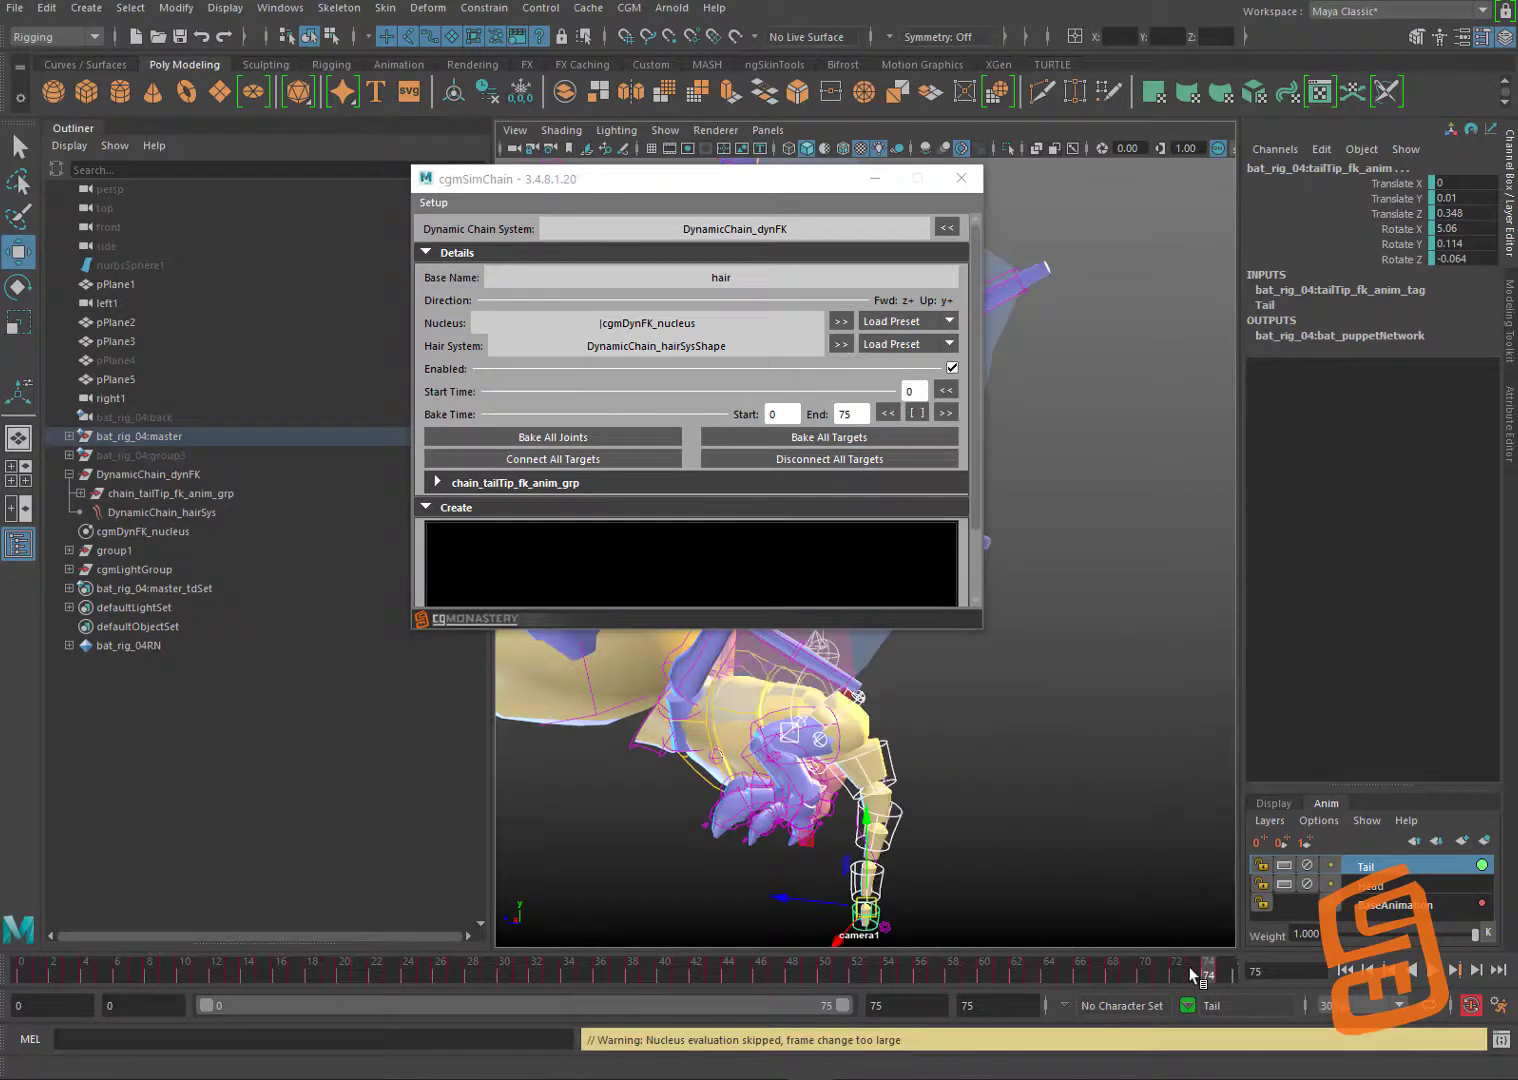
mouse_move(1215, 970)
shift+mouse_down()
mouse_move(1155, 972)
mouse_move(1227, 968)
shift+mouse_up()
right_click(1154, 971)
click(1206, 726)
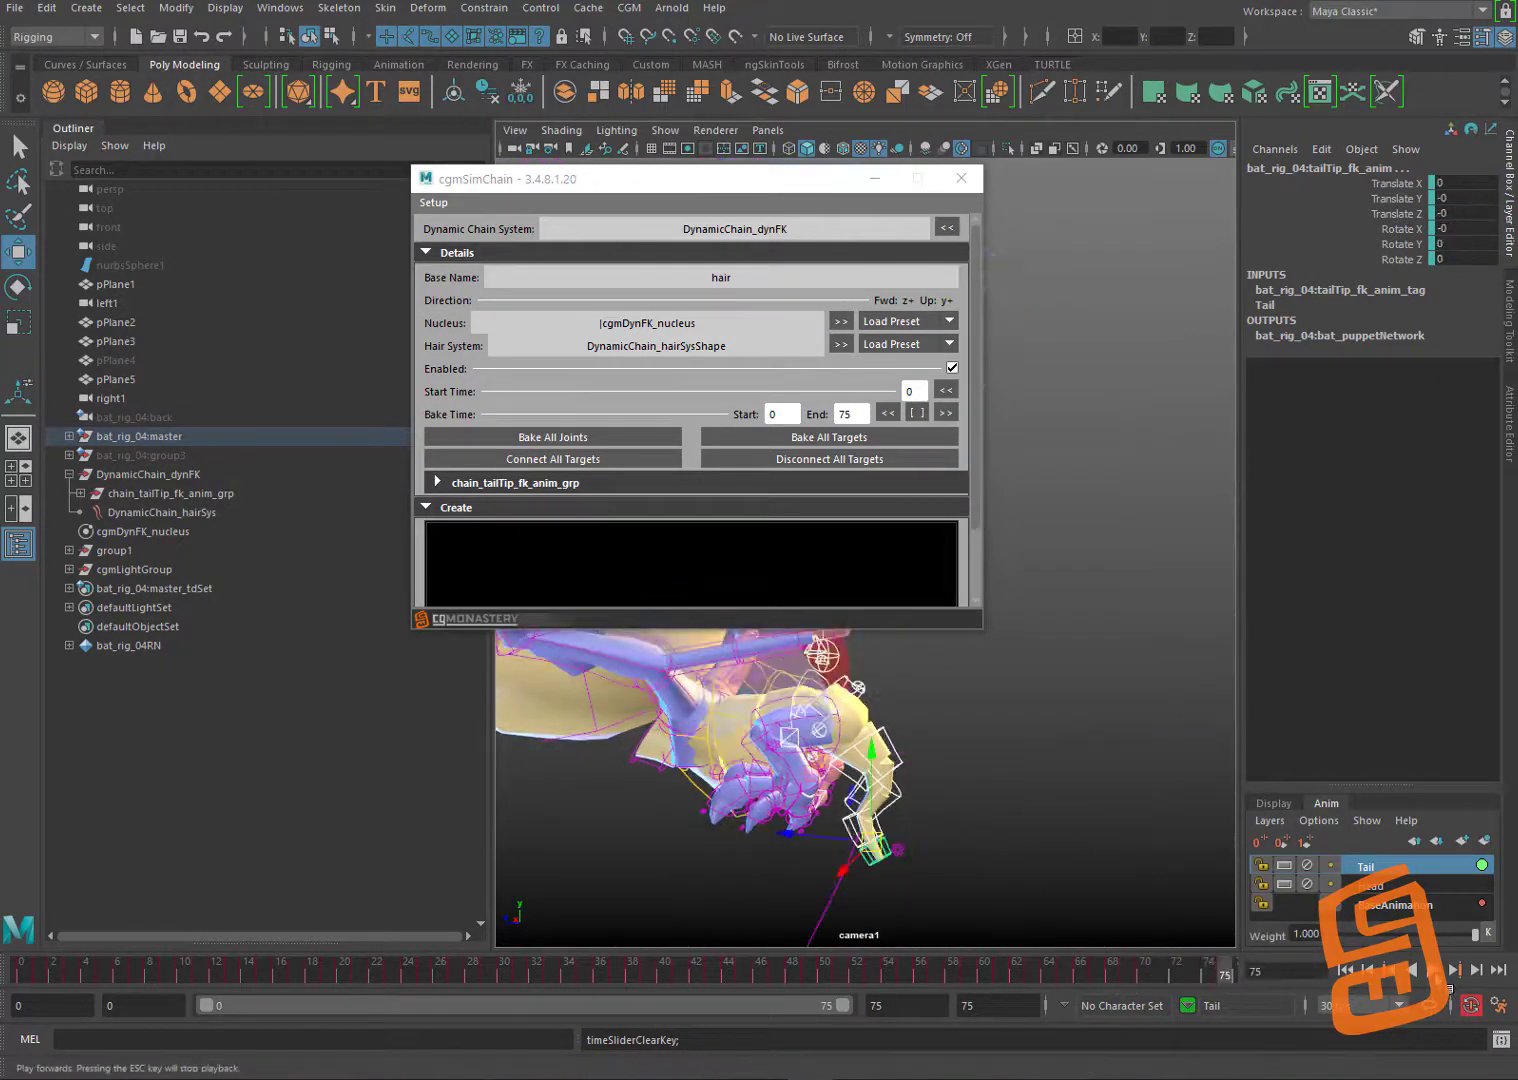
click(1452, 970)
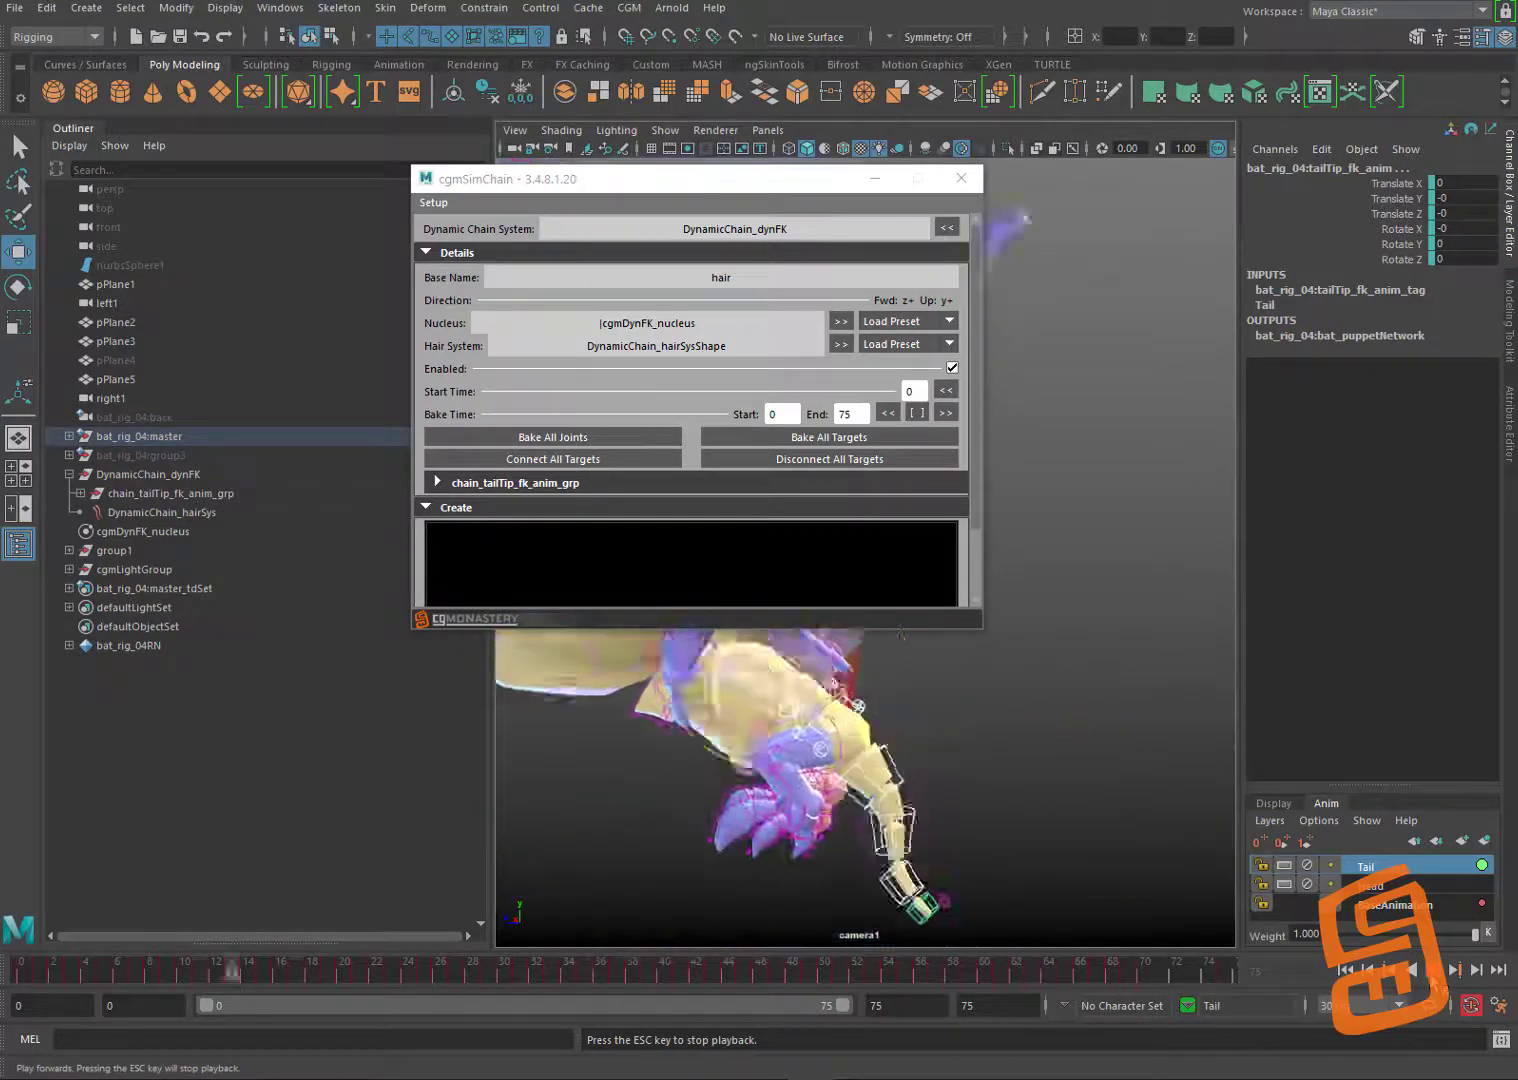
click(1194, 968)
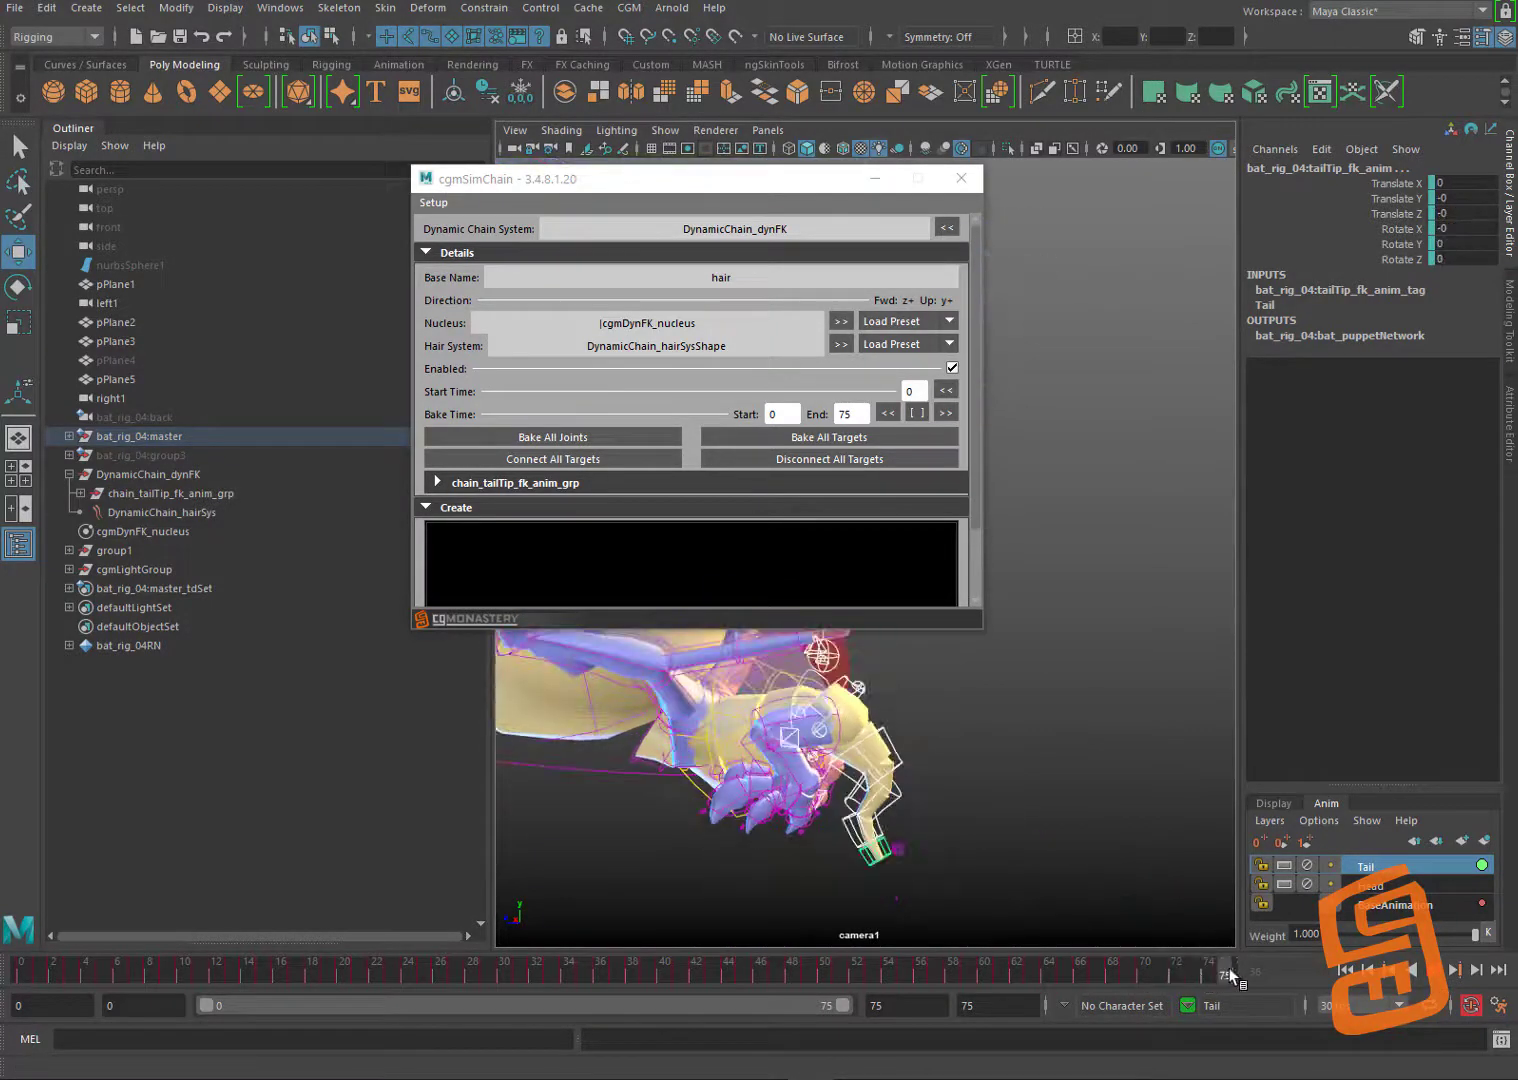
Step: Delete the chain_tailTip_fk_anim_grp chain from the dynamic chain system
click(939, 768)
alt+drag(939, 768, 966, 768)
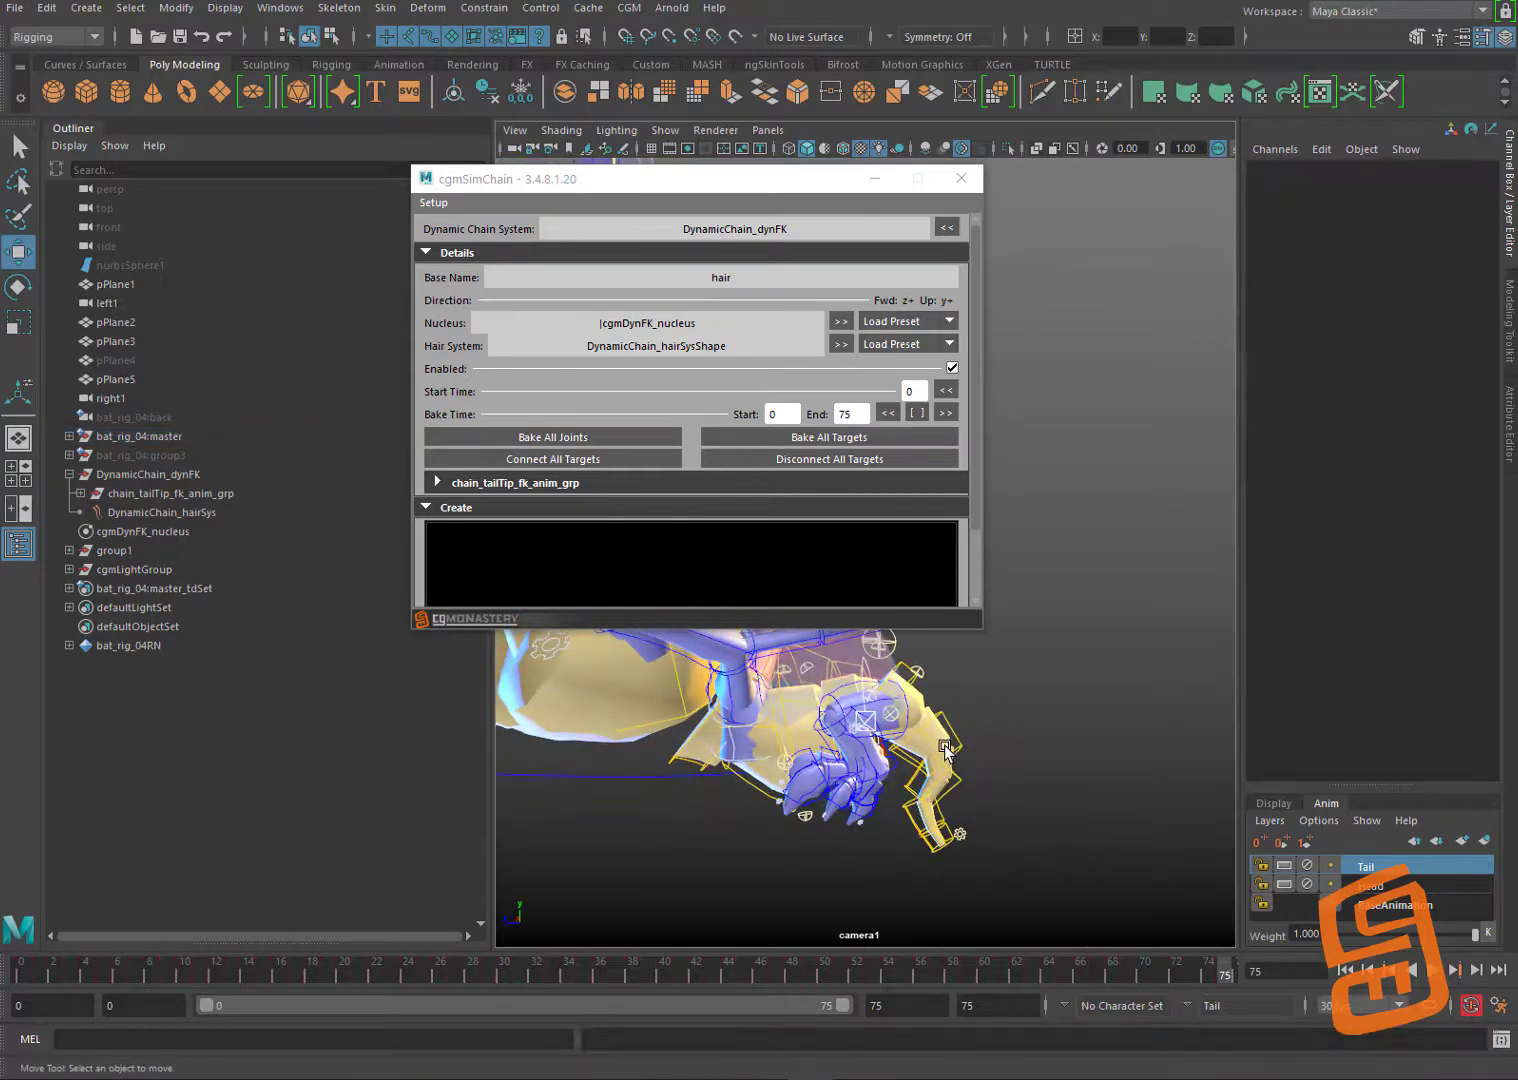
scroll(966, 768, up, 3)
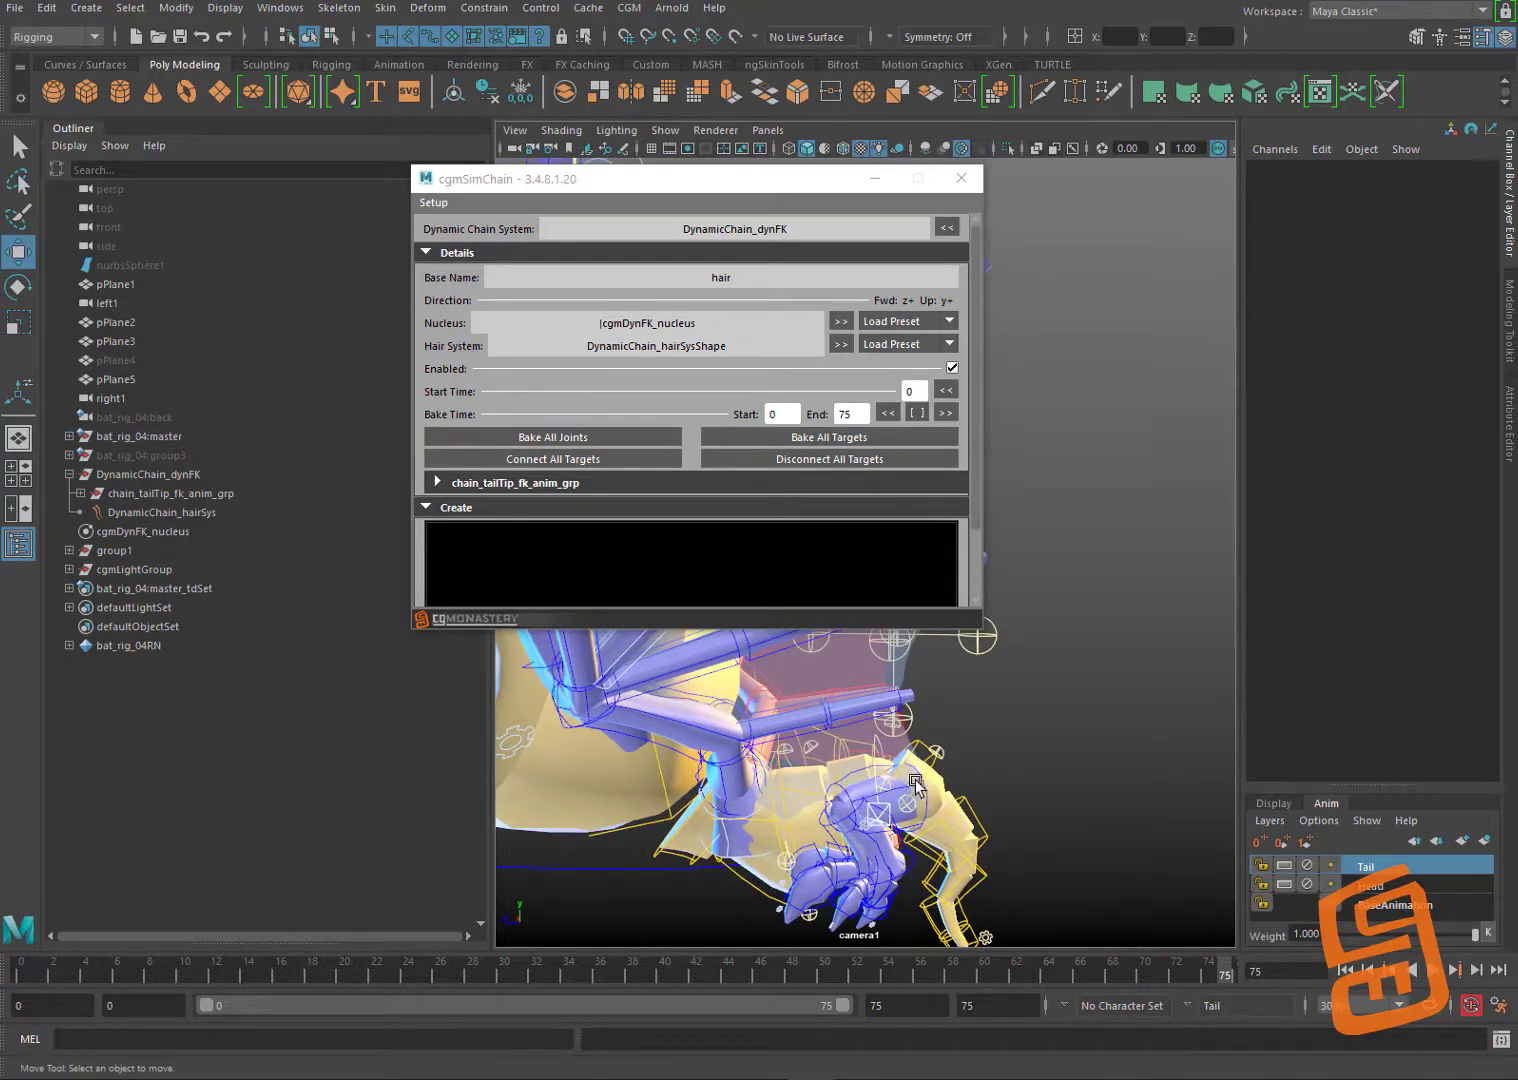
drag(647, 179, 496, 174)
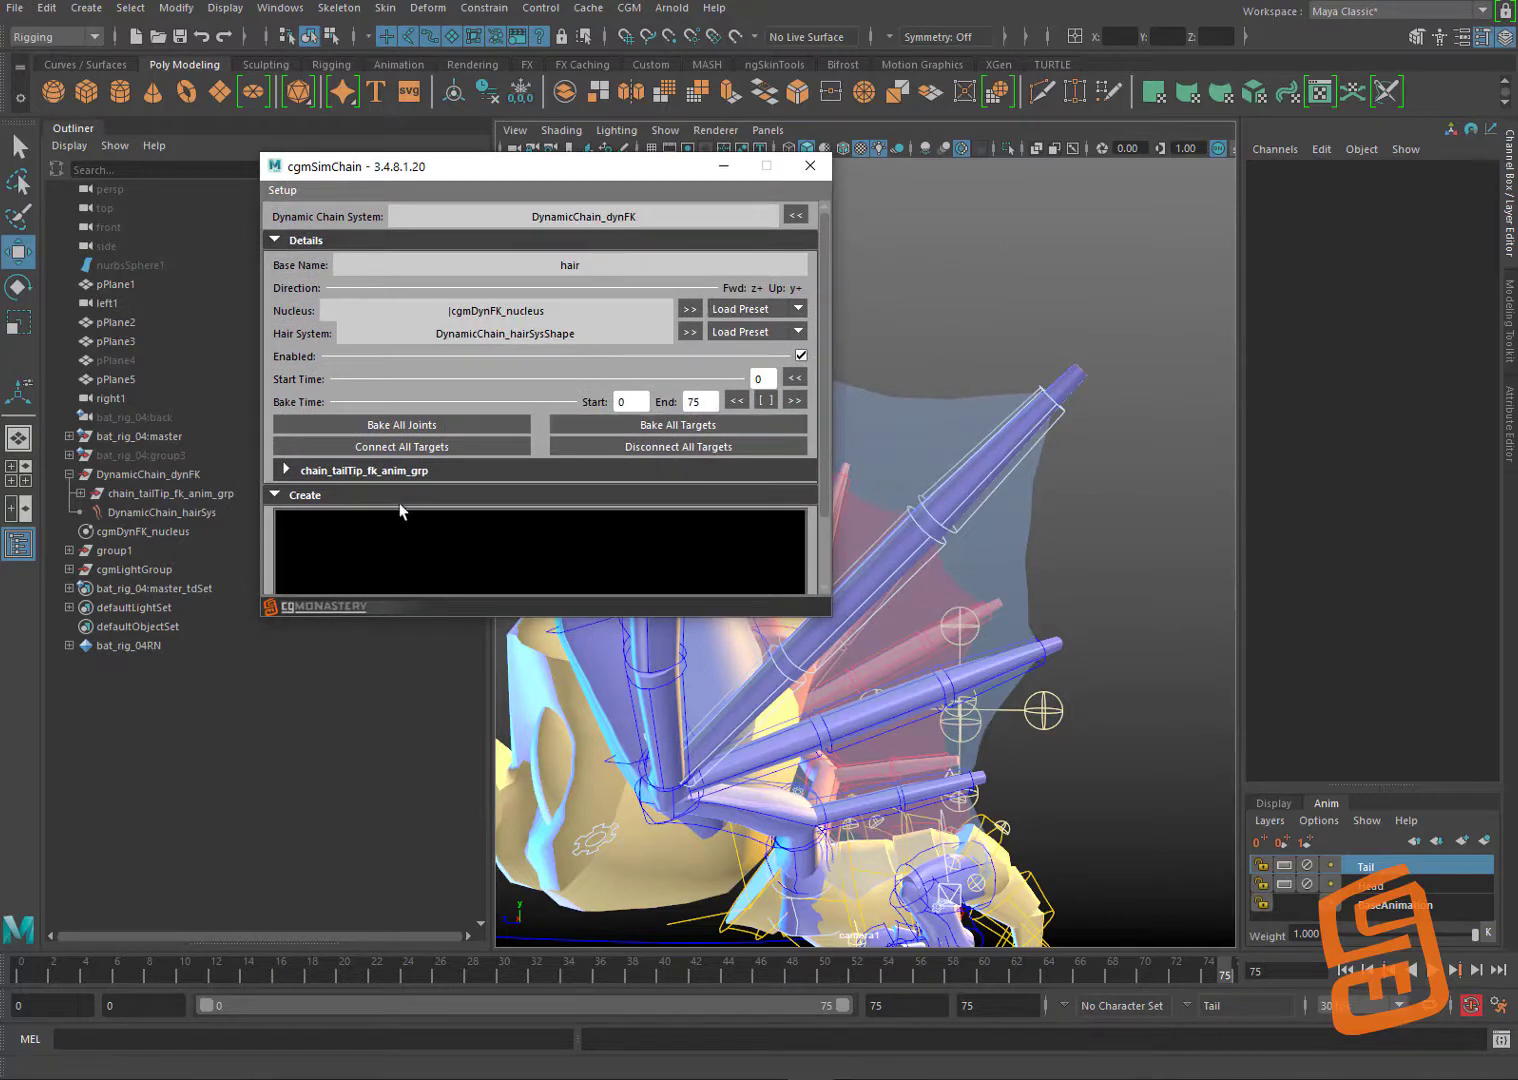
click(383, 470)
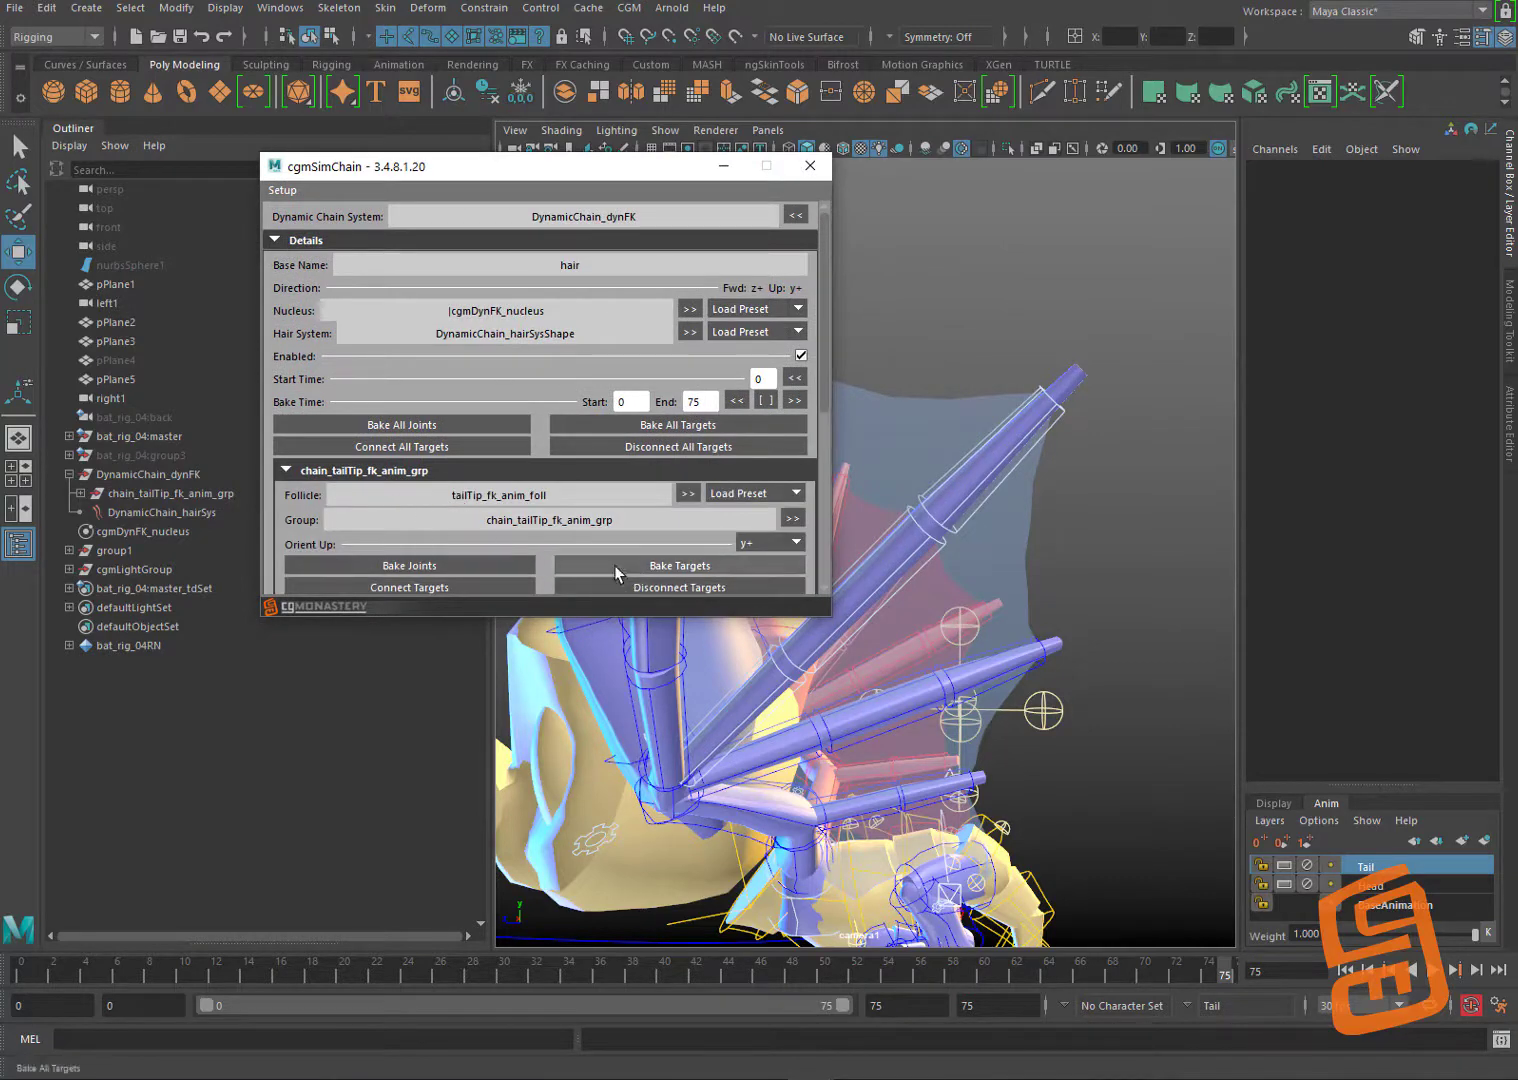
scroll(818, 420, down, 2)
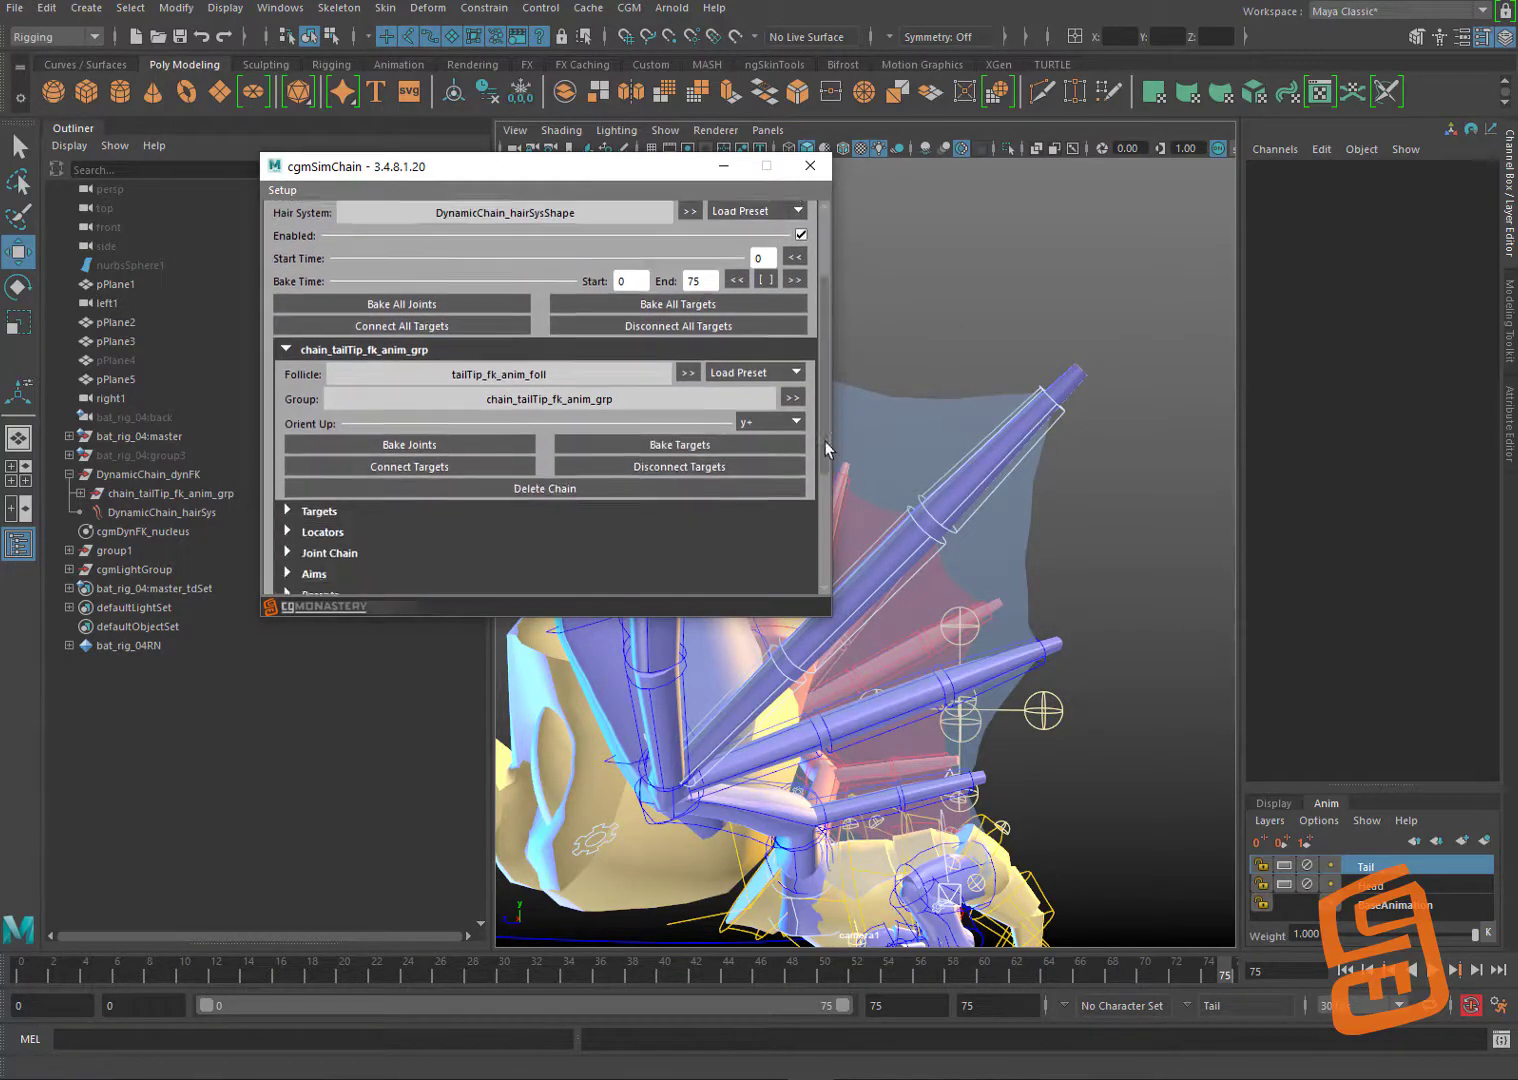
click(580, 483)
scroll(800, 386, up, 1)
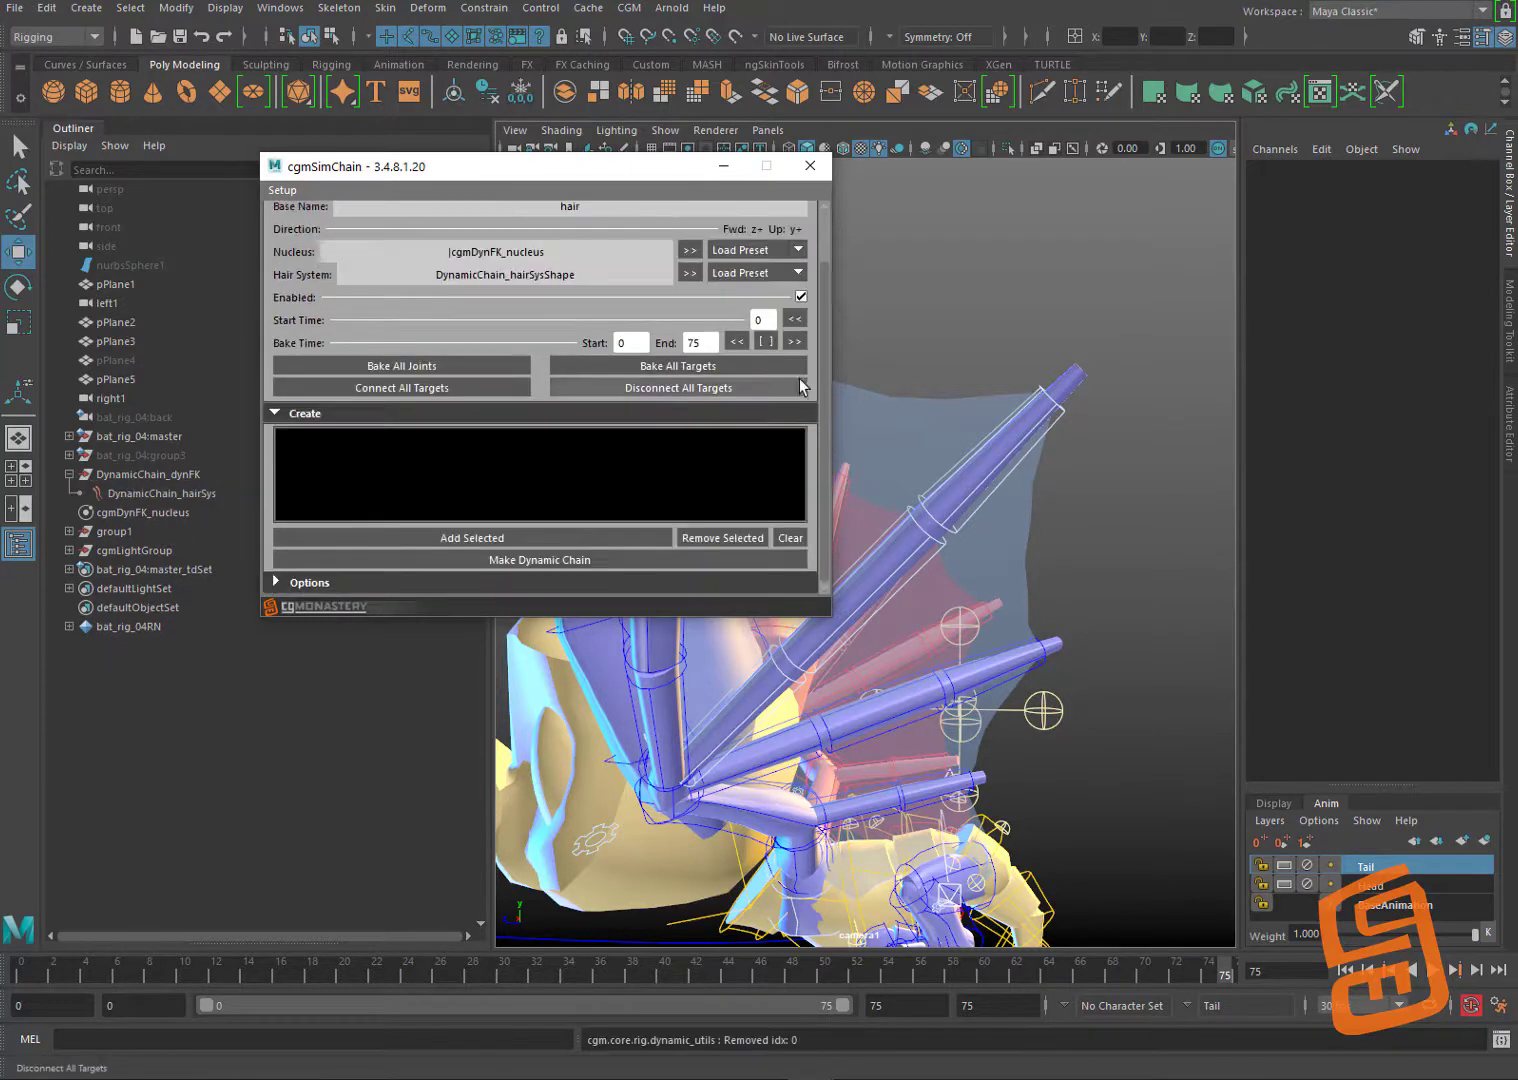
Step: Return to frame 0 and select the left ear's settings control on the bat's head
alt+drag(955, 385, 796, 628)
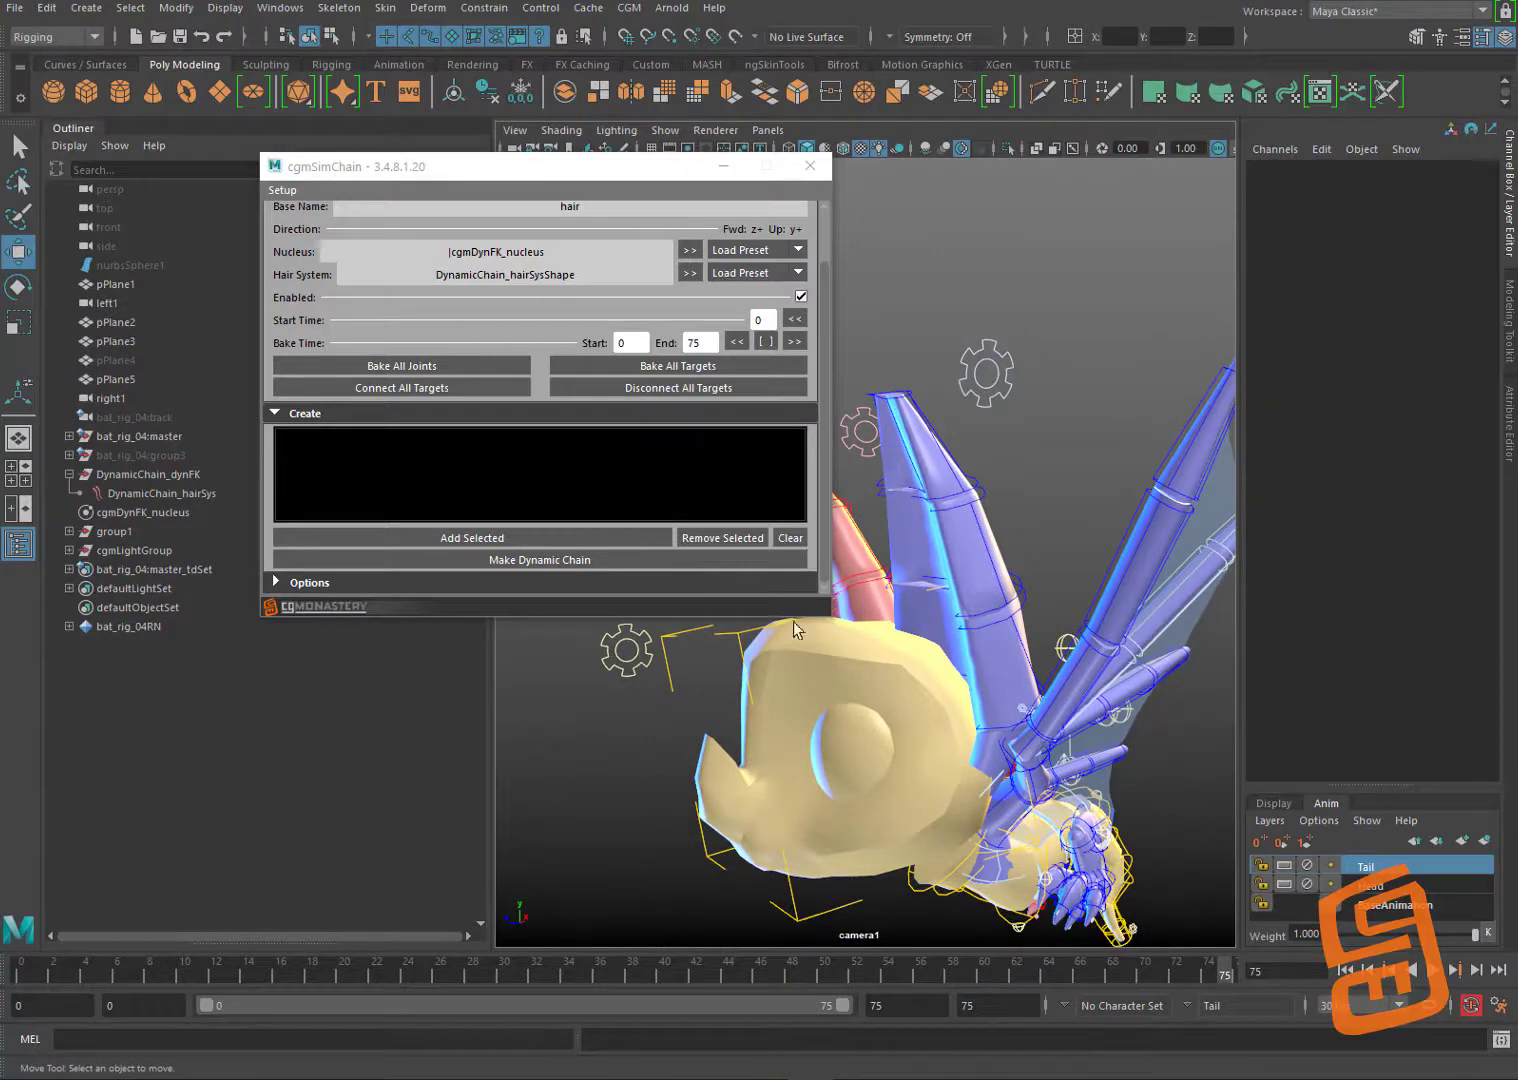
click(15, 978)
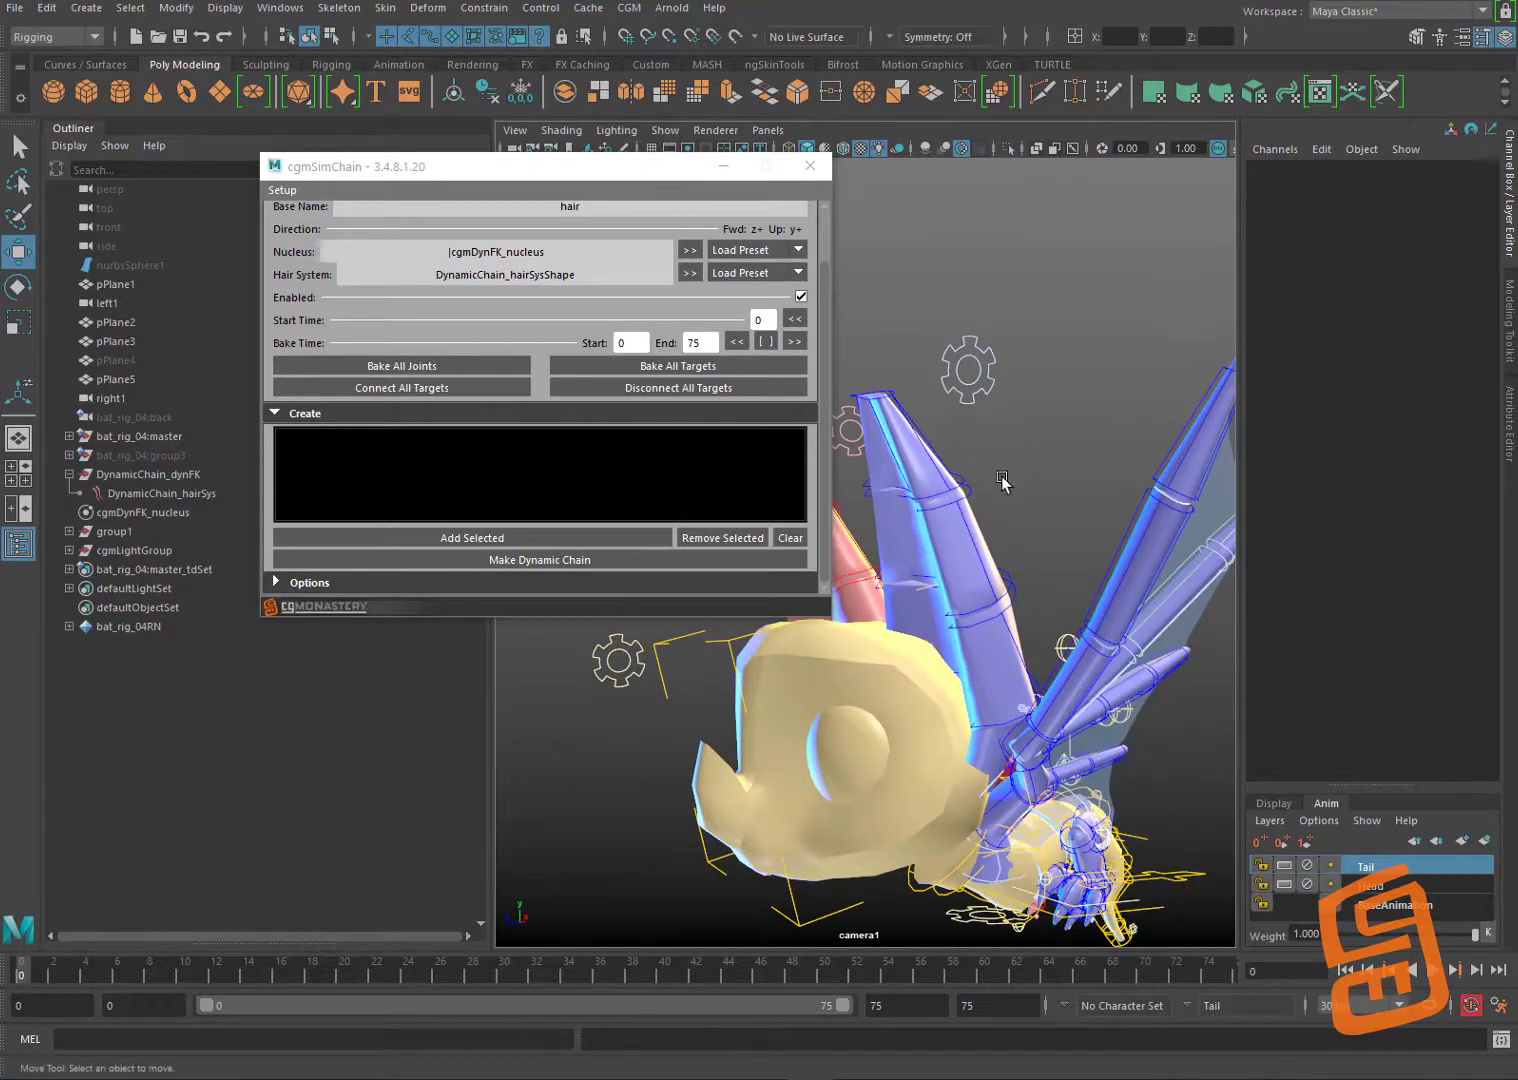
alt+drag(1005, 483, 966, 490)
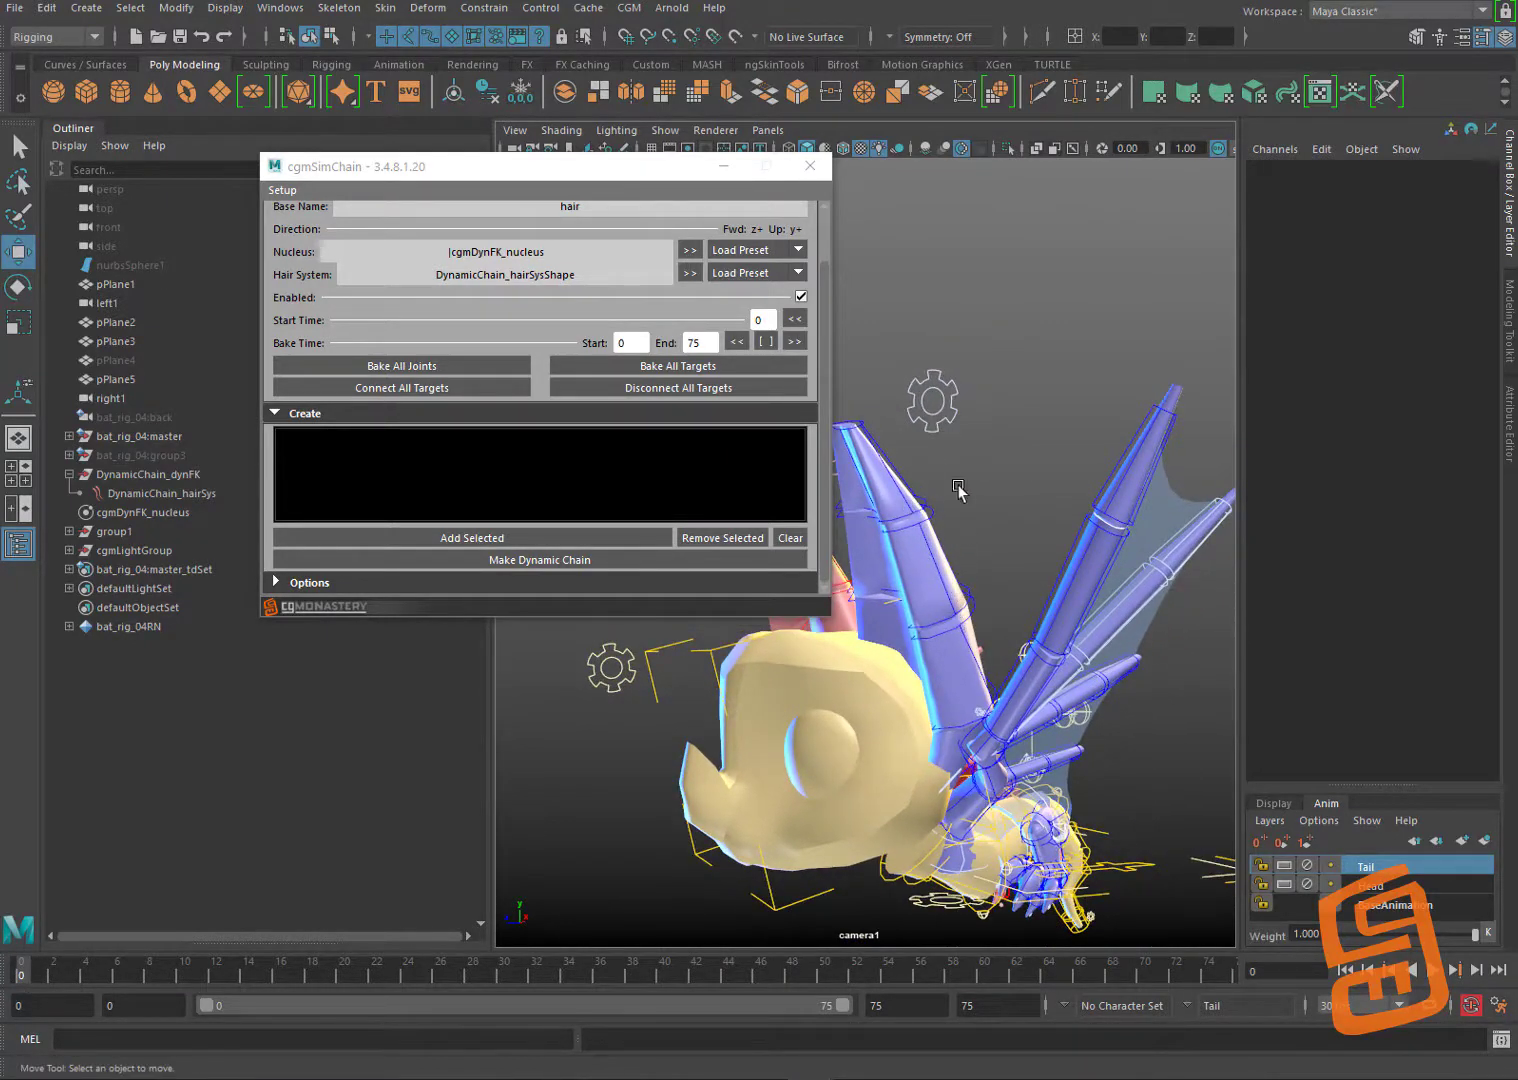
click(966, 424)
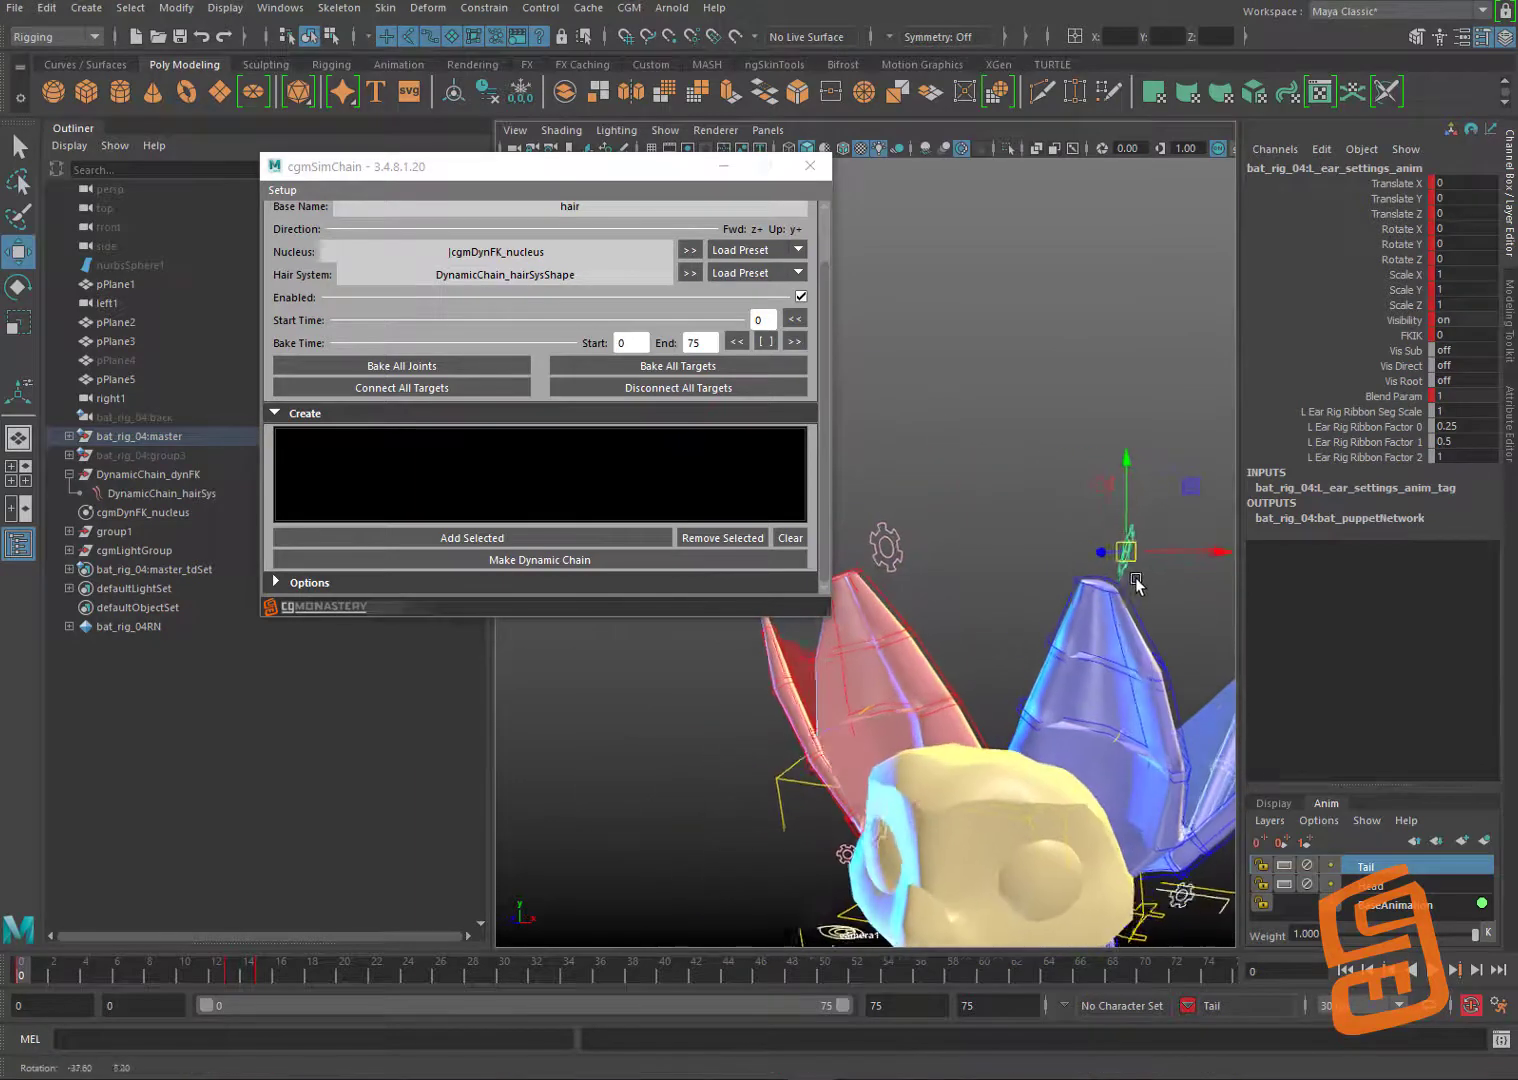
Step: Clear the selection and scrub the timeline to review the ear motion, returning to frame 0
click(1032, 612)
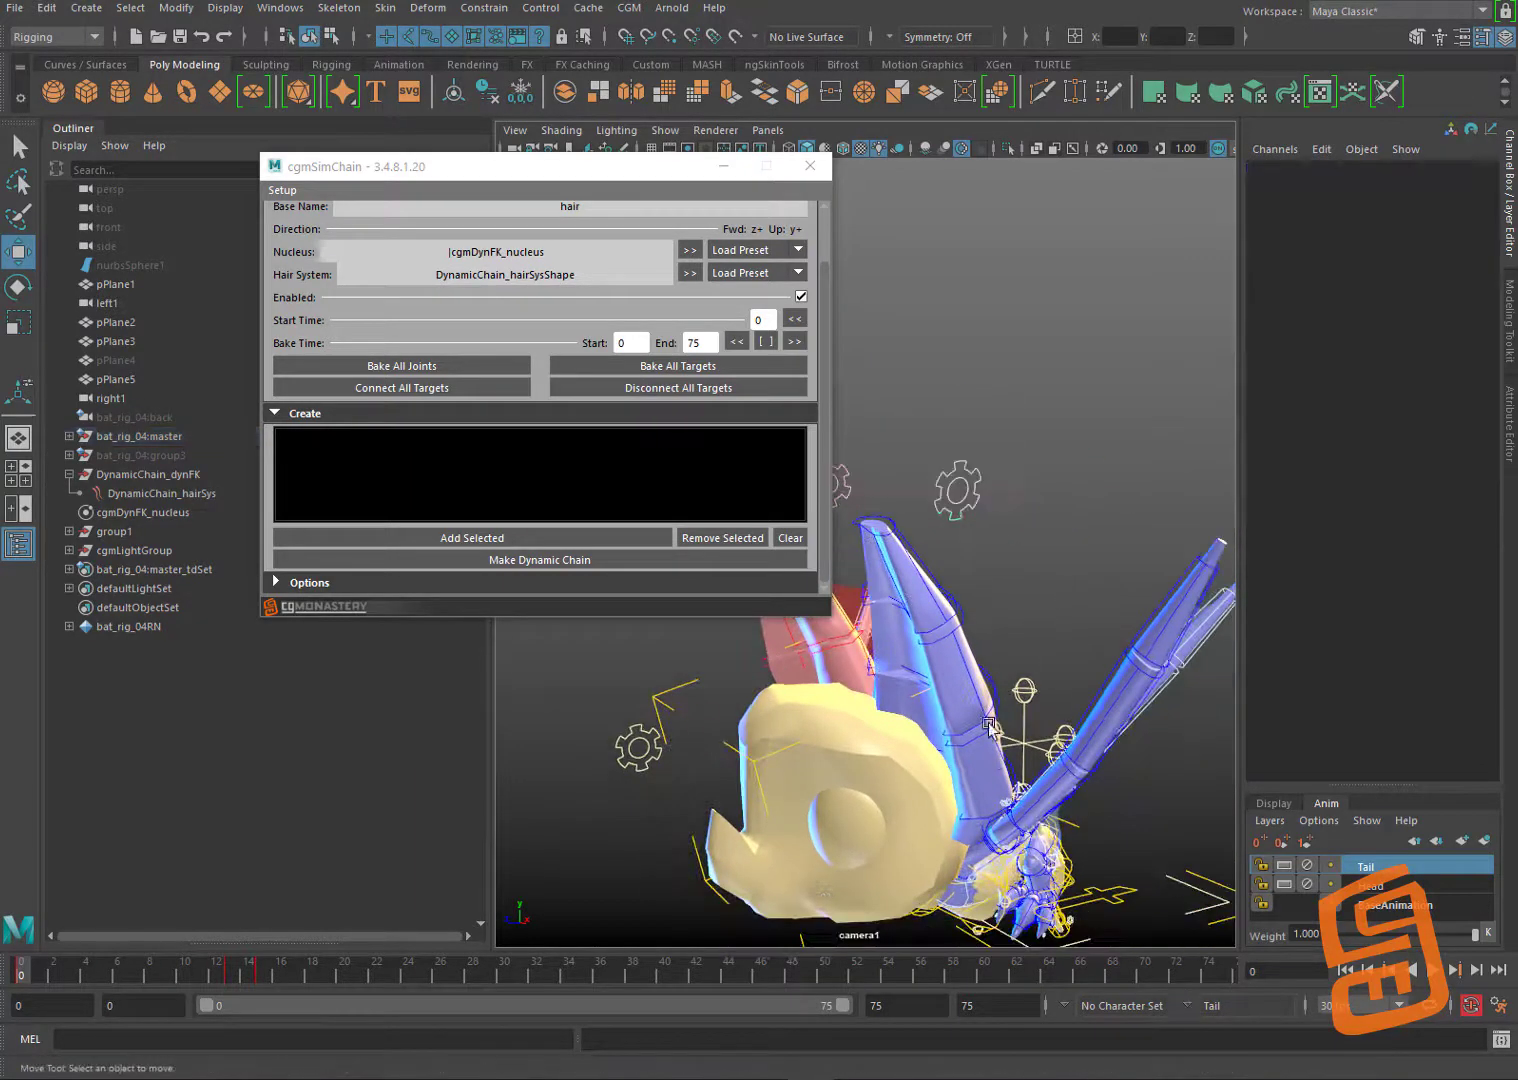
click(982, 700)
click(1003, 615)
drag(95, 972, 340, 993)
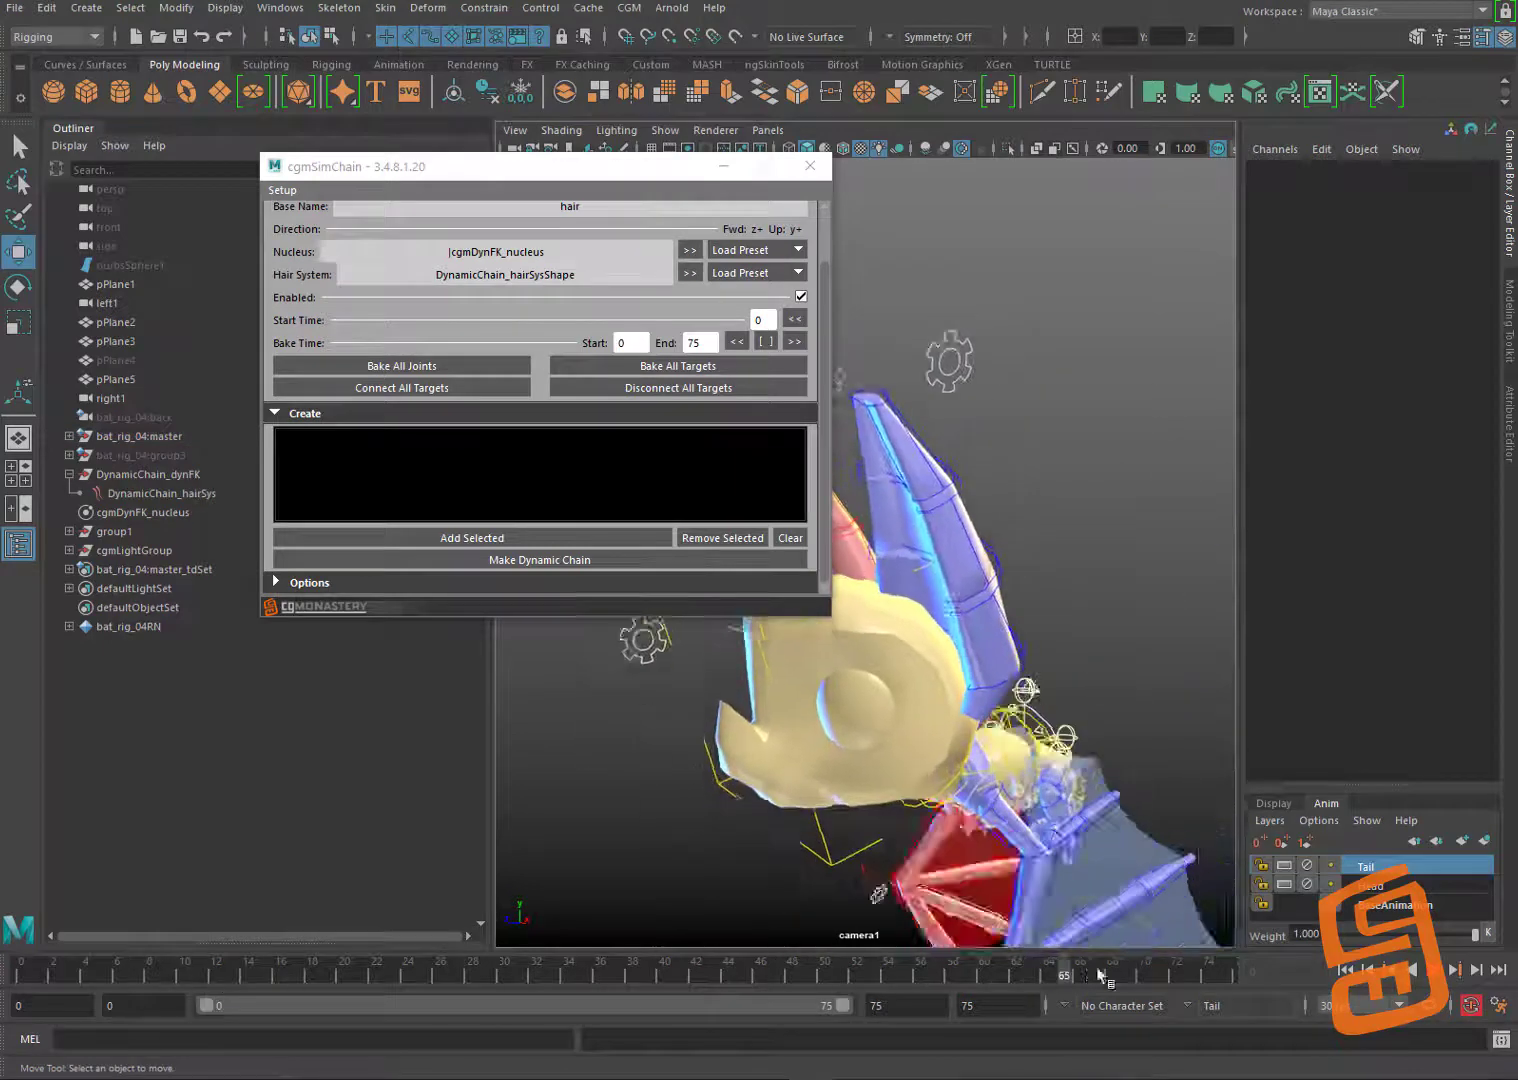
key(alt+shift+v)
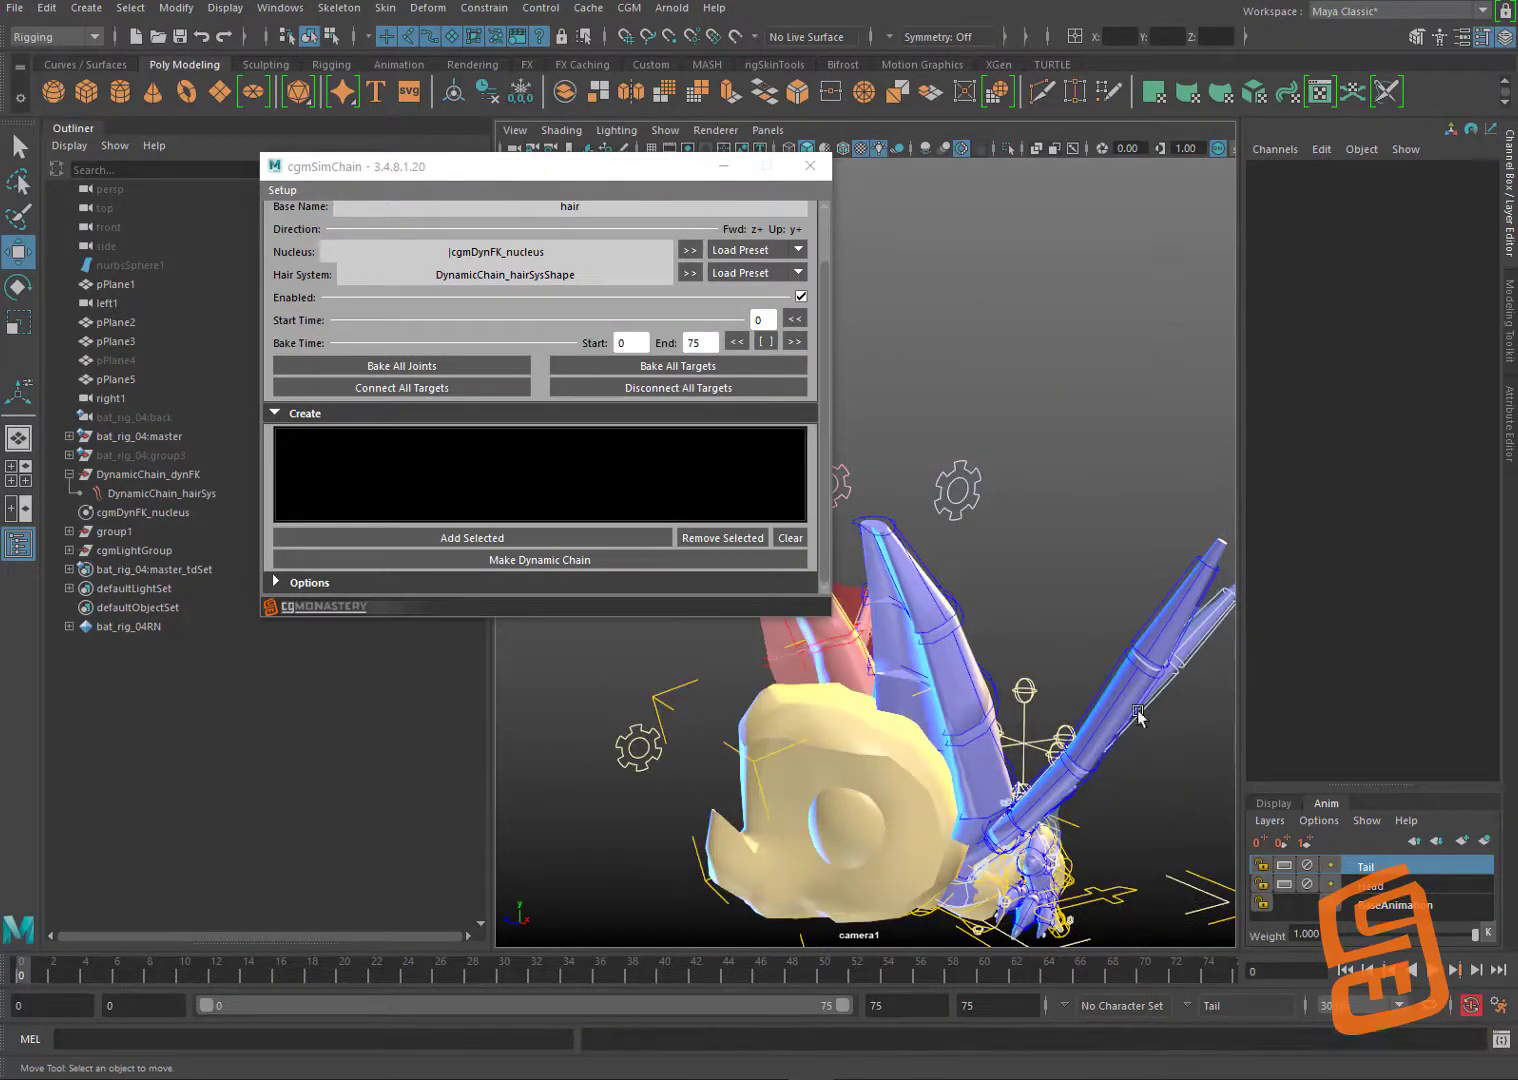
Step: Select the left ear's FK controls from base to tip and create an animation layer from them
click(1003, 755)
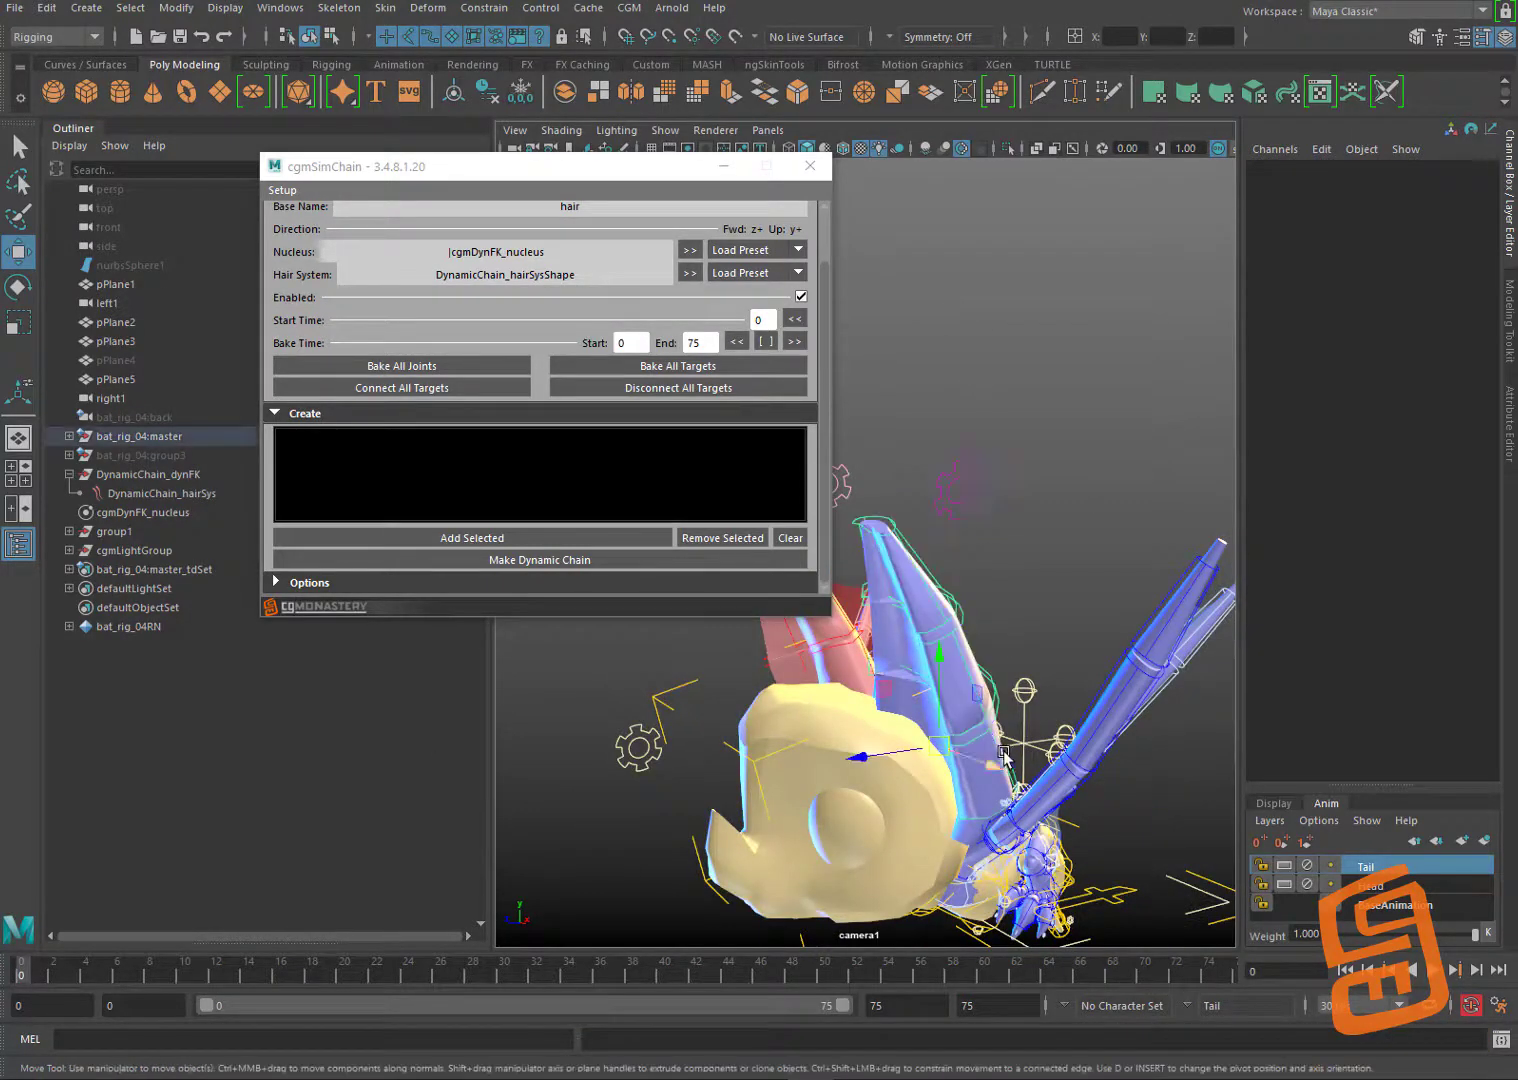
click(963, 655)
click(905, 557)
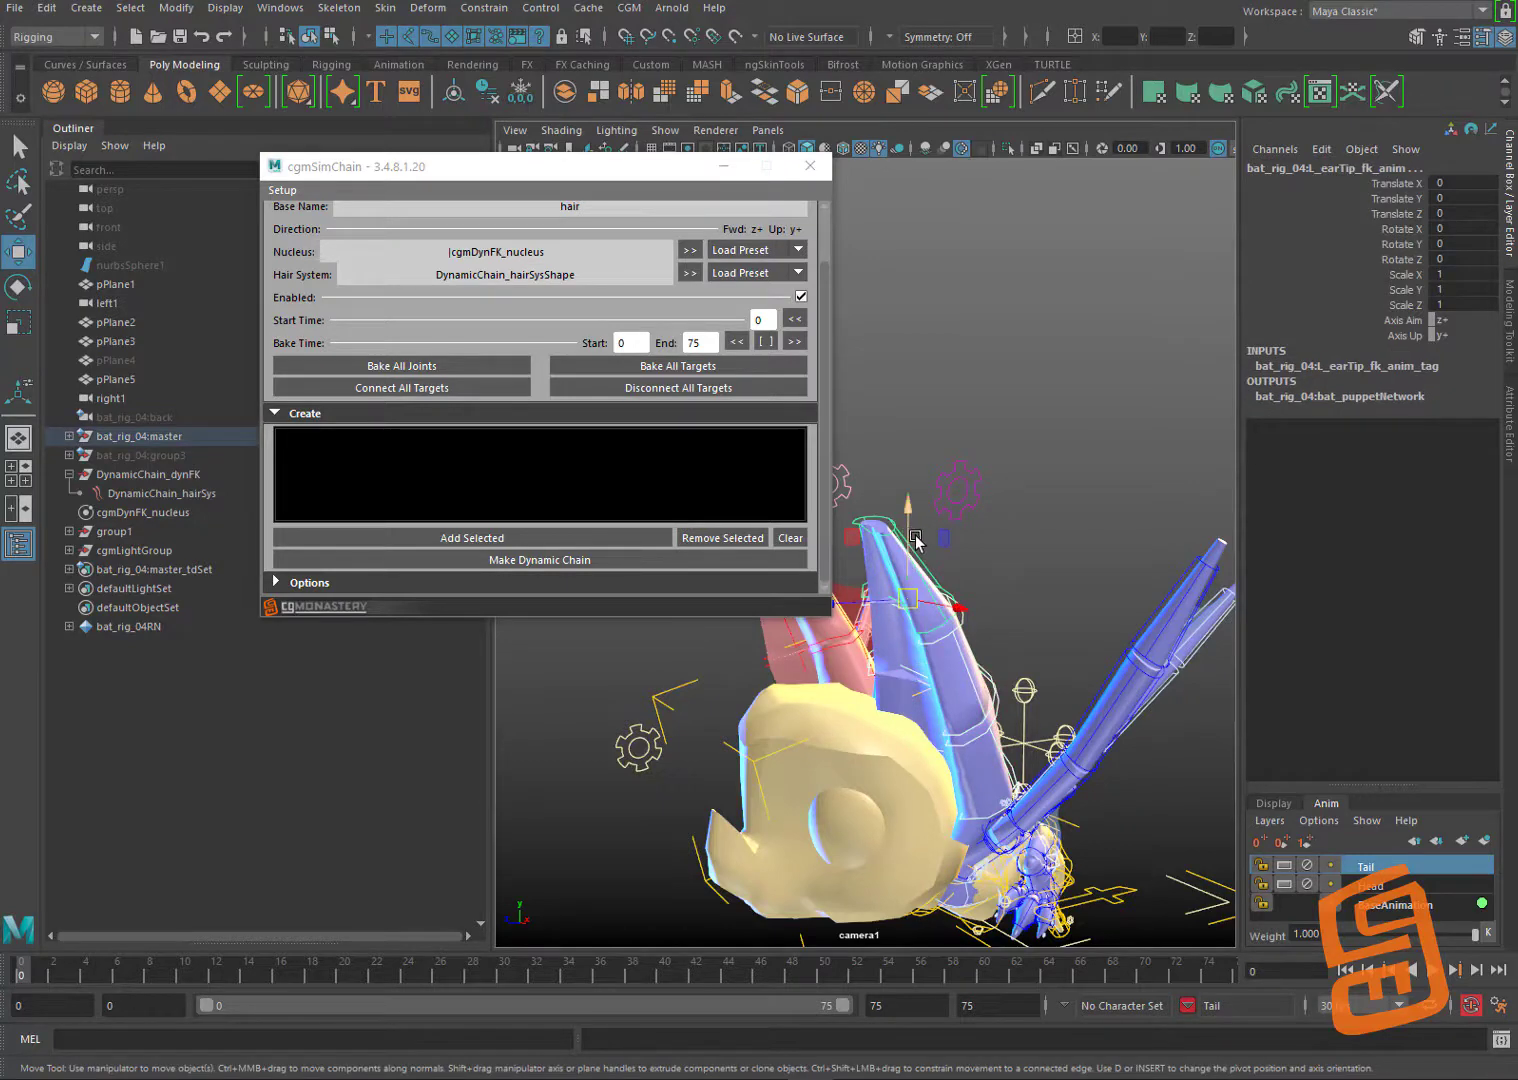
click(997, 488)
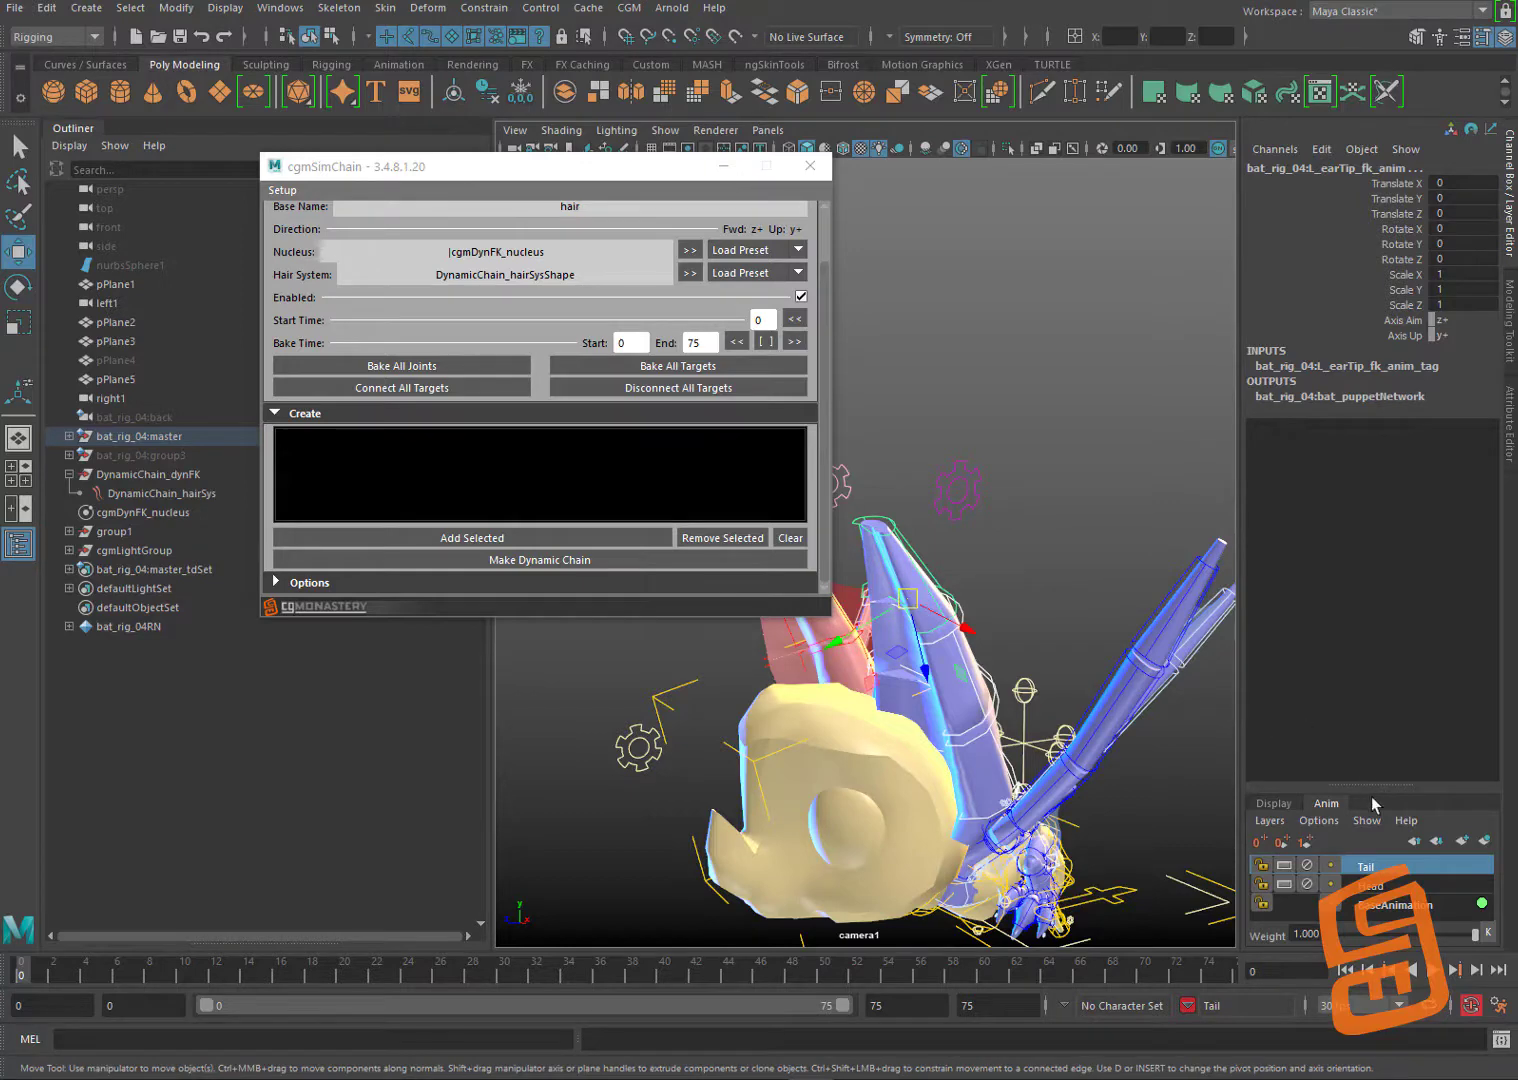
click(1270, 820)
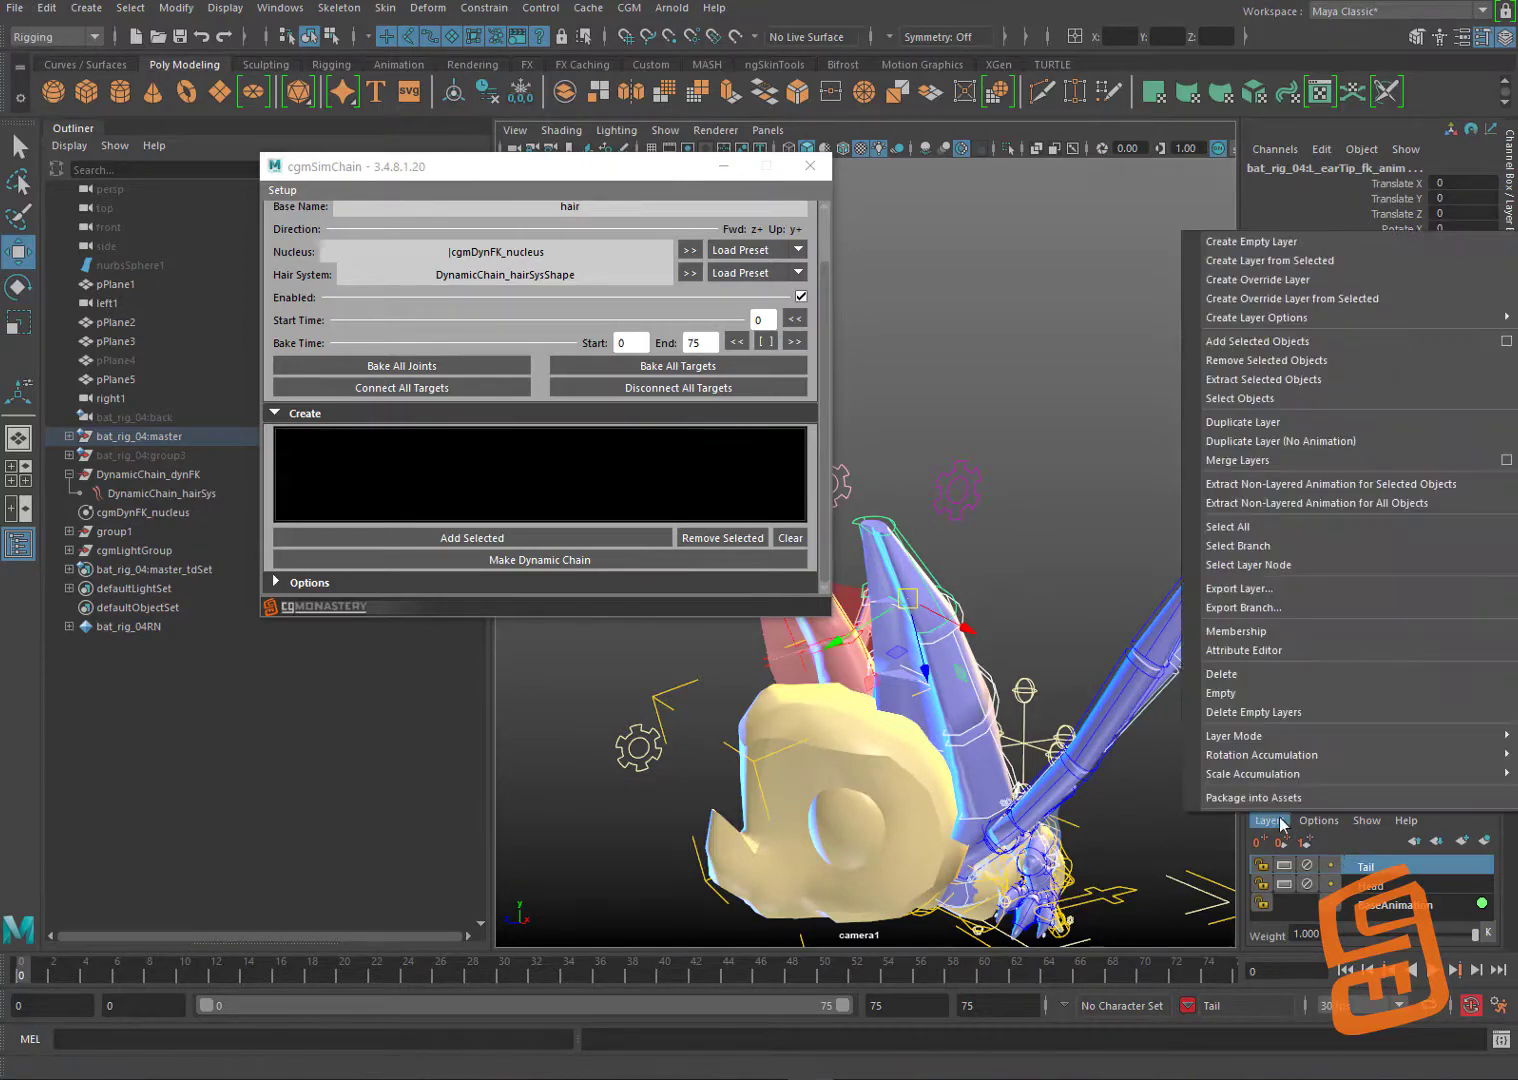
click(1320, 260)
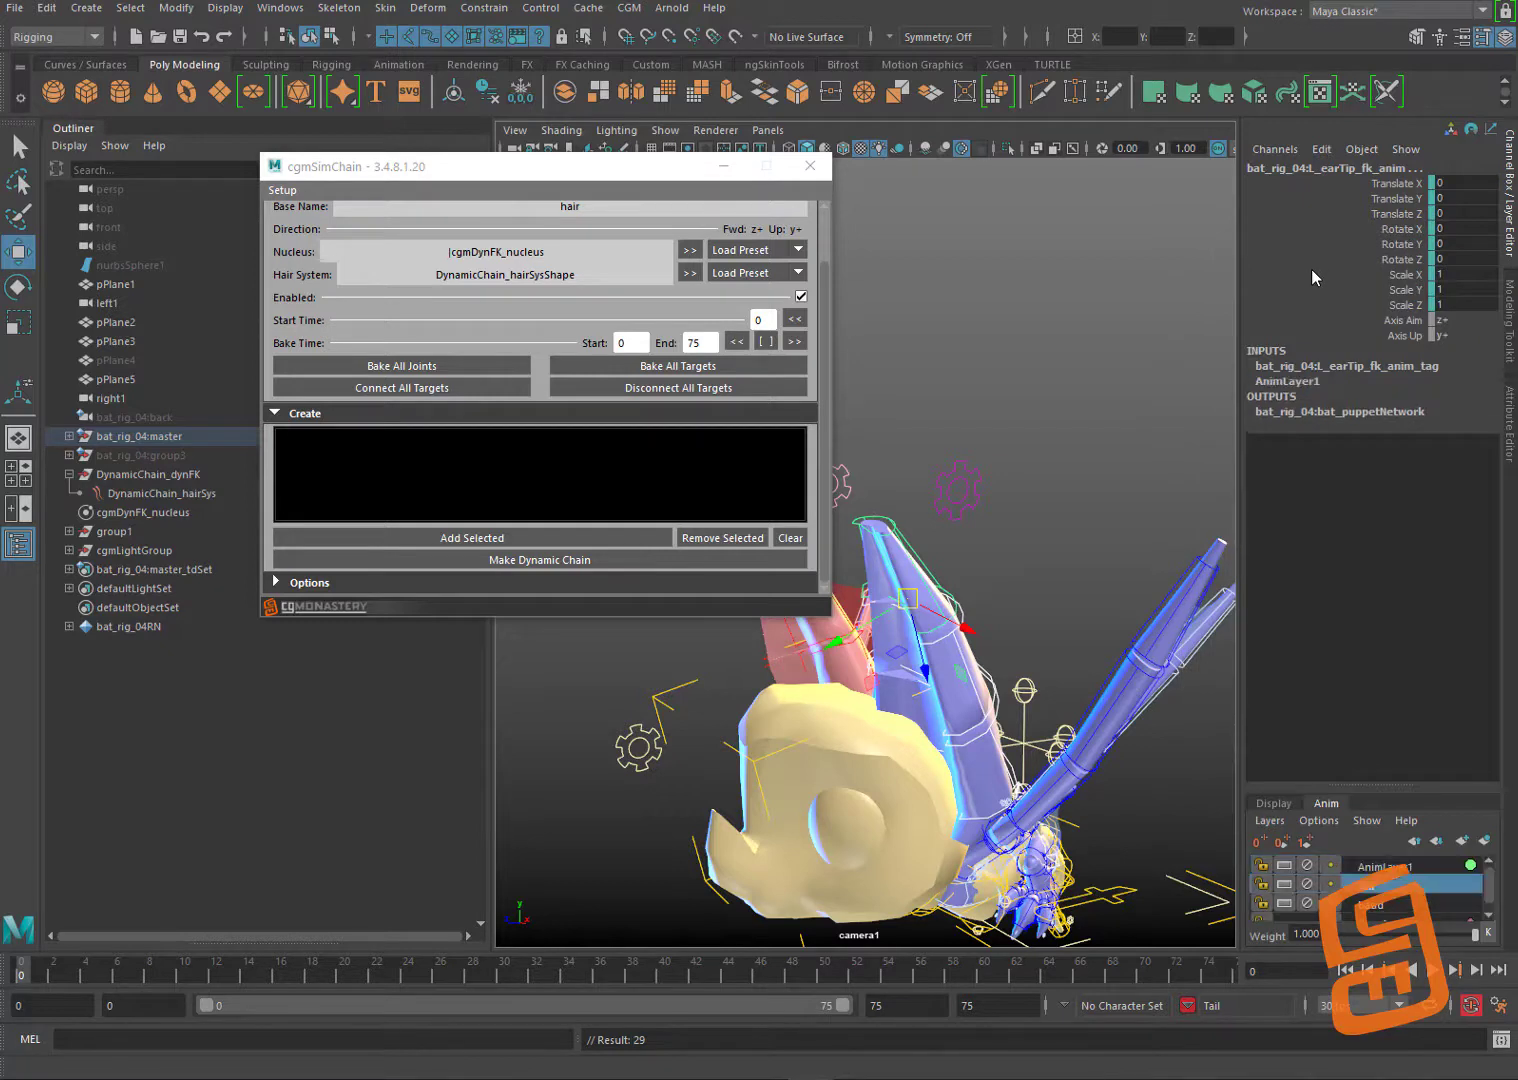
Step: Make the new AnimLayer1 the active animation layer and clear the selection at frame 0
click(1362, 866)
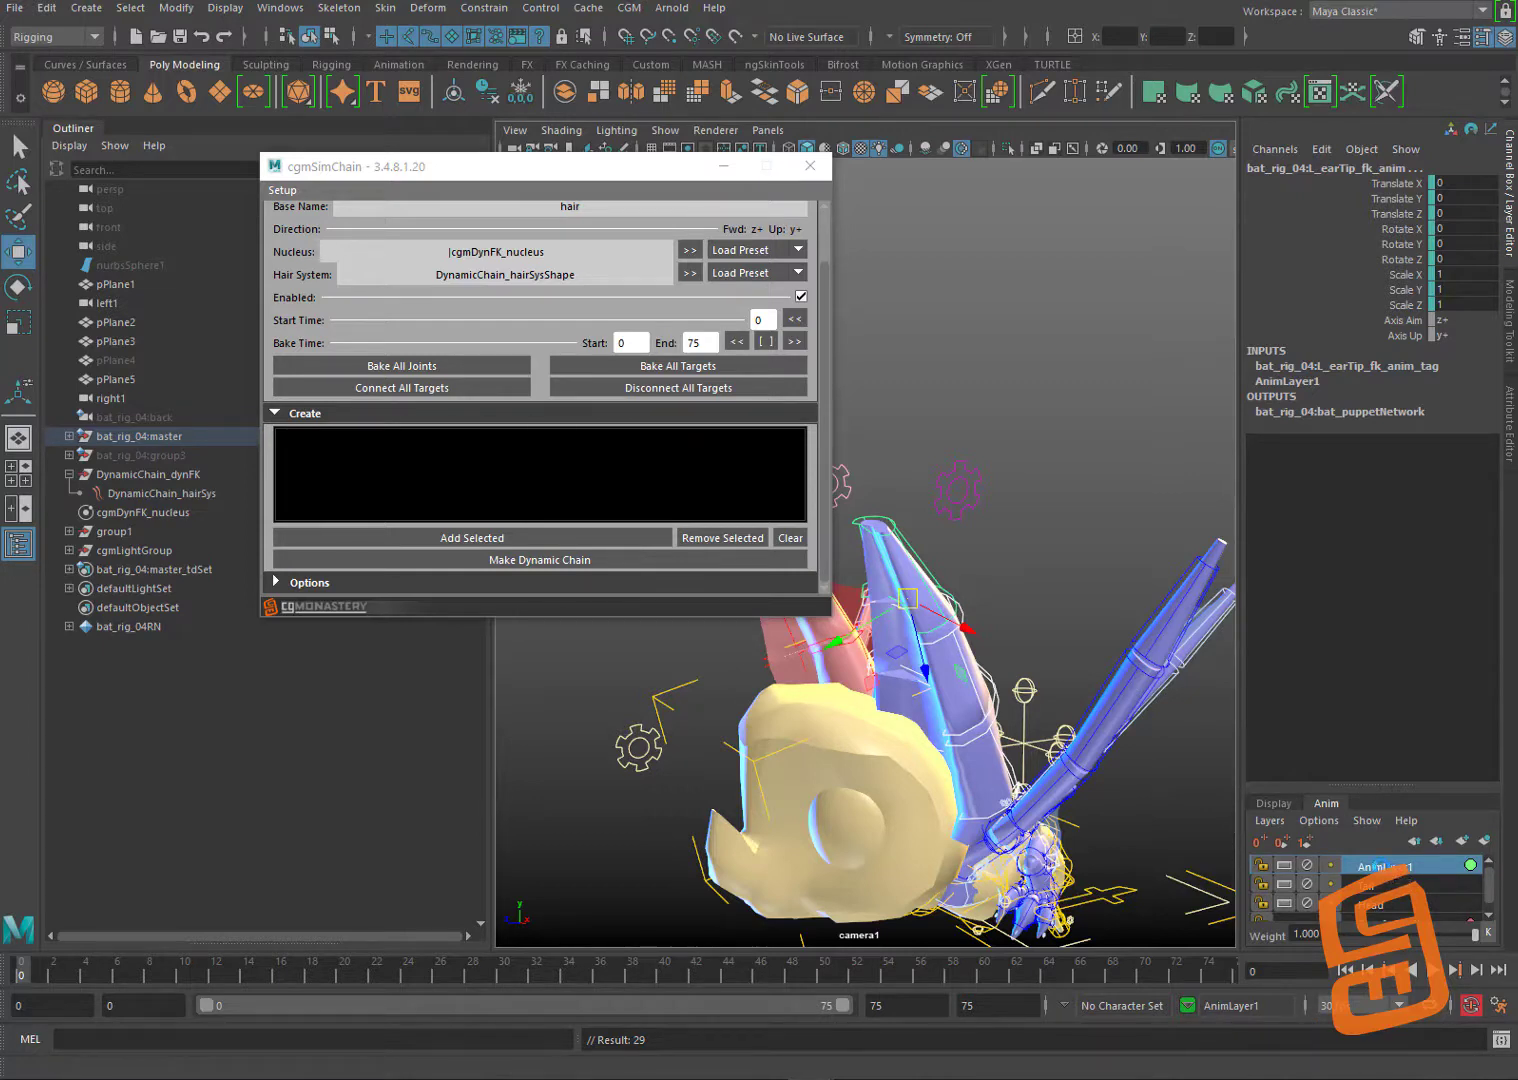
right_click(1392, 878)
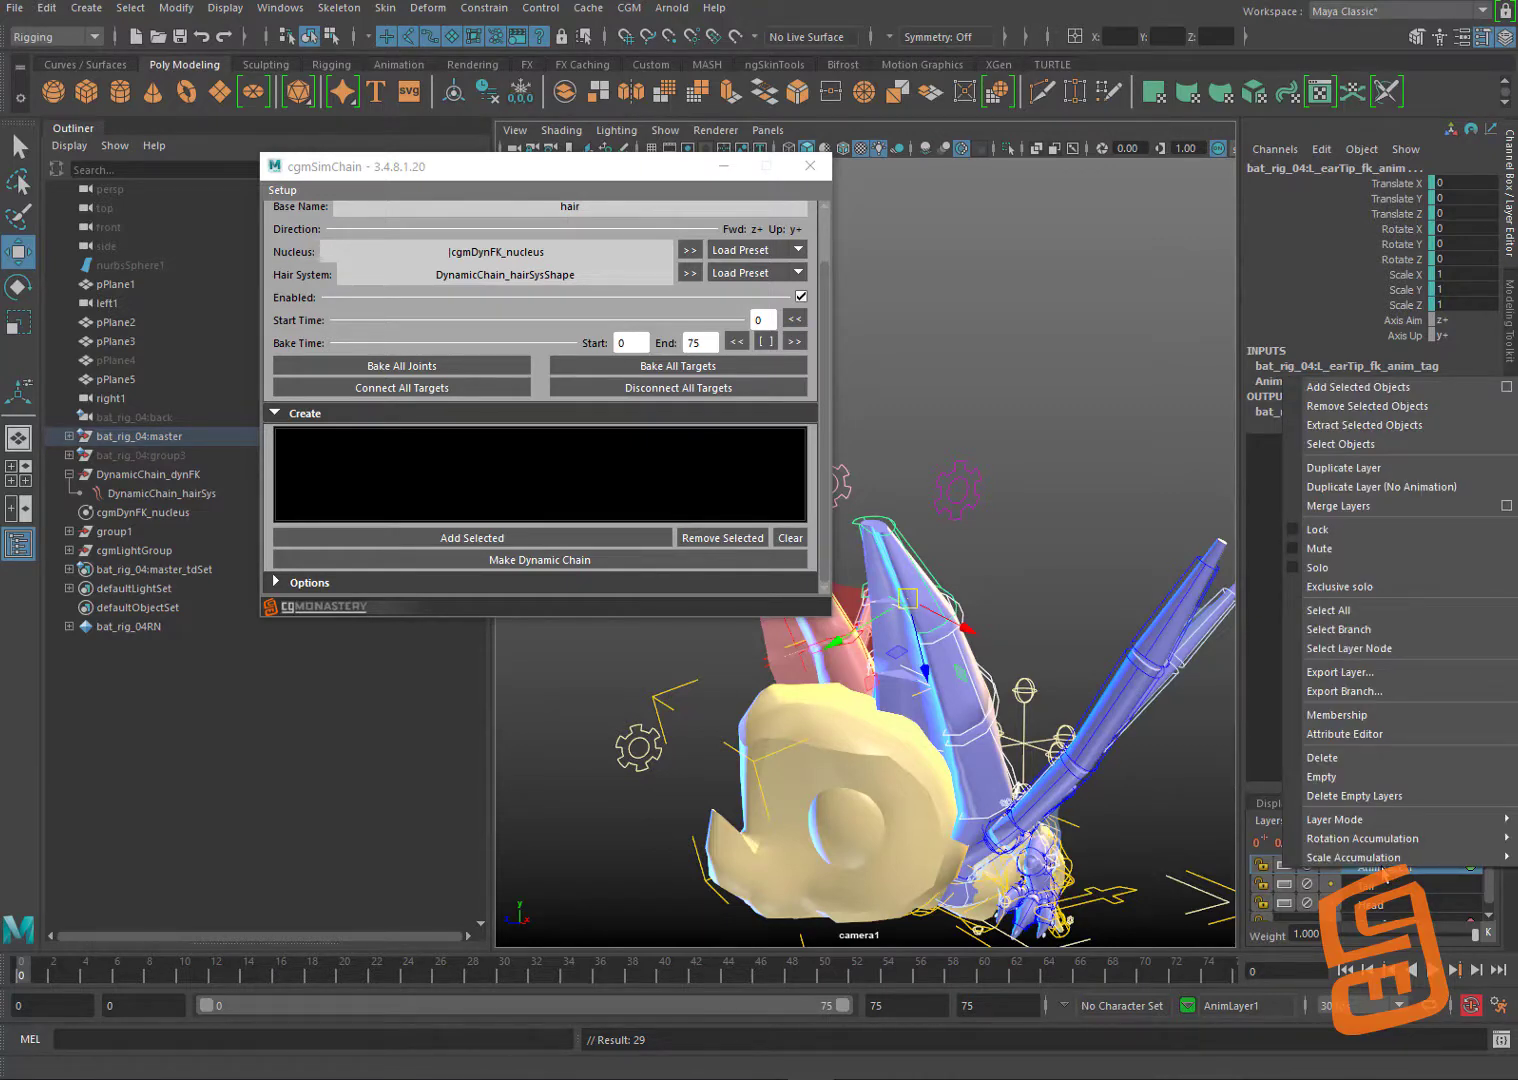
click(1378, 903)
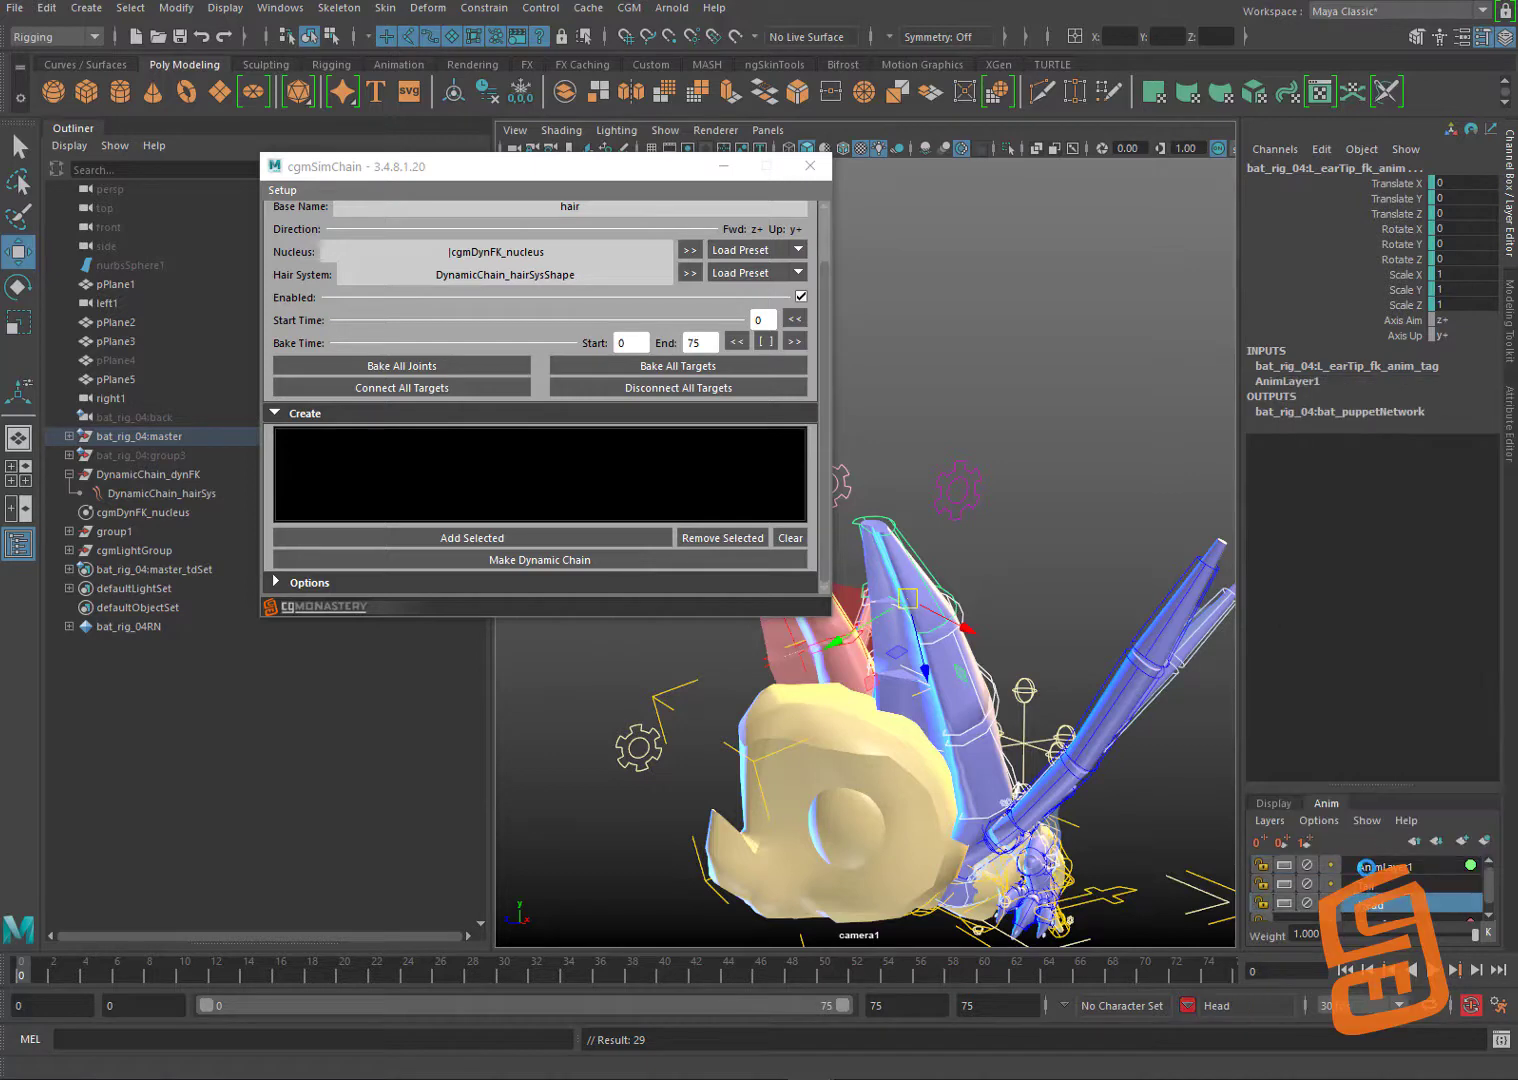
click(1366, 866)
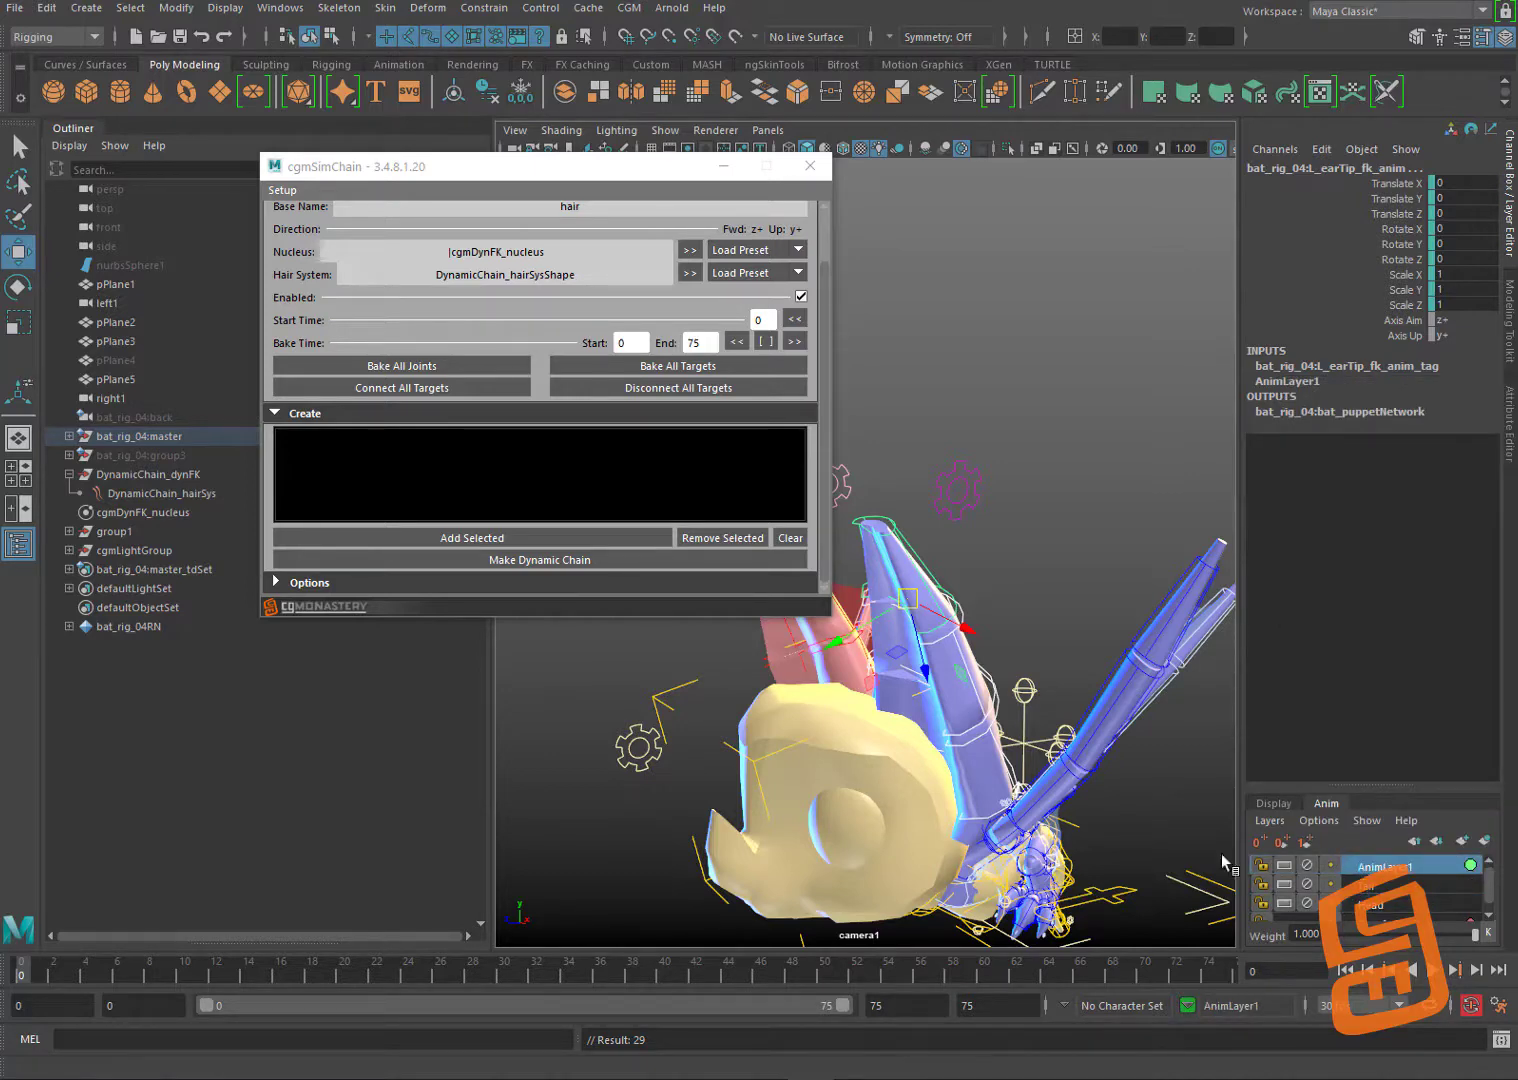
click(20, 977)
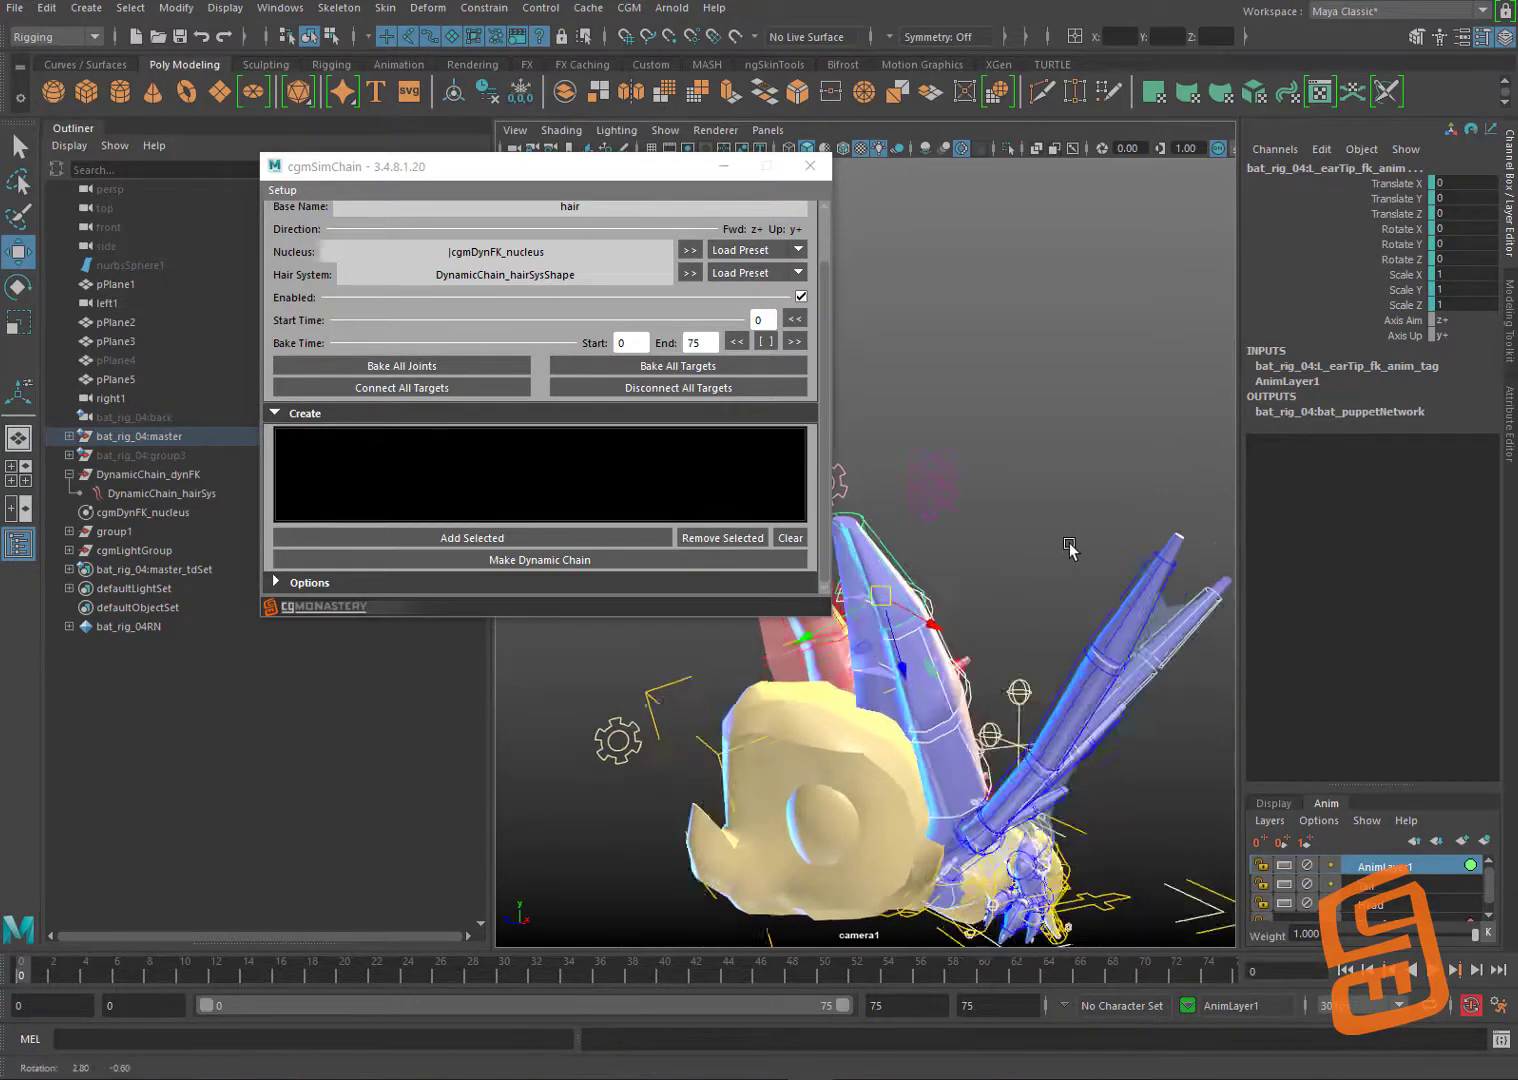
click(1088, 490)
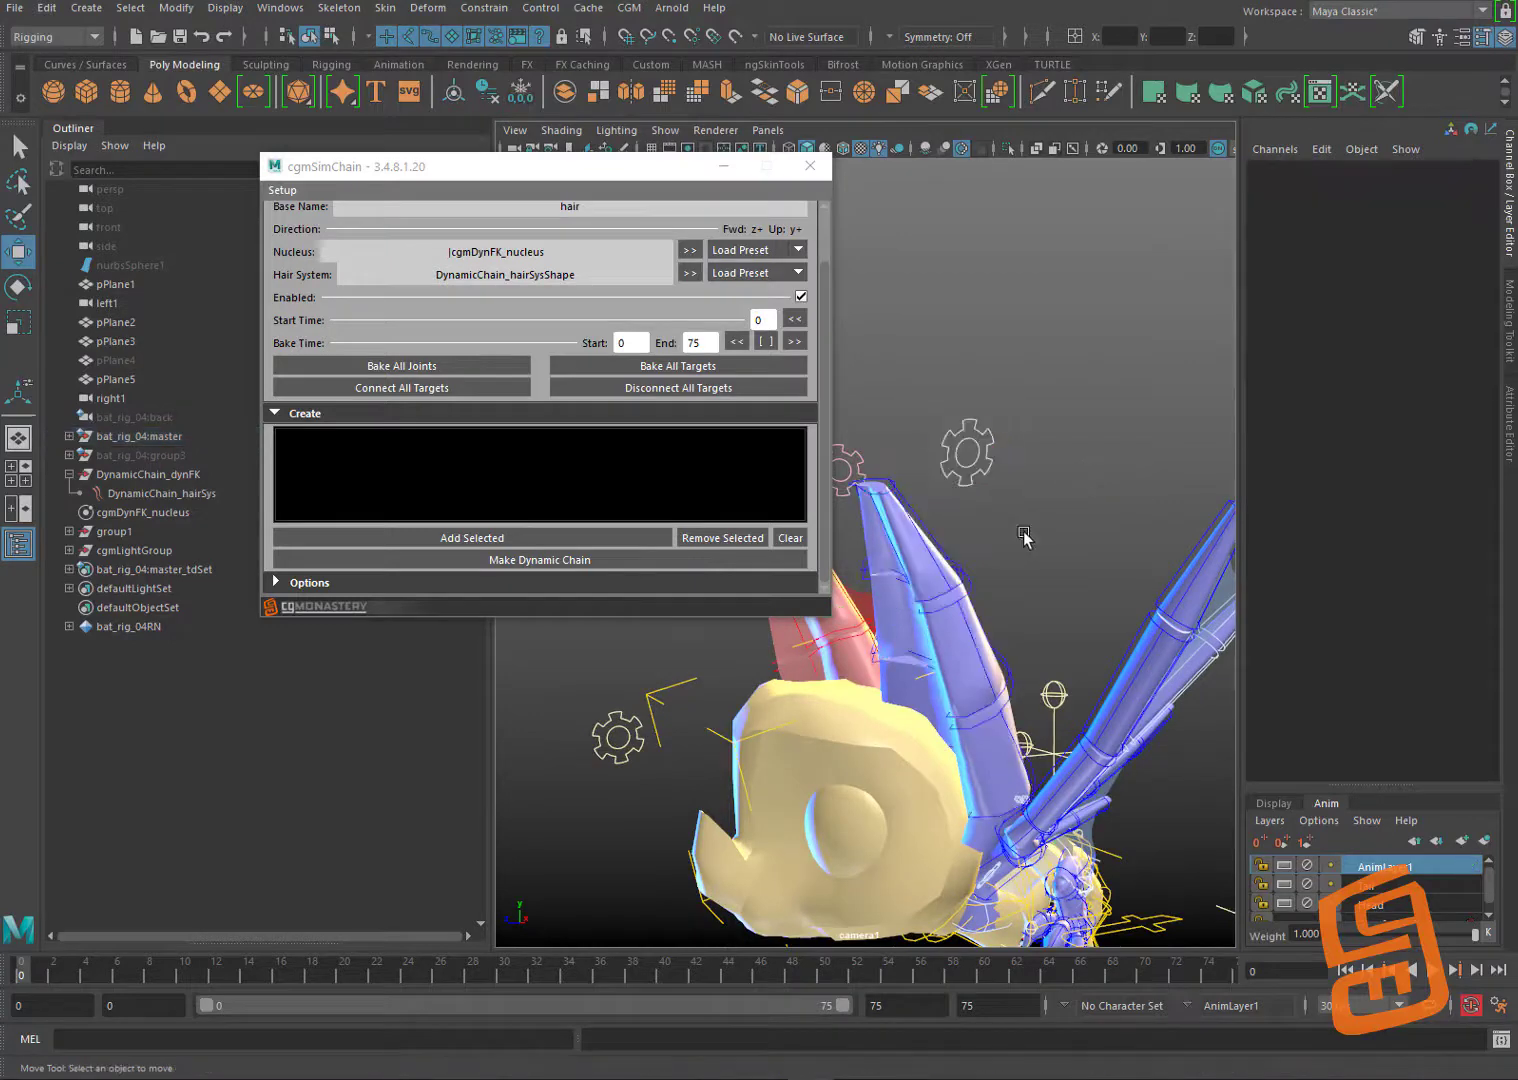
Step: Select the objects belonging to AnimLayer1 and clear the selection again
right_click(1371, 870)
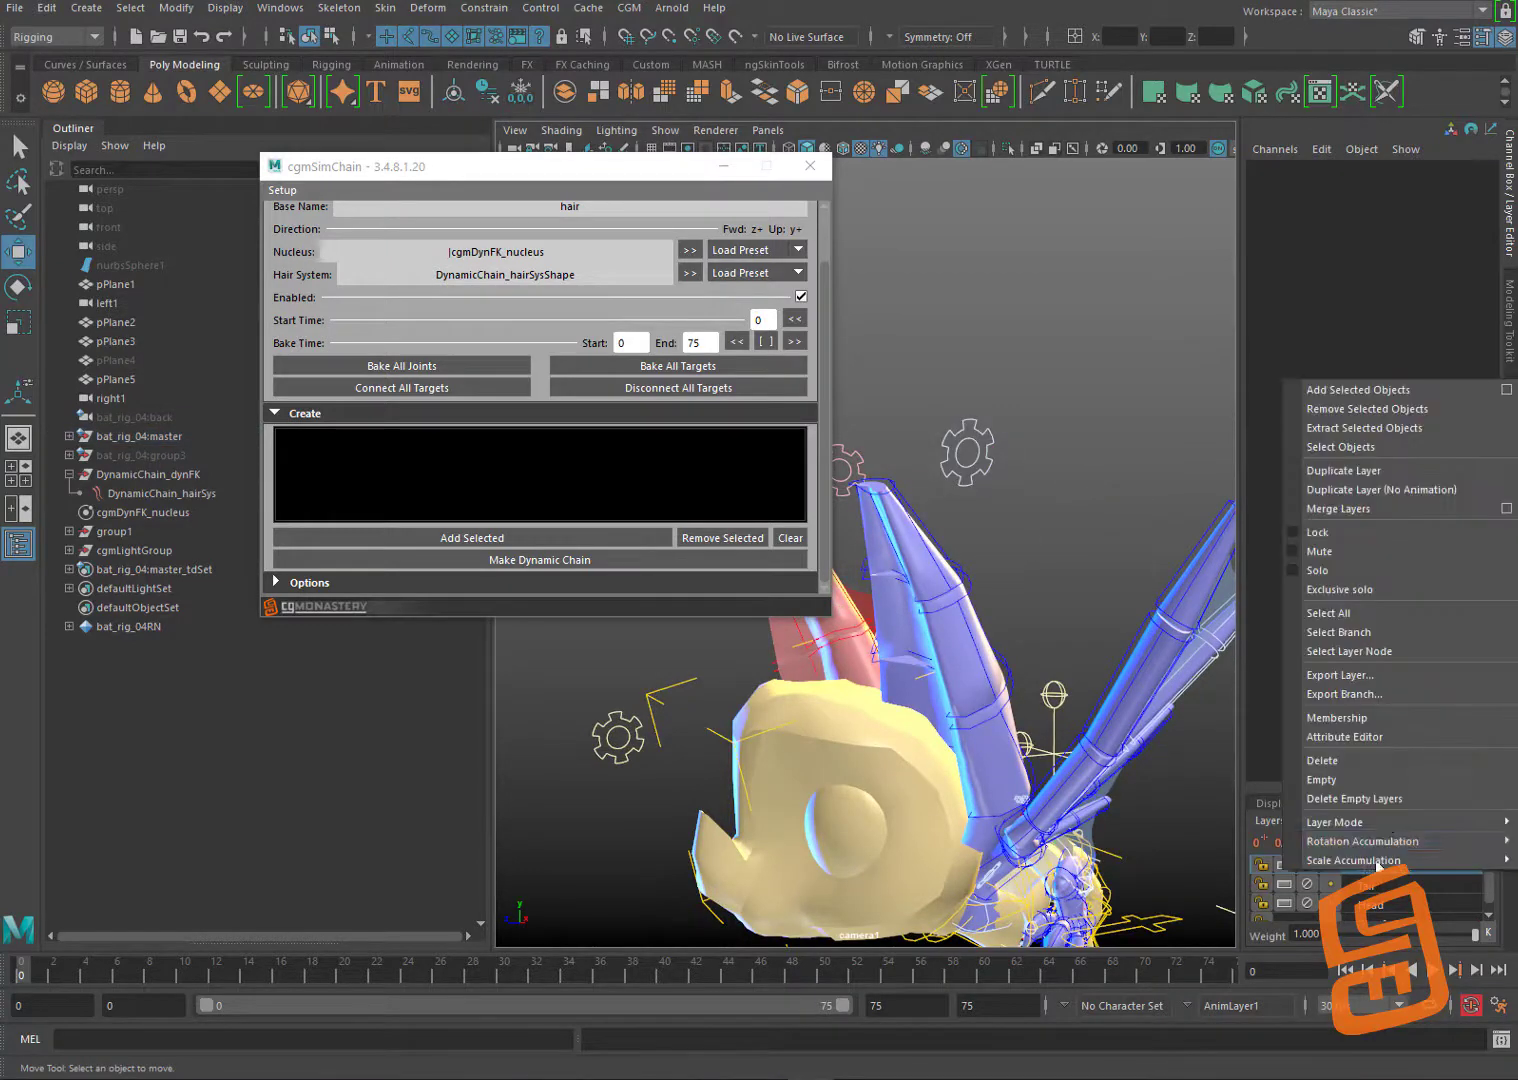
click(1407, 449)
click(1000, 502)
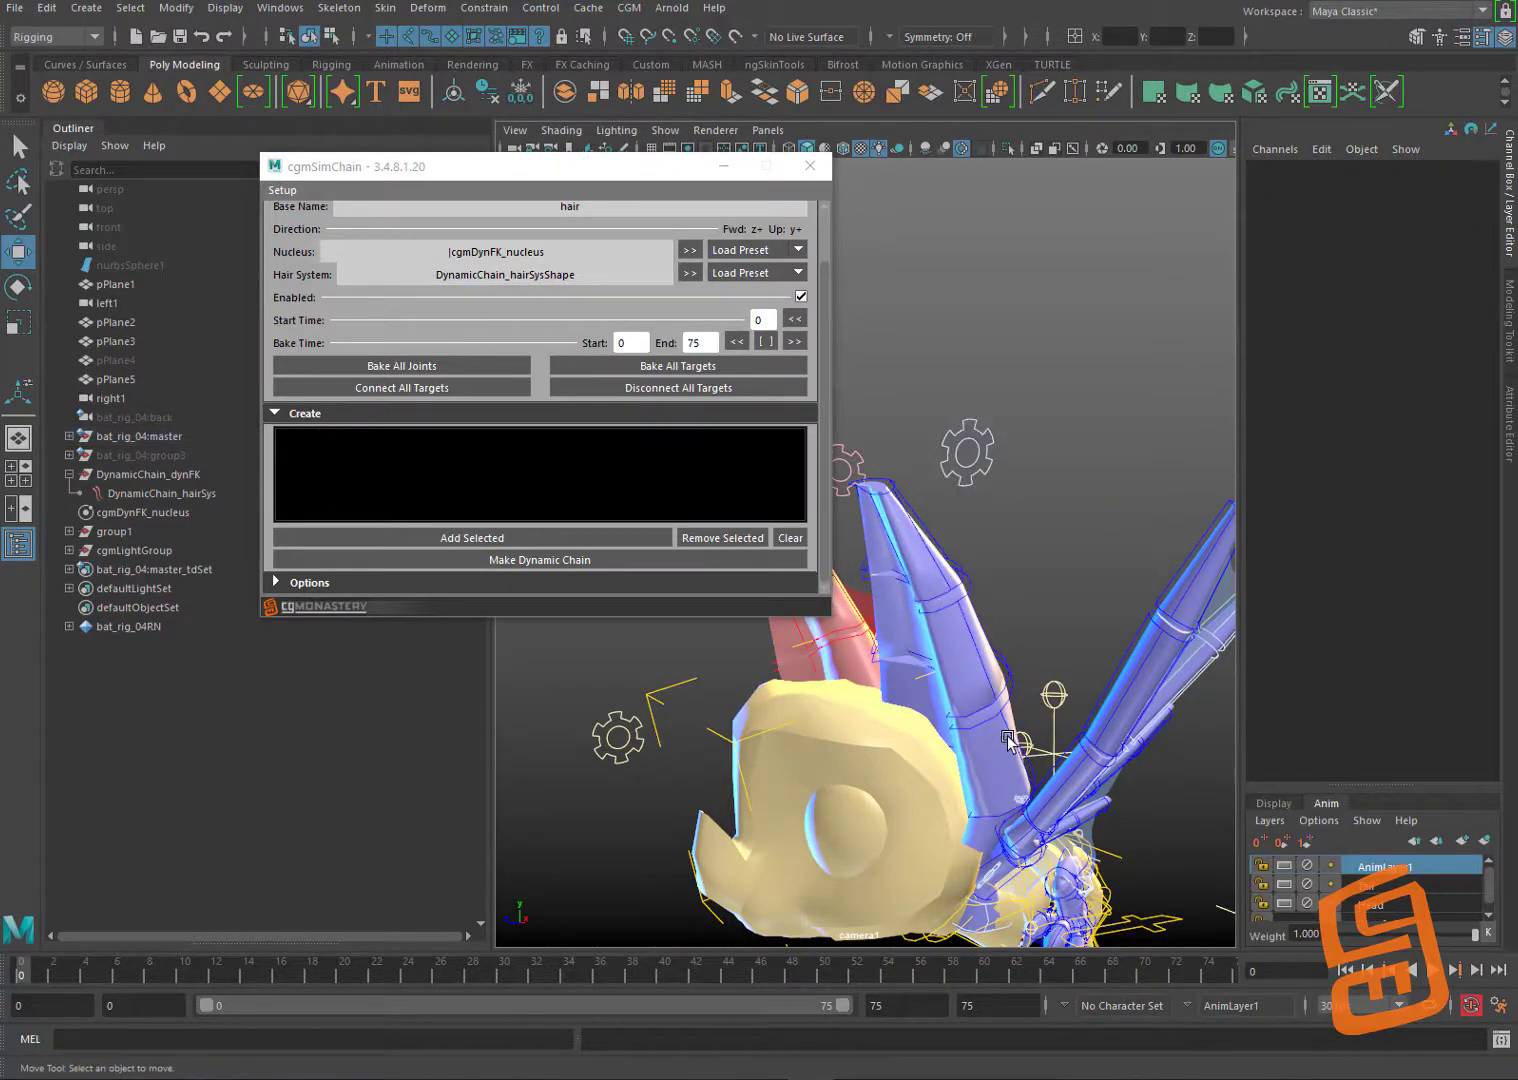
Step: Select the left ear's FK controls together, in order from the ear base to the ear tip
click(999, 698)
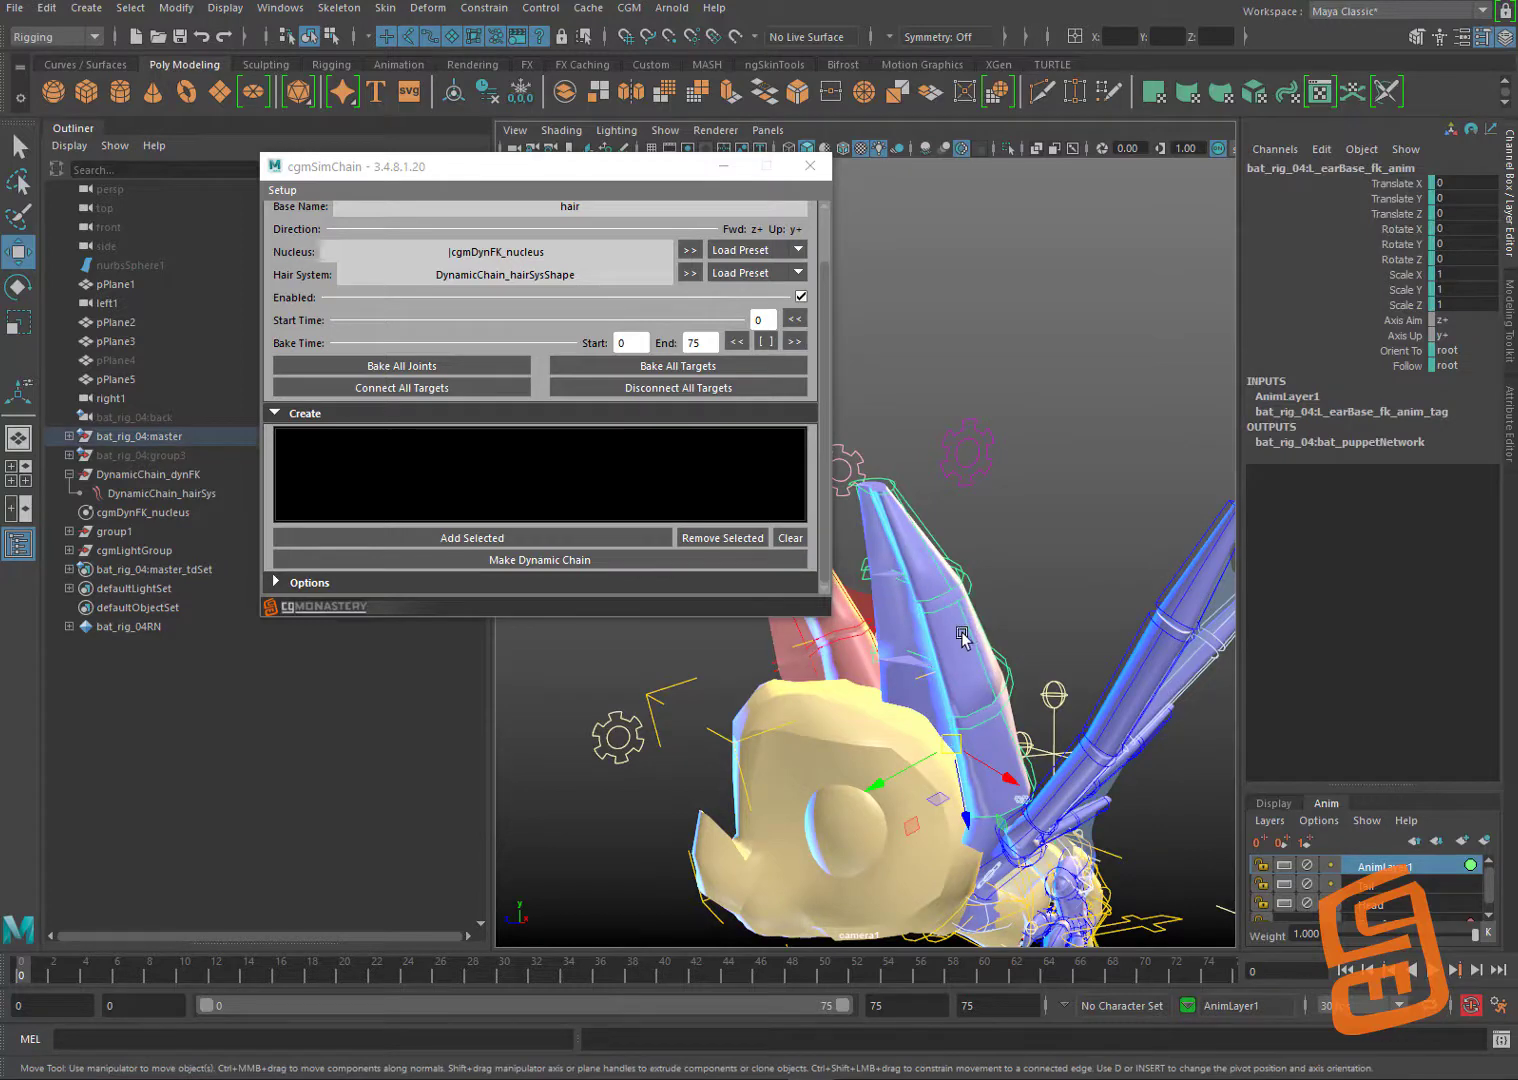
alt+drag(1000, 590, 960, 615)
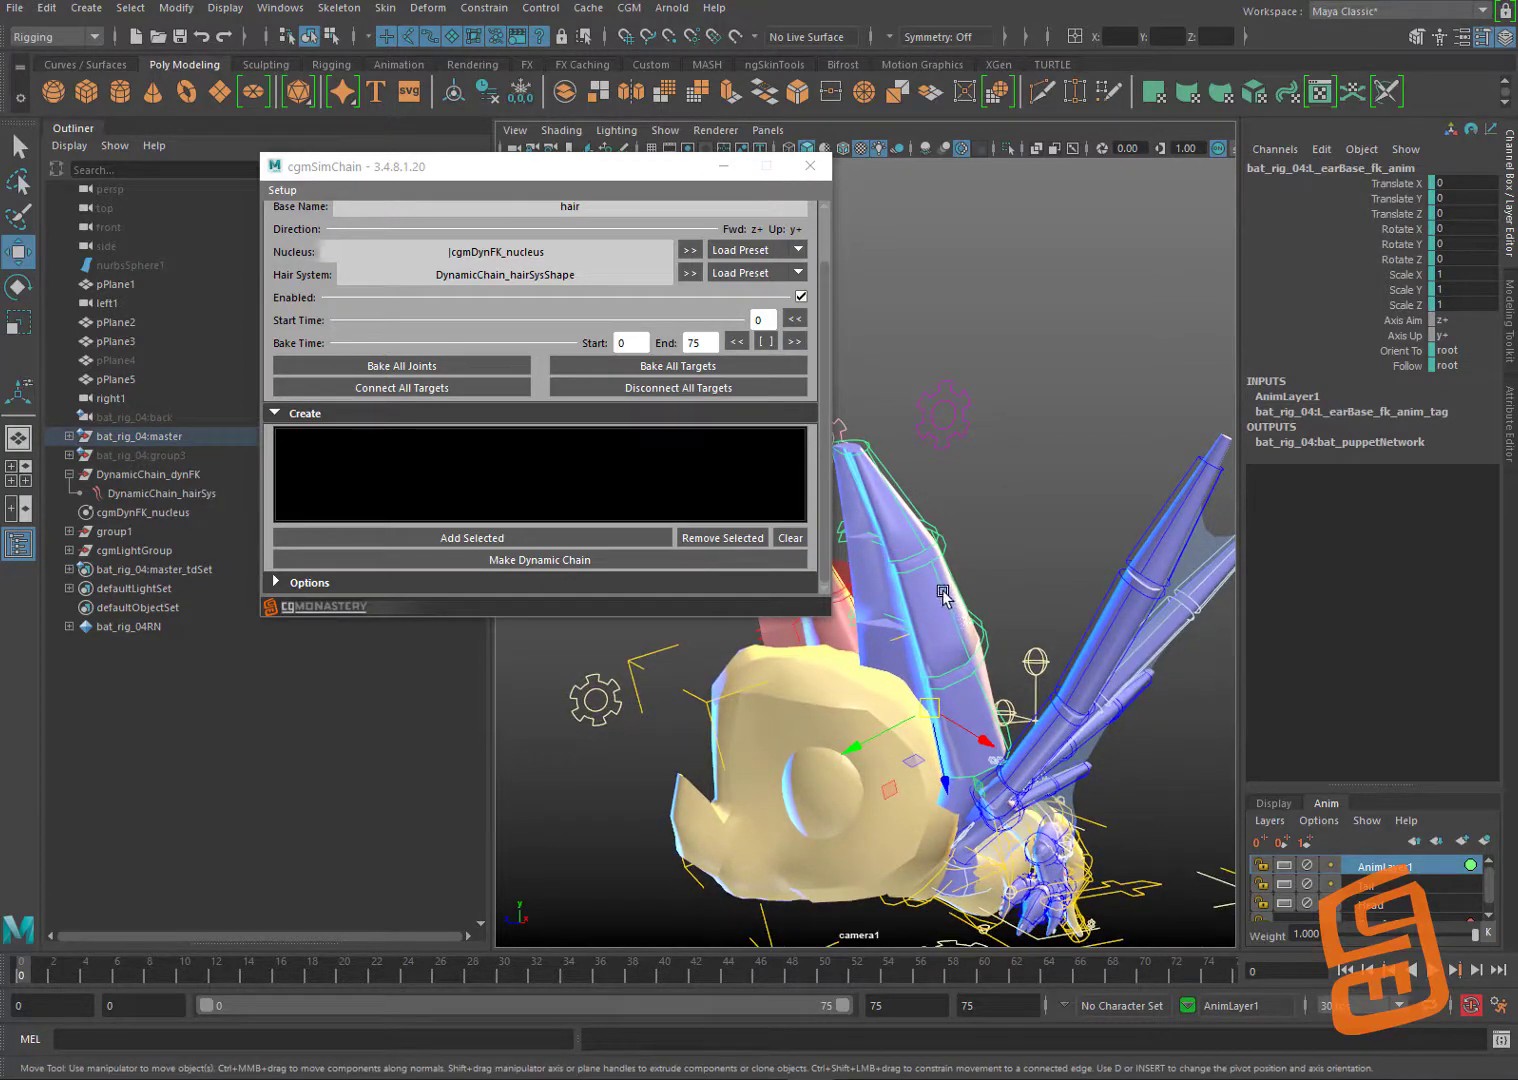
click(905, 518)
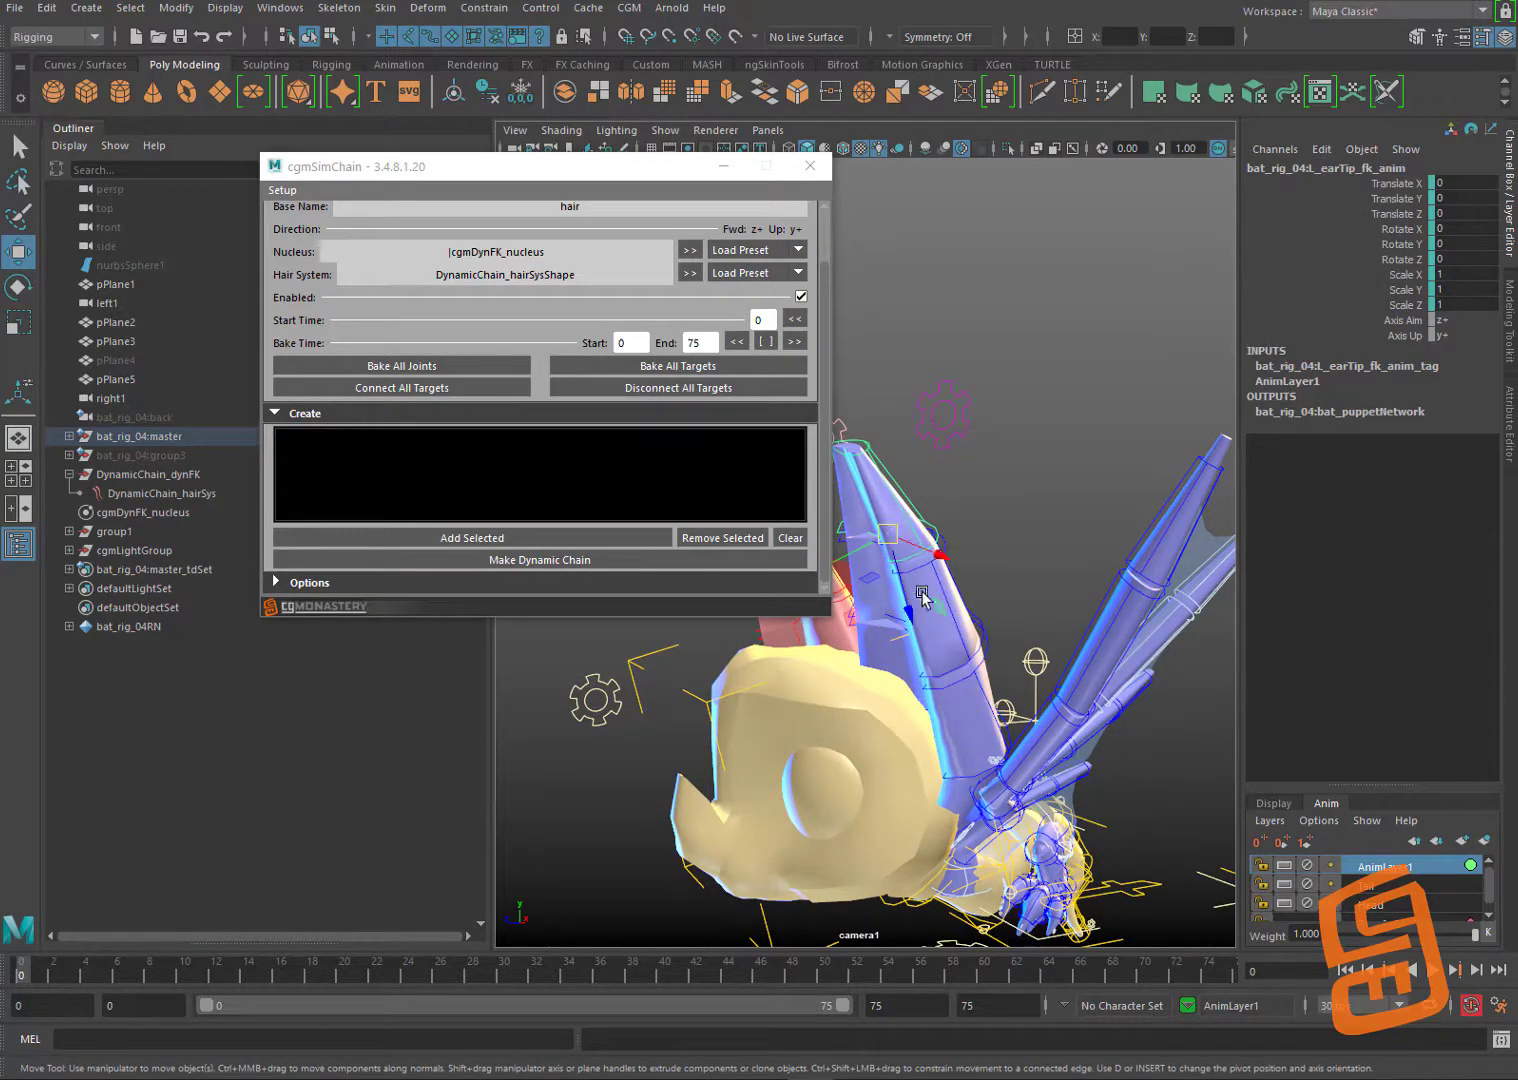
click(967, 640)
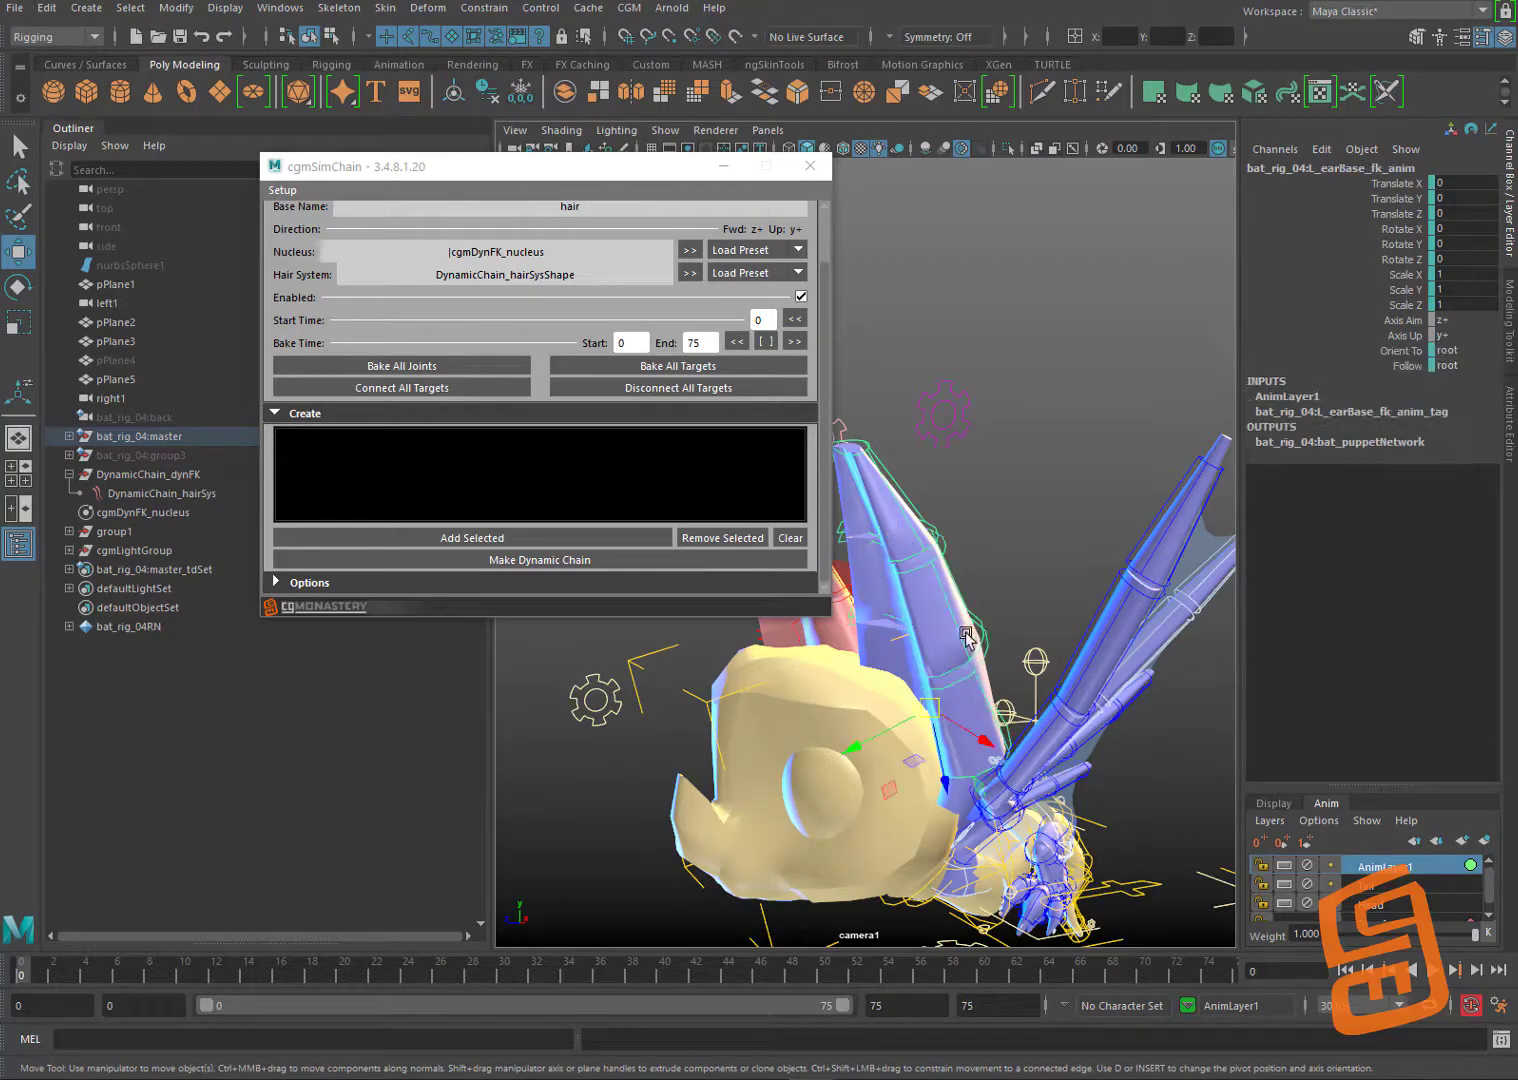
click(932, 568)
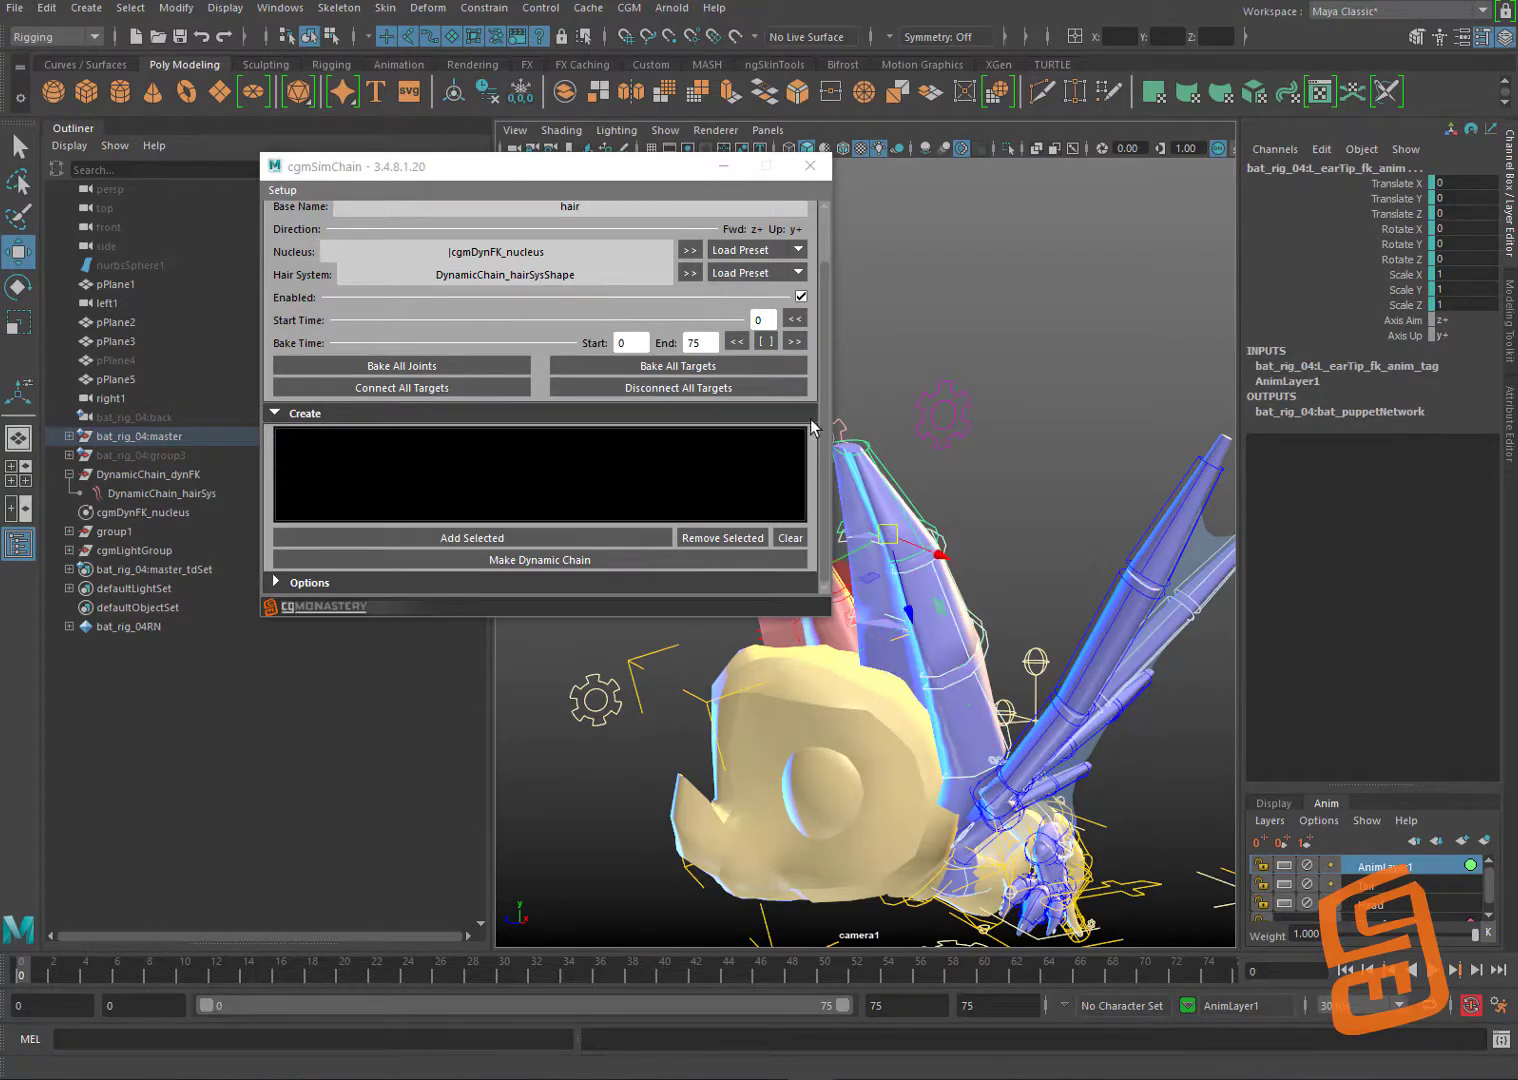
Step: Set the chain's forward direction to z- and make a dynamic chain from the selected ear controls
click(383, 582)
scroll(782, 476, down, 2)
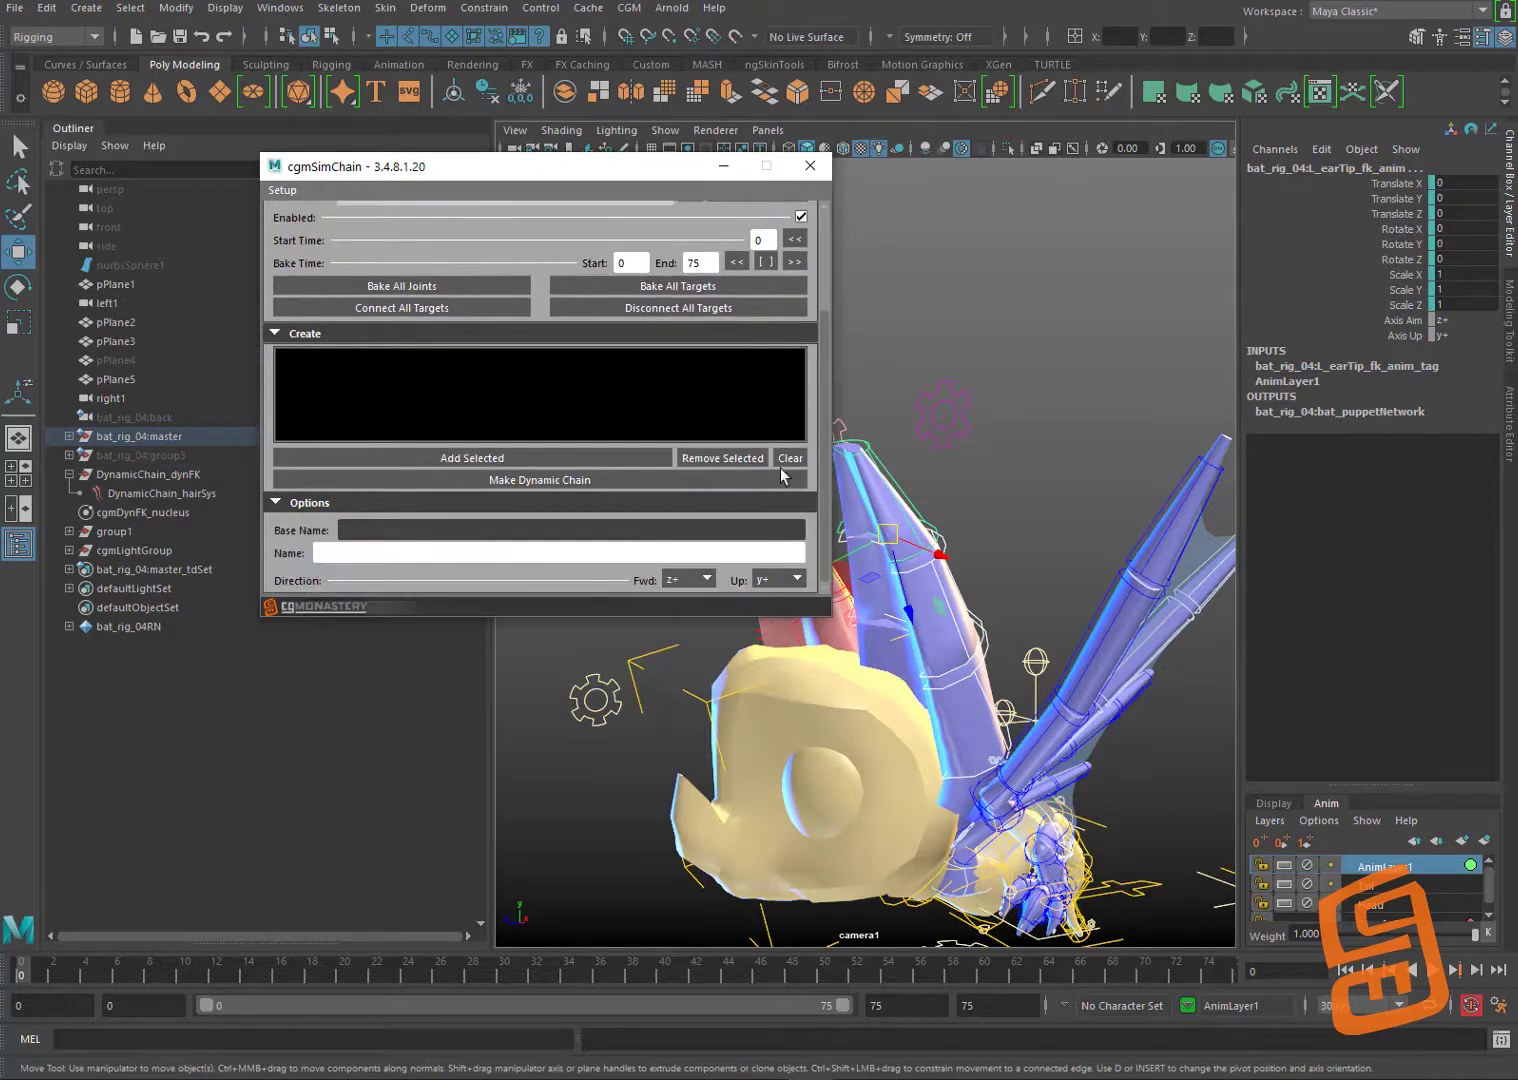
click(686, 580)
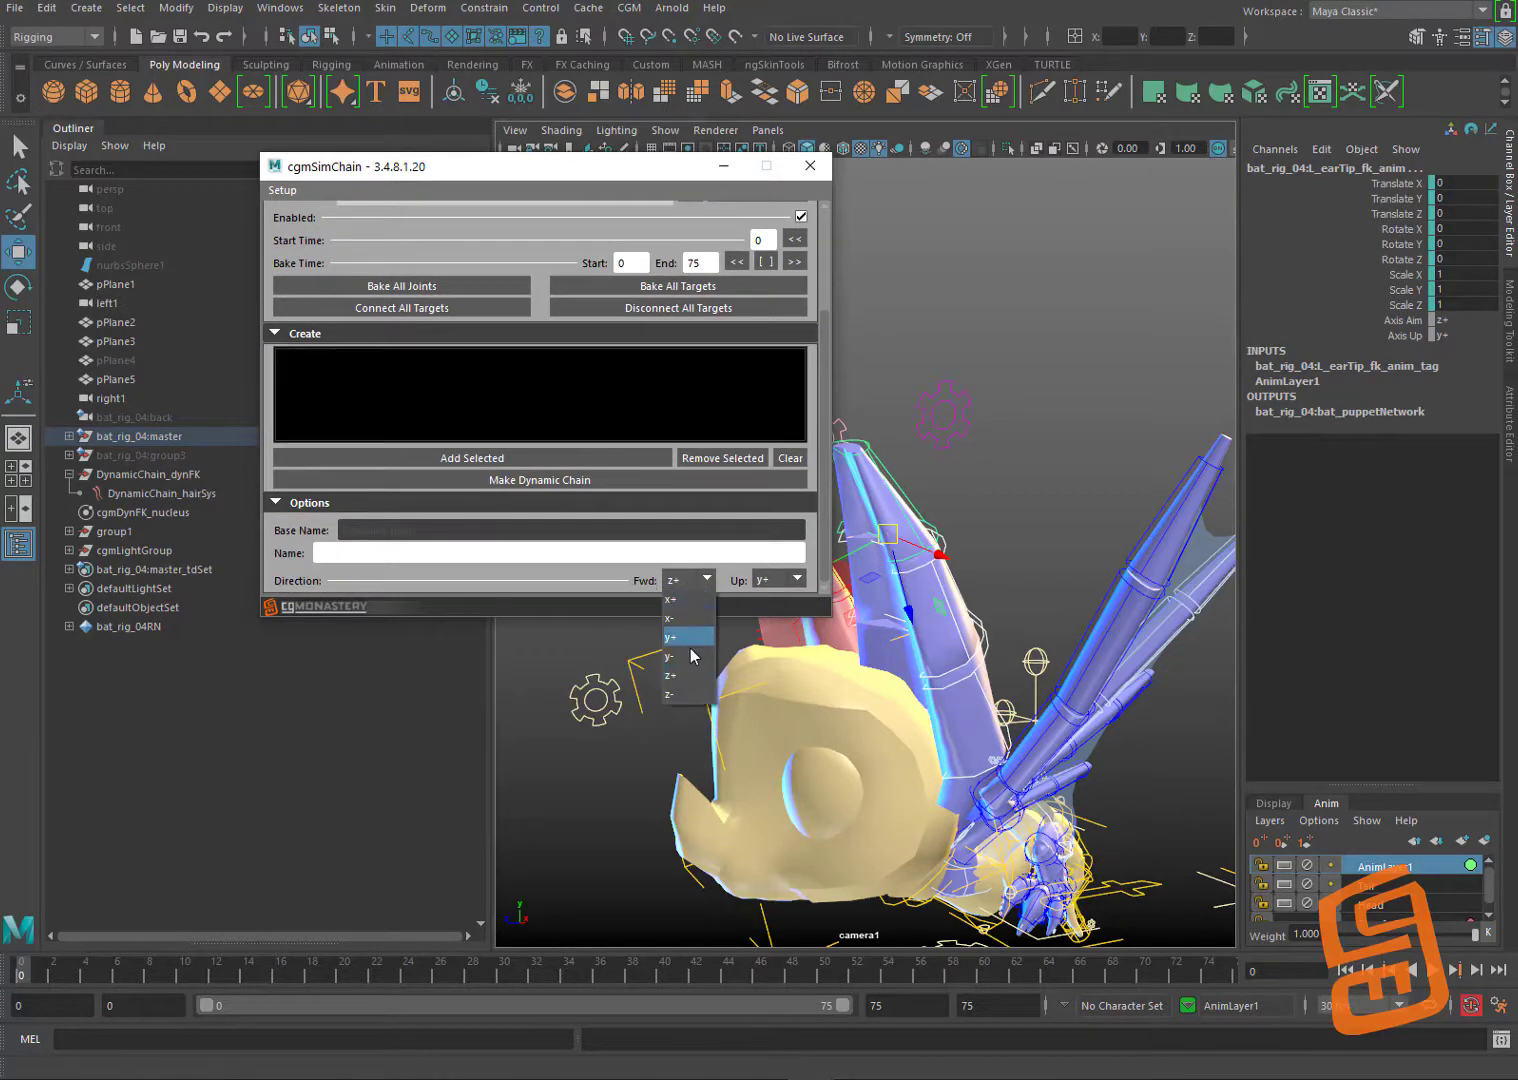
click(700, 695)
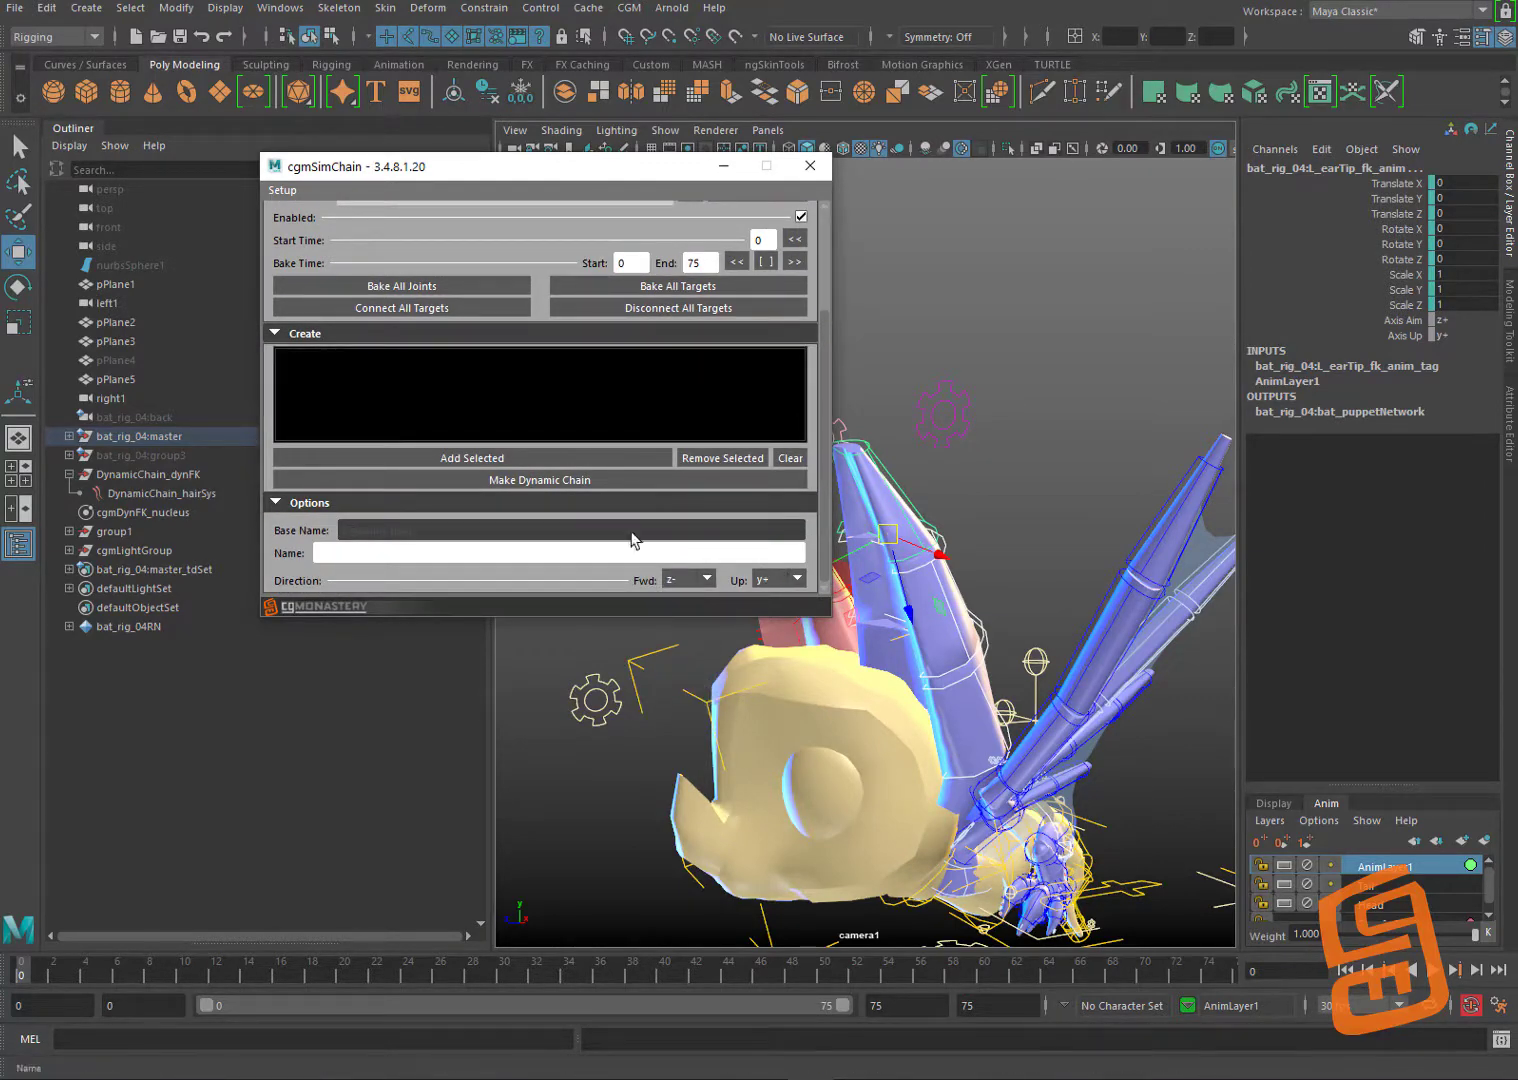
click(532, 460)
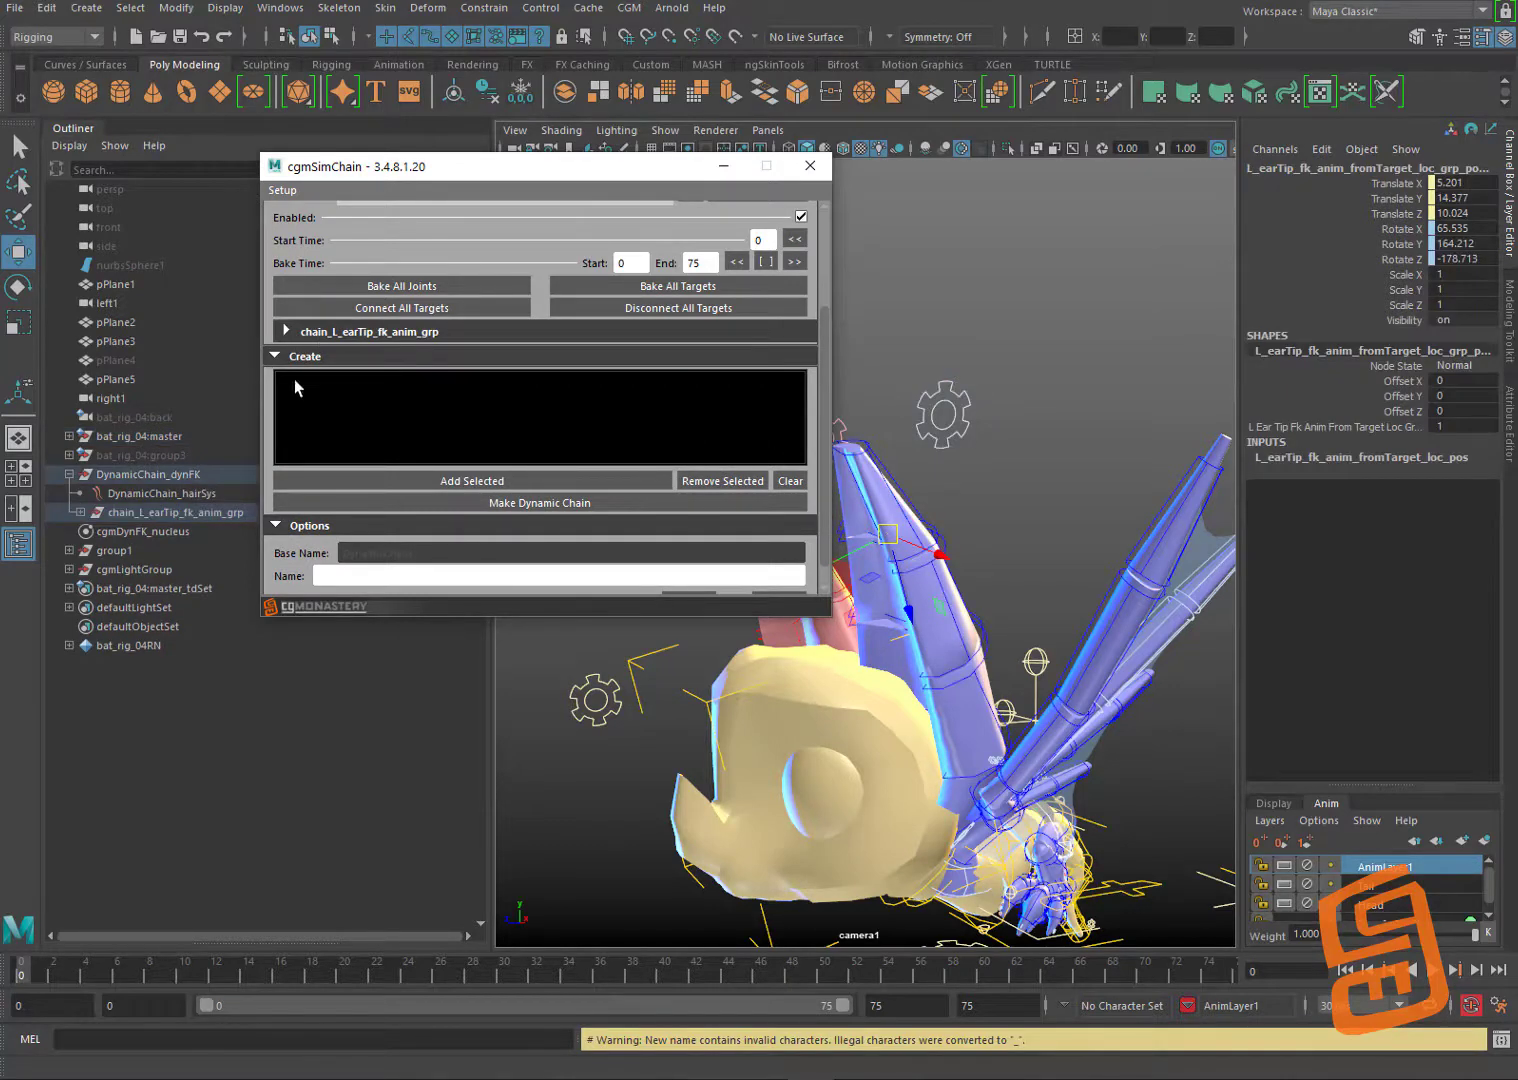
Step: Expand the new left ear chain's settings and check the presets available for the hair system
click(290, 338)
click(399, 303)
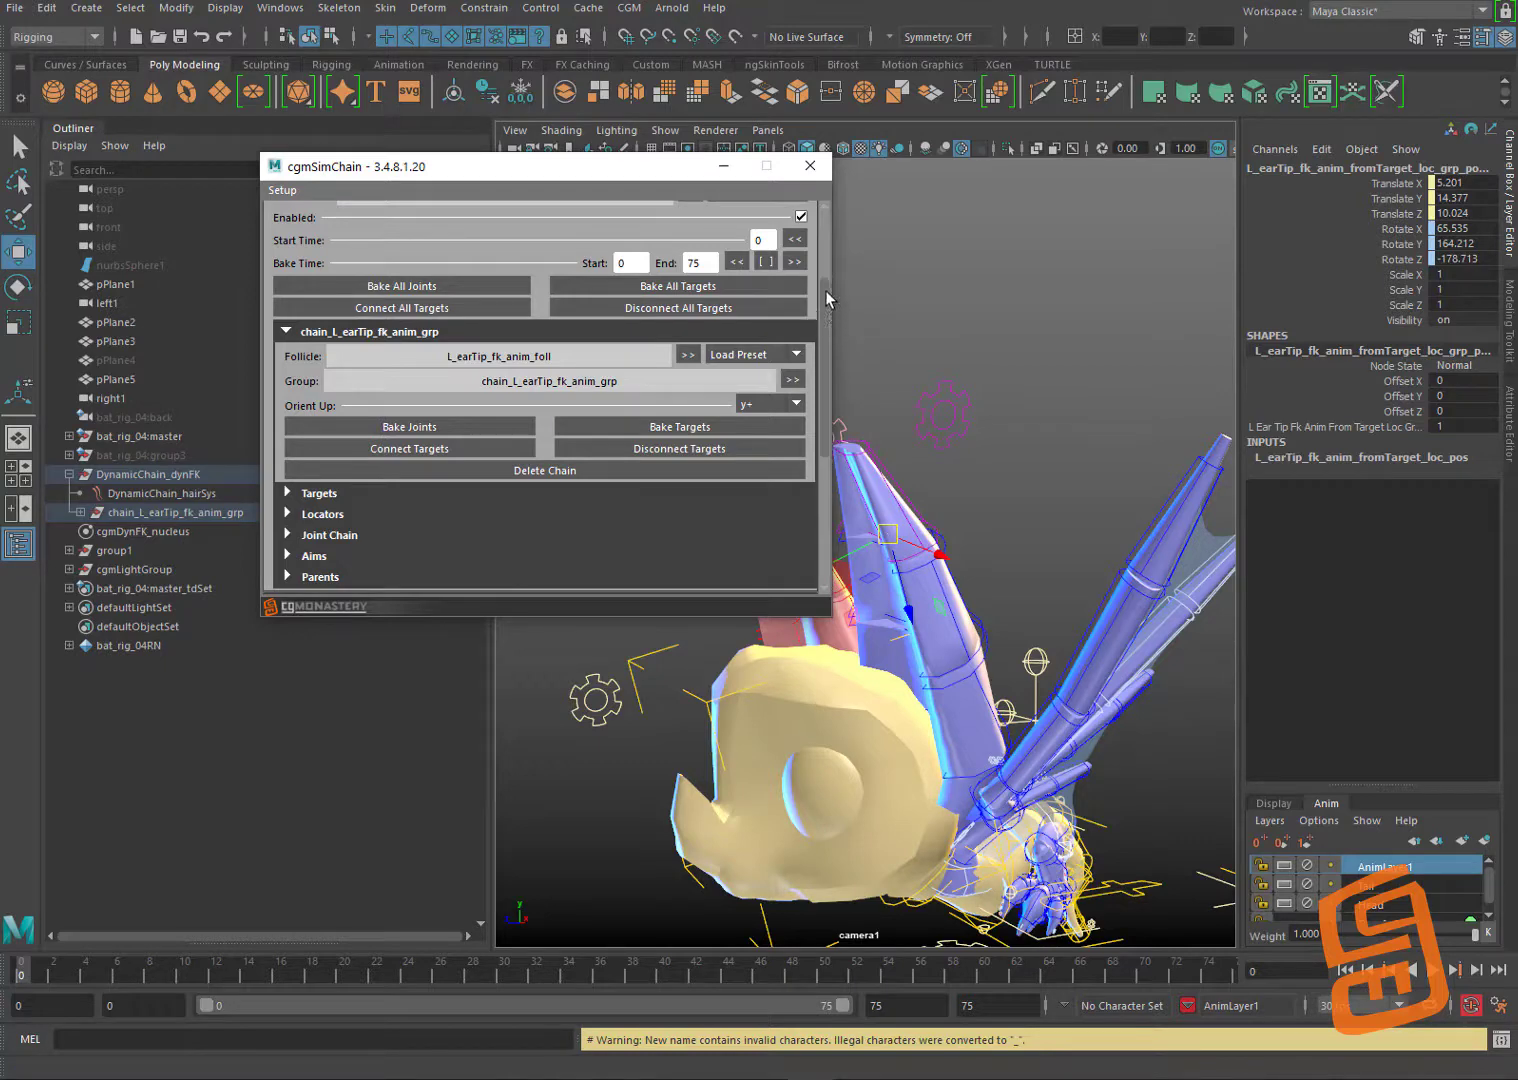
click(754, 333)
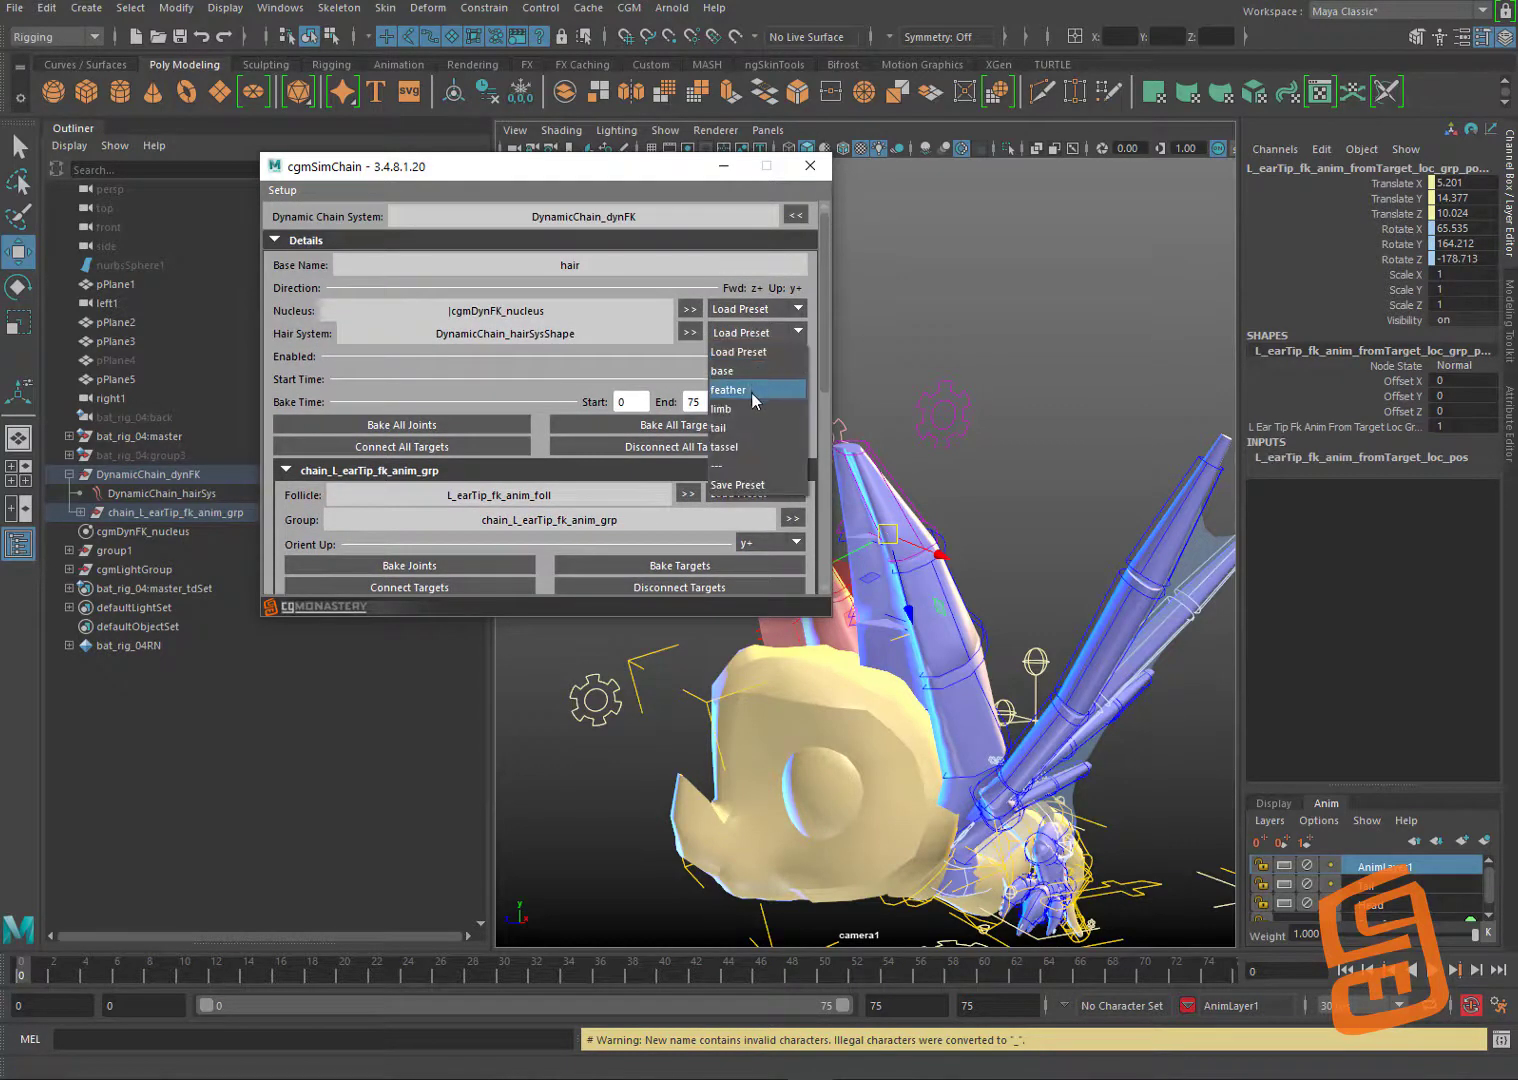
click(753, 392)
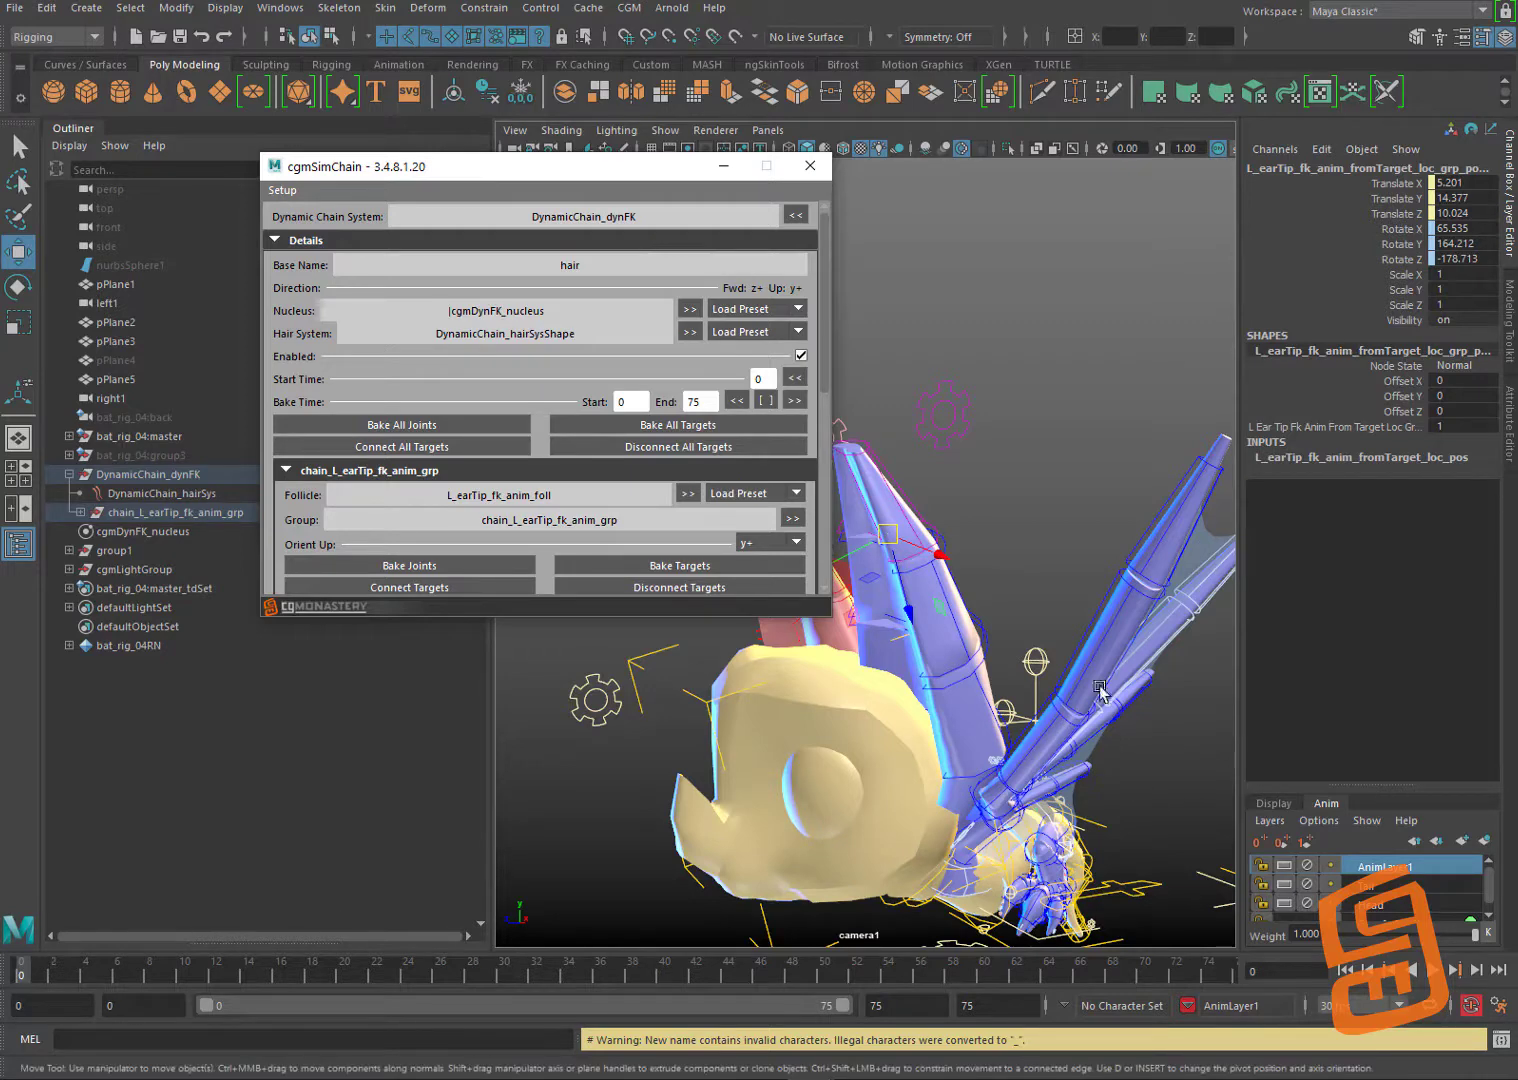
Step: Play the animation from frame 0 to preview the left ear's dynamic simulation, and stop the playback
alt+right_drag(1093, 680, 1027, 577)
alt+middle_drag(1027, 577, 1028, 594)
click(1432, 969)
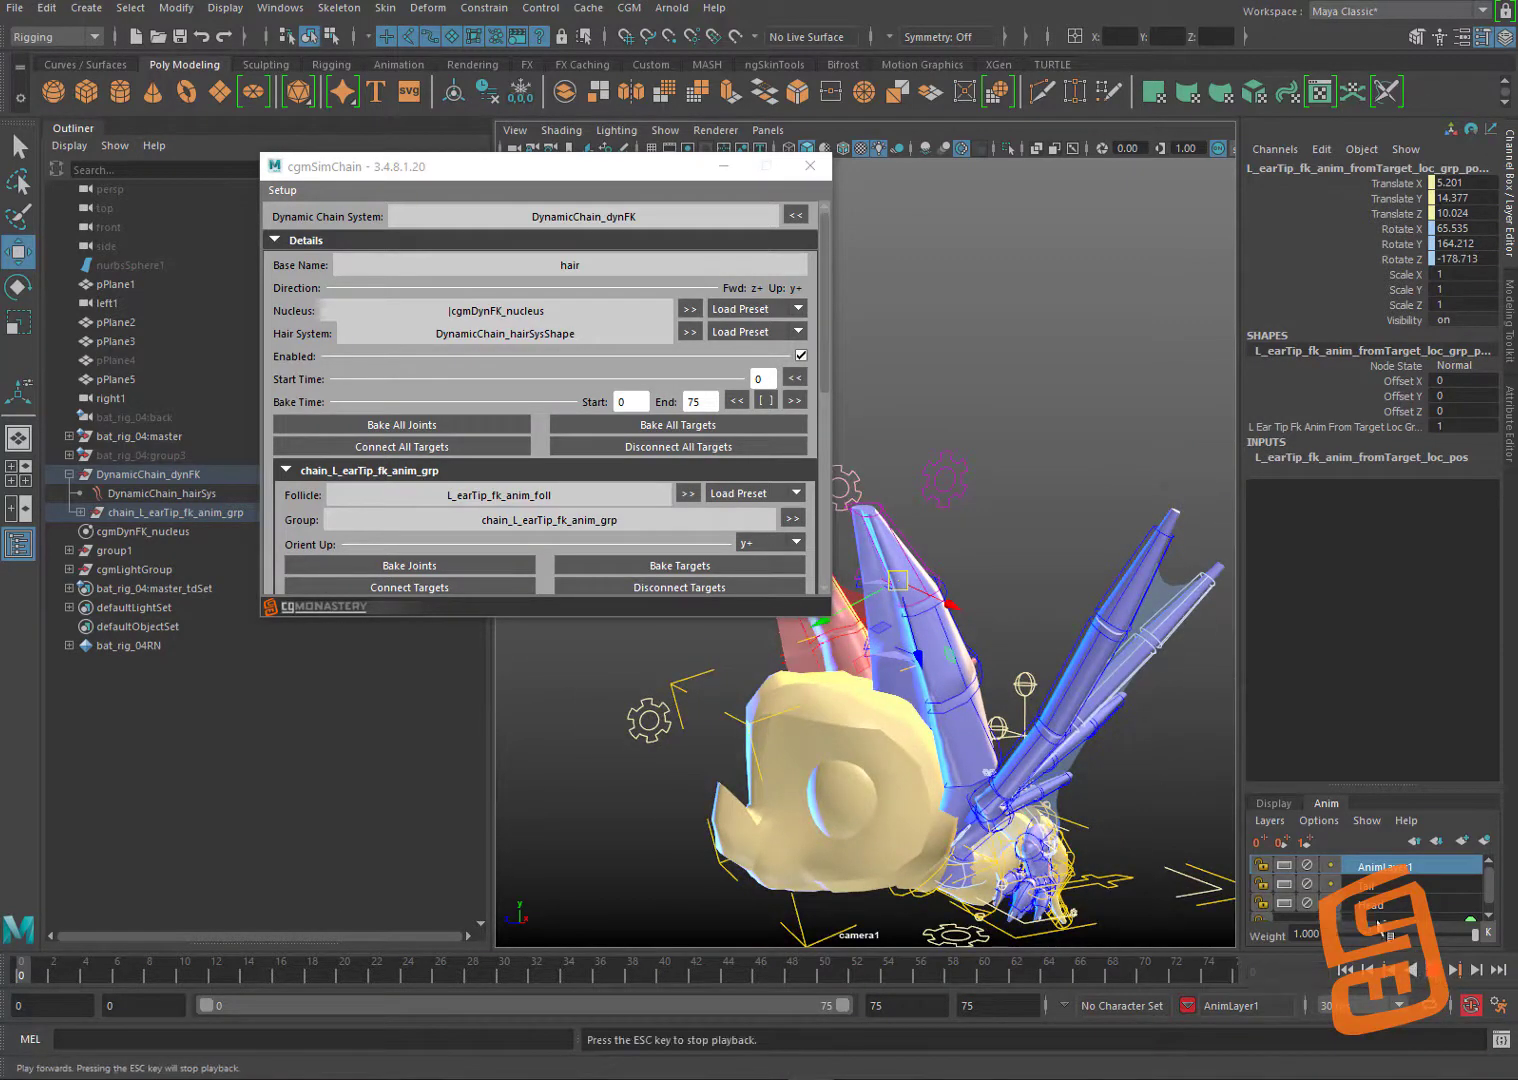
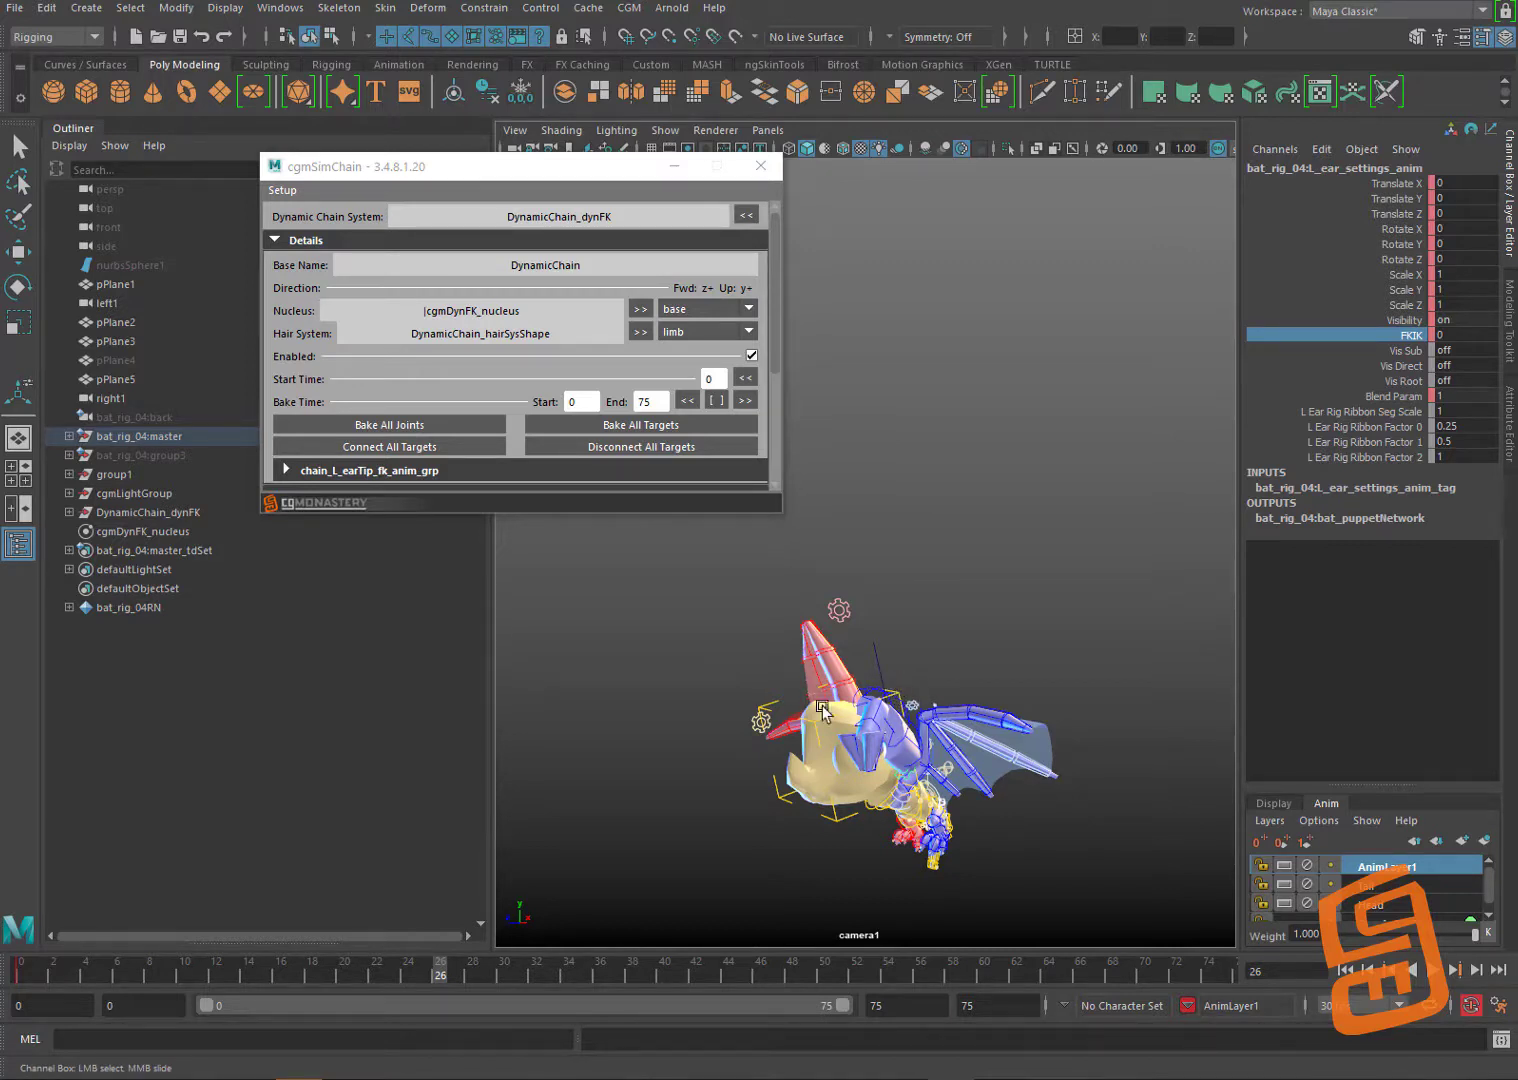
click(20, 970)
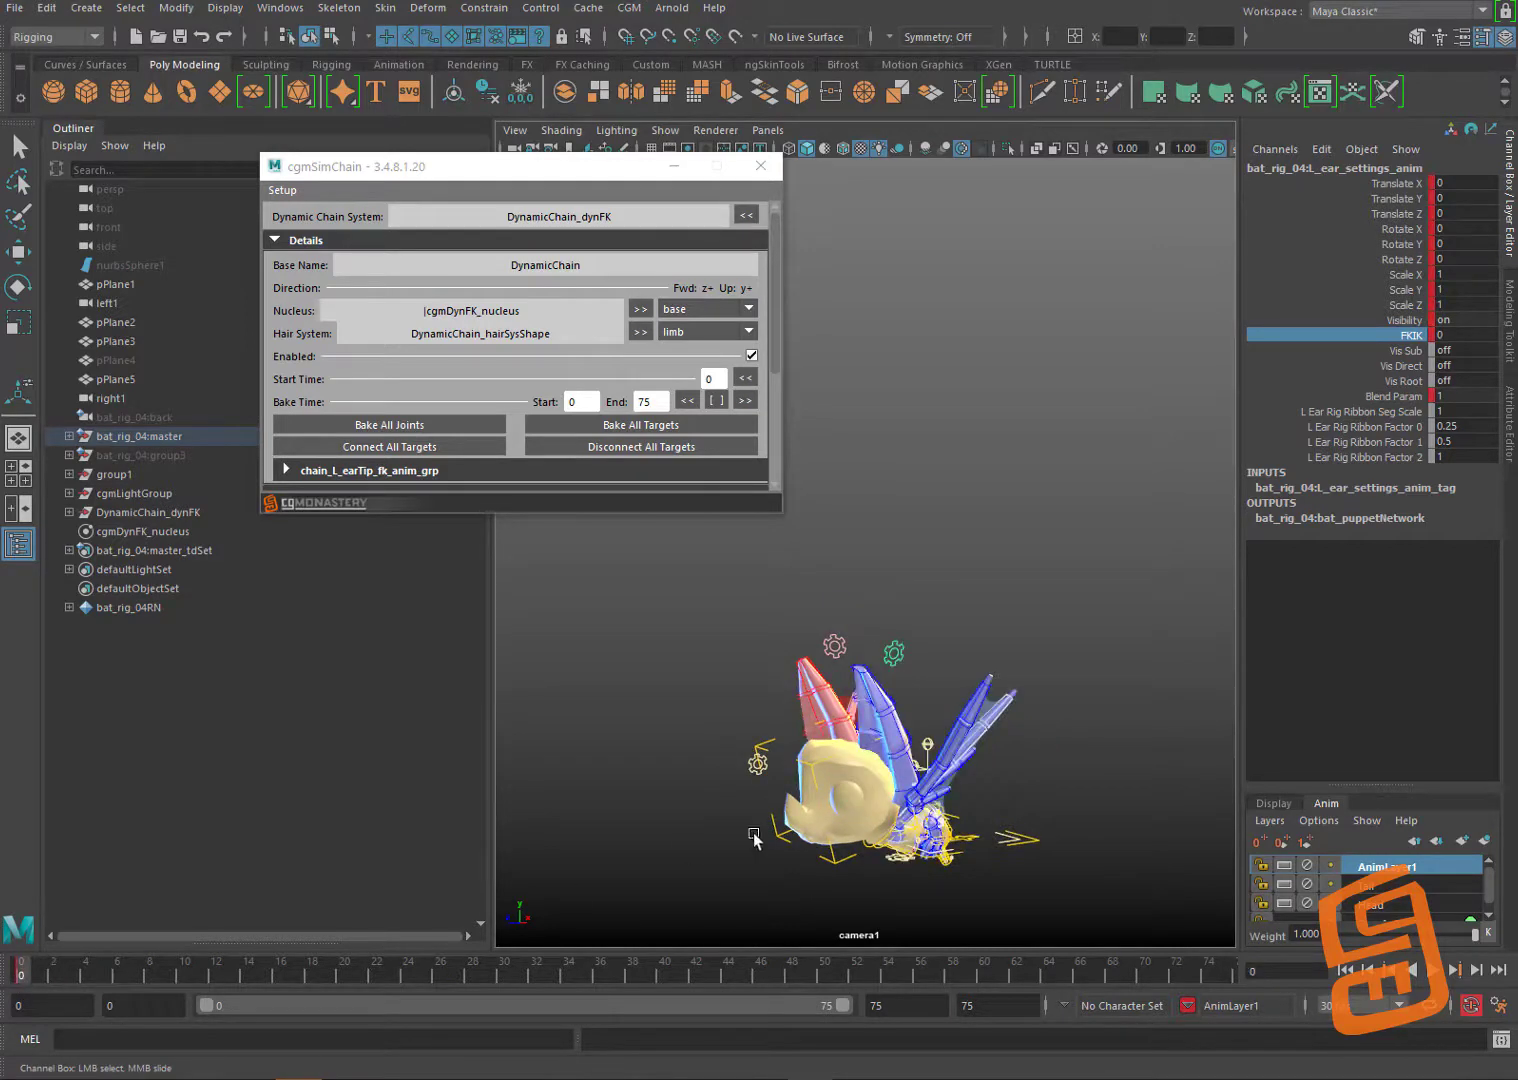
click(1428, 973)
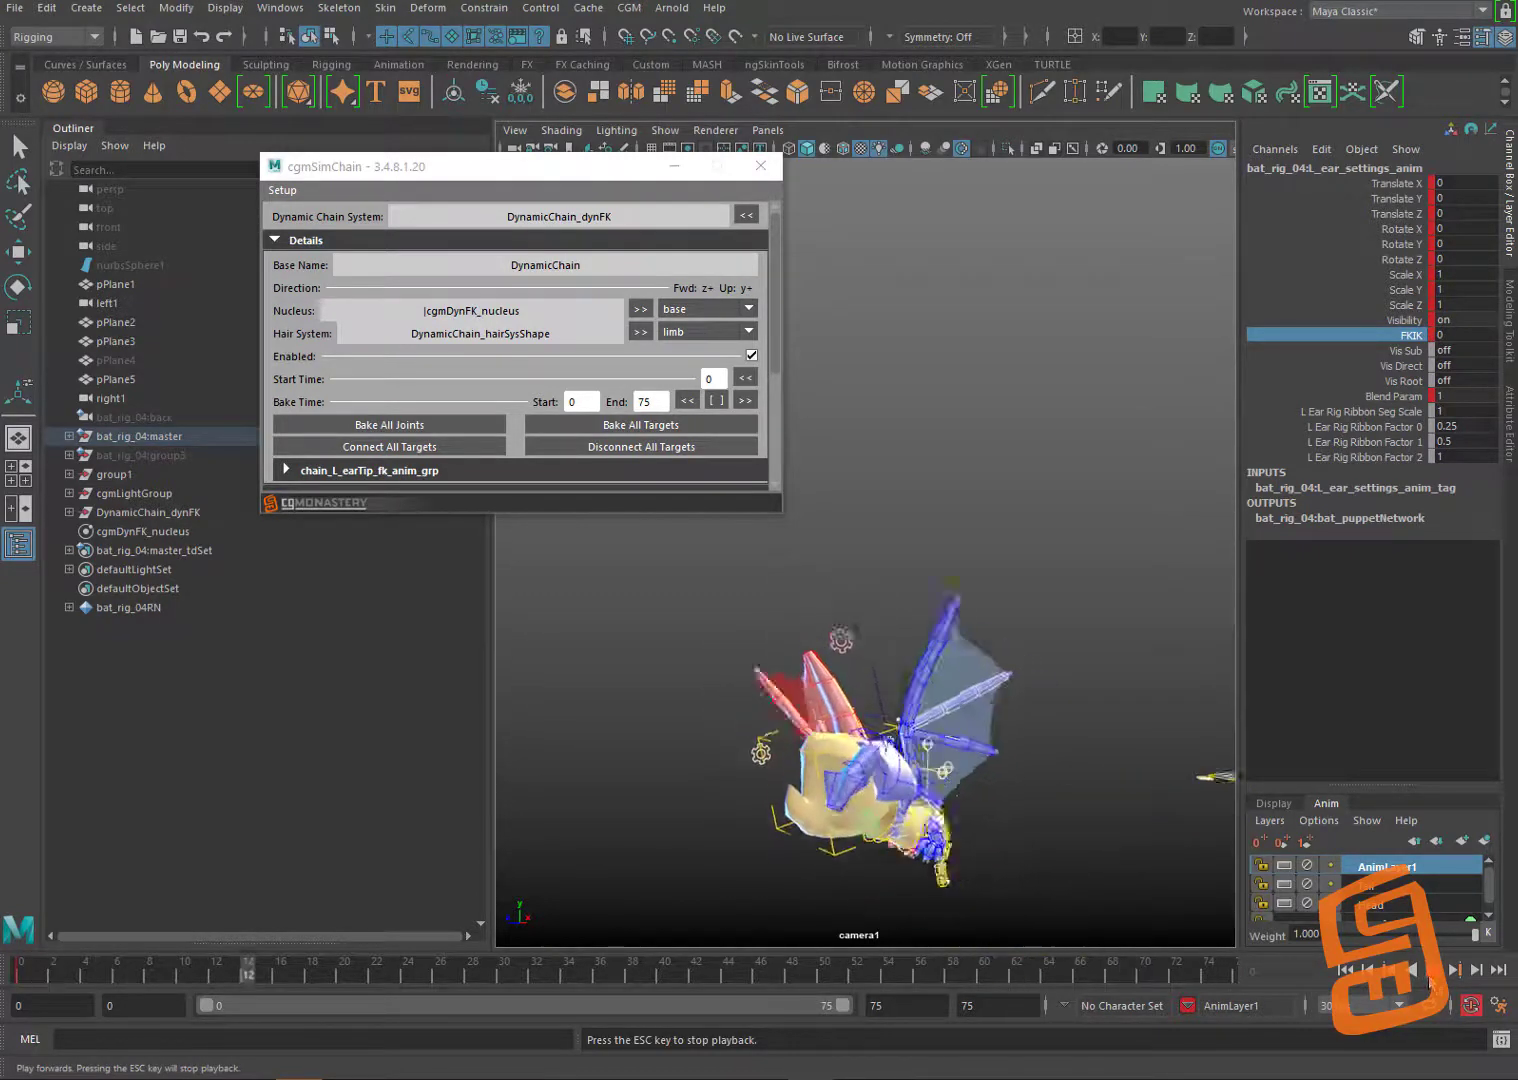
key(Escape)
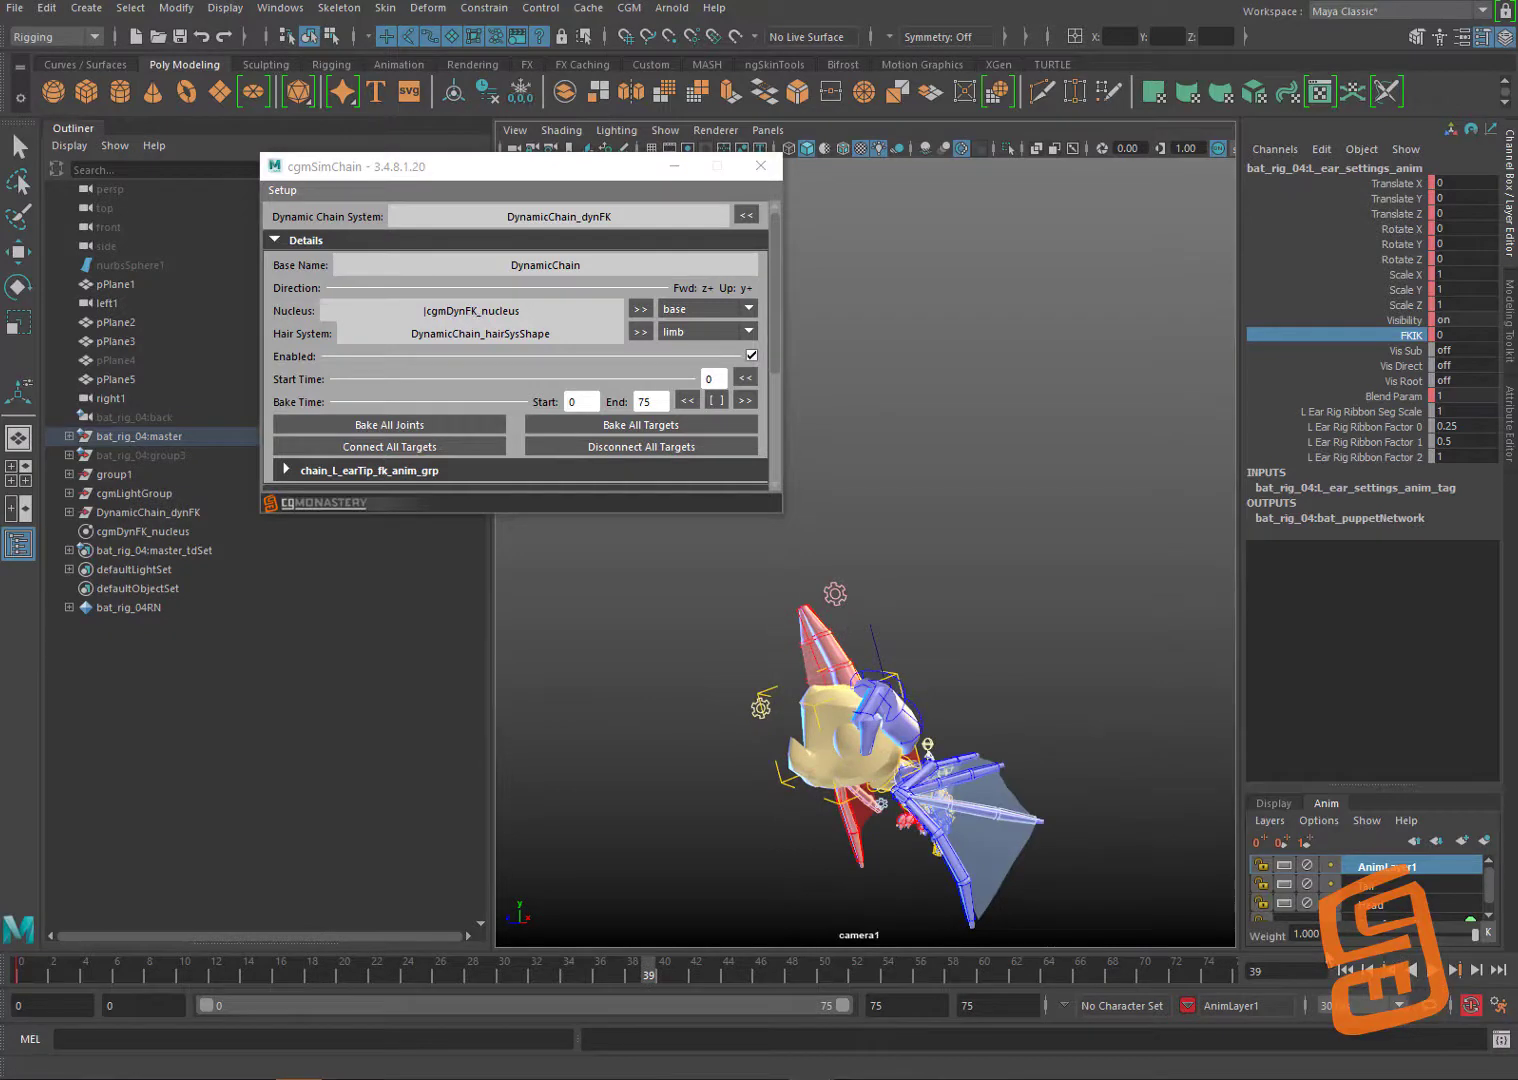
Step: Reload the limb preset on the dynamic chain's hair system
click(705, 334)
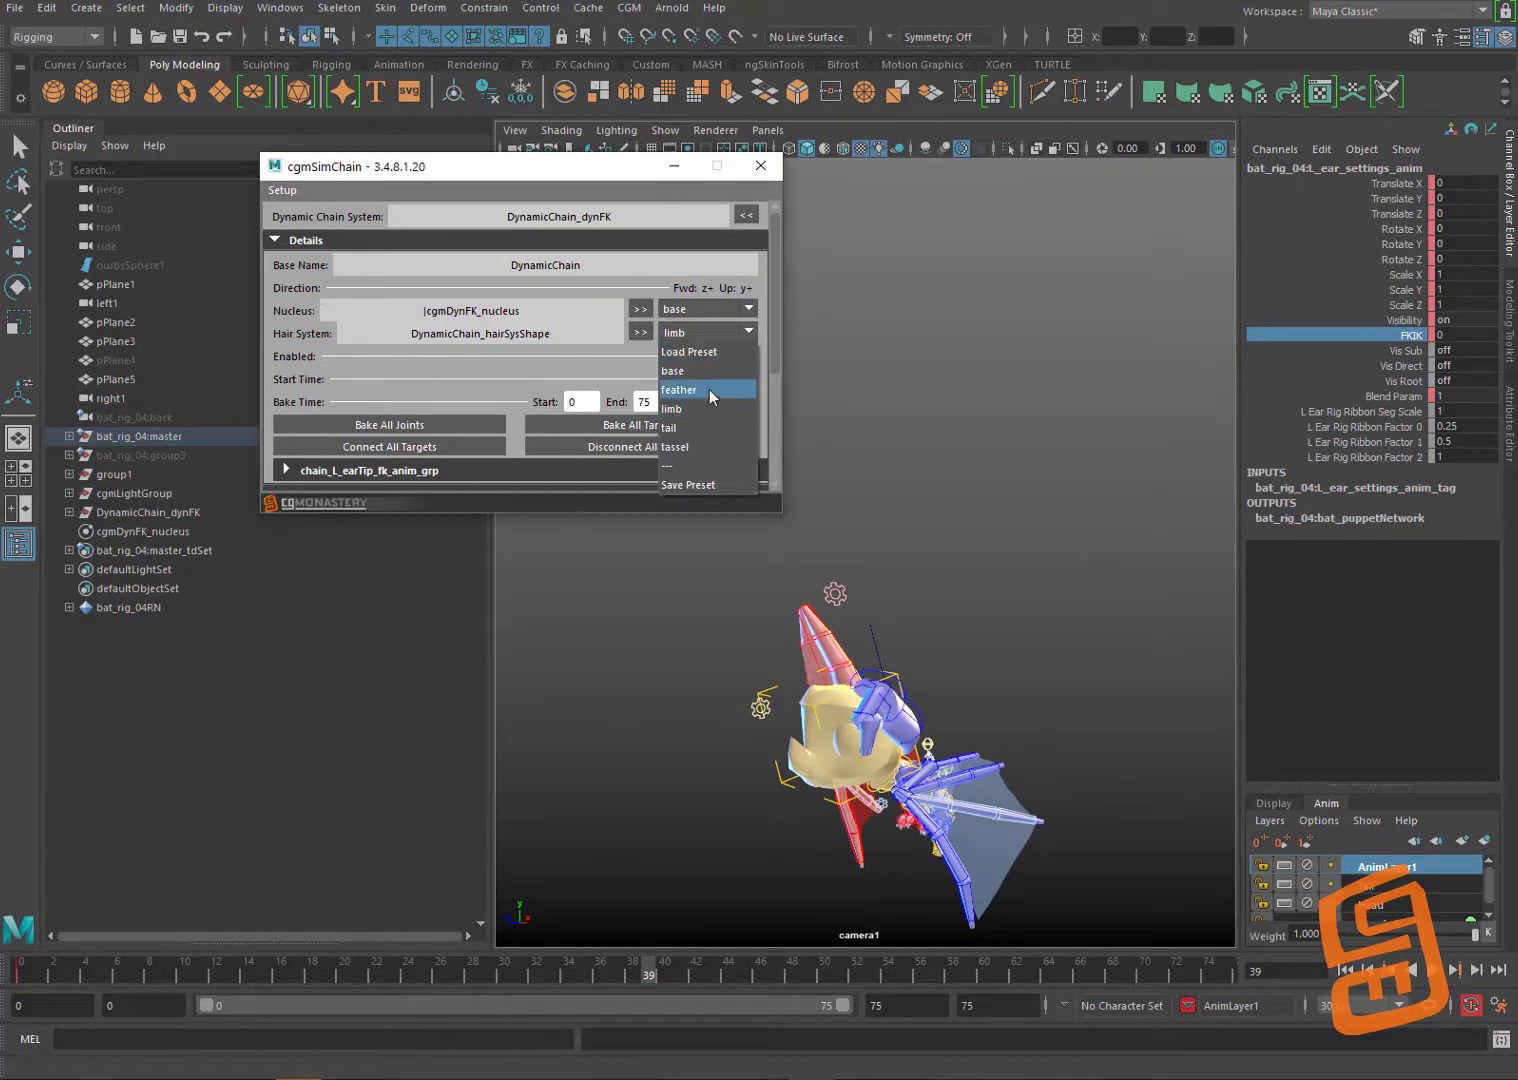
click(688, 353)
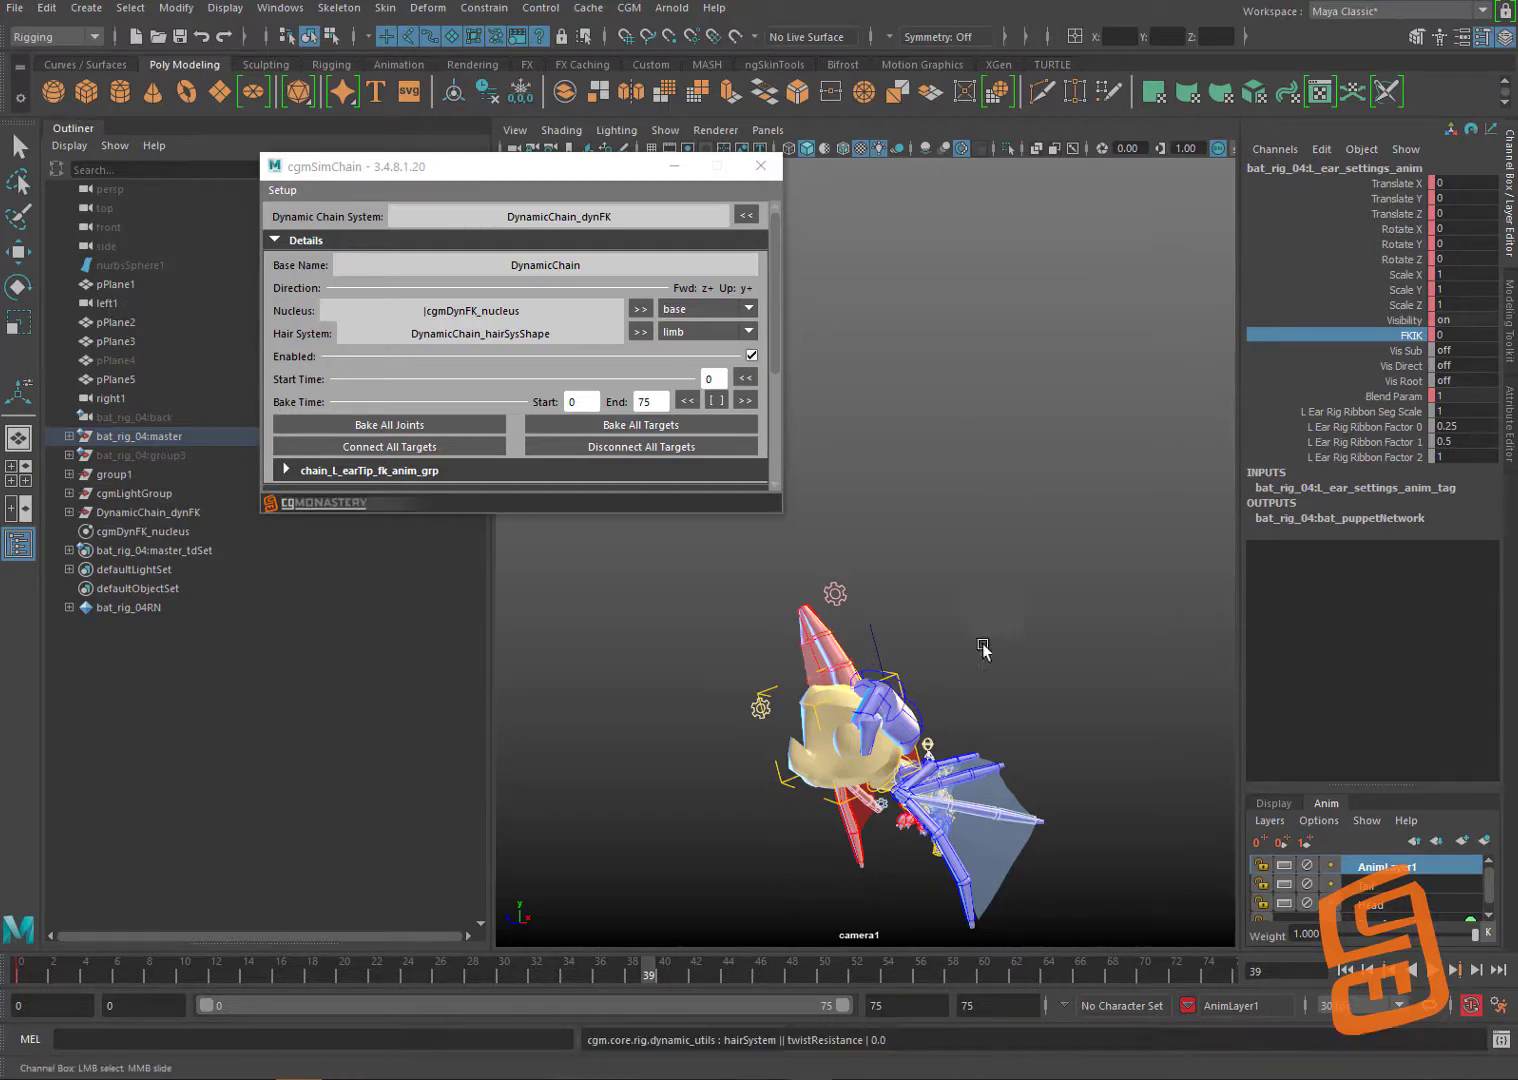
Step: Play the animation to preview the left ear with the limb preset, stop it and return to frame 0
click(1452, 970)
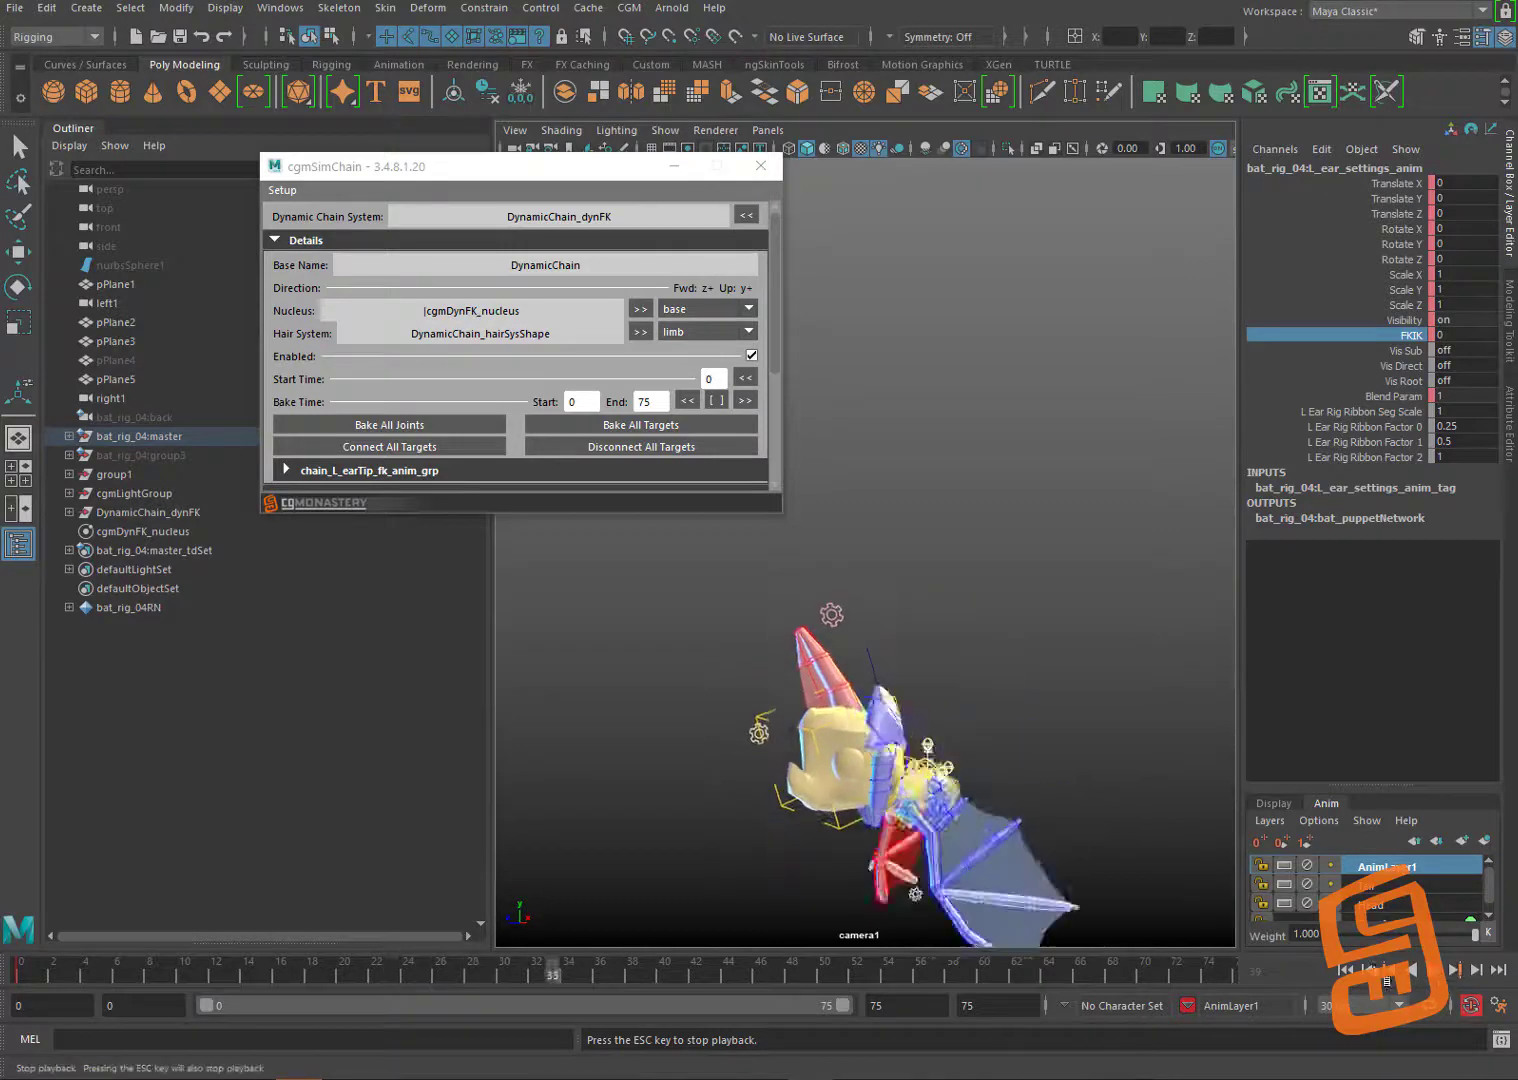
key(Escape)
click(15, 970)
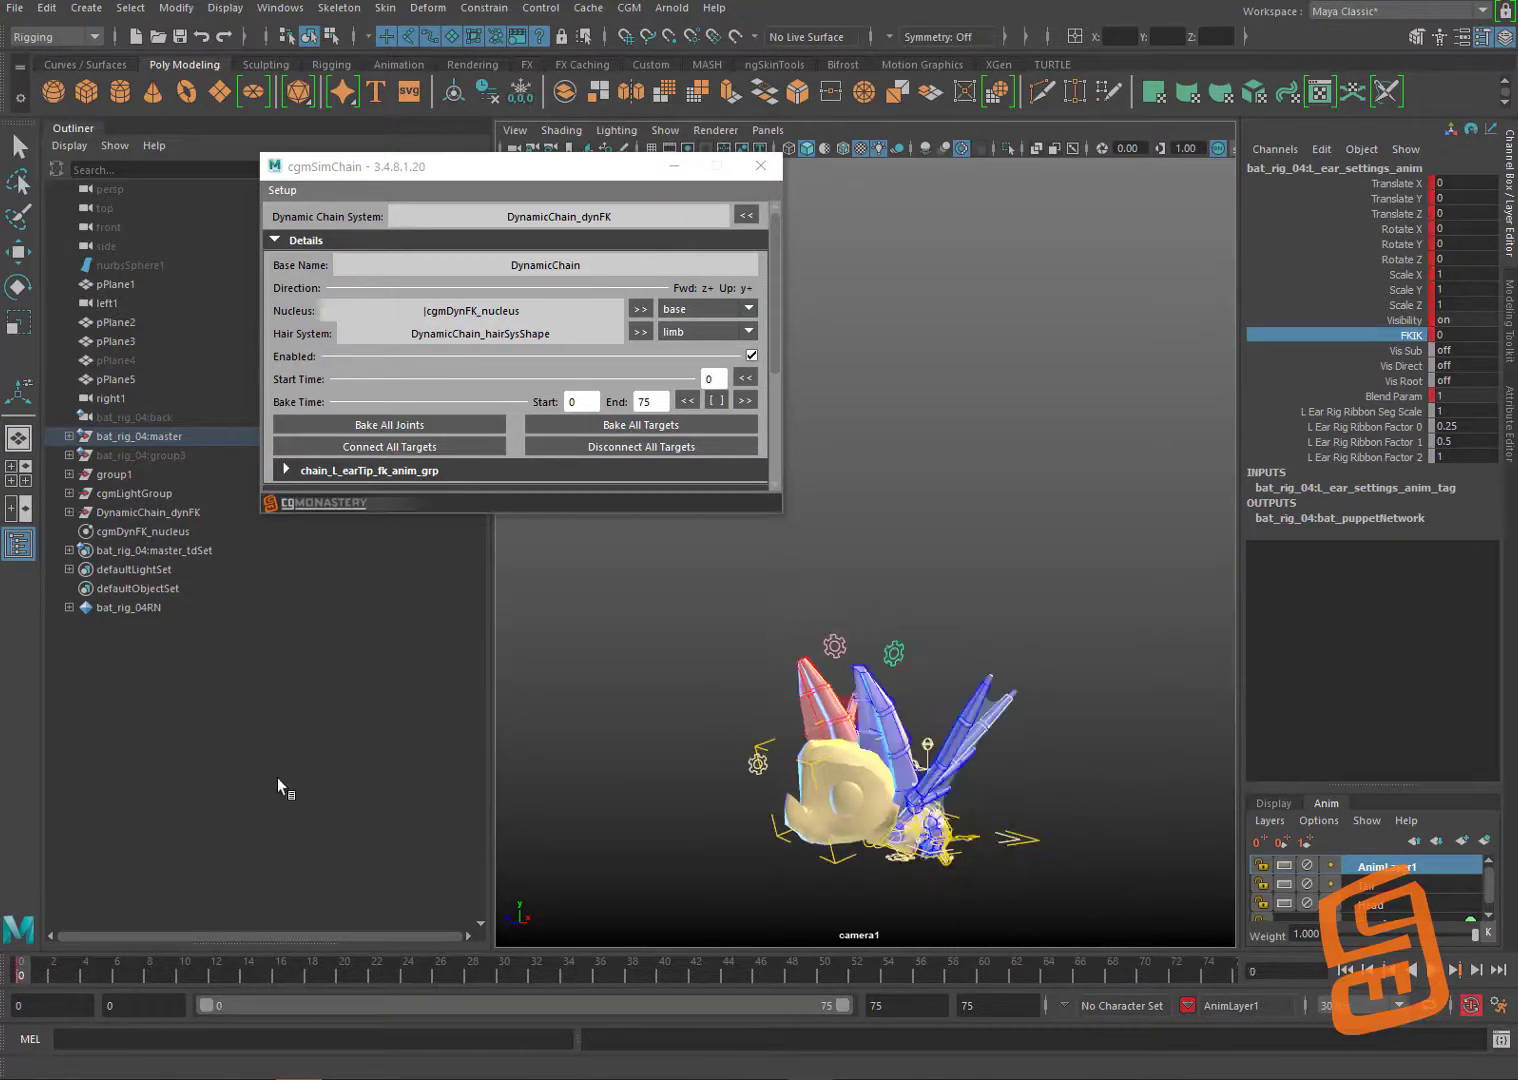
Step: Try the feather preset on the dynamic chain's hair system and play the animation to preview it
click(697, 331)
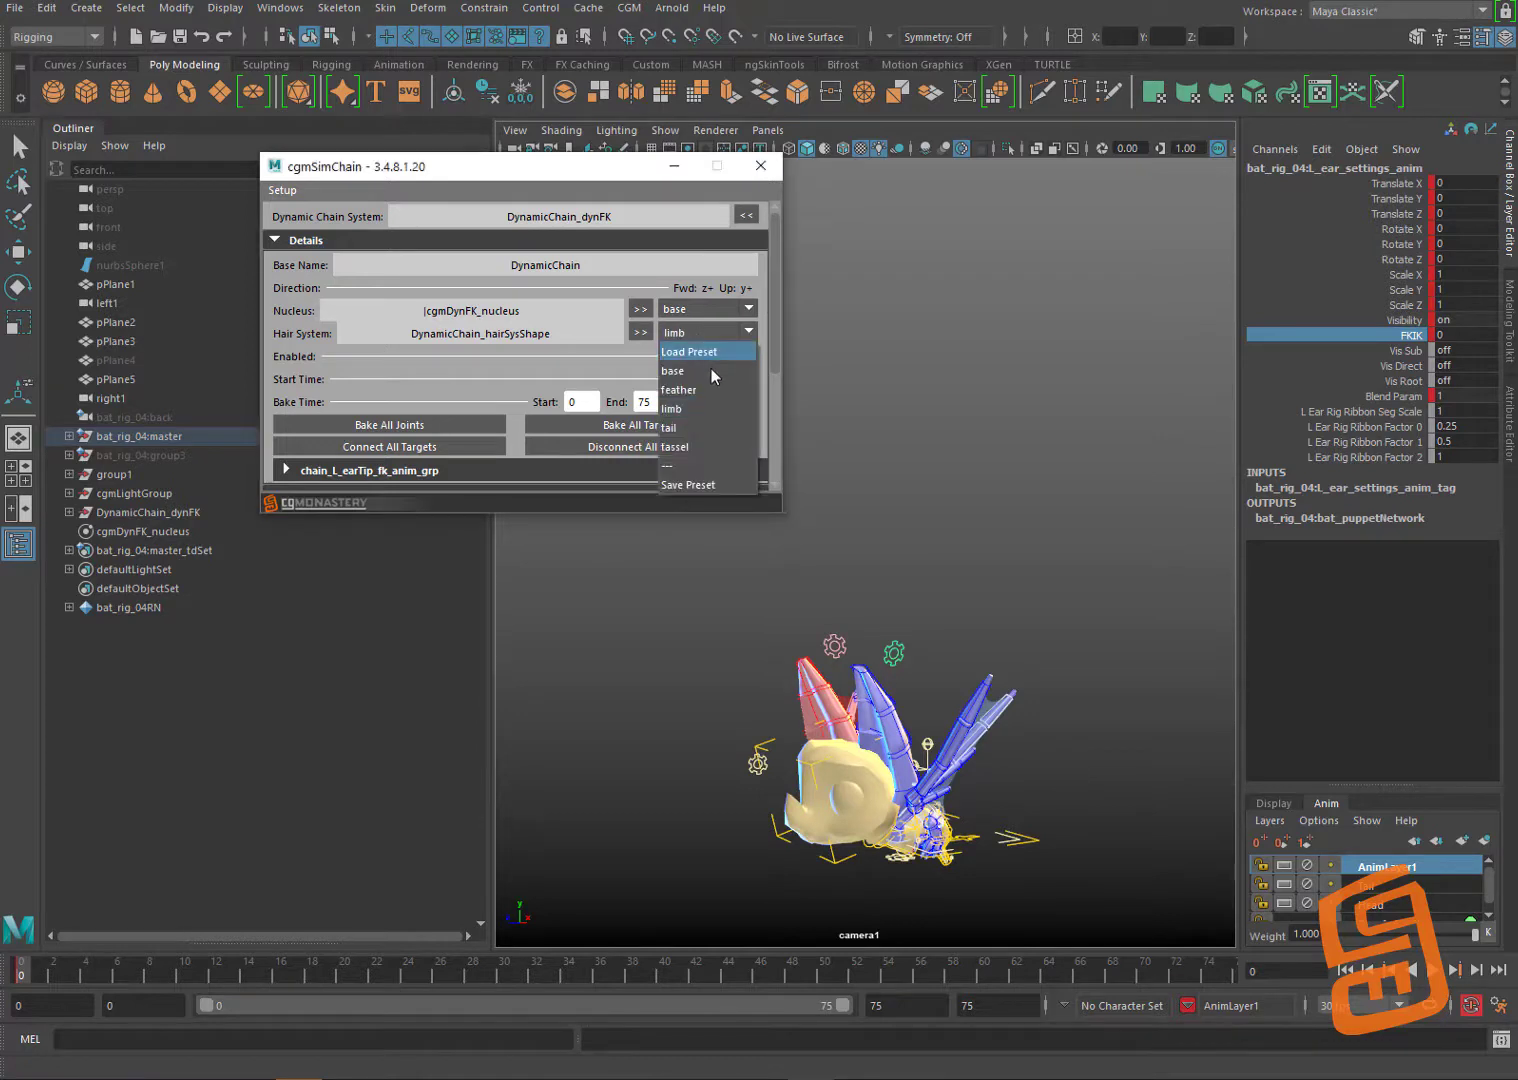
click(704, 388)
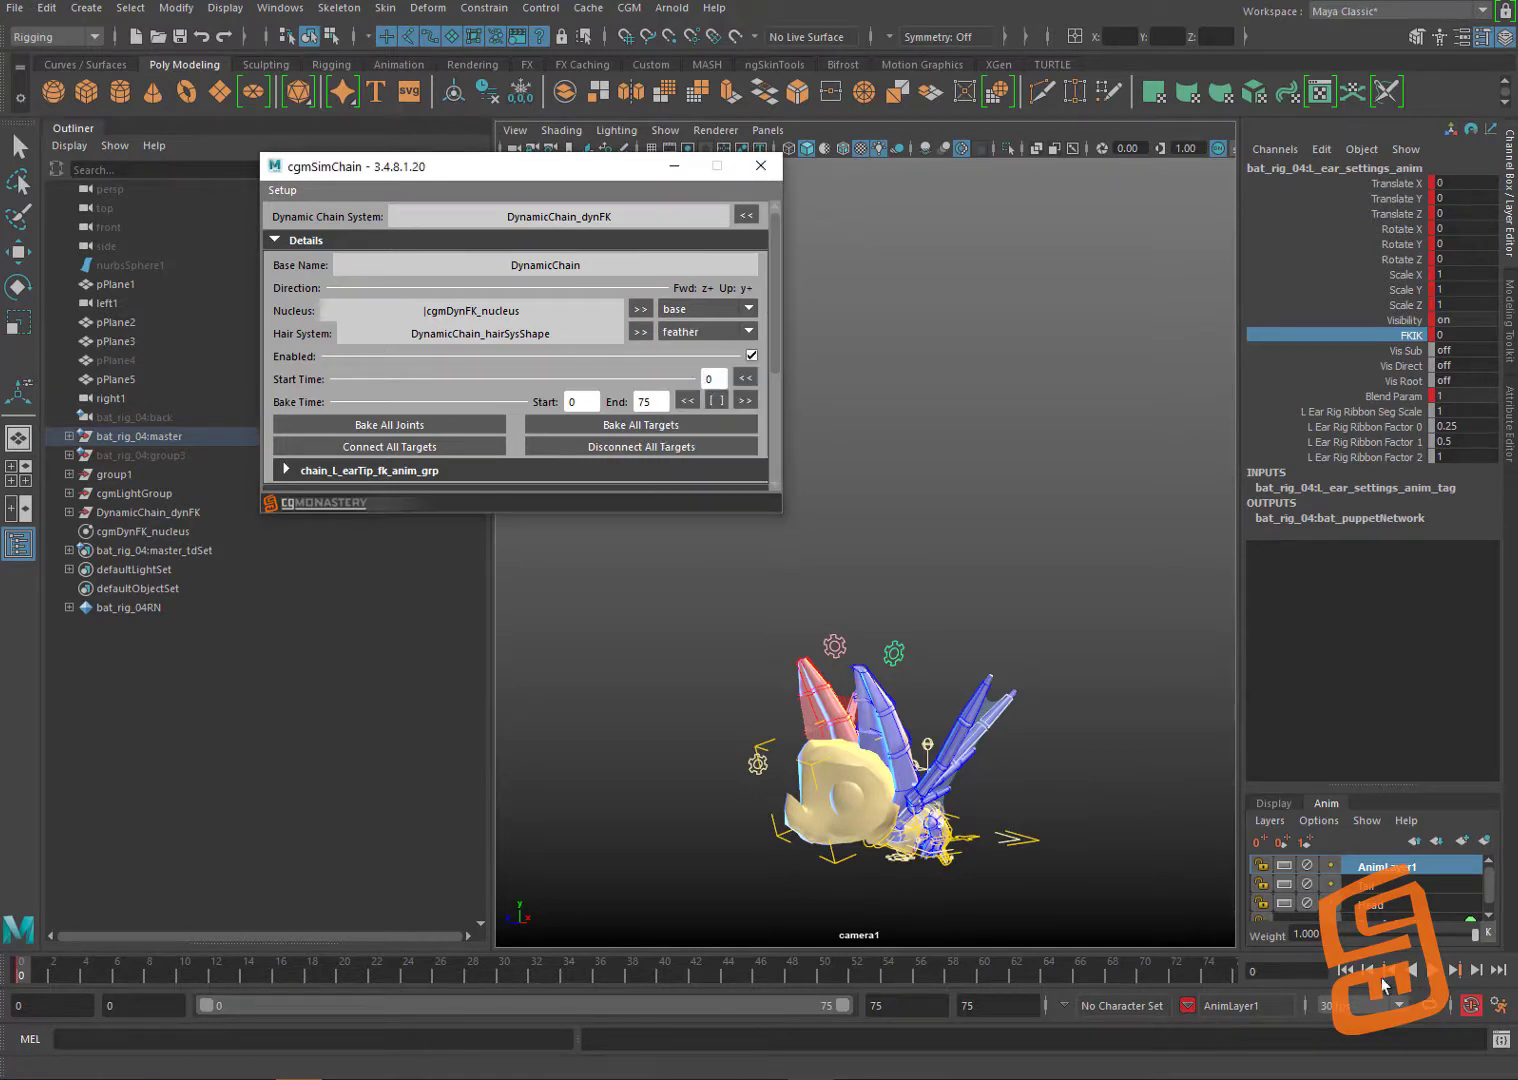
click(1438, 973)
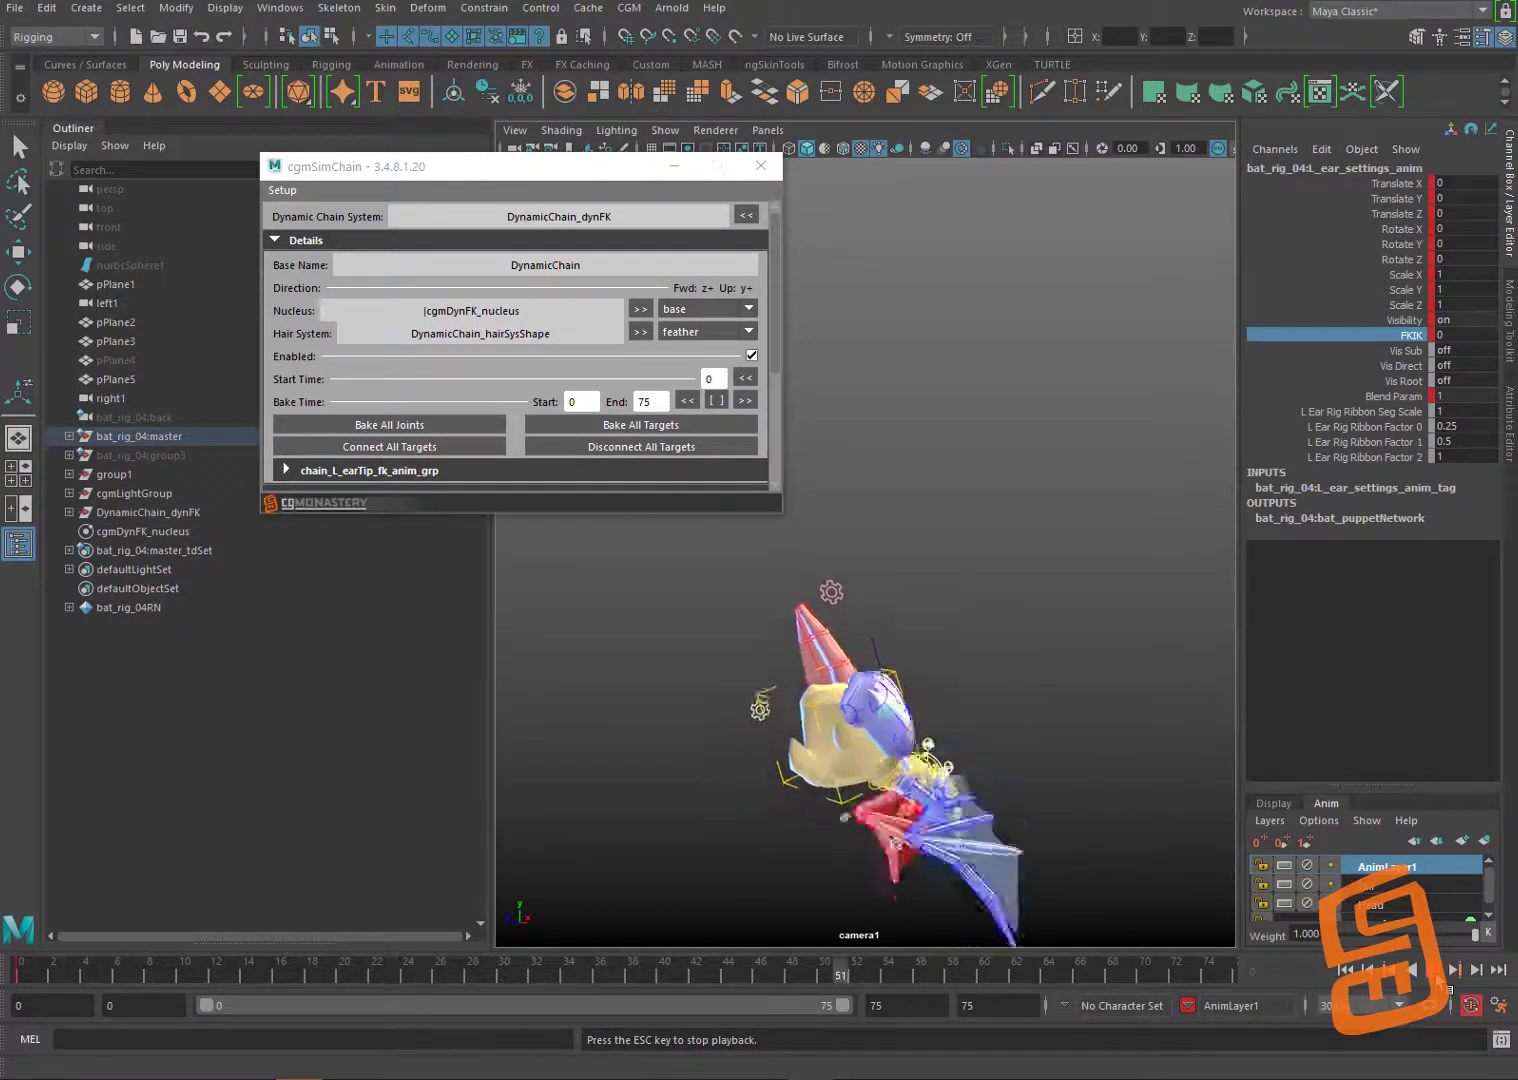
key(Escape)
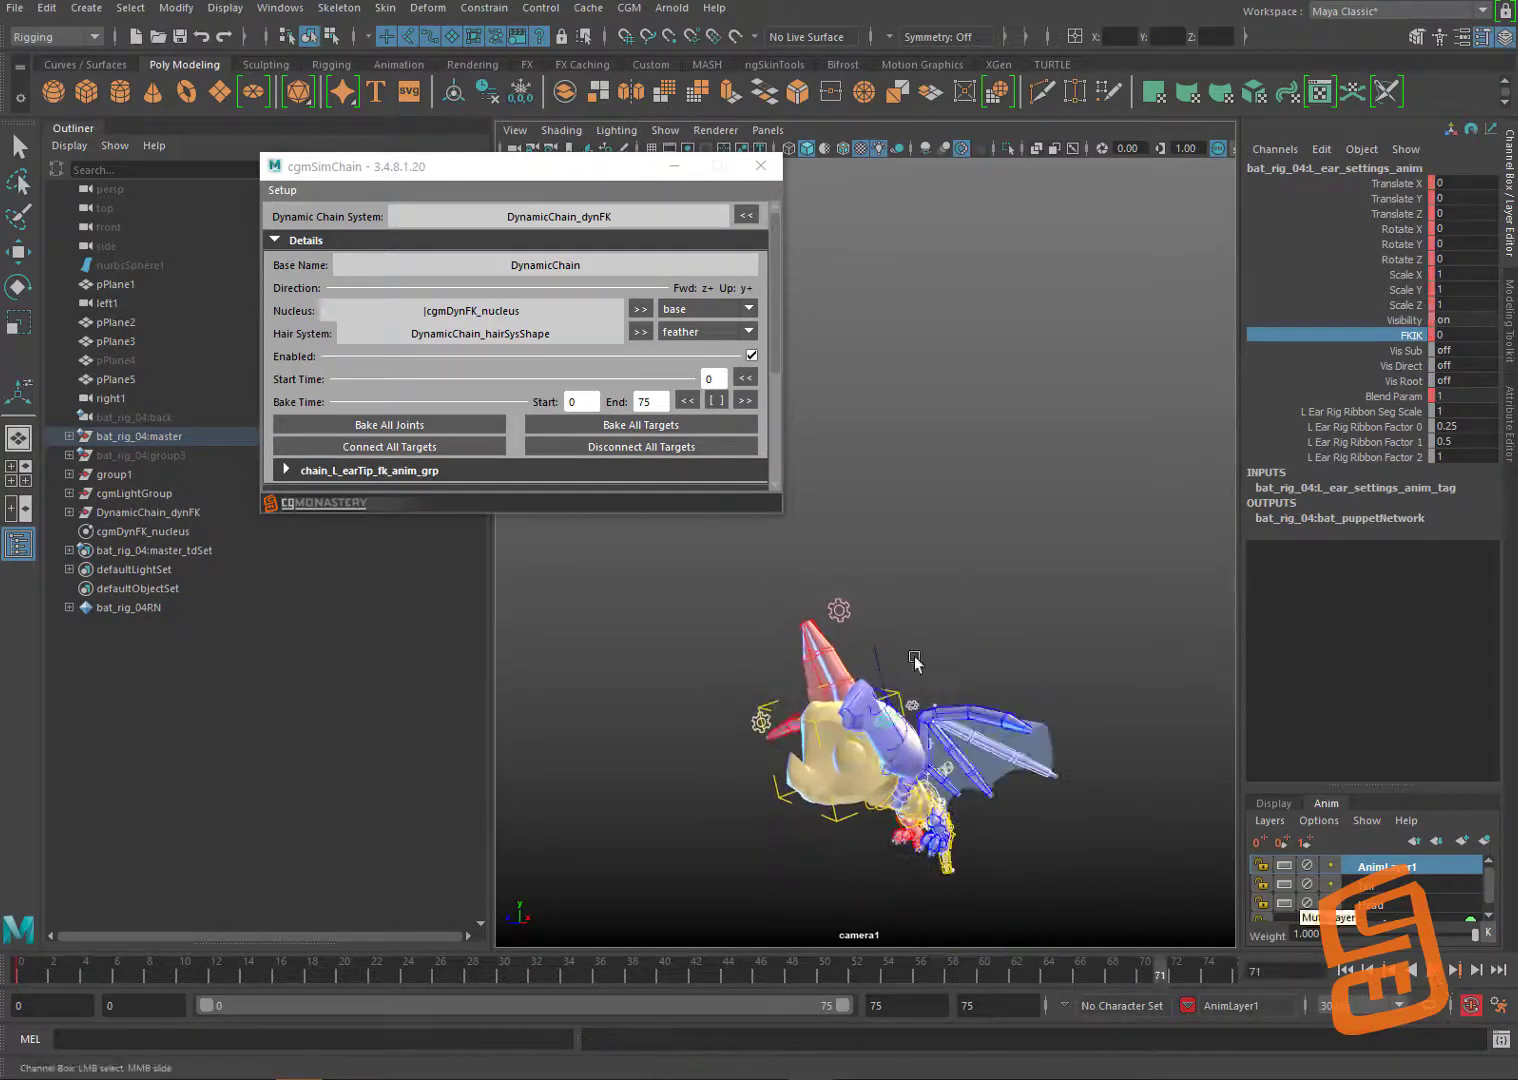
Step: Load the tassel preset on the dynamic chain's hair system and preview the ear's motion in playback
click(700, 332)
click(675, 447)
click(1452, 970)
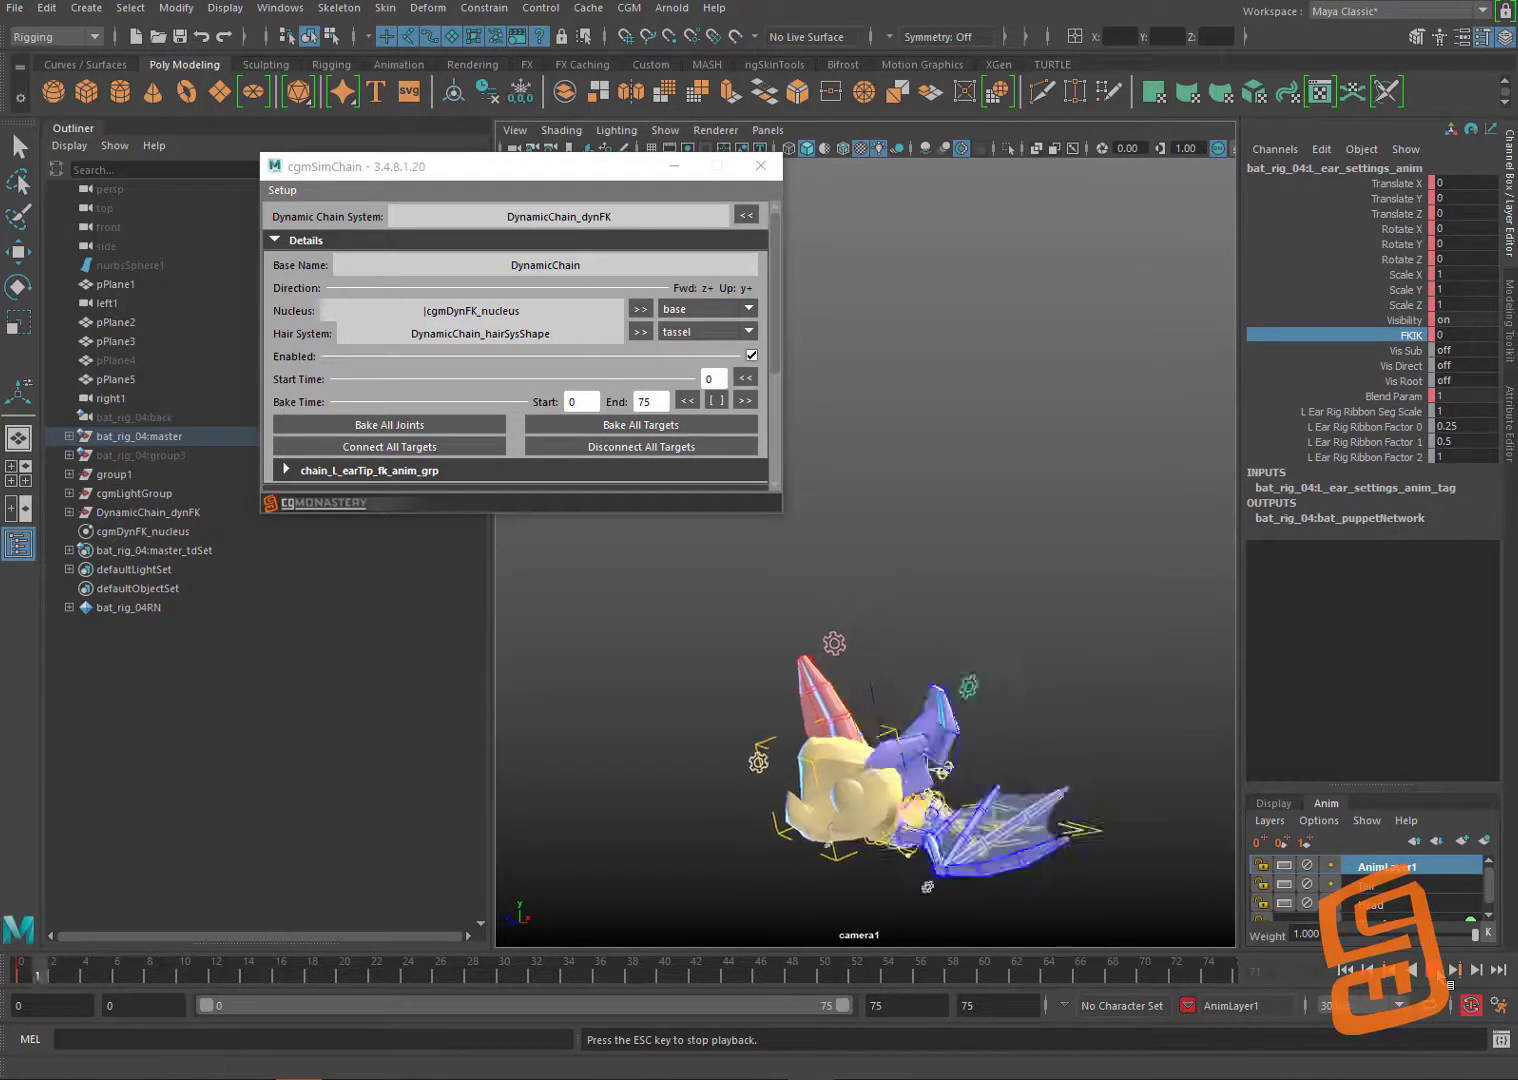
click(1448, 975)
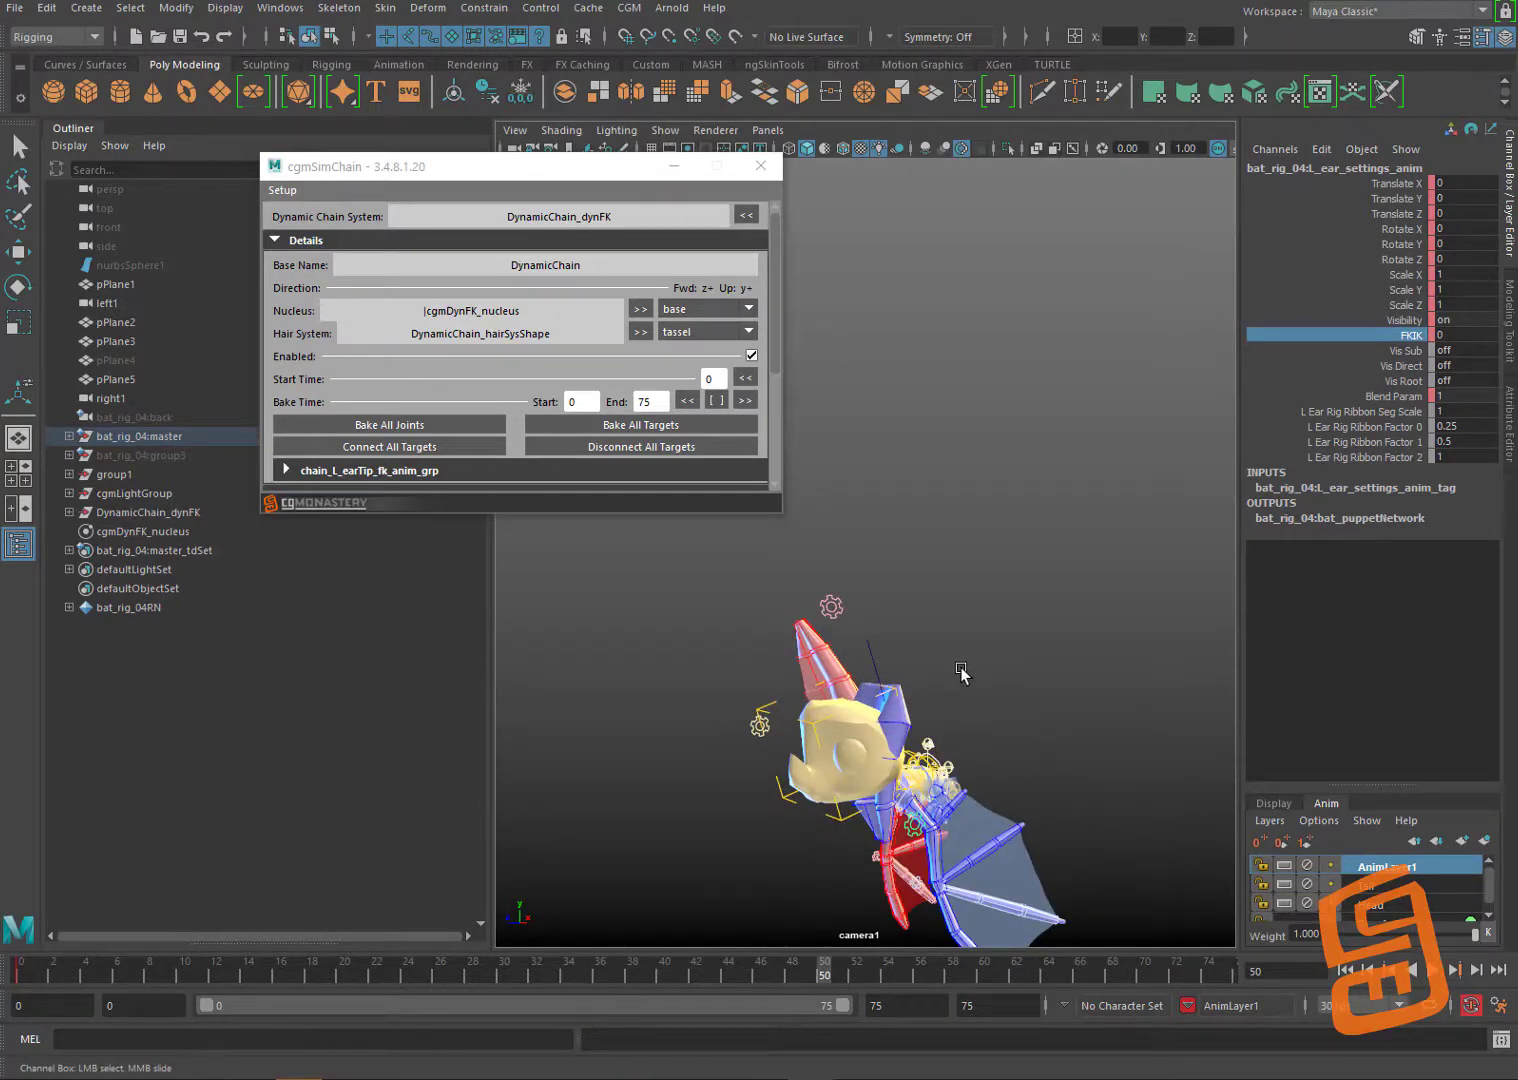
Step: Replay the animation a few times to examine how the left ear swings with the tassel preset, stopping after each run
click(738, 333)
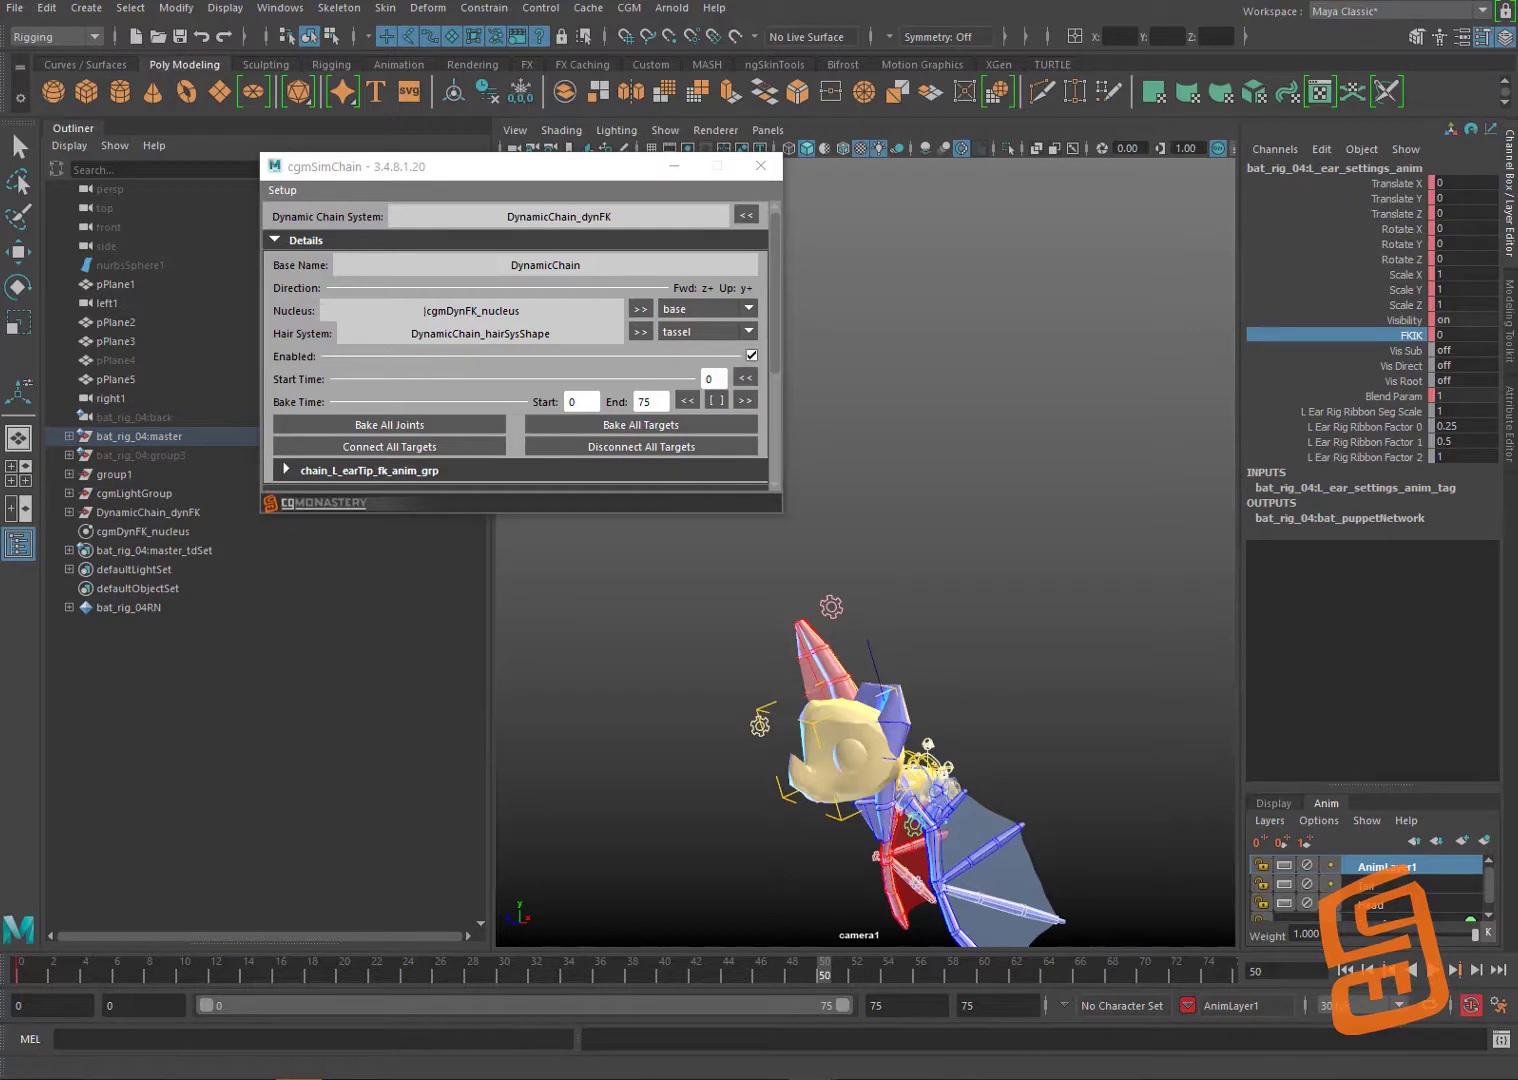
key(alt+v)
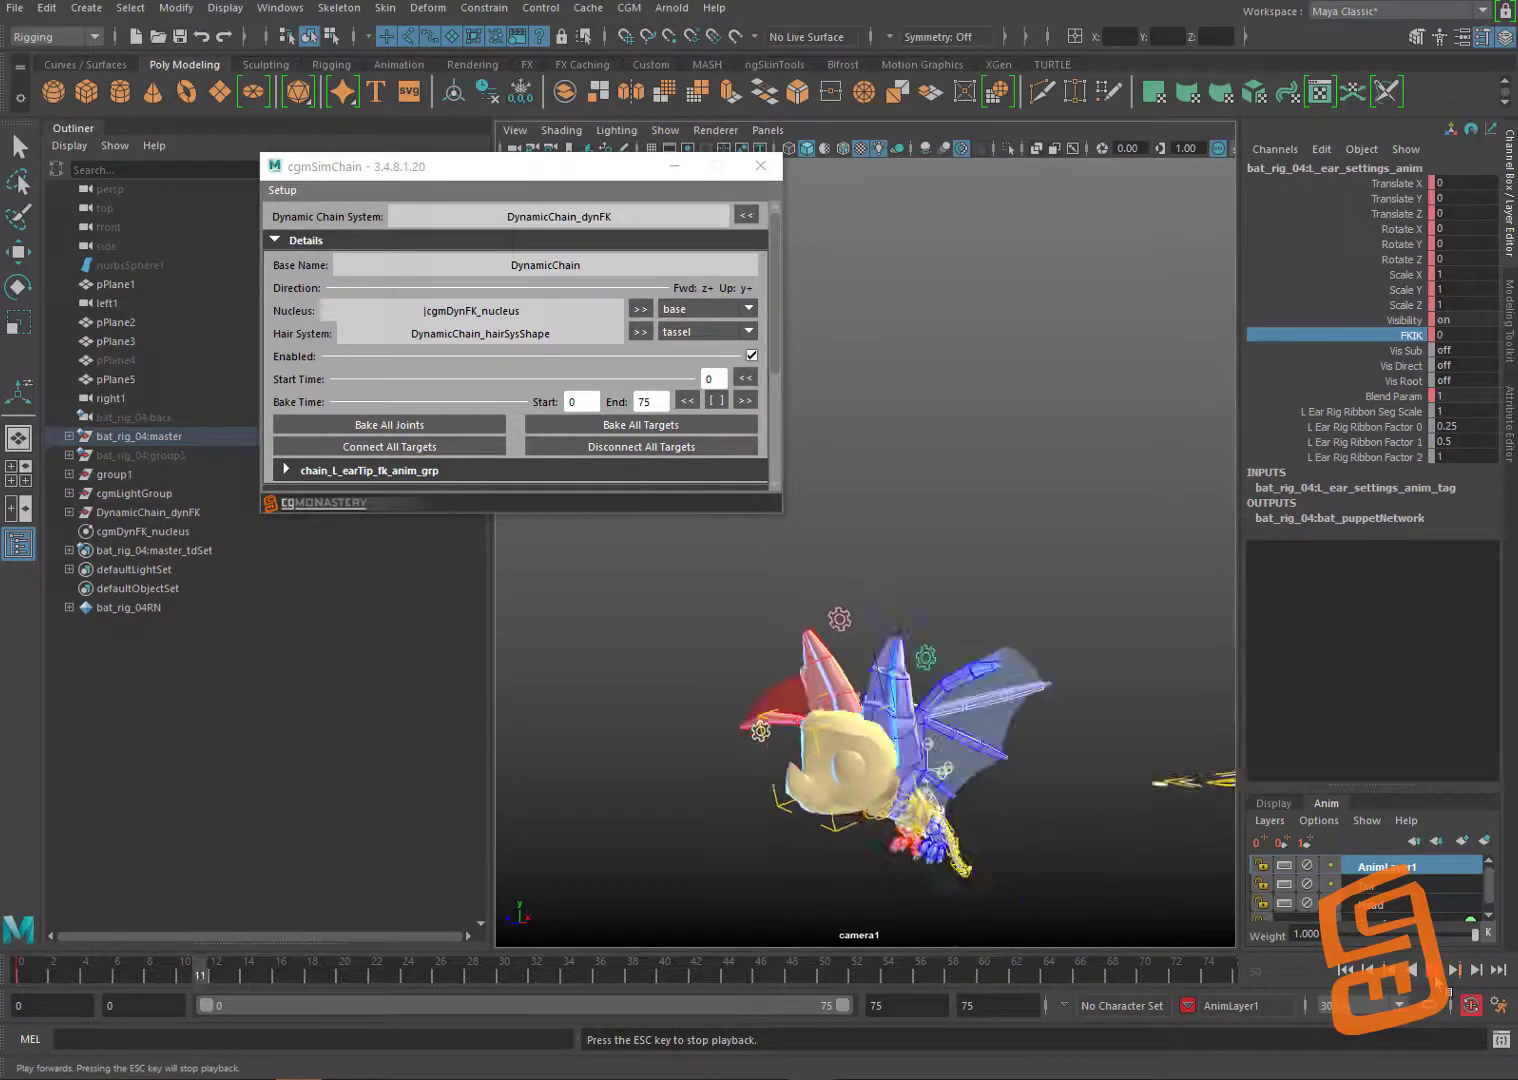
key(Escape)
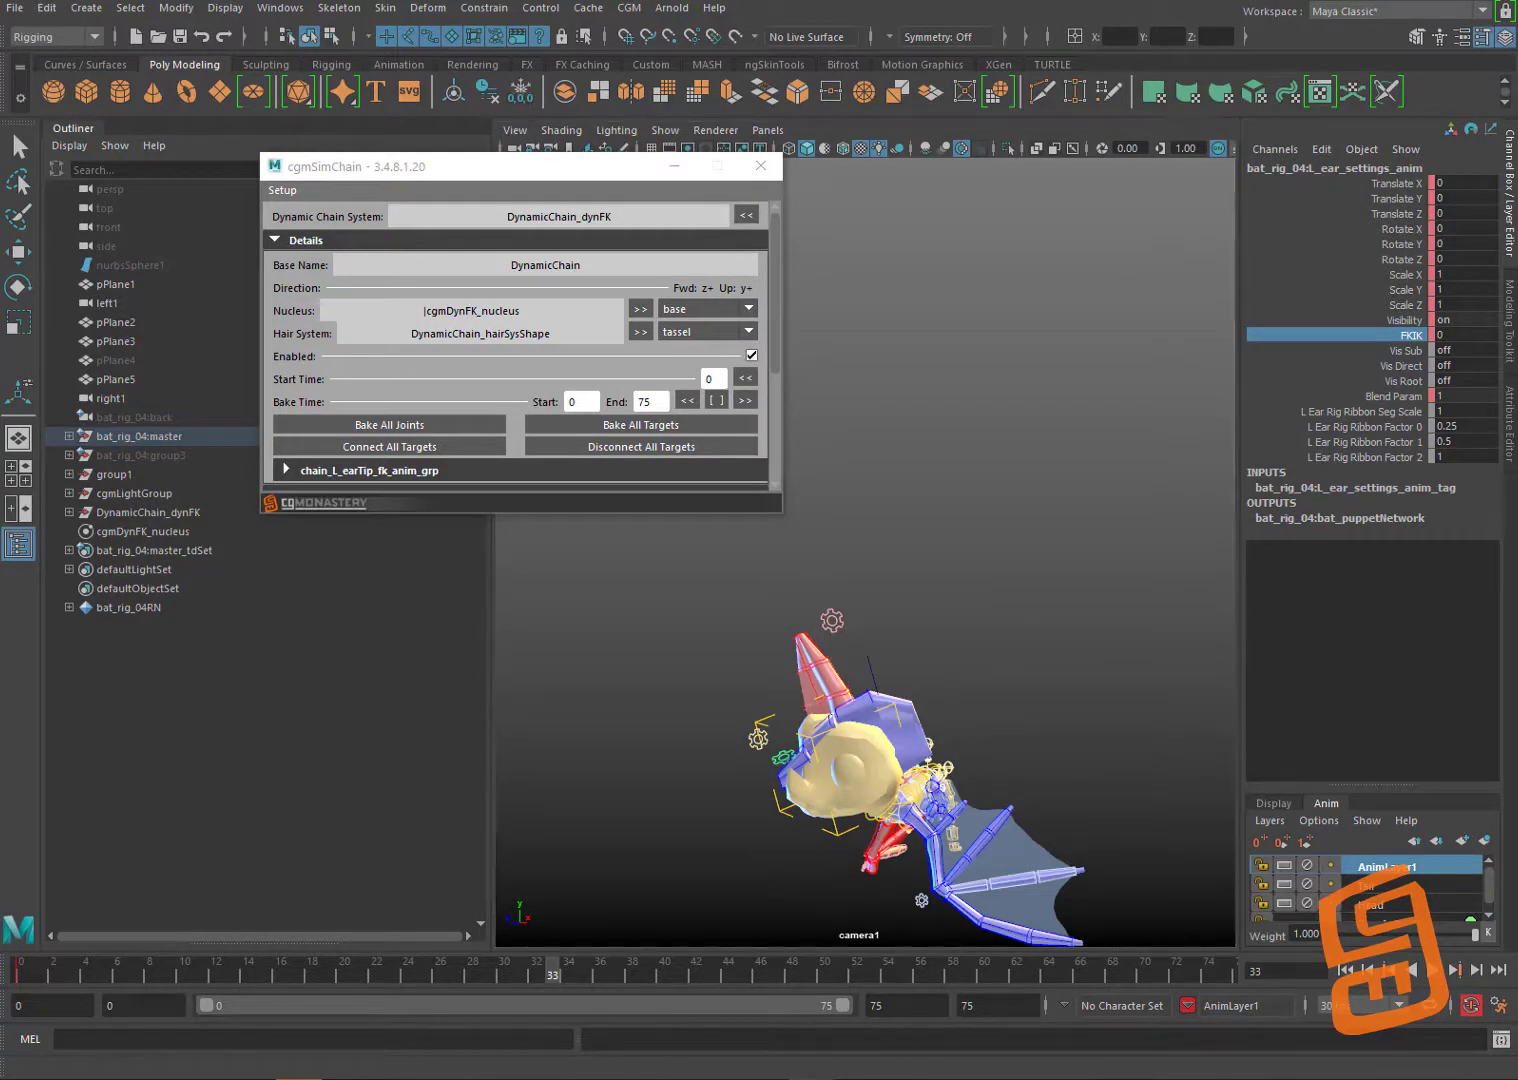
key(alt+v)
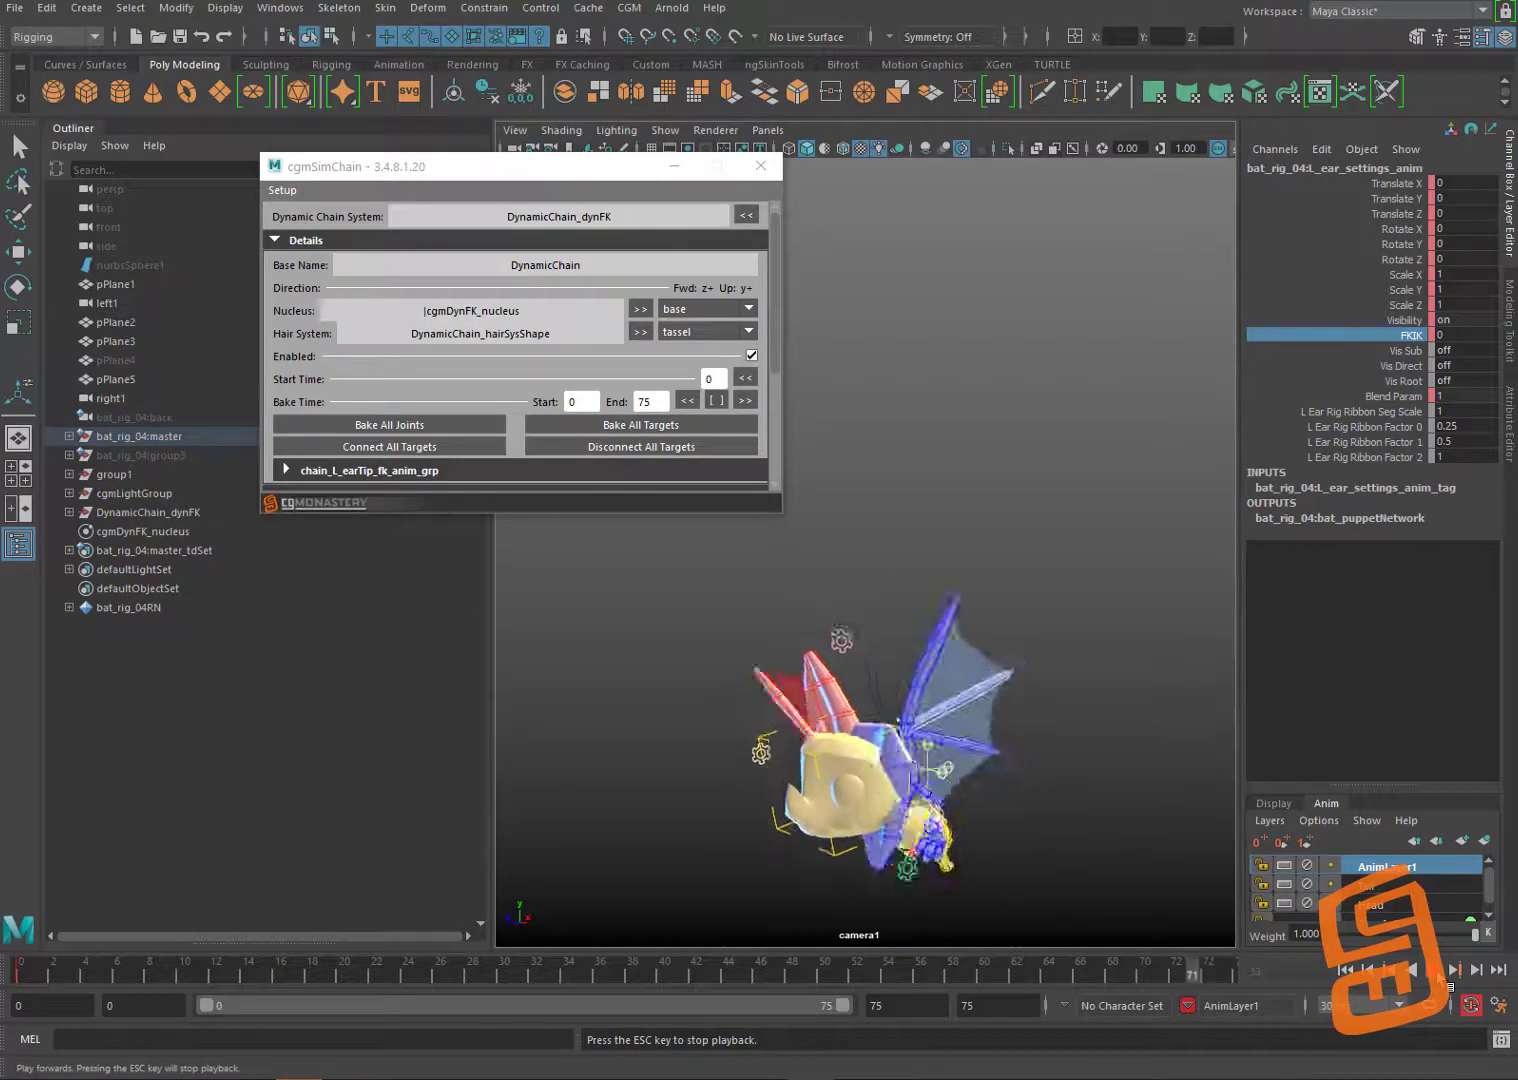
click(1440, 973)
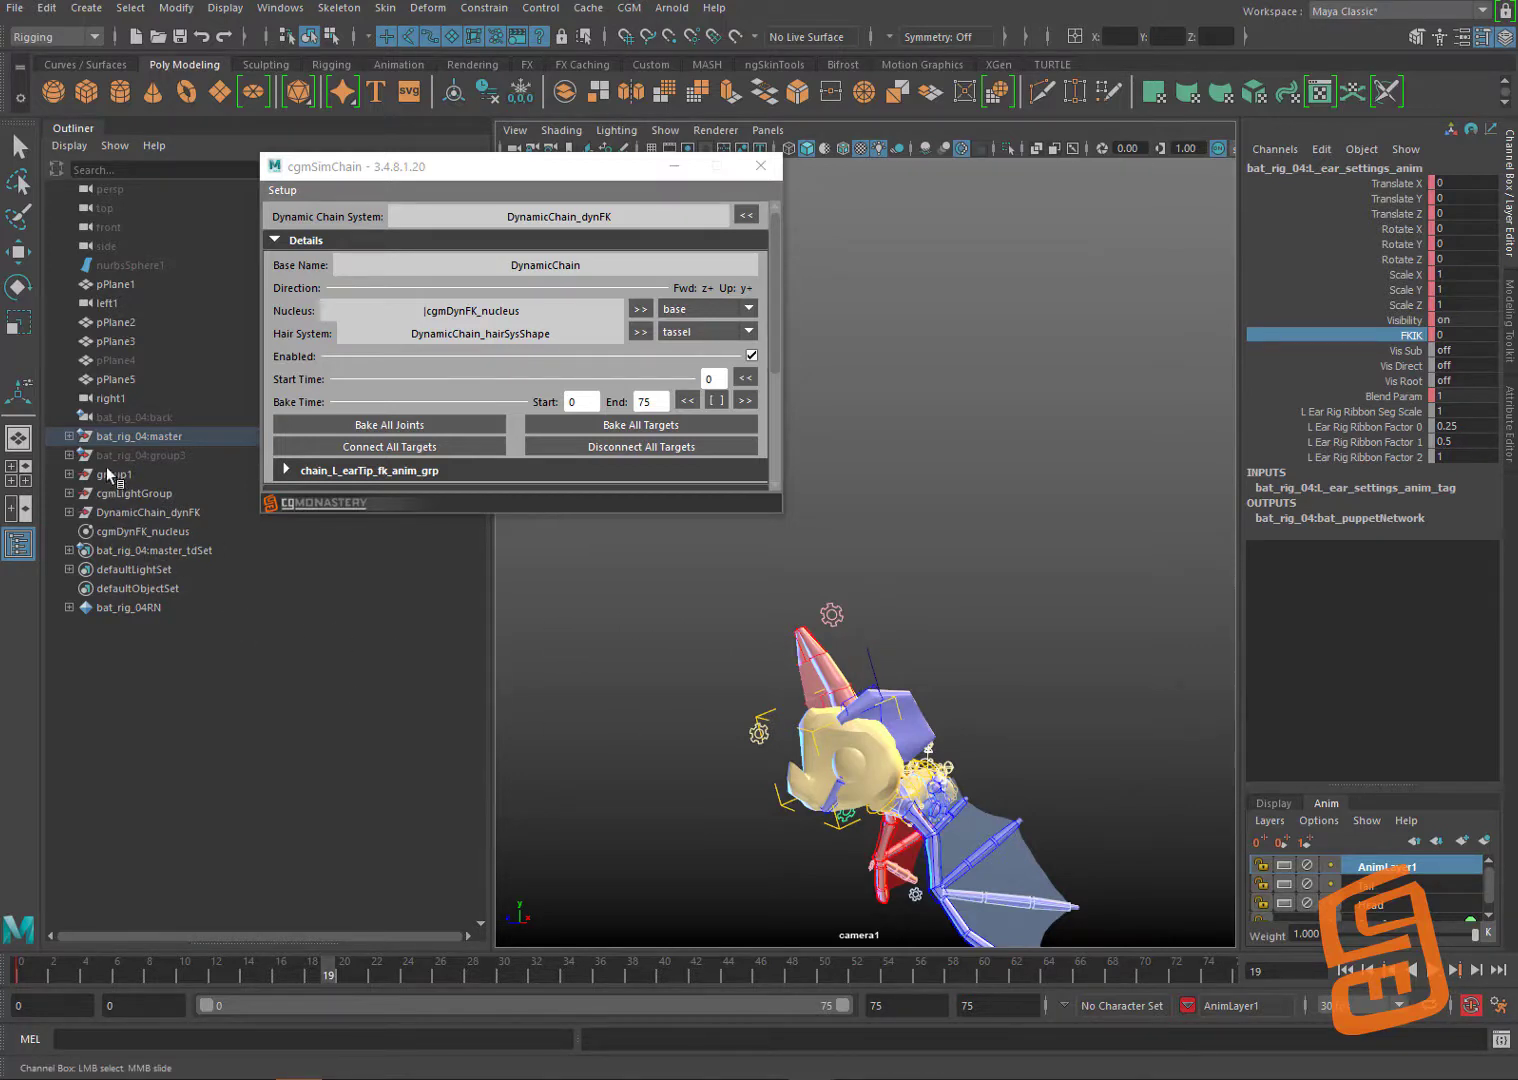
Step: Open the attributes of DynamicChain_hairSys inside the DynamicChain_dynFK group and set Start Curve Attract to 1.000
click(70, 513)
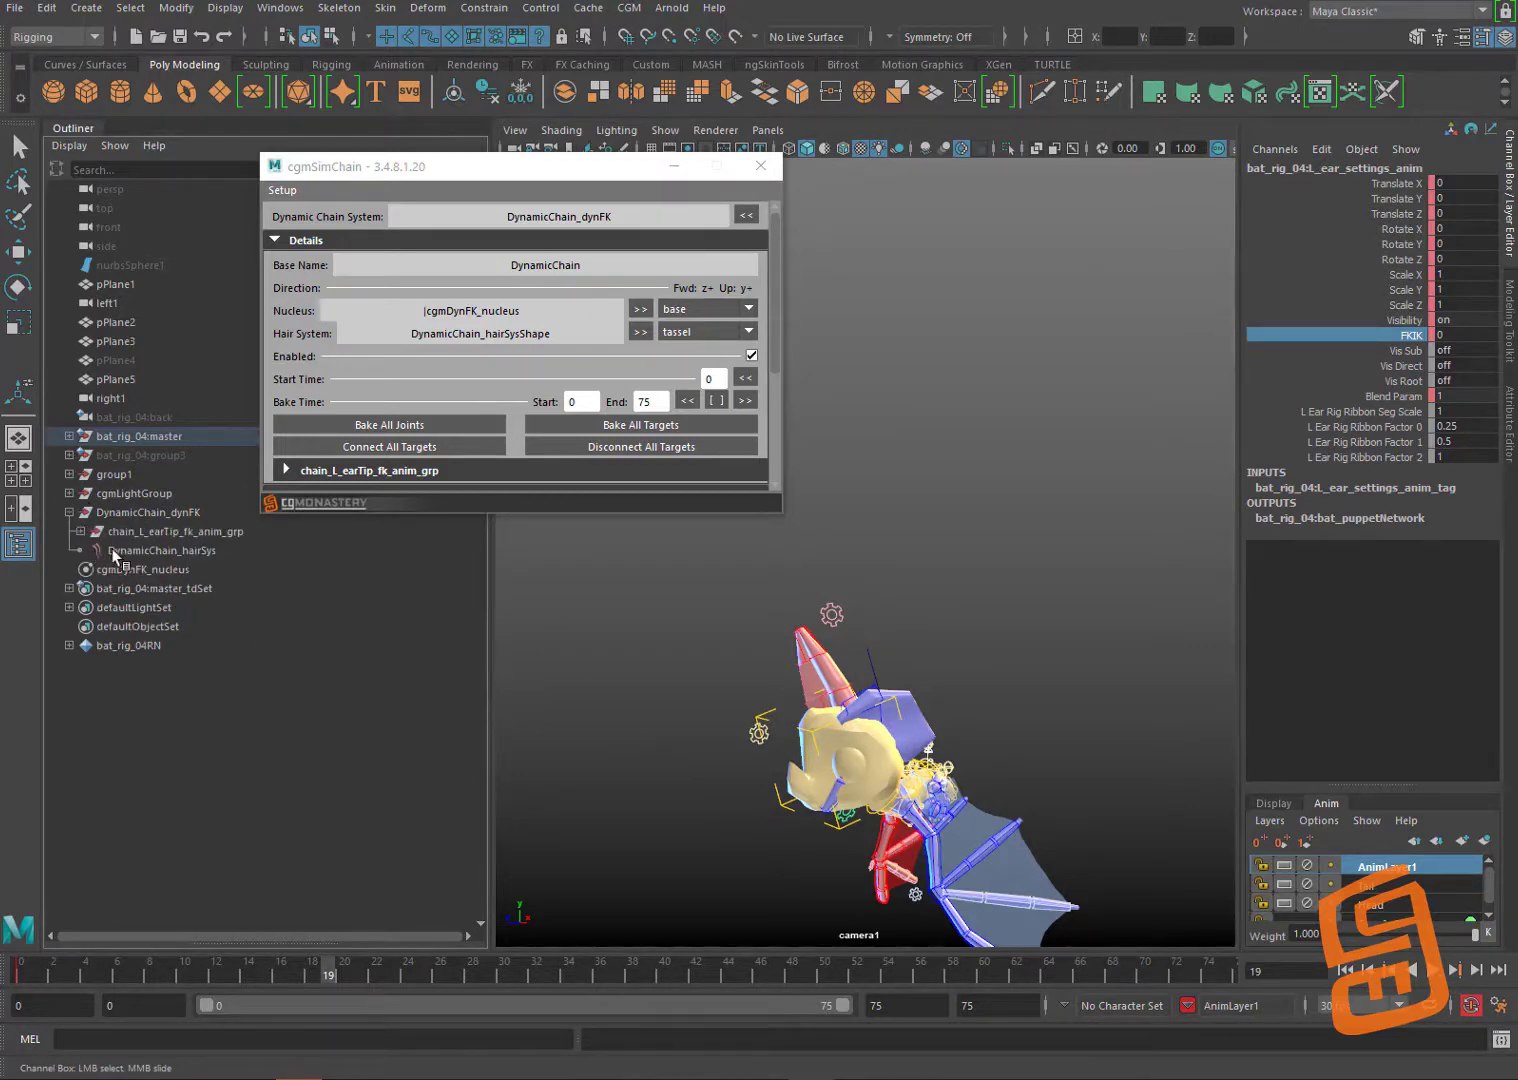
click(140, 550)
key(w)
mouse_move(1494, 323)
mouse_down()
mouse_move(1488, 450)
mouse_move(1488, 327)
mouse_up()
key(ctrl+a)
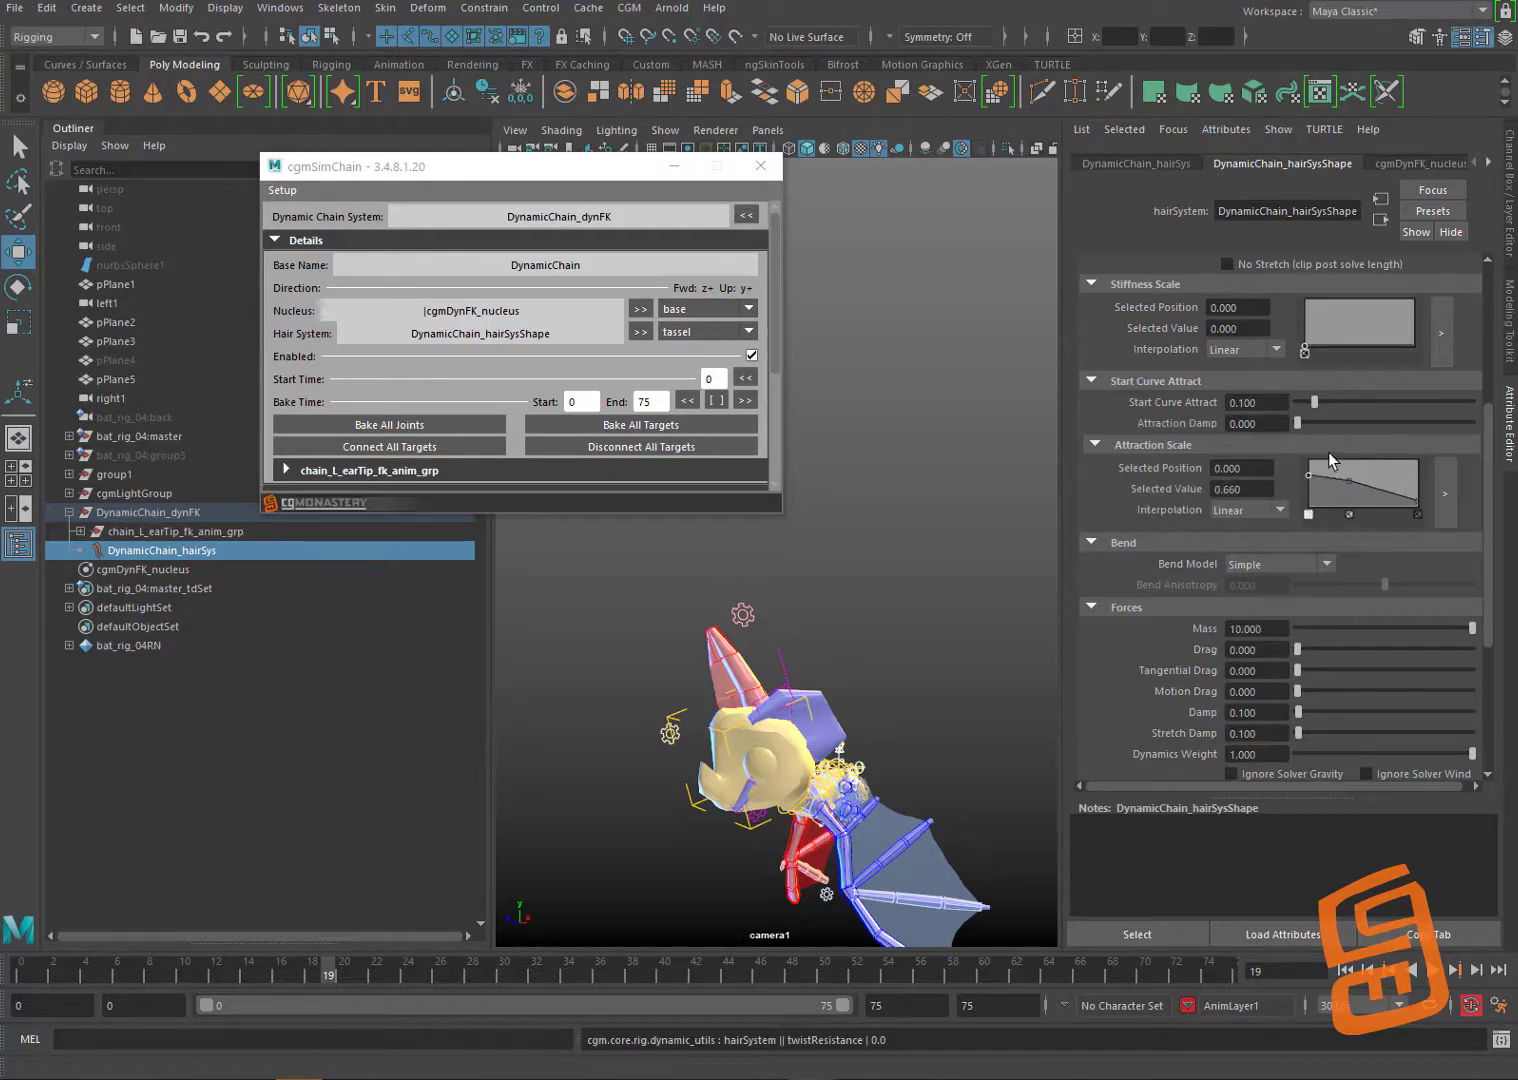
drag(1314, 401, 1467, 411)
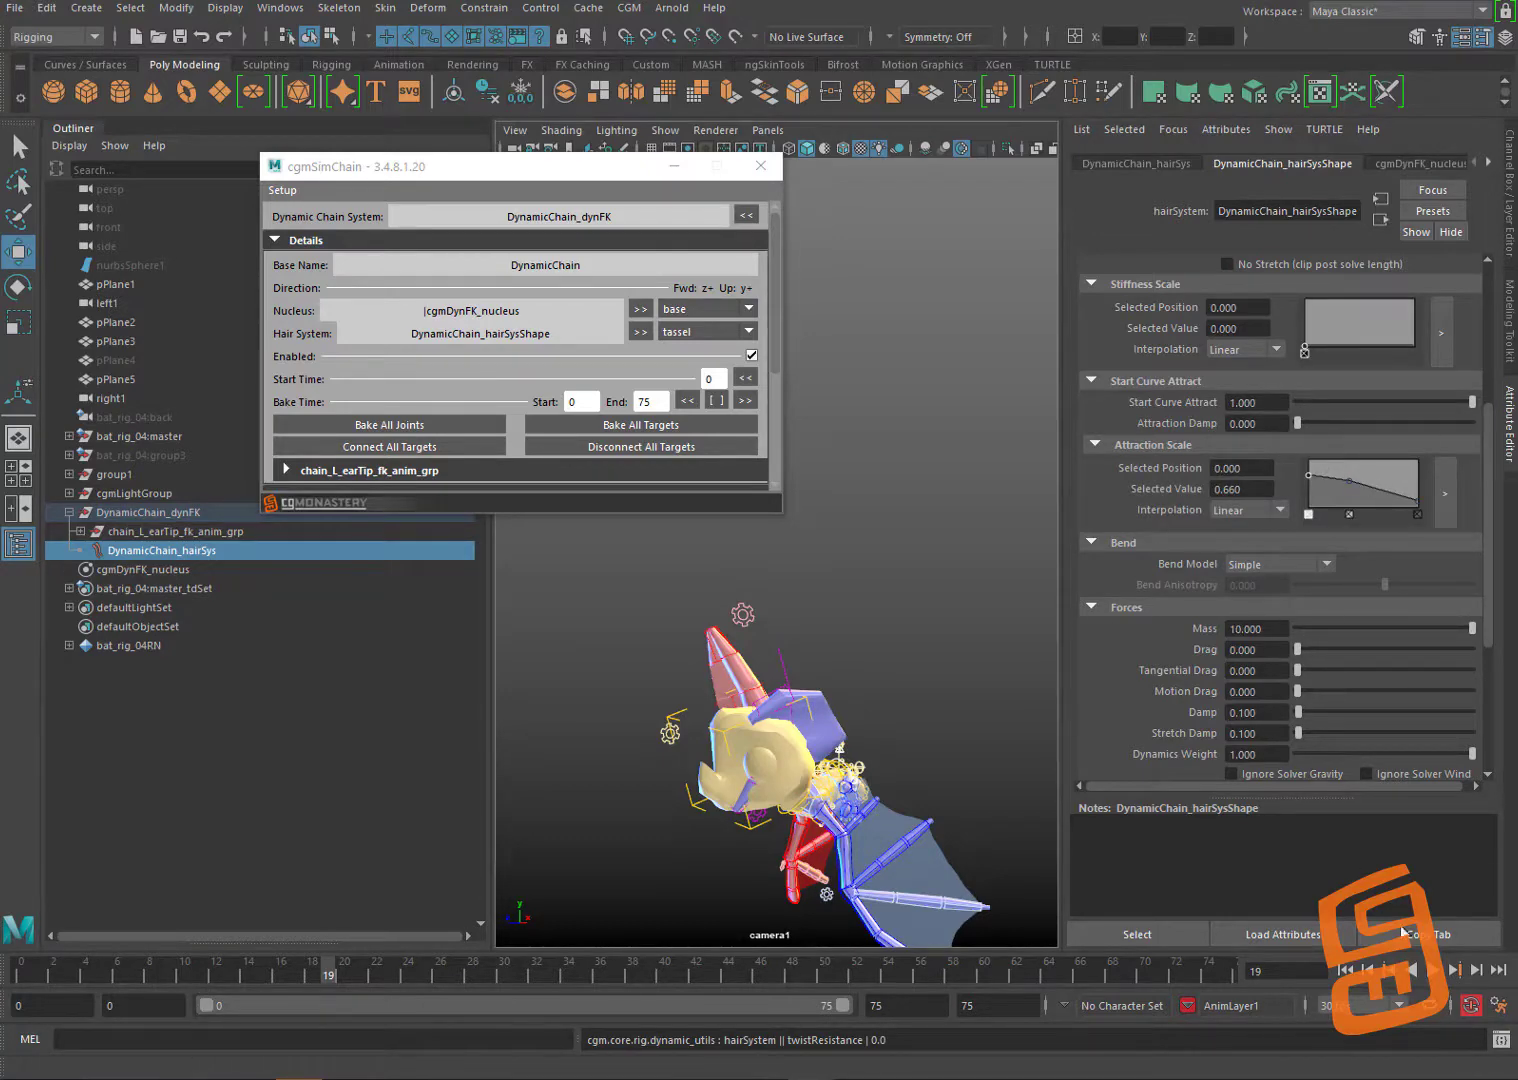
Step: During playback, shape the Stiffness Scale ramp to about 0.78 midway and 0.48 near its end, and lower the Attraction Scale ramp's end to about 0.54
click(1451, 973)
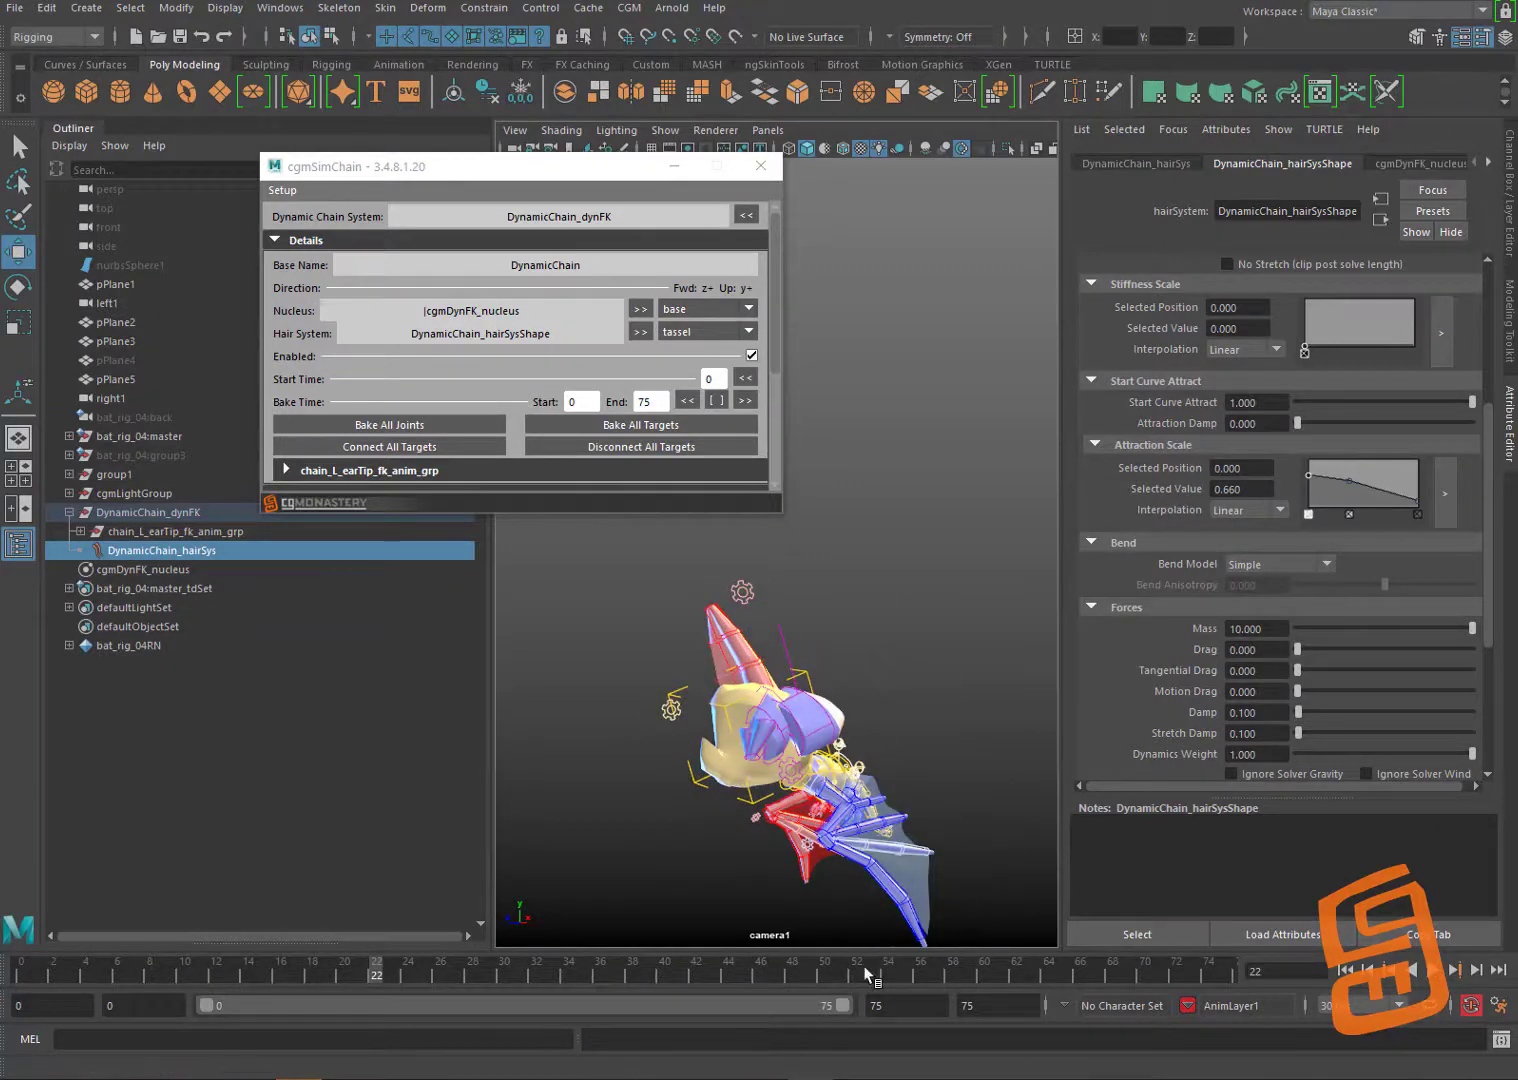
drag(35, 975, 4, 971)
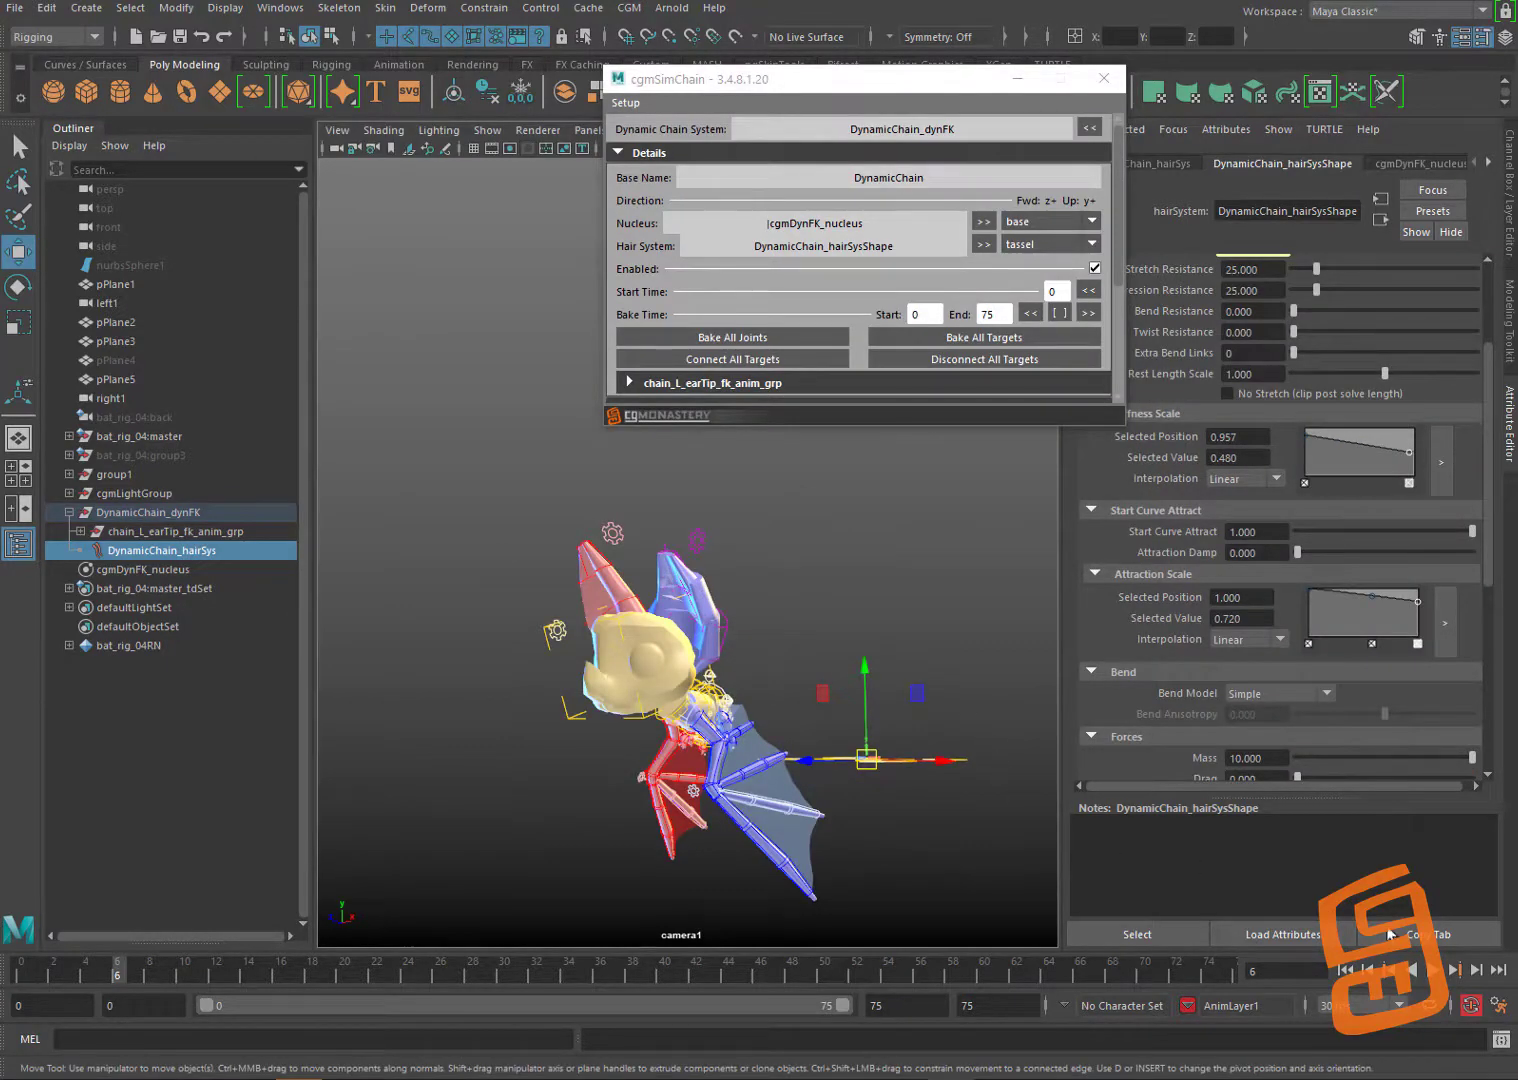
key(alt+v)
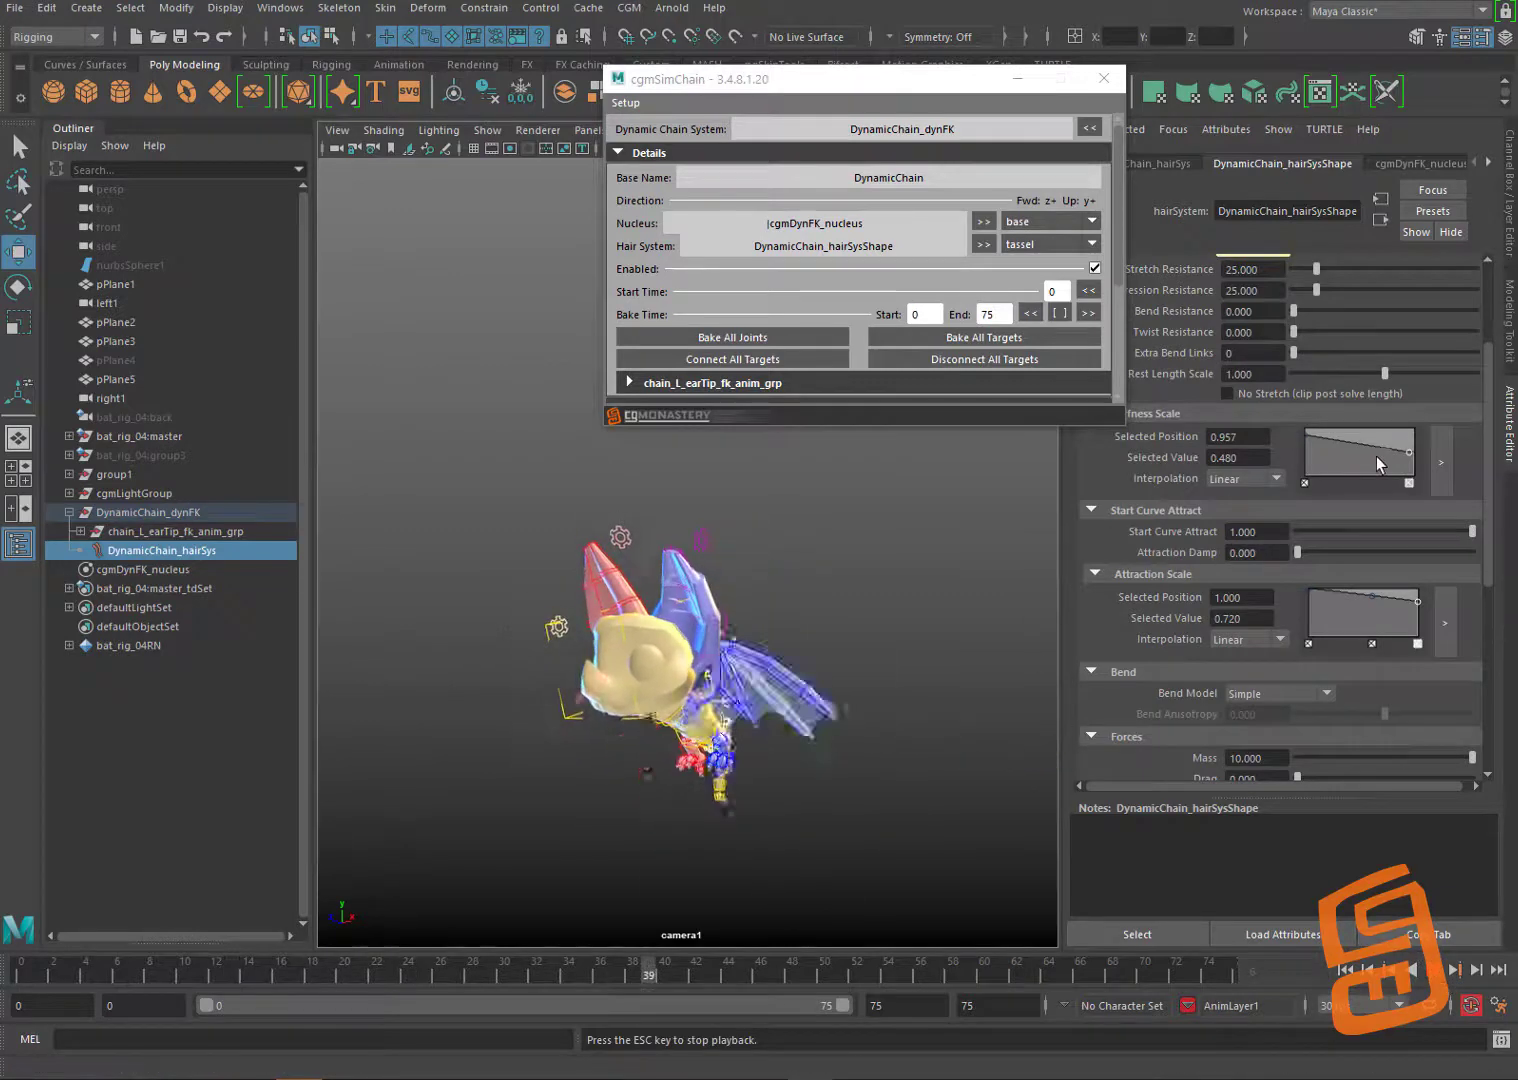
click(1336, 434)
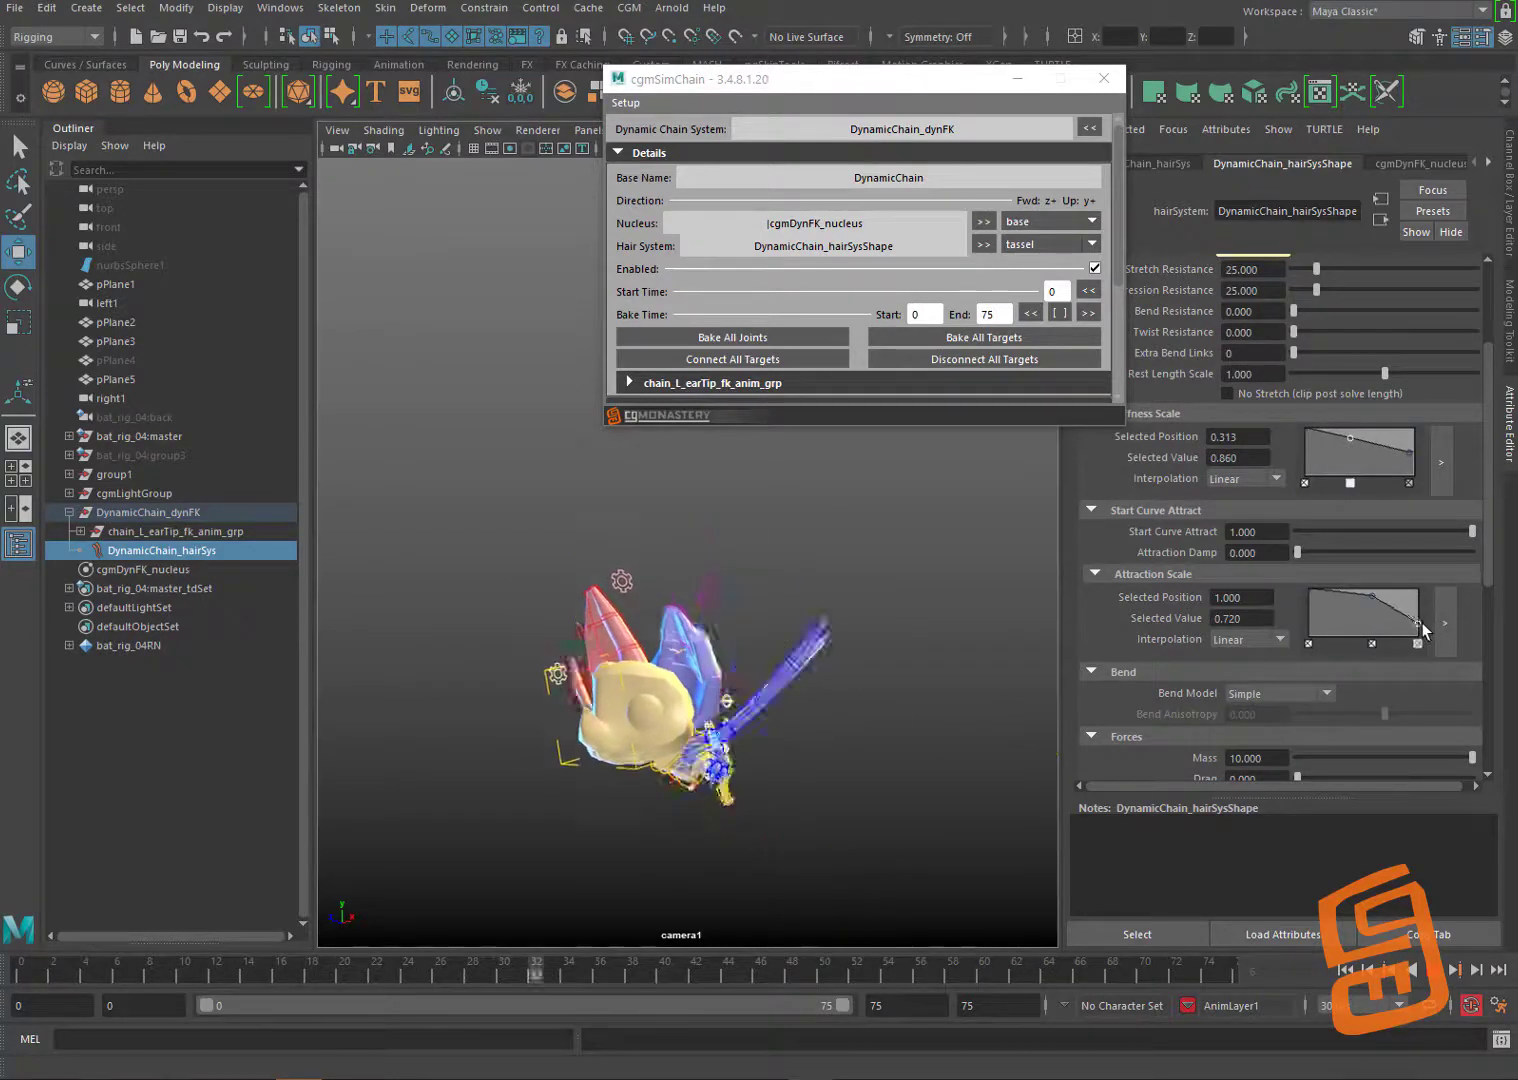
drag(1421, 622, 1395, 615)
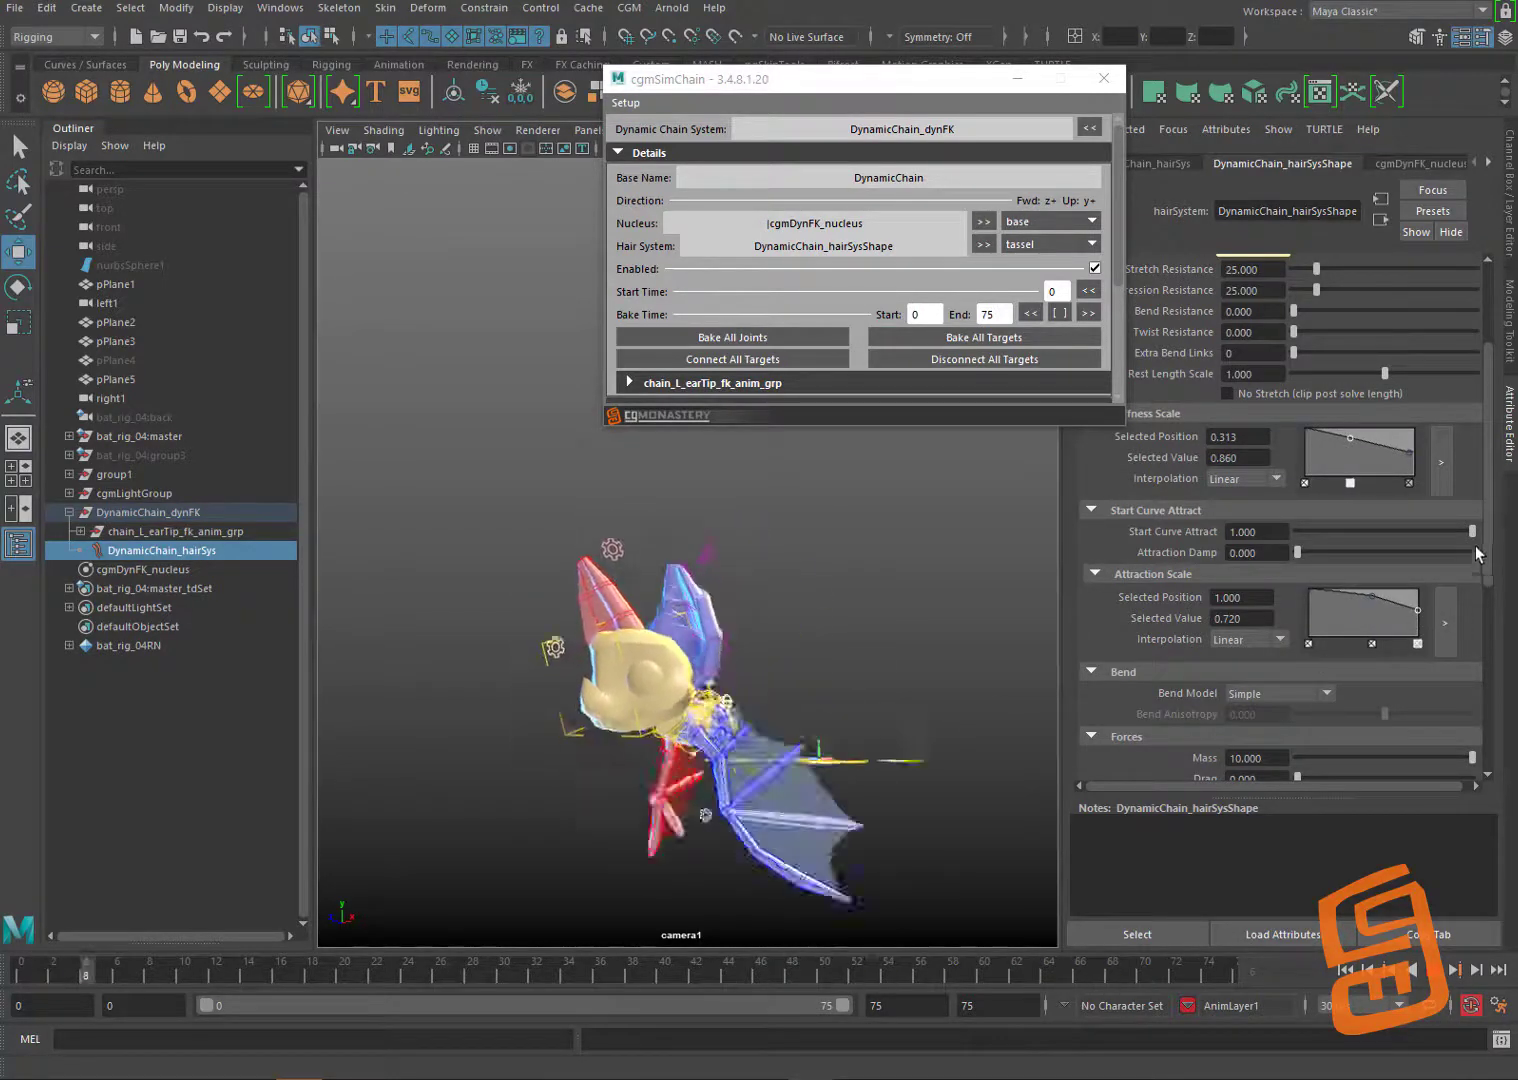
Step: Tune the hair system's forces to about 0.143 Drag, 0.011 Tangential Drag, 0.038 Motion Drag, 0.549 Damp and 4.231 Stretch Damp
scroll(1281, 584, down, 3)
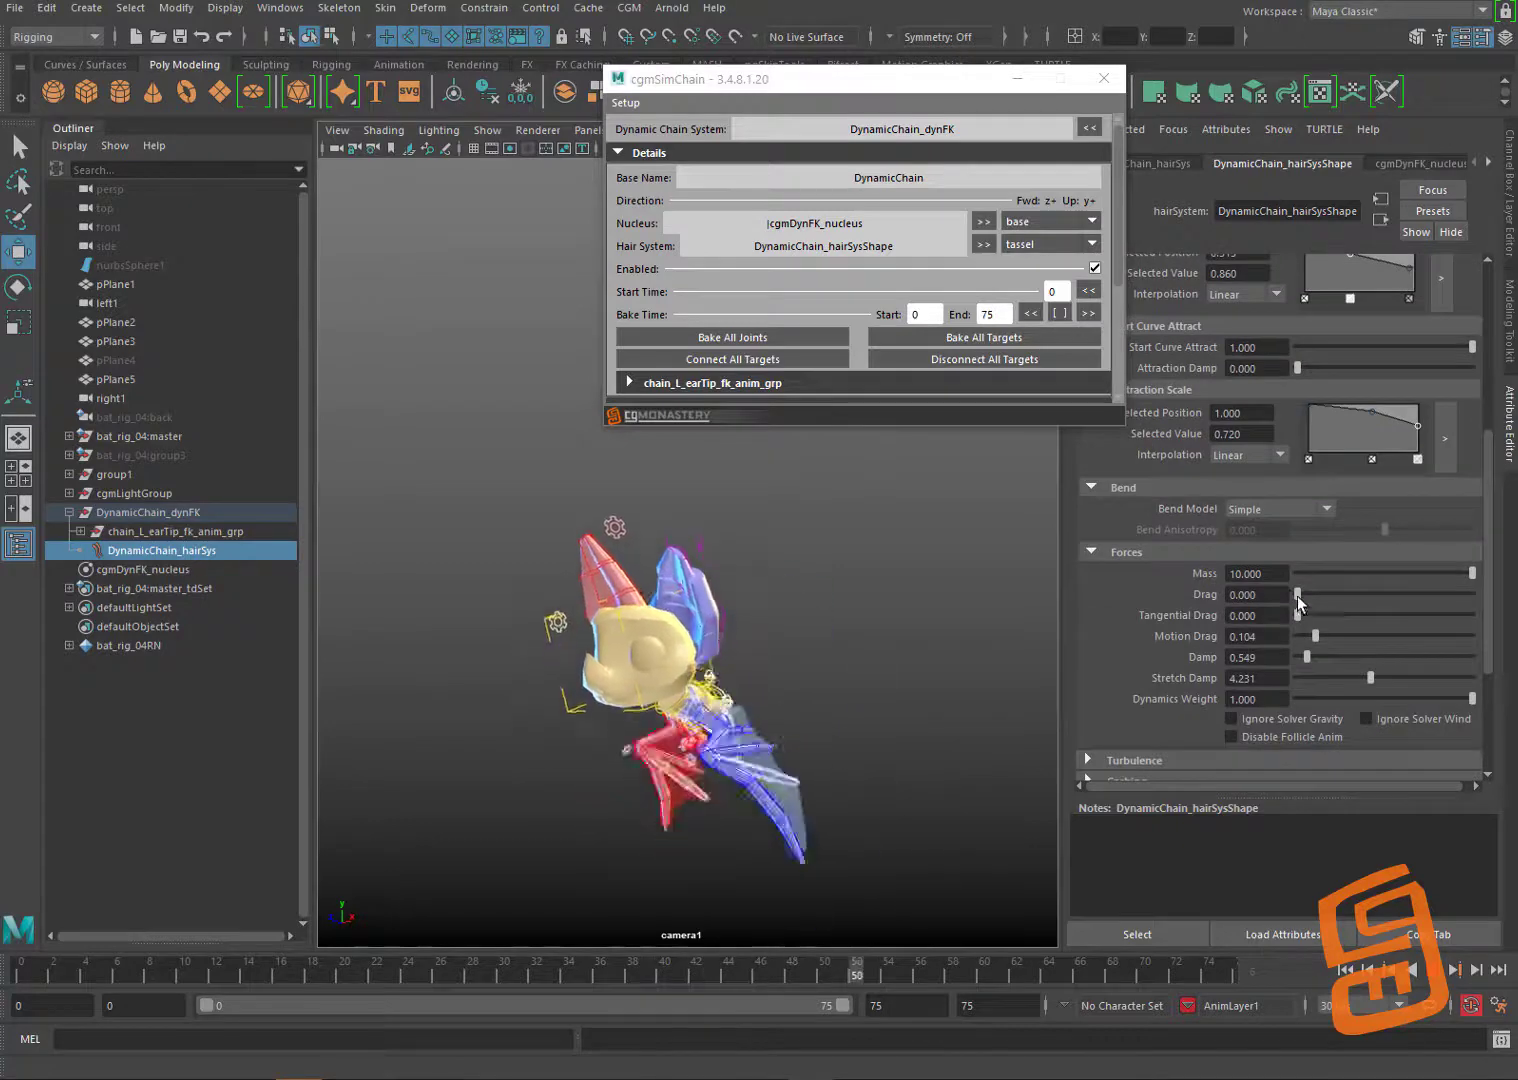
drag(1337, 597, 1358, 632)
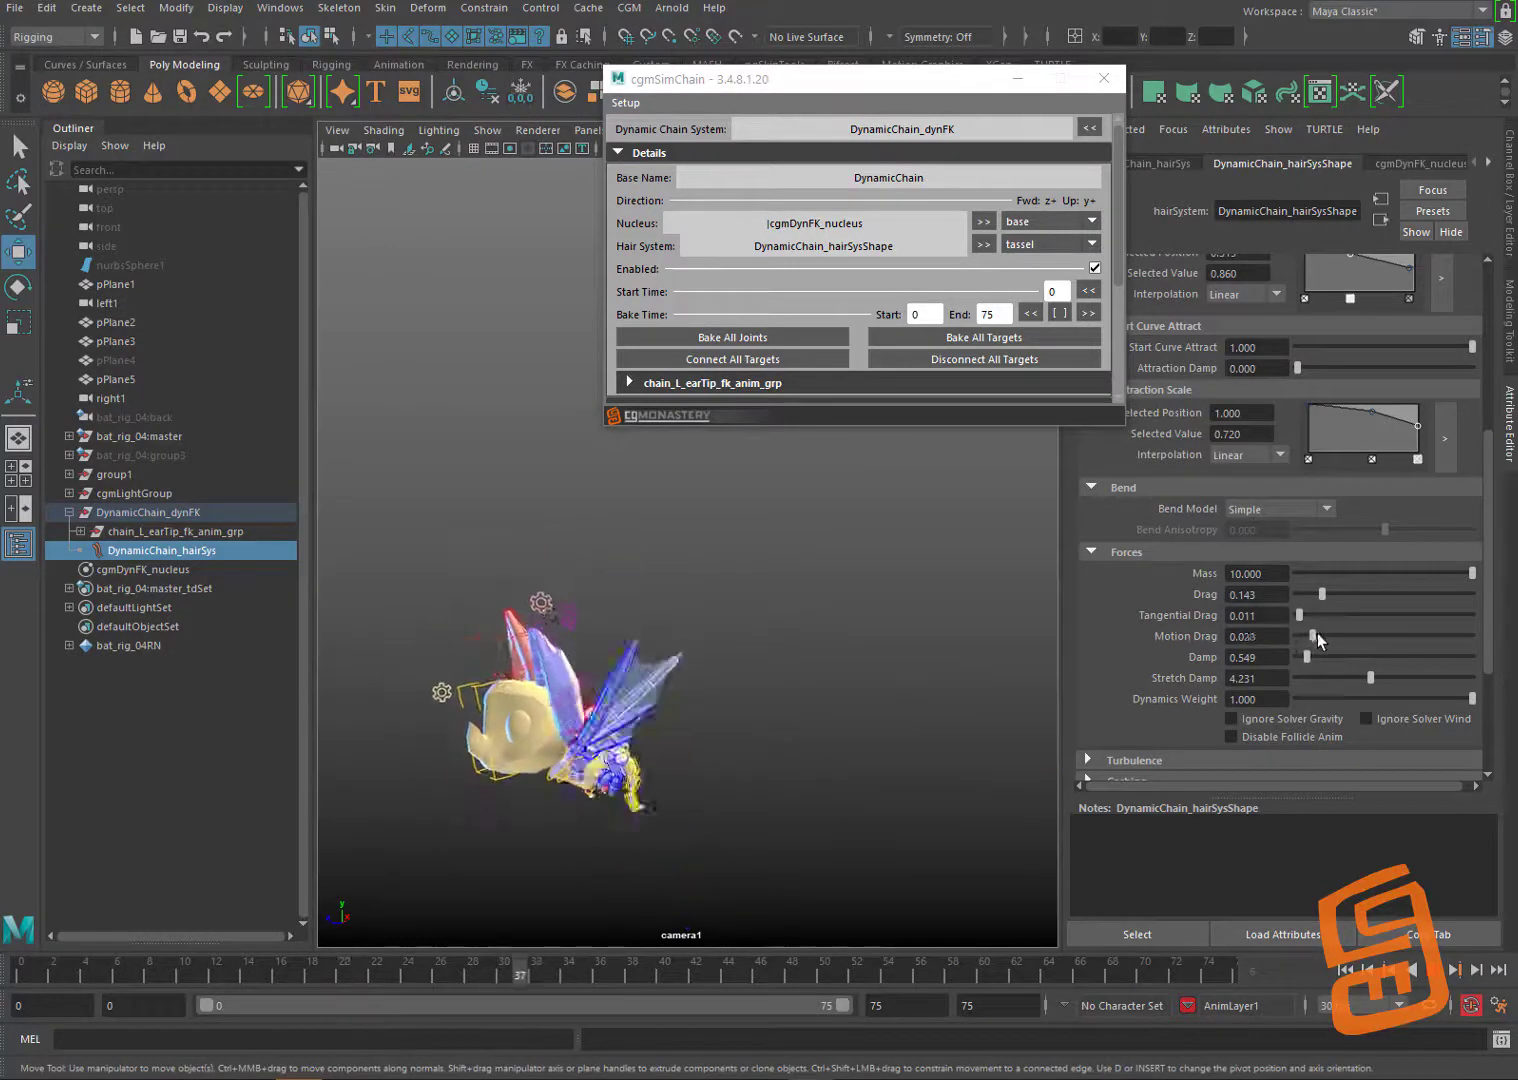
drag(1318, 635, 1298, 636)
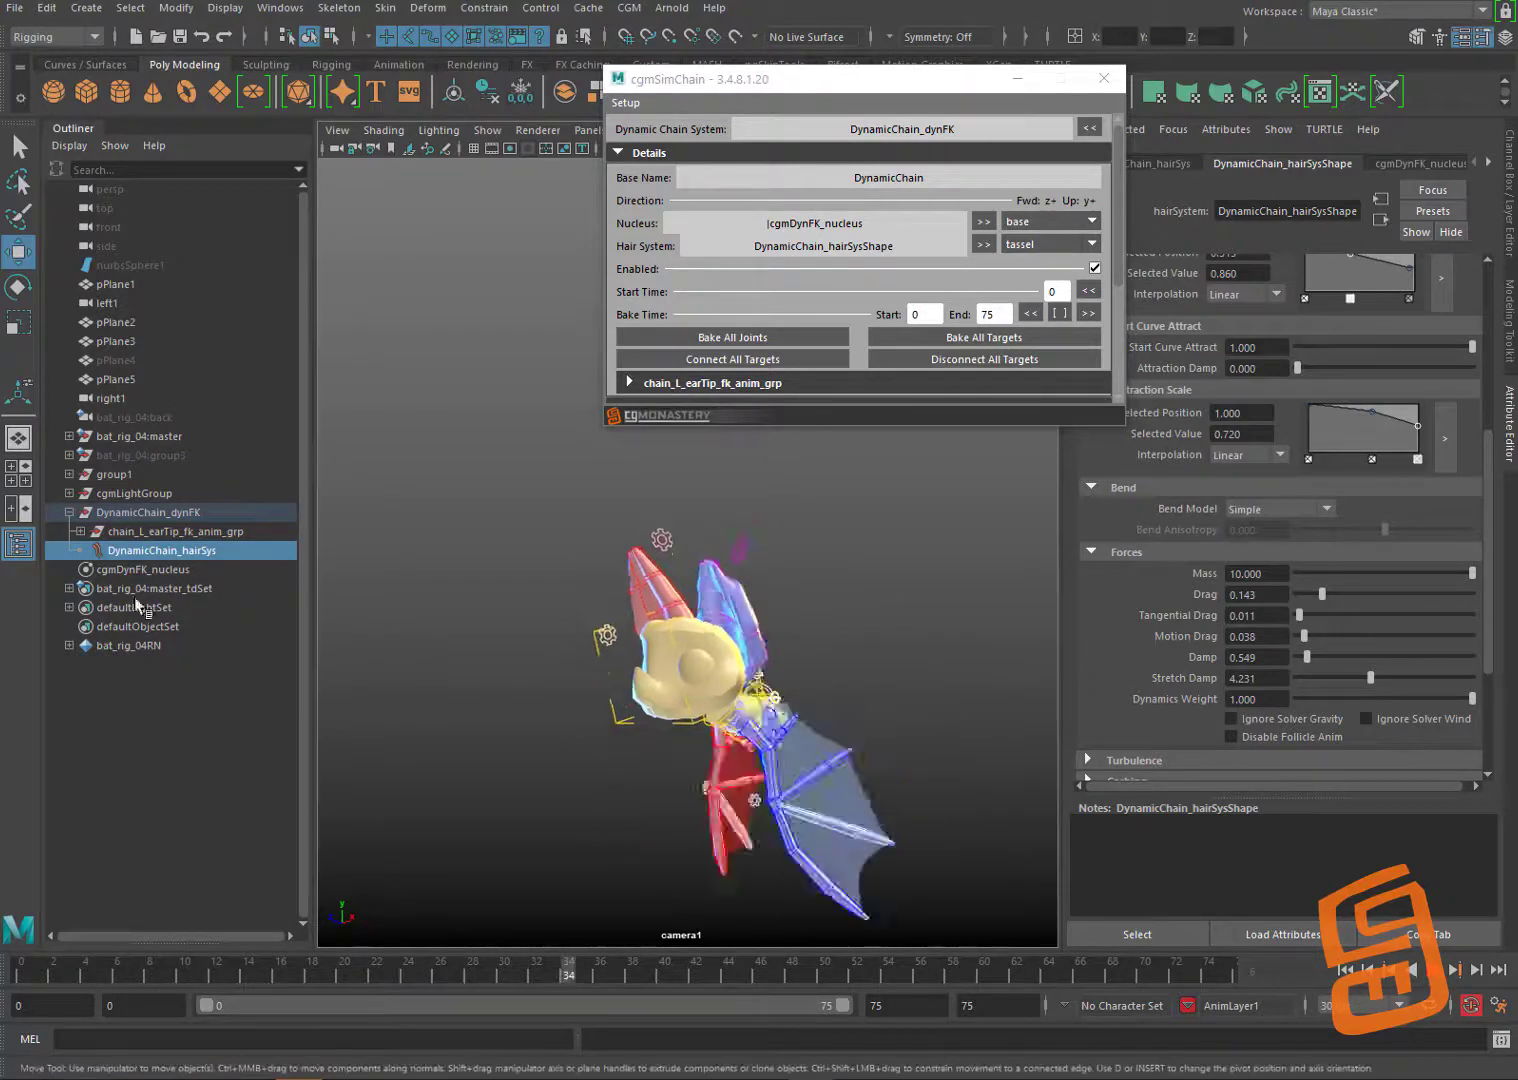
Step: Display the attributes of cgmDynFK_nucleus and set its Wind Direction to 0, 0, -1 while the animation plays
click(156, 572)
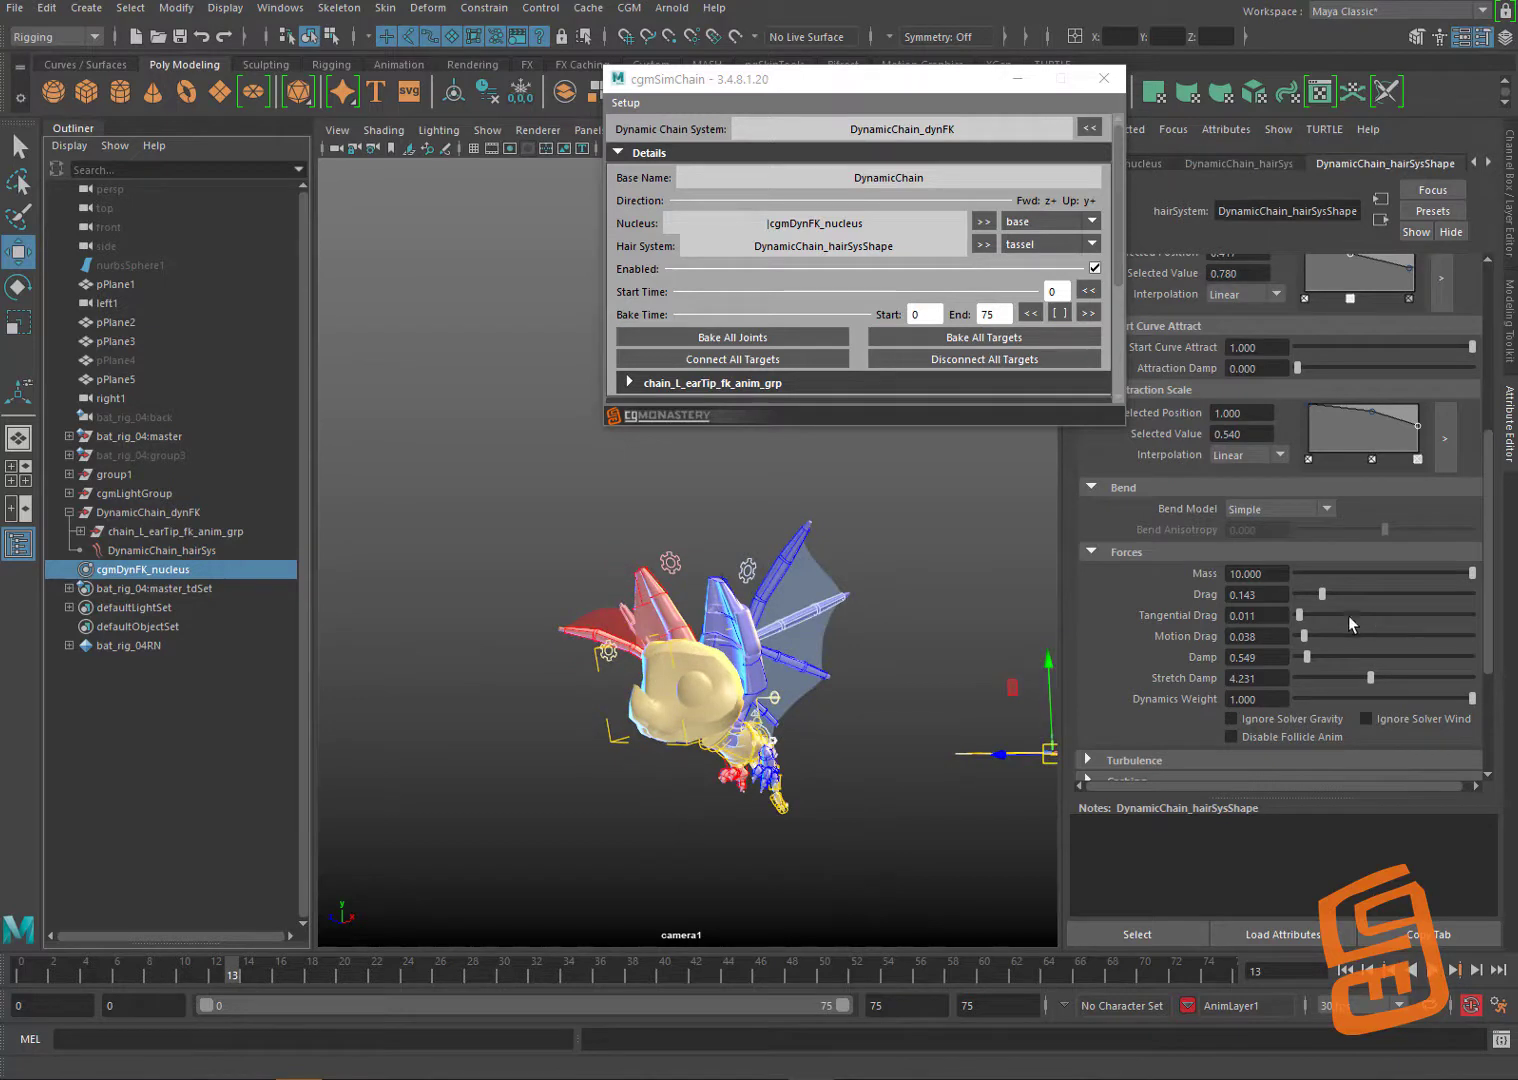
click(160, 551)
click(169, 570)
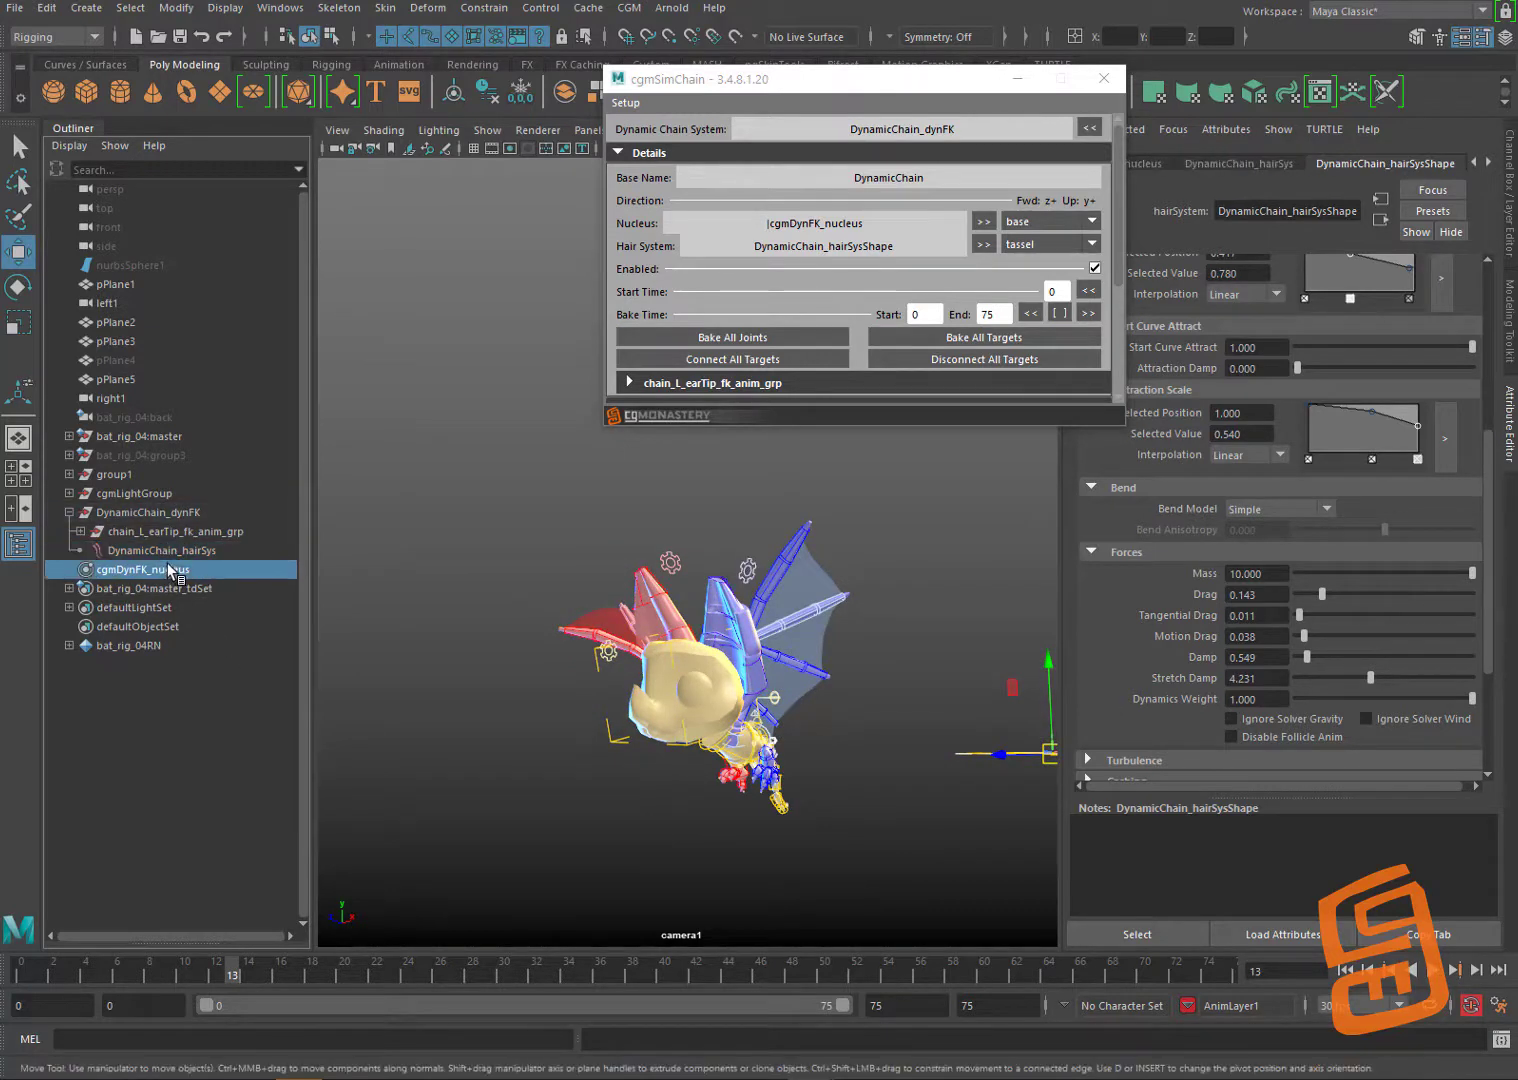
scroll(1360, 360, up, 2)
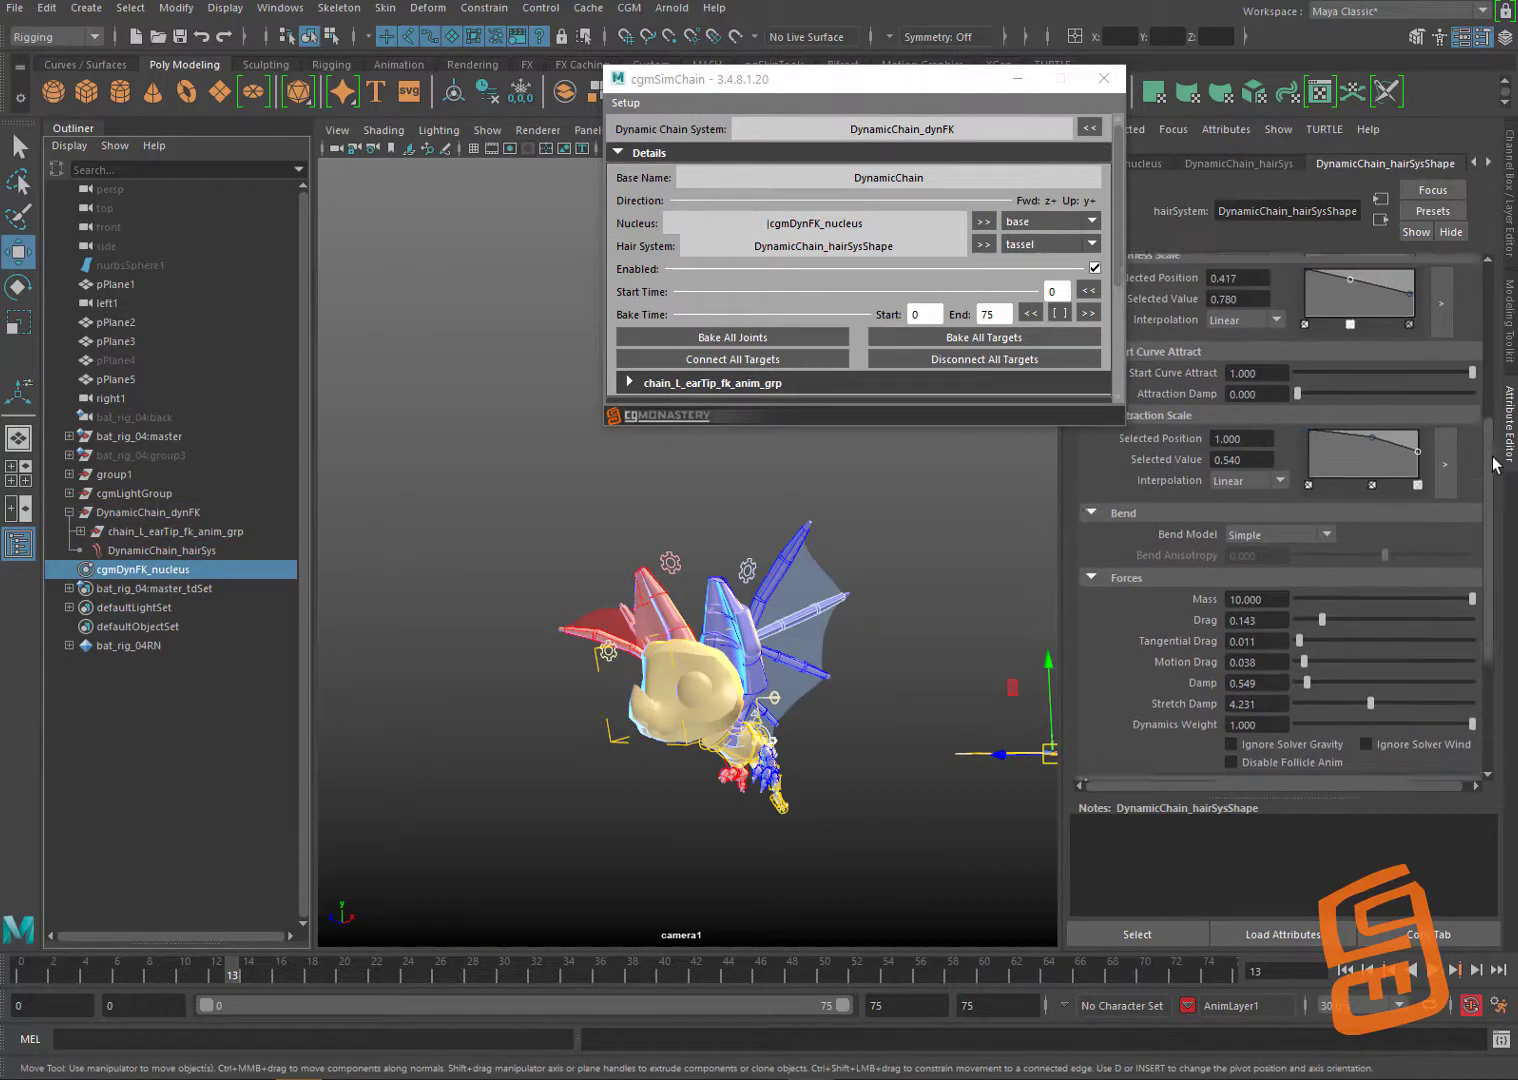
click(1151, 163)
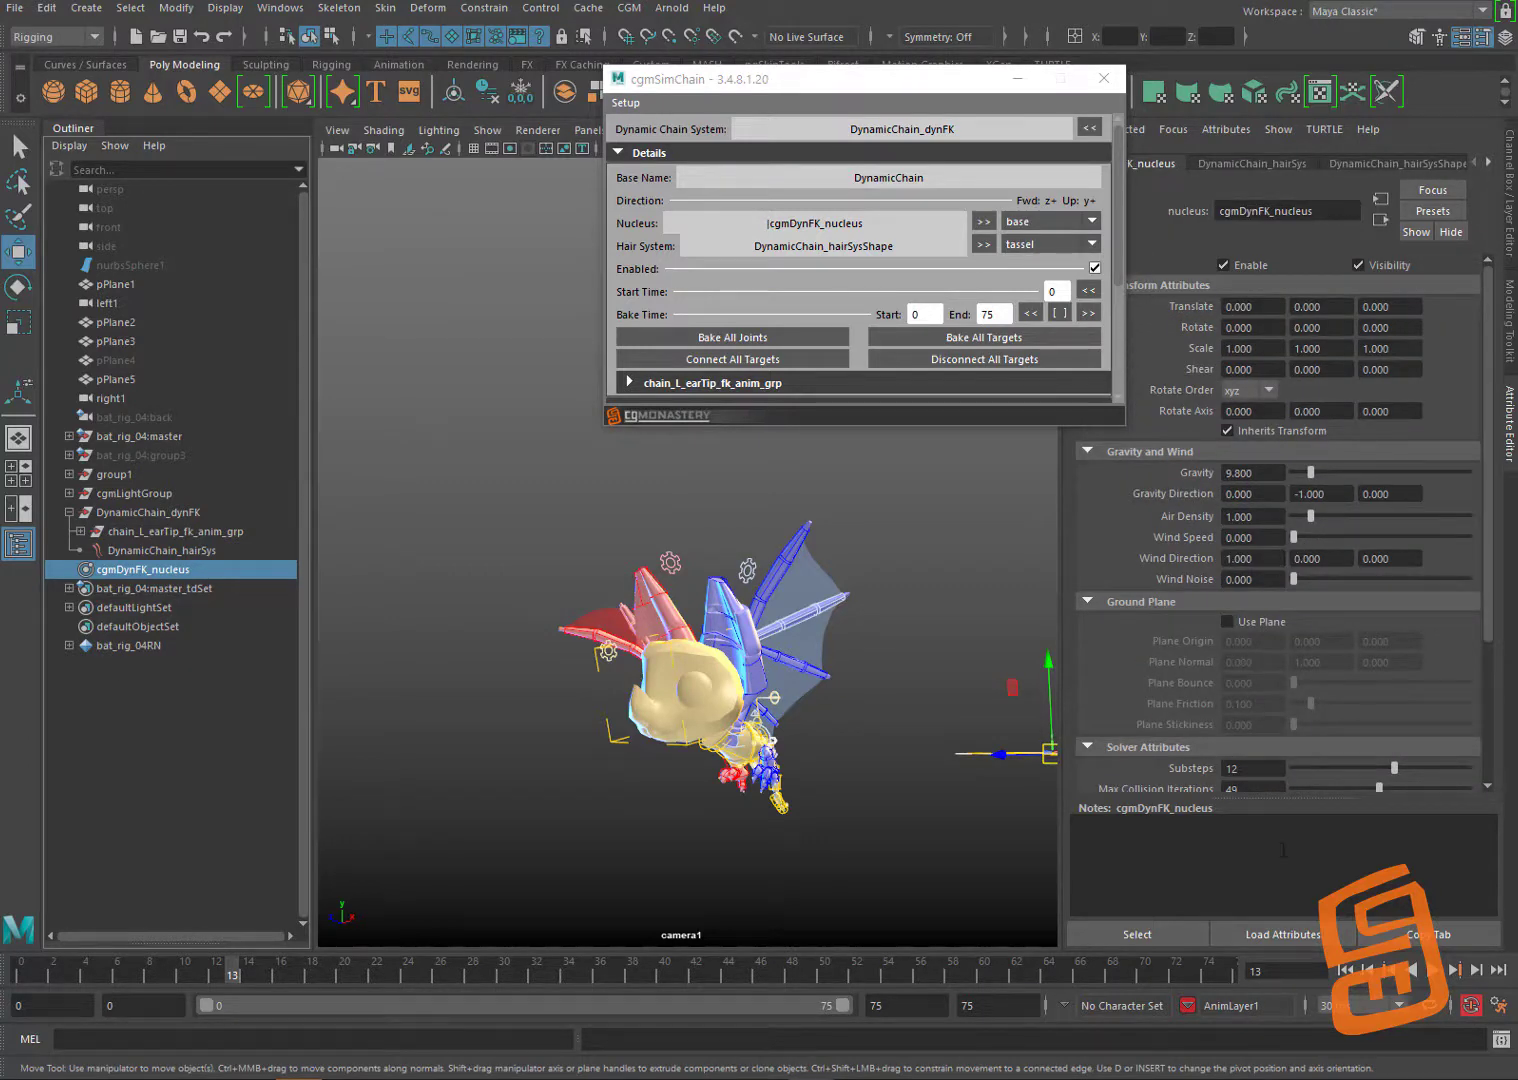
click(1453, 969)
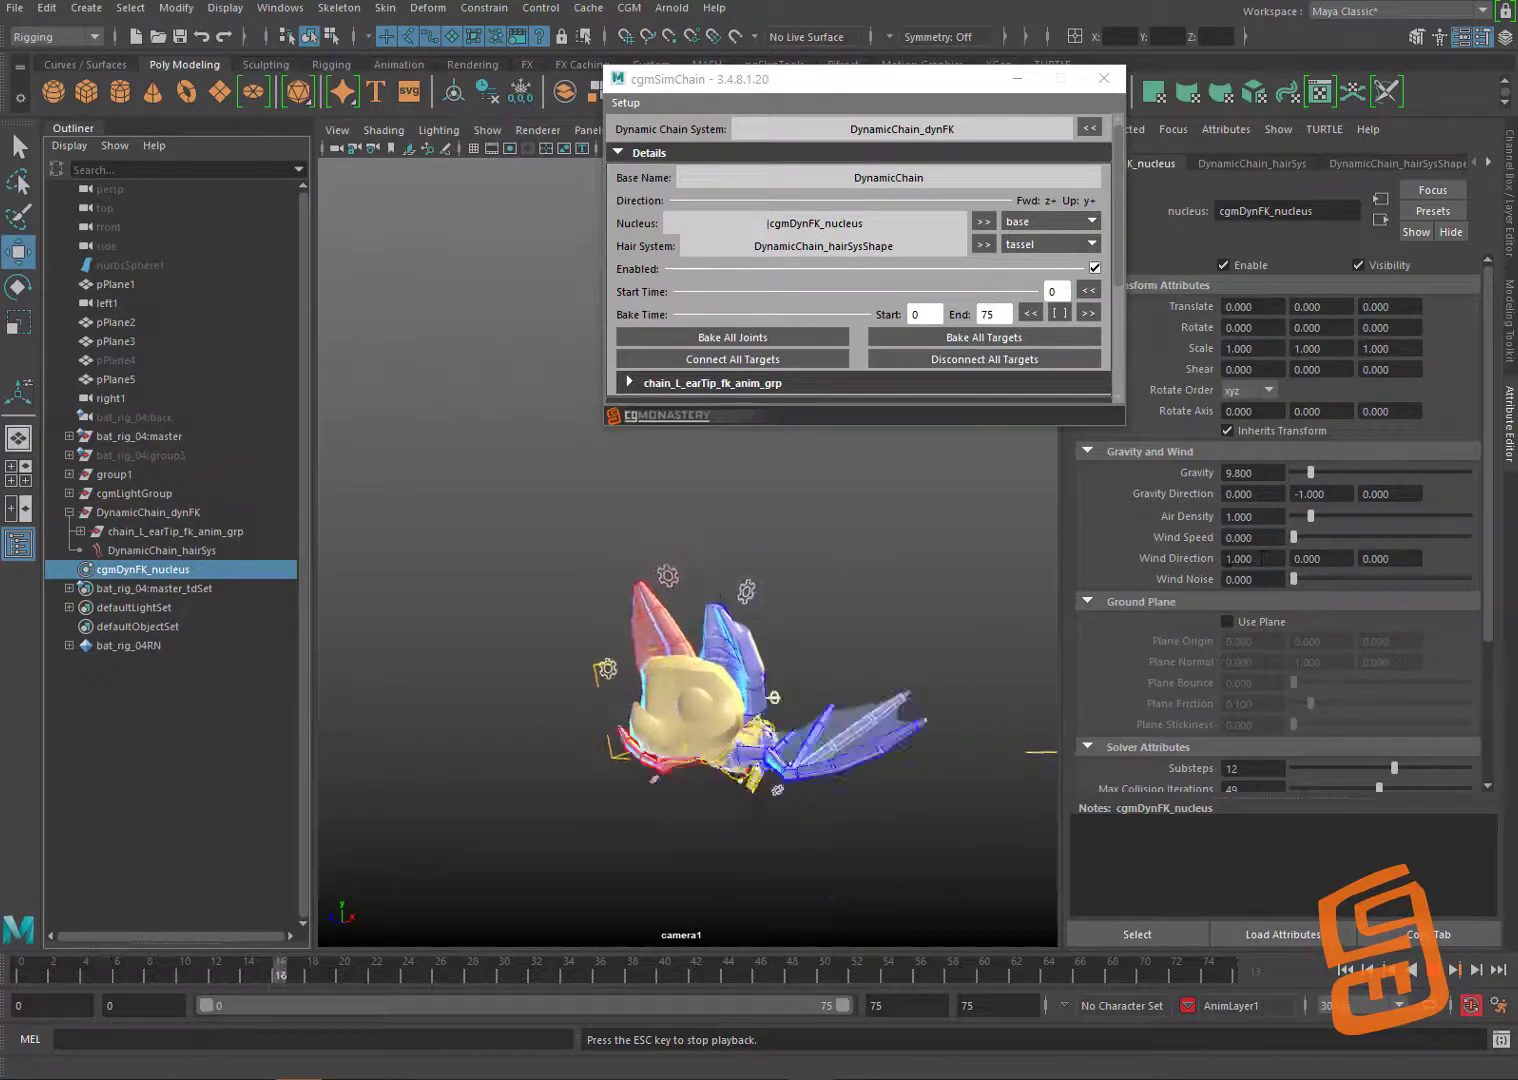
click(1253, 559)
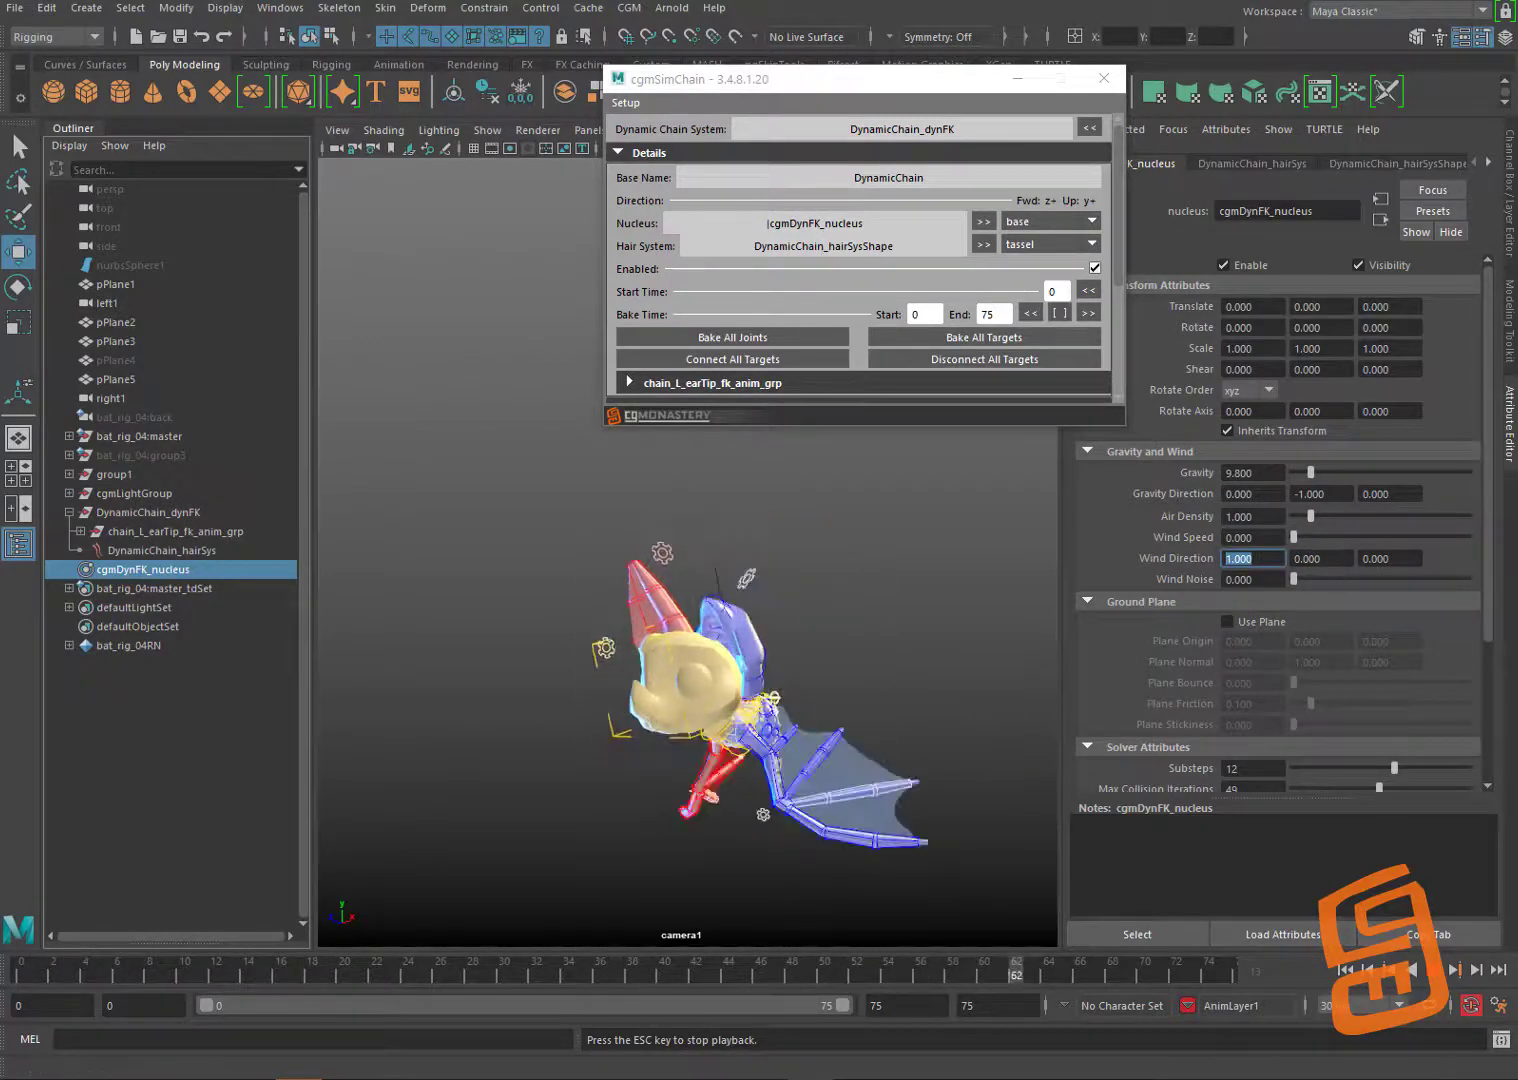
text(0)
drag(1393, 559, 1357, 563)
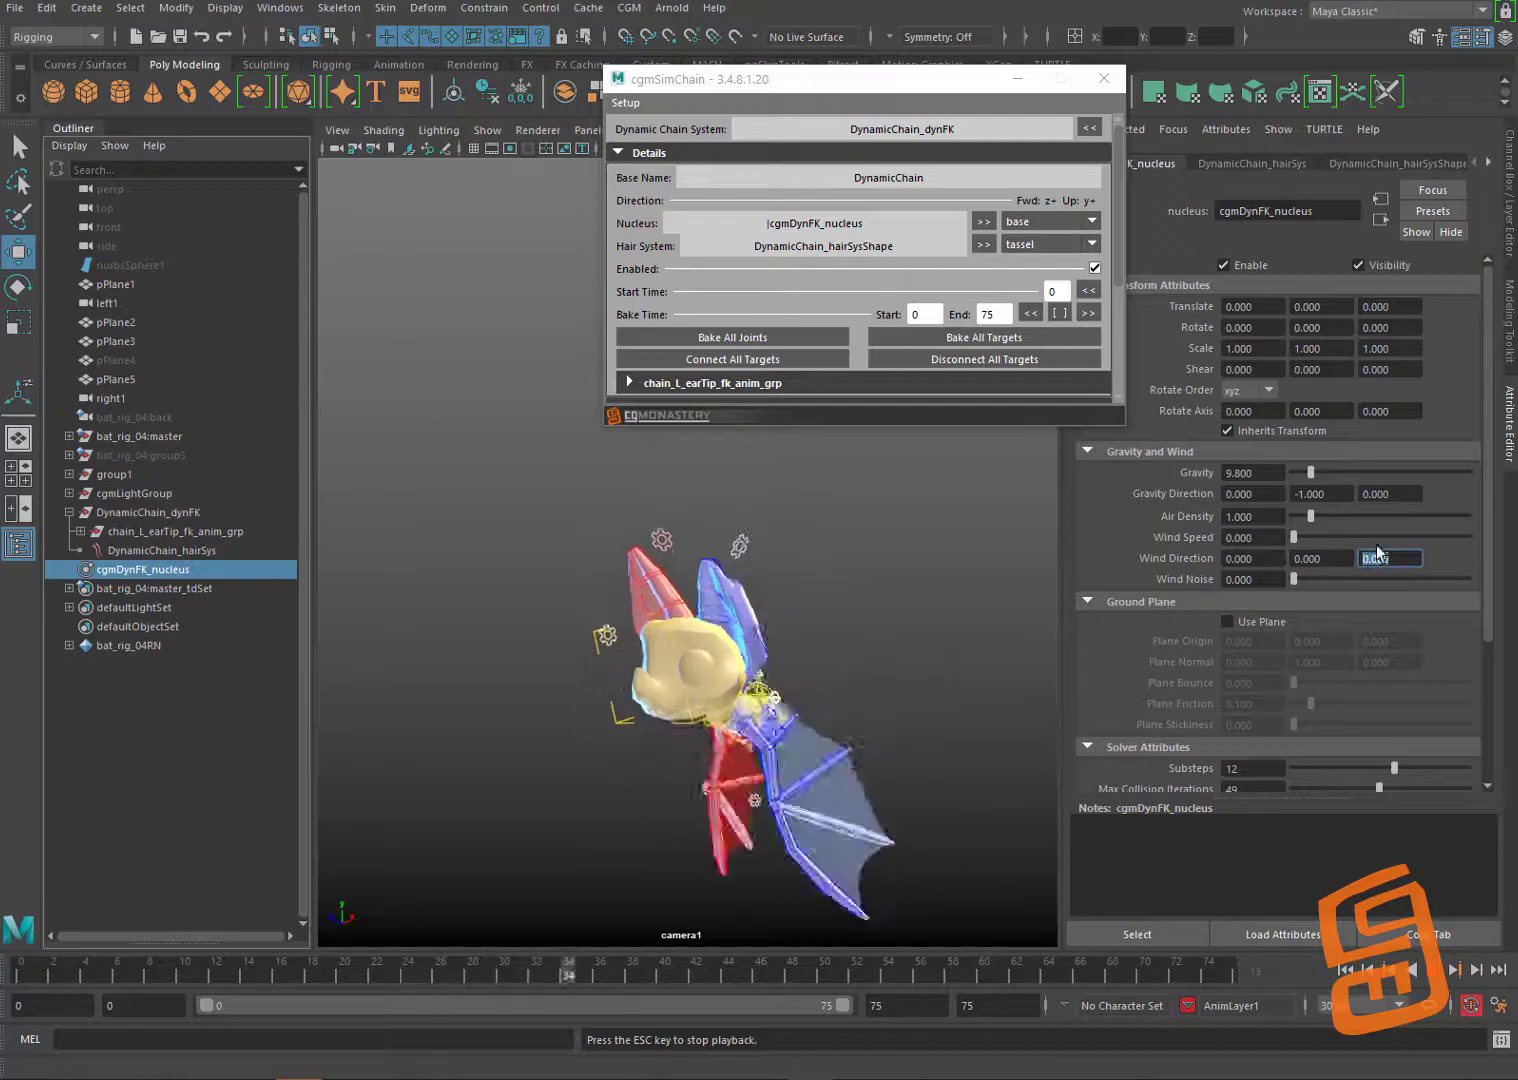
text(-1)
key(Return)
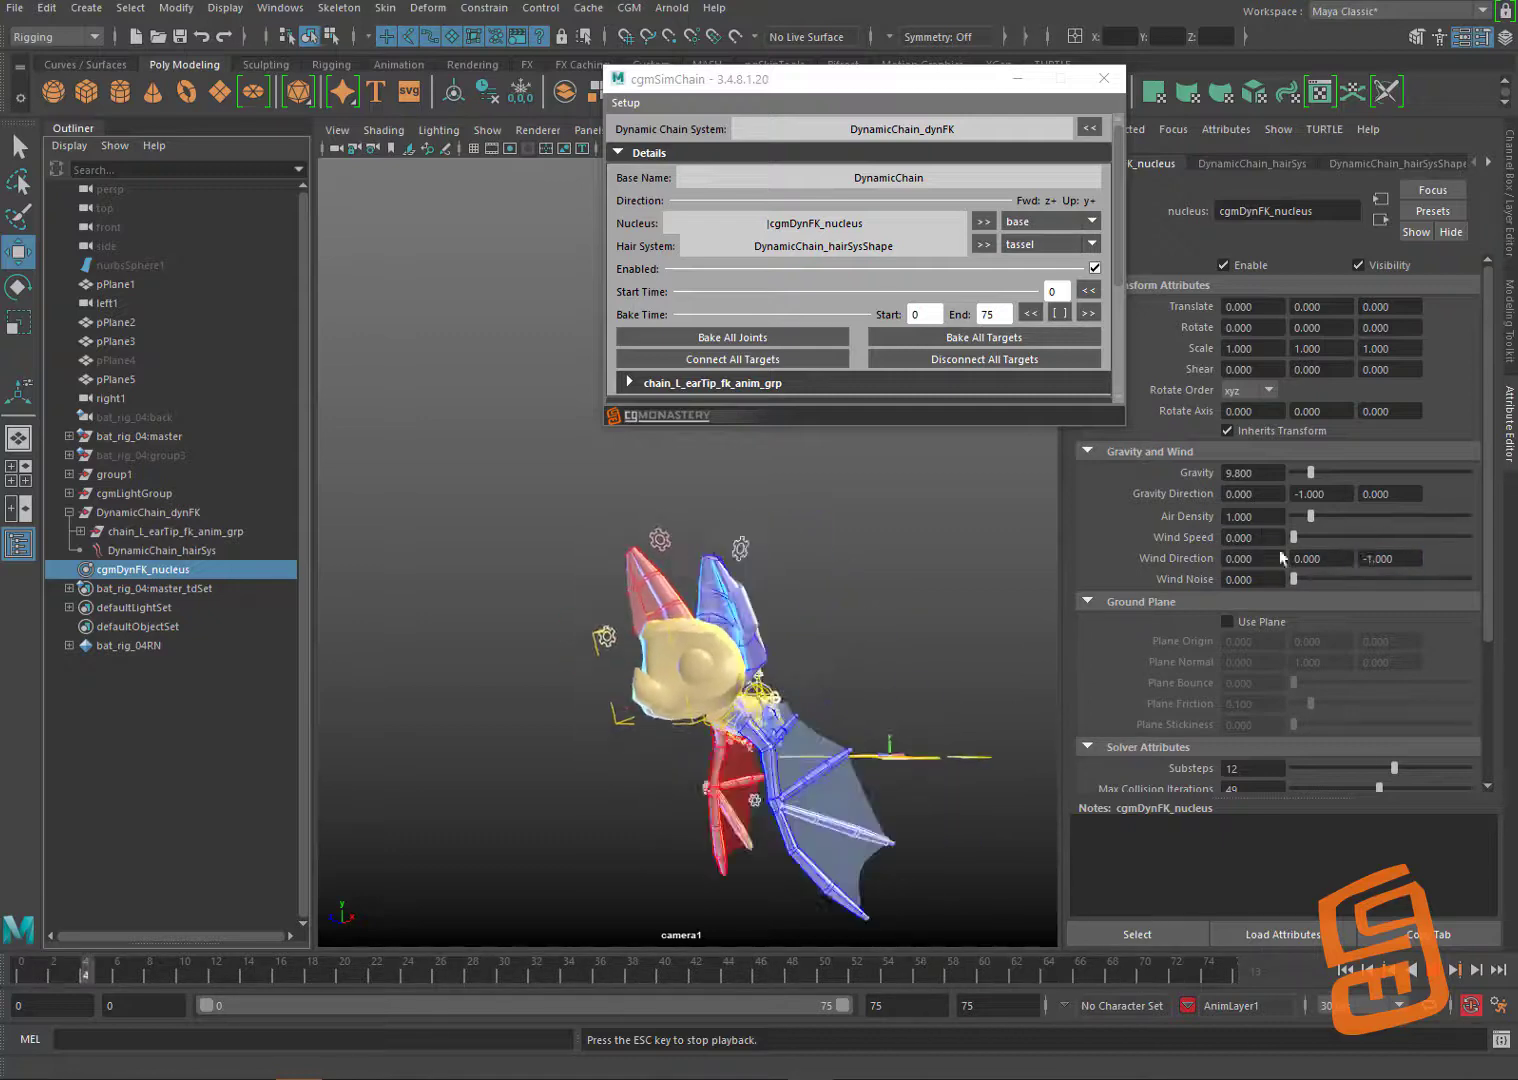
Step: Raise the nucleus's Wind Speed to about 32.143 and its Air Density to about 4.615, and check the ear's motion in playback
drag(1294, 537, 1405, 539)
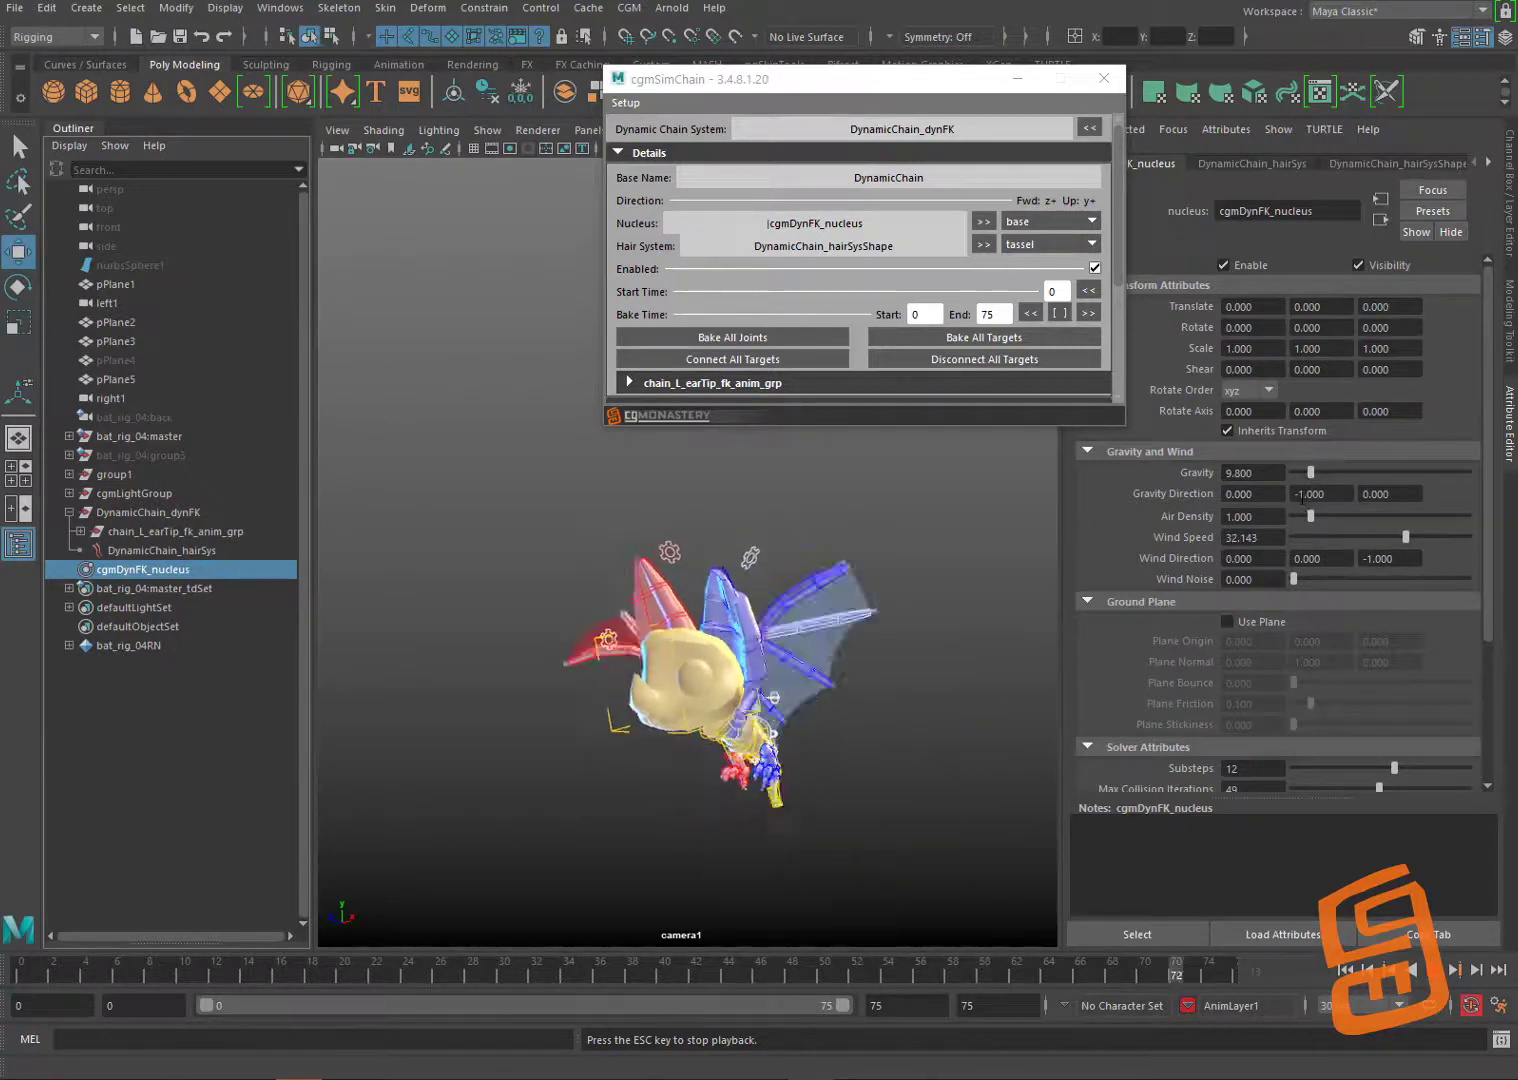
drag(1311, 516, 1374, 516)
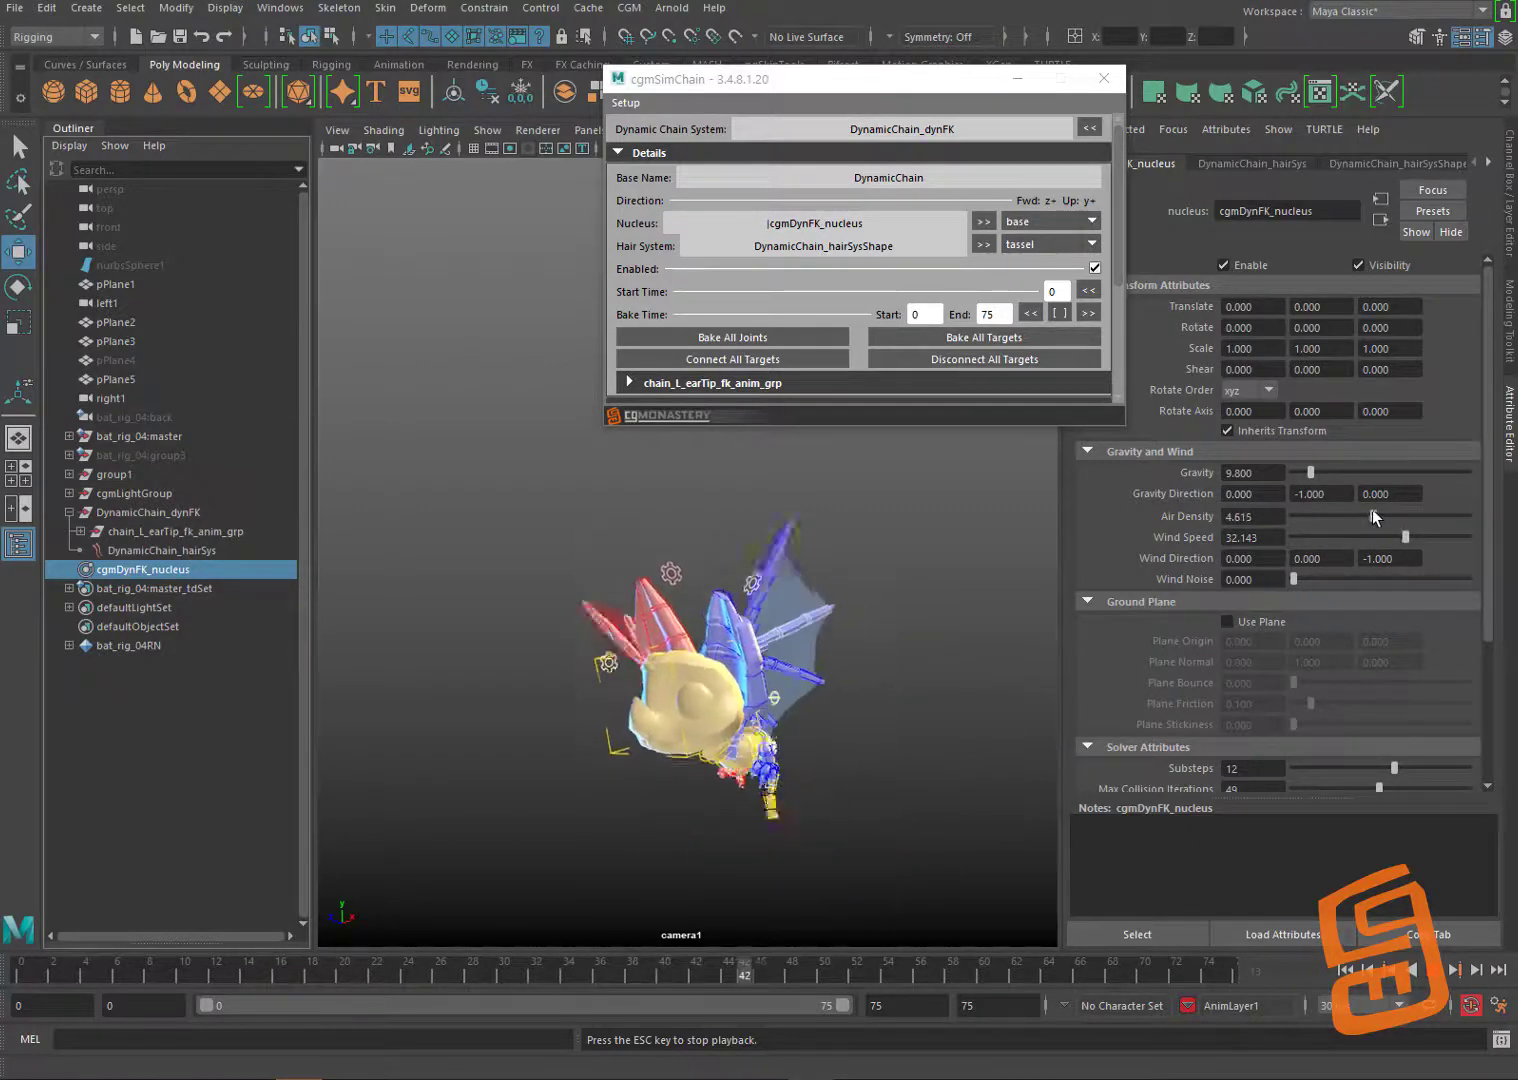
alt+drag(896, 633, 910, 628)
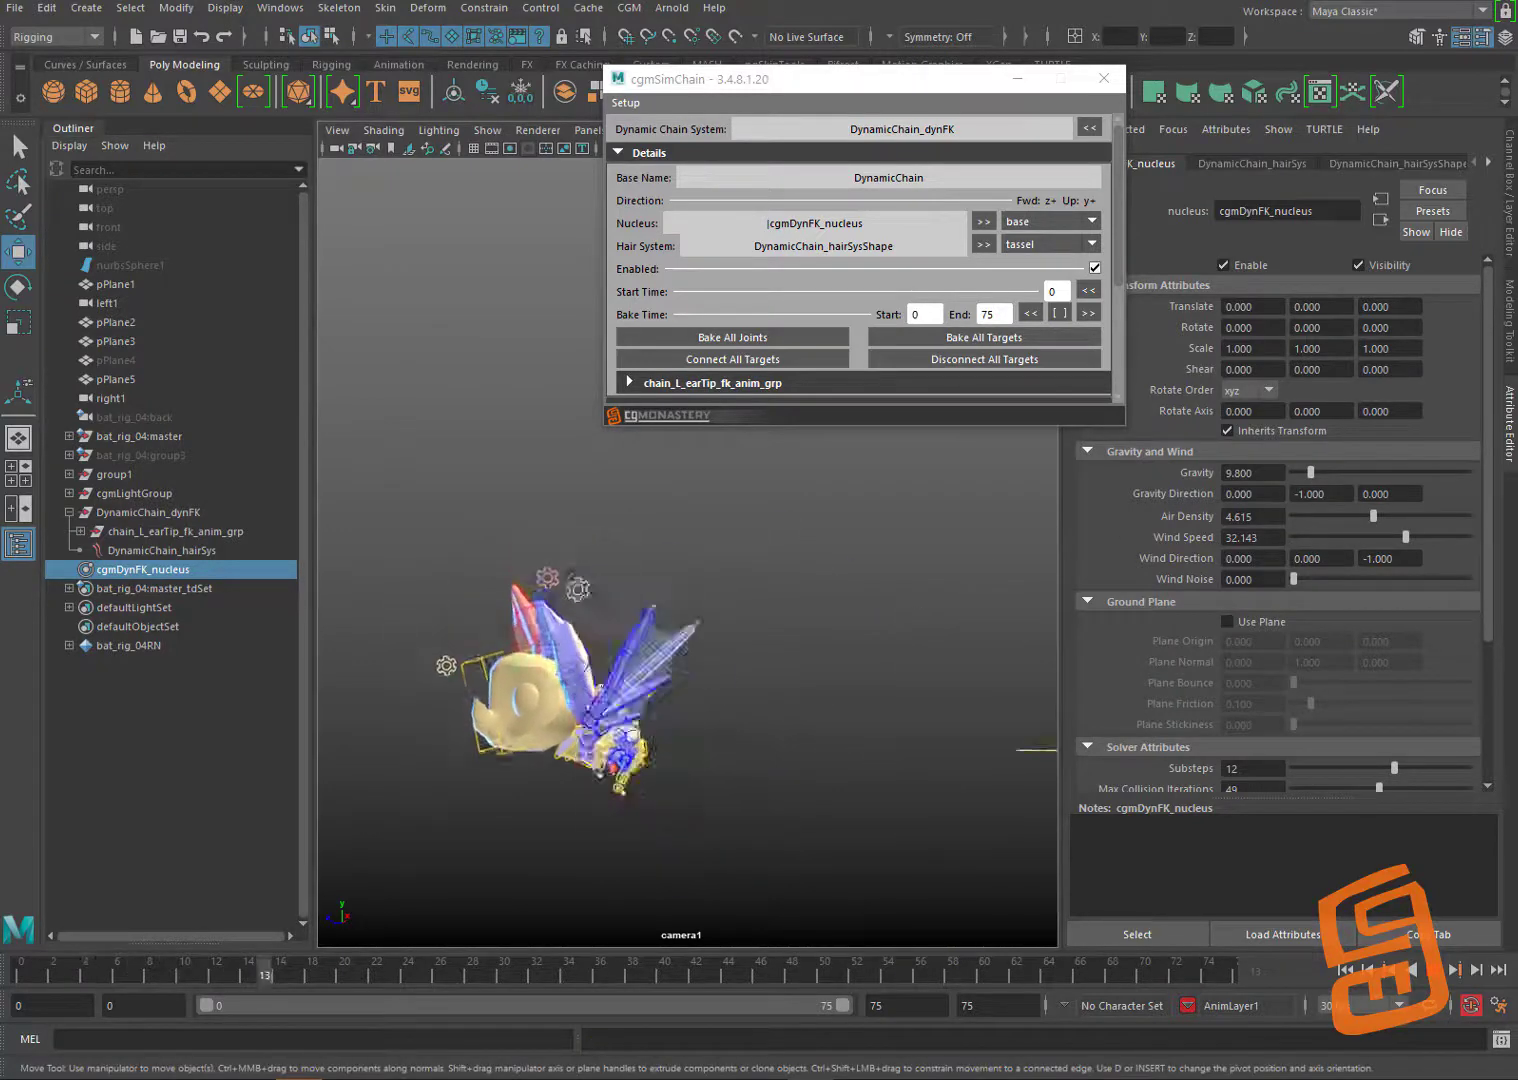
Step: Set the nucleus's Air Density to about 2.088 and Wind Speed to about 39.286, and check the ear's motion in playback from several angles
drag(1374, 516, 1338, 515)
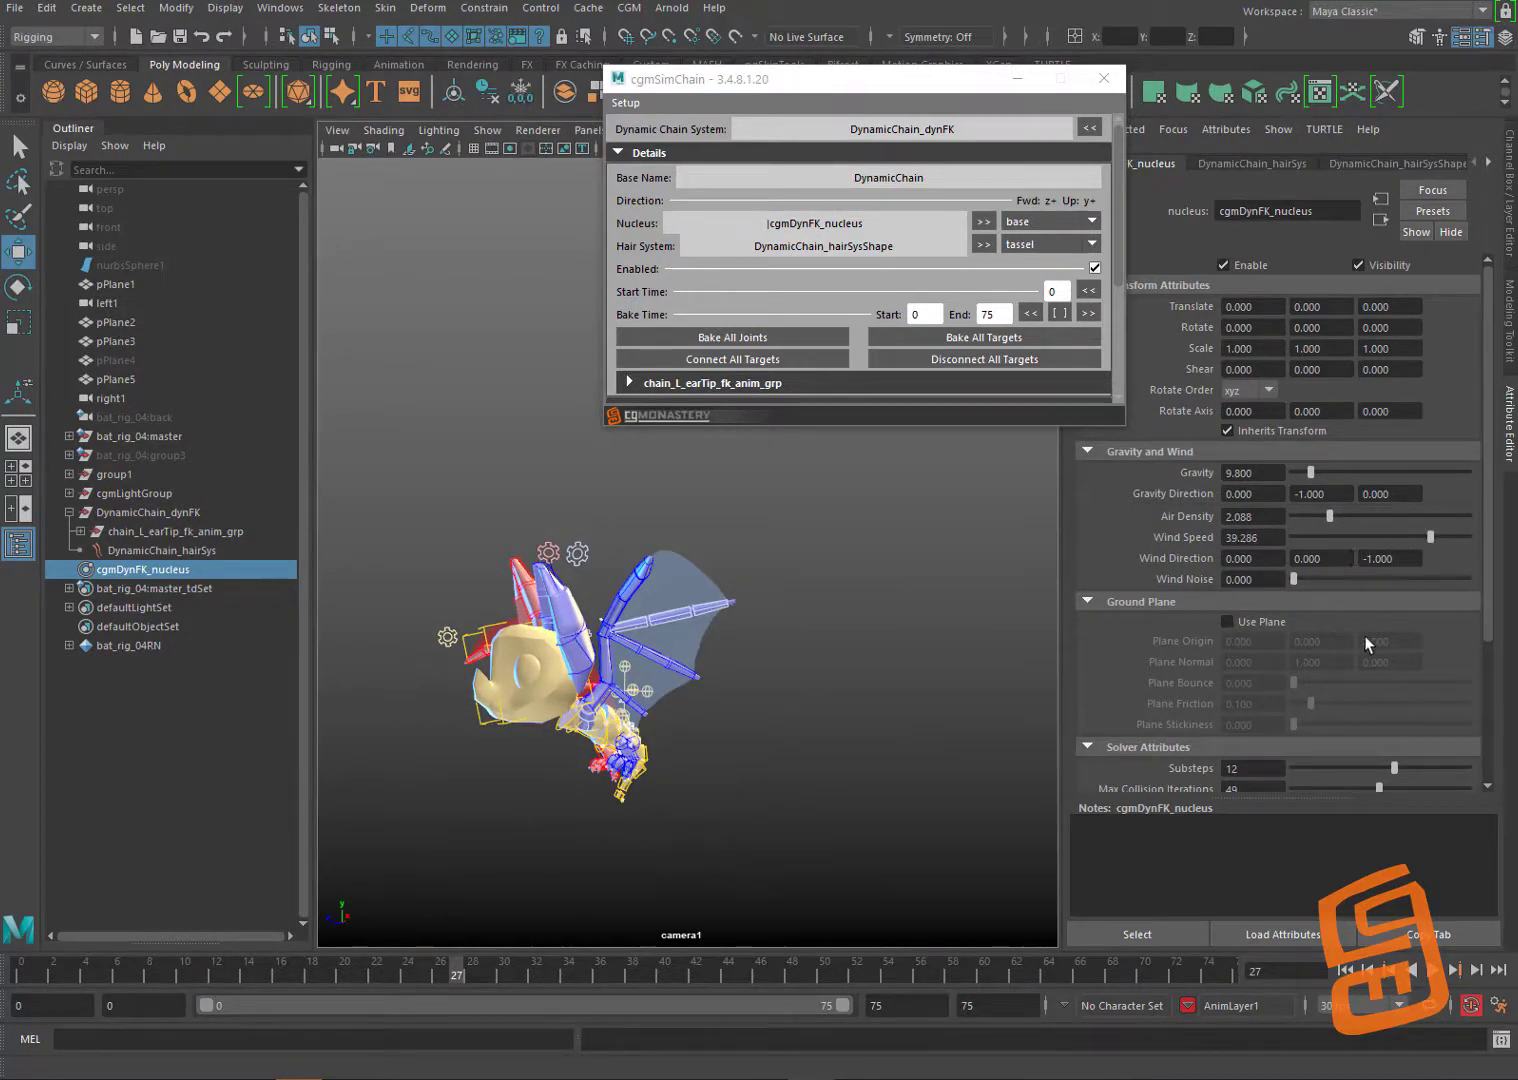
mouse_move(1489, 581)
mouse_down()
mouse_move(1489, 650)
mouse_move(1482, 618)
mouse_up()
alt+middle_drag(756, 594, 856, 636)
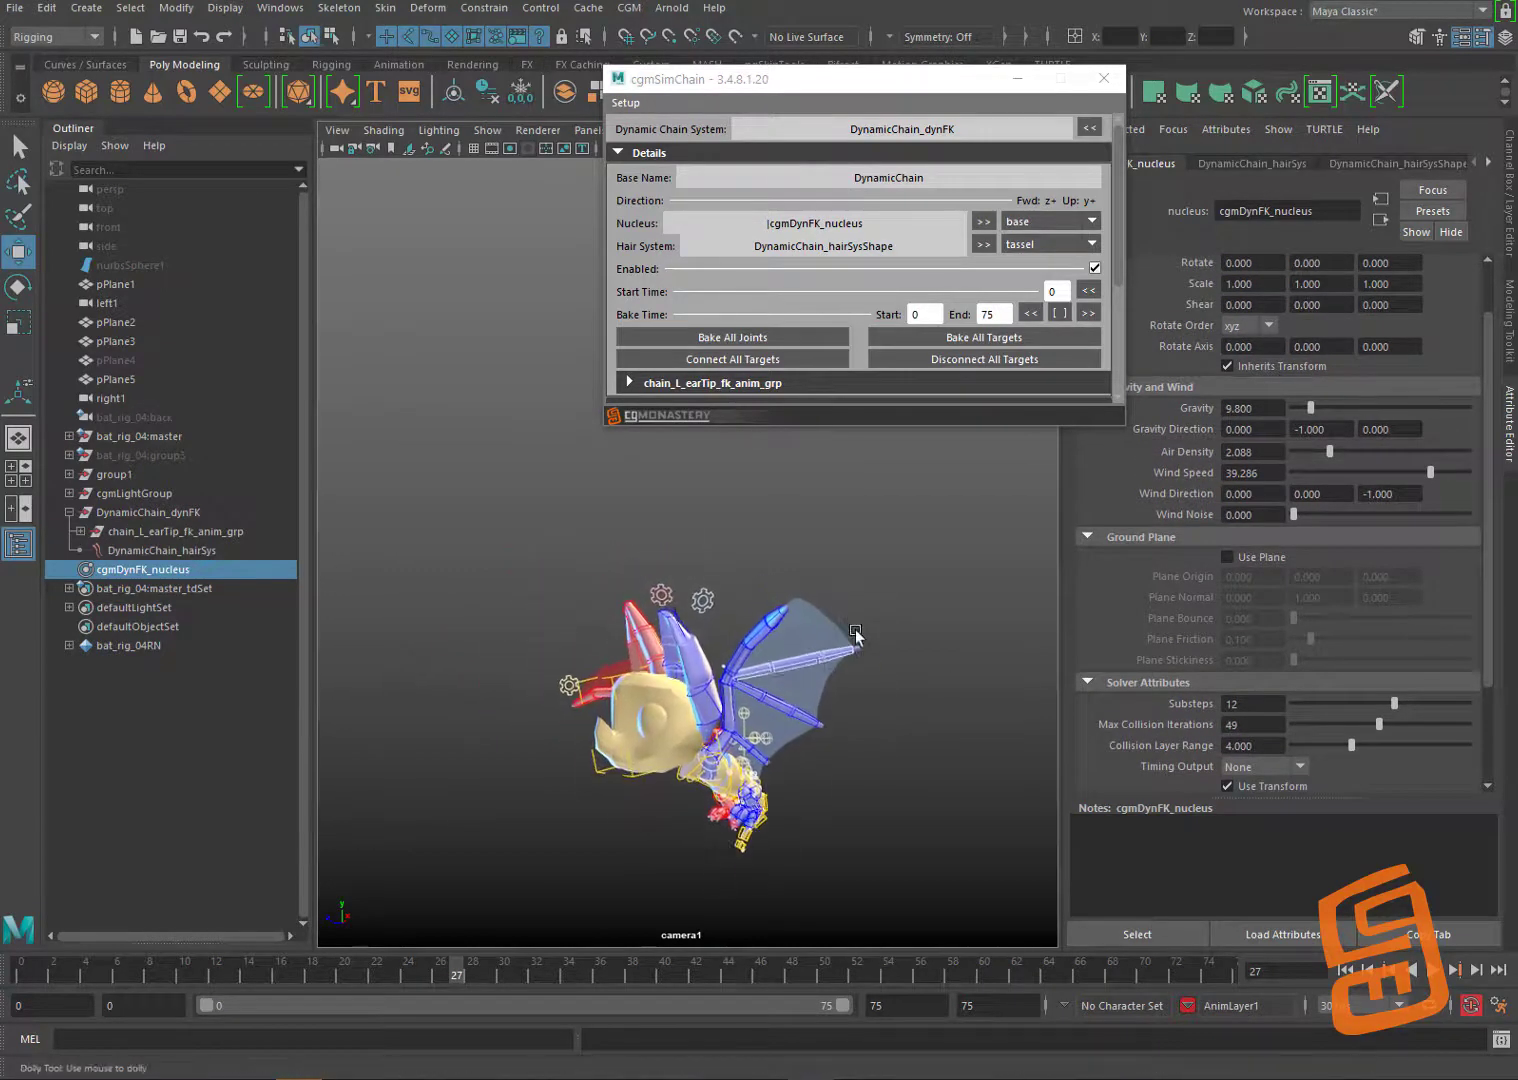
click(1451, 973)
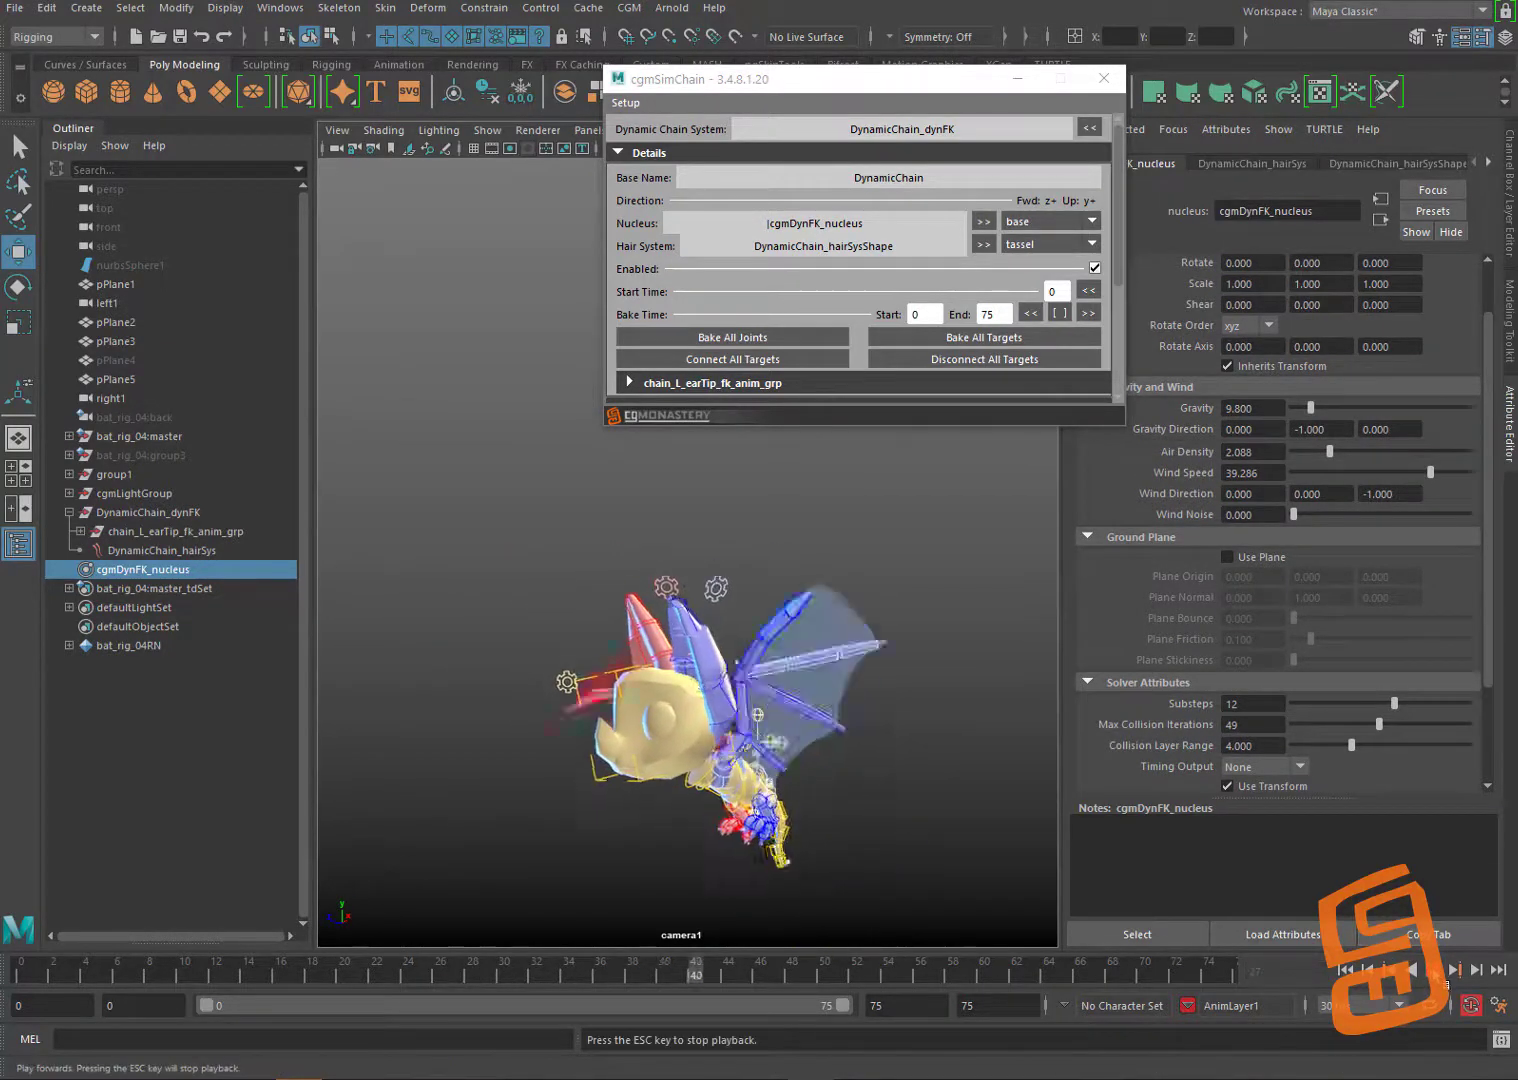
alt+drag(876, 634, 901, 603)
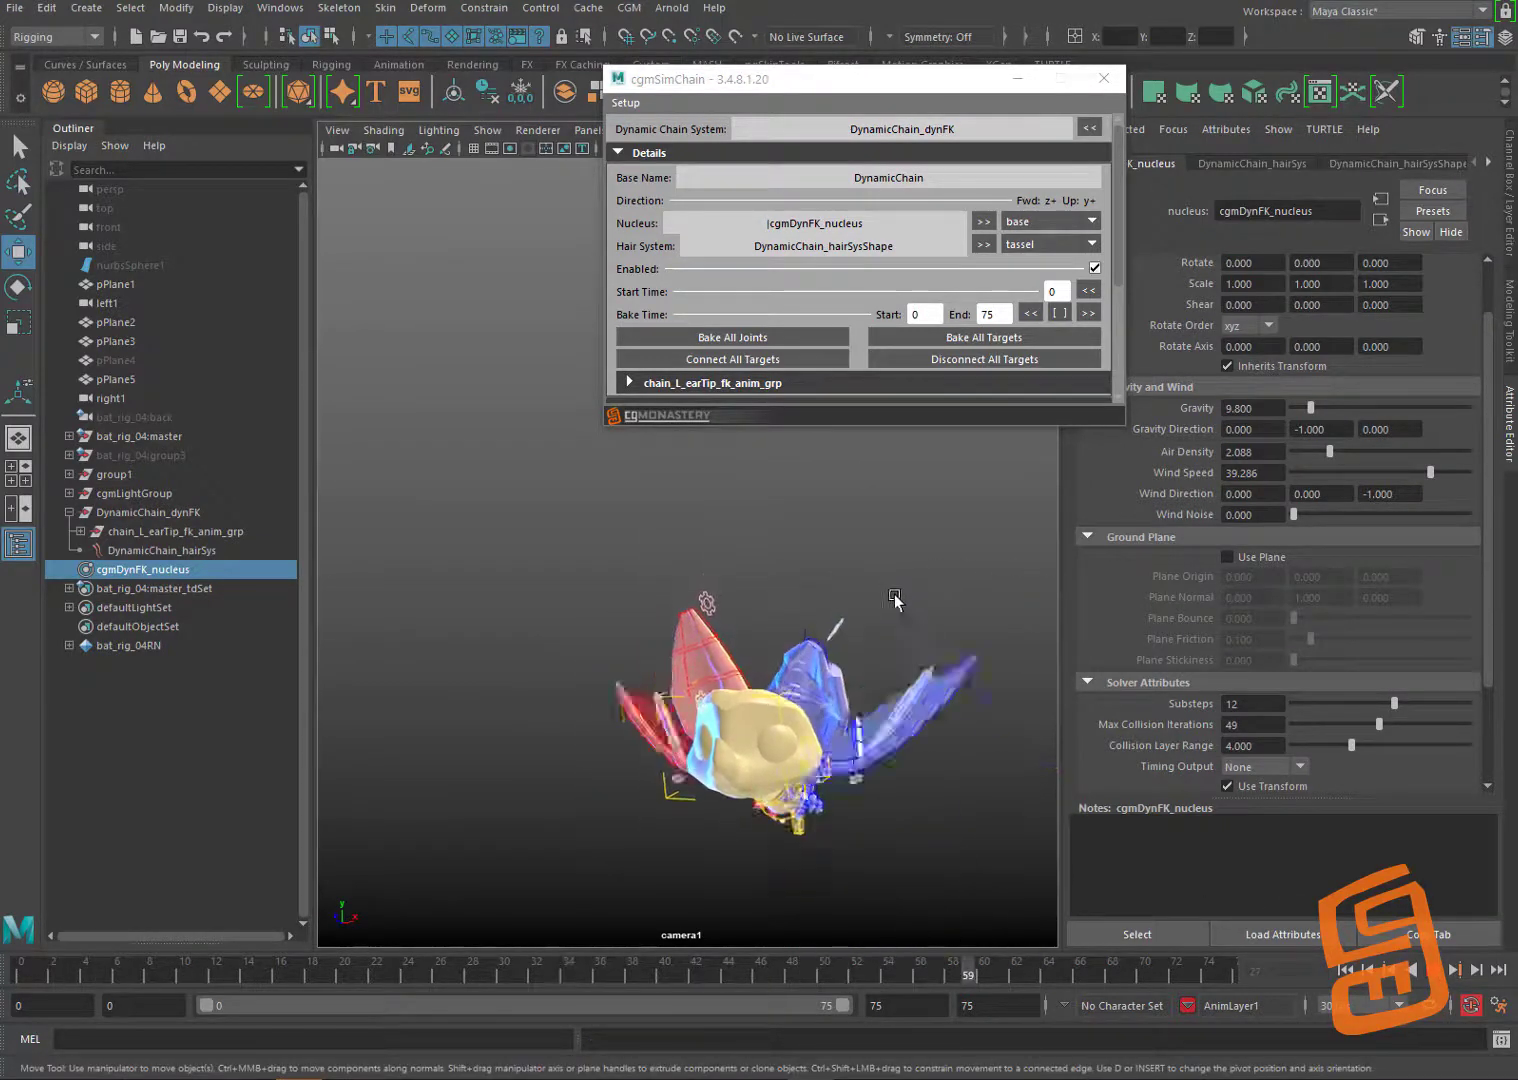
alt+drag(895, 600, 876, 585)
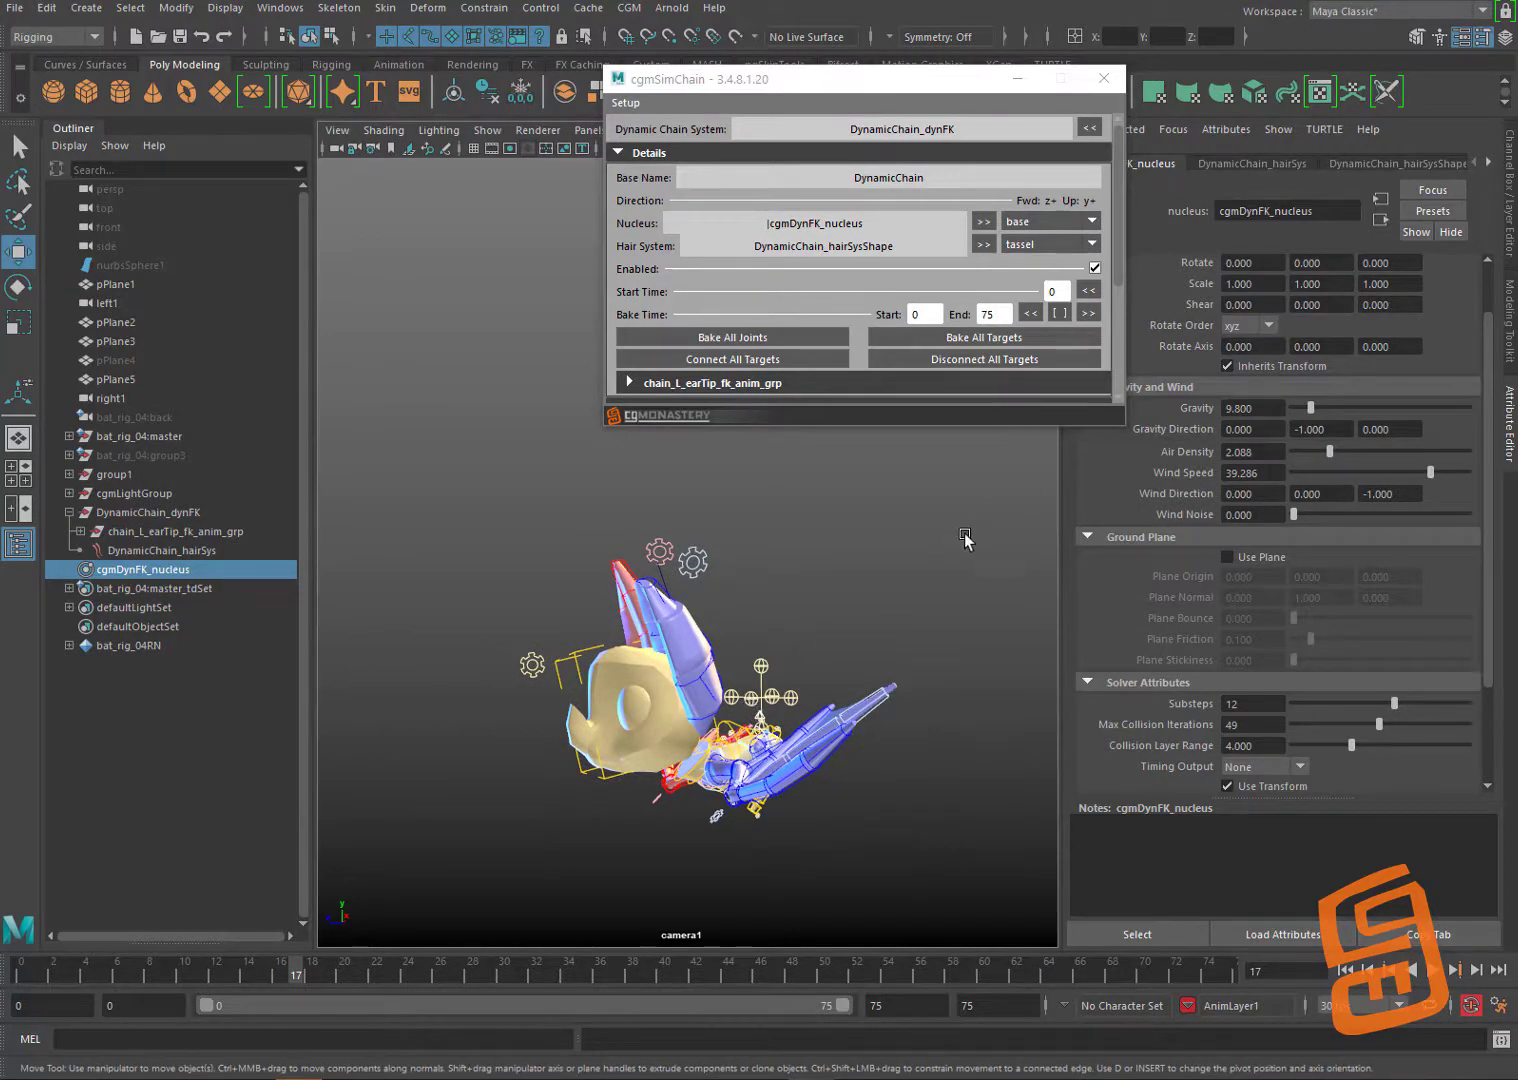
key(alt+v)
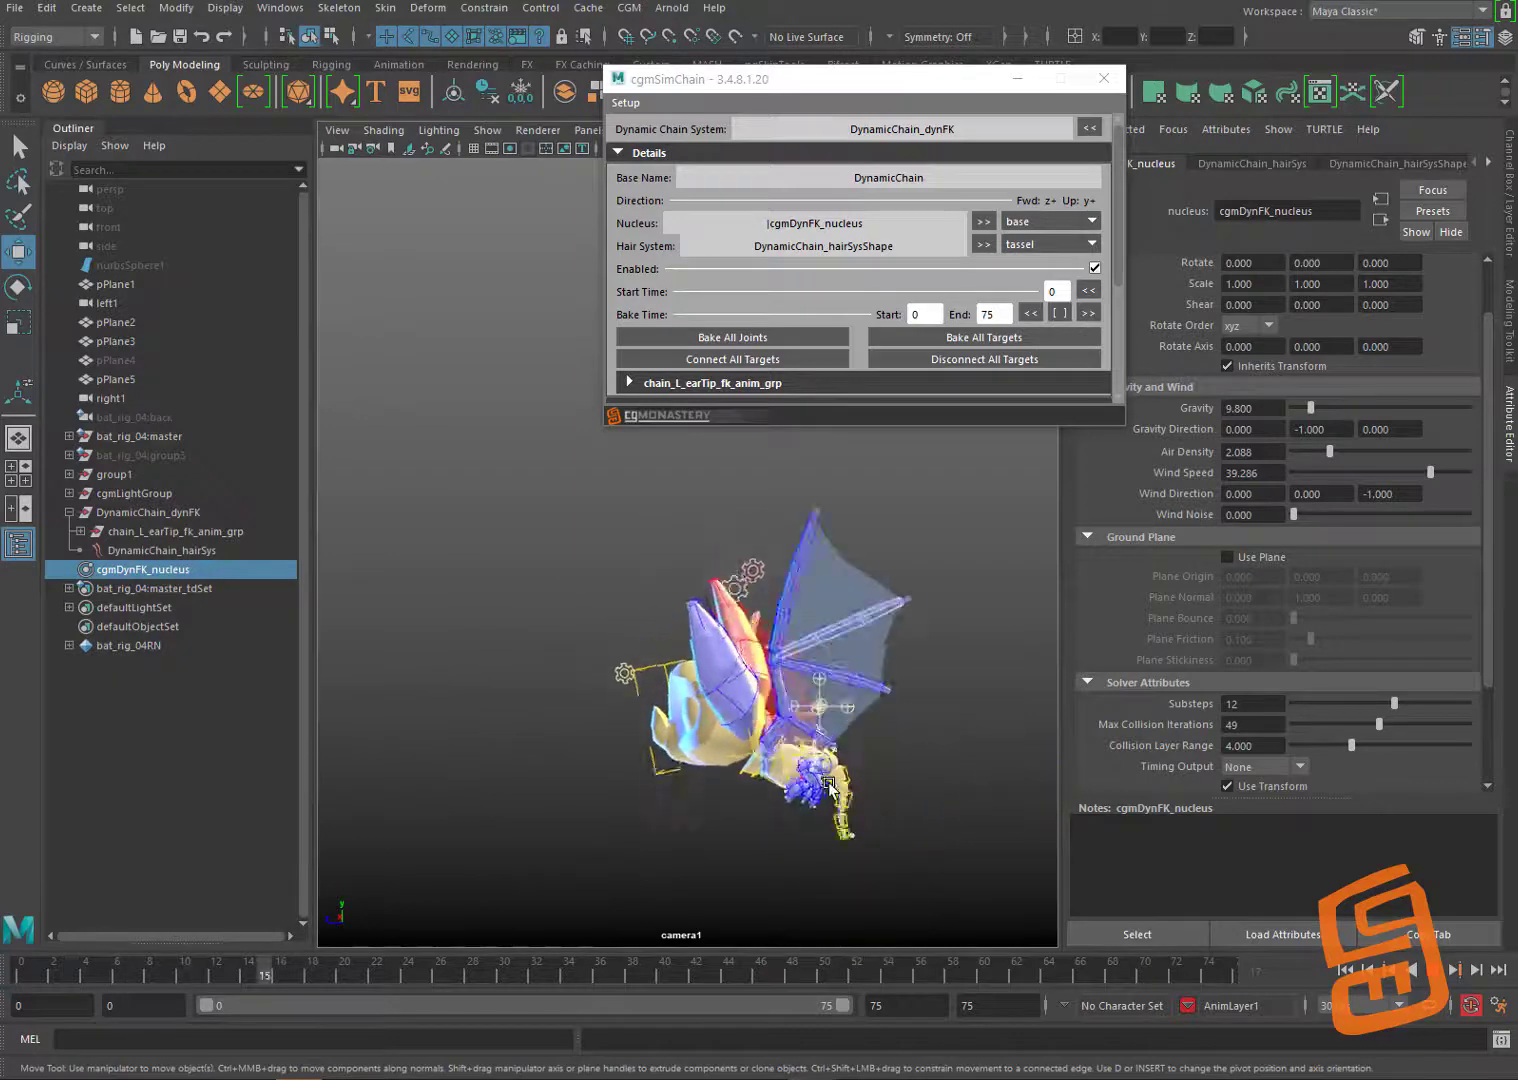
click(1453, 970)
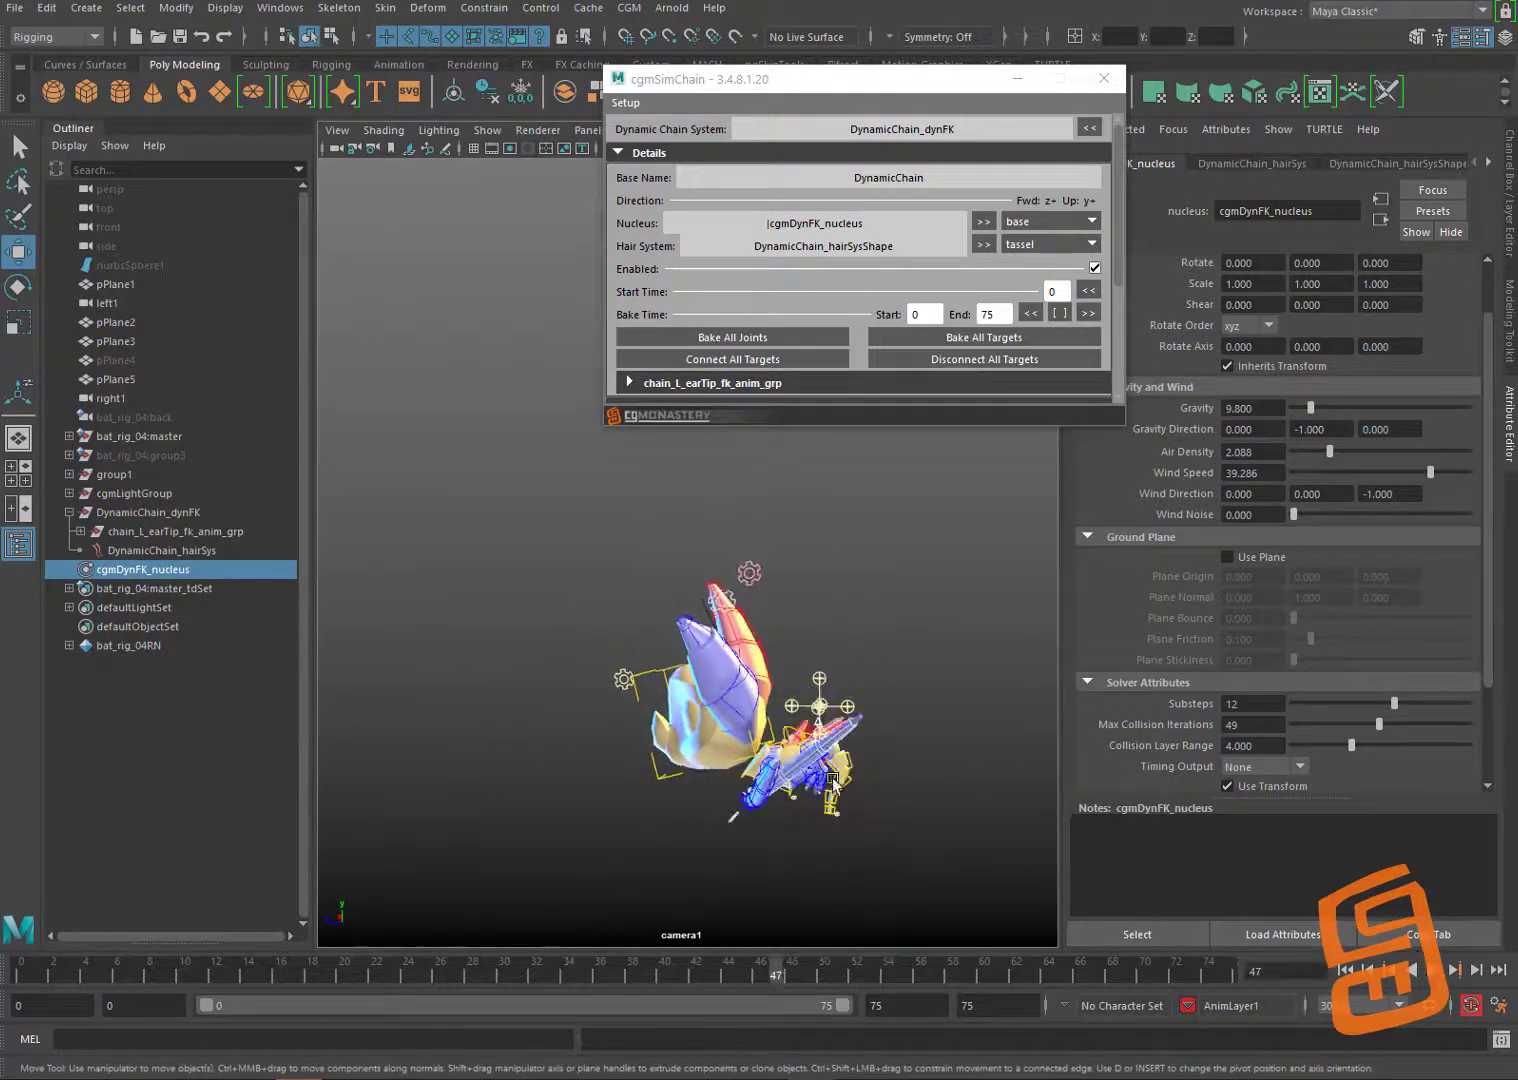
alt+drag(884, 663, 888, 620)
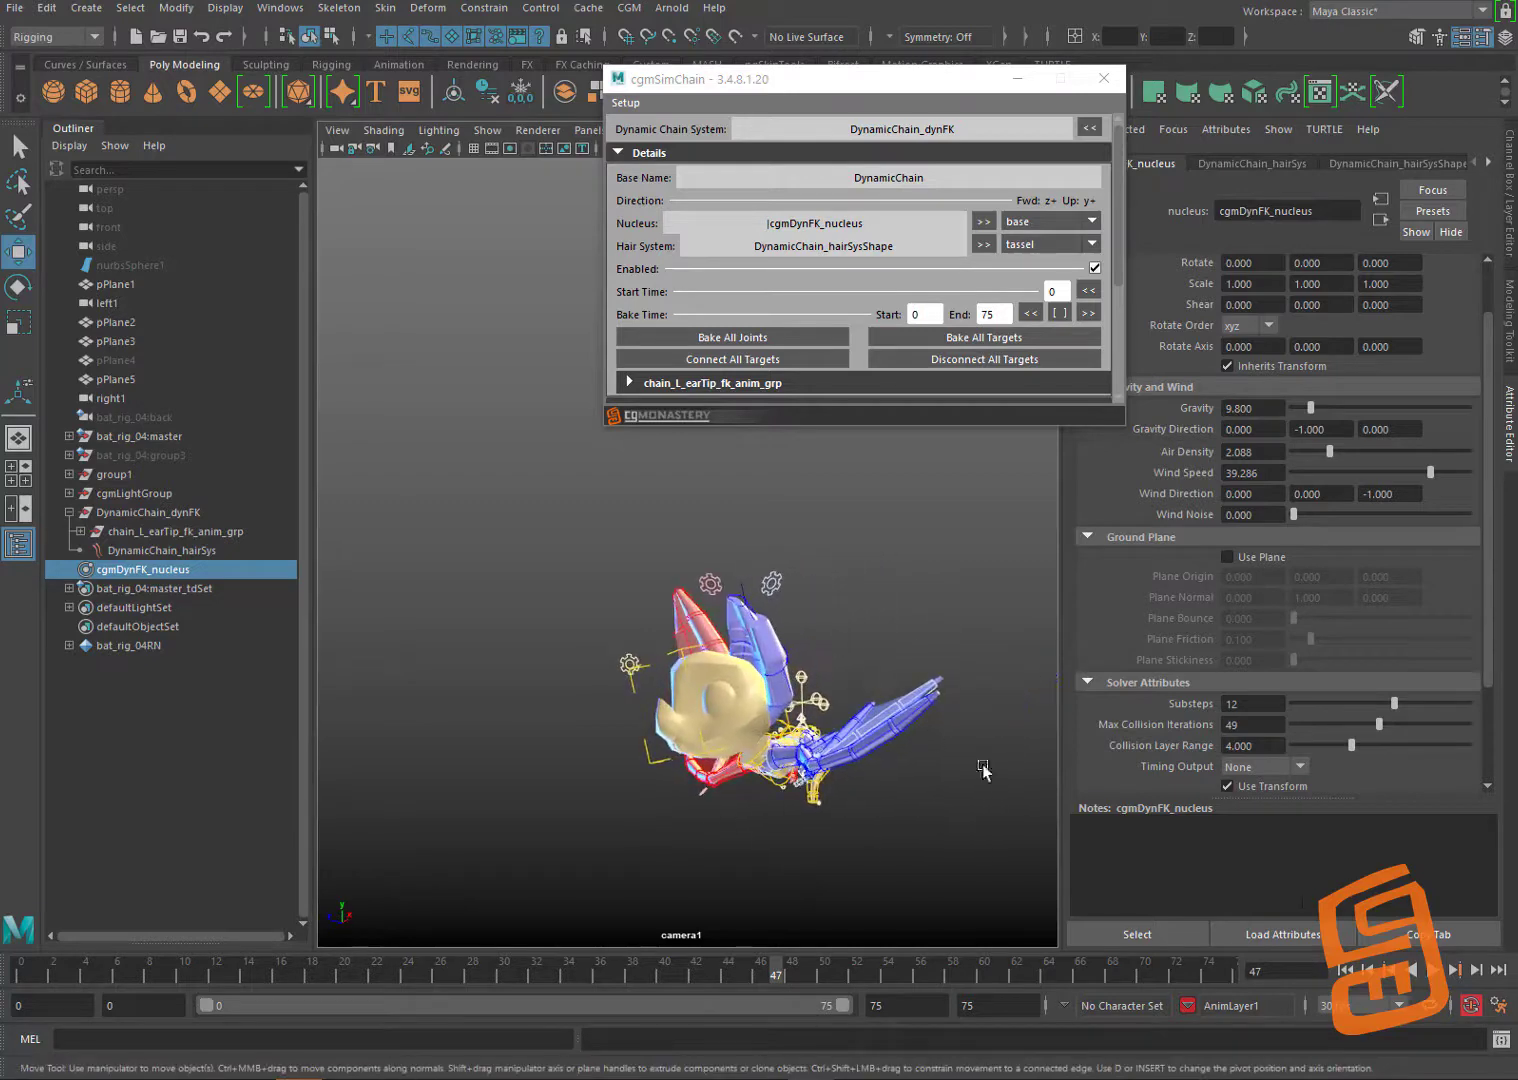
click(1432, 971)
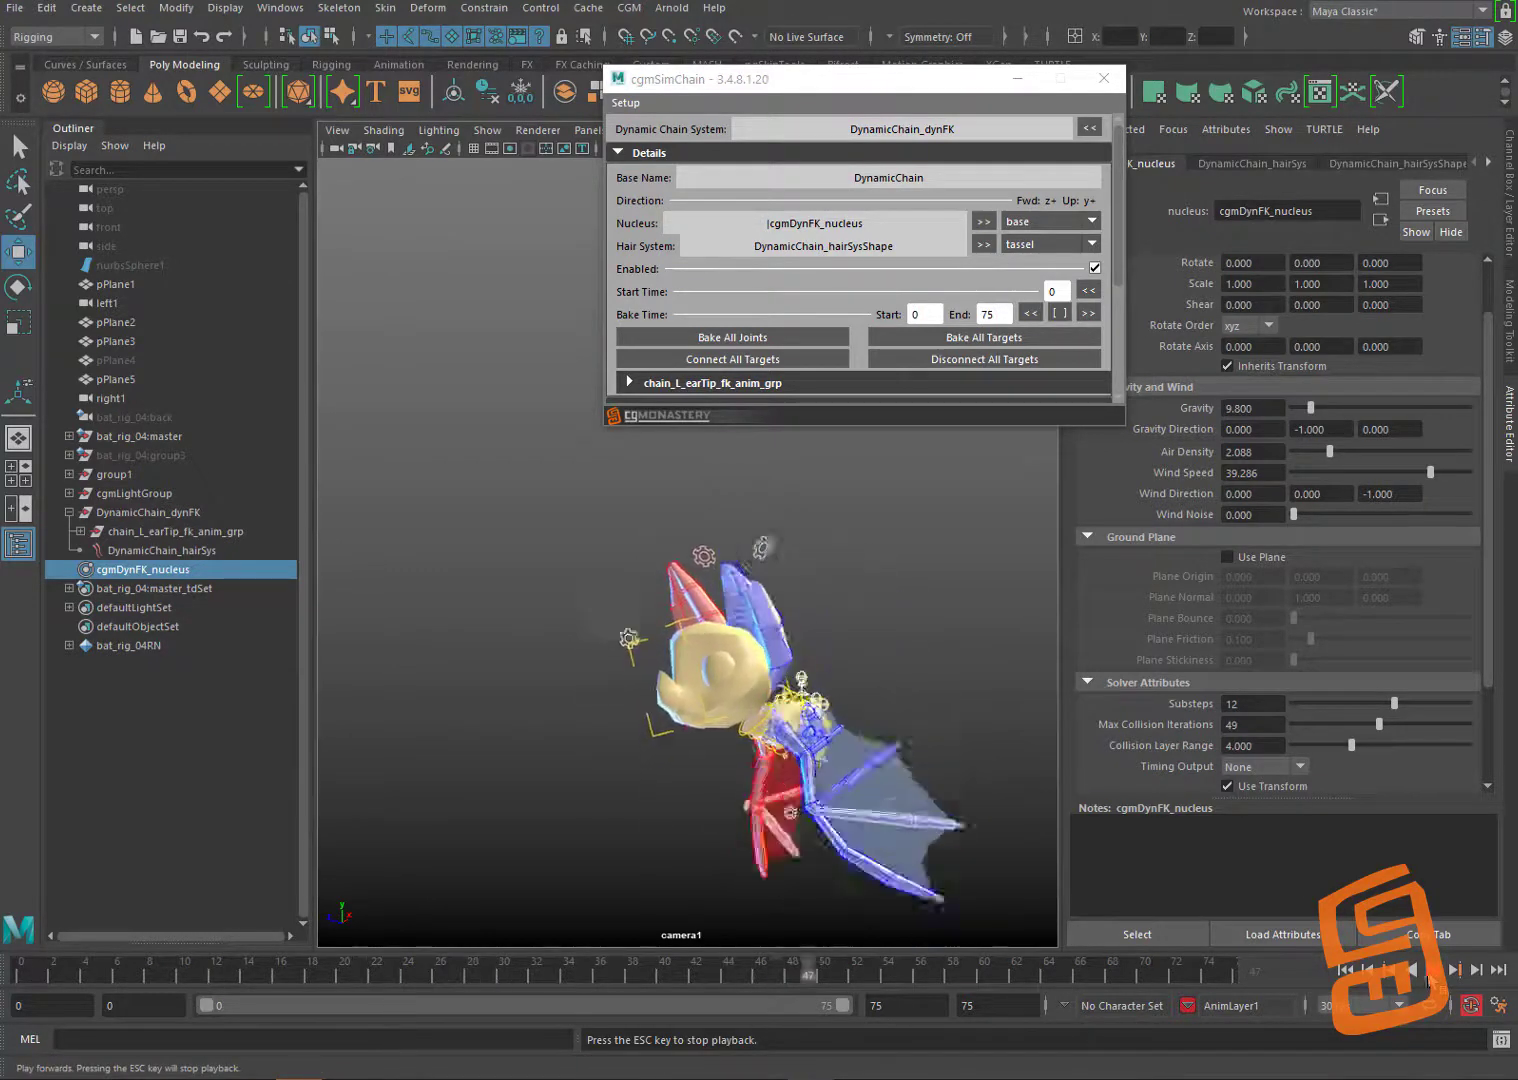
alt+drag(857, 640, 943, 563)
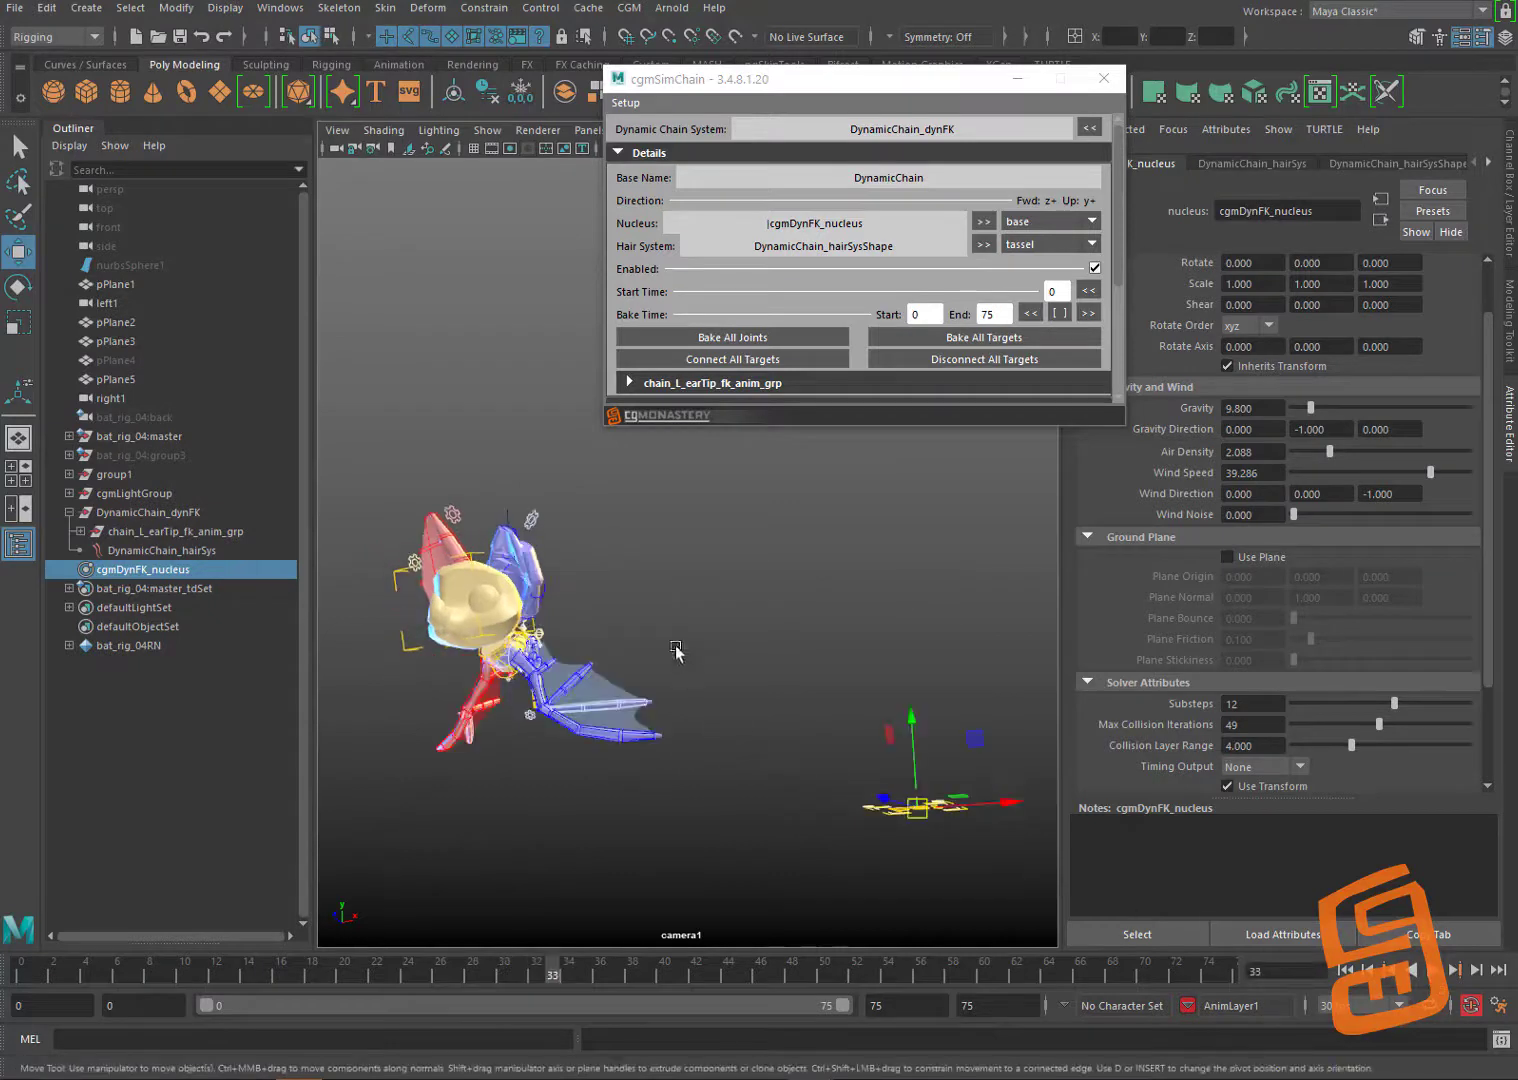
Step: Bake the simulation to all targets from frame 0 to 75, and disconnect all targets from the dynamic chain
key(alt+shift+v)
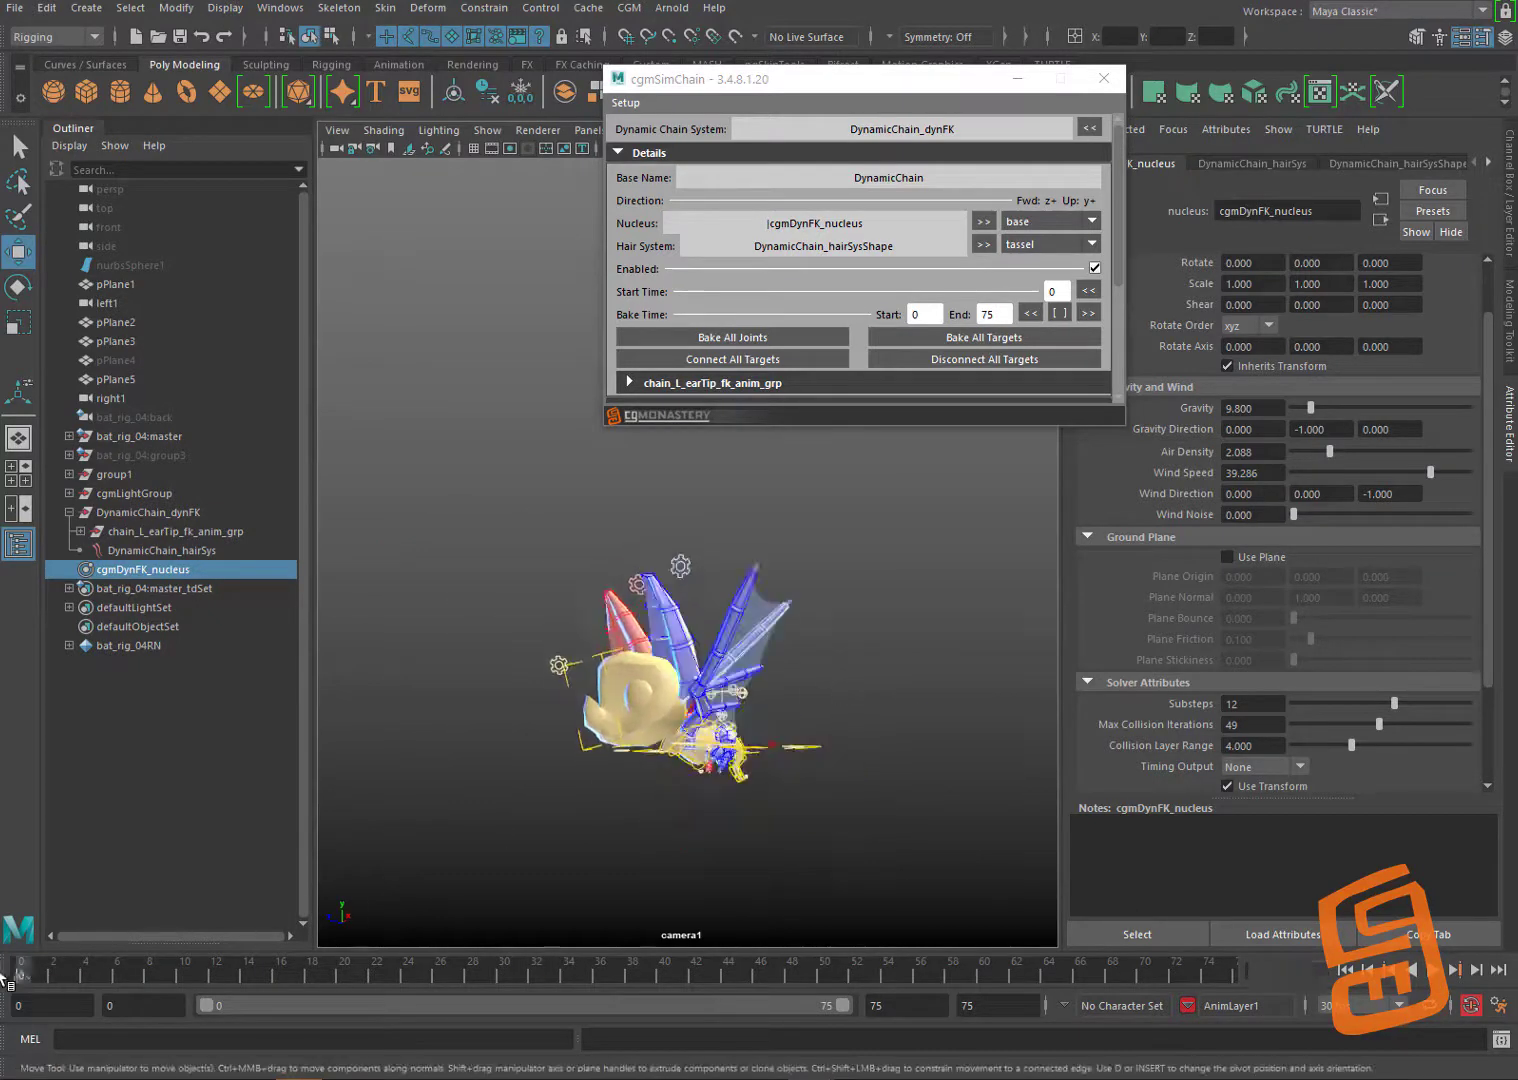
click(985, 339)
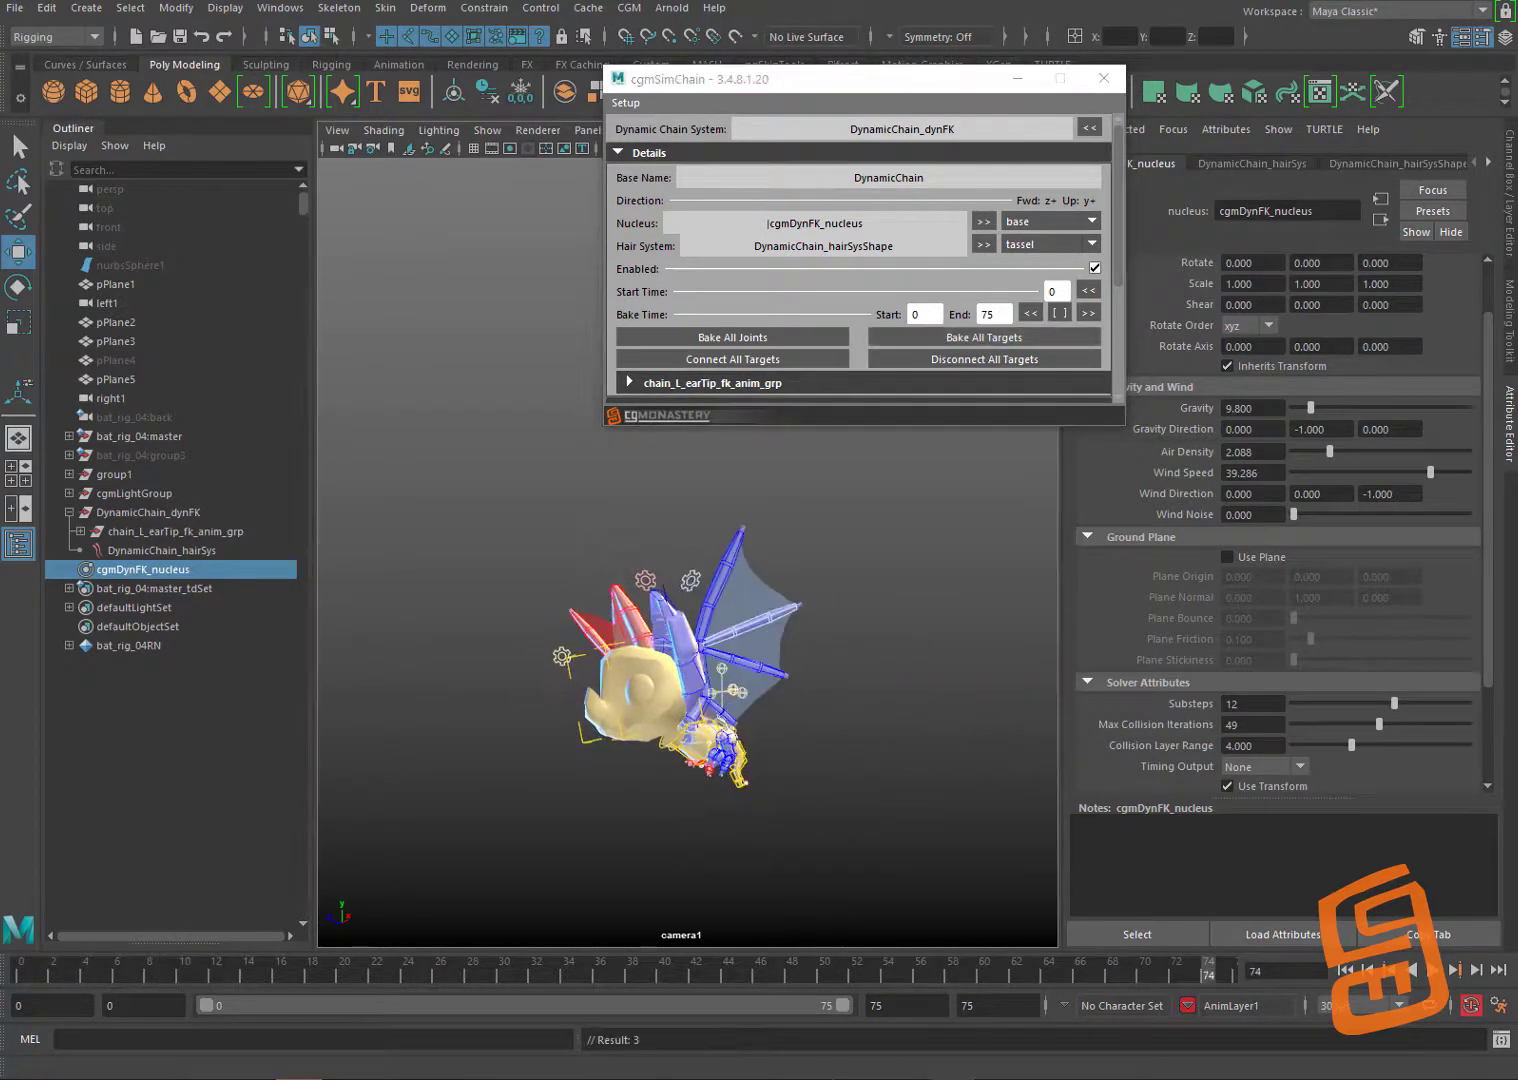
click(985, 360)
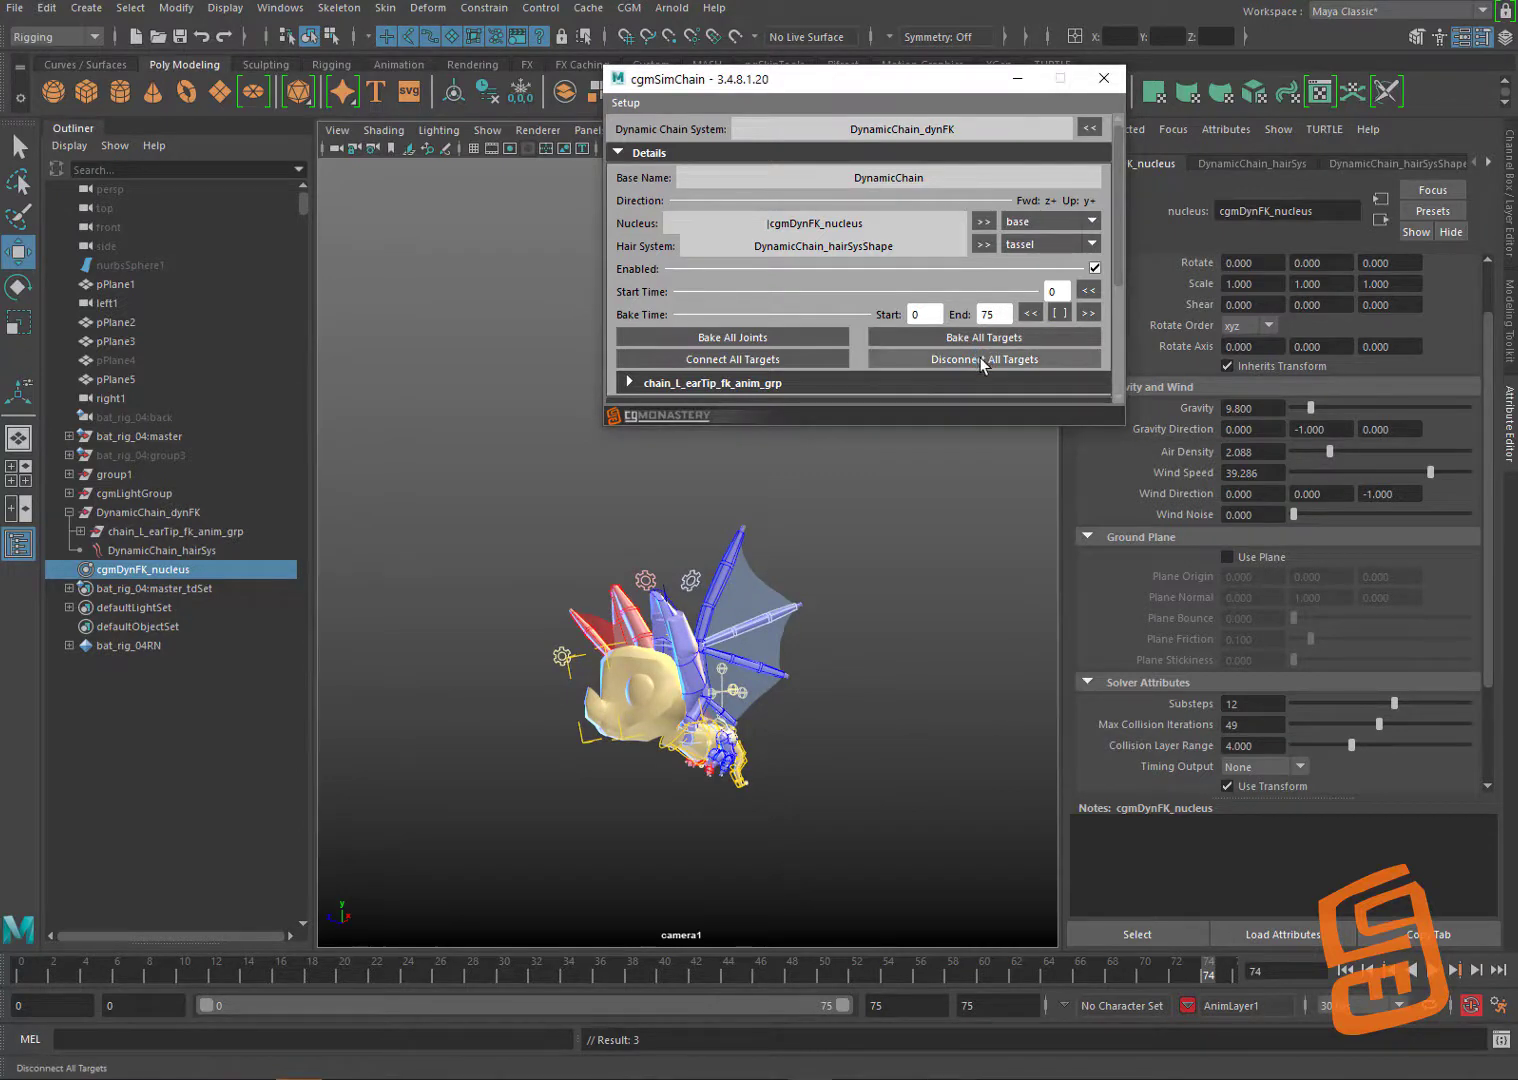
click(676, 604)
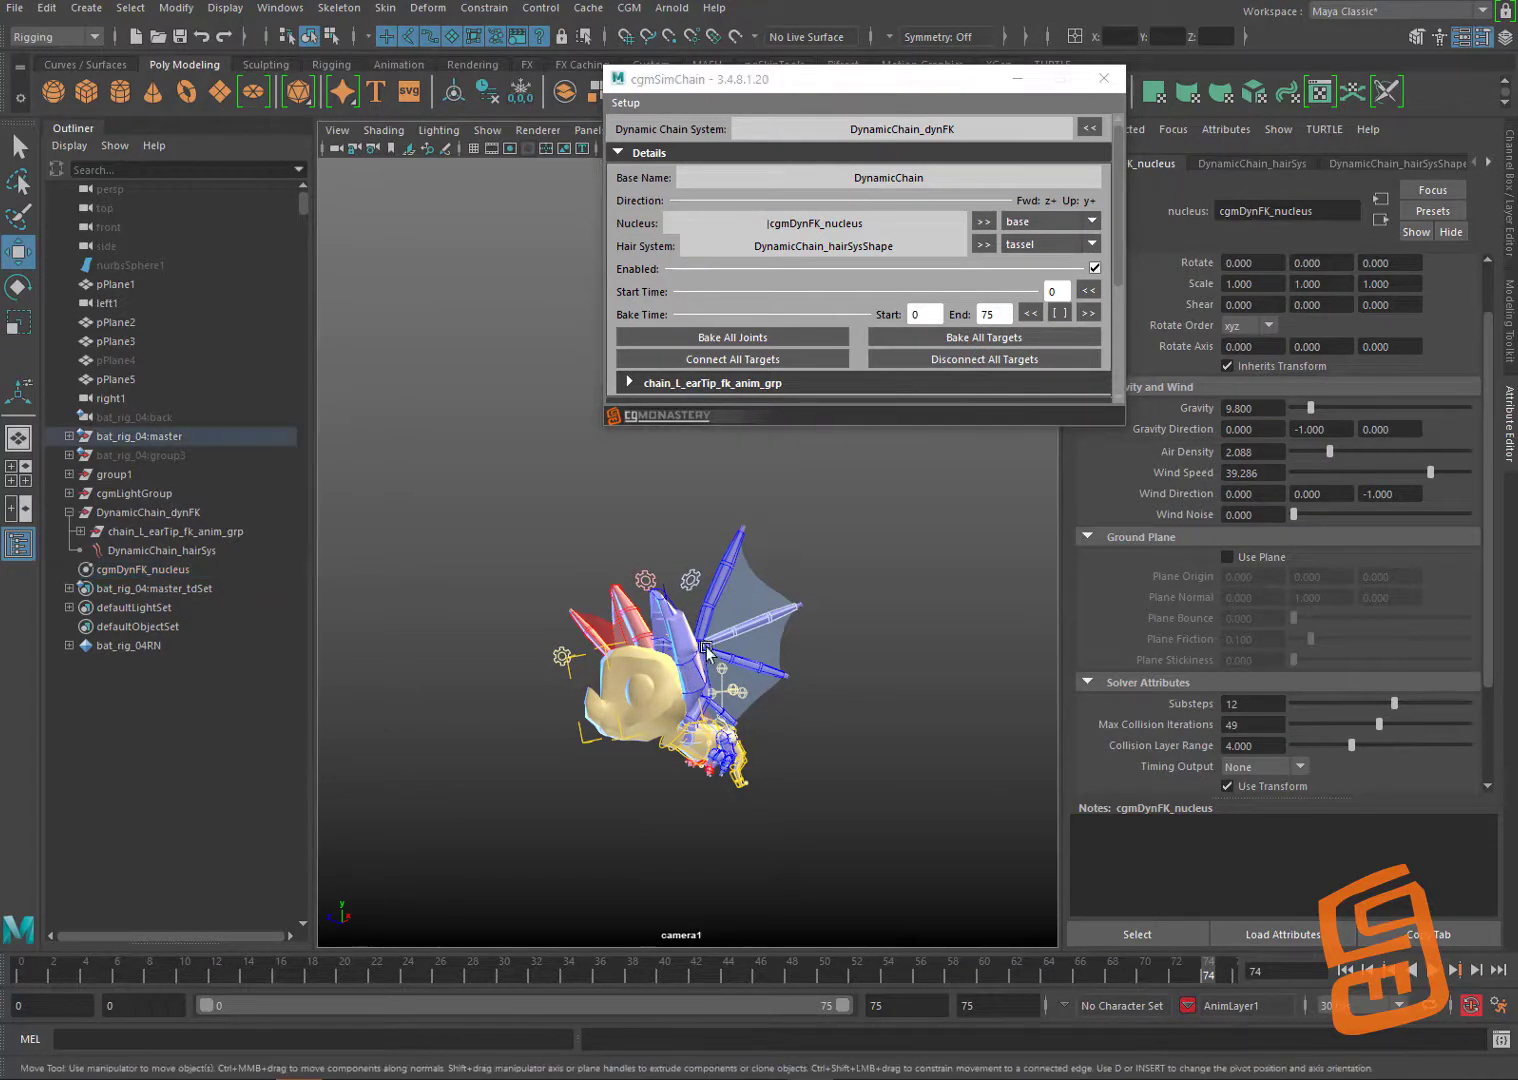
click(1003, 361)
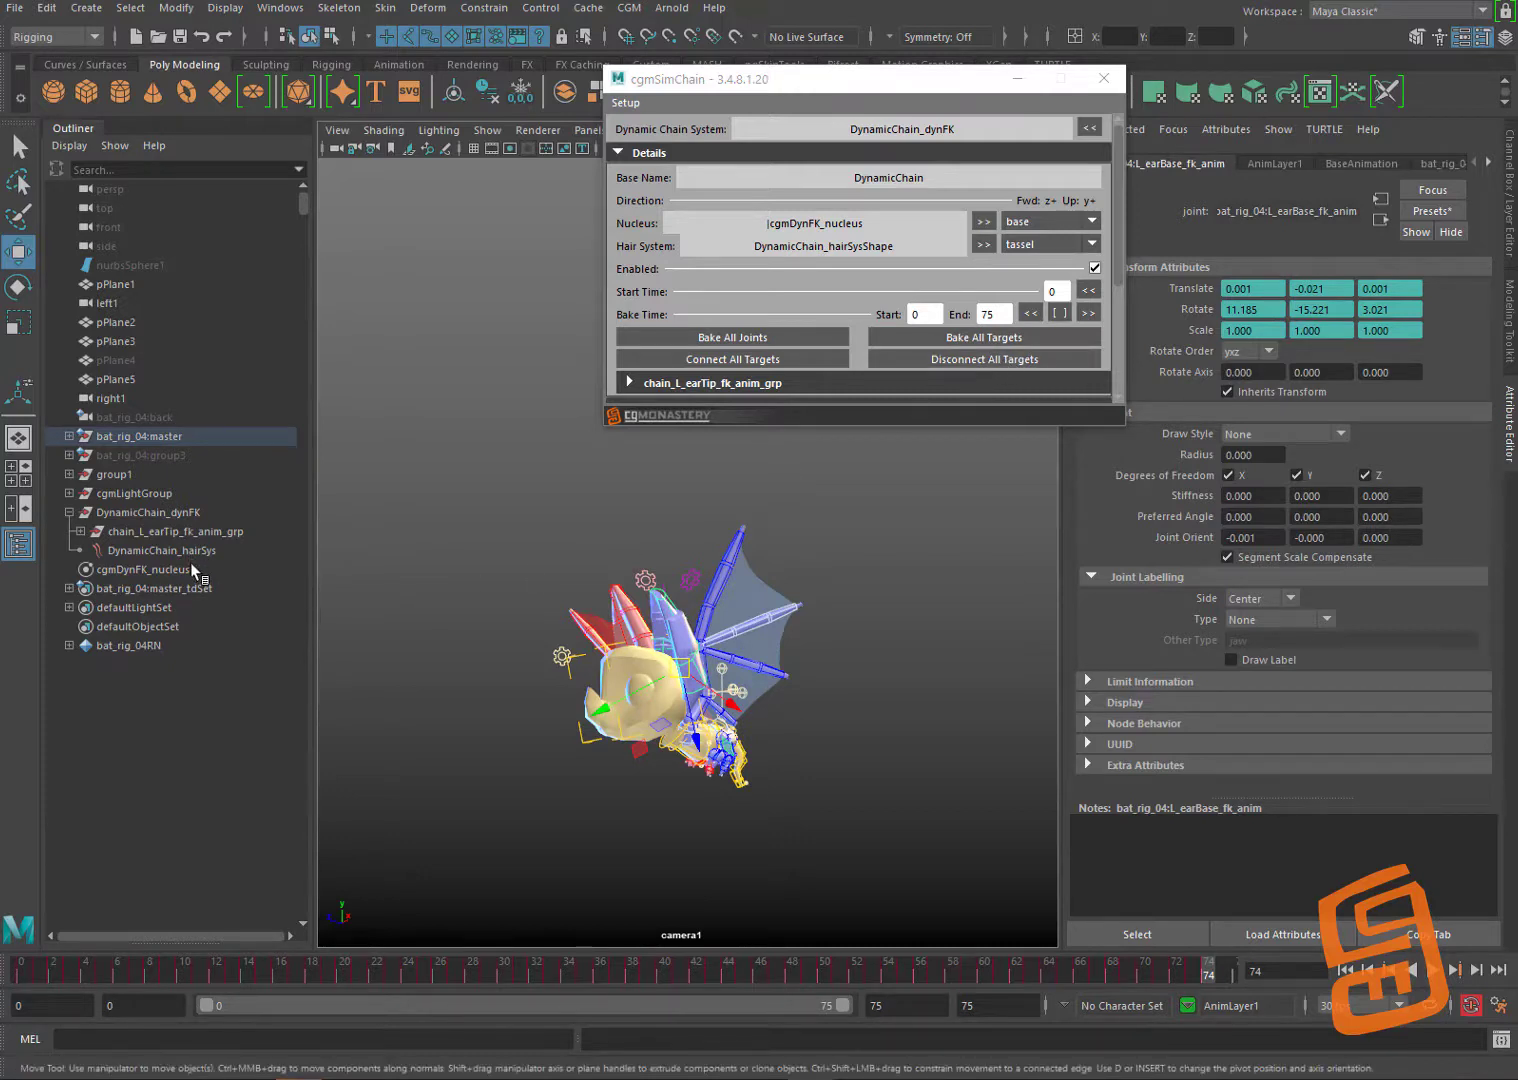
Step: Delete DynamicChain_dynFK with its chain group and hair system, plus cgmDynFK_nucleus, and check the baked left-ear animation in playback
drag(175, 516, 185, 565)
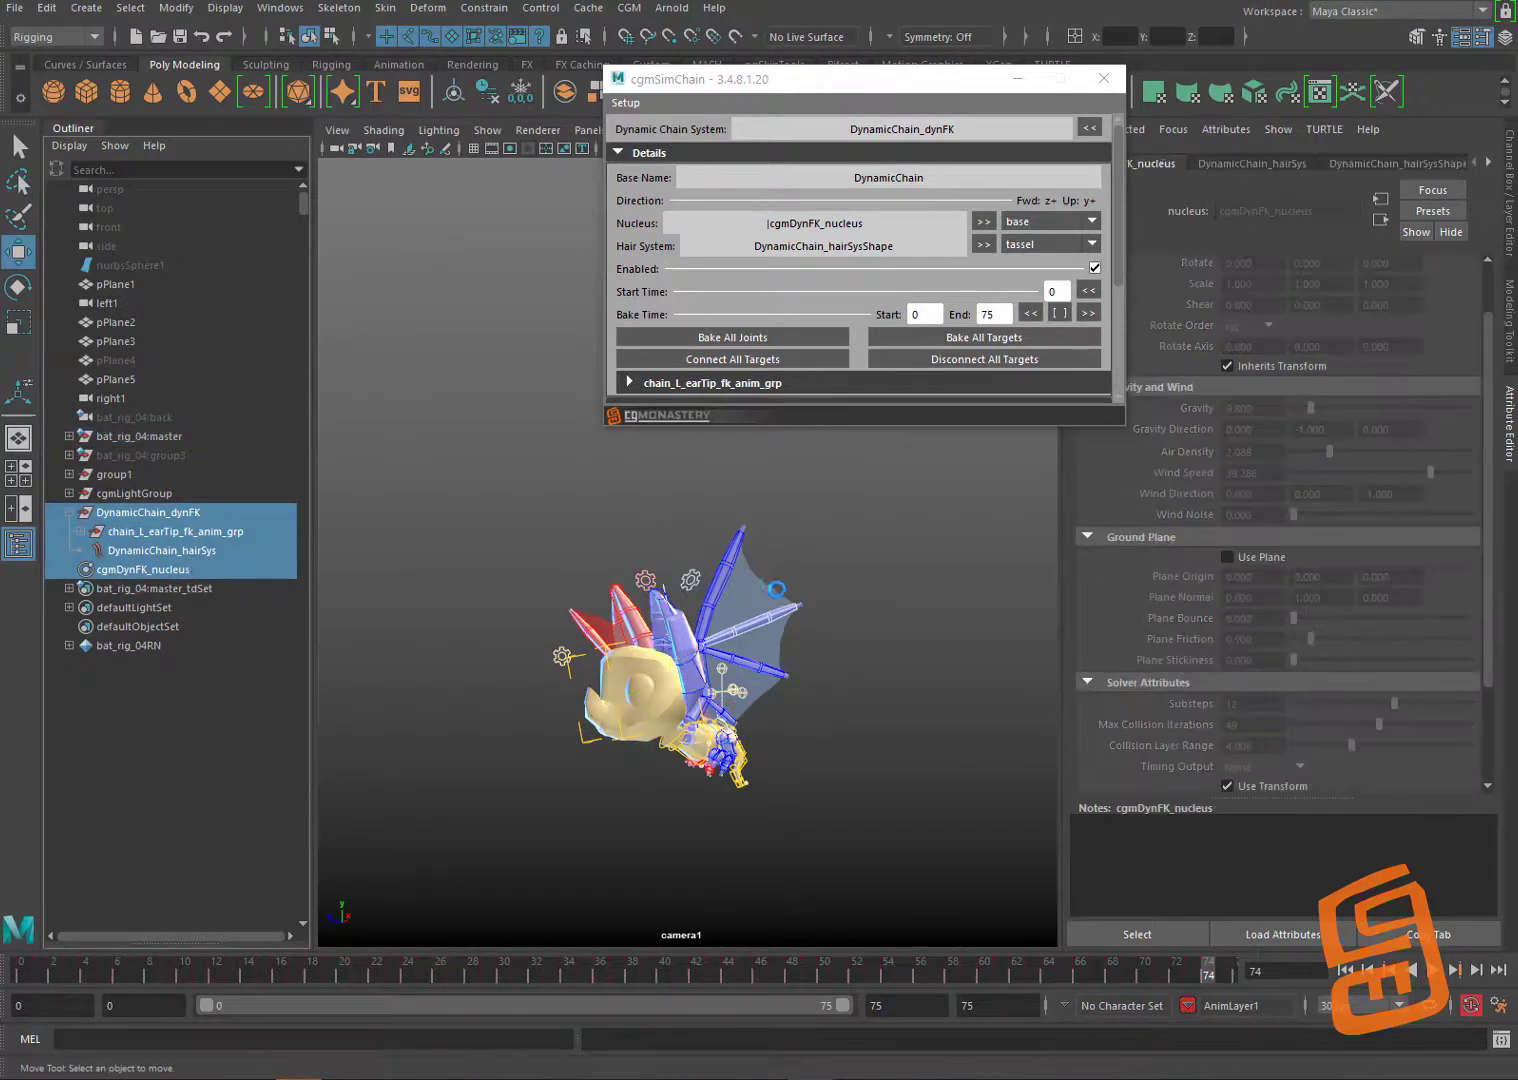
key(Delete)
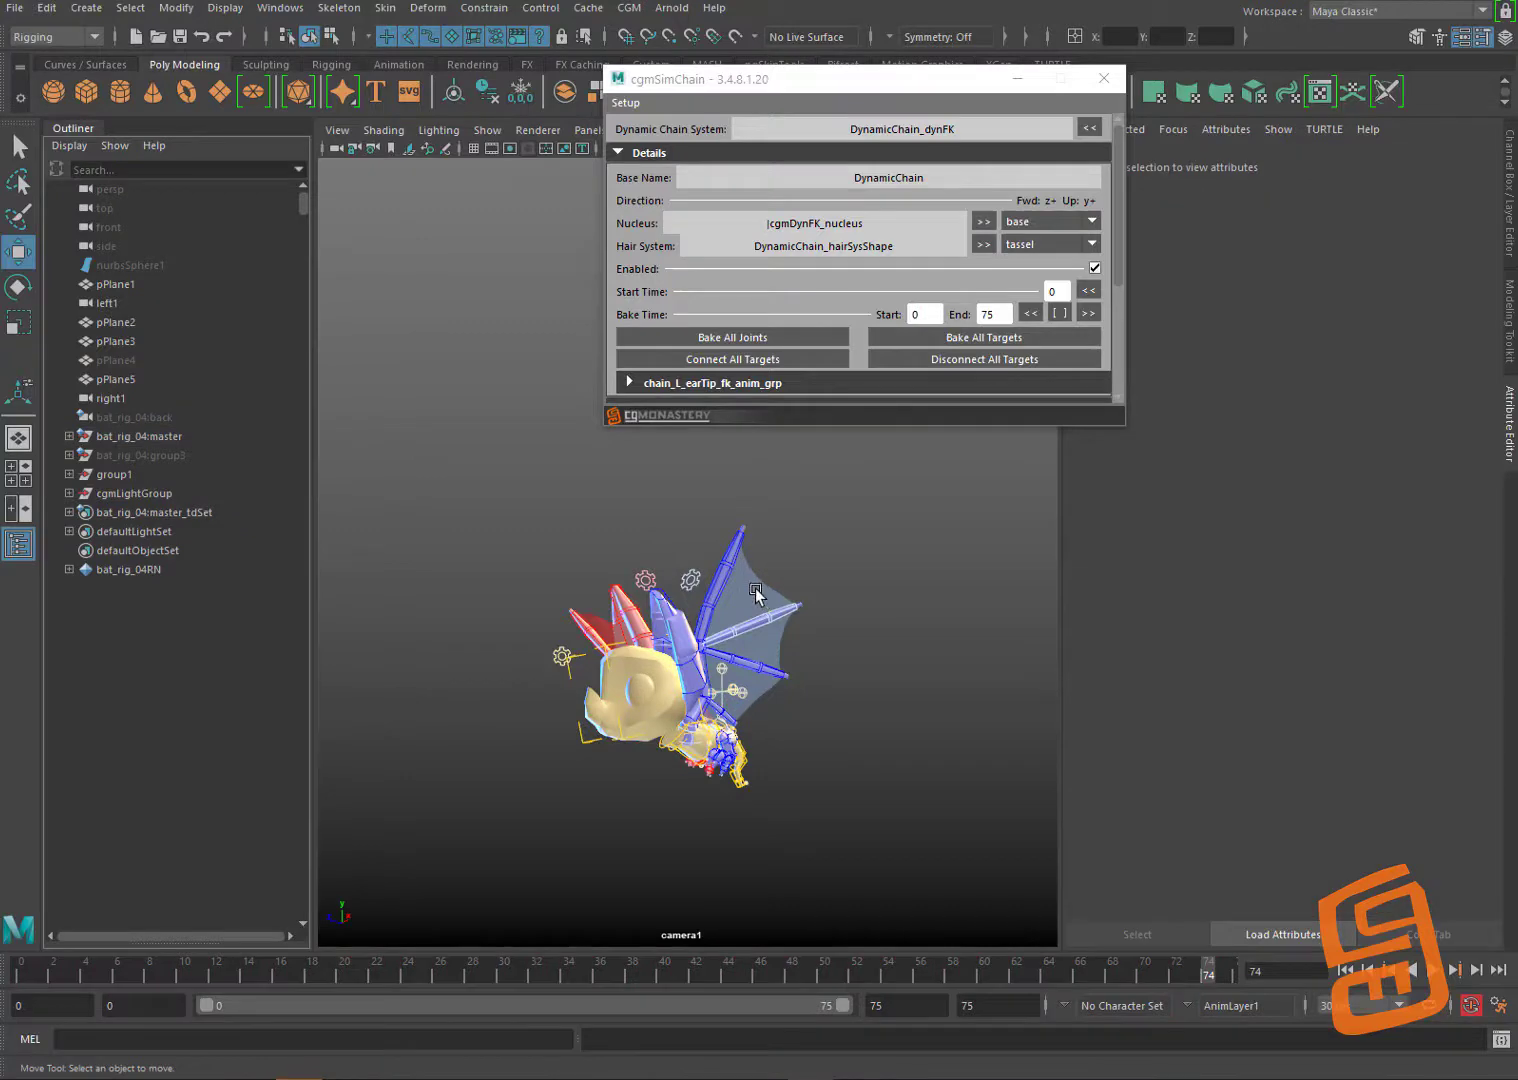
click(23, 975)
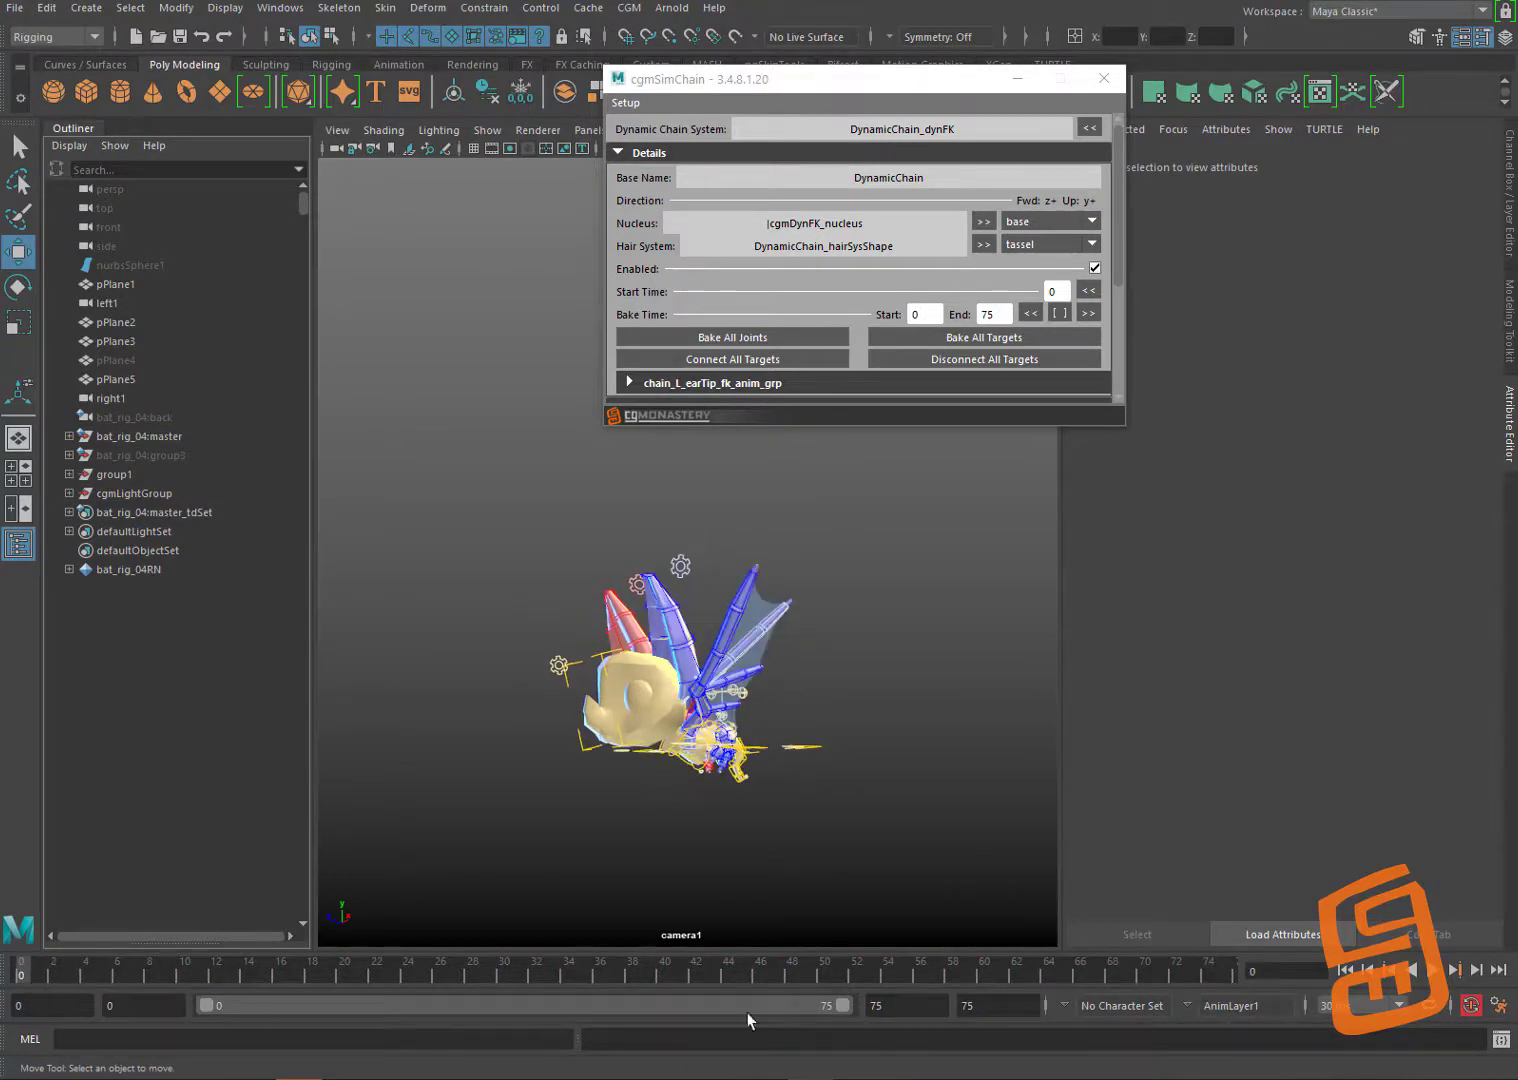
click(1434, 972)
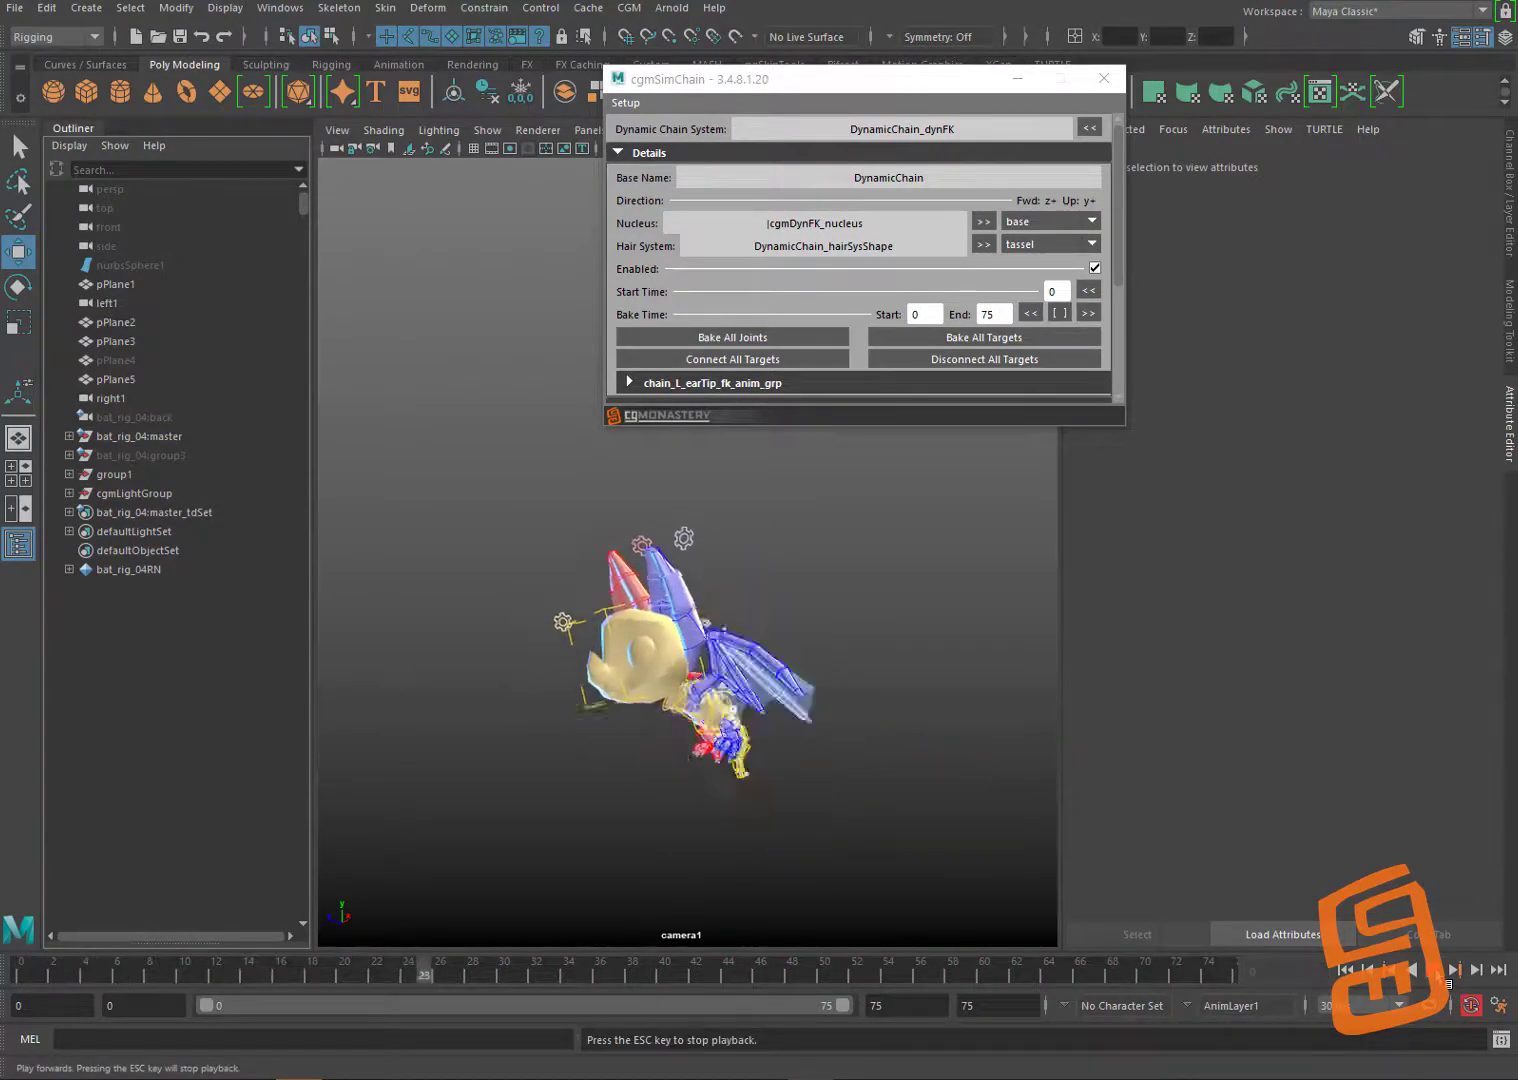
click(1433, 972)
click(689, 645)
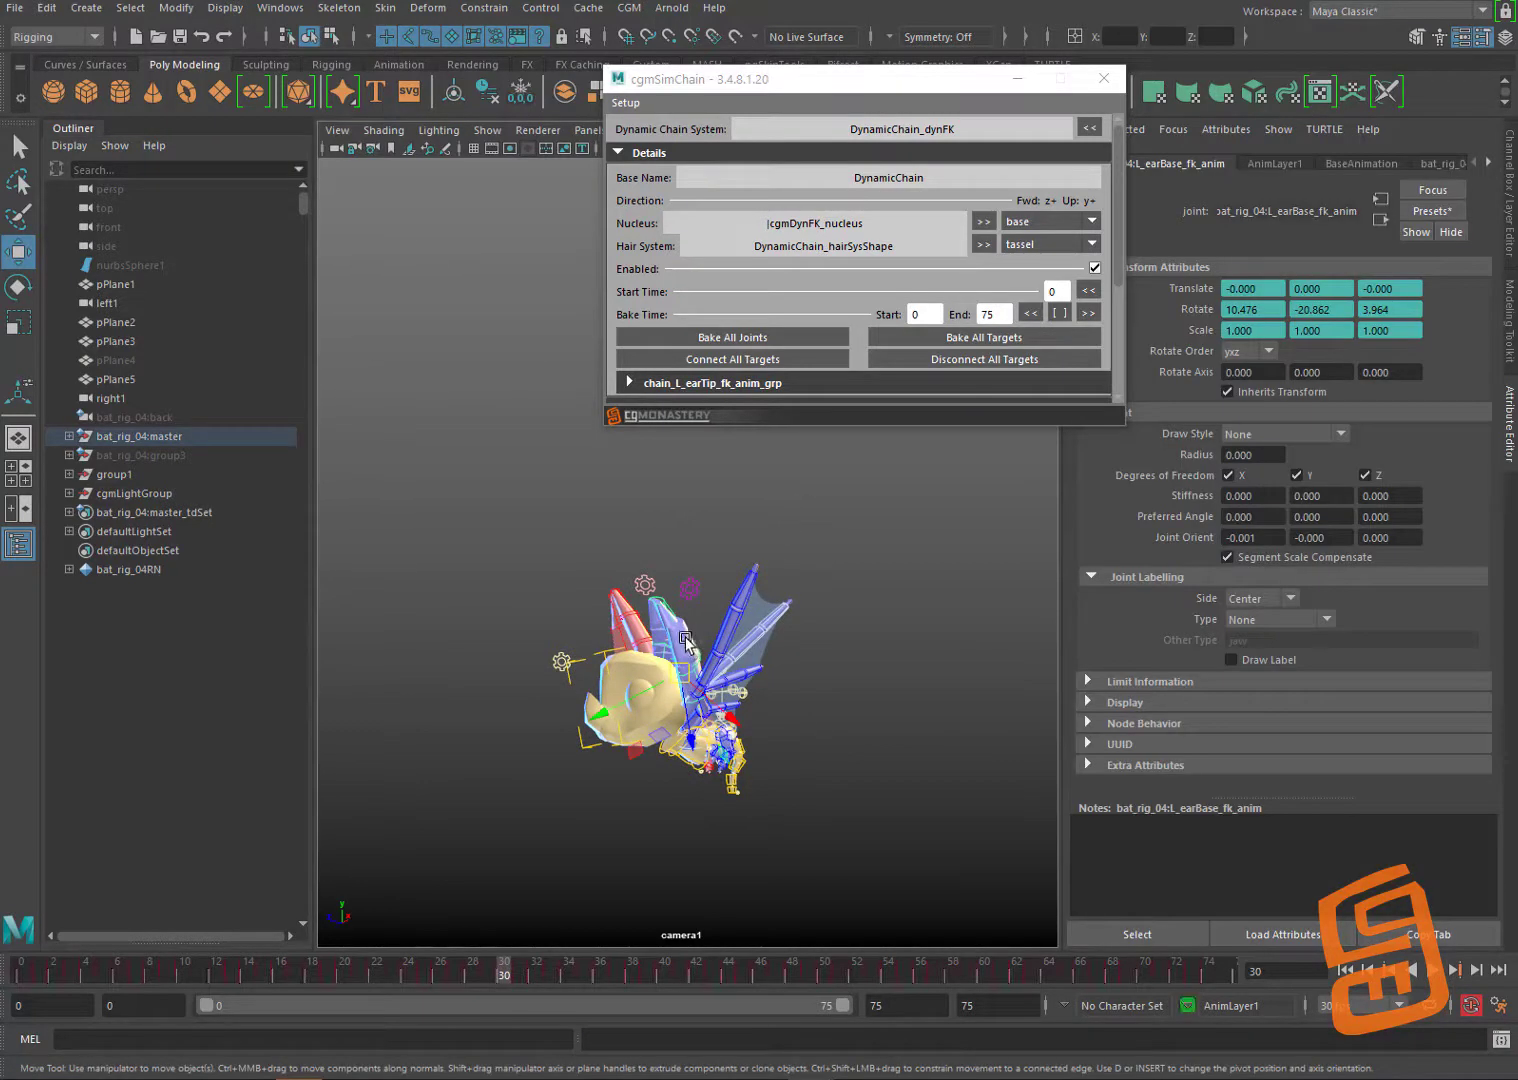
click(22, 975)
click(753, 633)
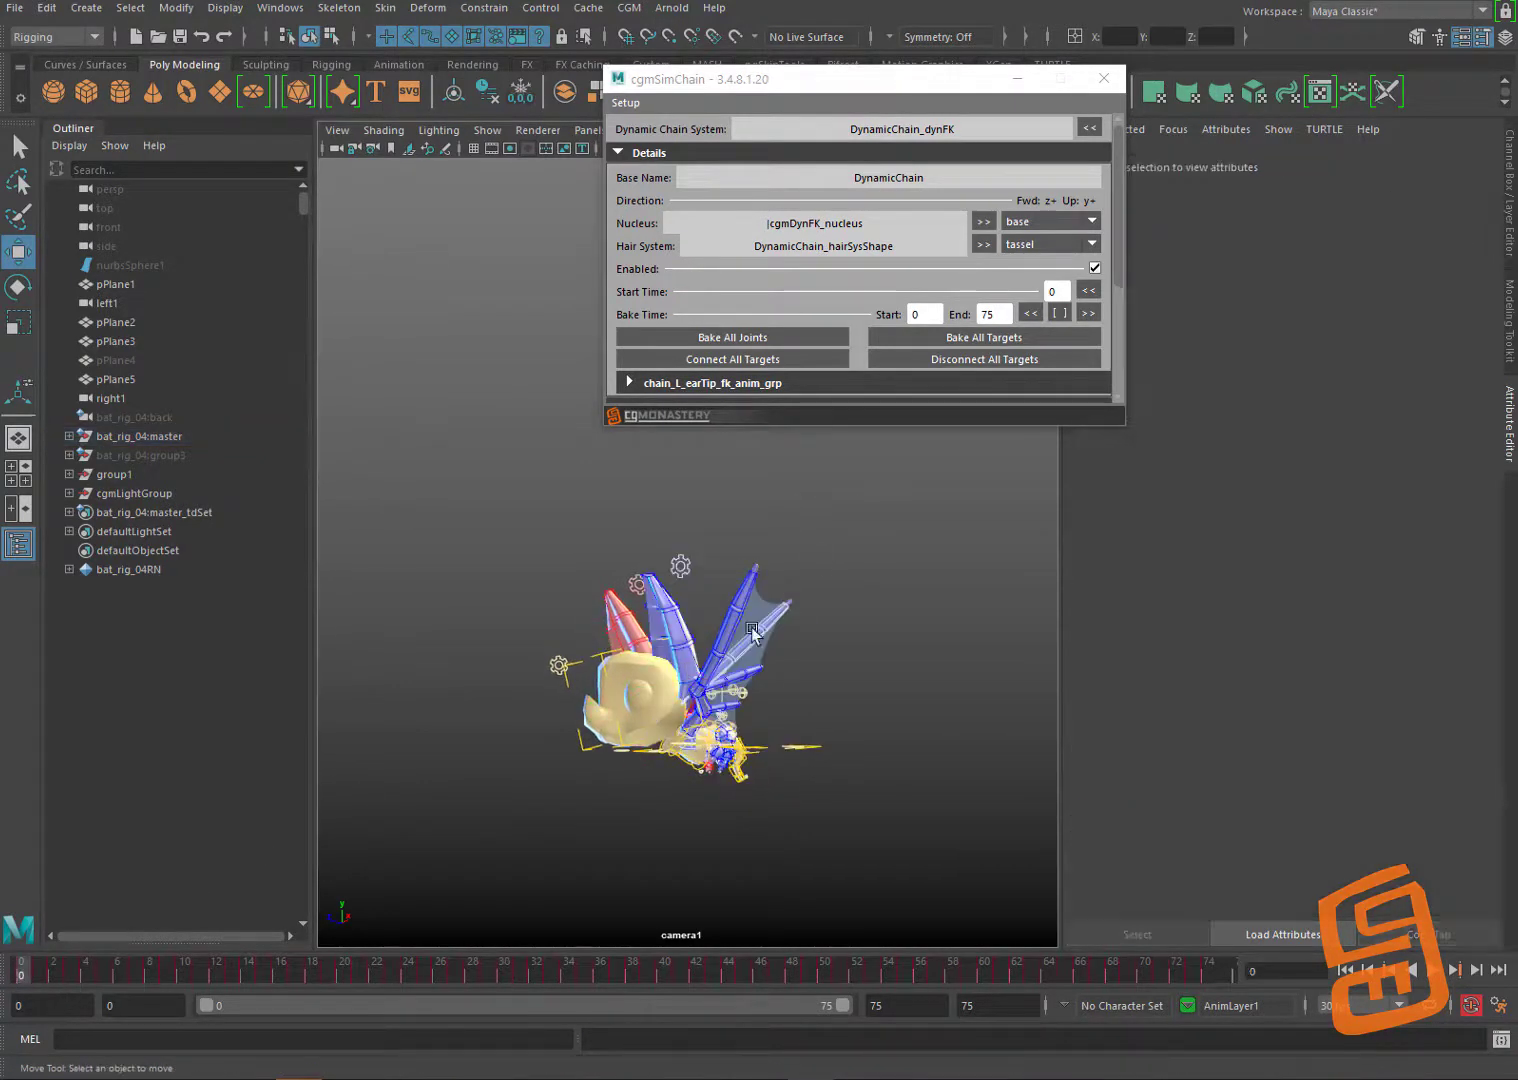
Step: Select the left ear's FK controls, L_earBase, L_ear_1 and L_earTip, and delete their keys at frame 1
click(690, 682)
click(769, 570)
alt+right_drag(770, 570, 720, 773)
click(686, 859)
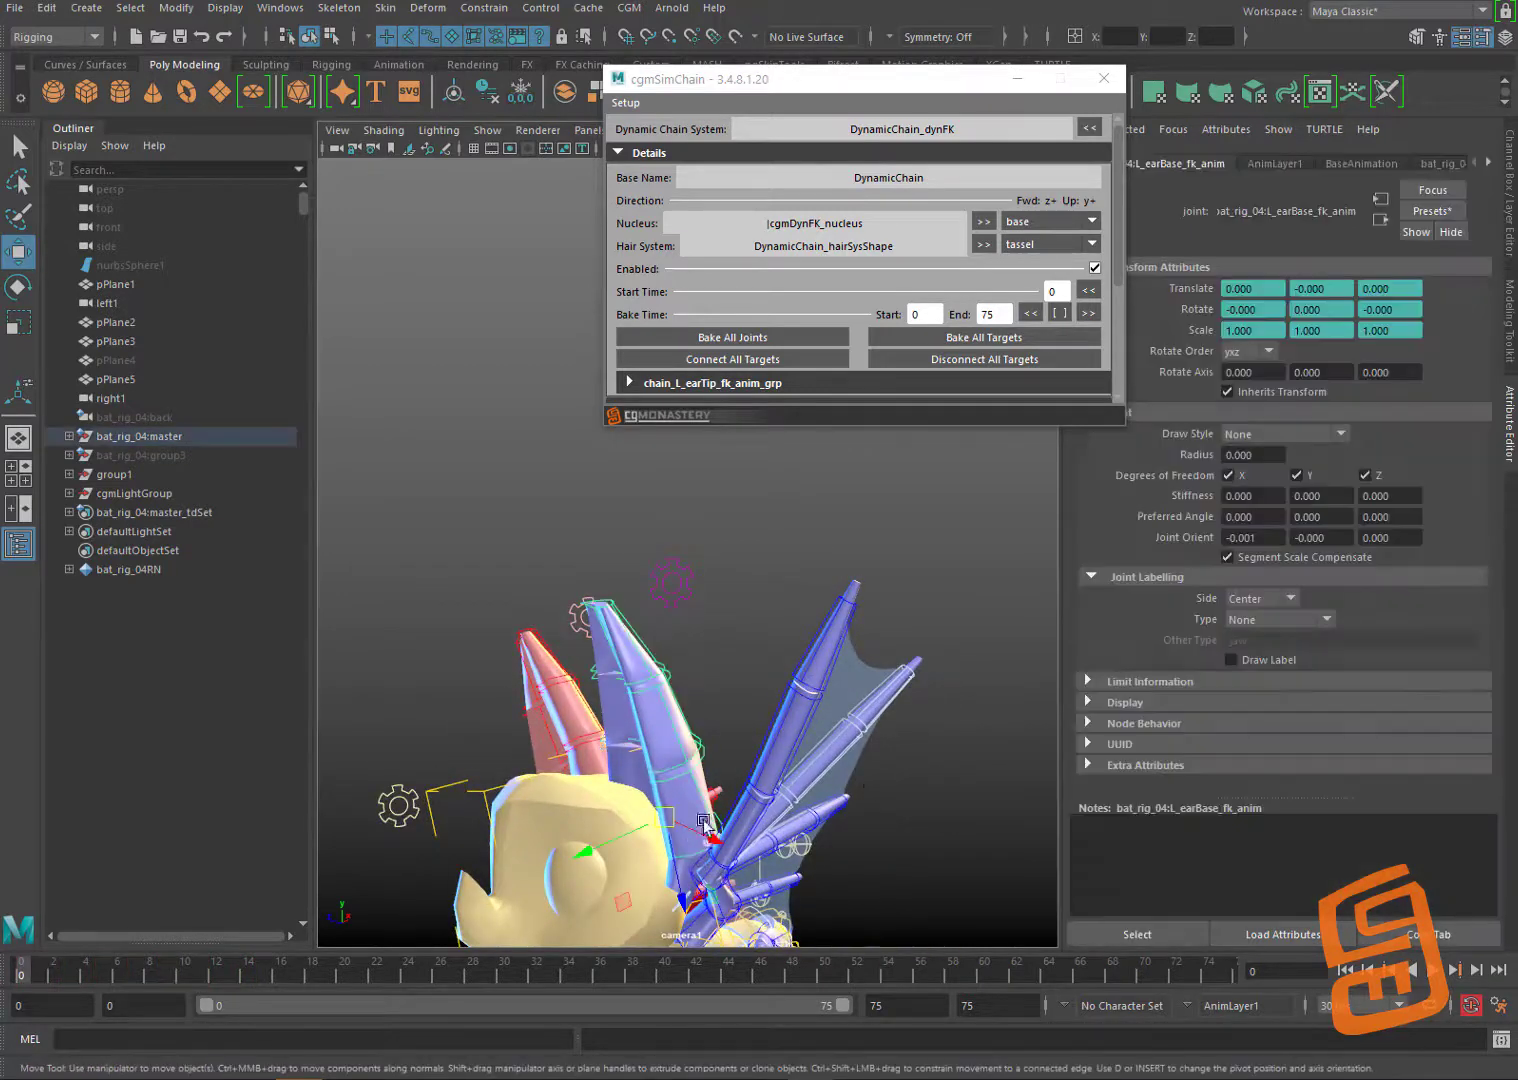
click(666, 704)
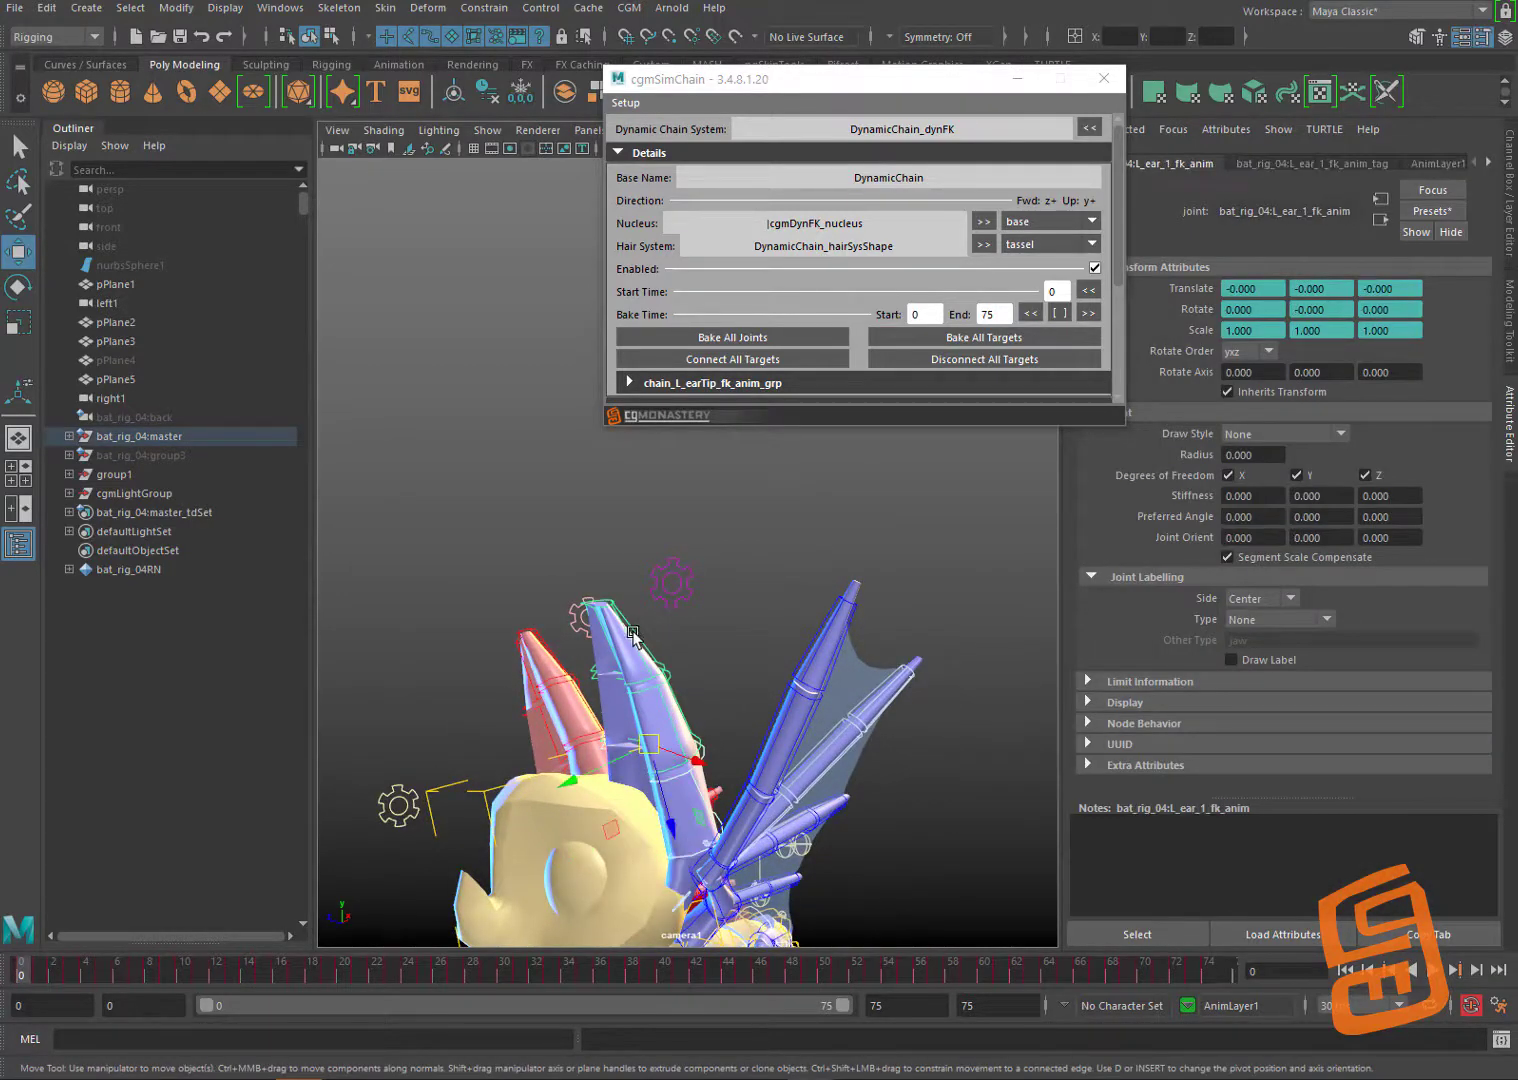
click(630, 668)
drag(35, 980, 20, 971)
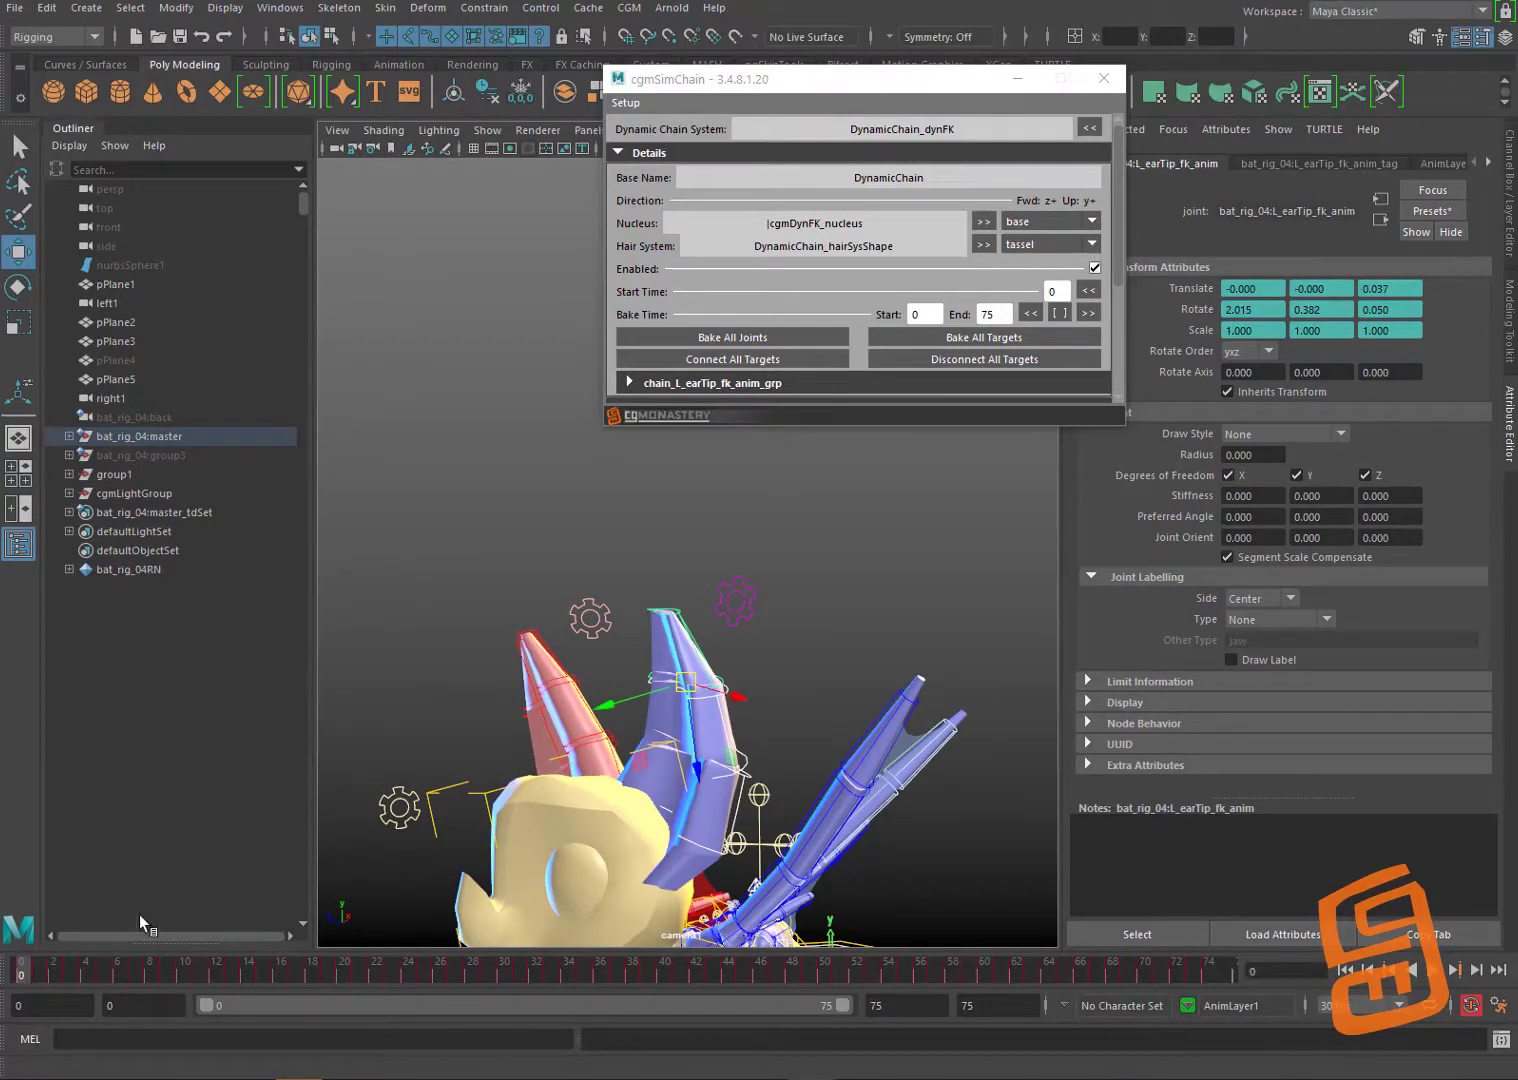
click(41, 969)
right_click(45, 973)
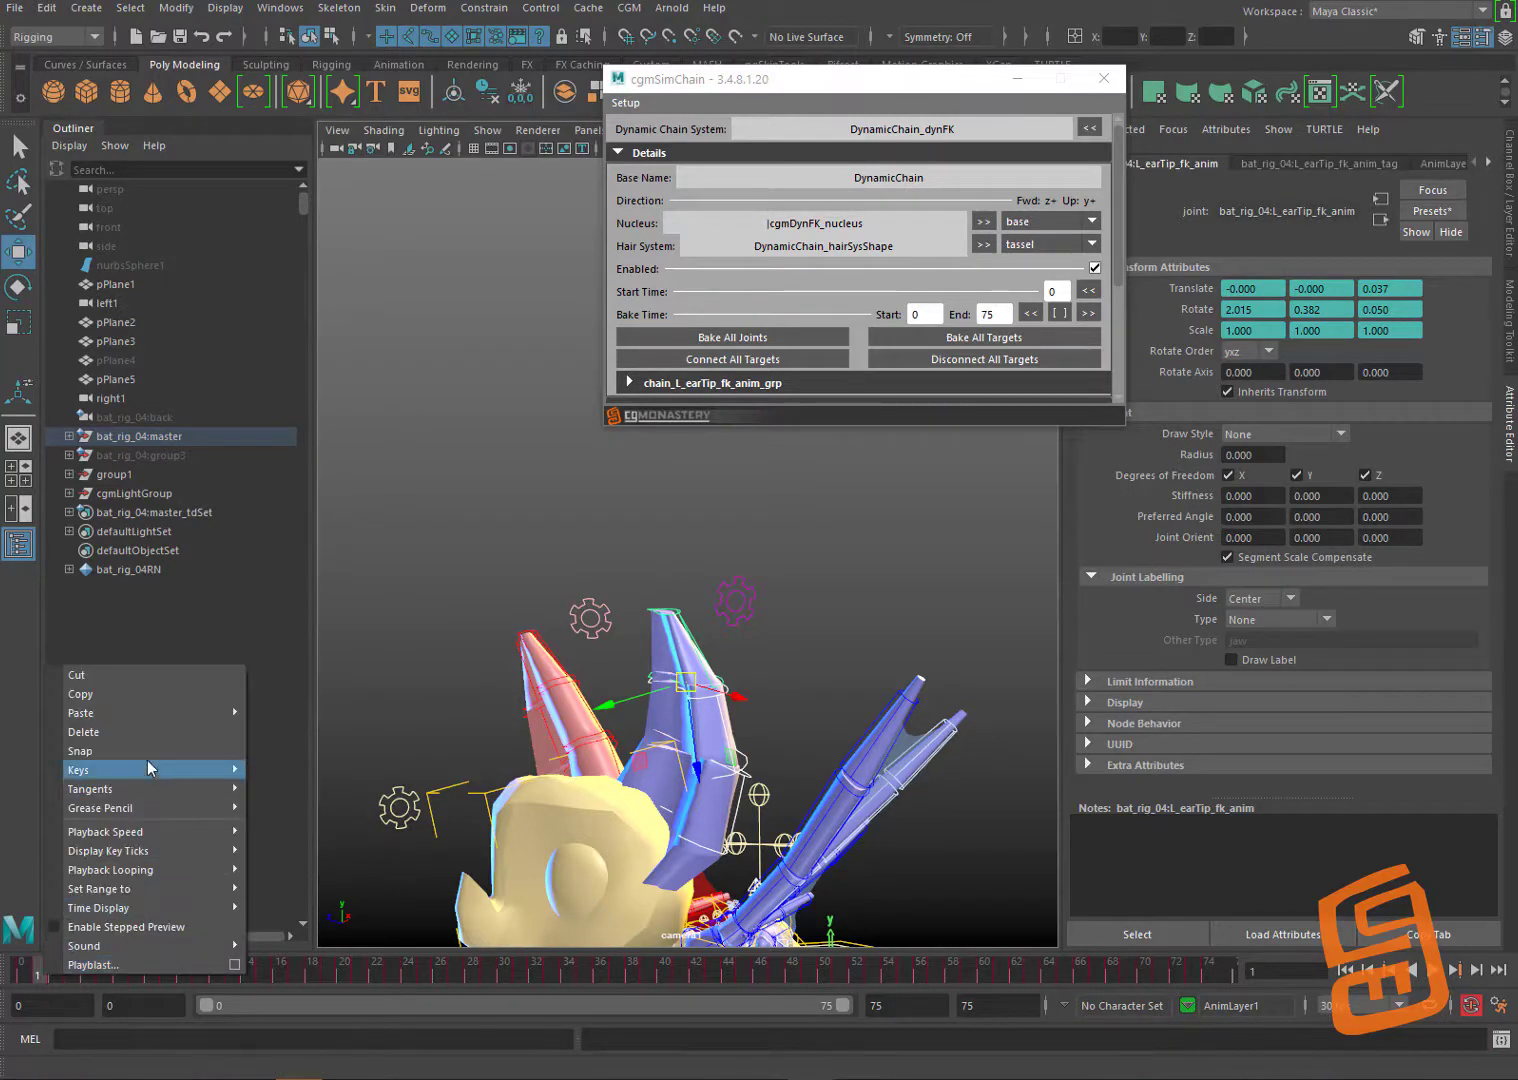
click(153, 734)
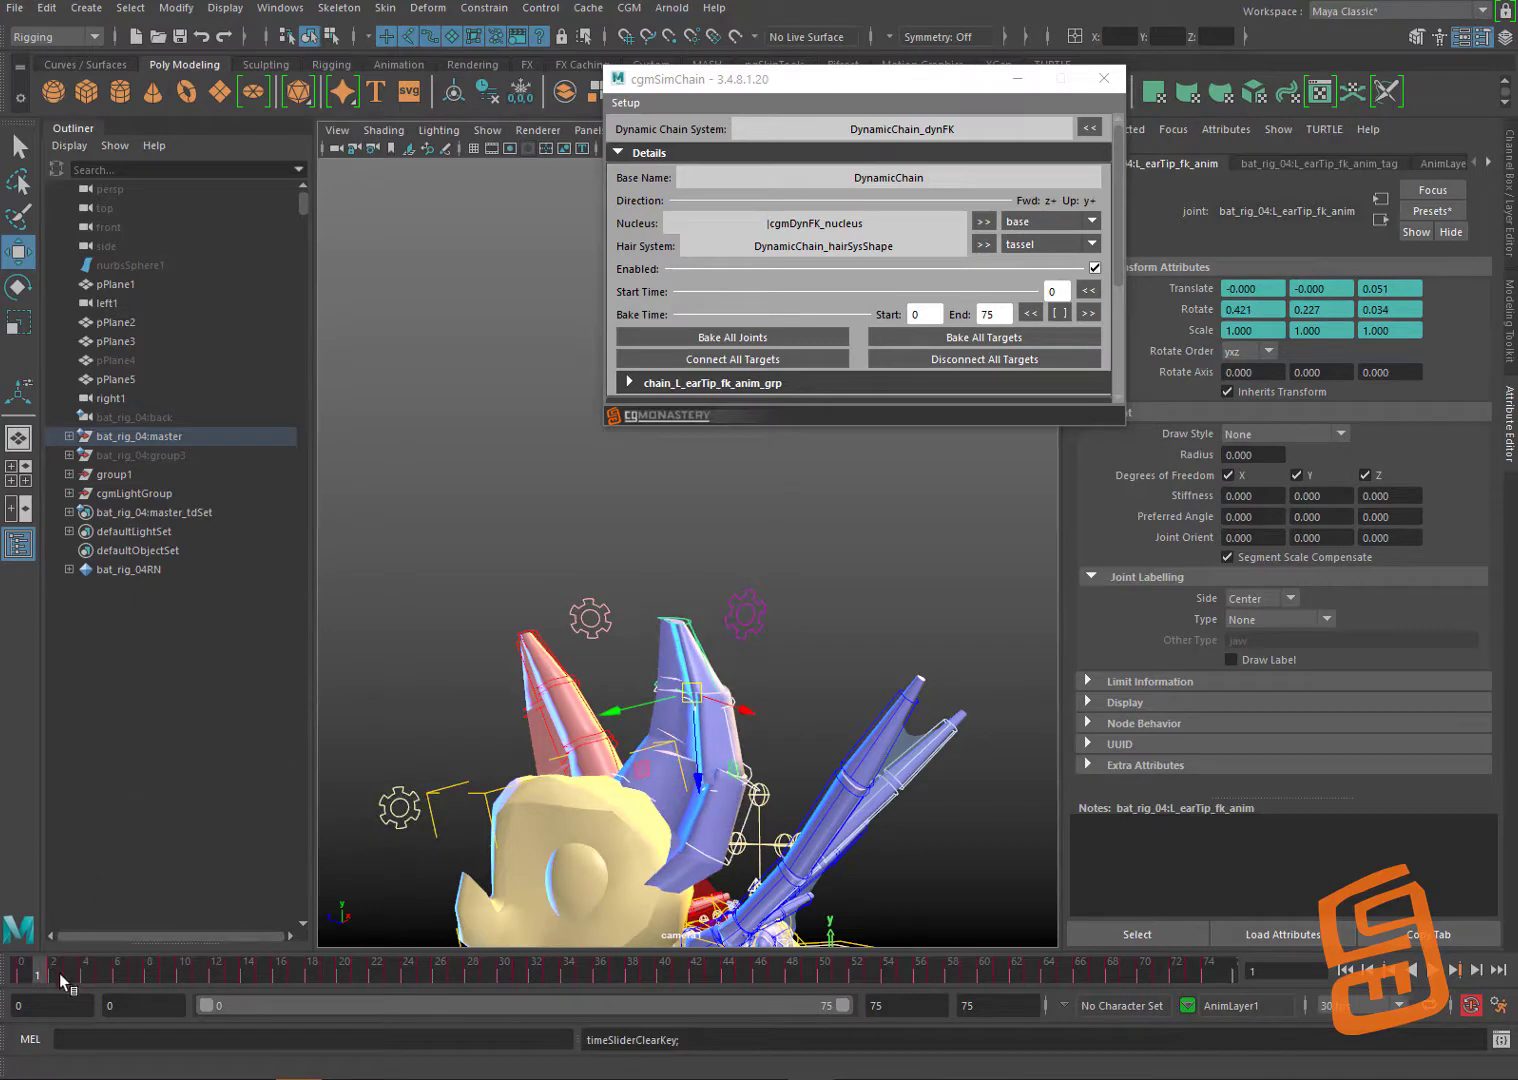
Step: Snap and delete the left-ear controls' keys from frame 69 to 74, and check the end of the animation in playback
drag(22, 978, 1161, 981)
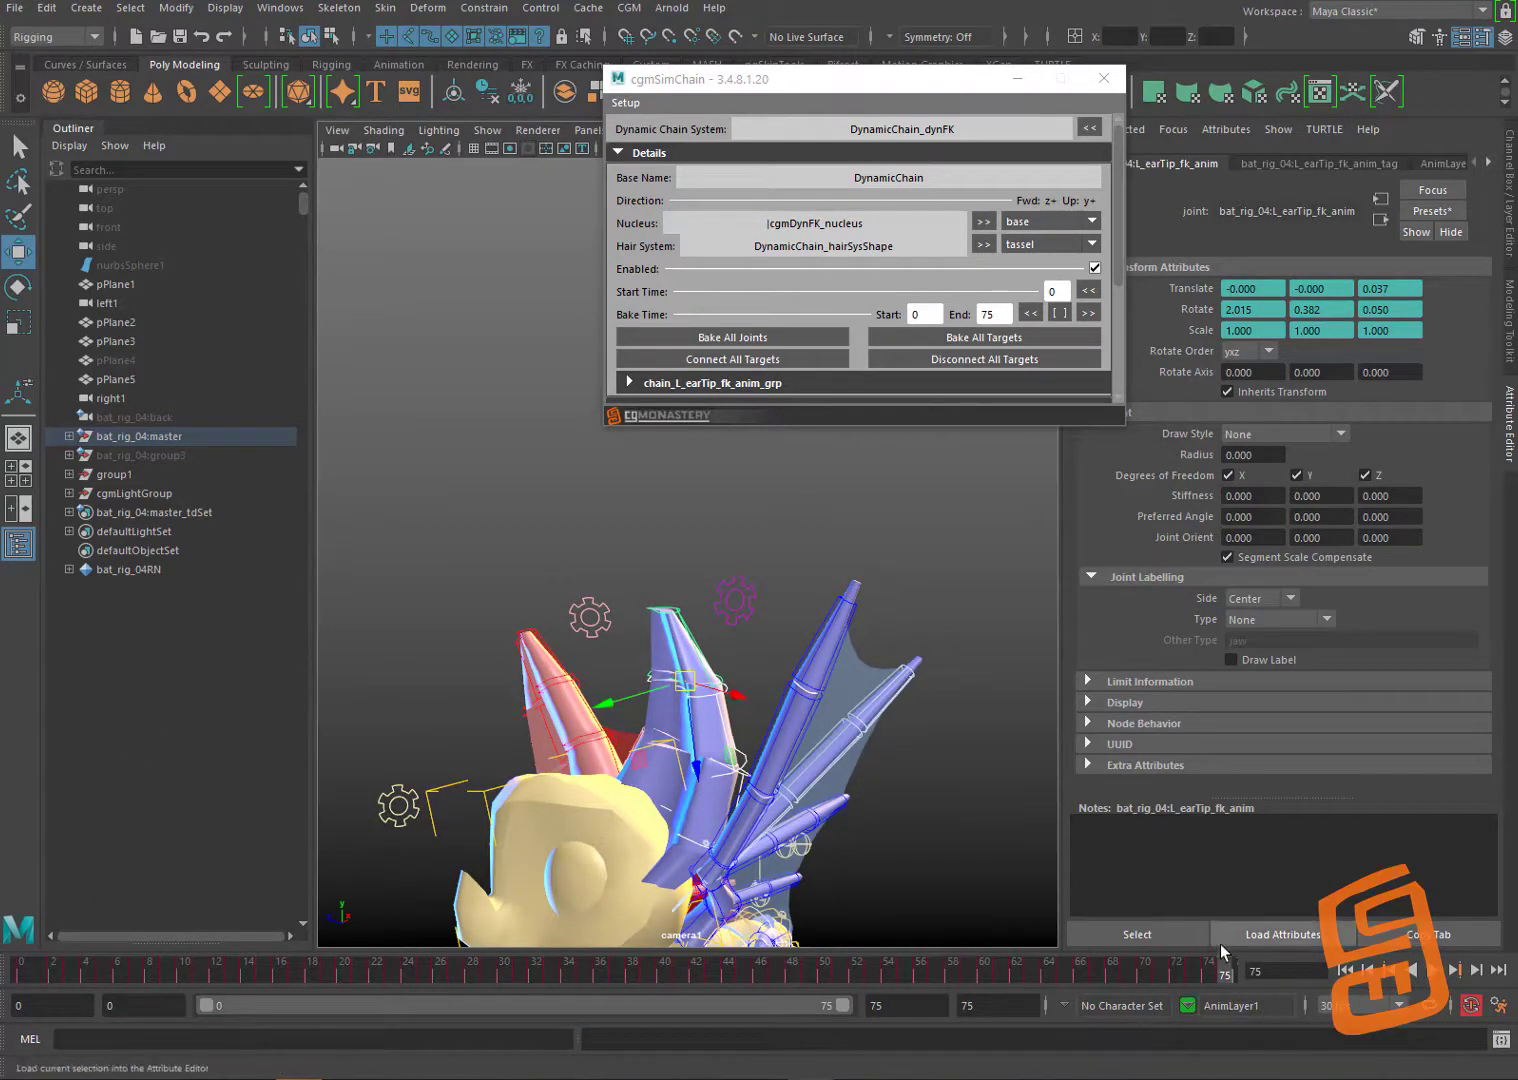
click(1208, 974)
shift+drag(1208, 975, 1129, 976)
right_click(1165, 975)
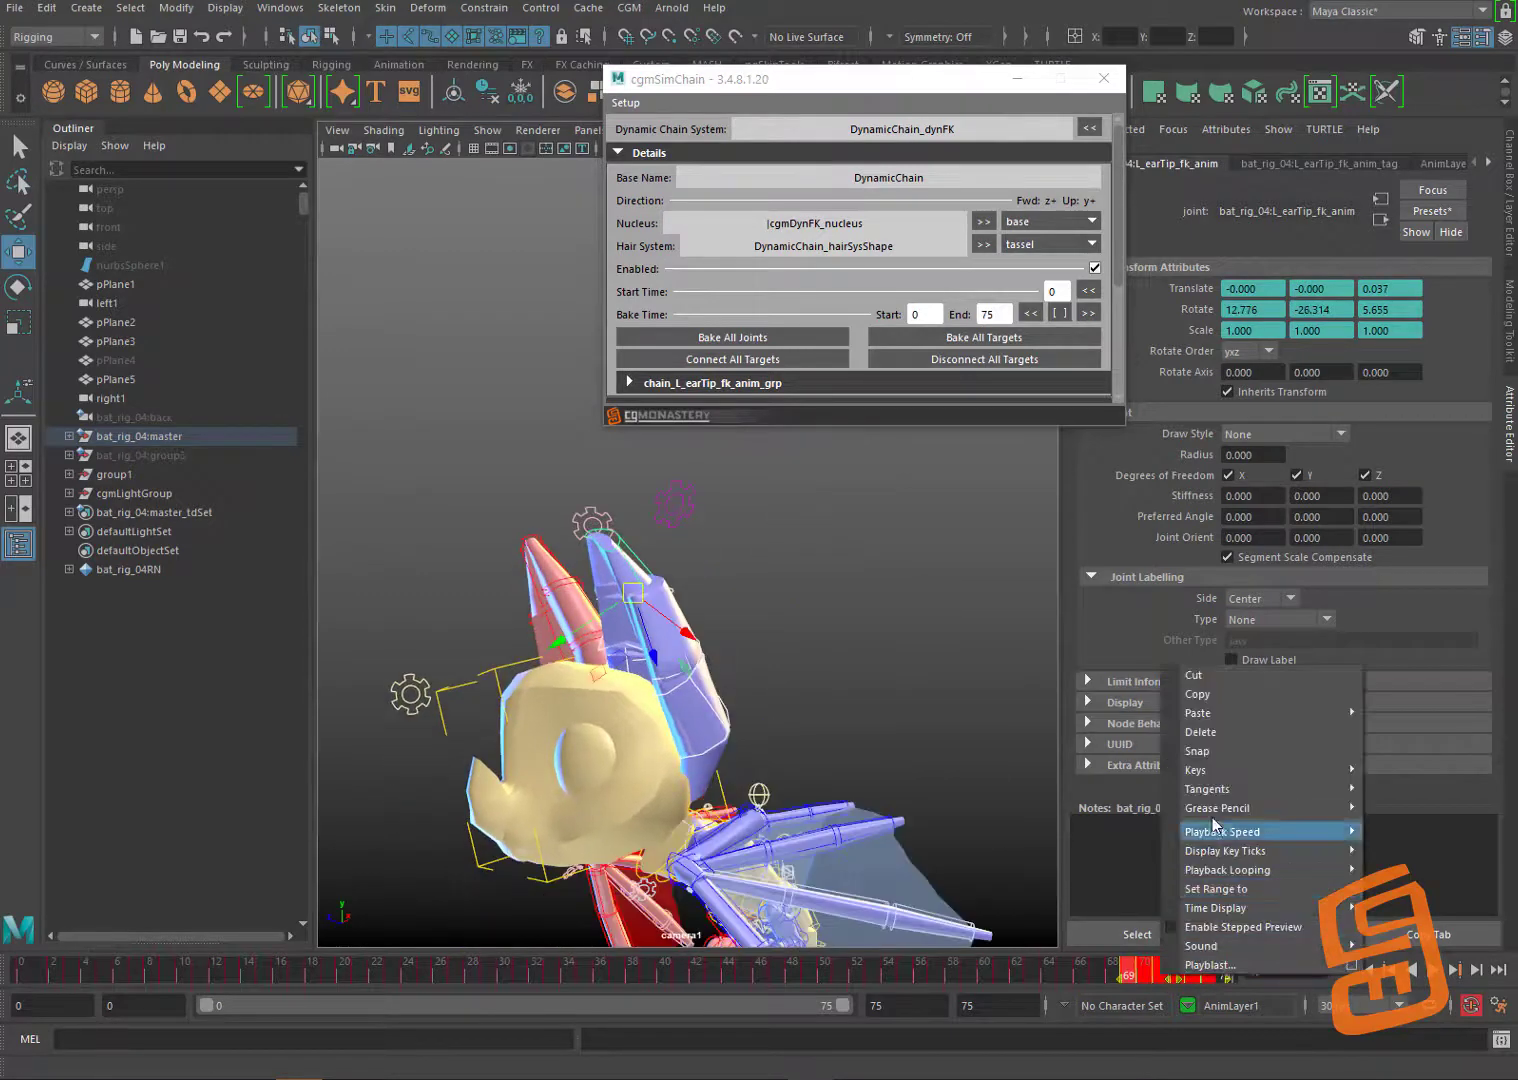
click(1232, 749)
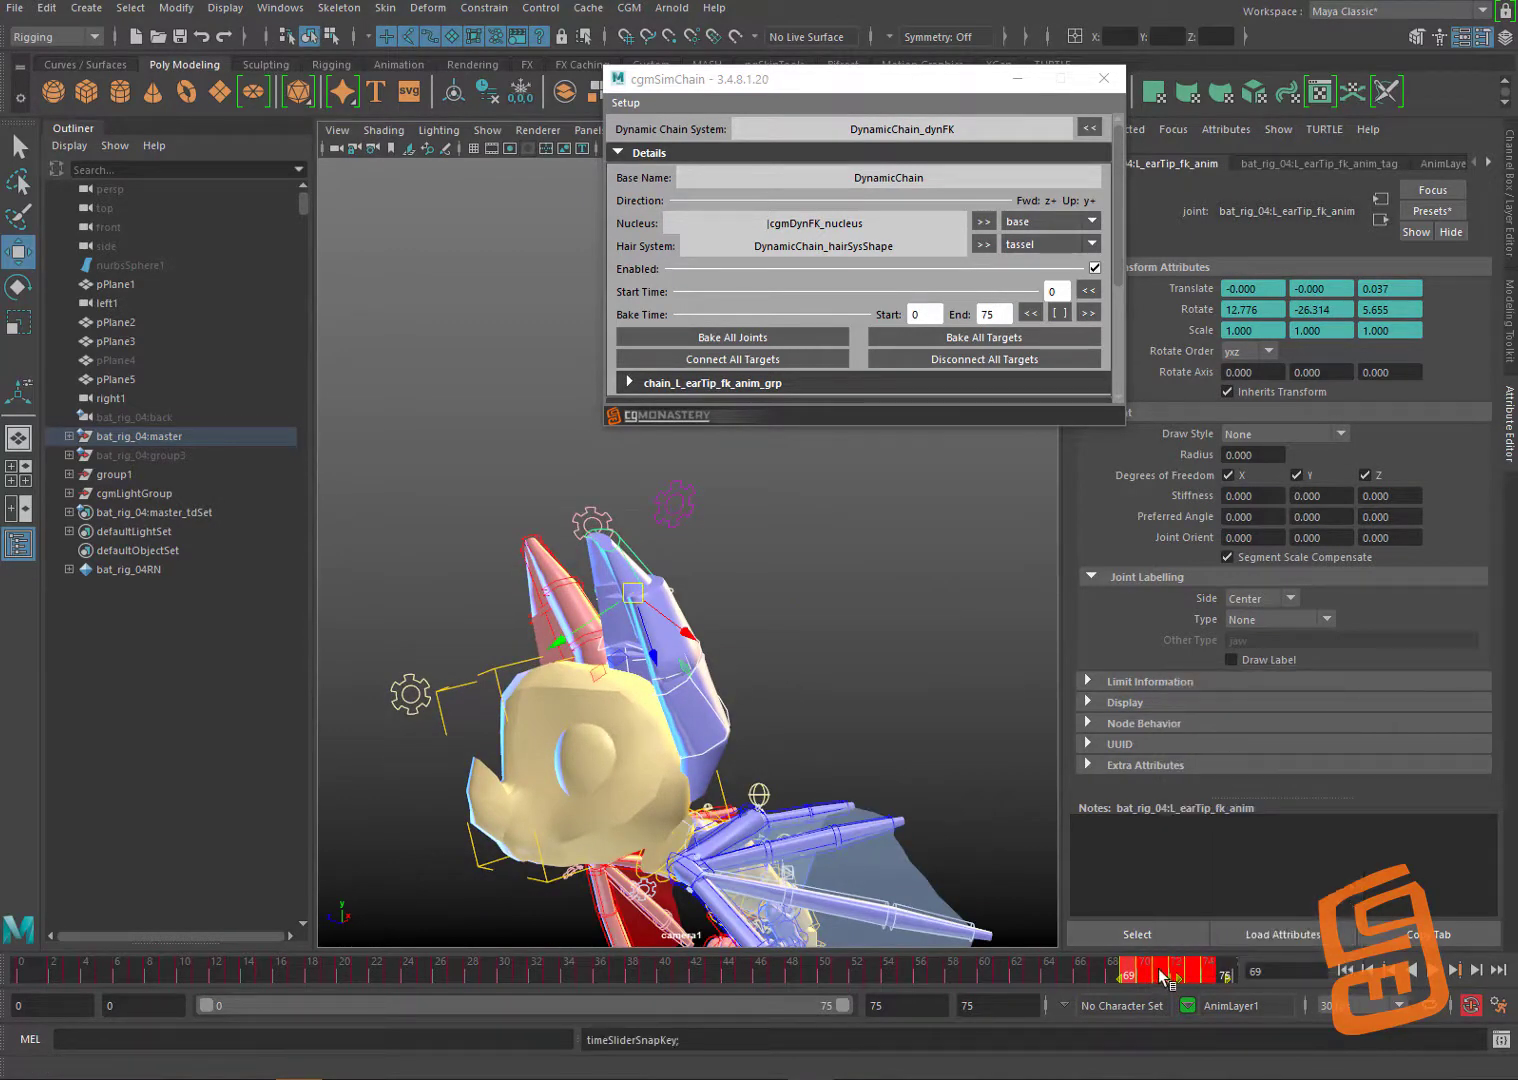
right_click(1166, 975)
click(1227, 725)
drag(1101, 970, 1221, 975)
click(1453, 969)
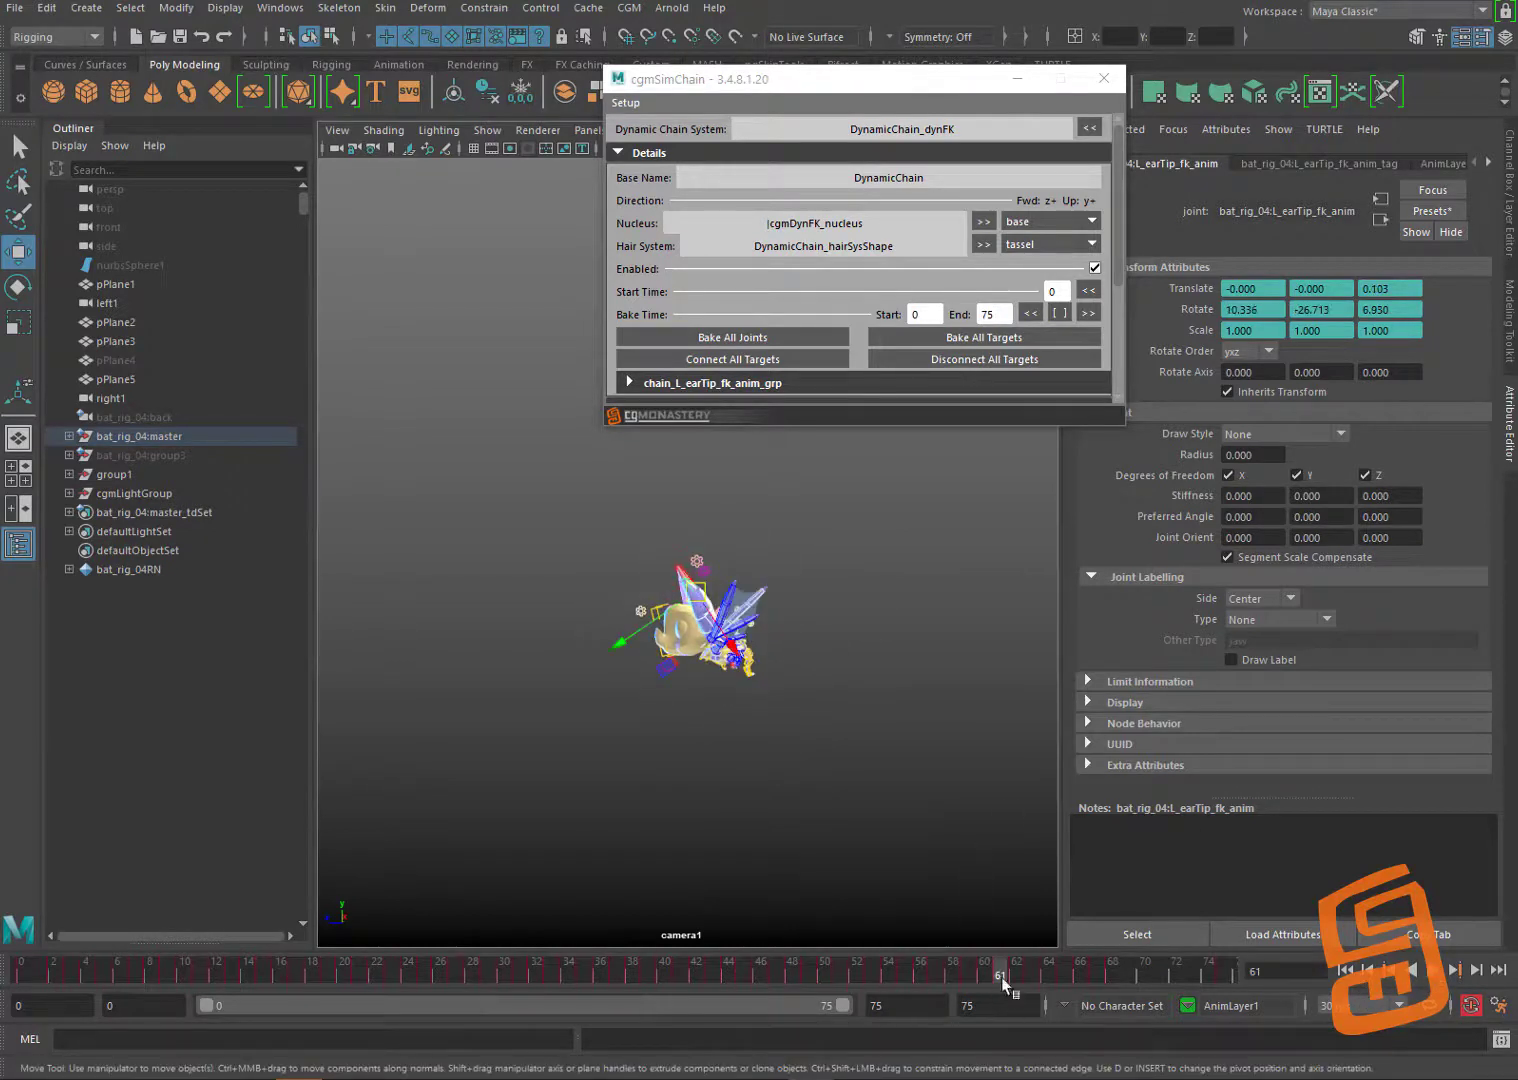
drag(1001, 977, 1115, 968)
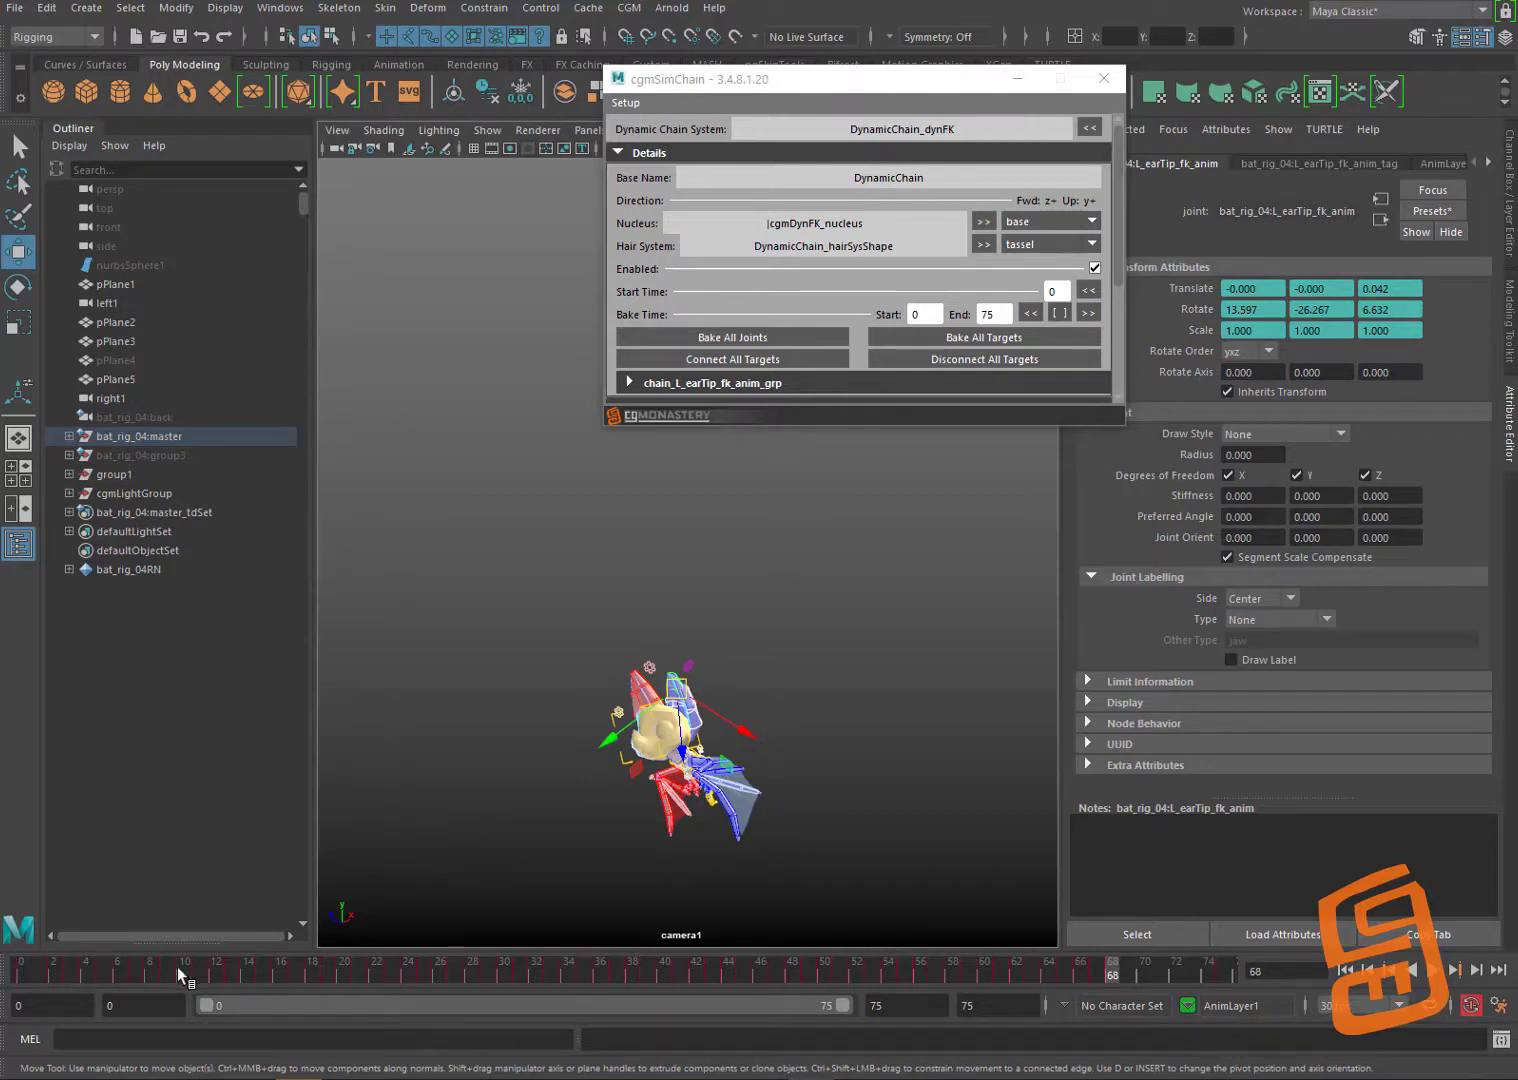
Step: Select the right ear's settings control, R_ear_settings_anim, display its channels and return to frame 0
scroll(622, 632, up, 3)
alt+drag(621, 632, 694, 614)
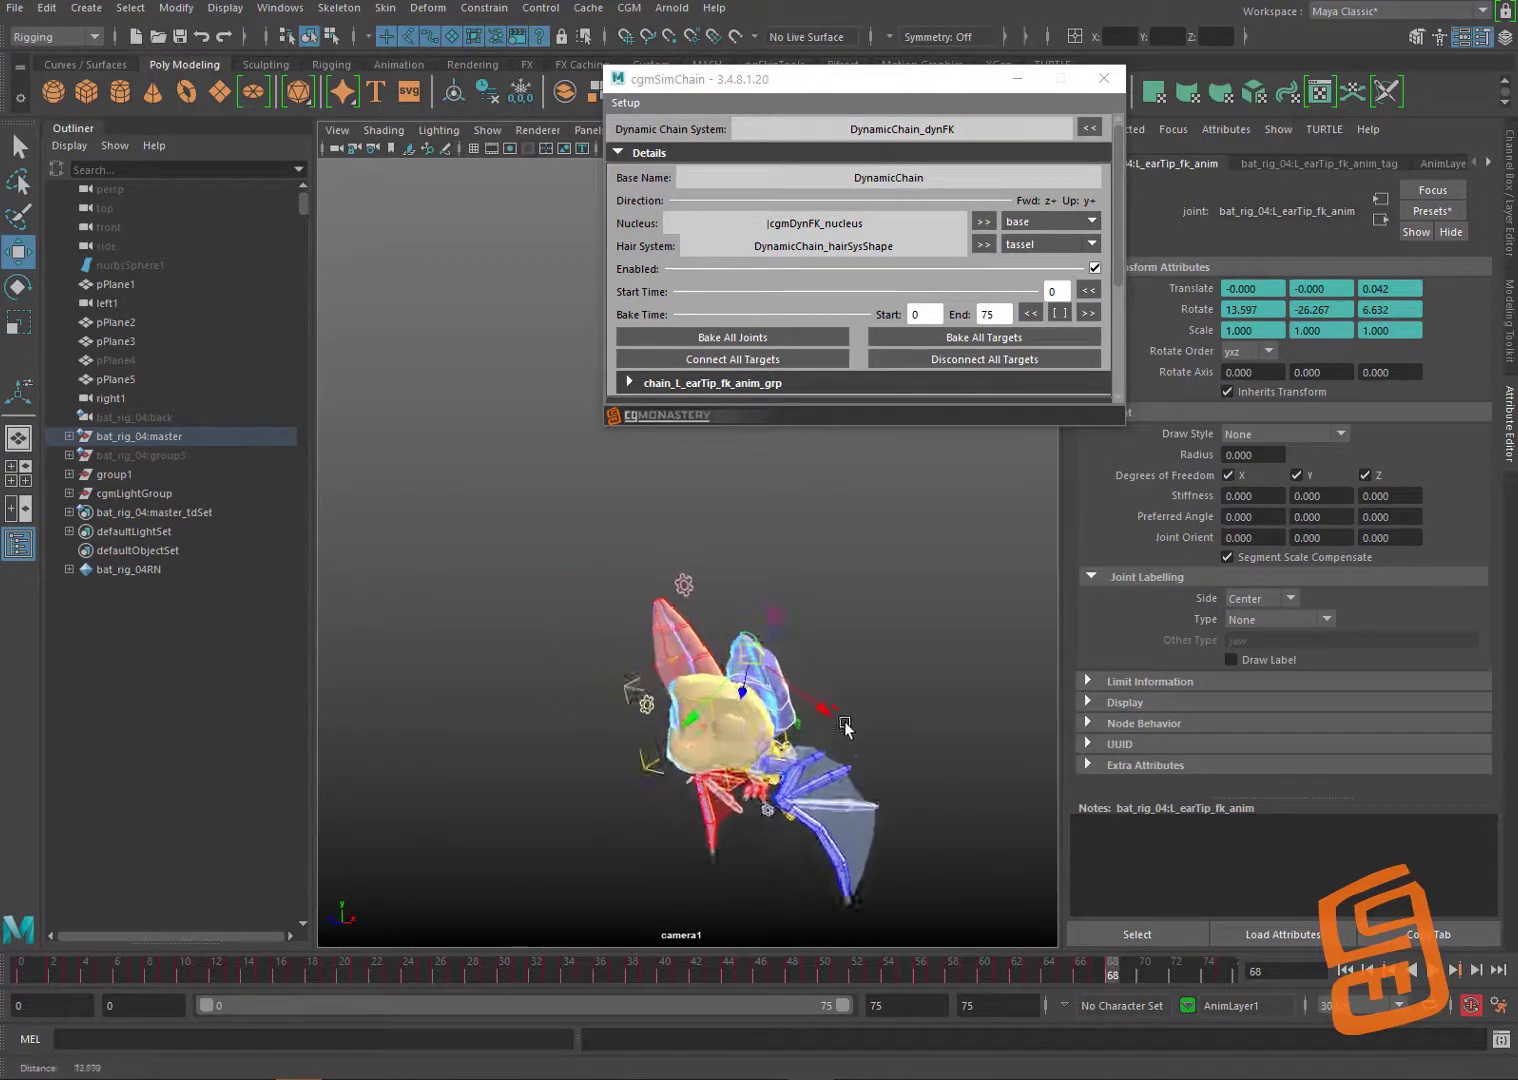
click(745, 590)
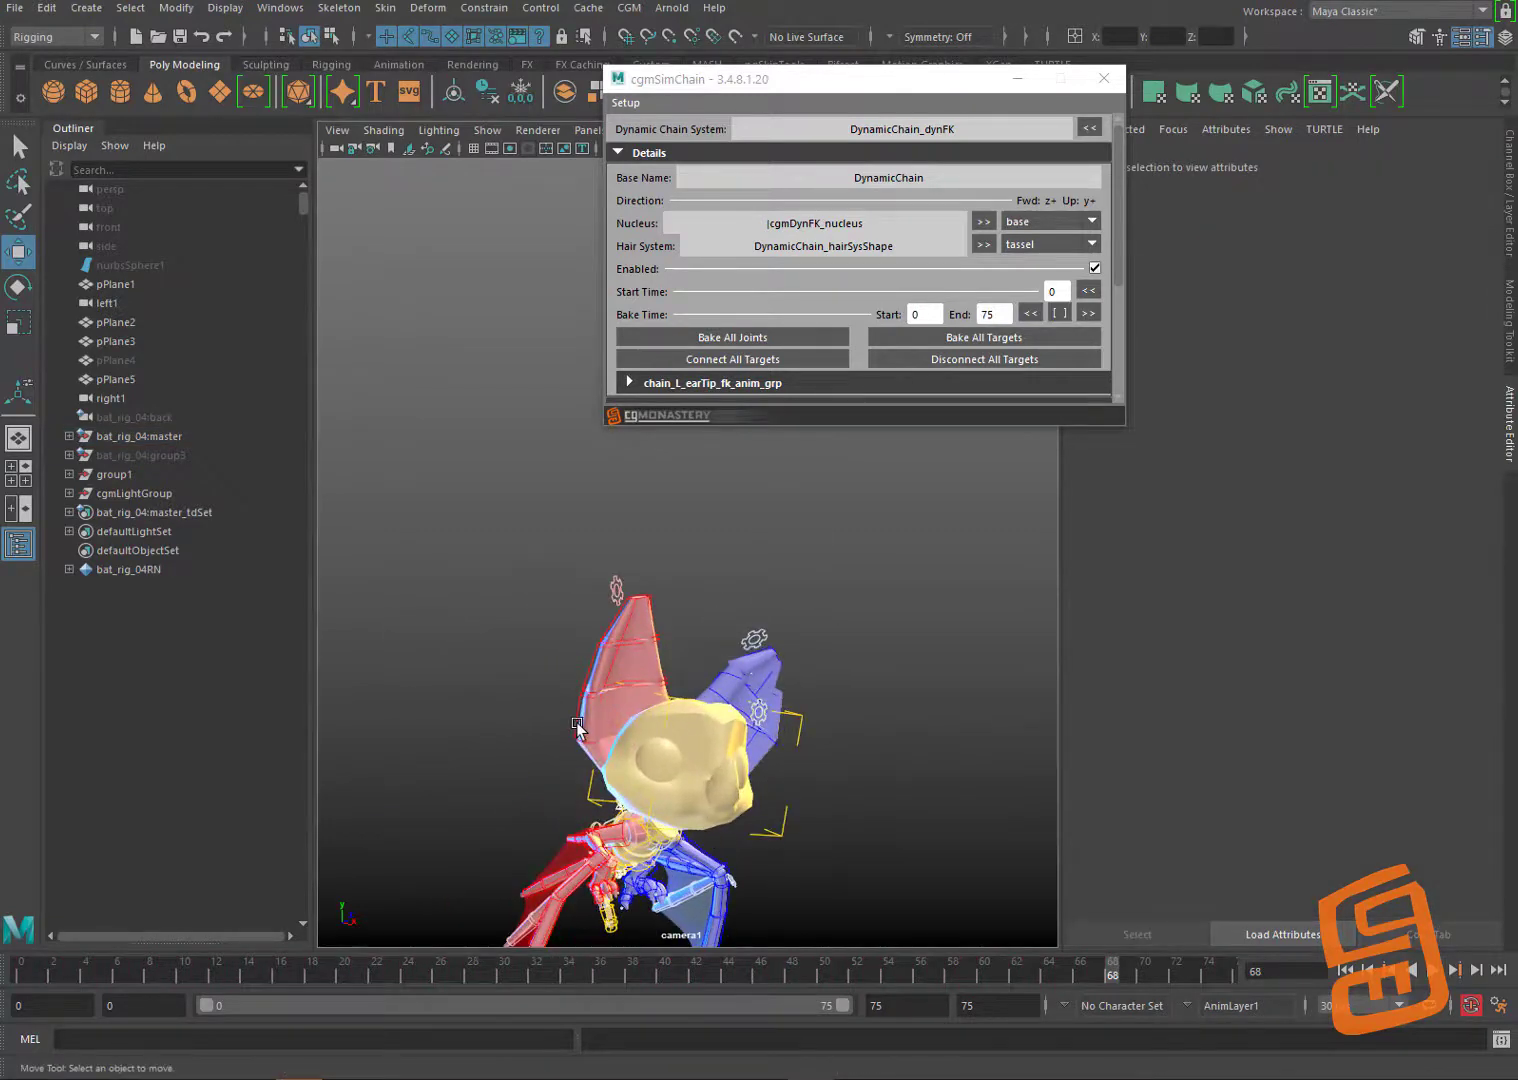
click(693, 613)
click(620, 596)
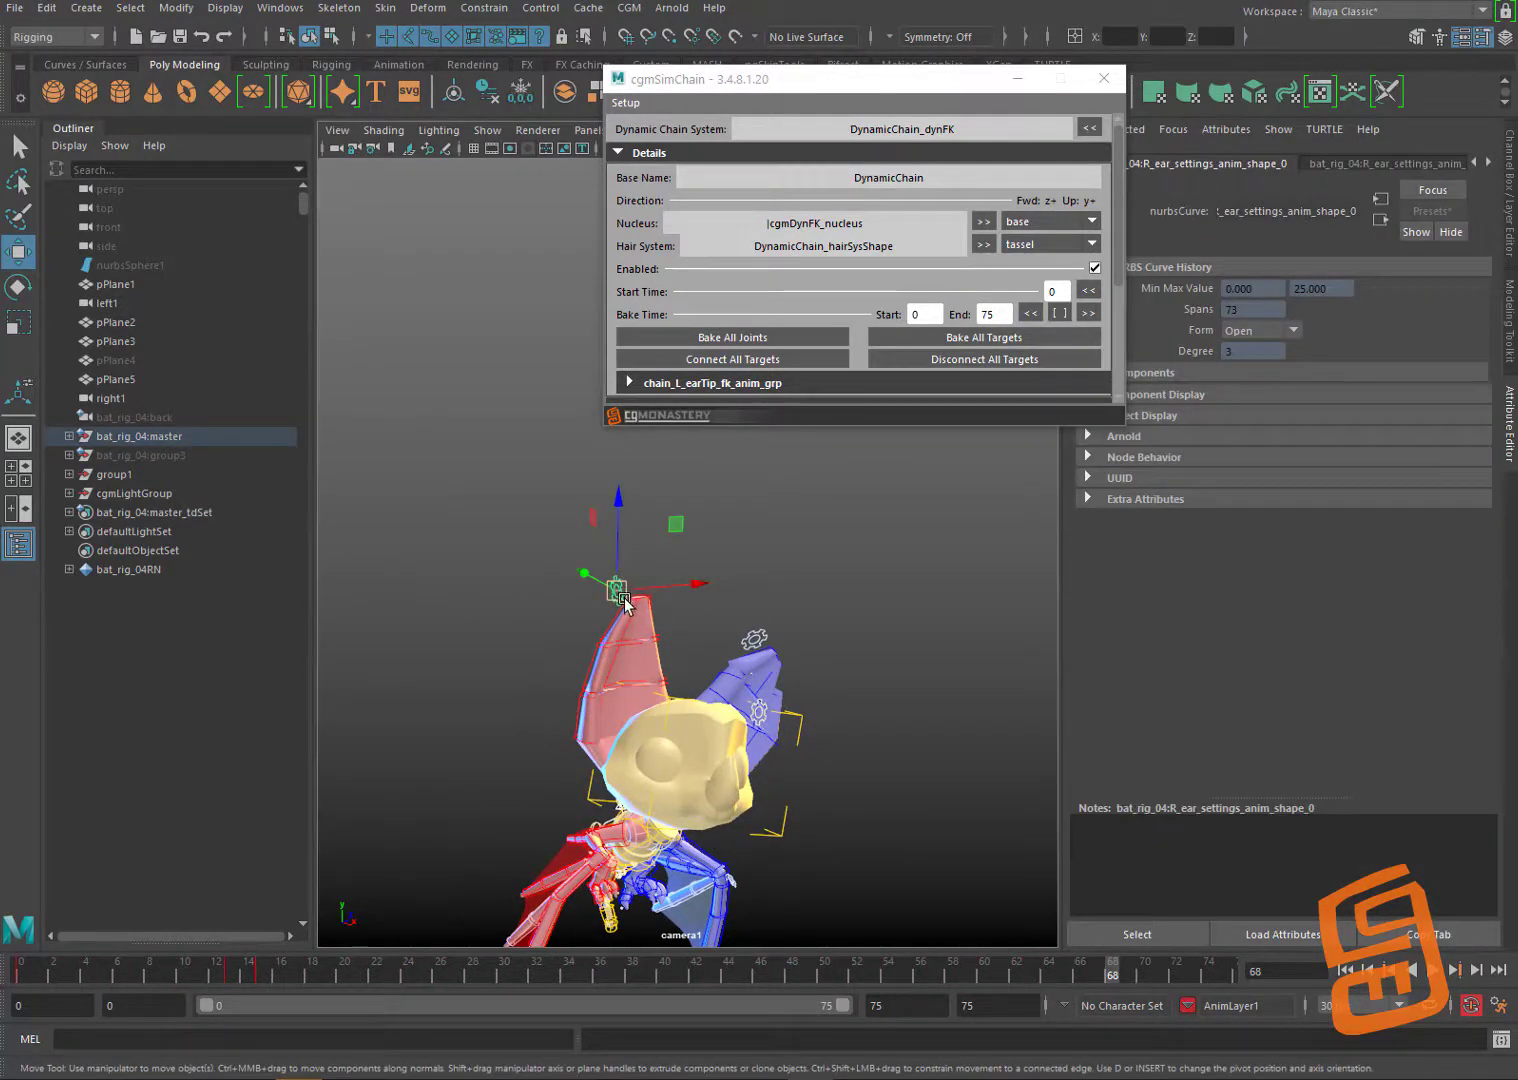
key(ctrl+a)
click(42, 976)
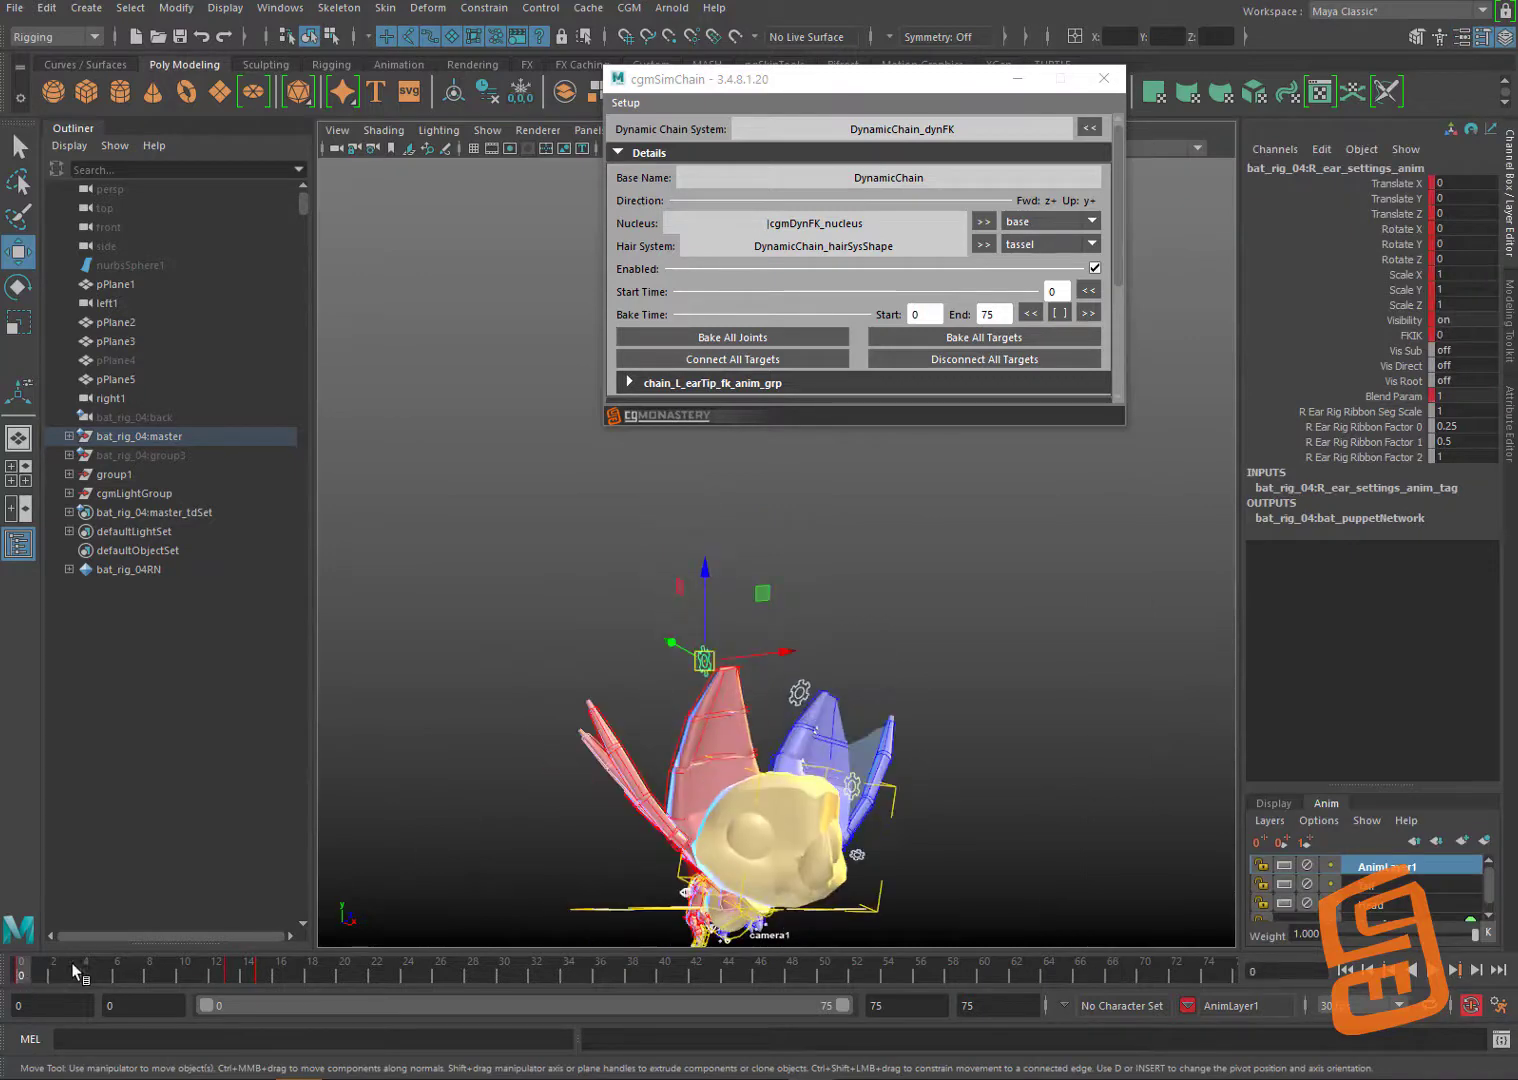
Step: Delete the right-ear settings control's keys around frames 12 to 15, scrub through the animation to check, and return to frame 0
drag(860, 977, 1293, 970)
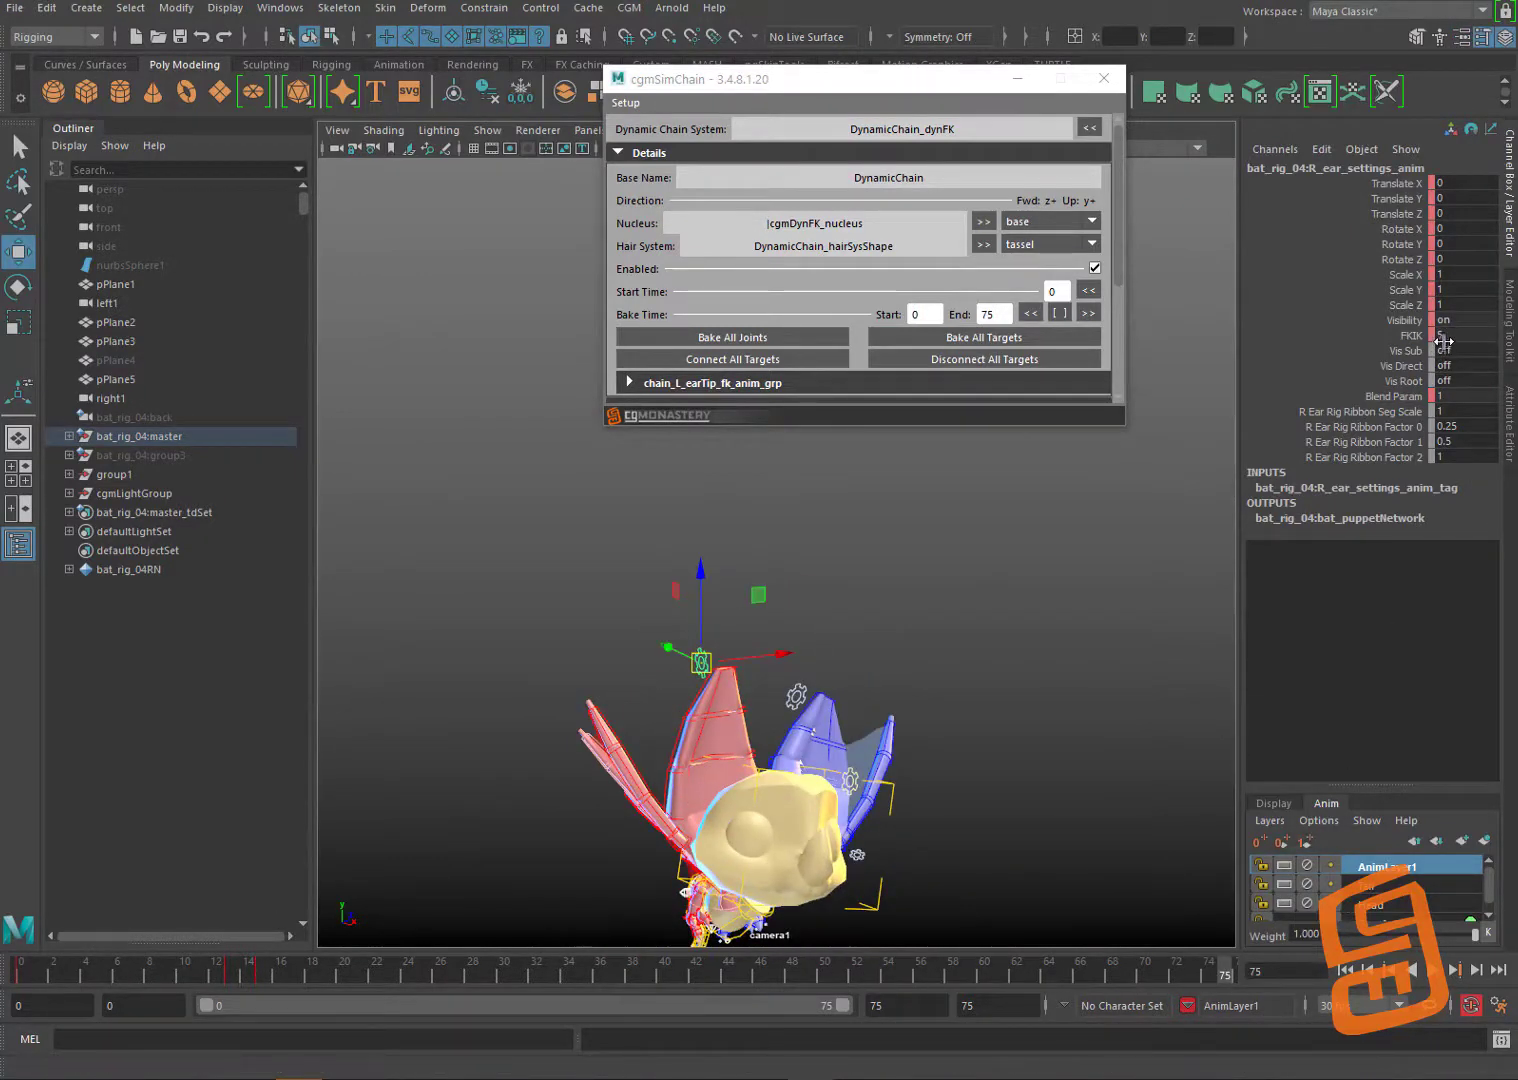
shift+drag(212, 974, 260, 974)
right_click(264, 977)
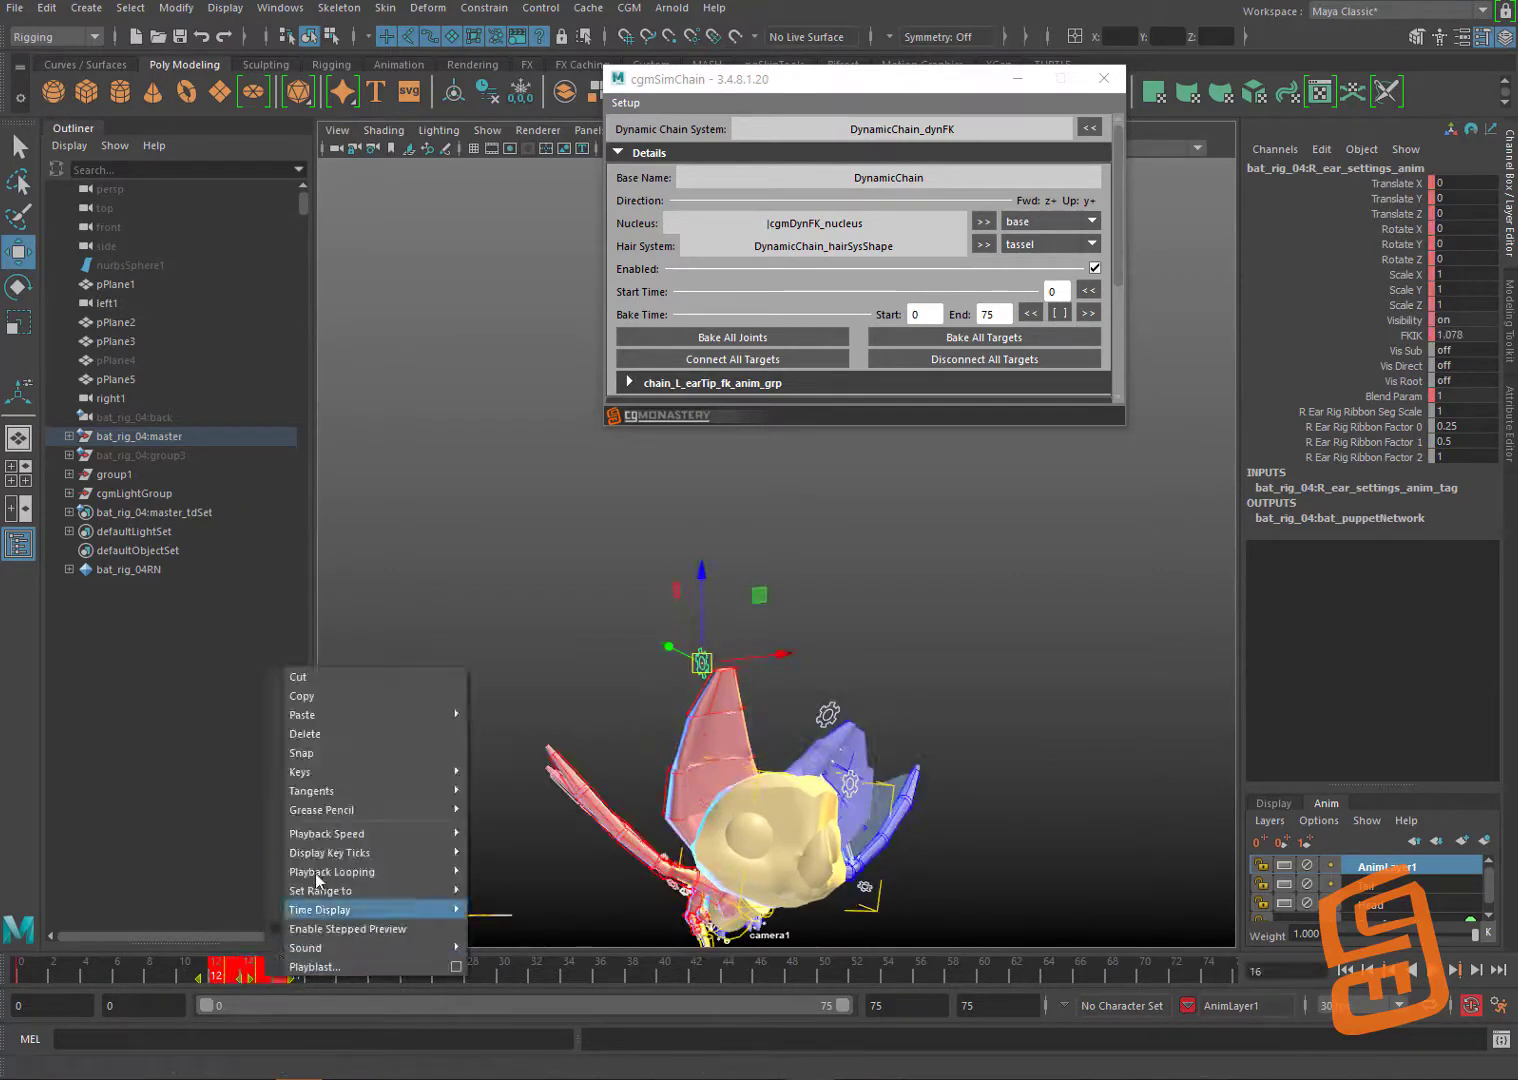
click(388, 730)
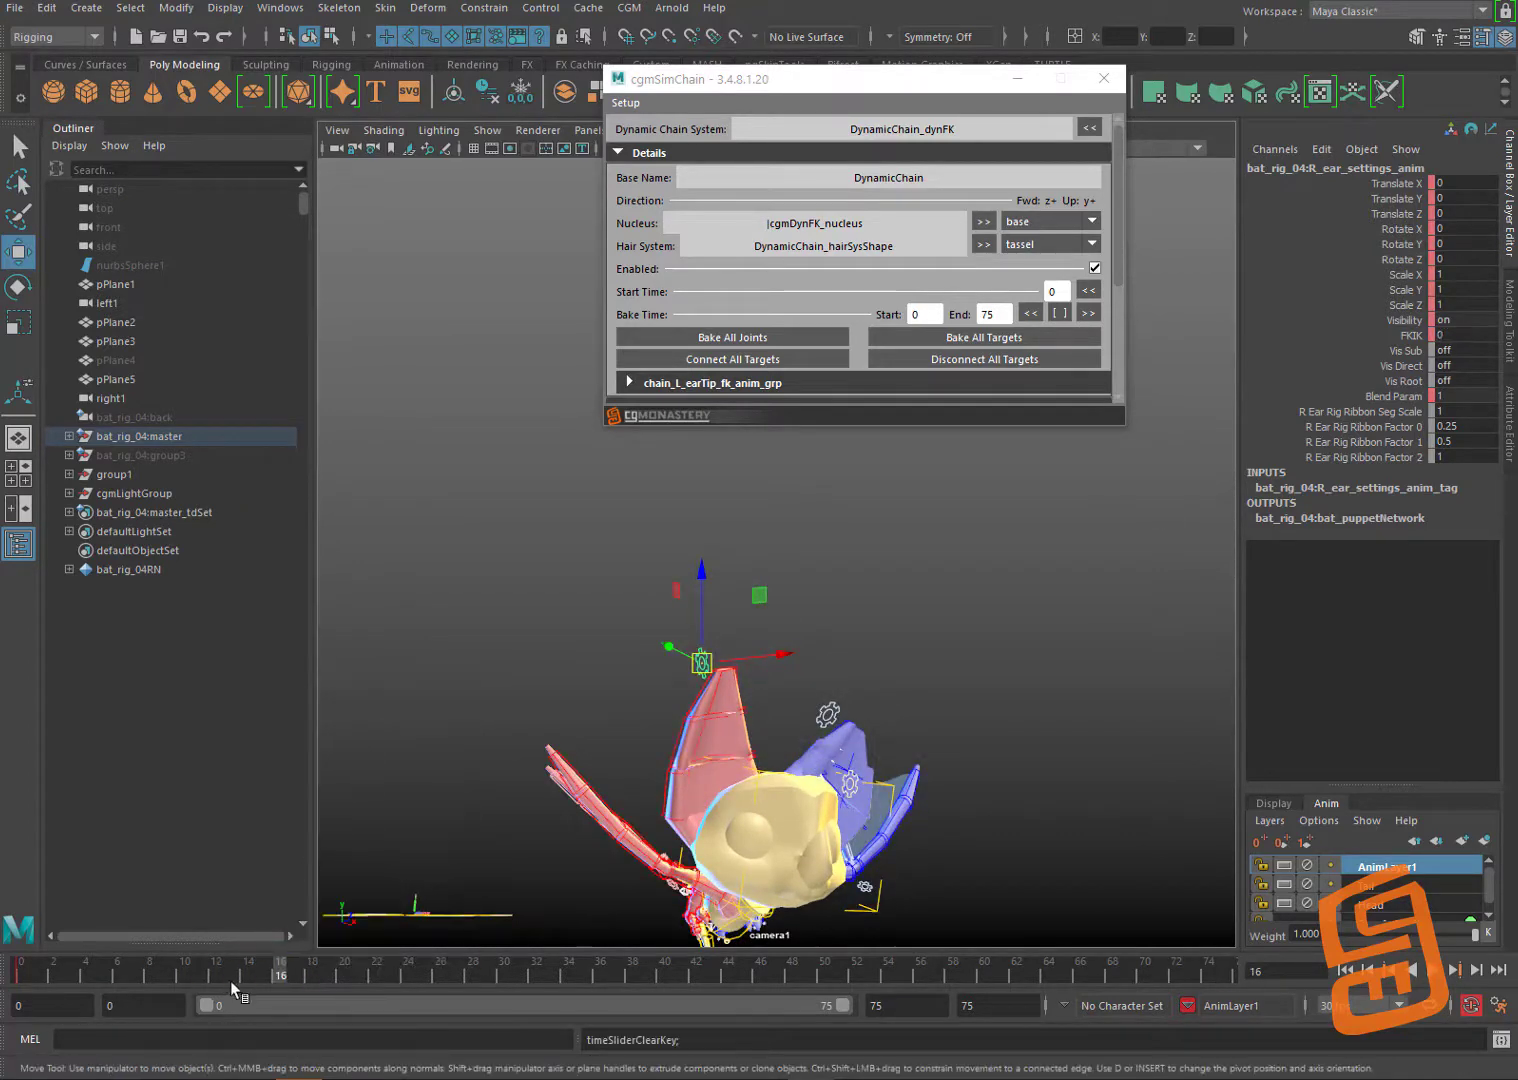
drag(230, 979, 840, 975)
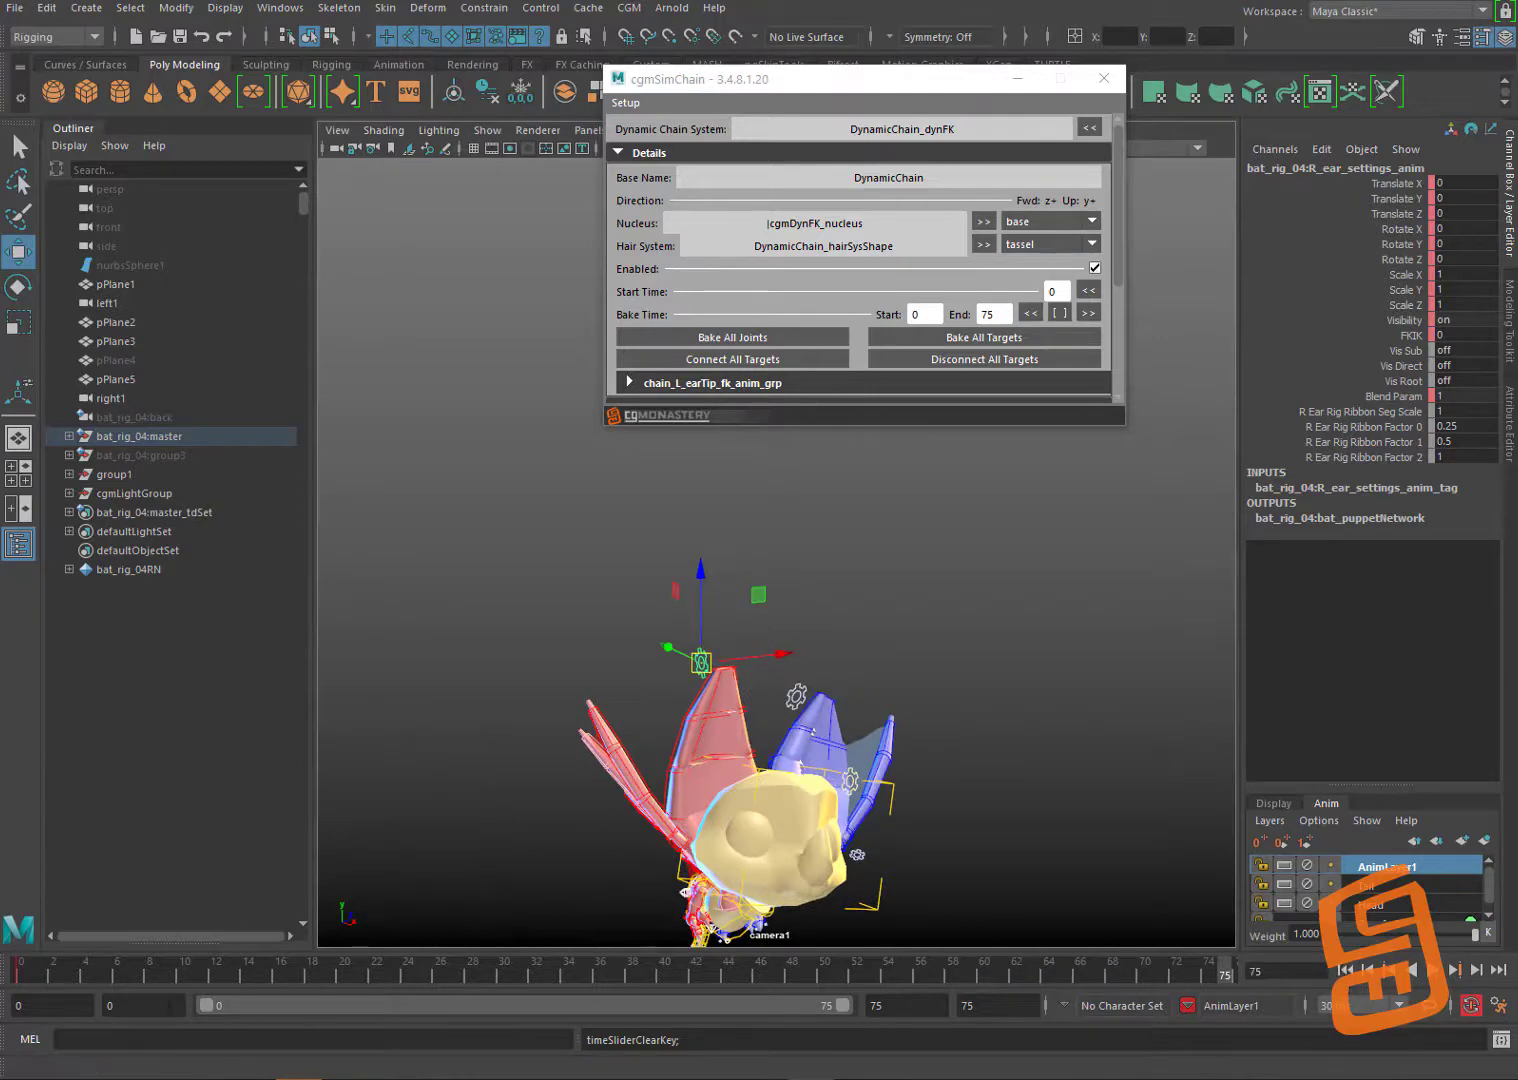
drag(70, 973, 4, 1033)
Step: Clear the selection and close the cgmSimChain window
click(727, 657)
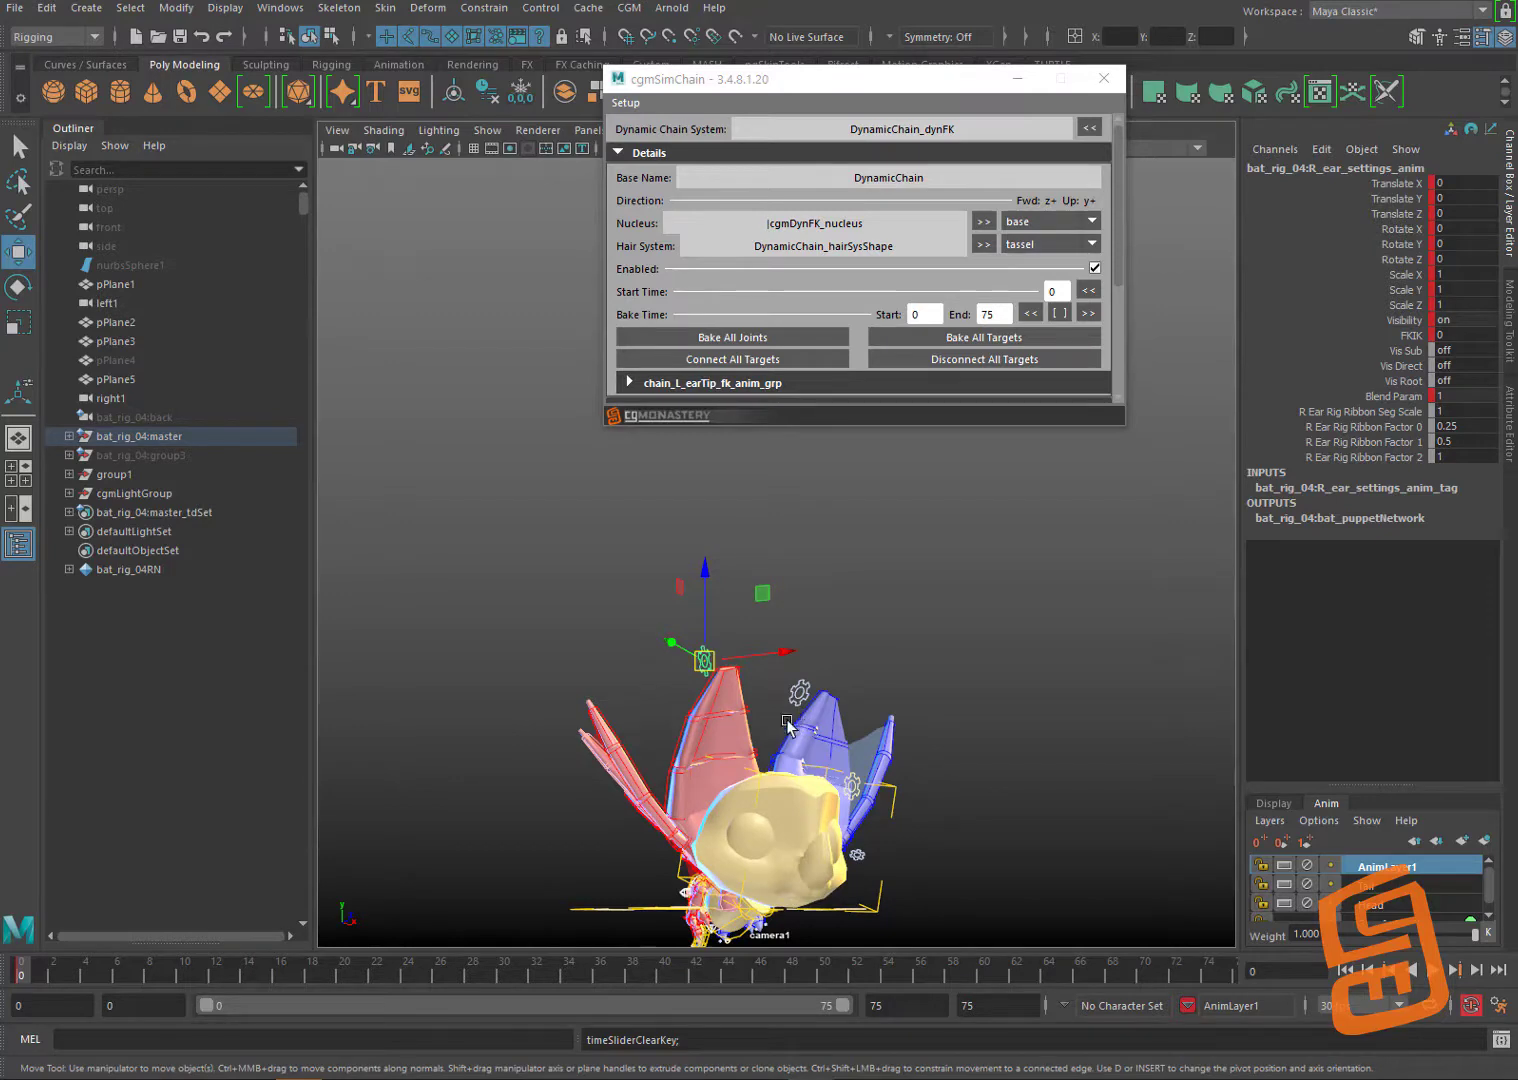
mouse_move(760, 723)
alt+mouse_down()
mouse_move(795, 717)
mouse_move(779, 695)
alt+mouse_up()
alt+middle_drag(779, 695, 850, 628)
alt+drag(850, 628, 880, 613)
mouse_move(30, 968)
mouse_down()
mouse_move(111, 974)
mouse_move(20, 976)
mouse_up()
alt+drag(852, 592, 945, 593)
click(945, 594)
alt+drag(756, 641, 789, 565)
click(1104, 79)
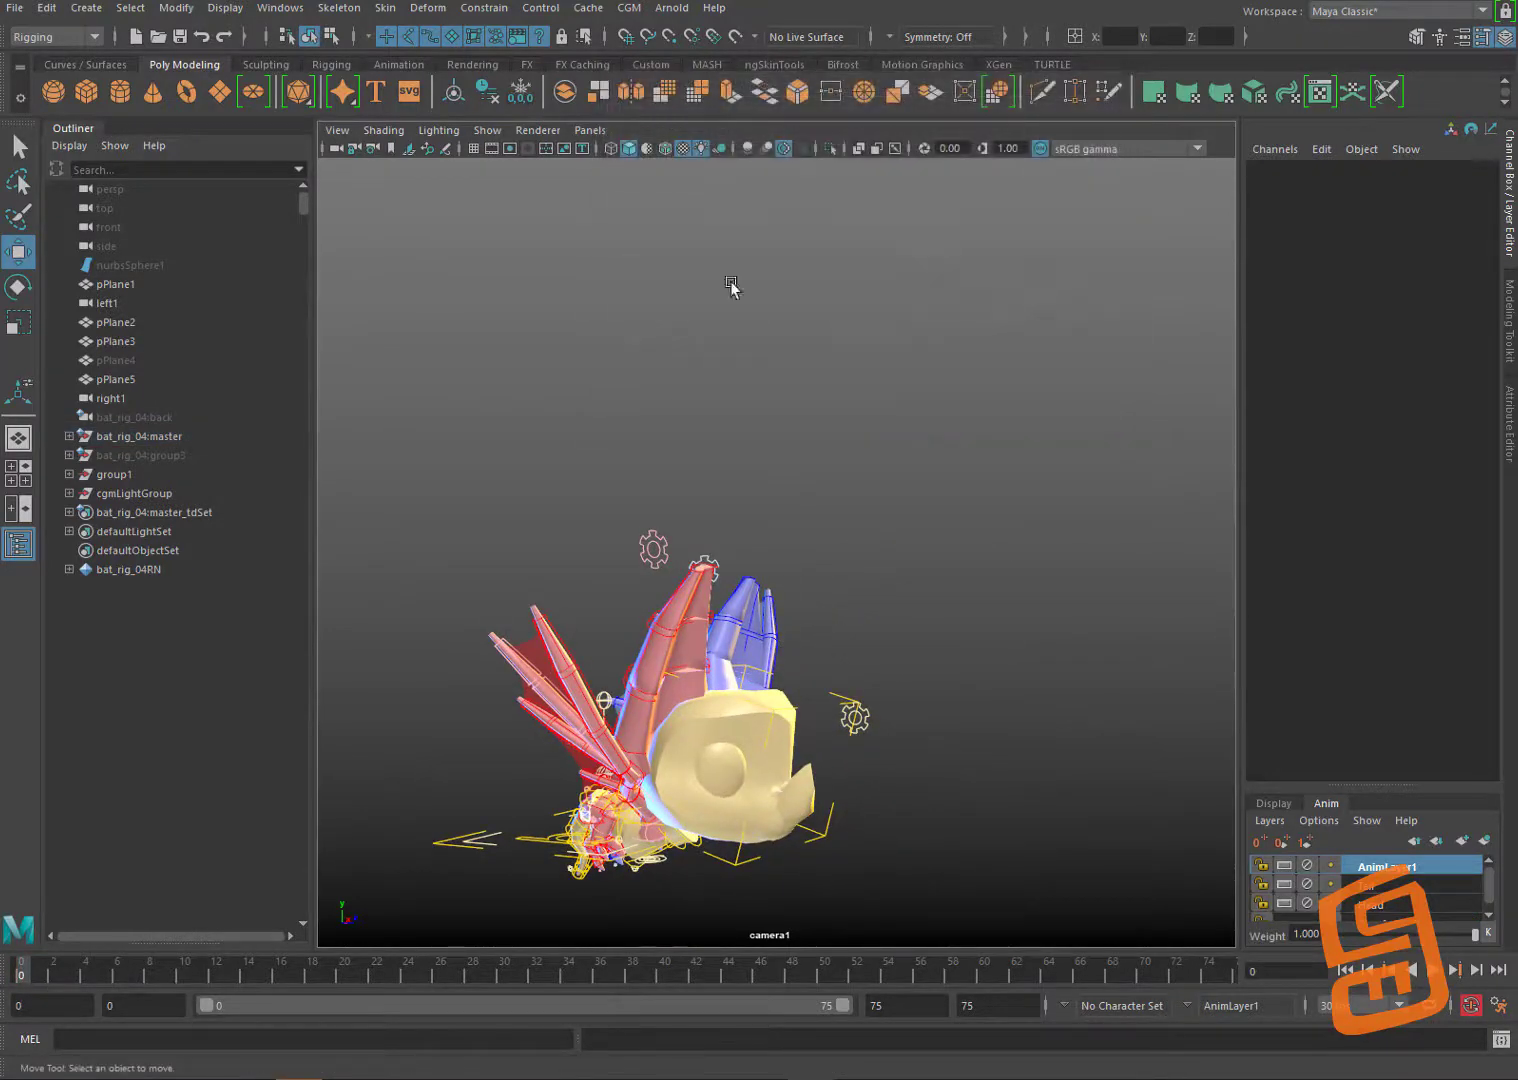
Step: Select the right ear's FK controls from base to tip, examine them on the rig, and clear the selection
click(623, 711)
shift+click(647, 629)
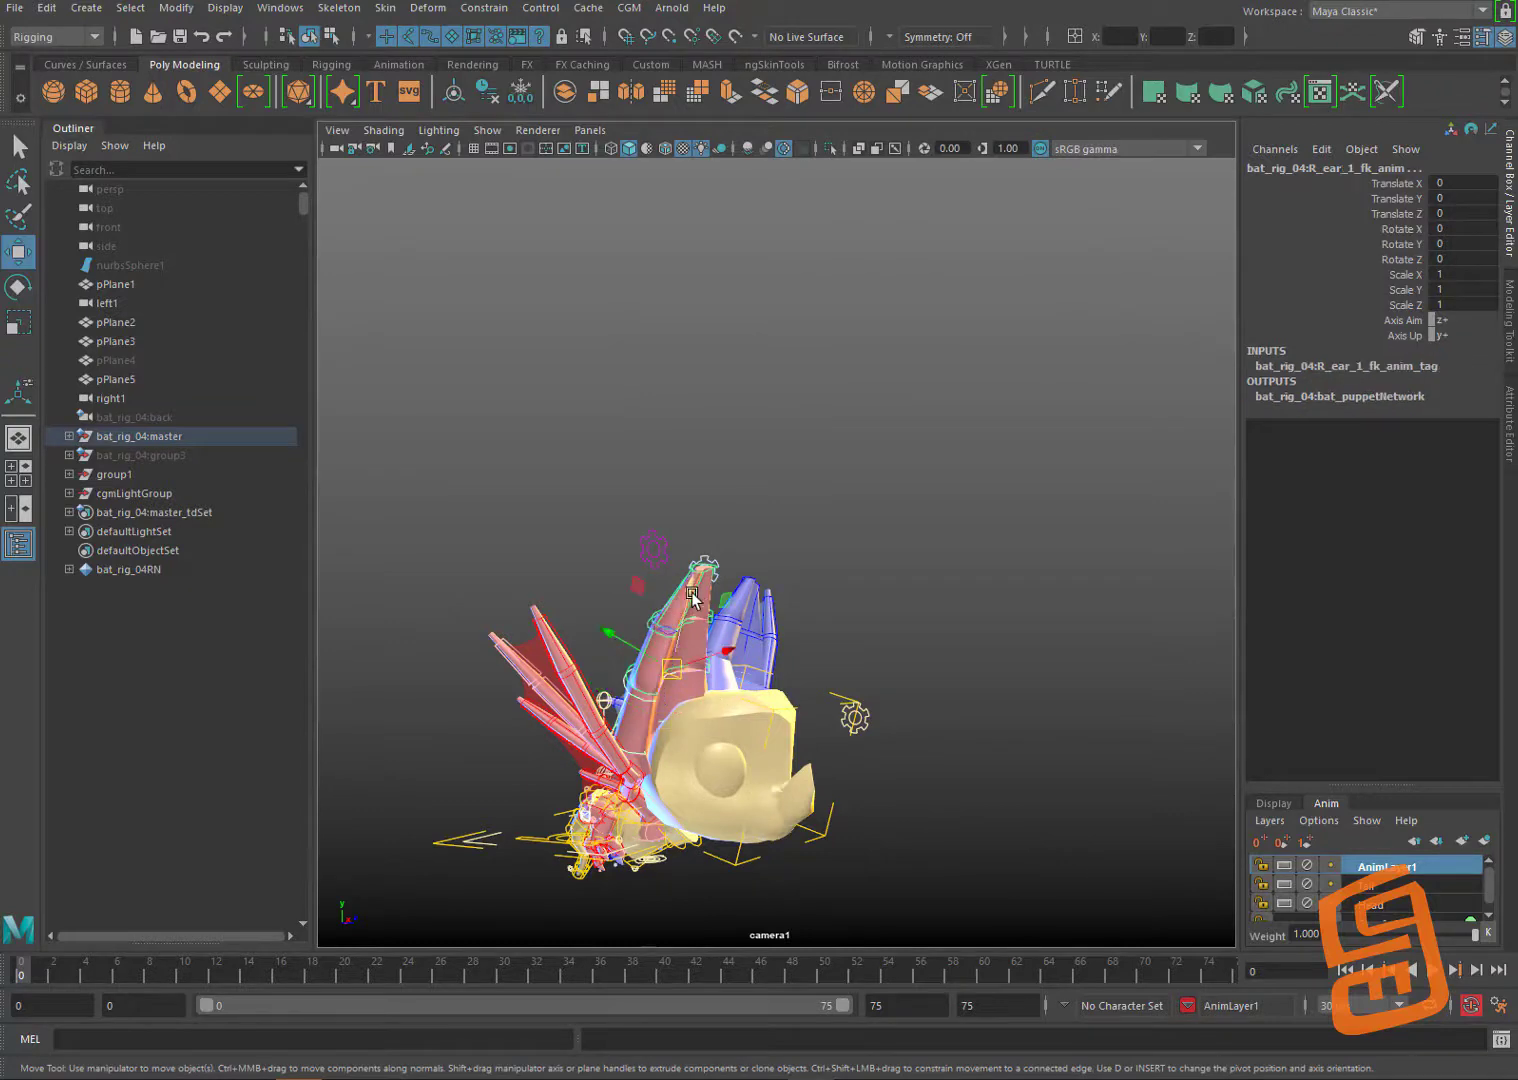
shift+click(667, 606)
alt+drag(673, 652, 702, 653)
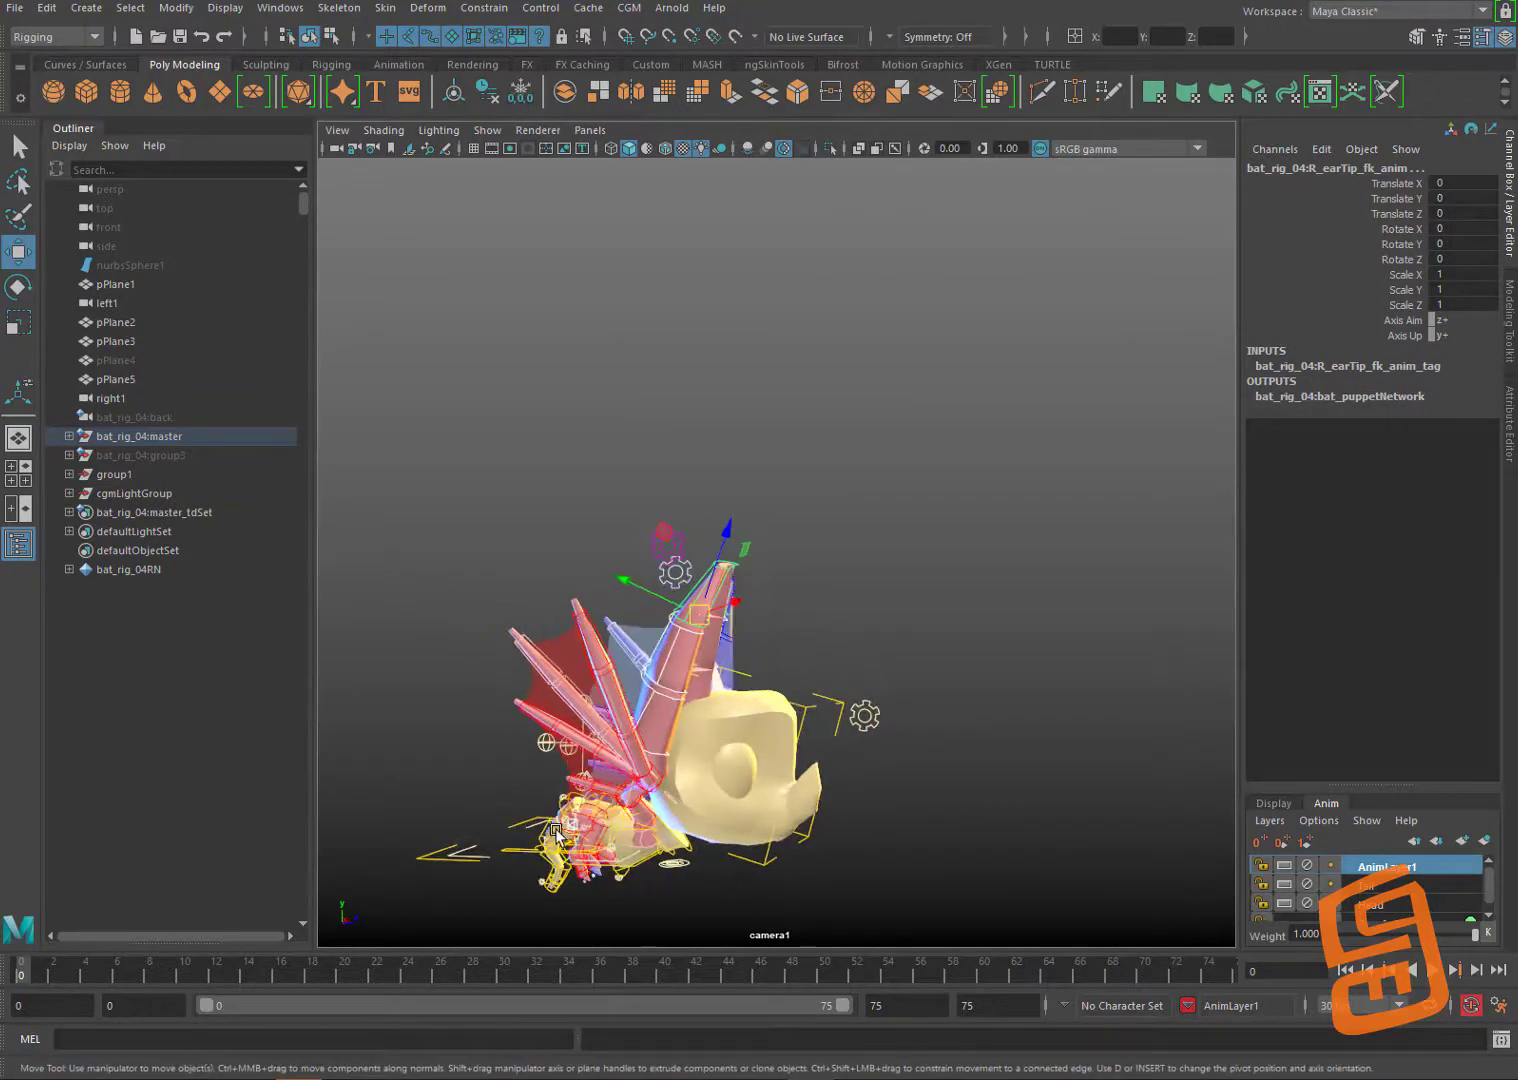
alt+drag(580, 792, 588, 818)
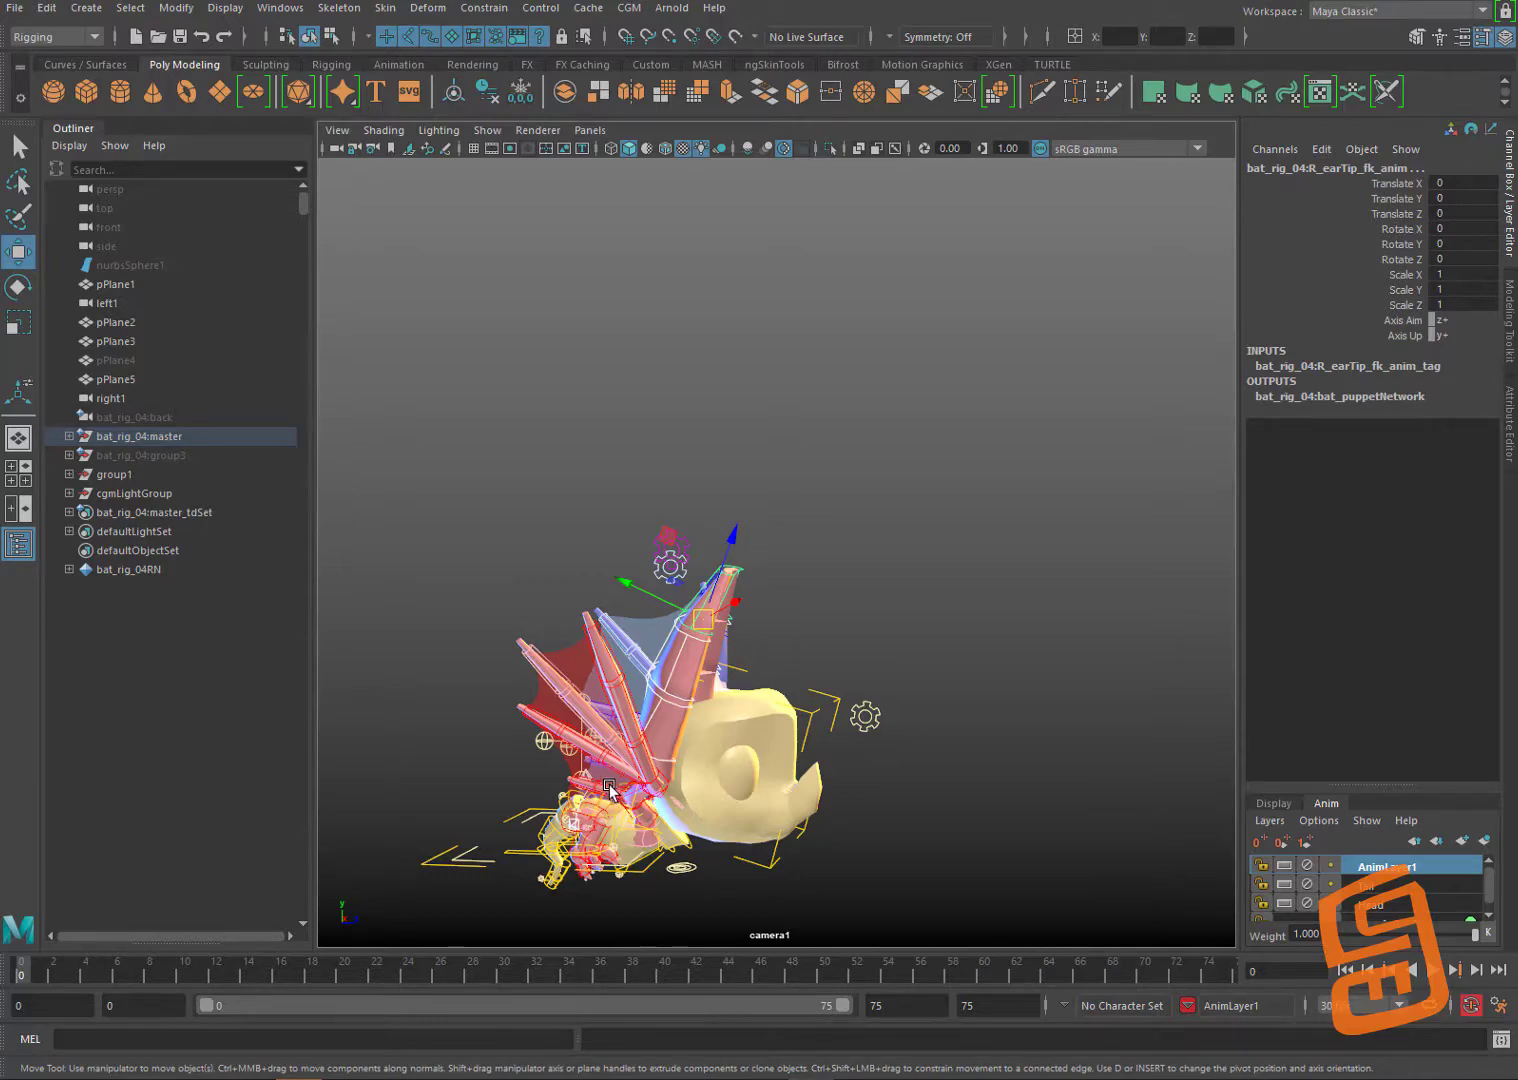
alt+drag(712, 612, 934, 447)
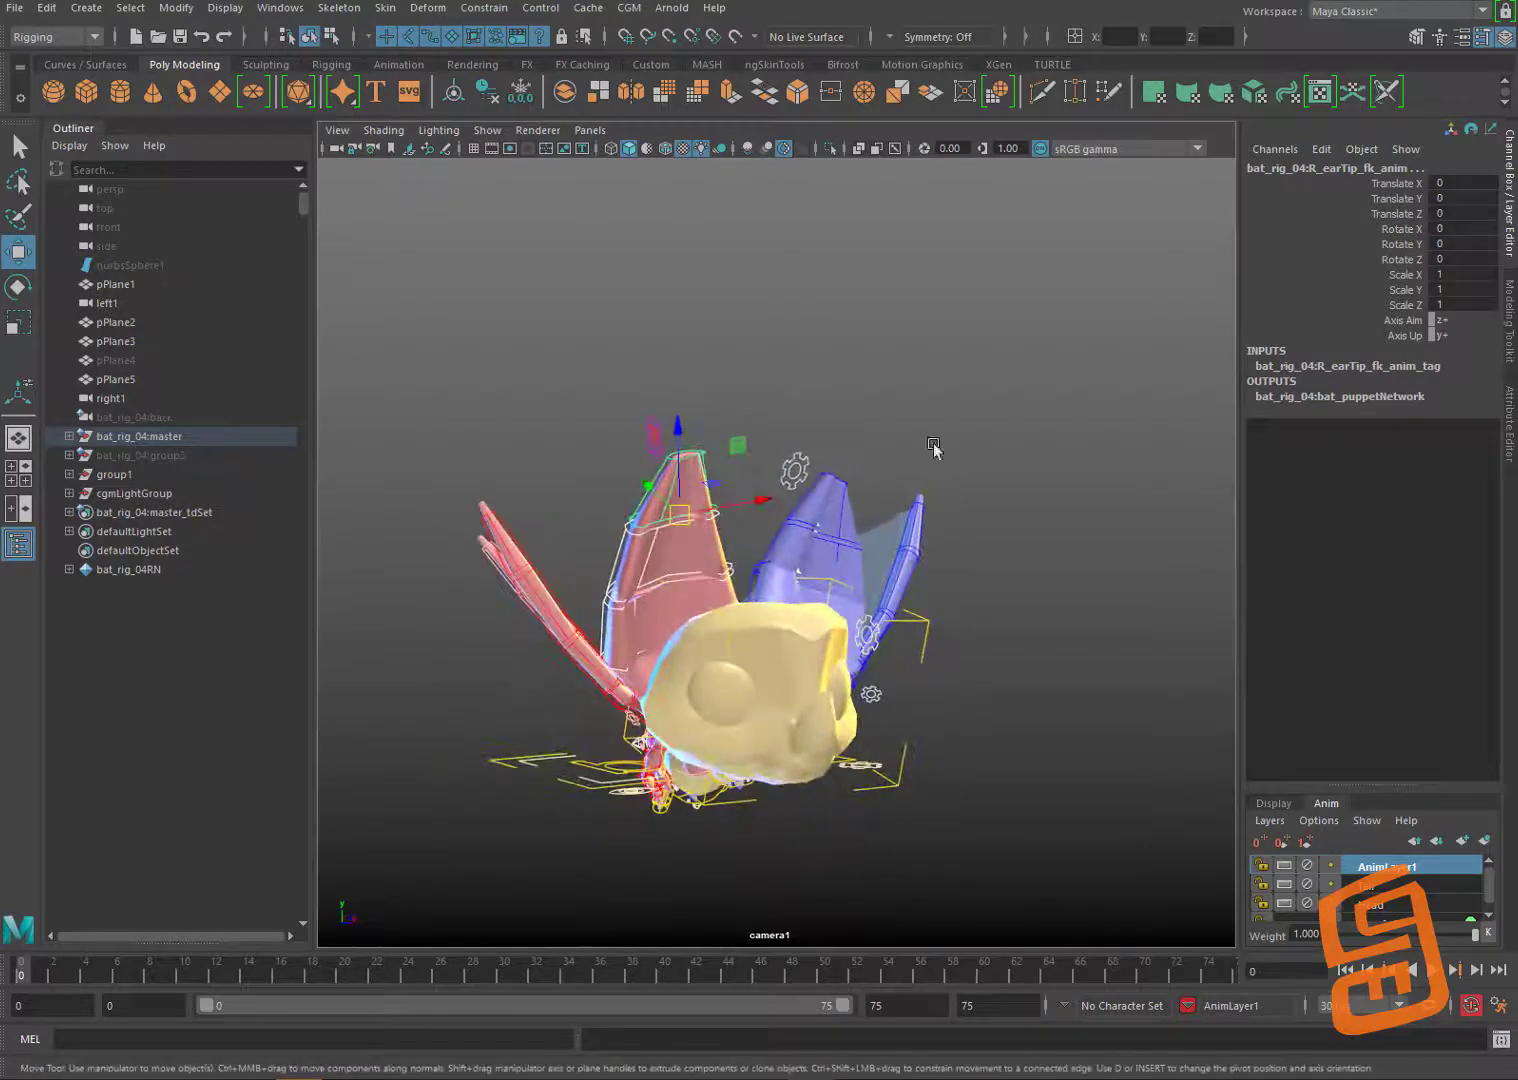
click(934, 447)
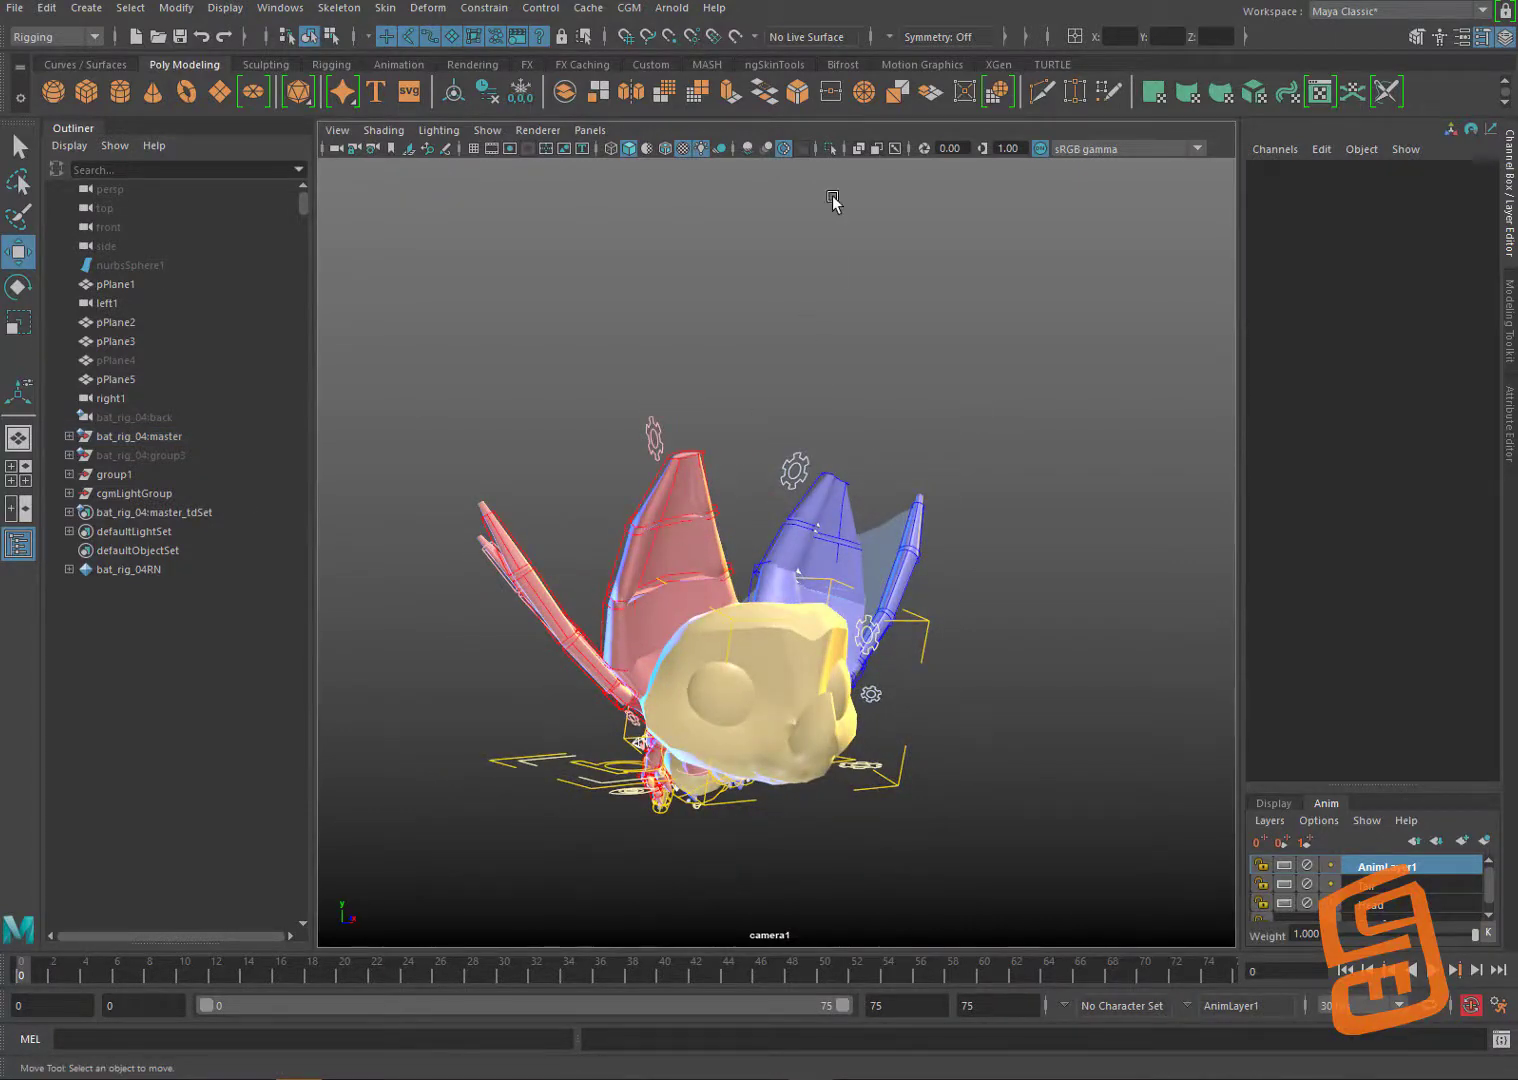
Step: Open cgmAnimFilterTool and select the right ear's FK controls R_earBase, R_ear_1 and R_earTip
click(629, 7)
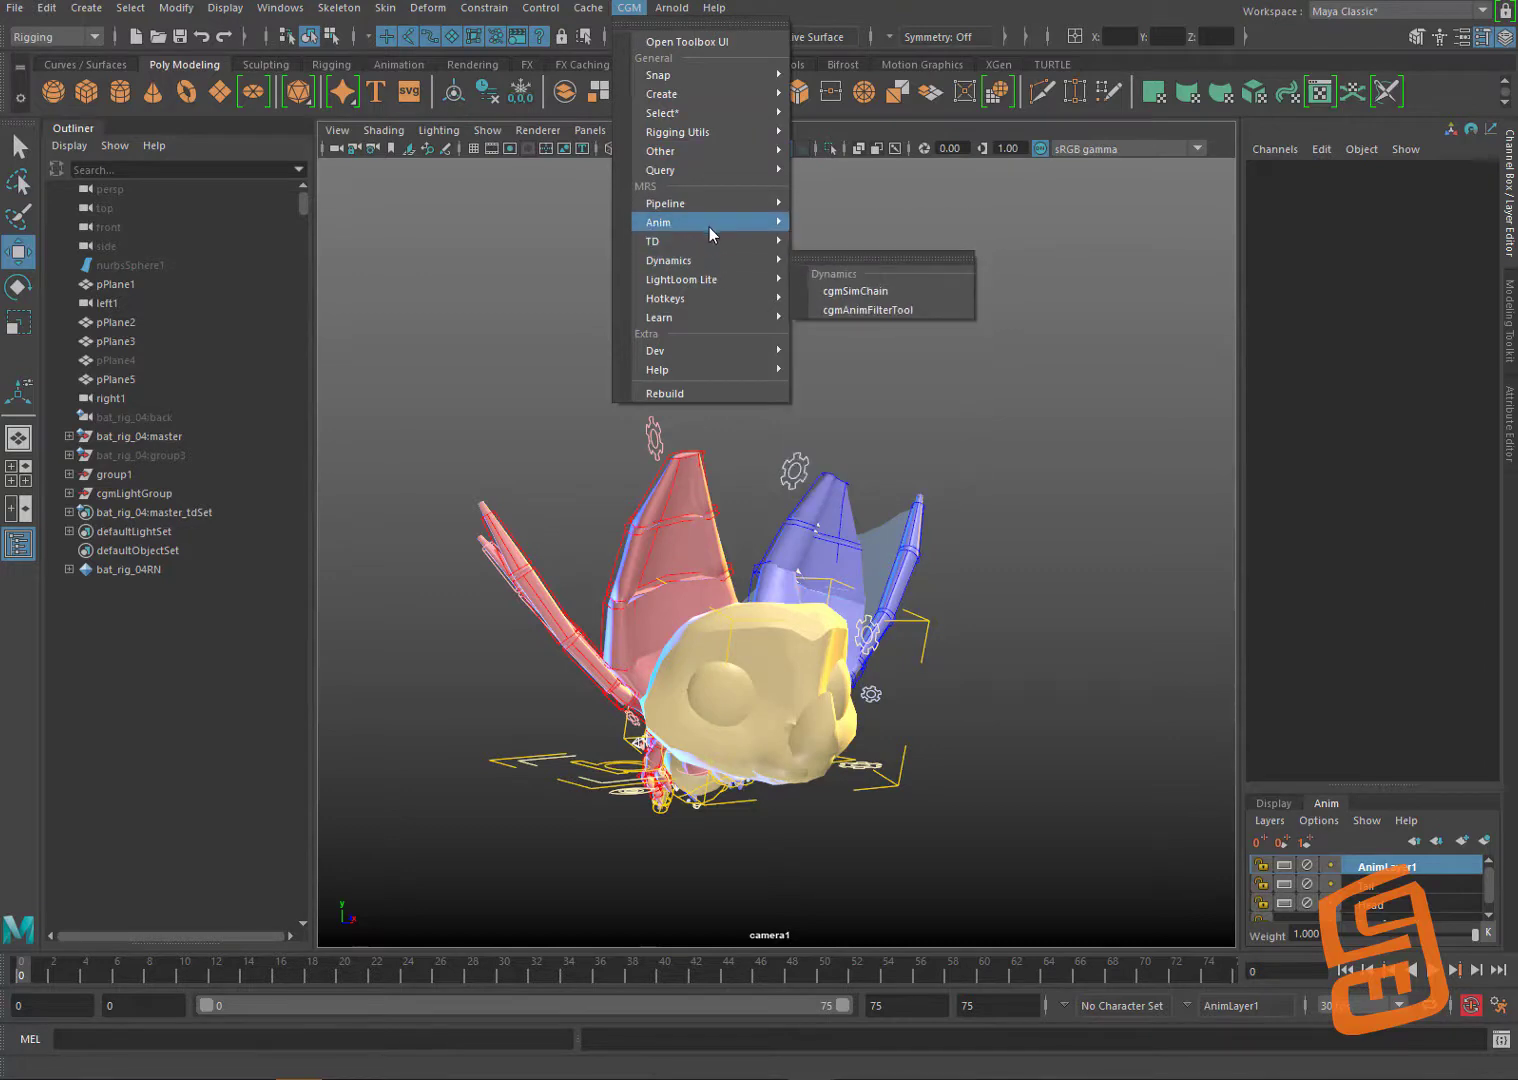
mouse_move(709, 225)
click(888, 325)
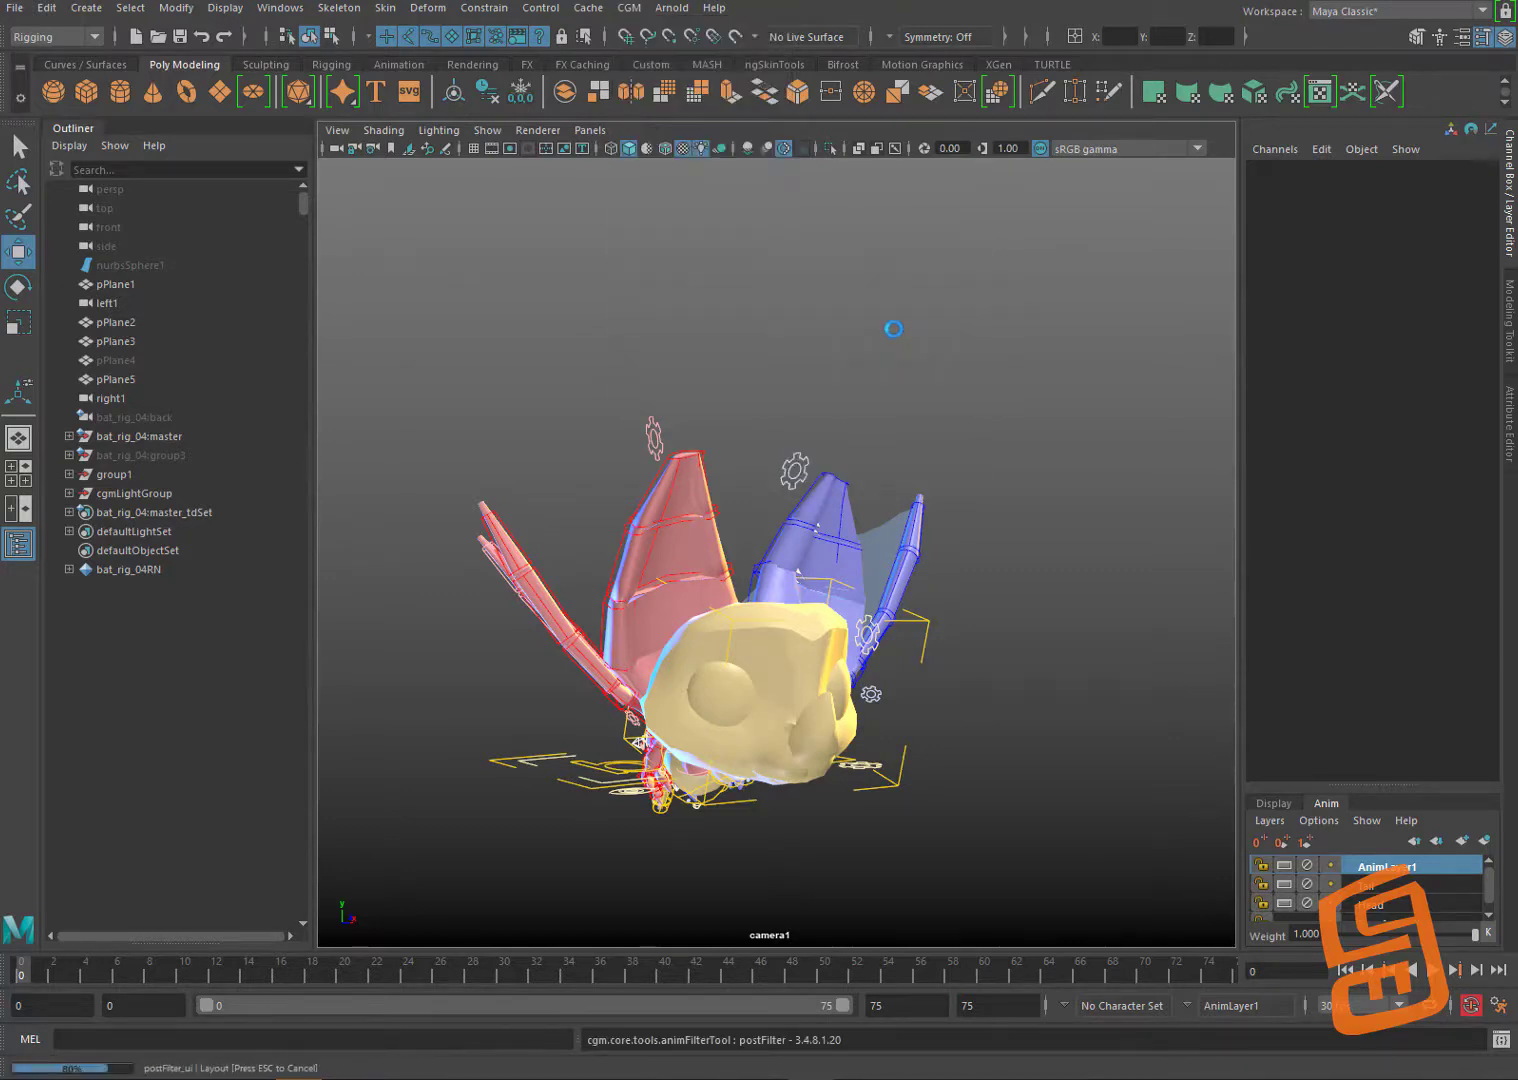
drag(997, 306, 1126, 299)
click(625, 585)
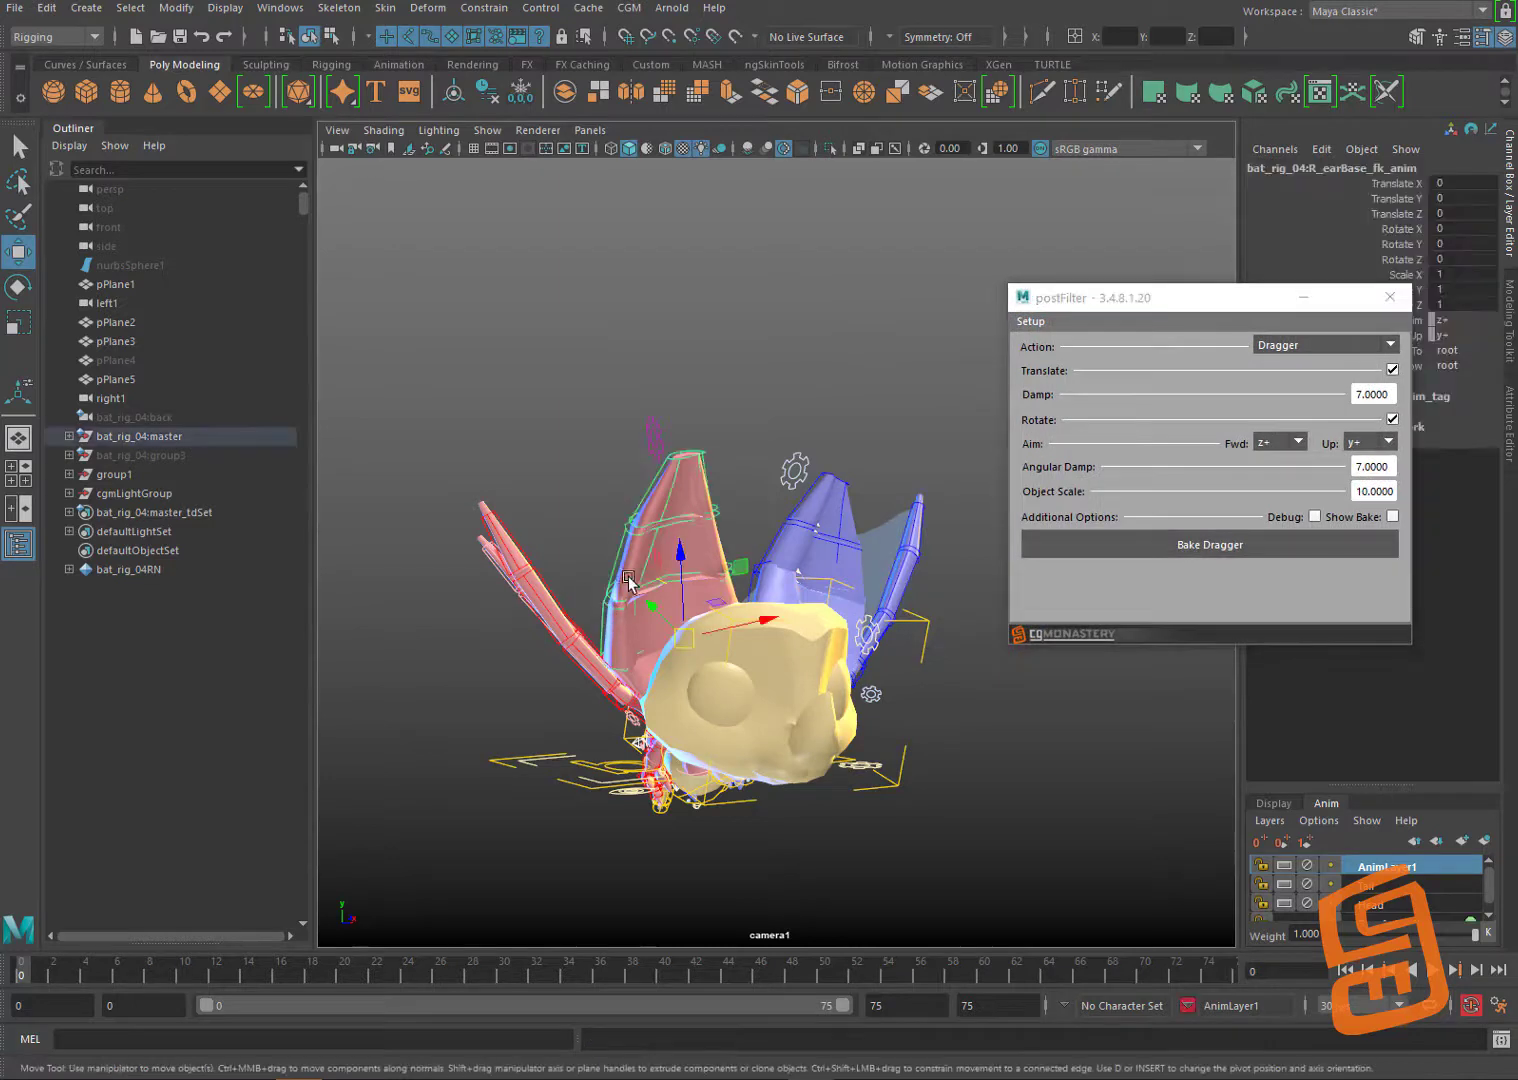
click(639, 503)
click(636, 507)
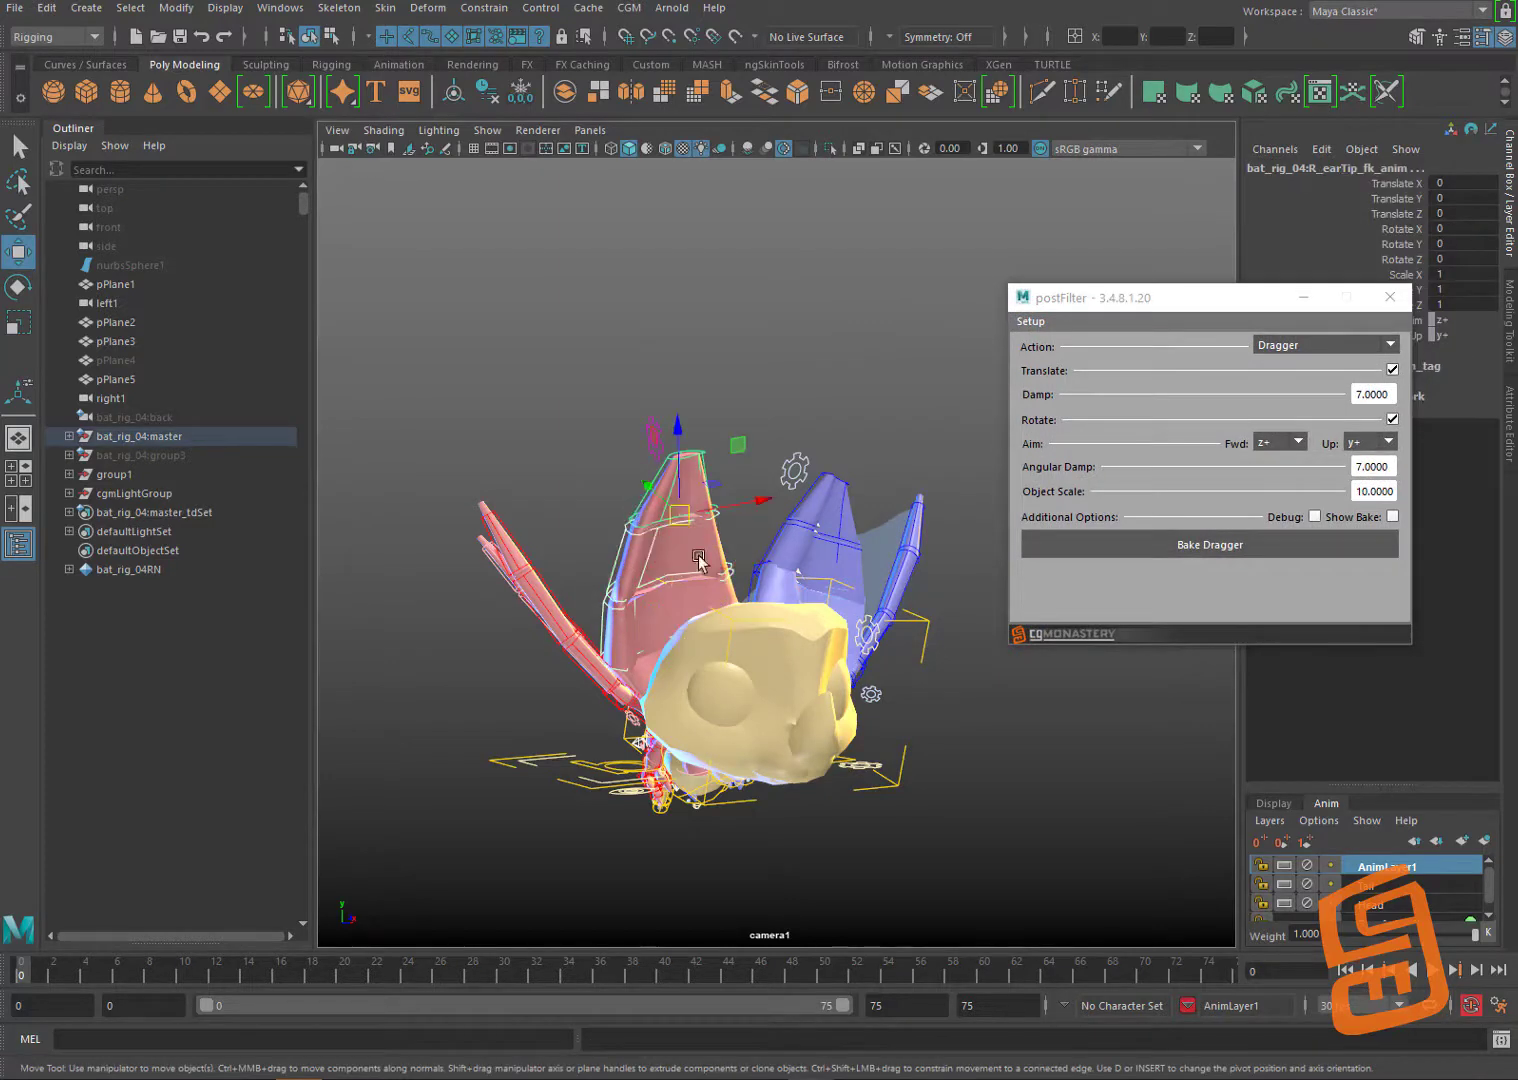
Step: Create an animation layer from the selected right-ear controls and name it RighEar
click(1286, 820)
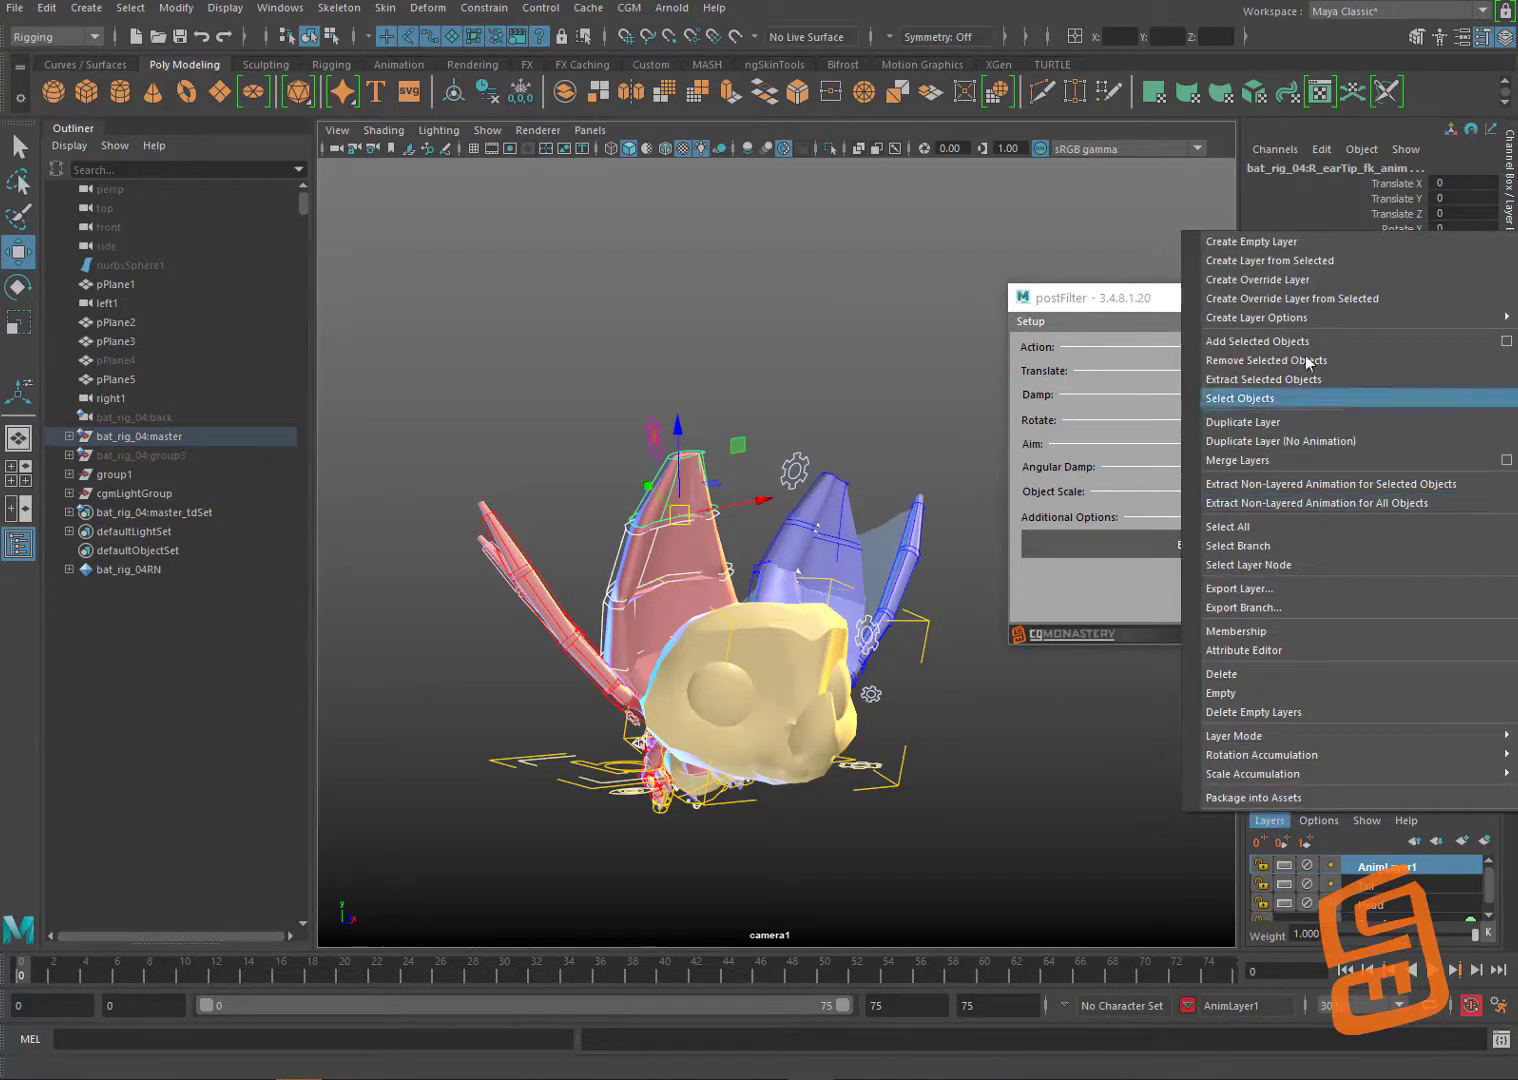
click(1332, 261)
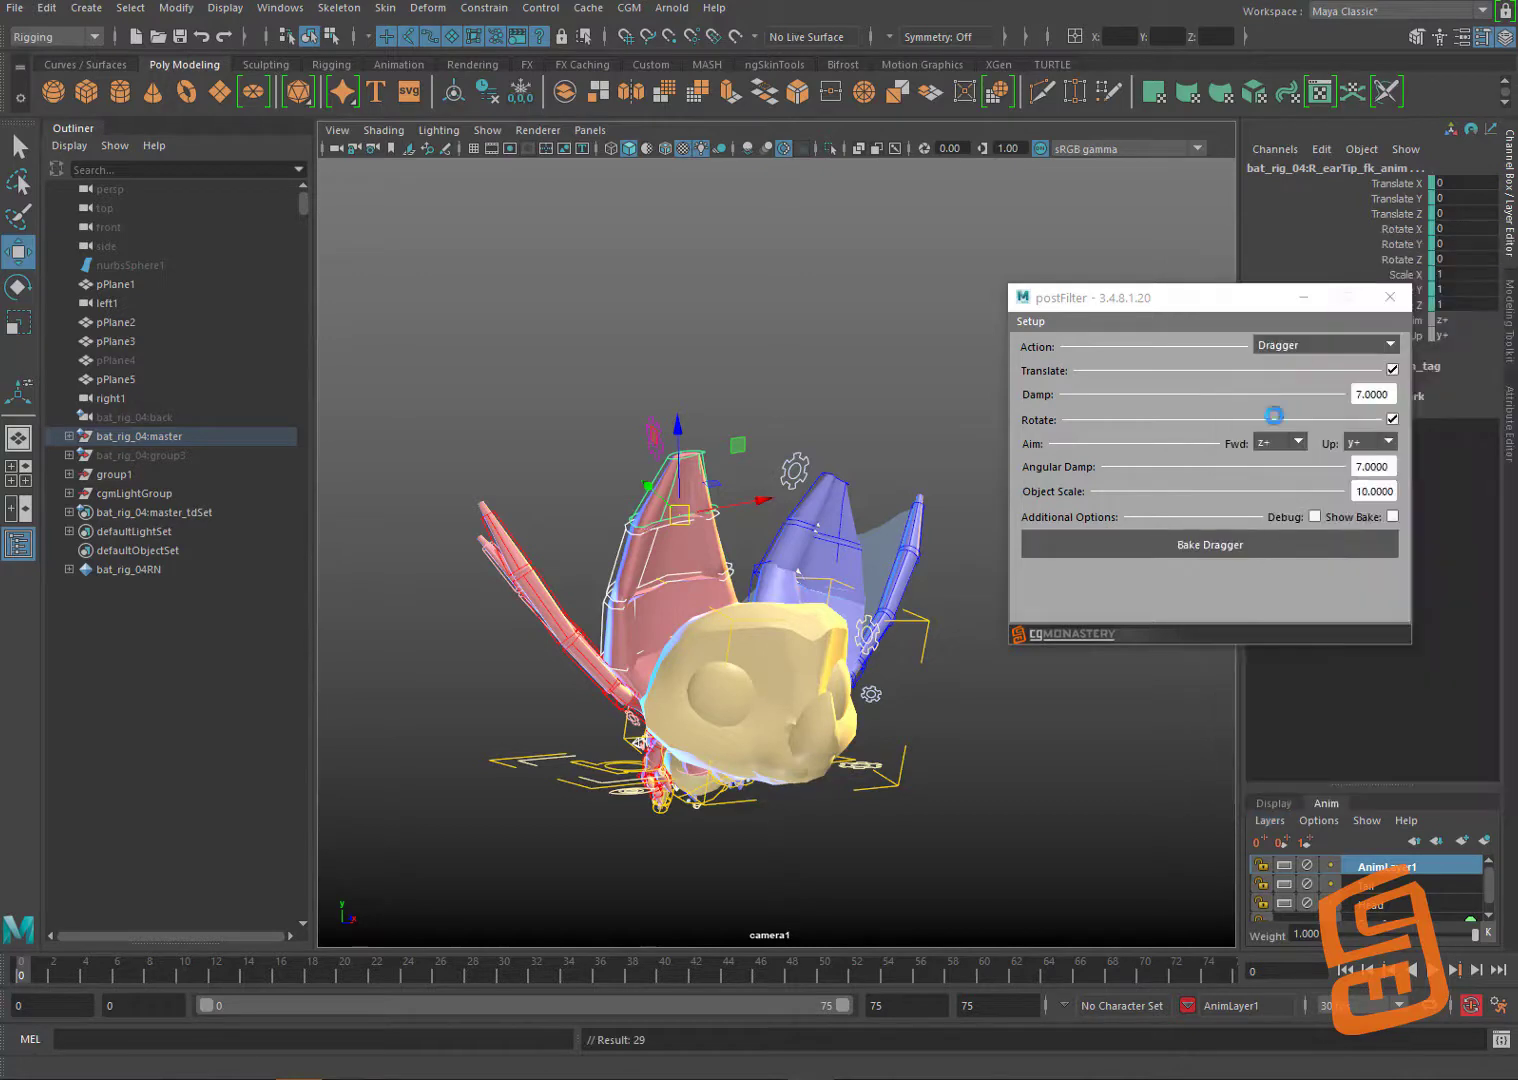
click(1376, 866)
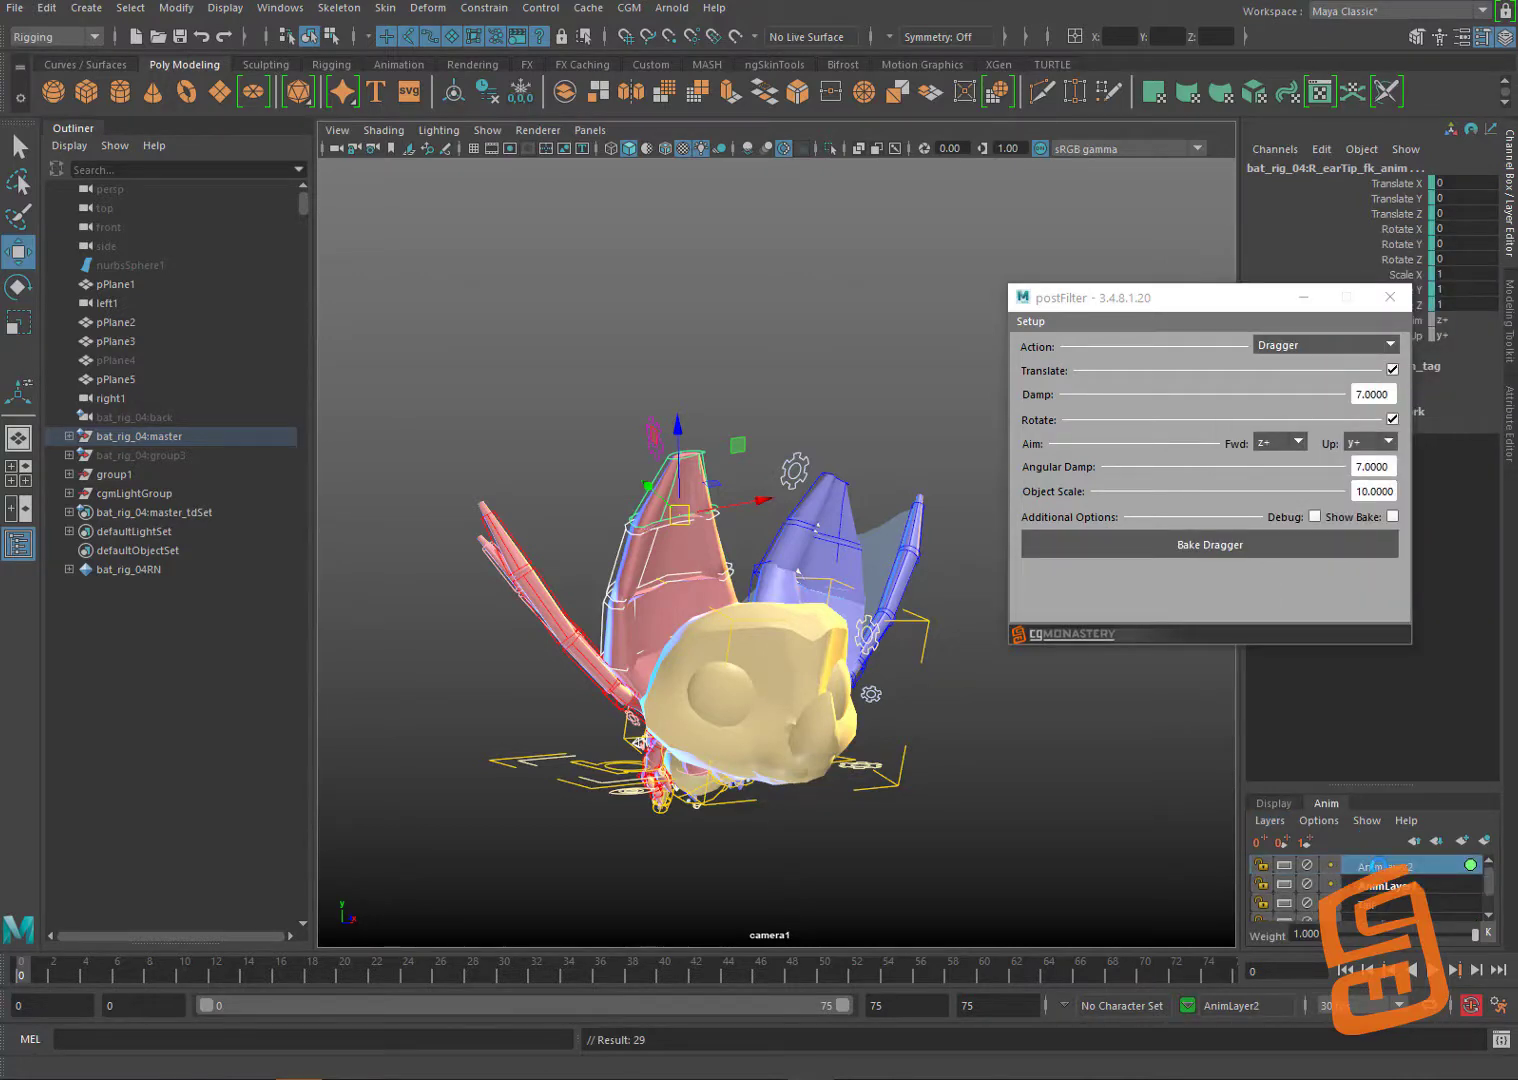
double_click(1382, 866)
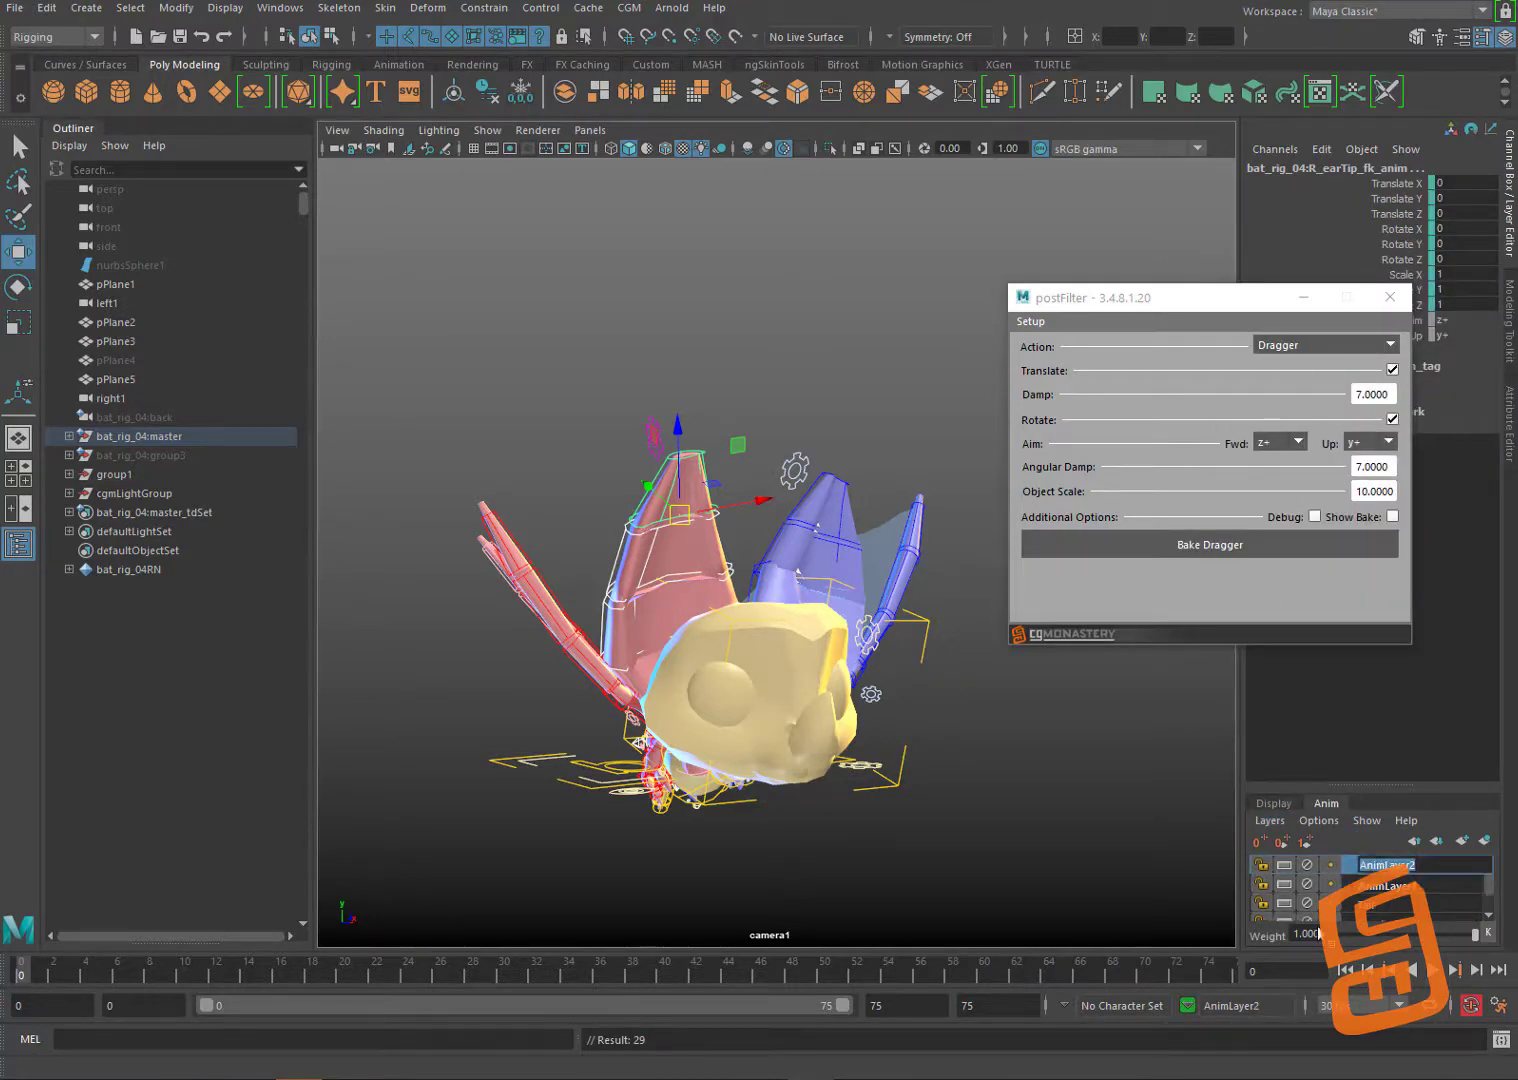
text(RighEar)
key(Return)
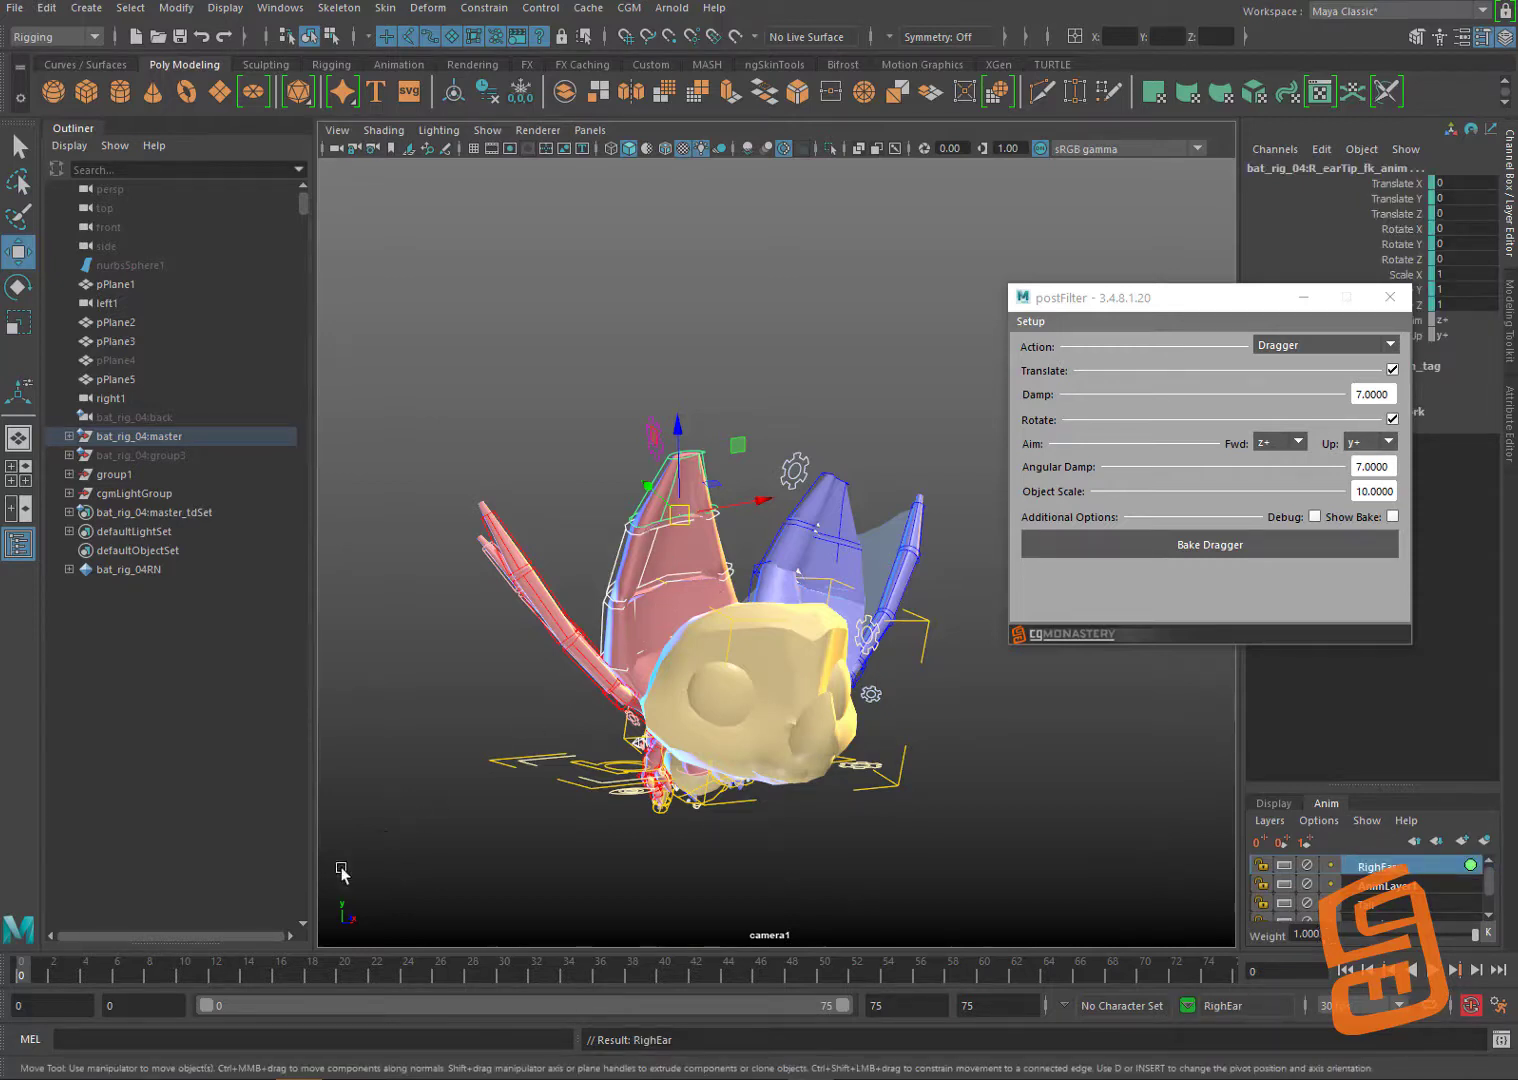
Step: Select the right ear's base FK control and query its size with the CGM tools
alt+drag(711, 577, 774, 559)
click(727, 527)
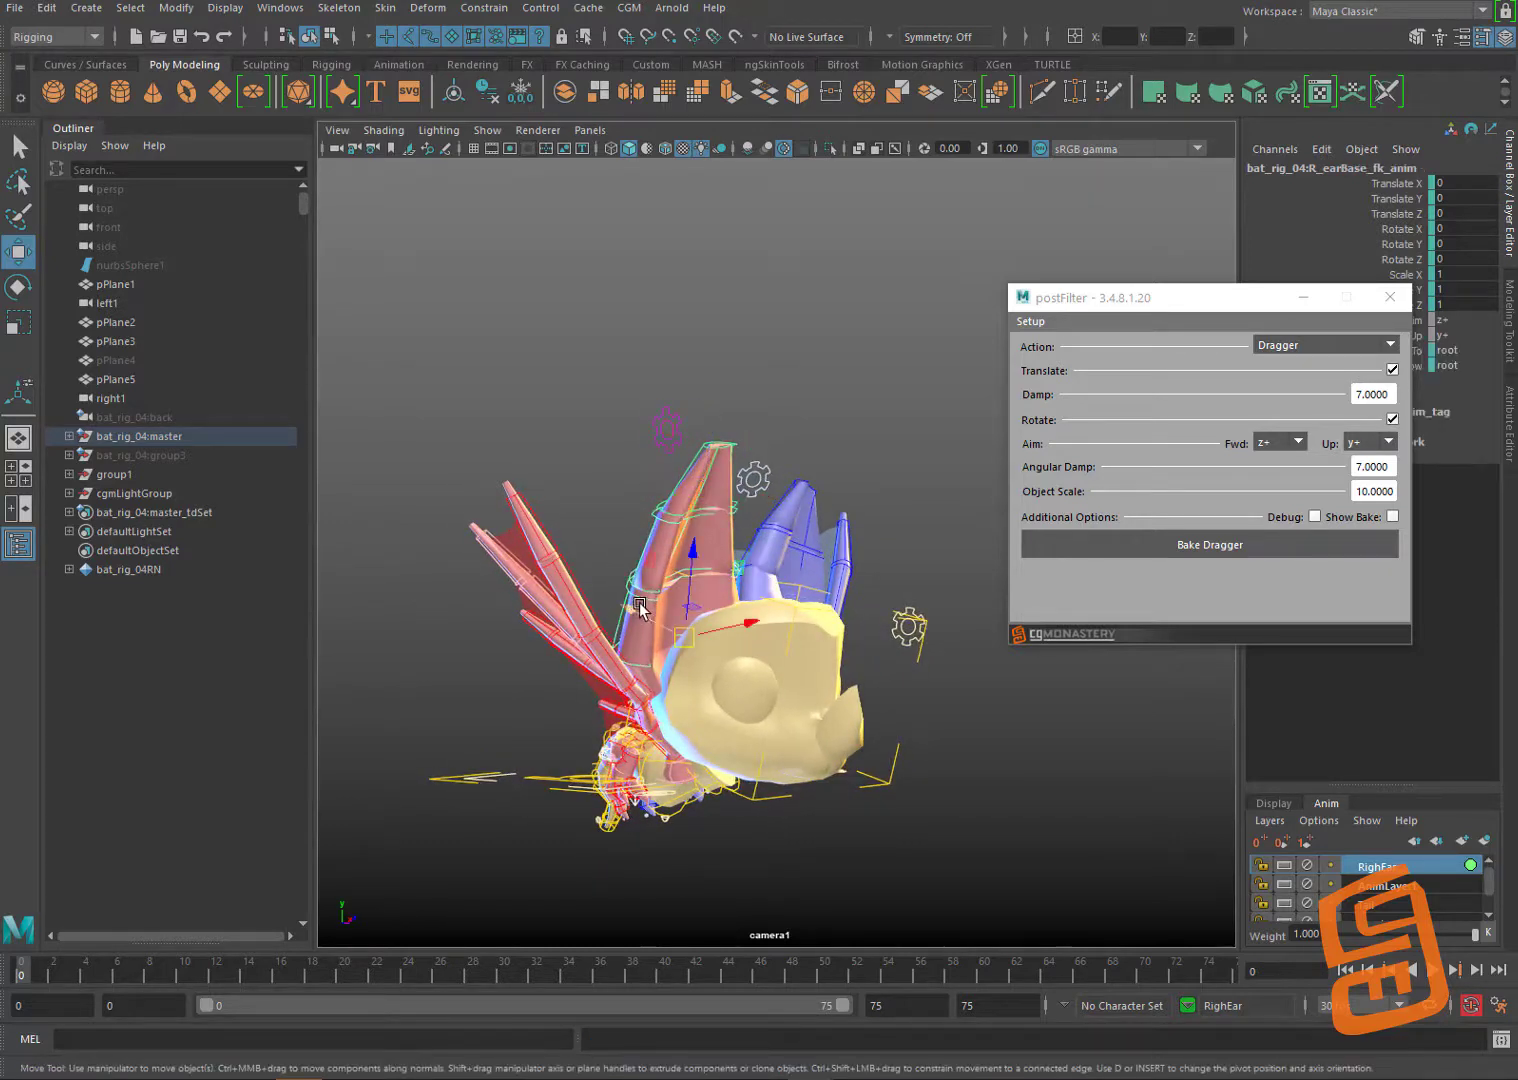
click(628, 7)
mouse_move(712, 170)
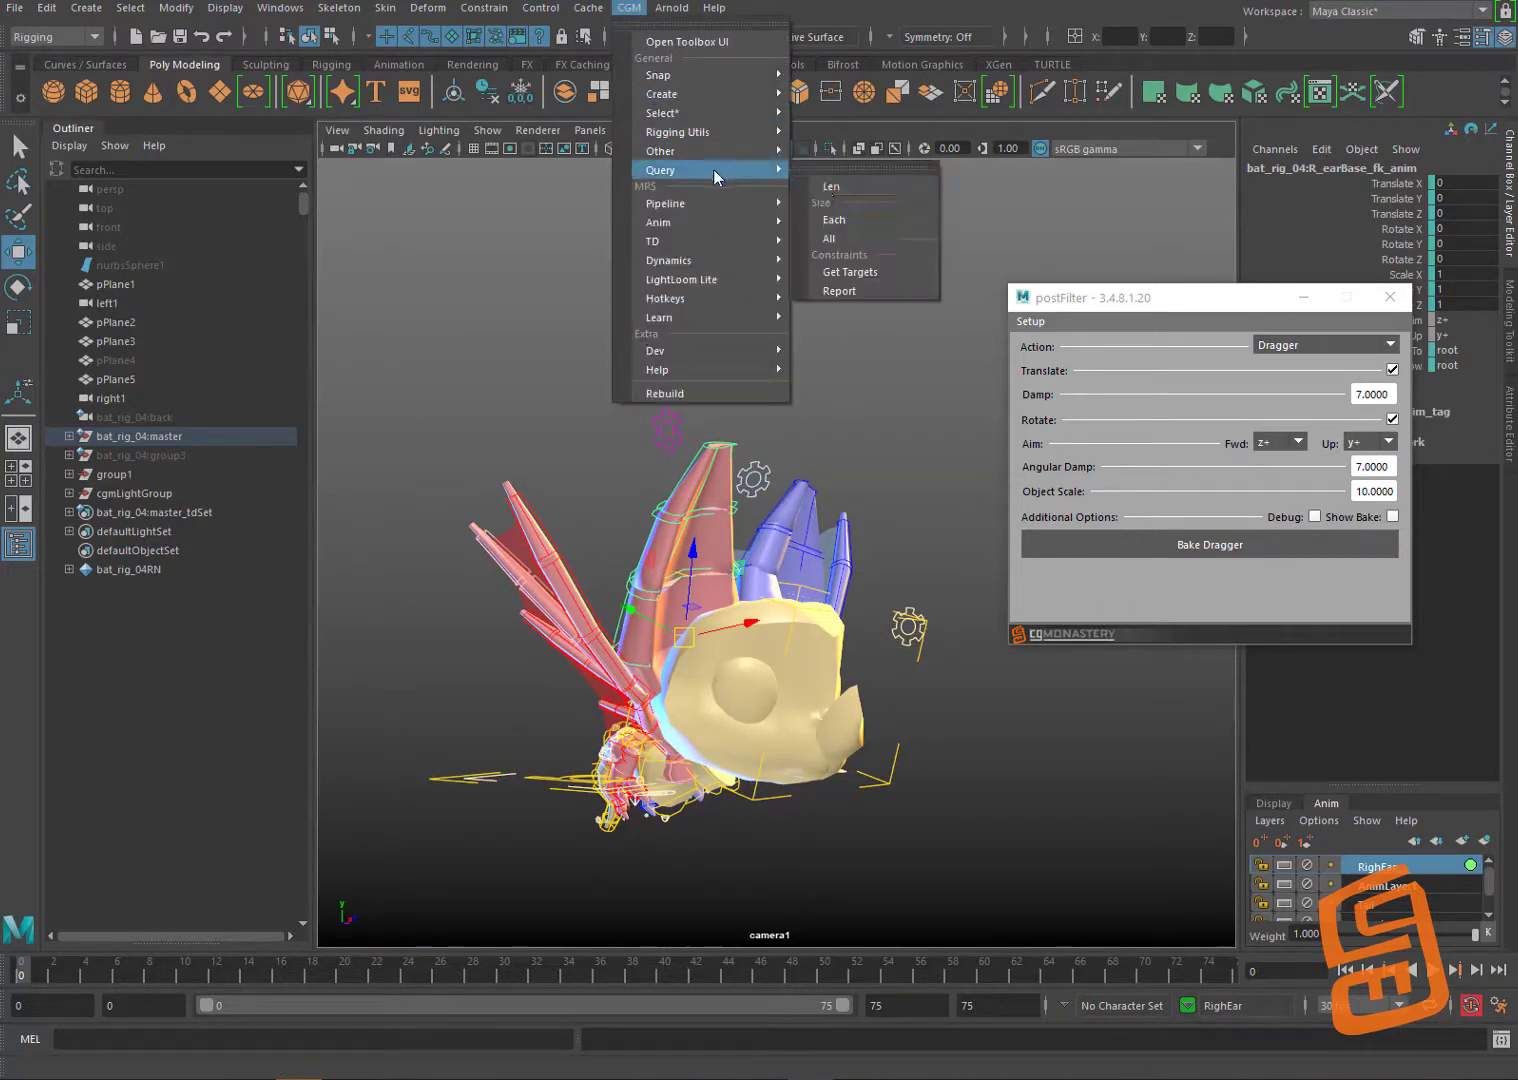
click(834, 221)
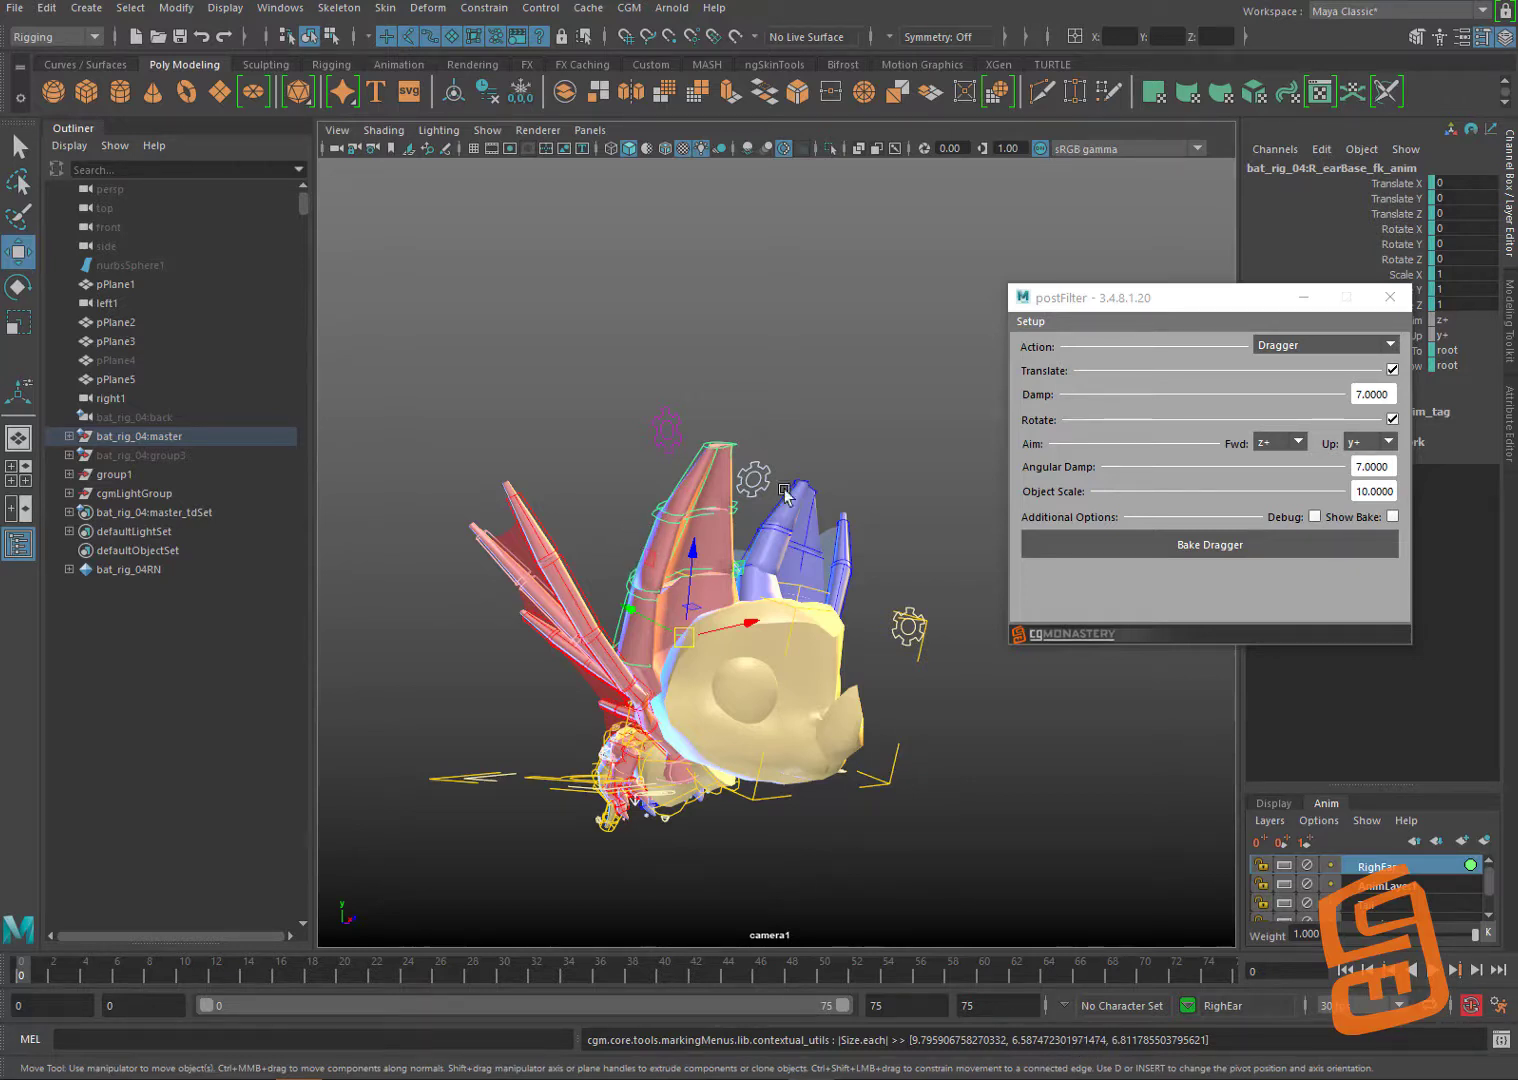
Step: Select the right ear's FK controls from base to tip and bake the Dragger filter with Translate off and Rotate on
click(585, 478)
click(628, 622)
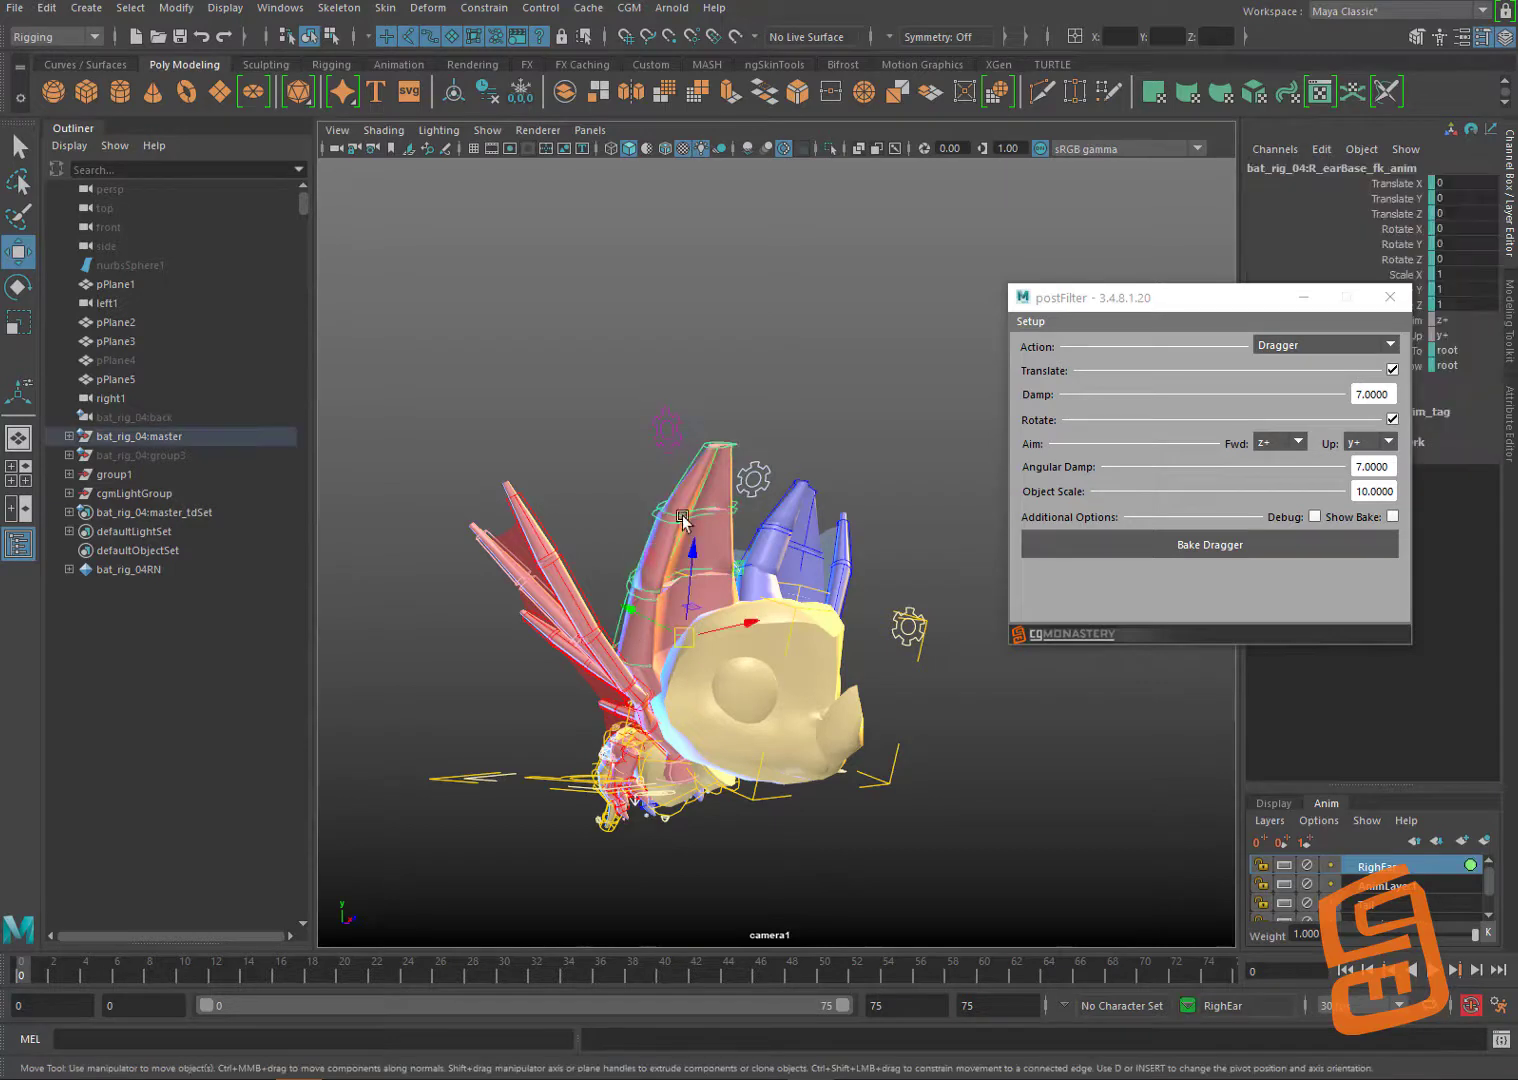
click(684, 493)
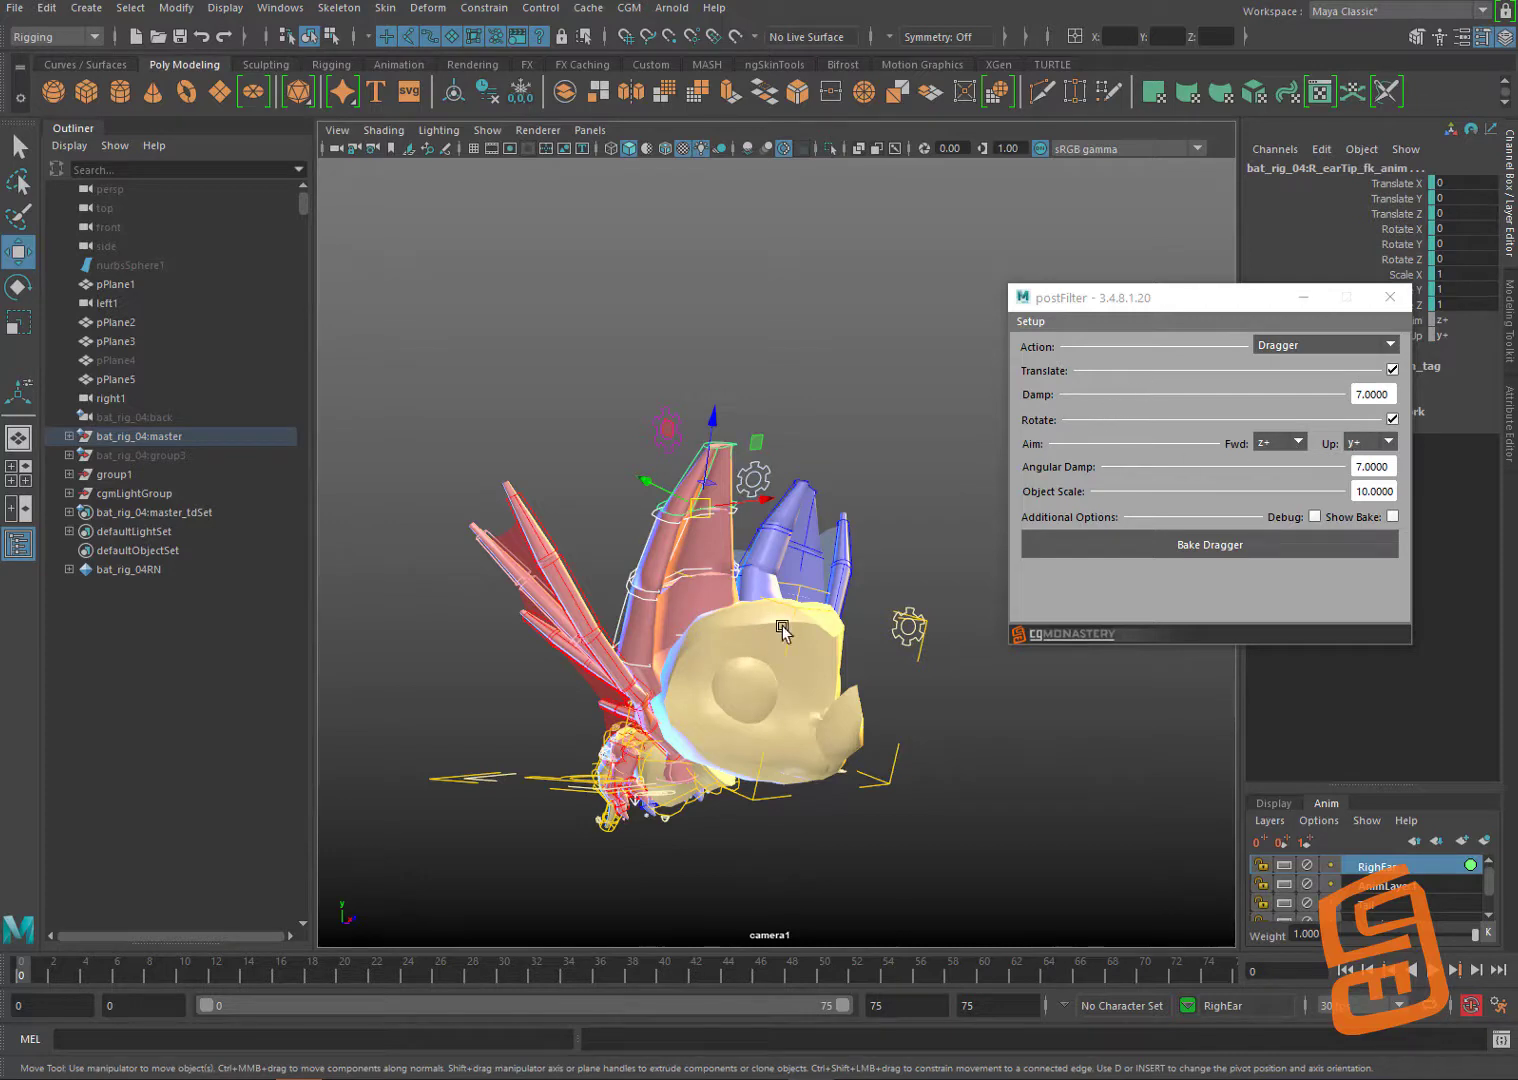
alt+drag(786, 630, 818, 525)
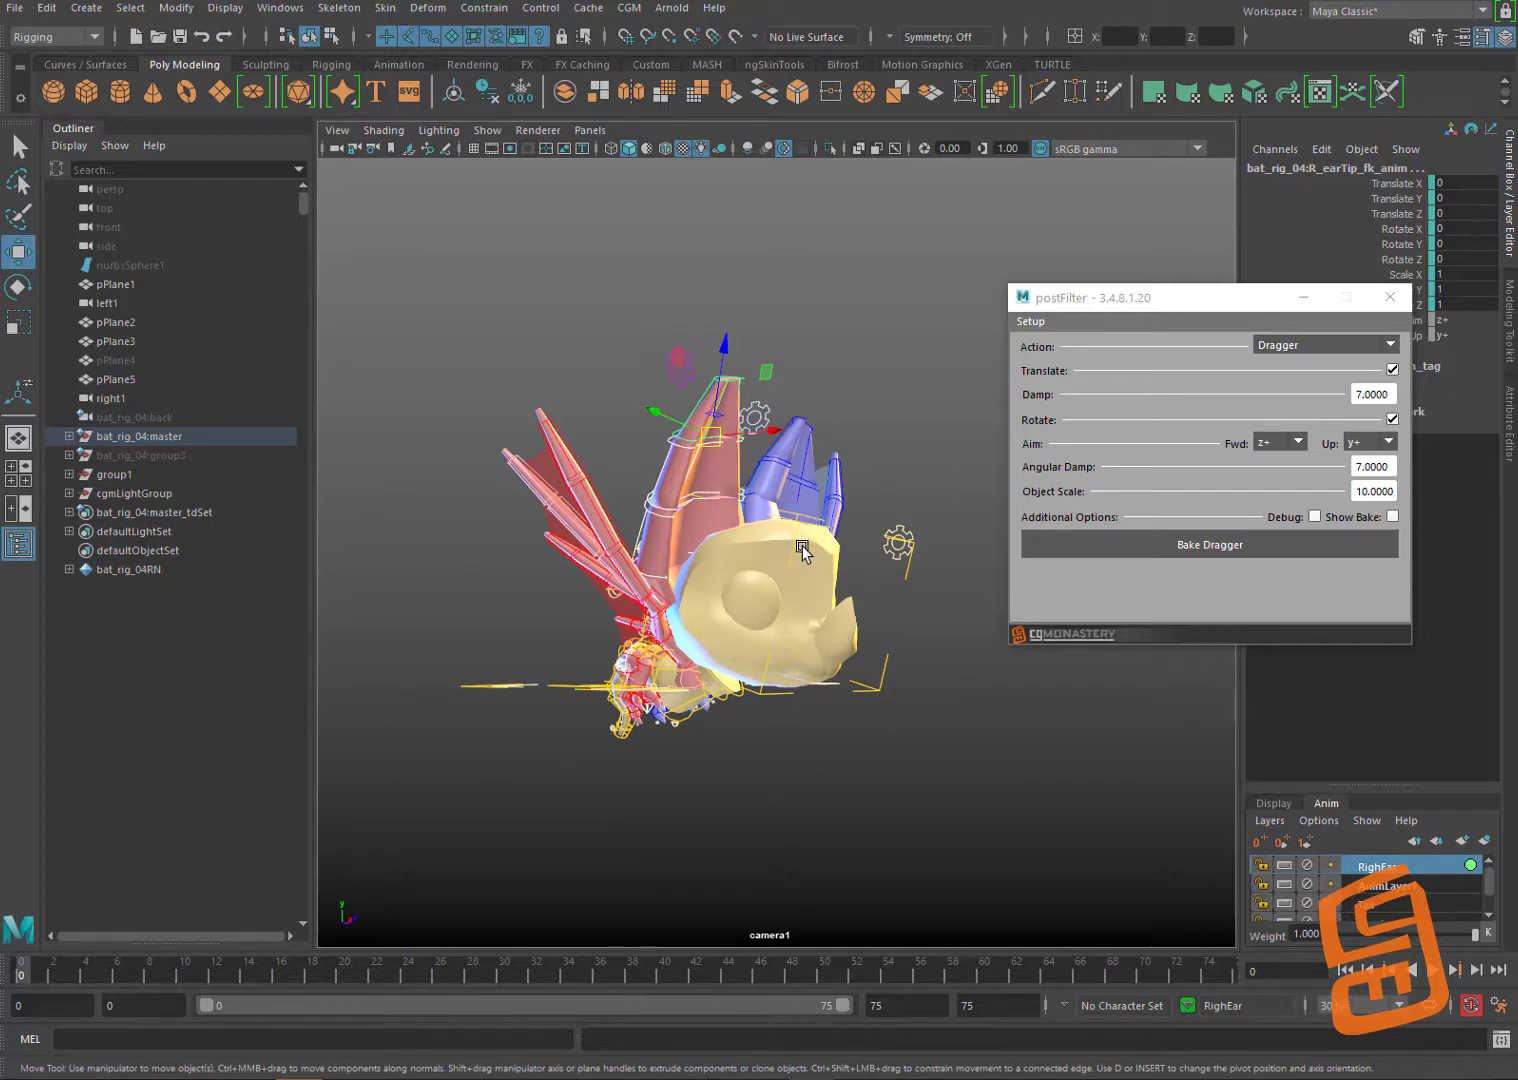
click(1220, 544)
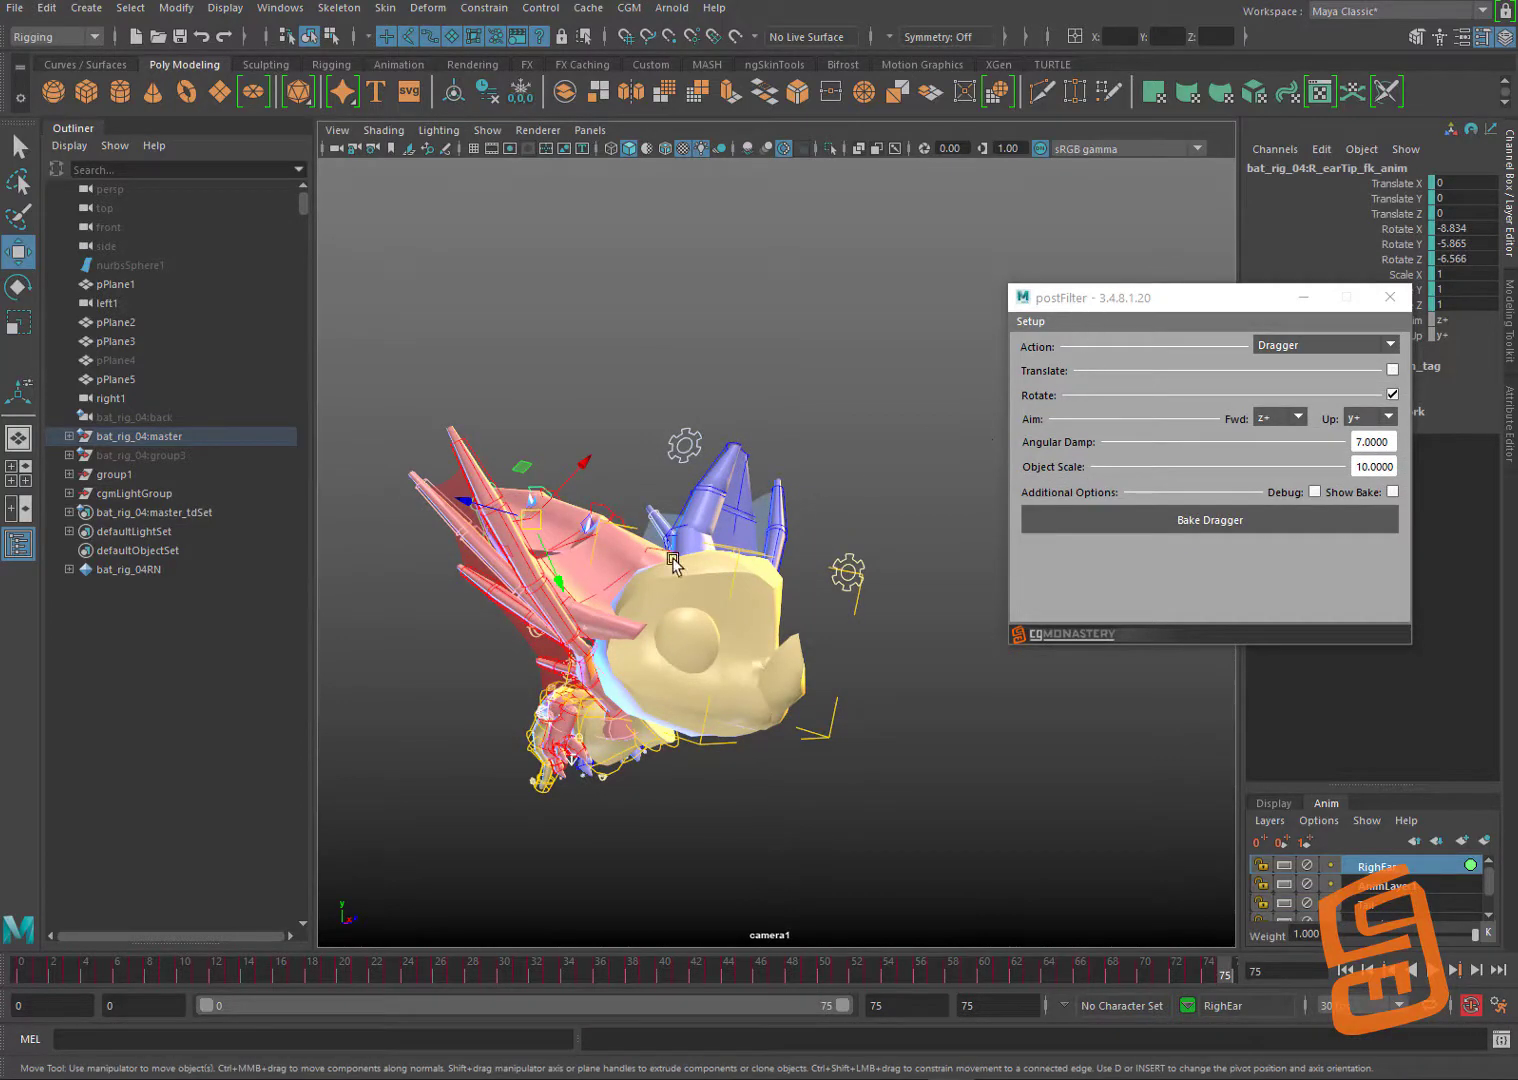
Step: Inspect the baked right-ear controls, play the Dragger motion from frame 0, and return to frame 0
click(672, 361)
click(564, 556)
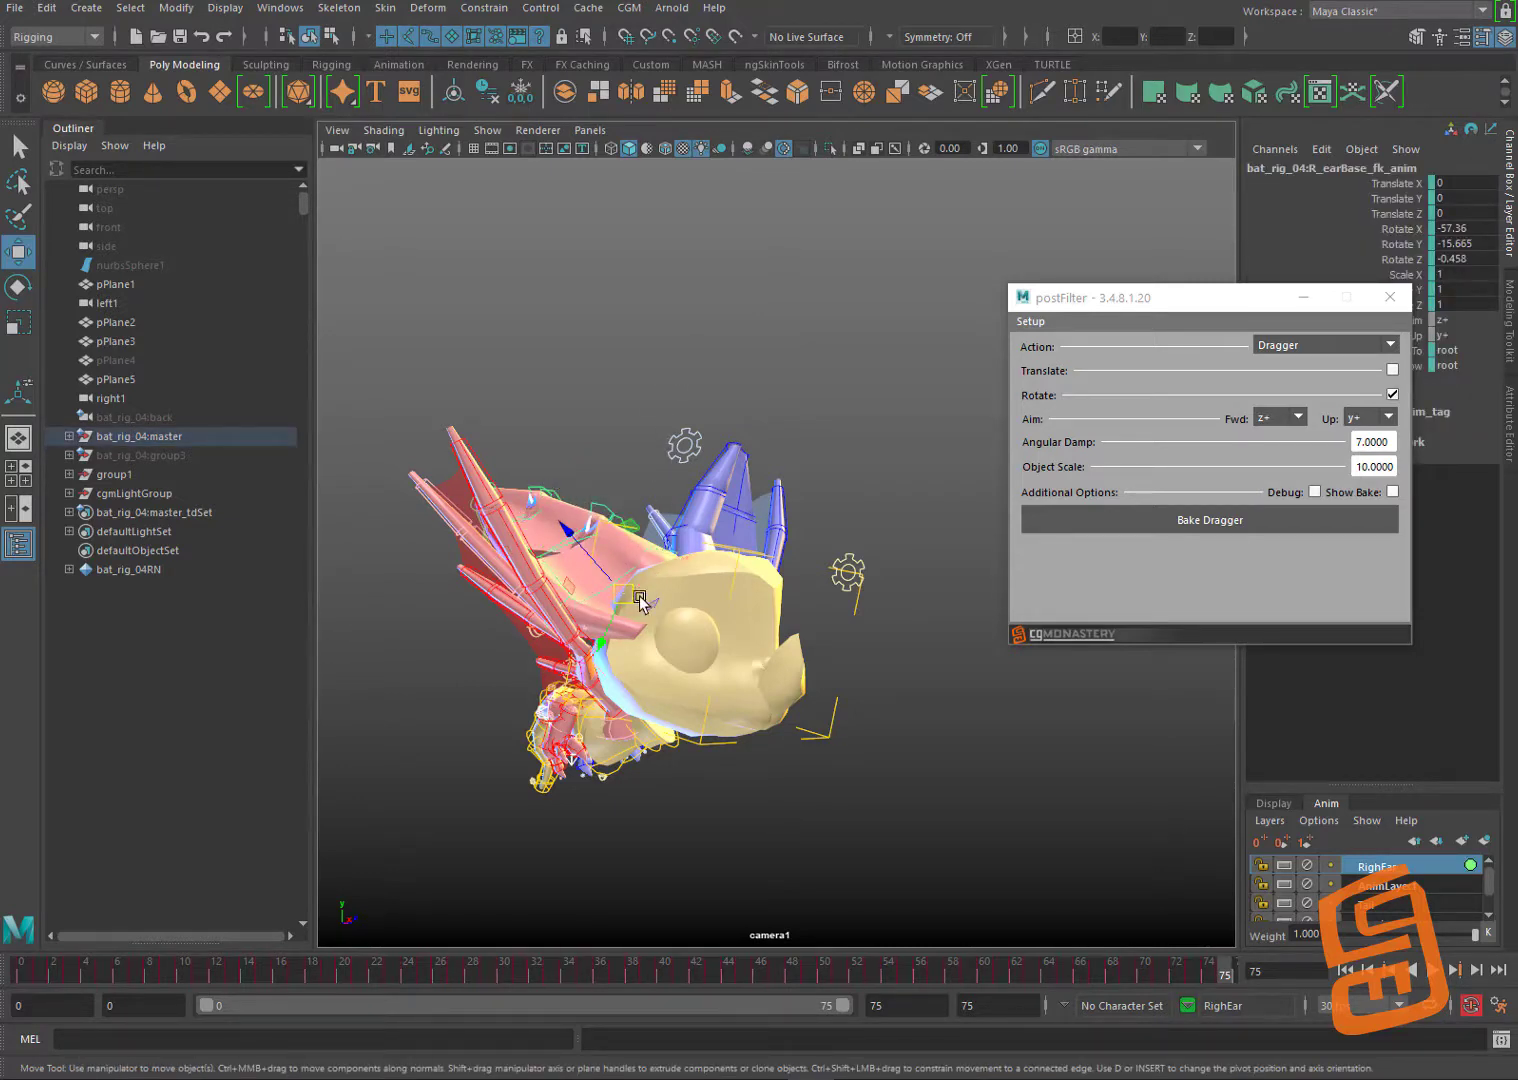
click(23, 968)
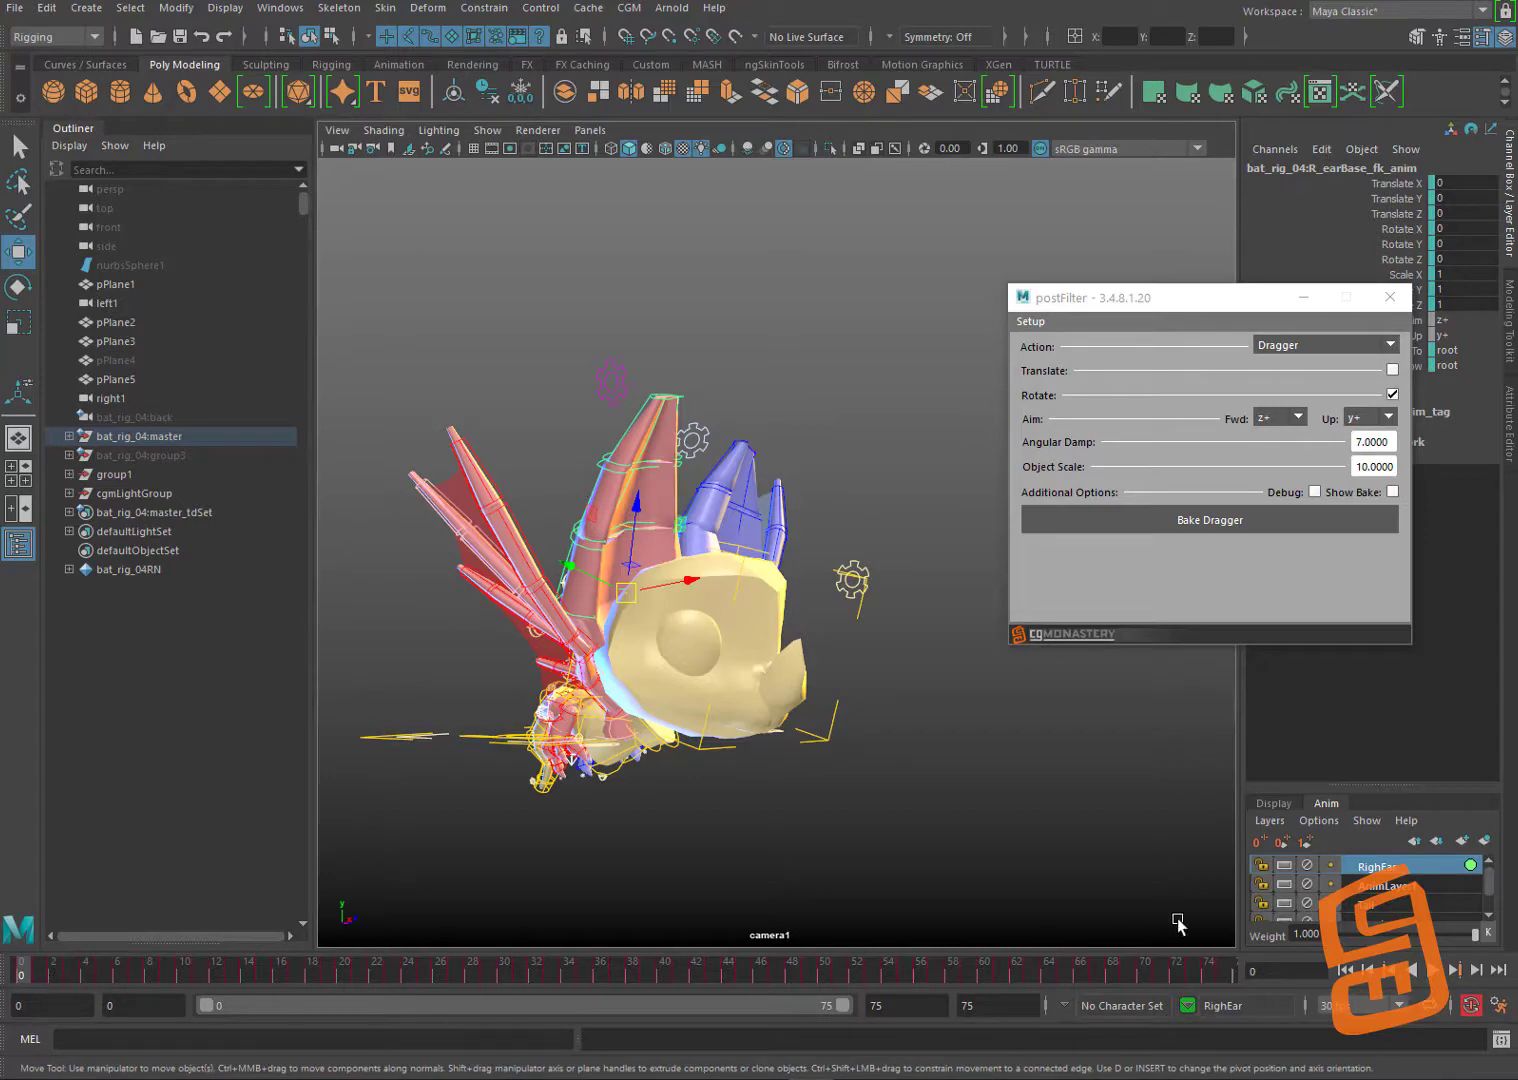
click(1433, 970)
alt+drag(888, 464, 839, 463)
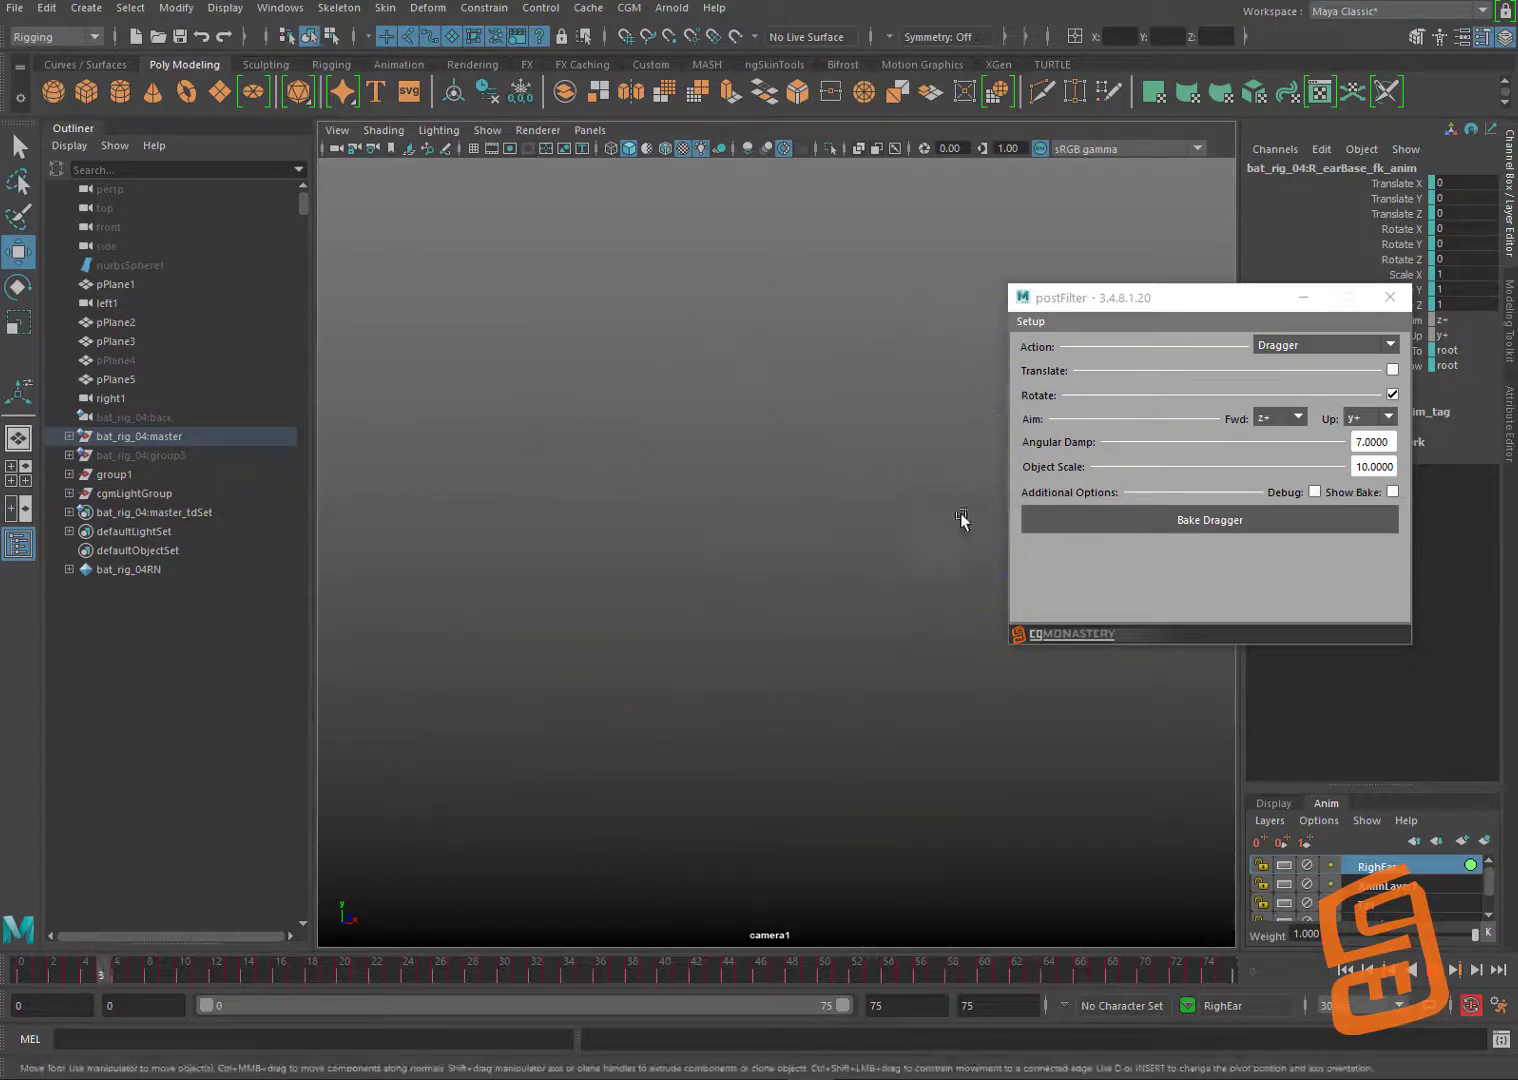
click(1433, 970)
drag(46, 972, 21, 972)
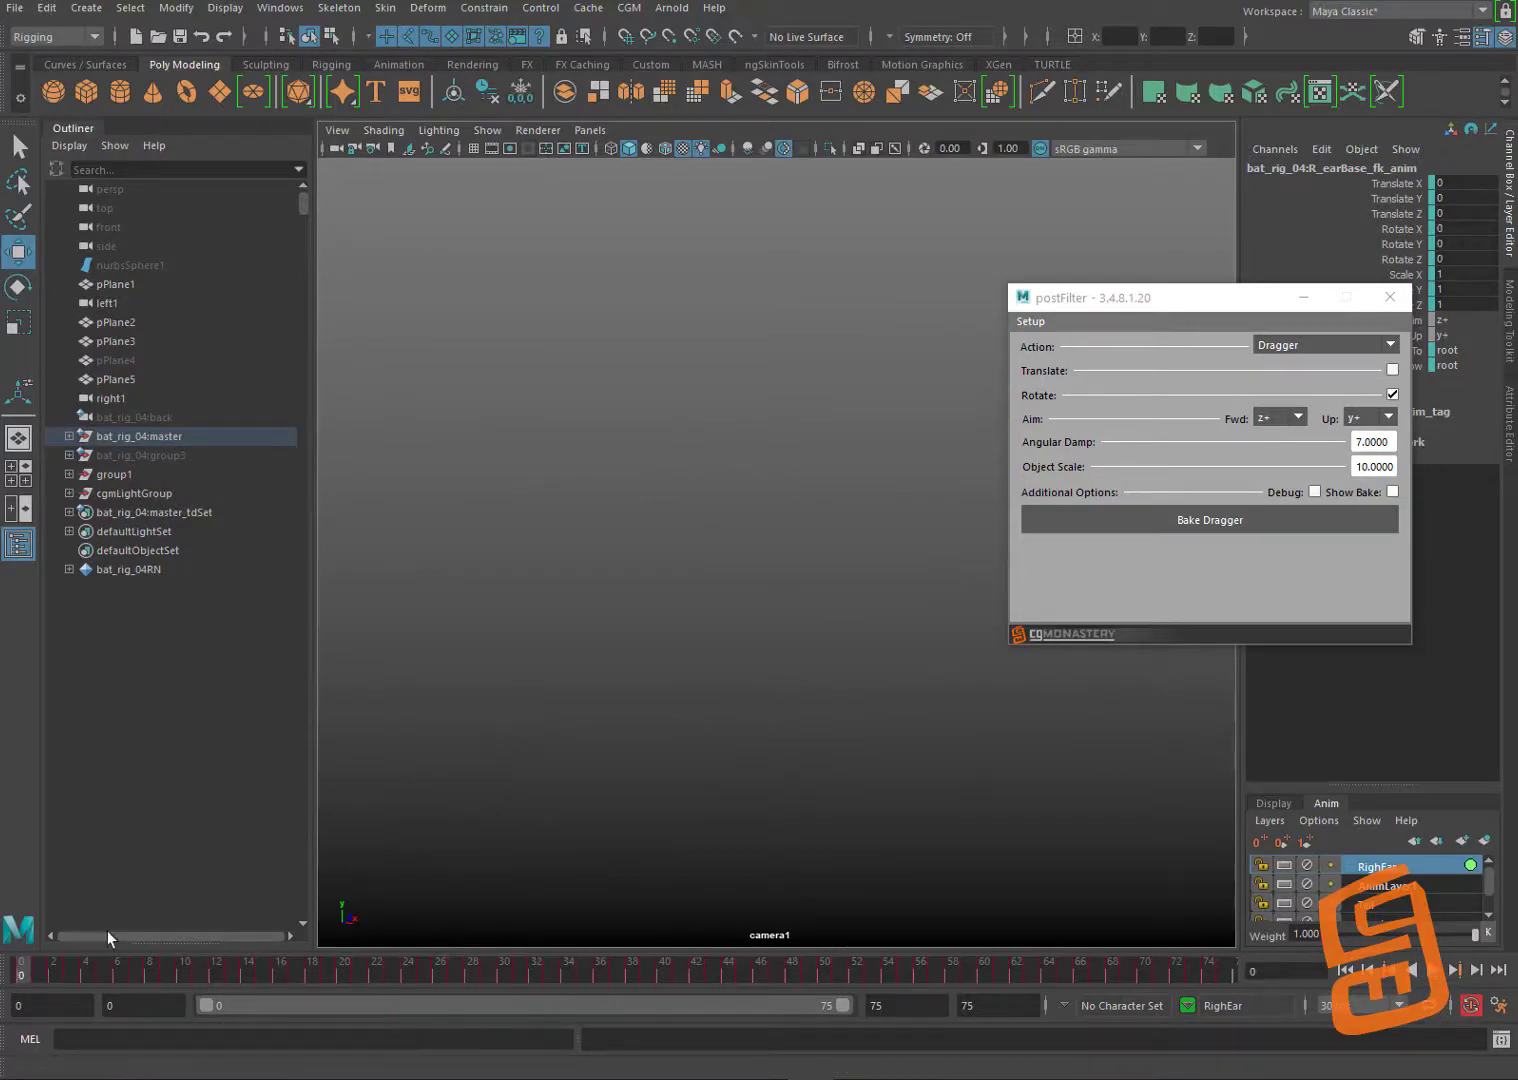
Step: Select the right ear's base FK control and rotate it freehand so the ear leans back at frame 0
key(f)
alt+right_drag(786, 650, 588, 608)
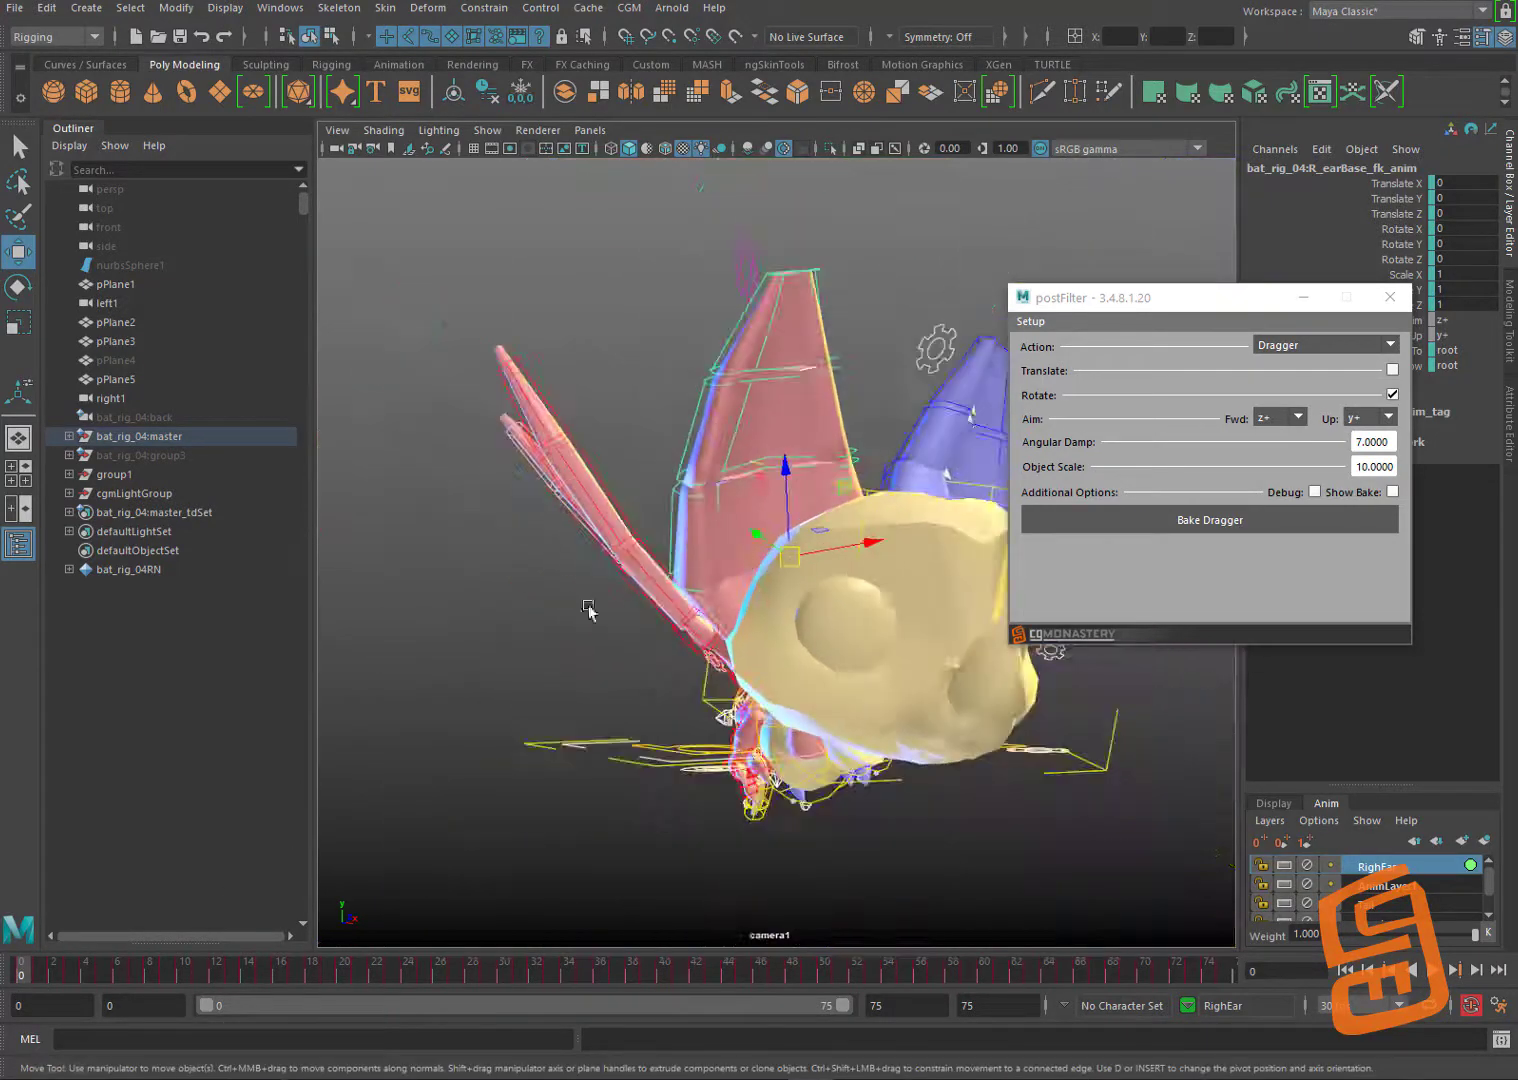
alt+middle_drag(898, 568, 738, 606)
alt+drag(738, 607, 576, 606)
click(467, 527)
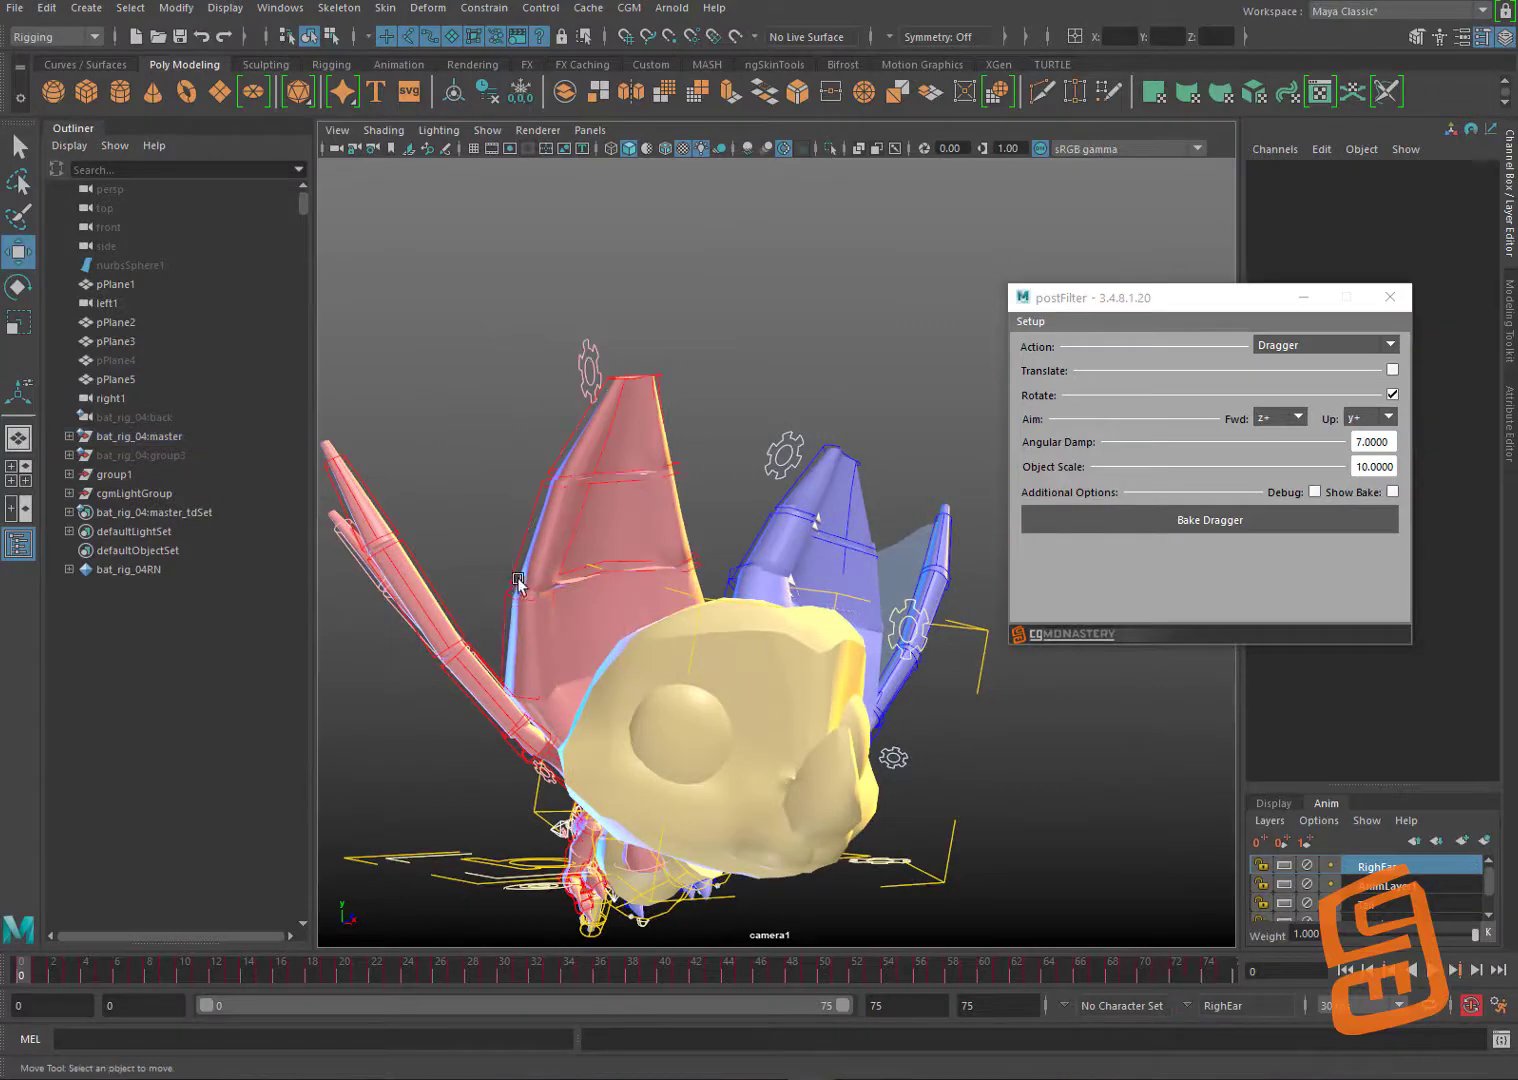
click(507, 609)
key(e)
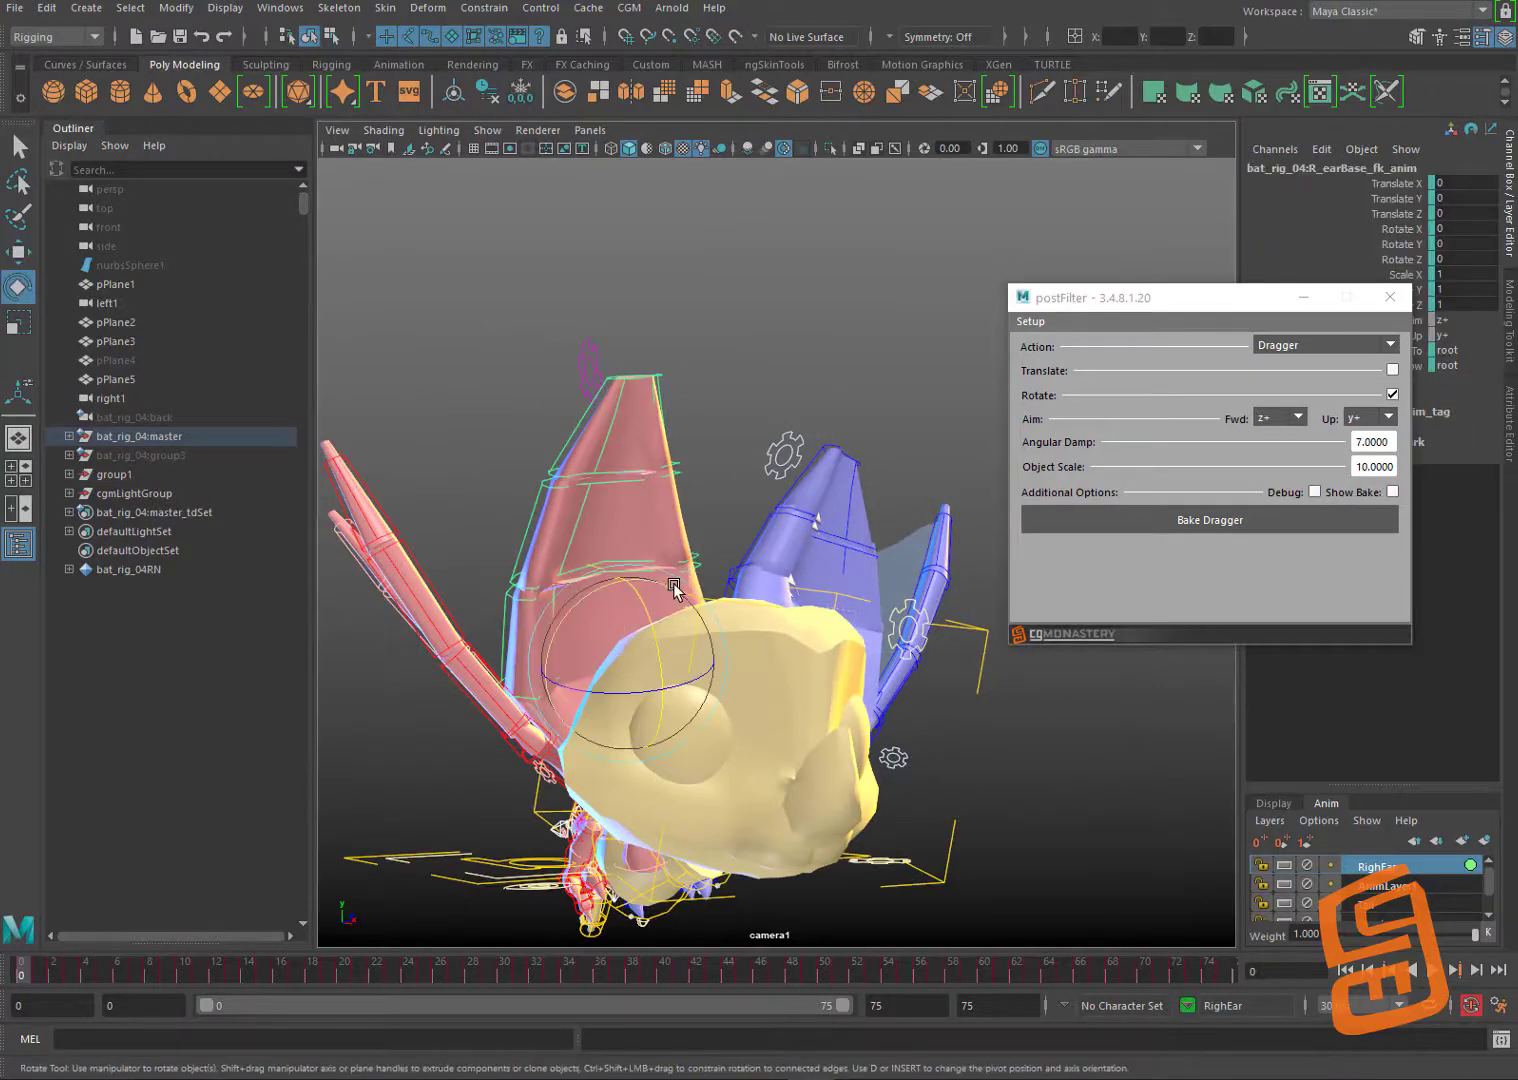
mouse_move(673, 583)
mouse_down()
mouse_move(648, 634)
mouse_move(605, 626)
mouse_move(673, 560)
mouse_move(655, 608)
mouse_up()
drag(685, 660, 641, 584)
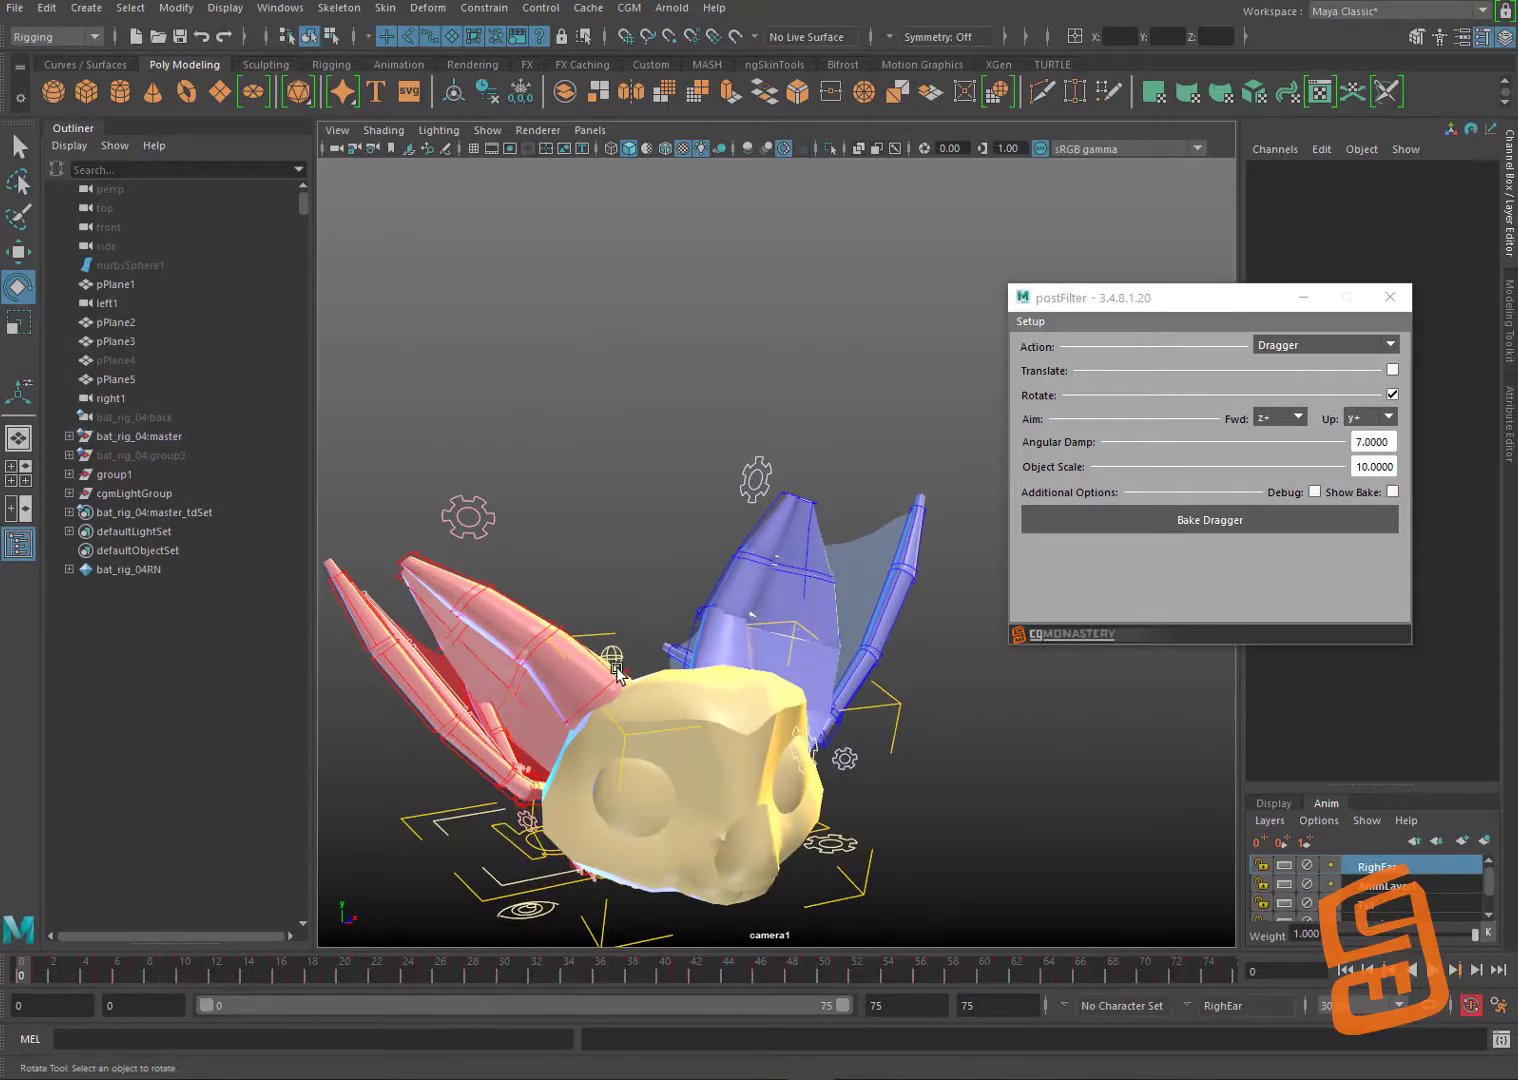
Step: Undo the freehand rotations of the right ear's base FK control at frame 0
drag(636, 679, 712, 611)
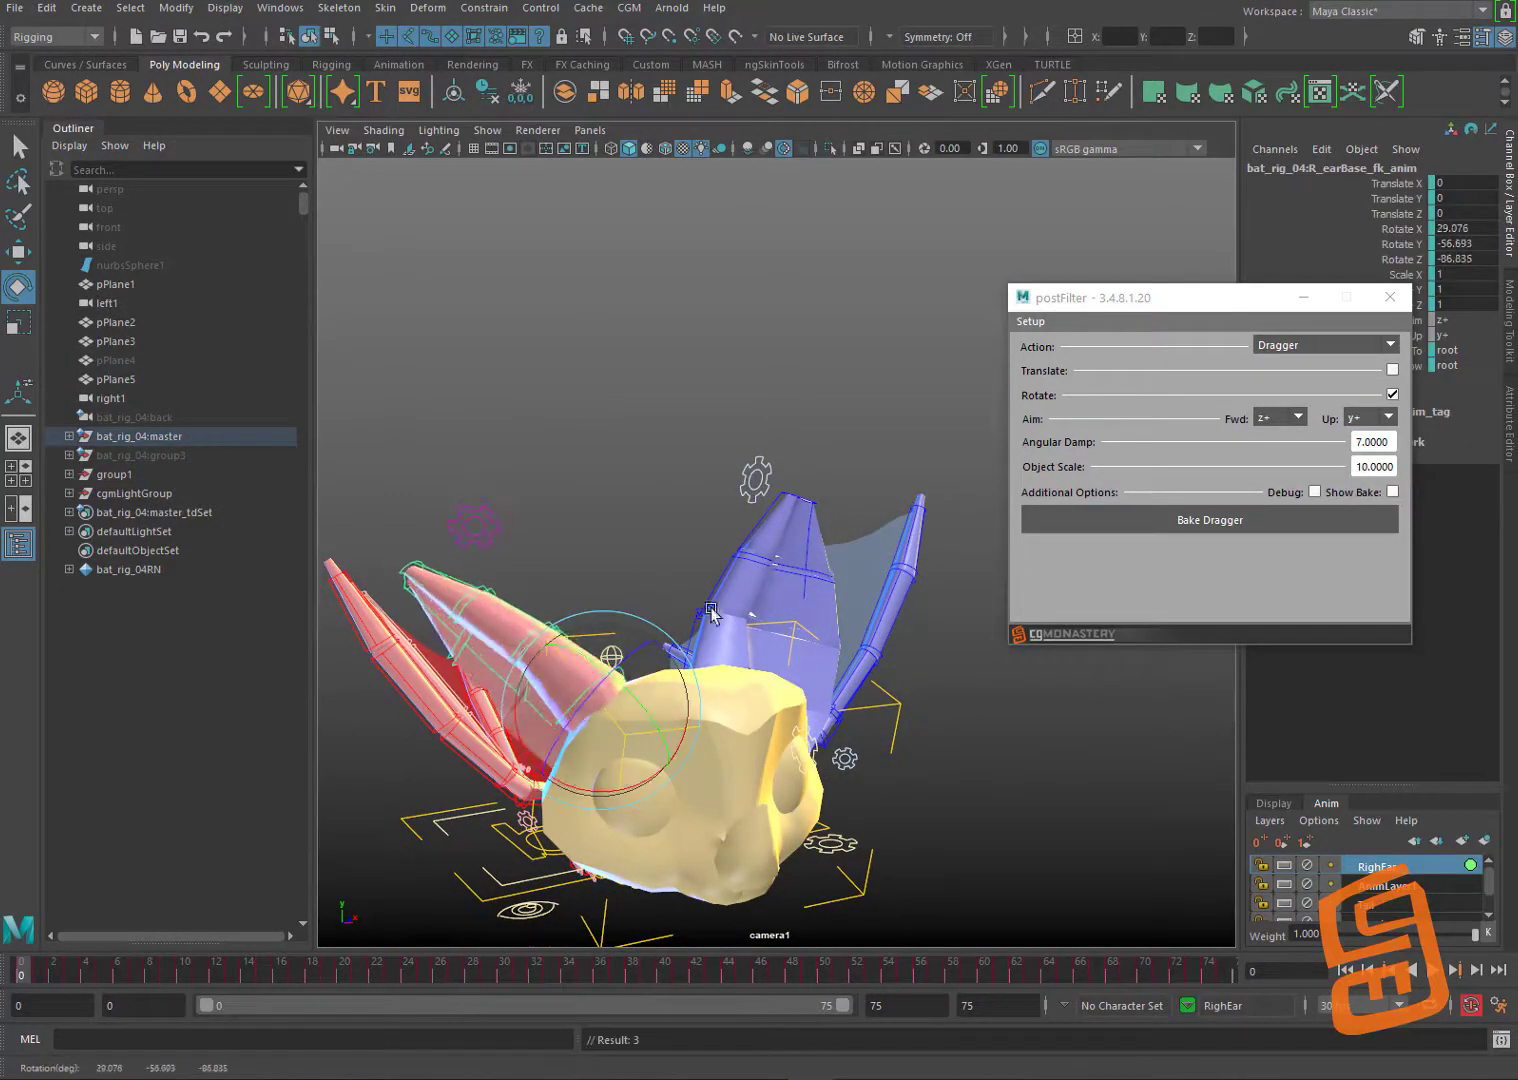
key(ctrl+z)
key(ctrl+z)
key(ctrl+z)
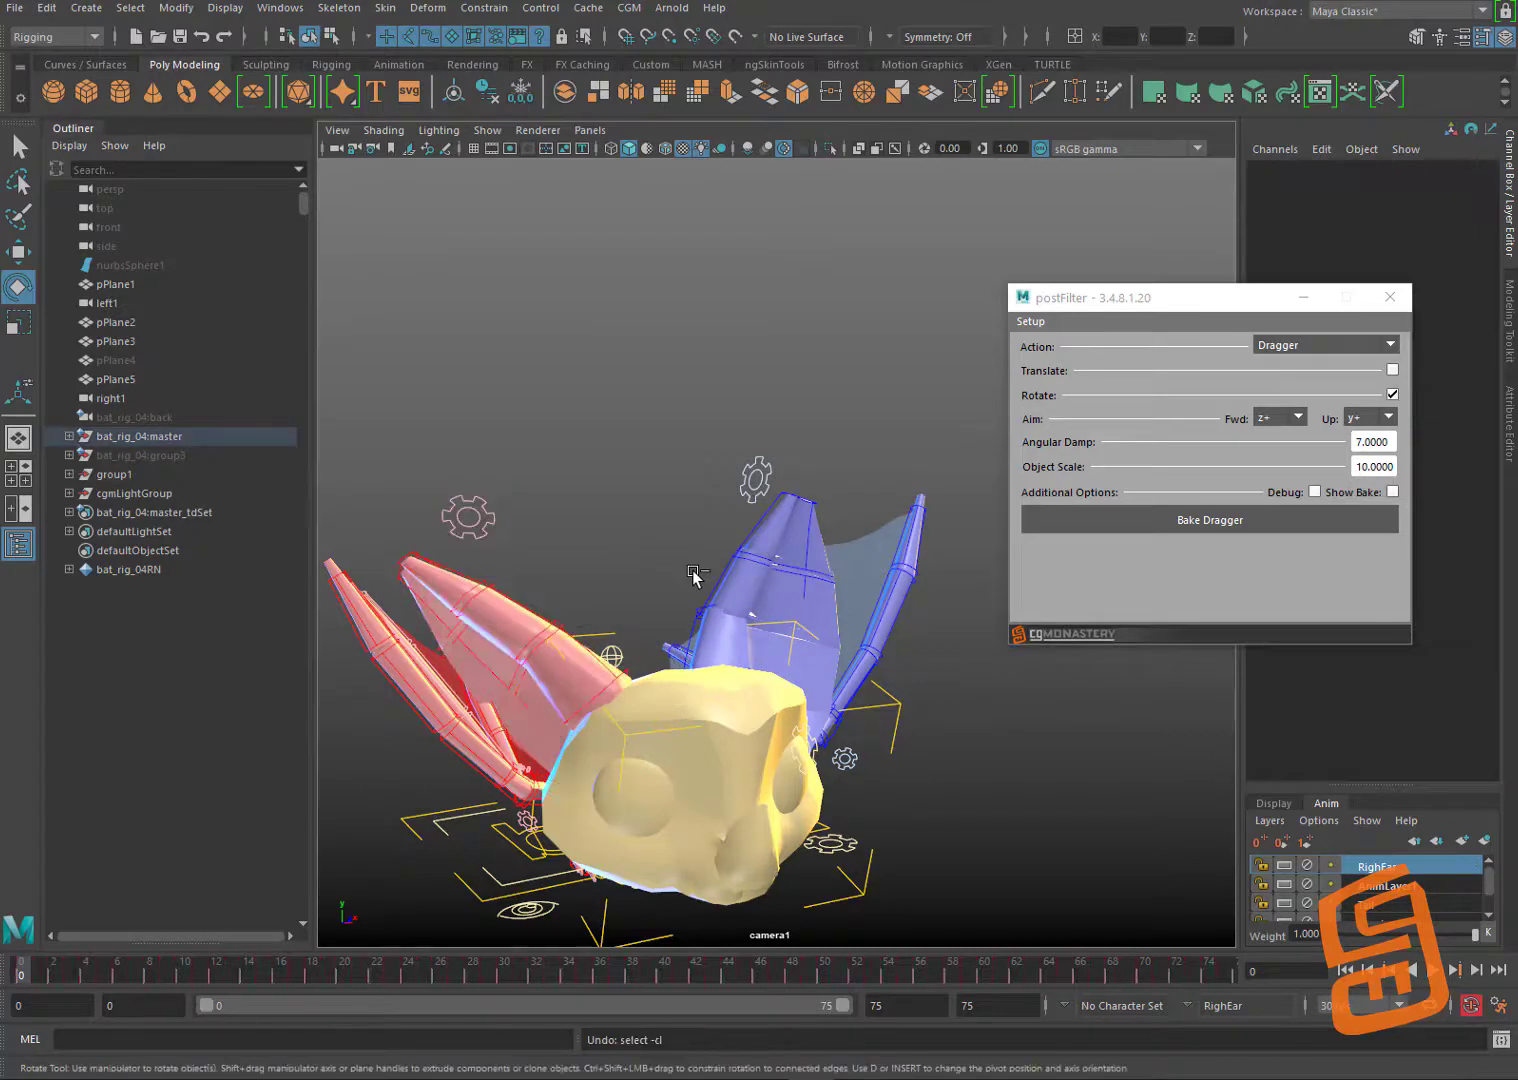
key(ctrl+z)
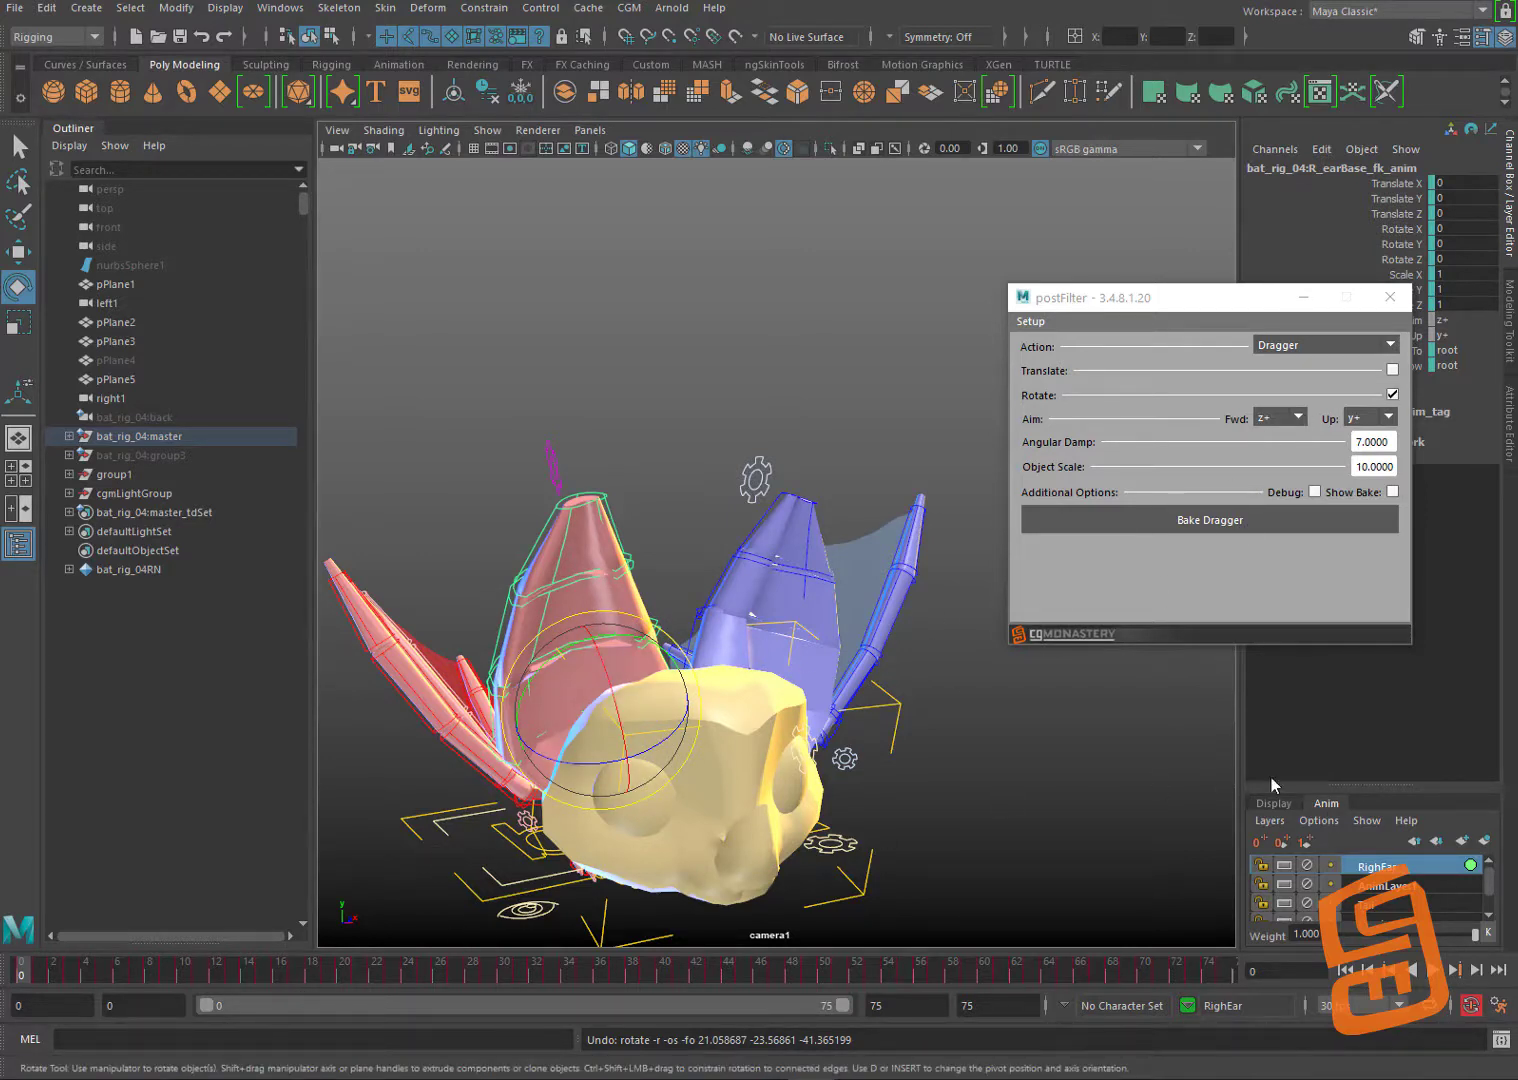
Step: Select all objects on the RighEar animation layer and delete their keys across the whole timeline
right_click(1375, 867)
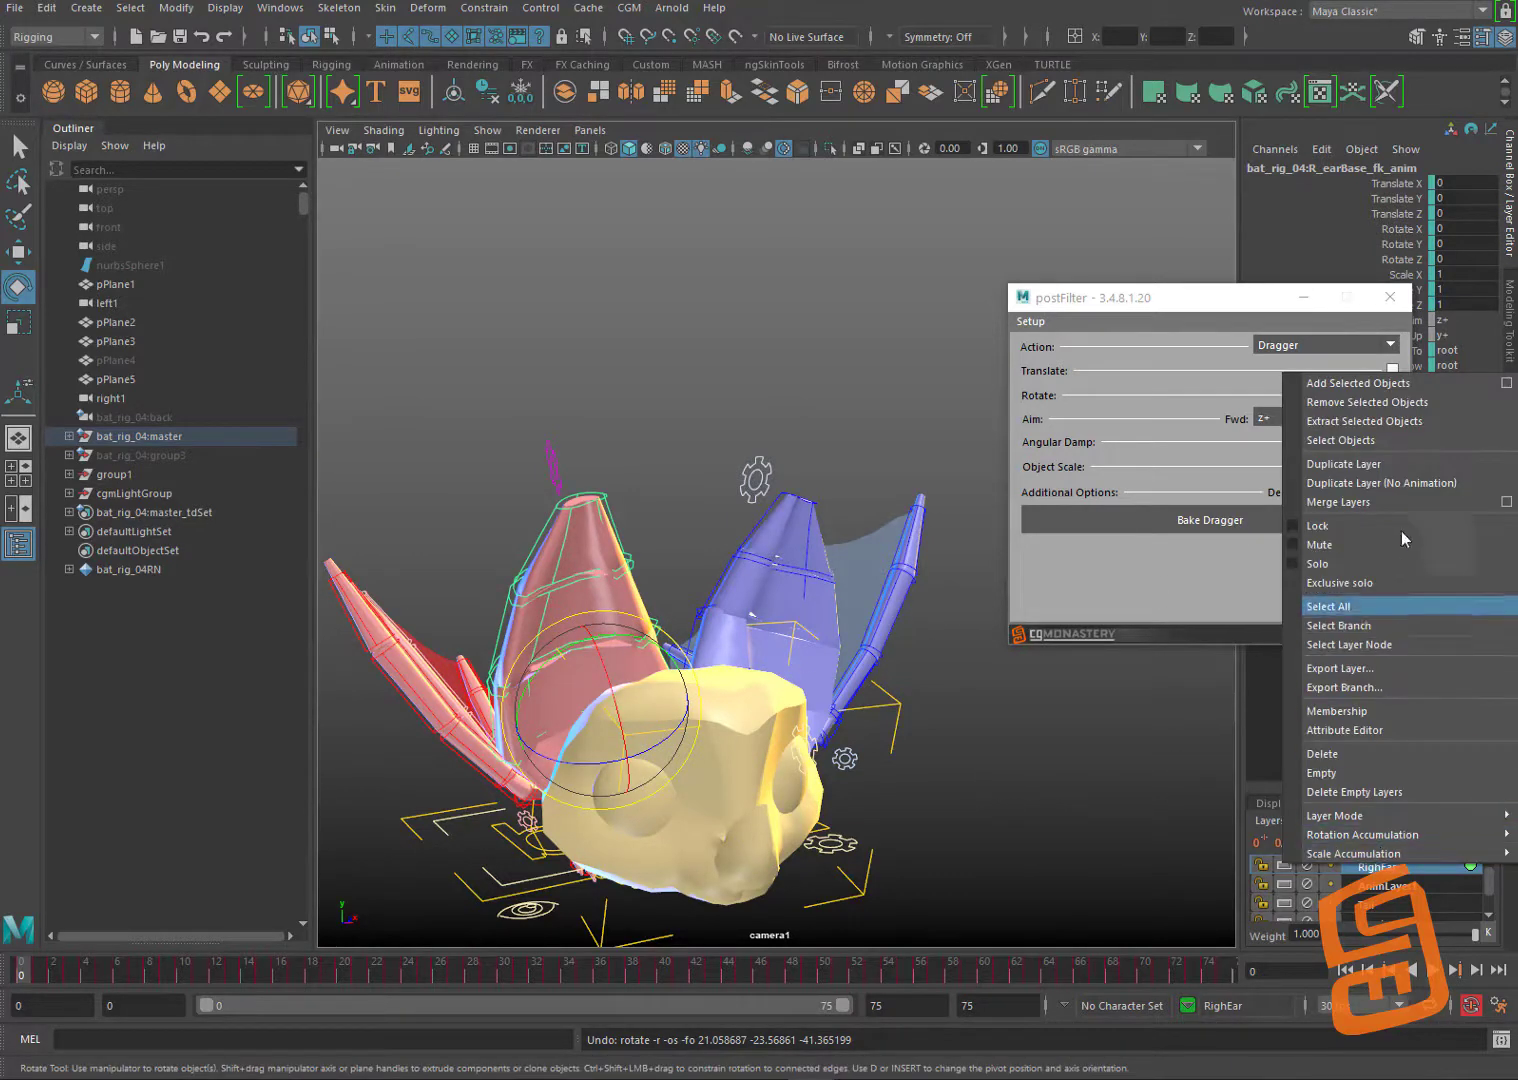
click(1403, 442)
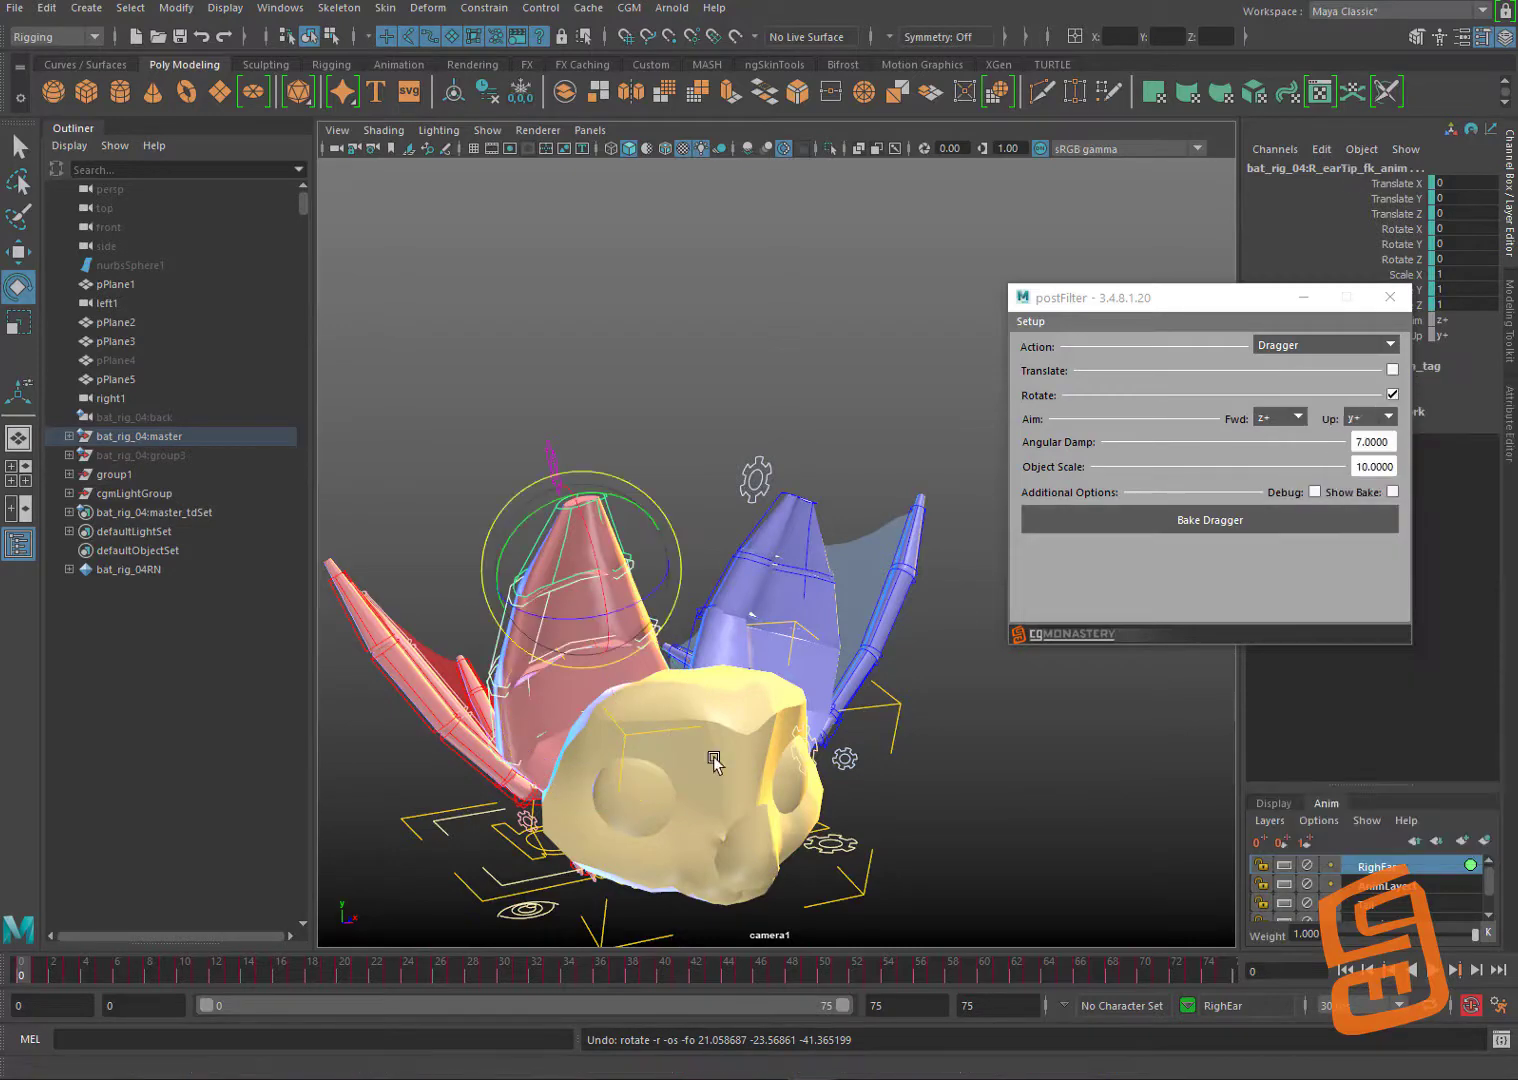
double_click(28, 975)
right_click(33, 975)
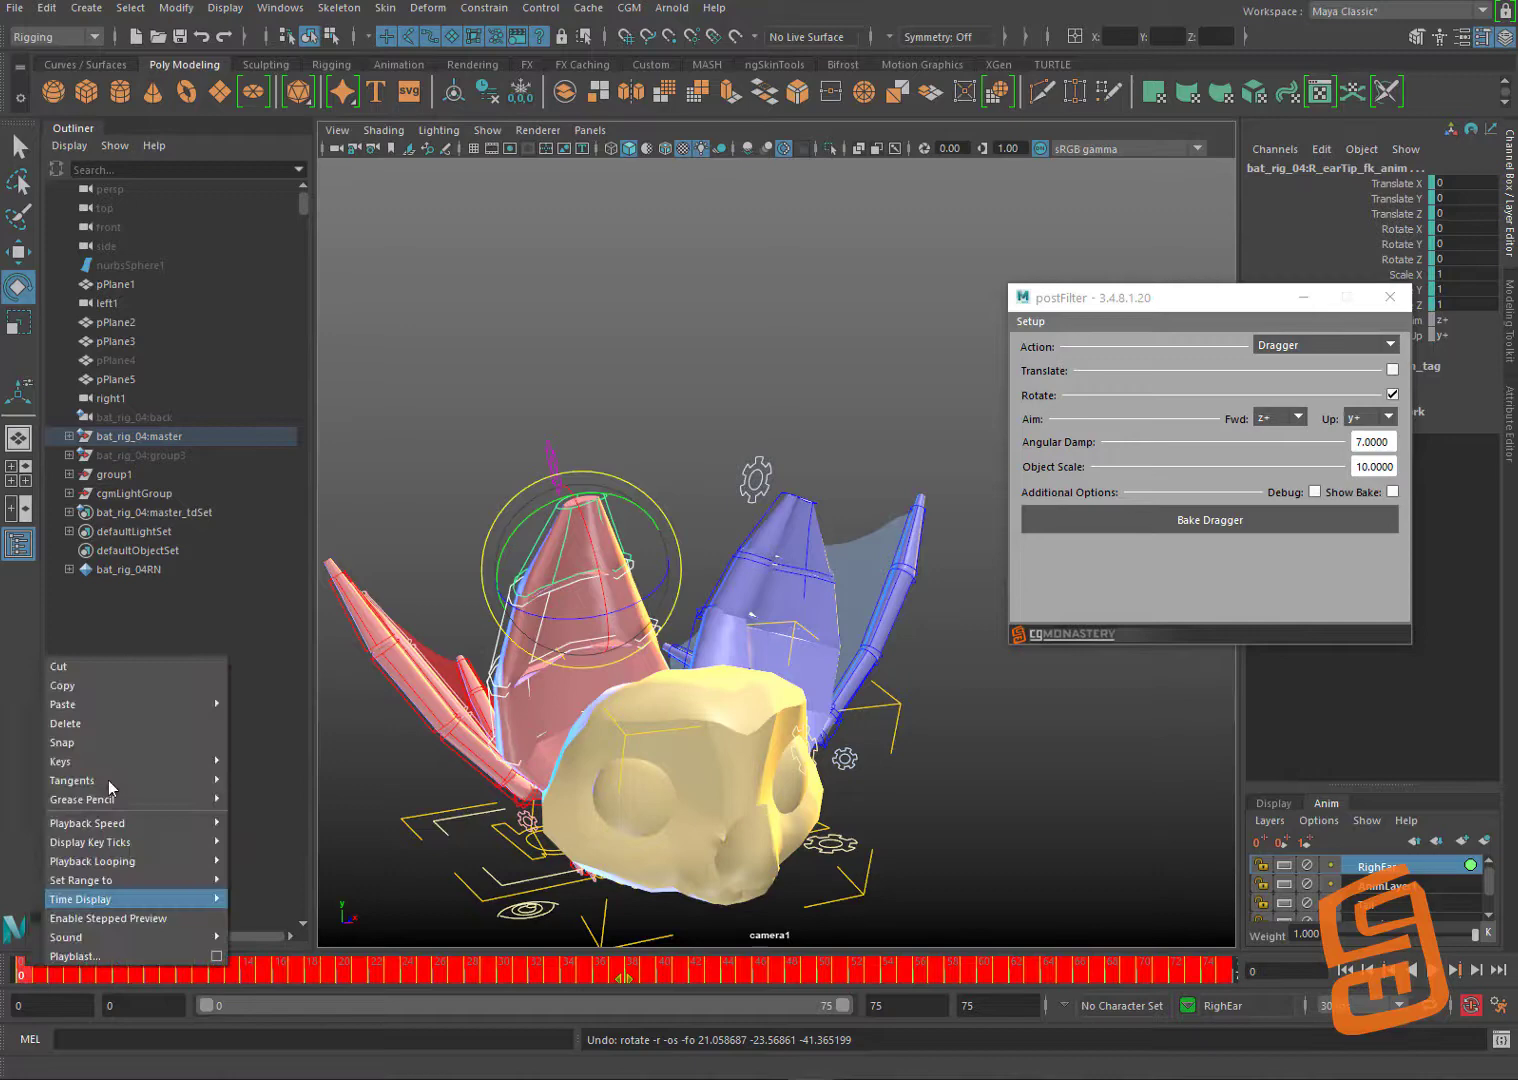
click(144, 717)
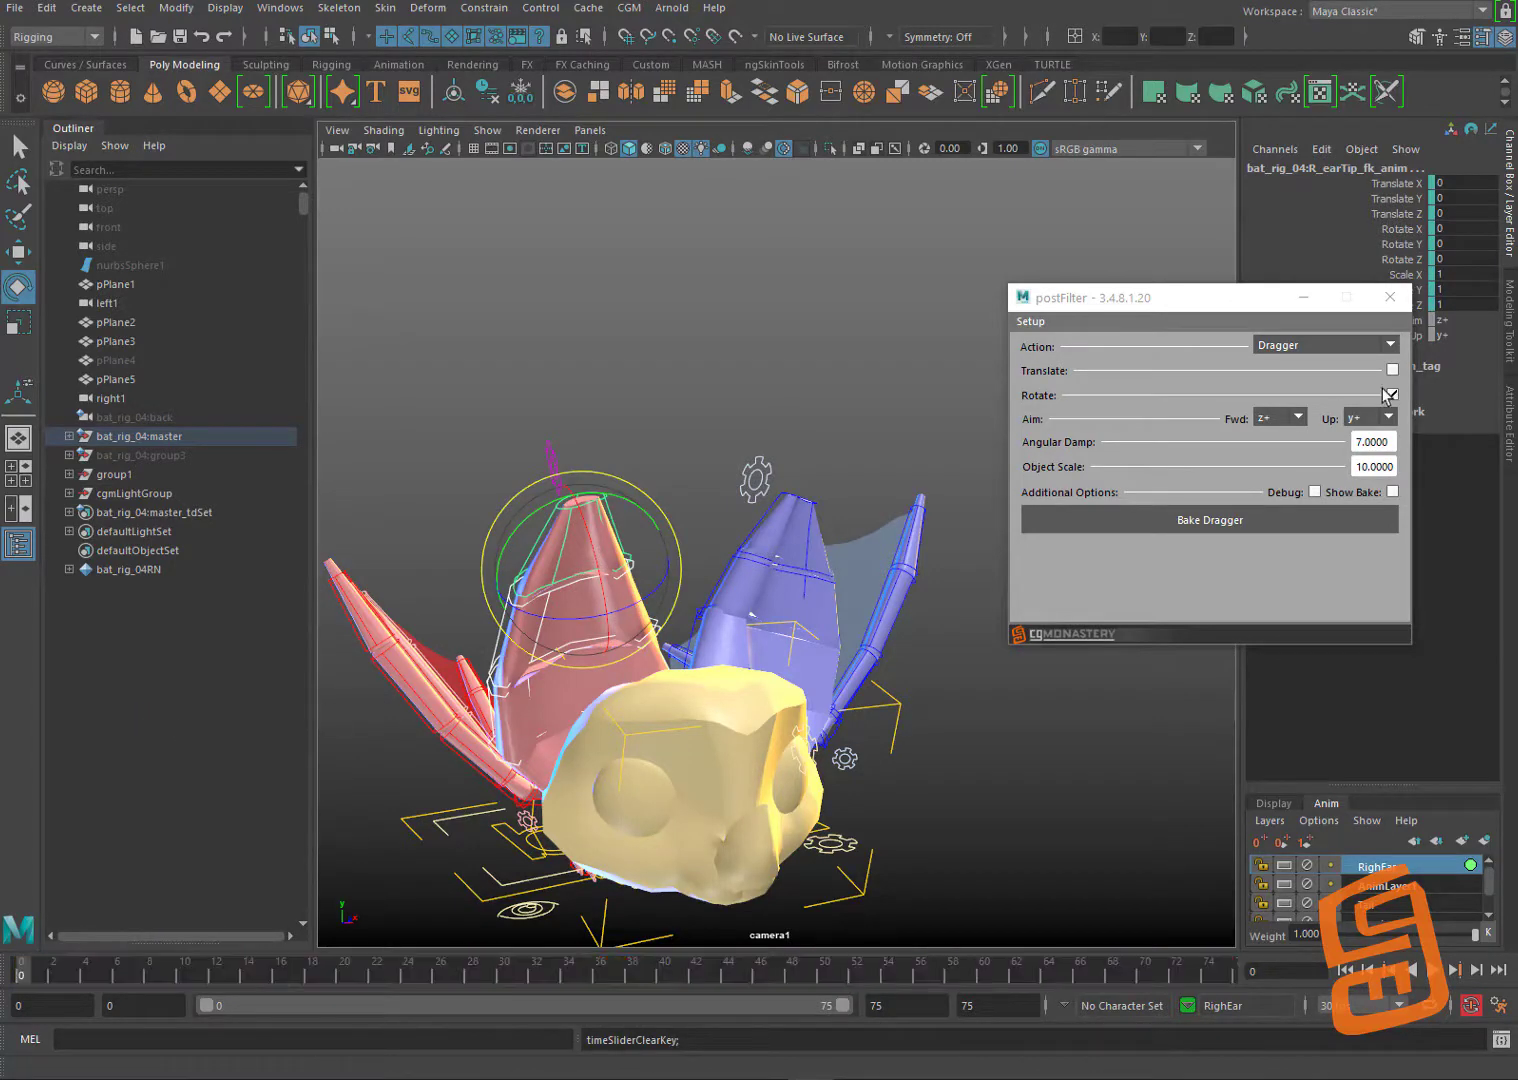
Step: Set the Dragger's Angular Damp to 12 and bake the filter onto the selected right-ear FK controls
mouse_move(795, 610)
alt+mouse_down()
mouse_move(823, 570)
mouse_move(840, 627)
mouse_move(843, 578)
mouse_move(816, 600)
alt+mouse_up()
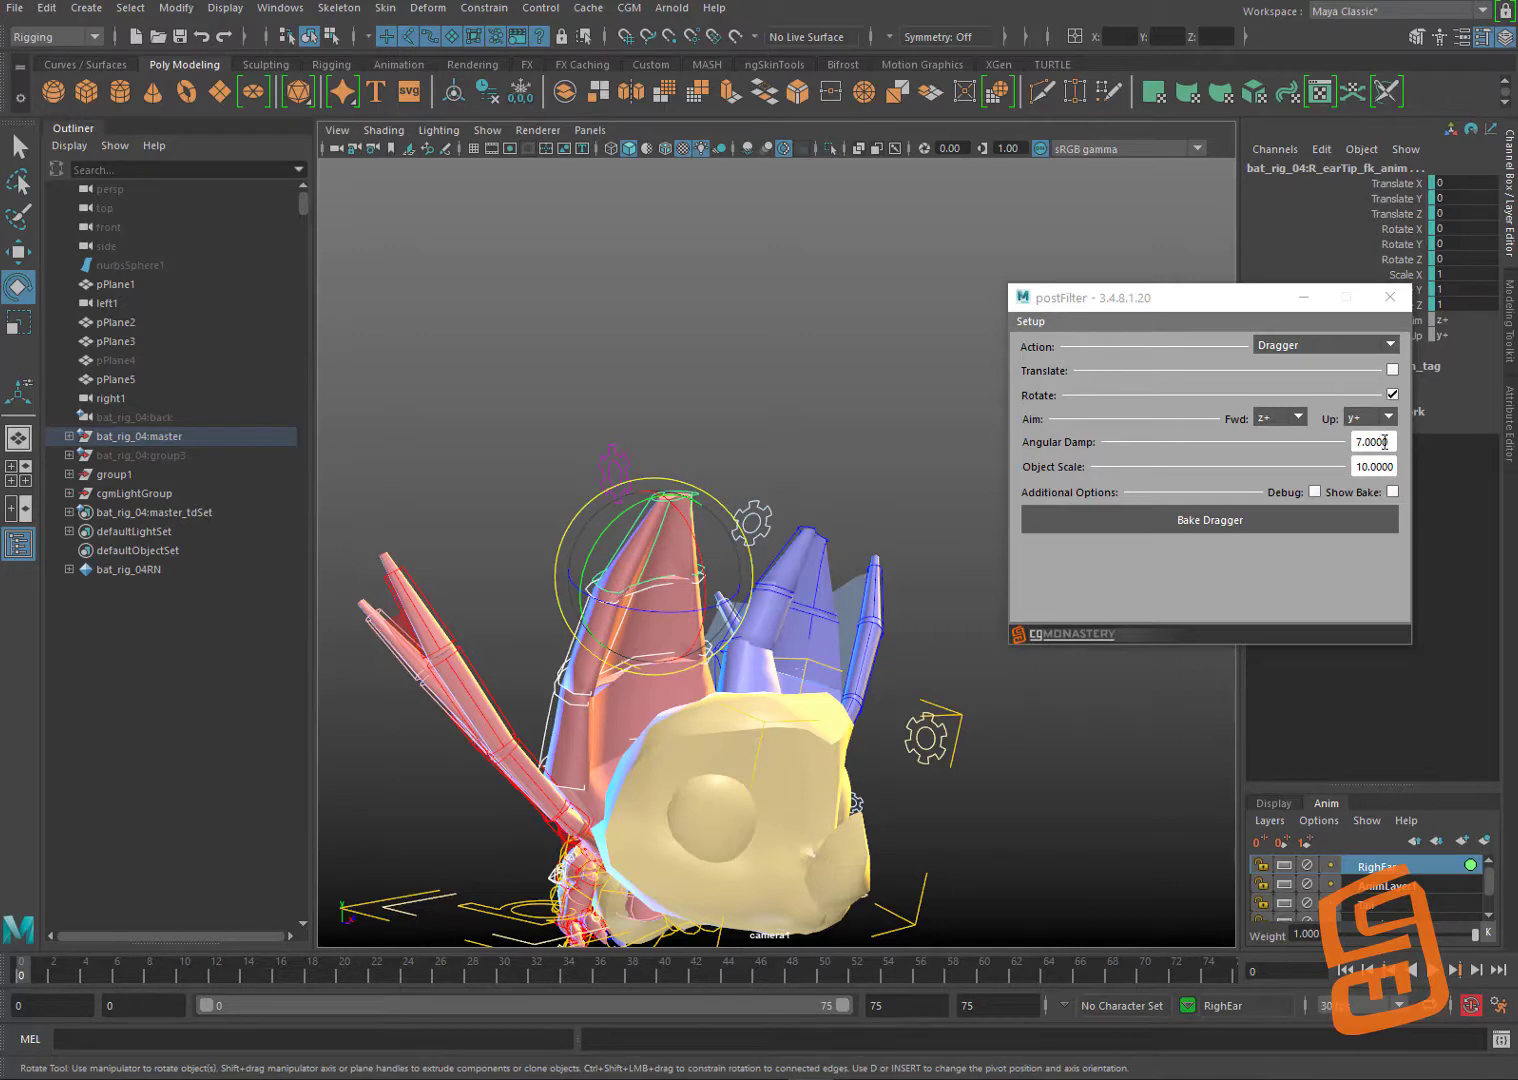
drag(1384, 441, 1342, 438)
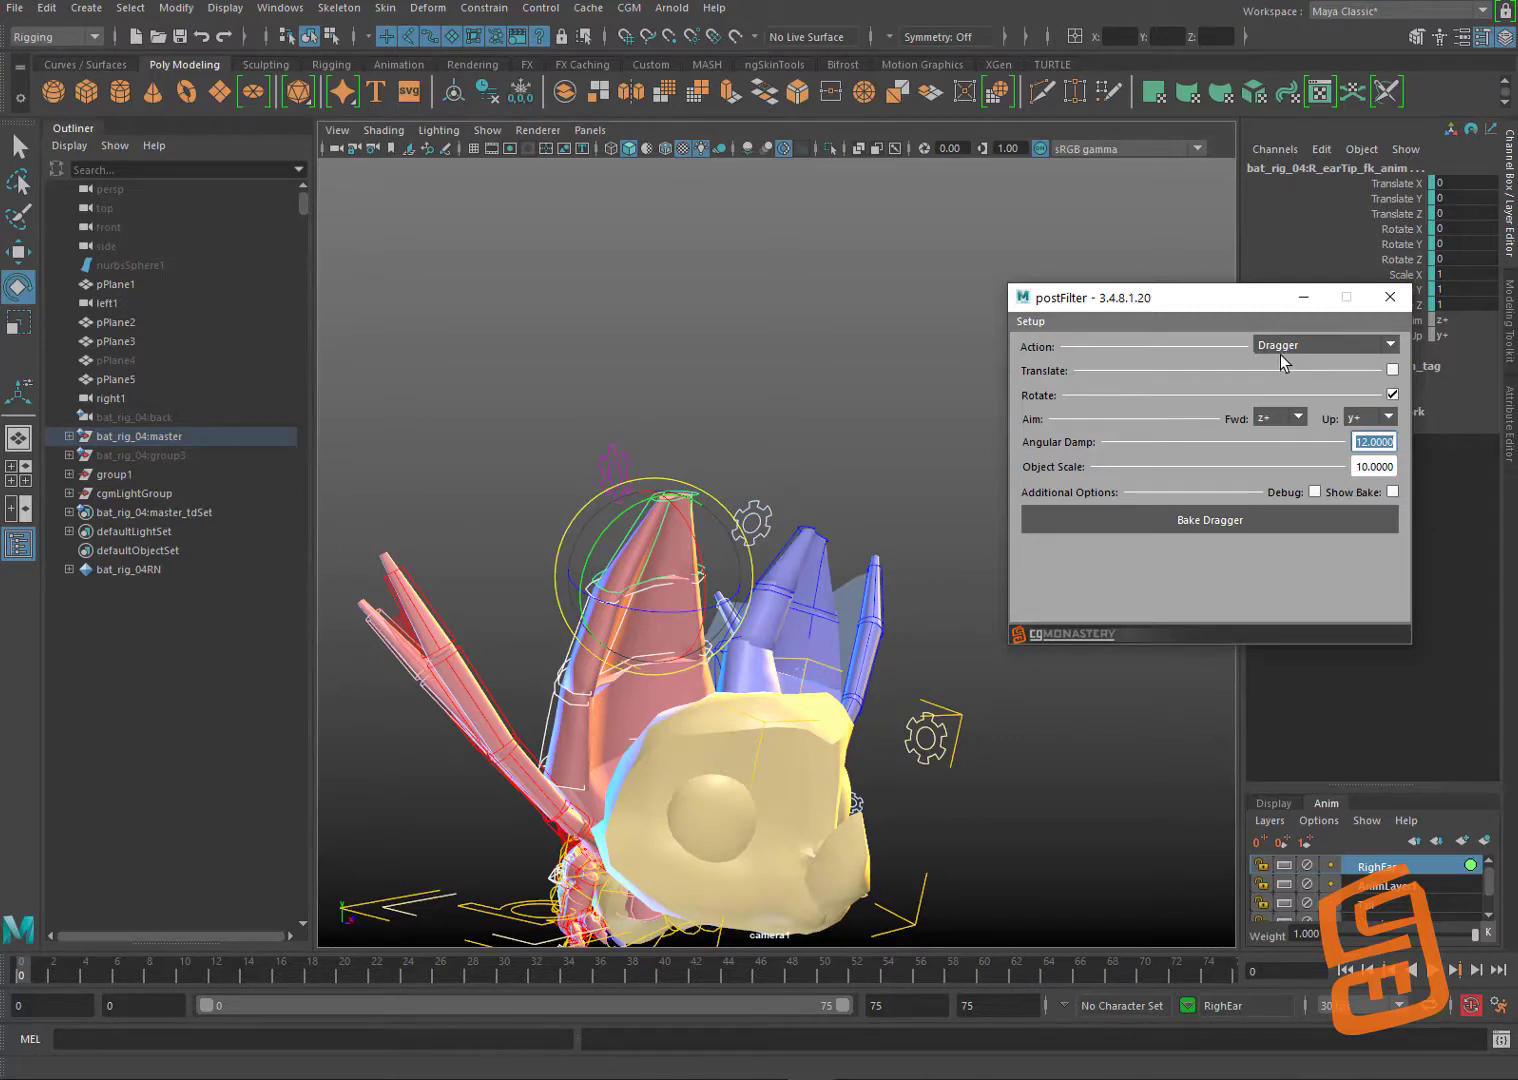
click(1196, 522)
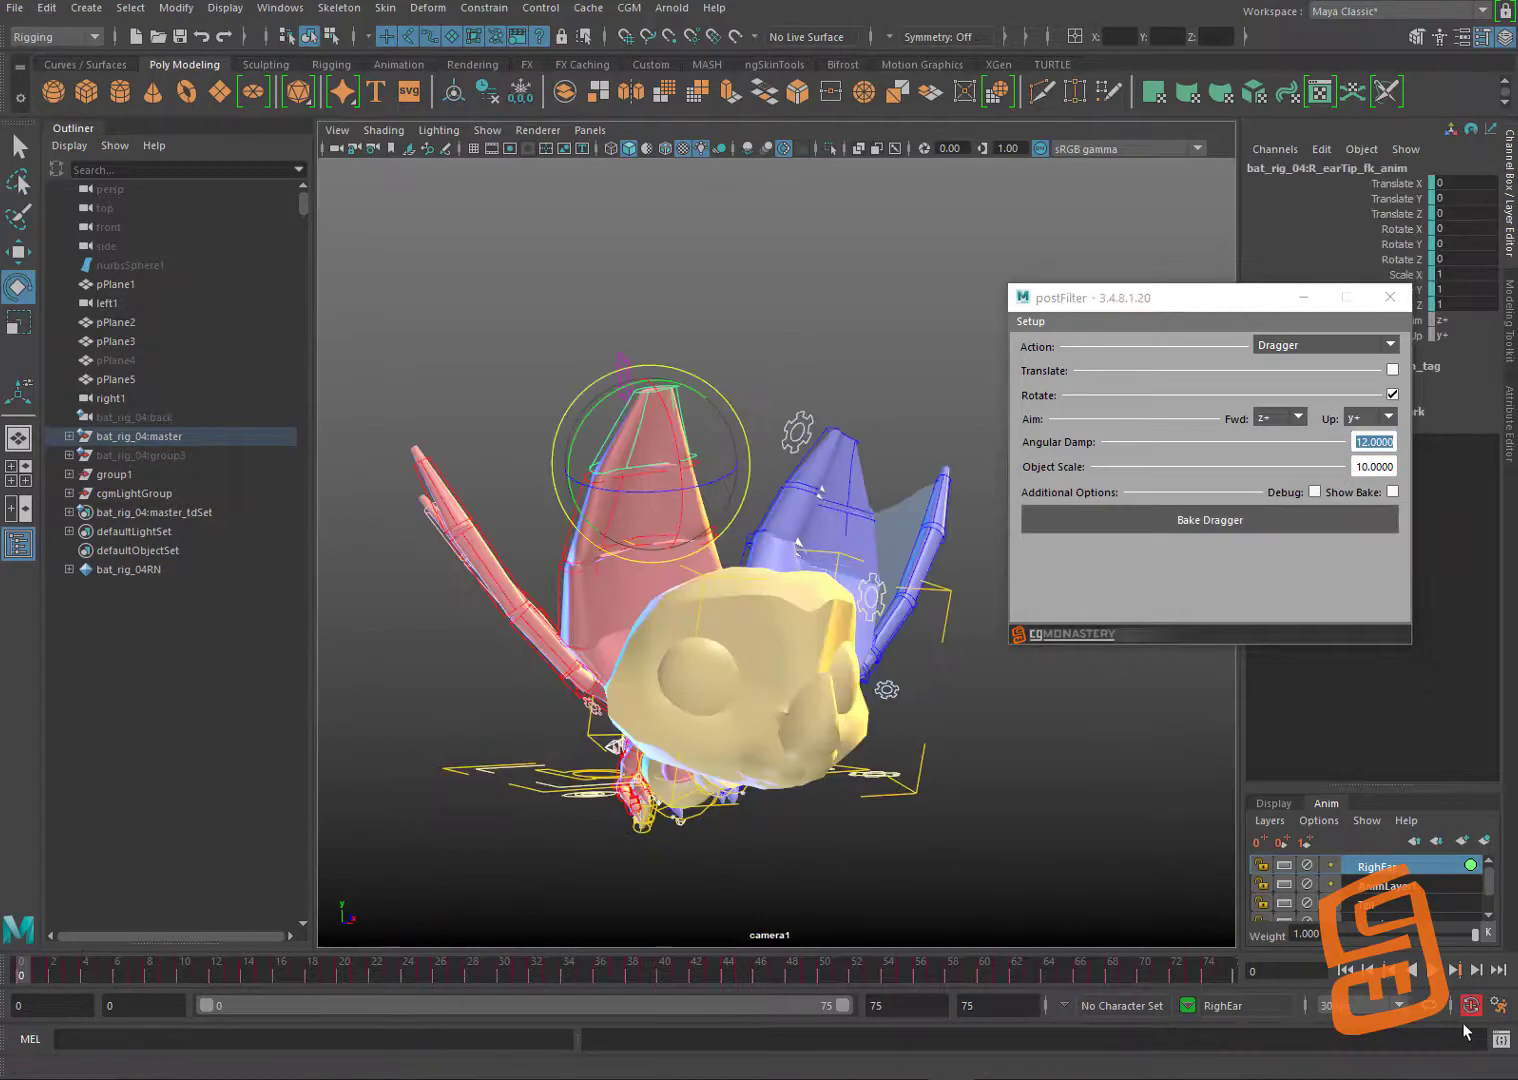
Step: Play the baked right-ear motion, inspect the ear at the stopped frame, and return to frame 0
click(1433, 969)
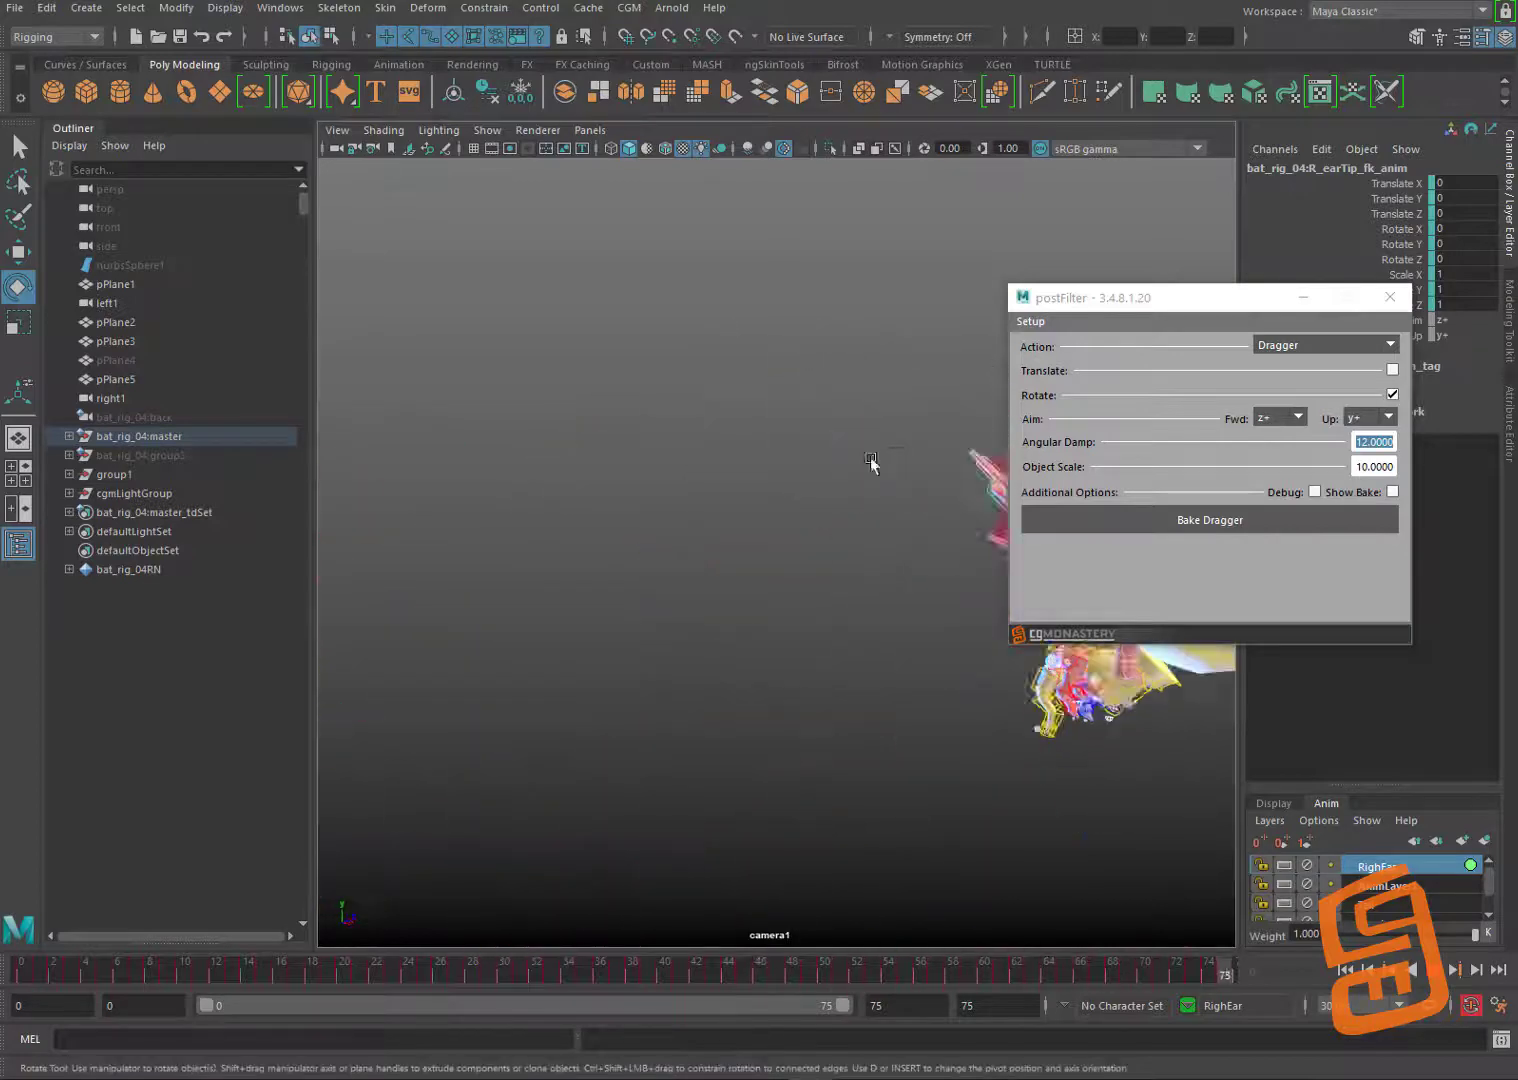
key(Escape)
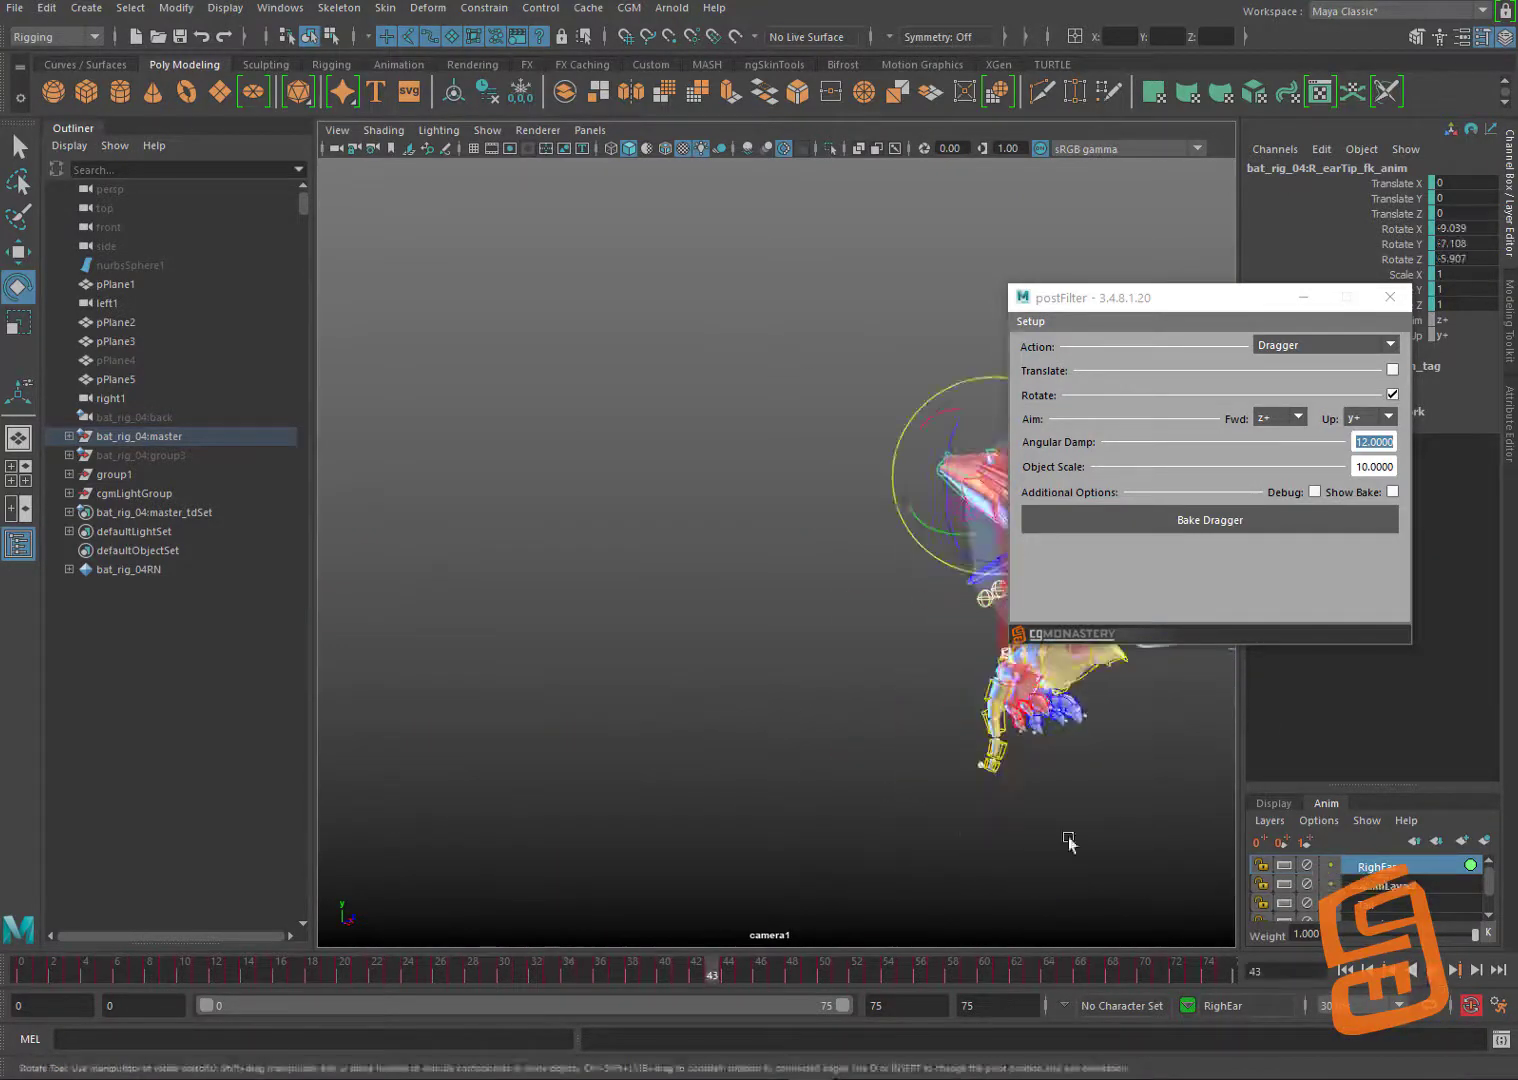
alt+drag(835, 838, 733, 596)
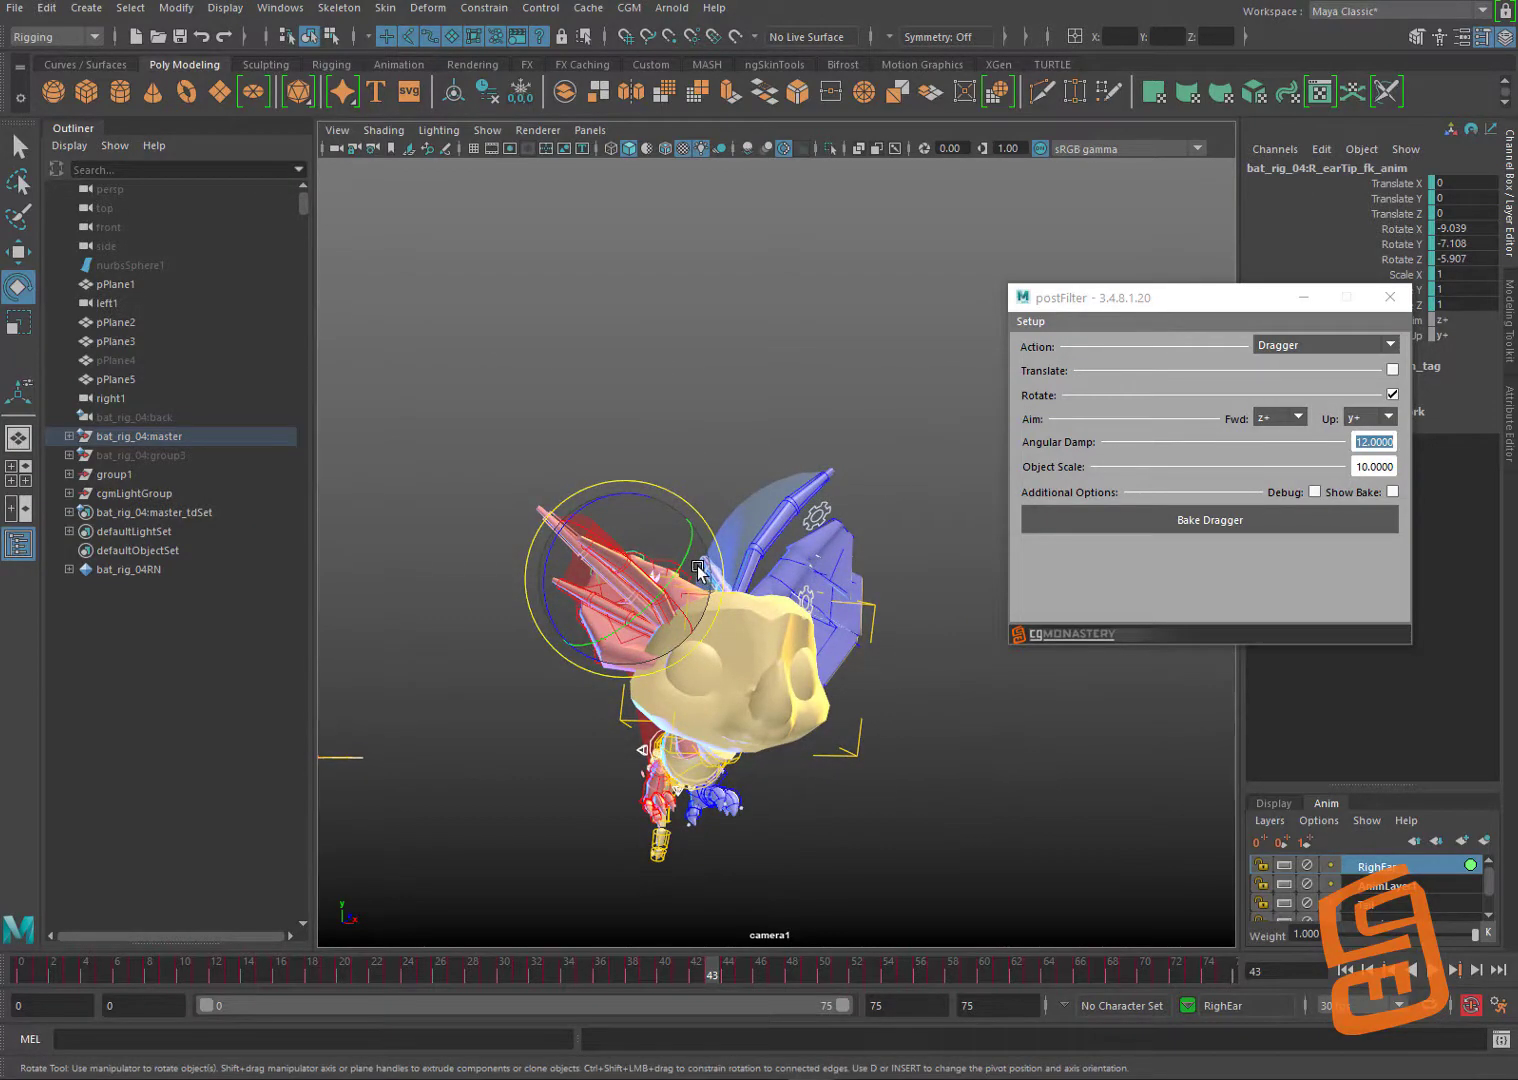
click(20, 972)
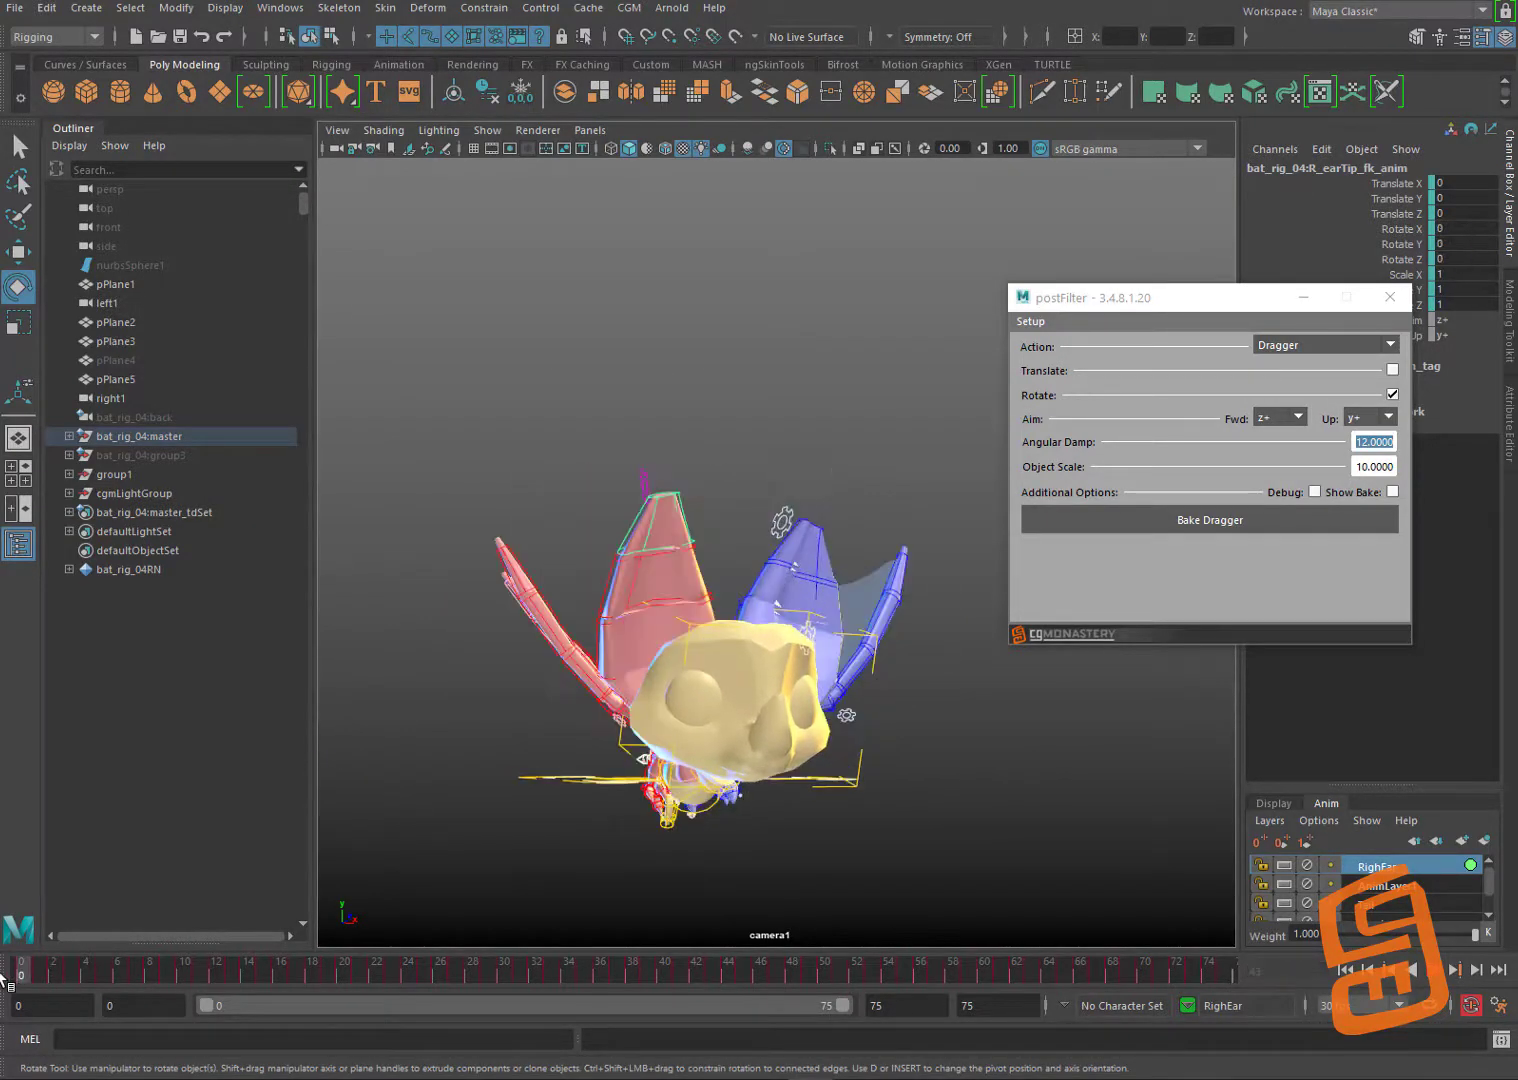
Step: Select the right ear's base FK control and rotate it freehand to about -18, -21, -27 degrees
click(852, 342)
click(603, 626)
click(603, 626)
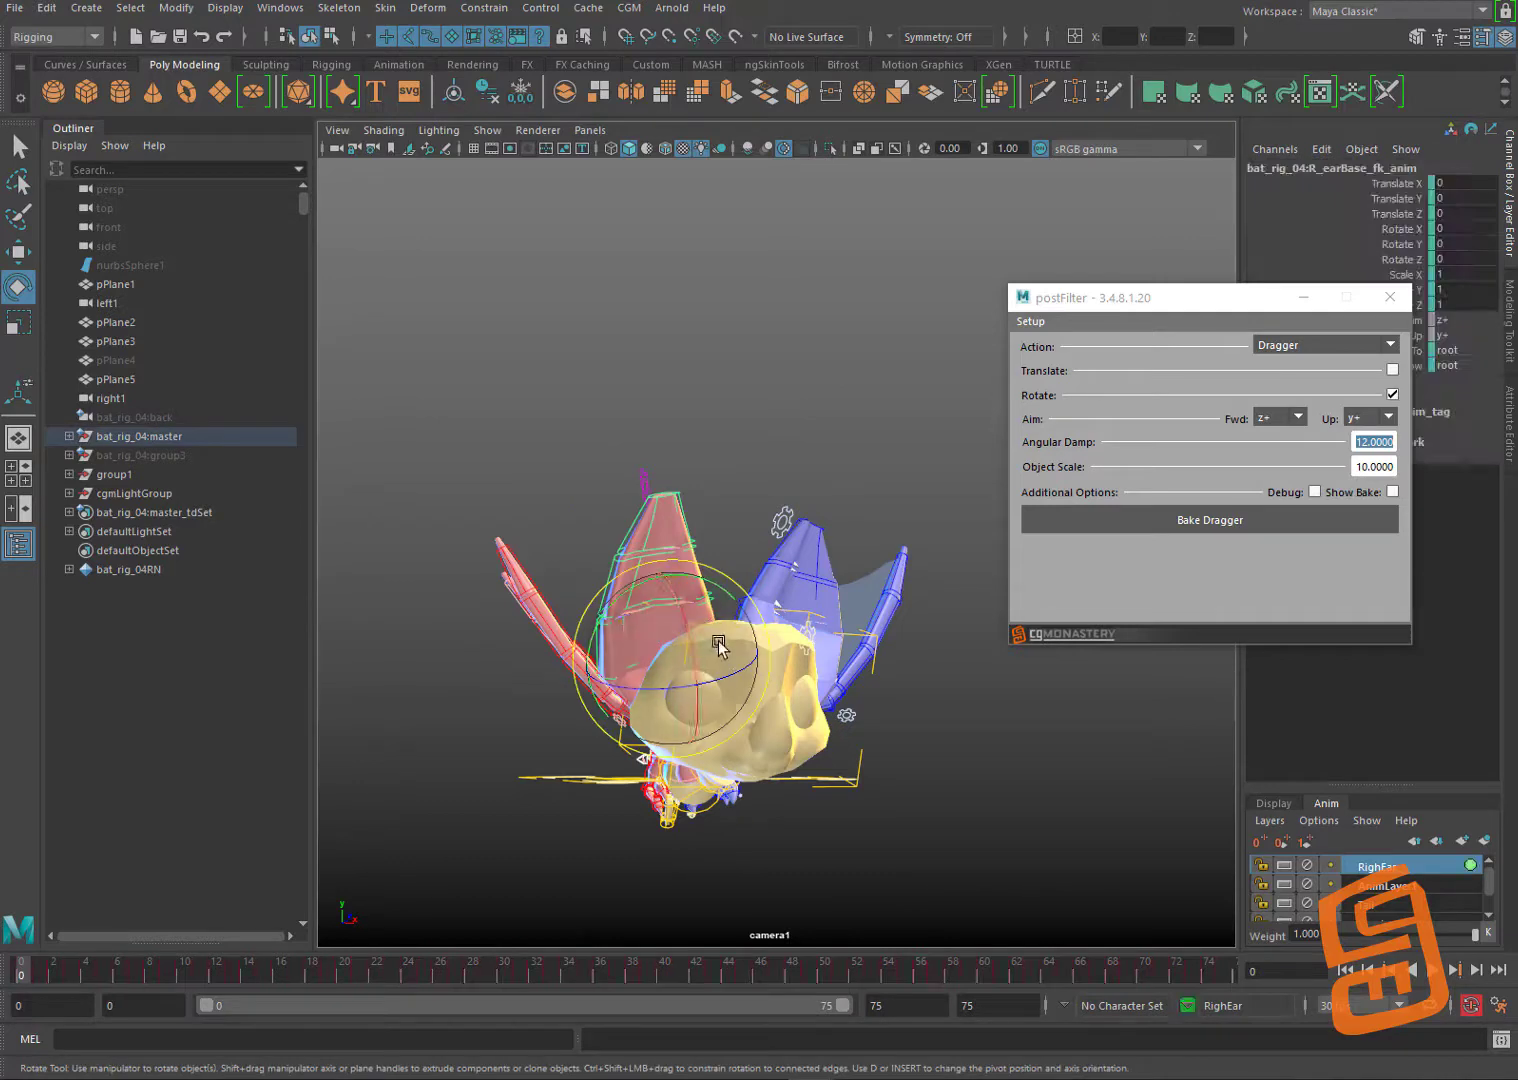
drag(679, 613, 690, 597)
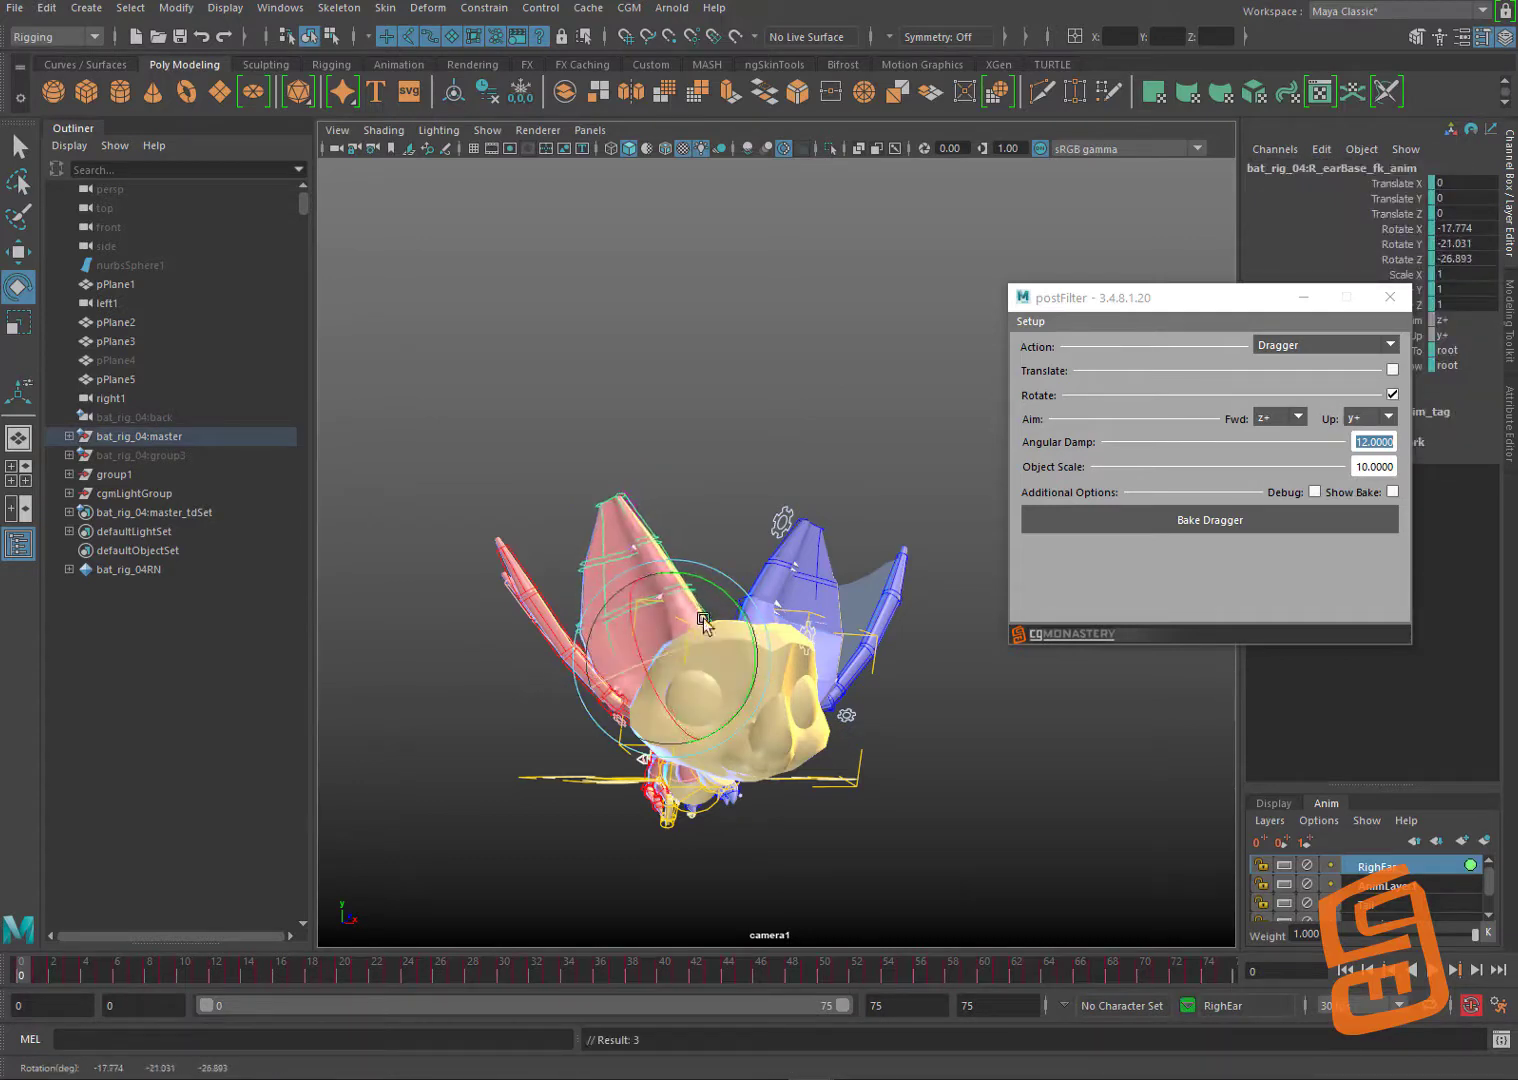
Step: Select the right ear's middle, tip and base FK controls and delete all their keys across the timeline
click(625, 528)
key(w)
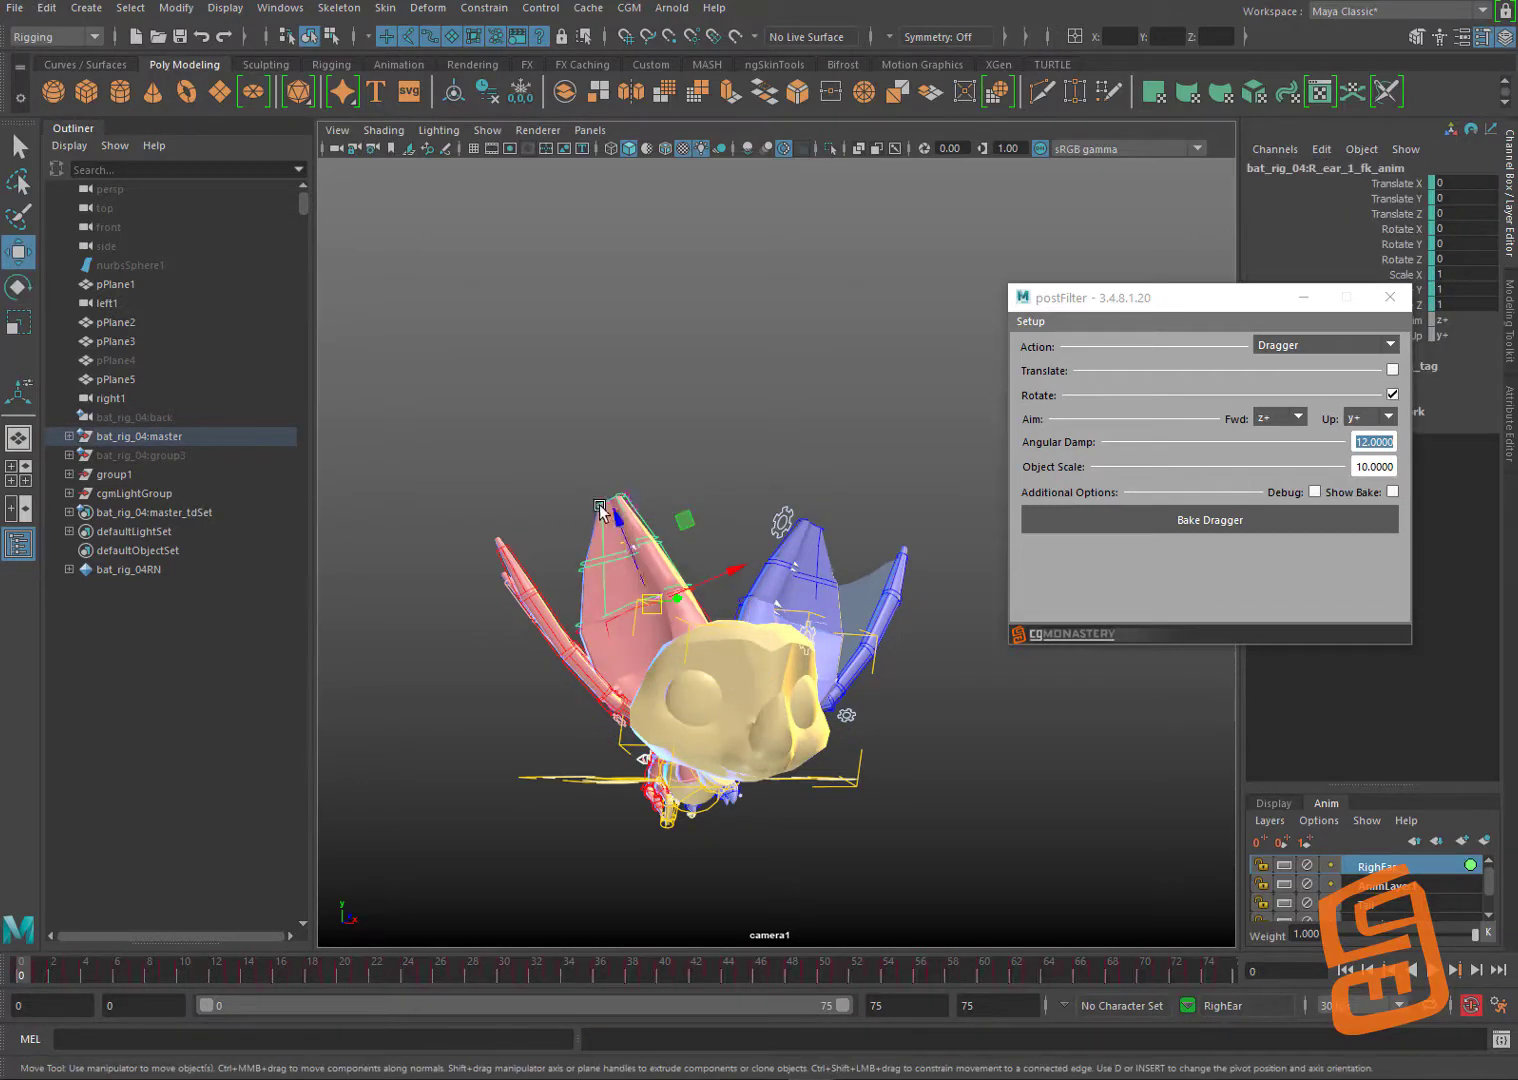
click(609, 505)
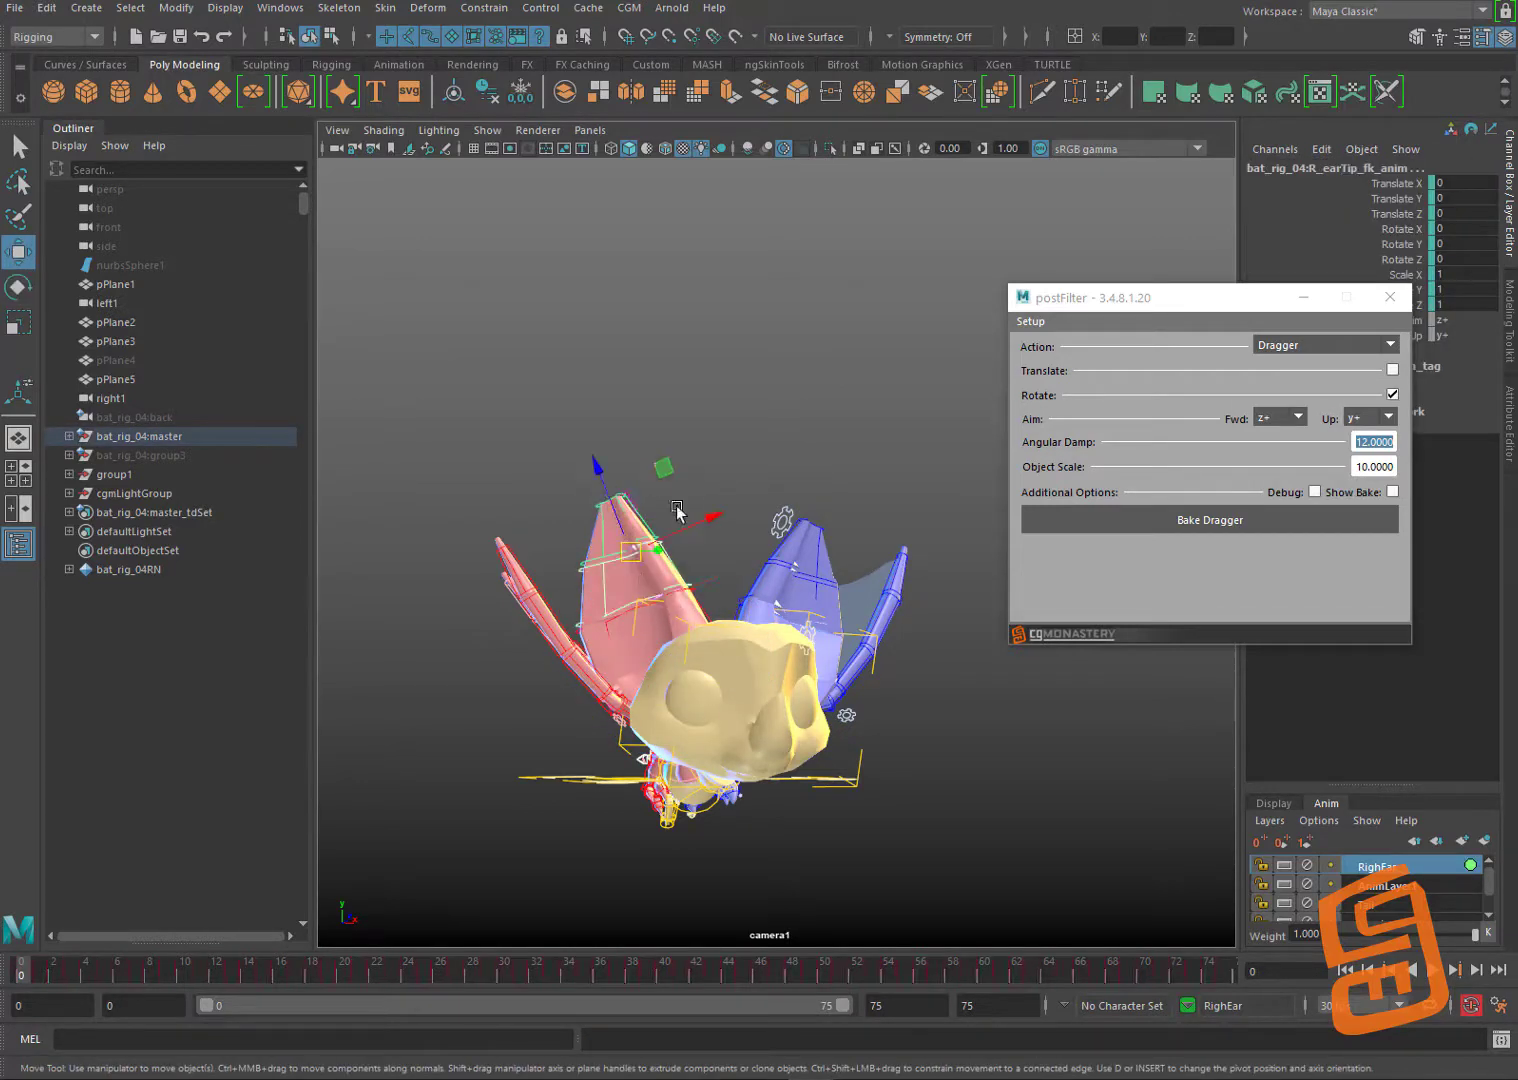
click(703, 607)
double_click(31, 973)
right_click(35, 970)
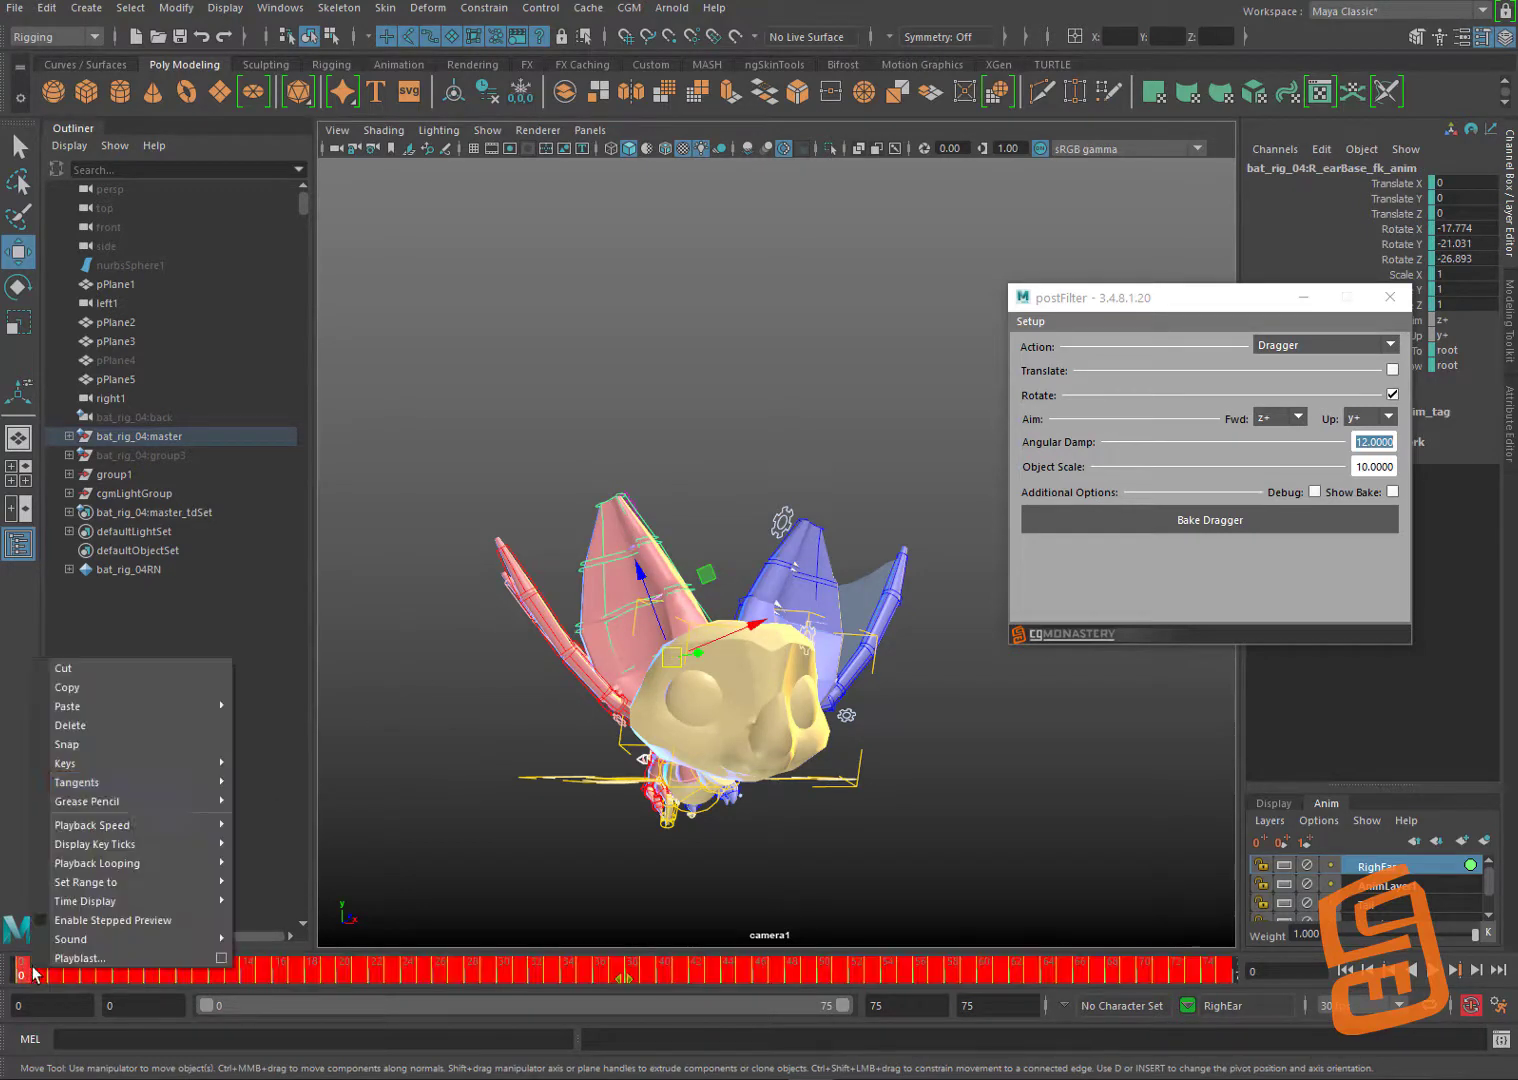
click(149, 723)
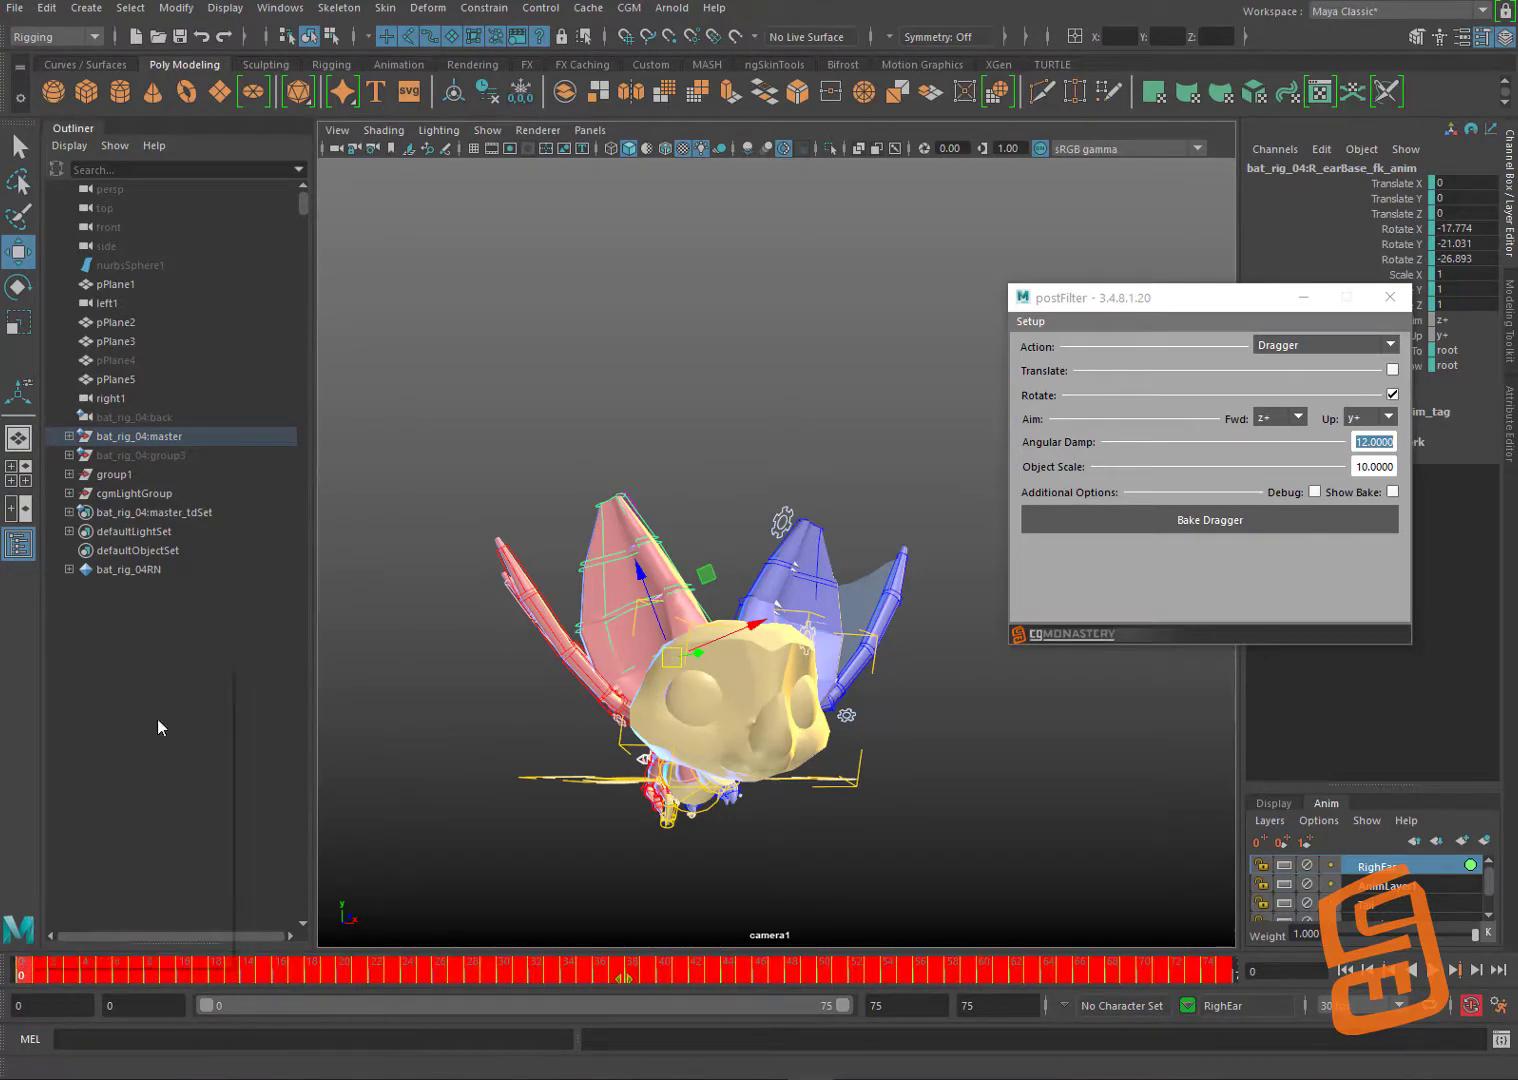
click(712, 468)
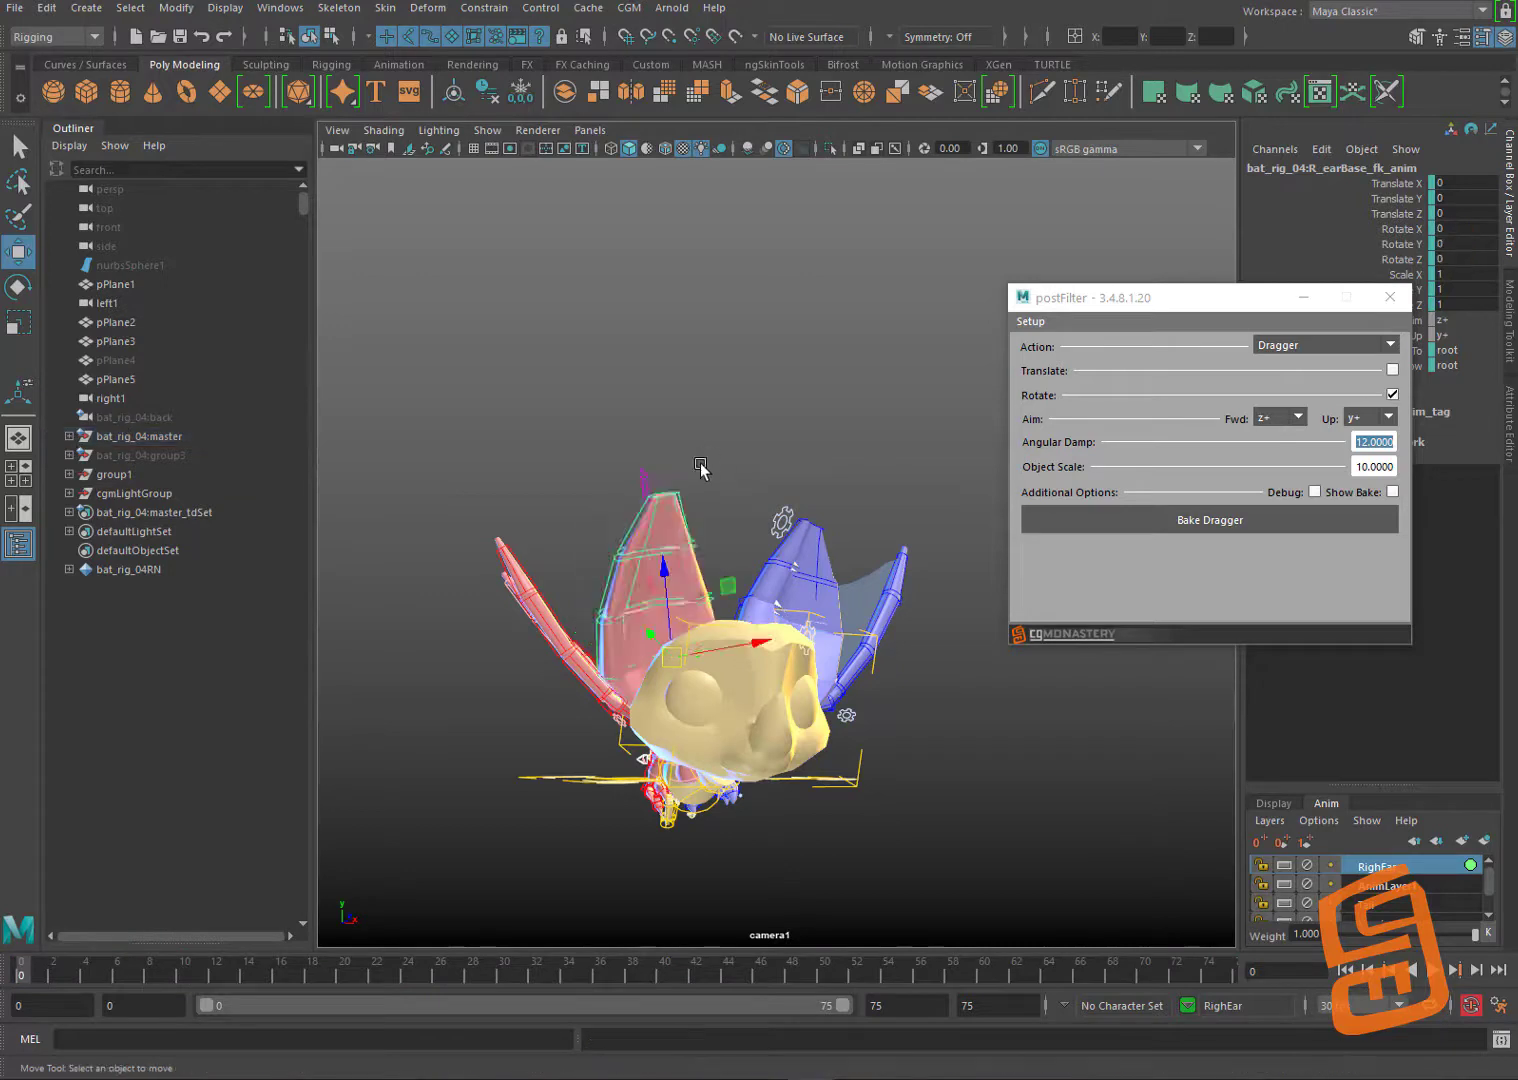
Step: Rotate the right ear's base FK control freehand, and bend the middle and tip controls together by about -21, -16, 10 degrees
click(596, 632)
key(e)
drag(640, 641, 684, 667)
click(600, 576)
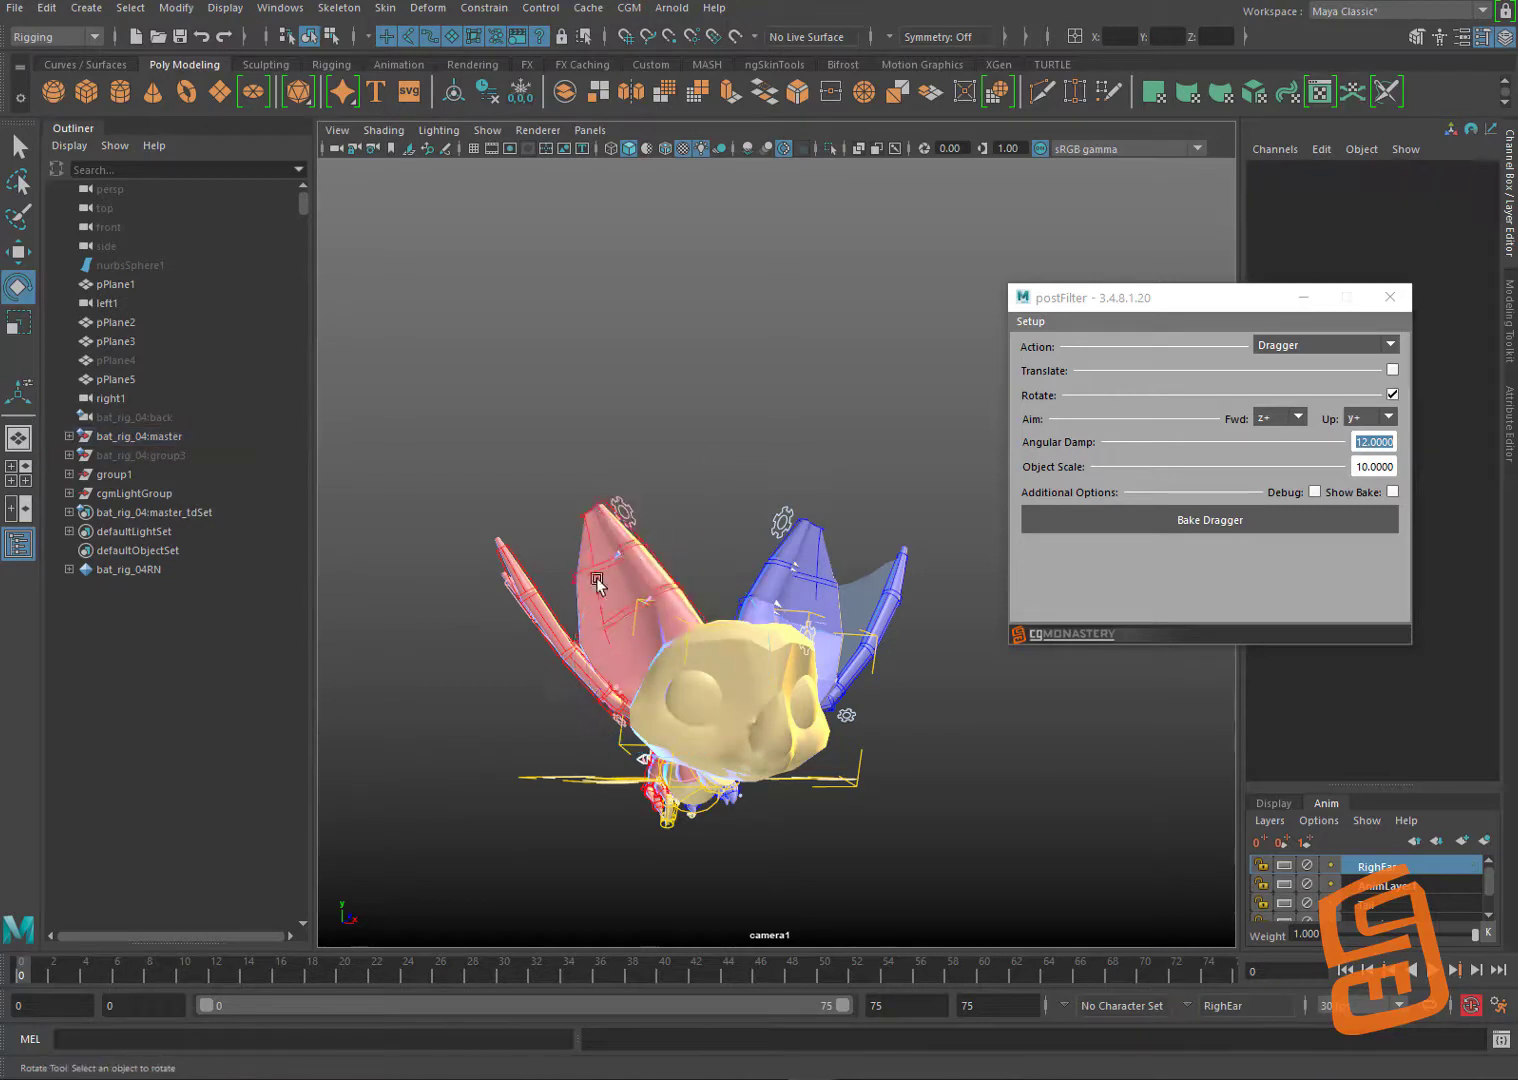
click(609, 553)
click(612, 545)
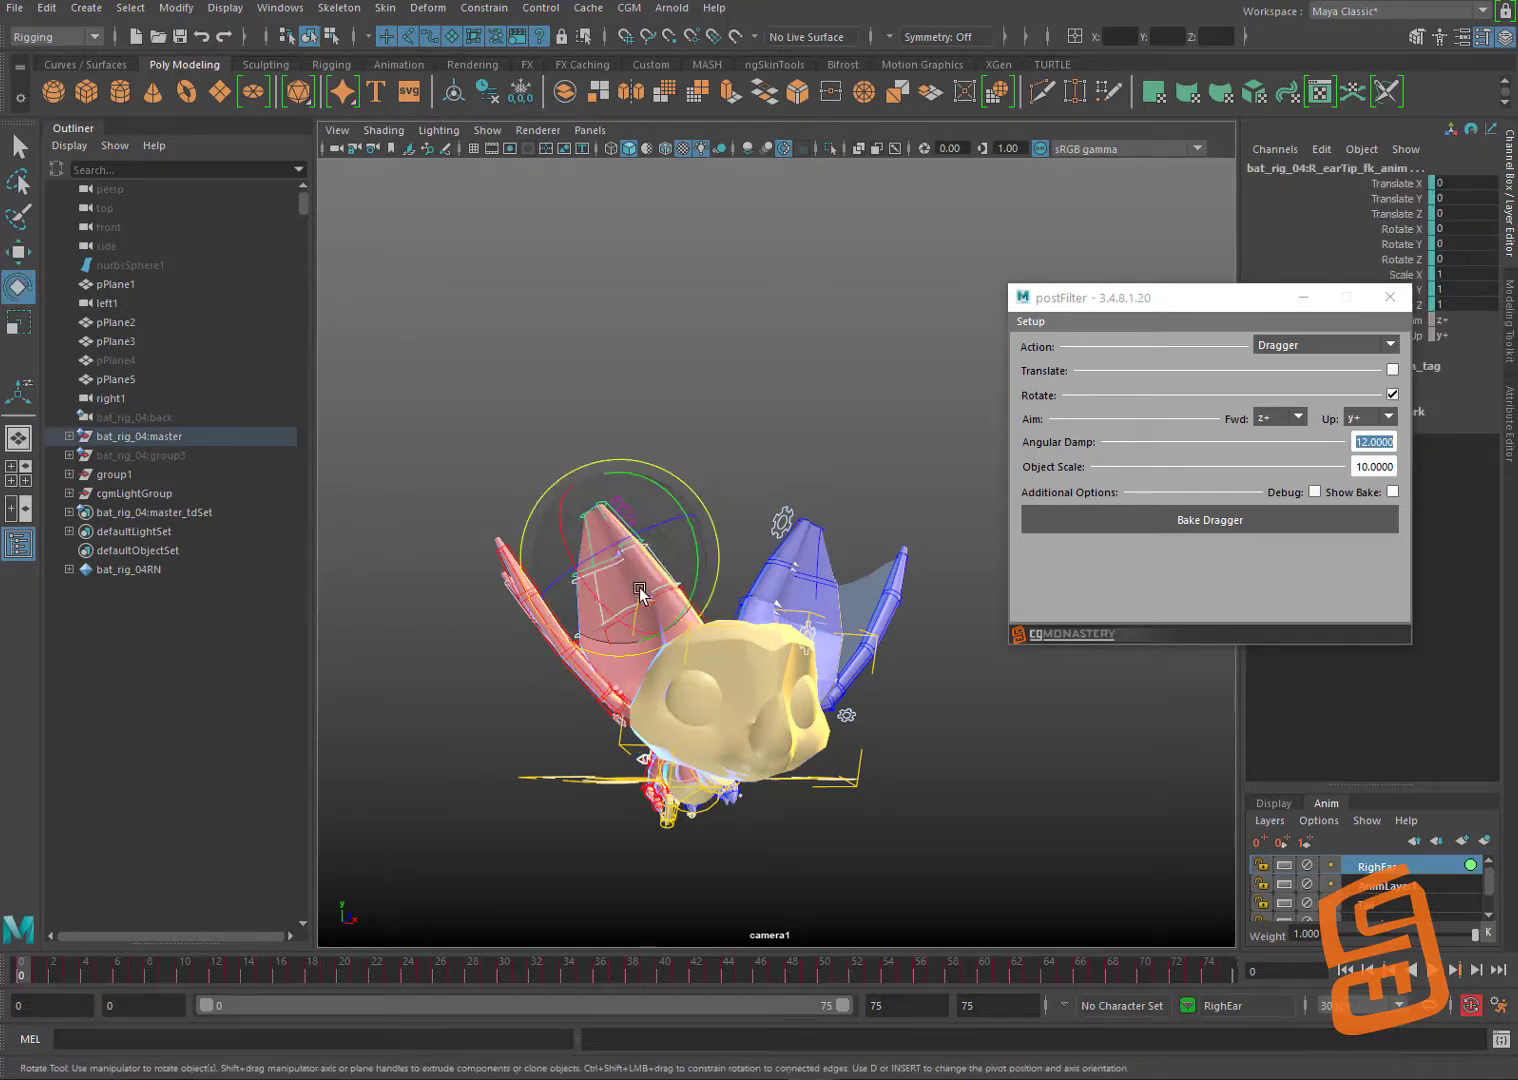
drag(613, 545, 702, 522)
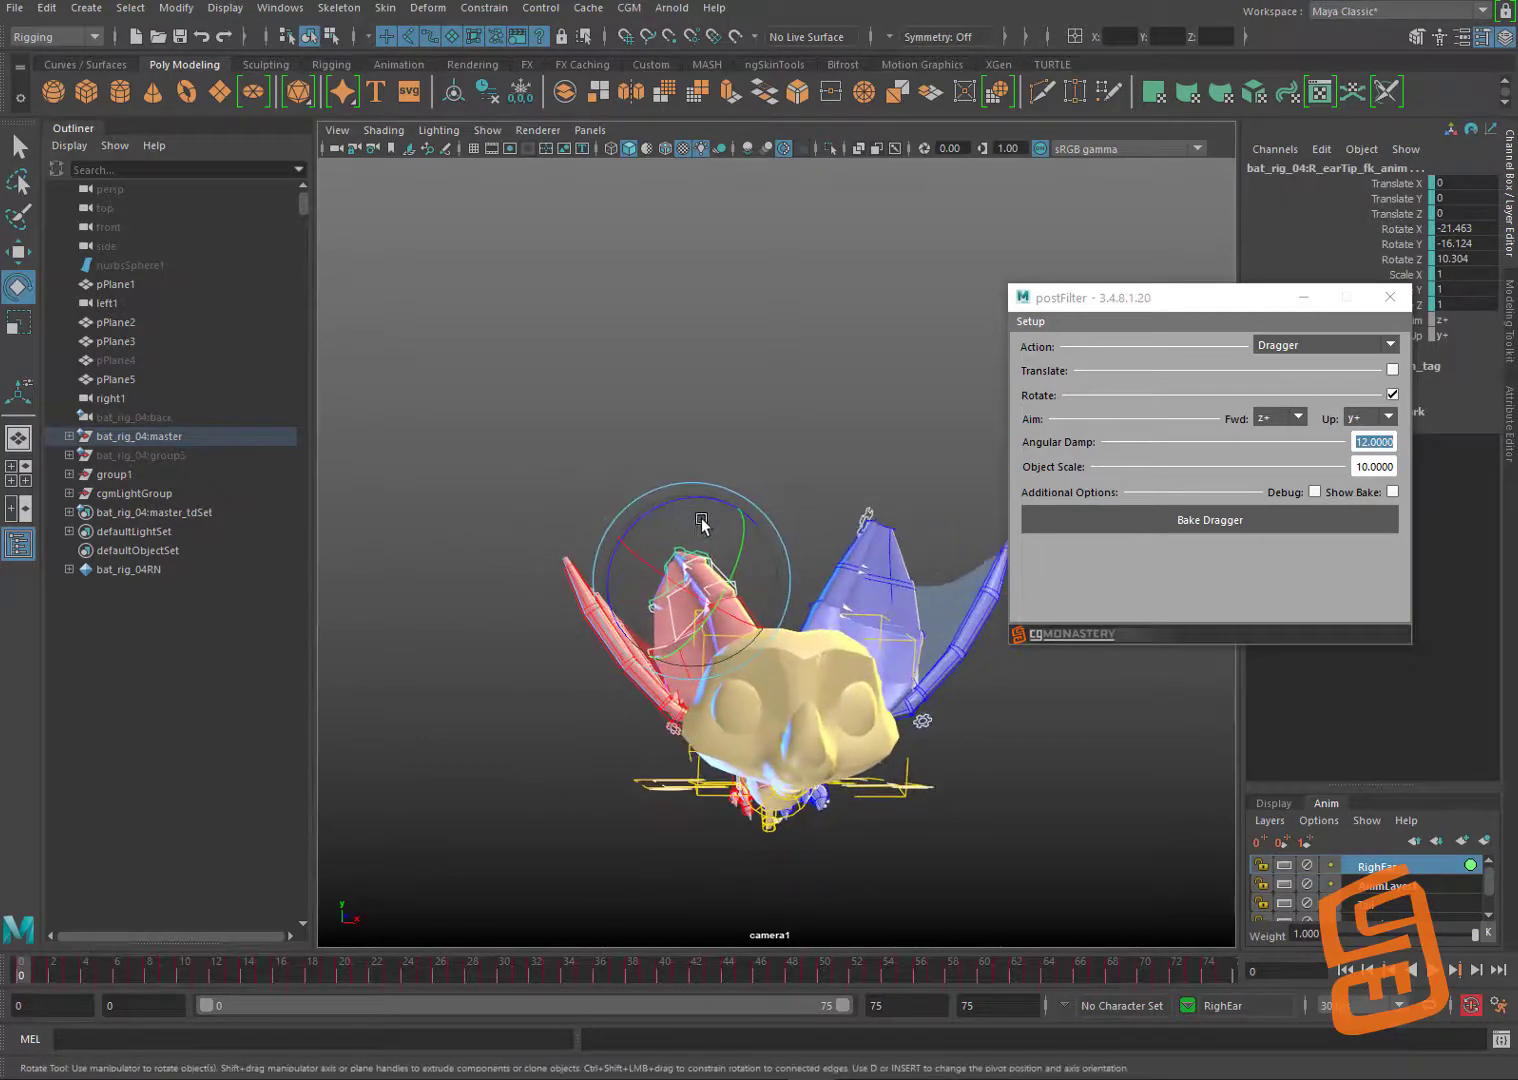
Step: Delete the selected right-ear controls' keys from frame 1 to 75, keeping the frame 0 pose, and return to frame 0
double_click(17, 975)
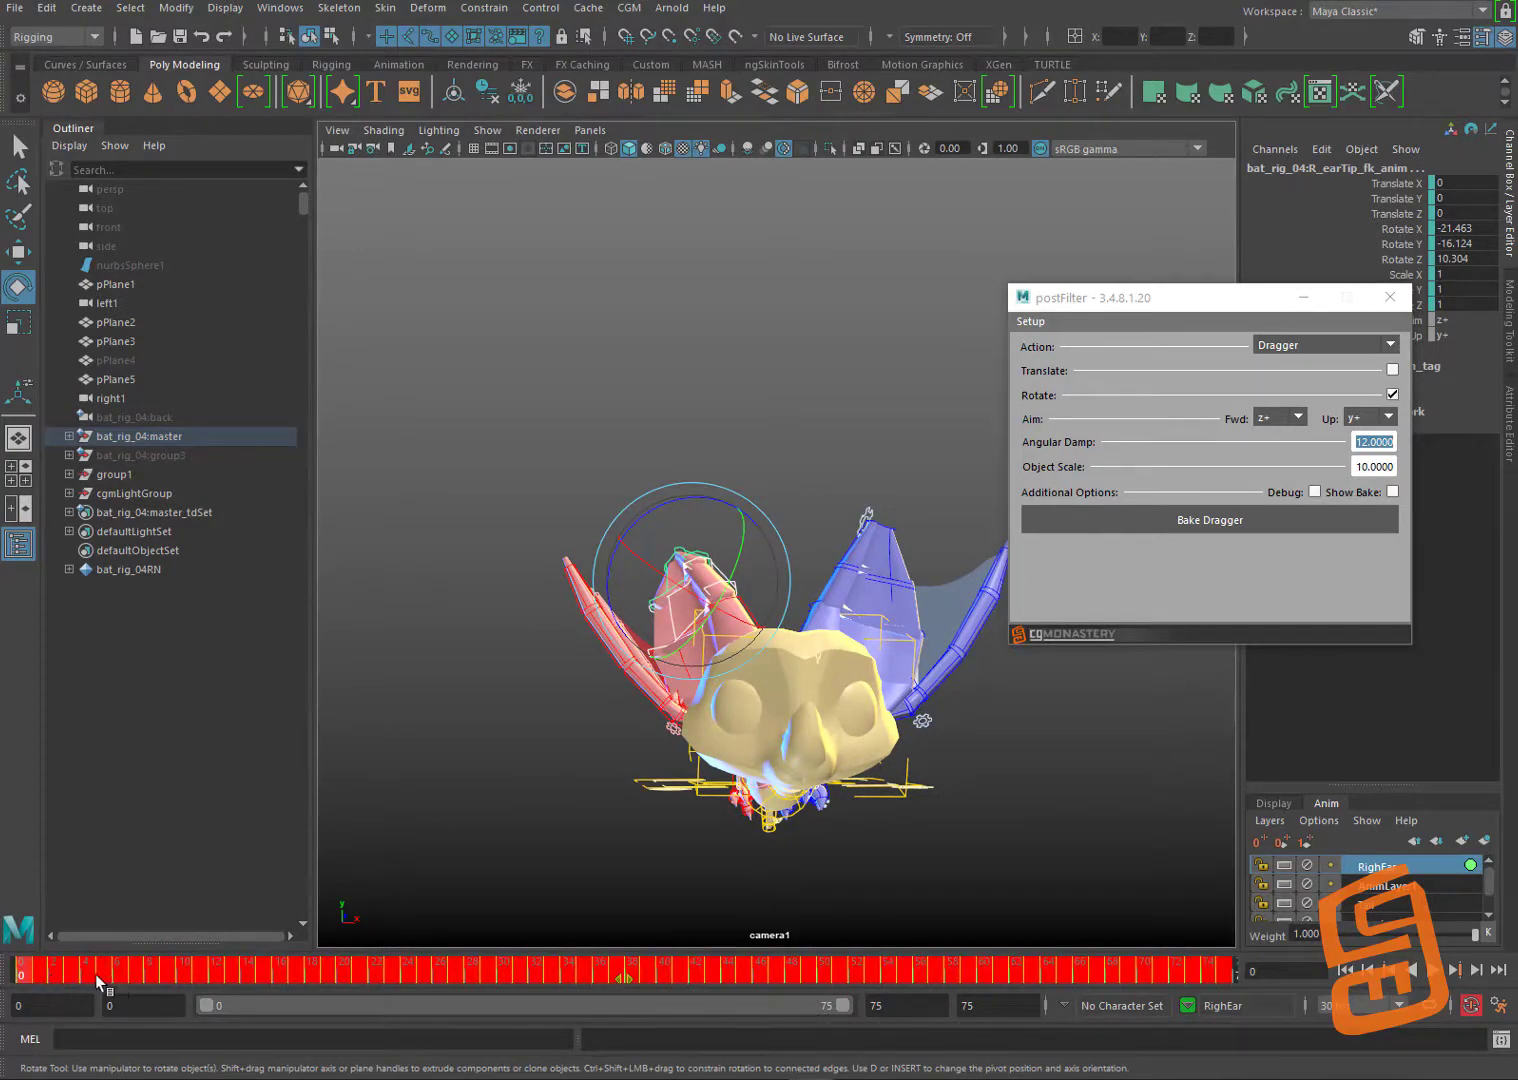
shift+drag(47, 971, 1220, 974)
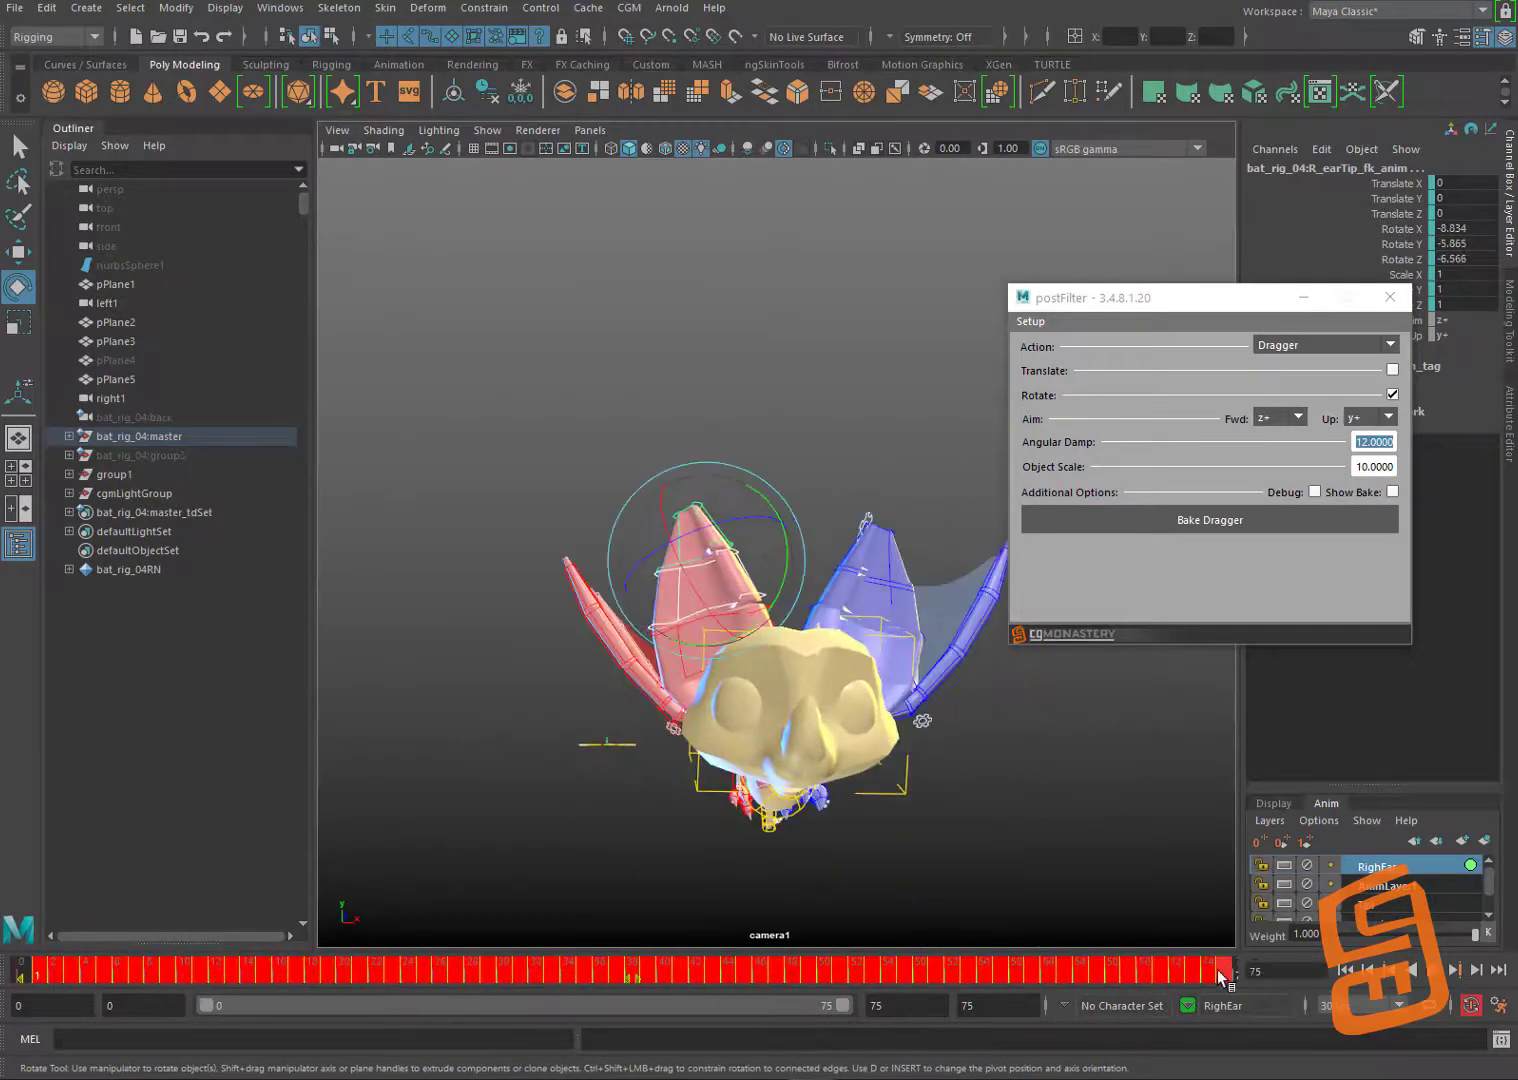
right_click(1220, 975)
click(1278, 726)
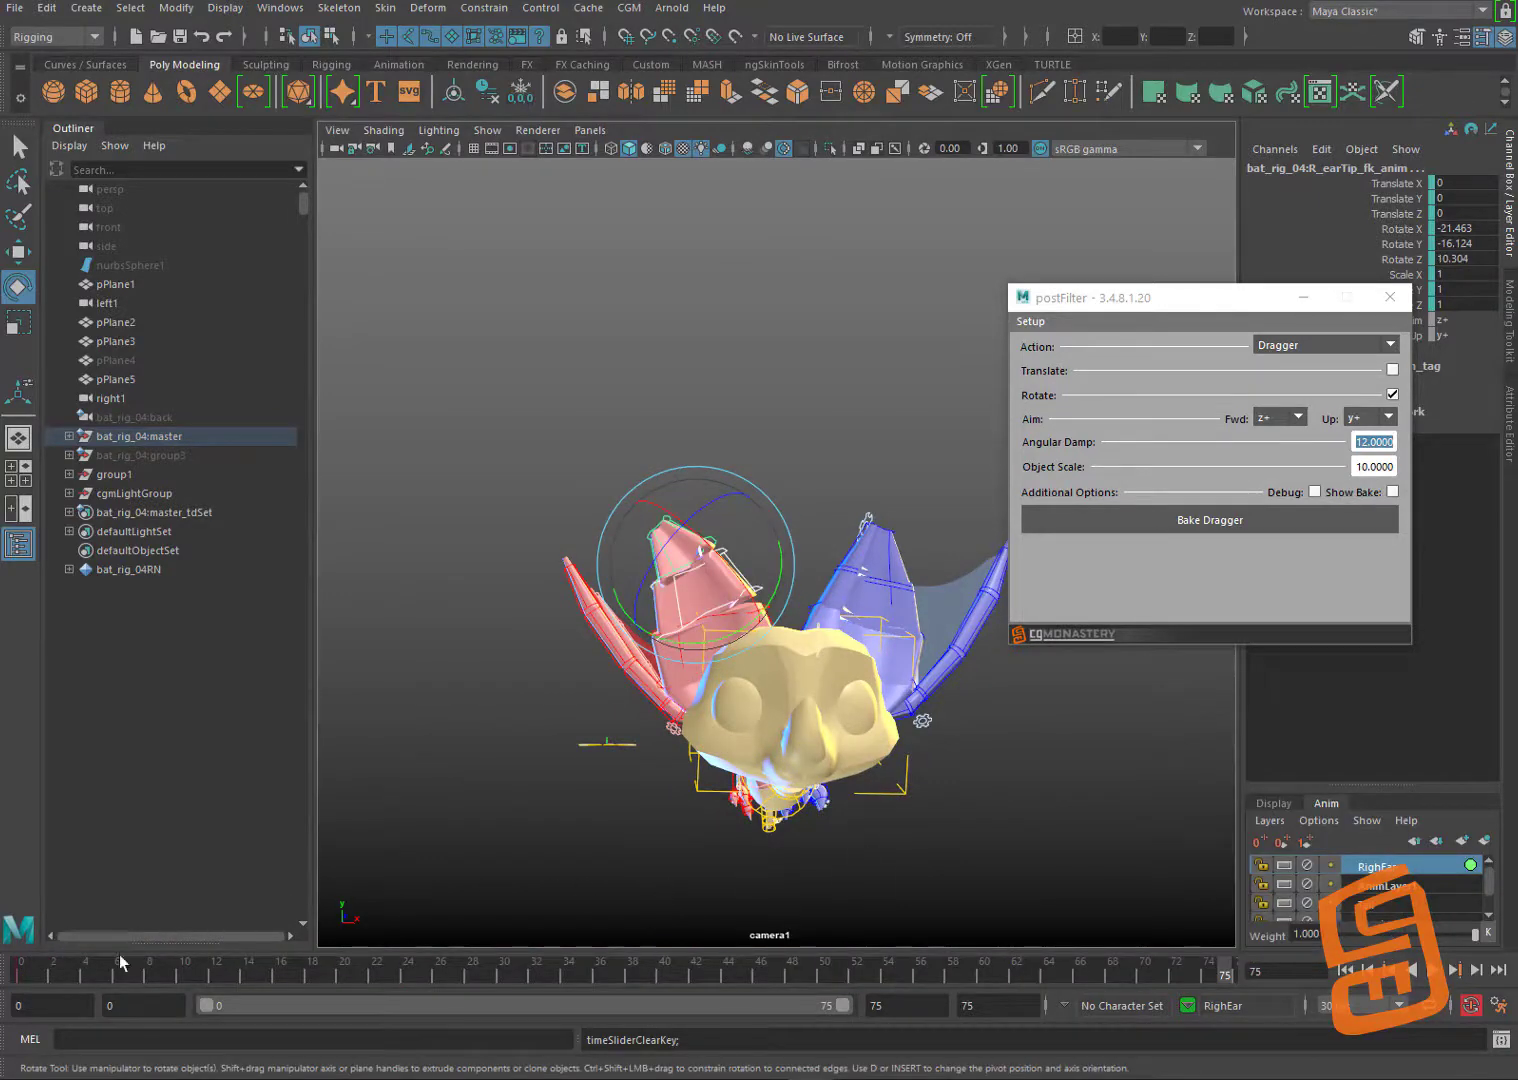
drag(119, 961, 18, 974)
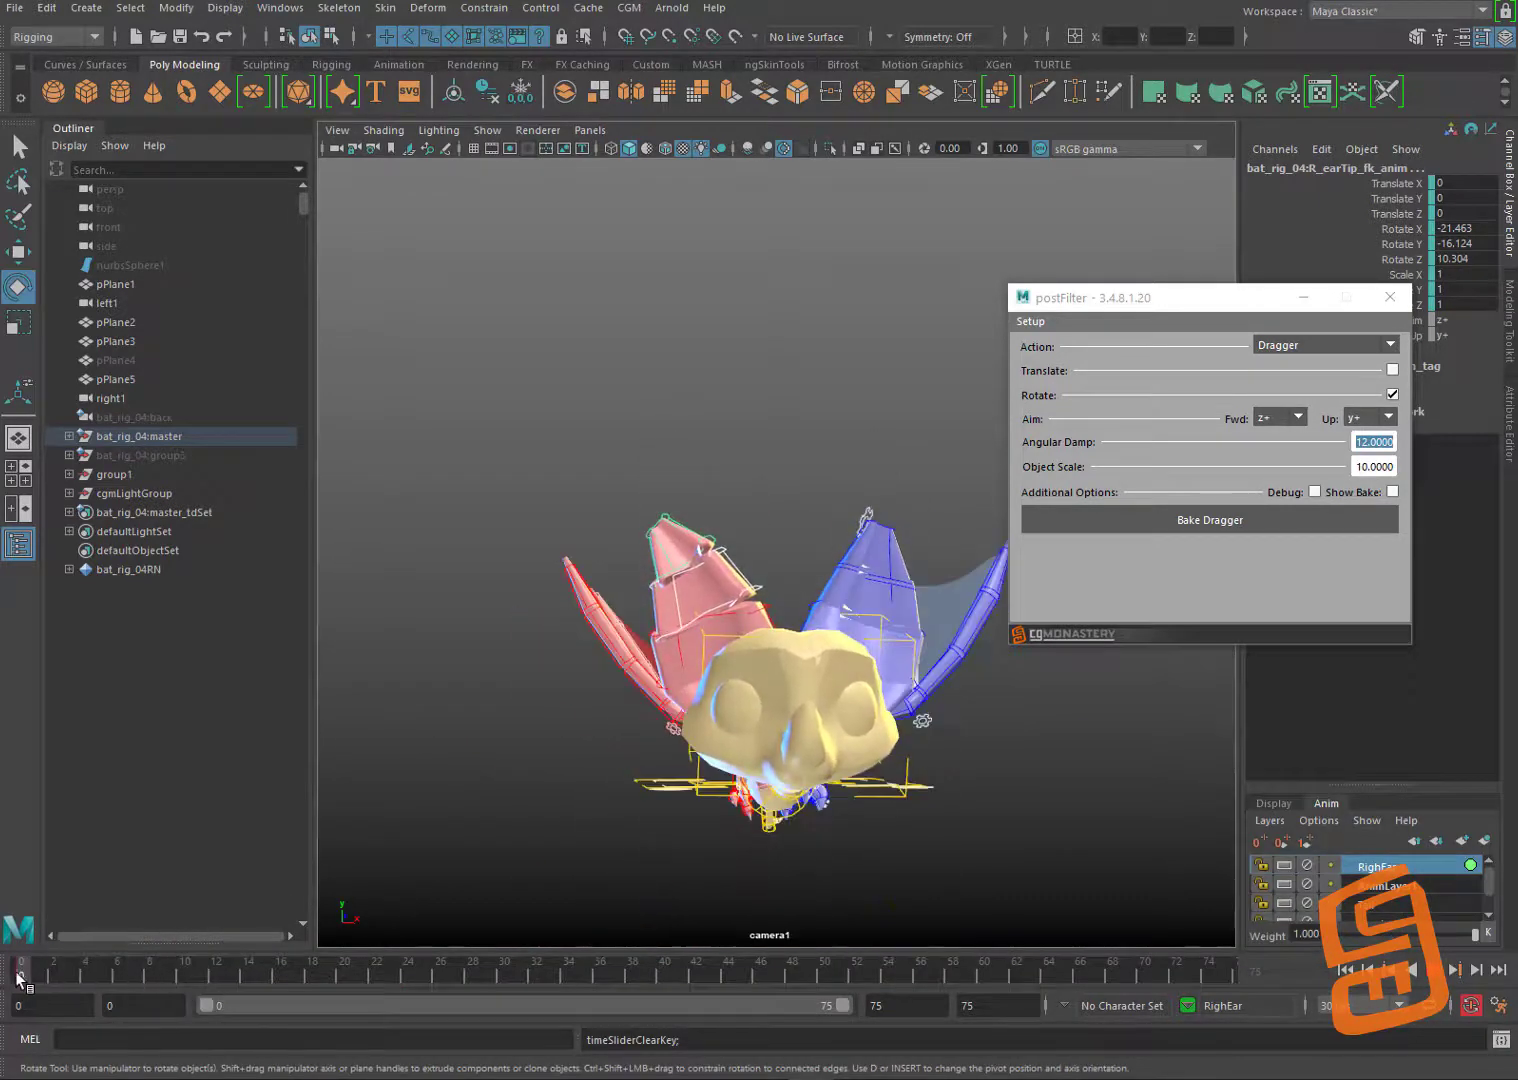
Step: Refine the right ear's starting pose by rotating its FK controls freehand and set keys at frame 0
mouse_move(765, 602)
mouse_down()
mouse_move(743, 604)
mouse_move(758, 585)
mouse_move(735, 602)
mouse_up()
click(724, 553)
click(774, 512)
alt+drag(778, 511, 895, 530)
alt+middle_drag(896, 530, 861, 570)
click(593, 632)
mouse_move(635, 645)
mouse_down()
mouse_move(594, 643)
mouse_move(646, 636)
mouse_move(650, 618)
mouse_up()
key(s)
alt+drag(732, 563, 665, 541)
key(s)
Step: Rotate the right ear's middle FK control freehand to about -10, -13, 8 degrees at frame 0
drag(630, 701, 595, 635)
click(691, 517)
click(594, 636)
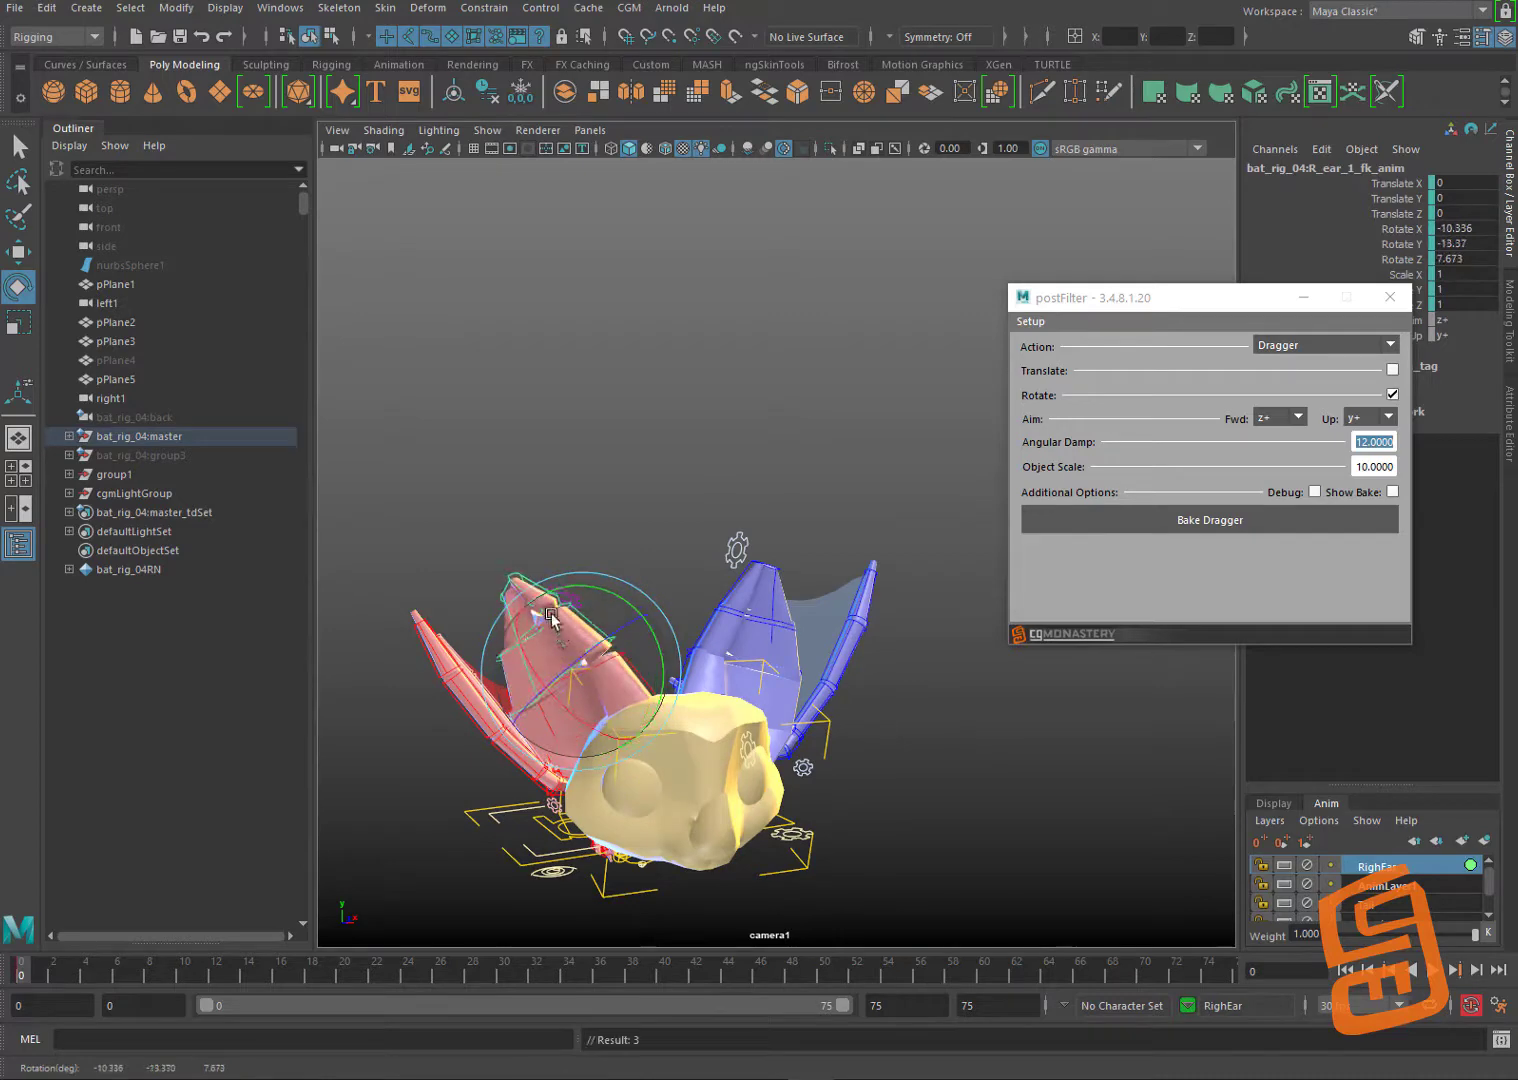
click(727, 540)
alt+drag(727, 541, 652, 645)
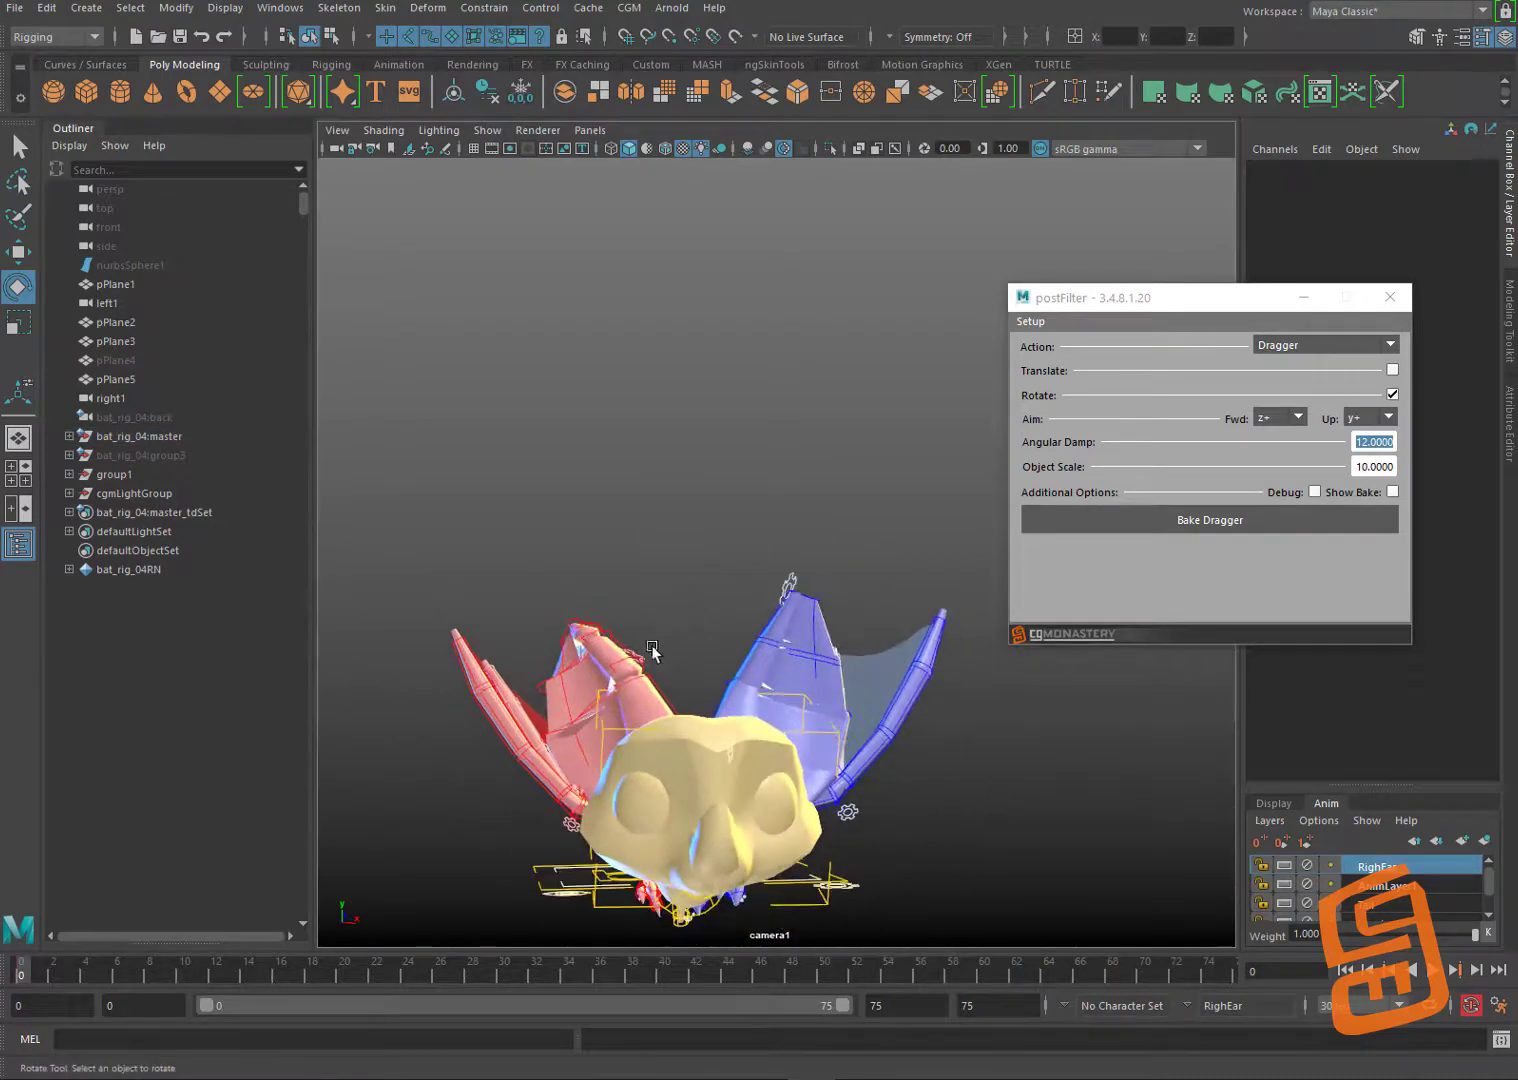
Step: Select the right ear's tip FK control and rotate it freehand to about -32, -8, 1 degrees at frame 0
click(580, 622)
key(w)
click(610, 619)
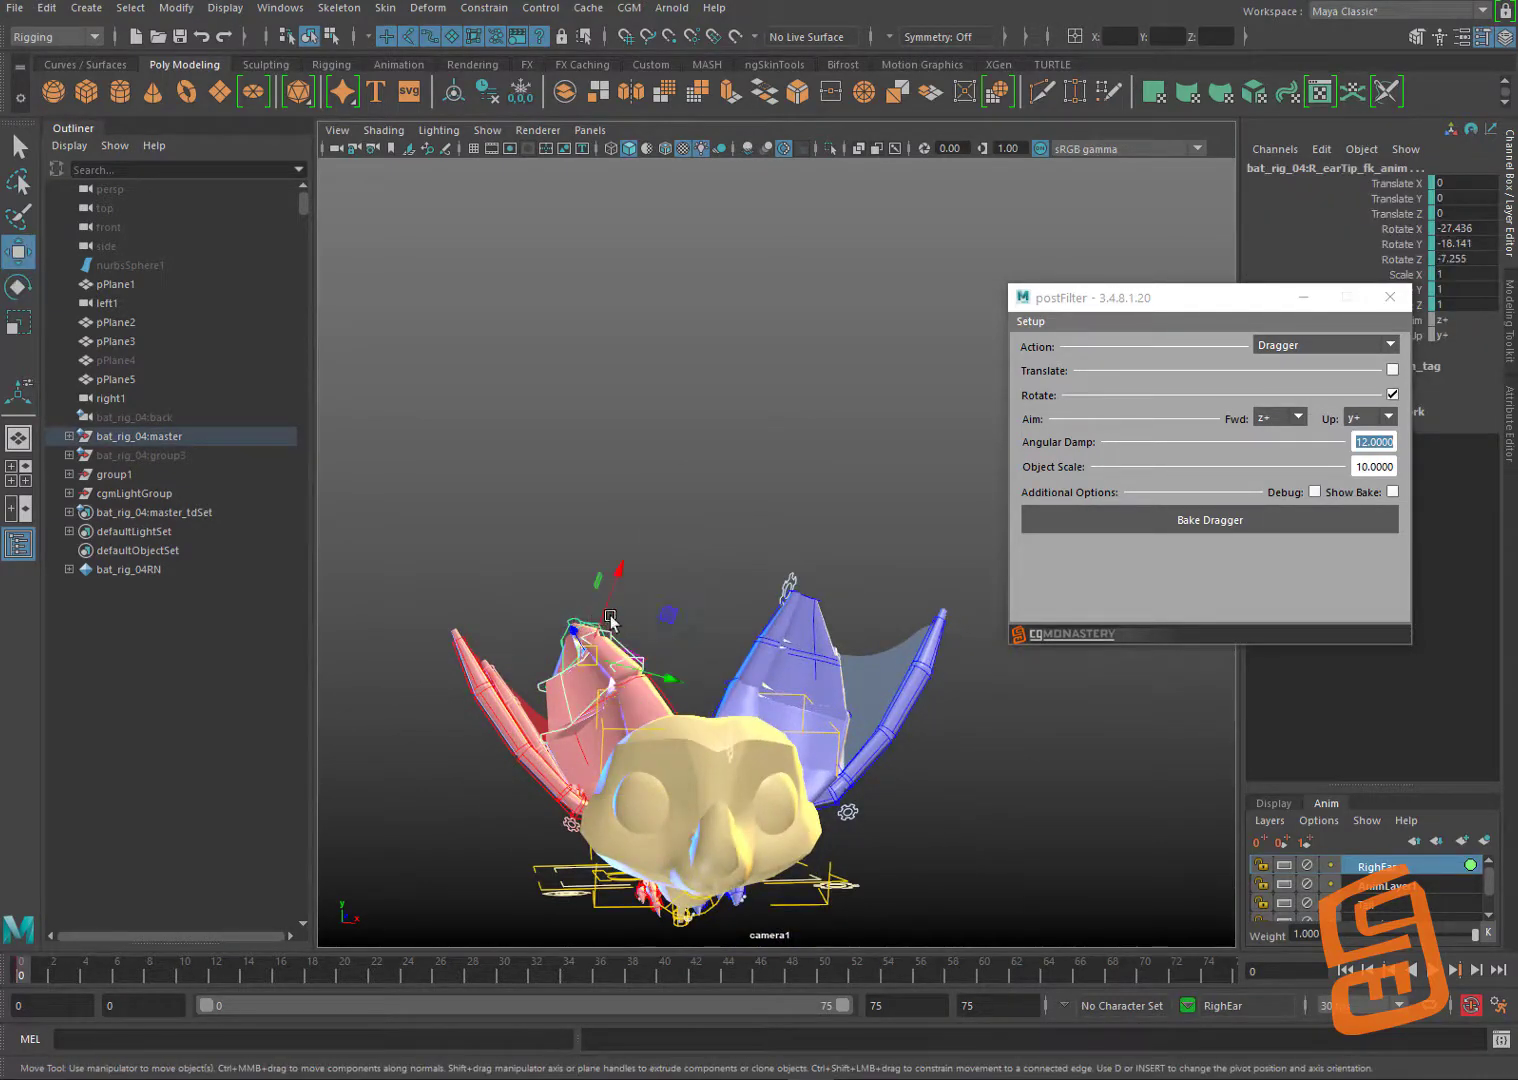
click(727, 541)
click(589, 624)
key(e)
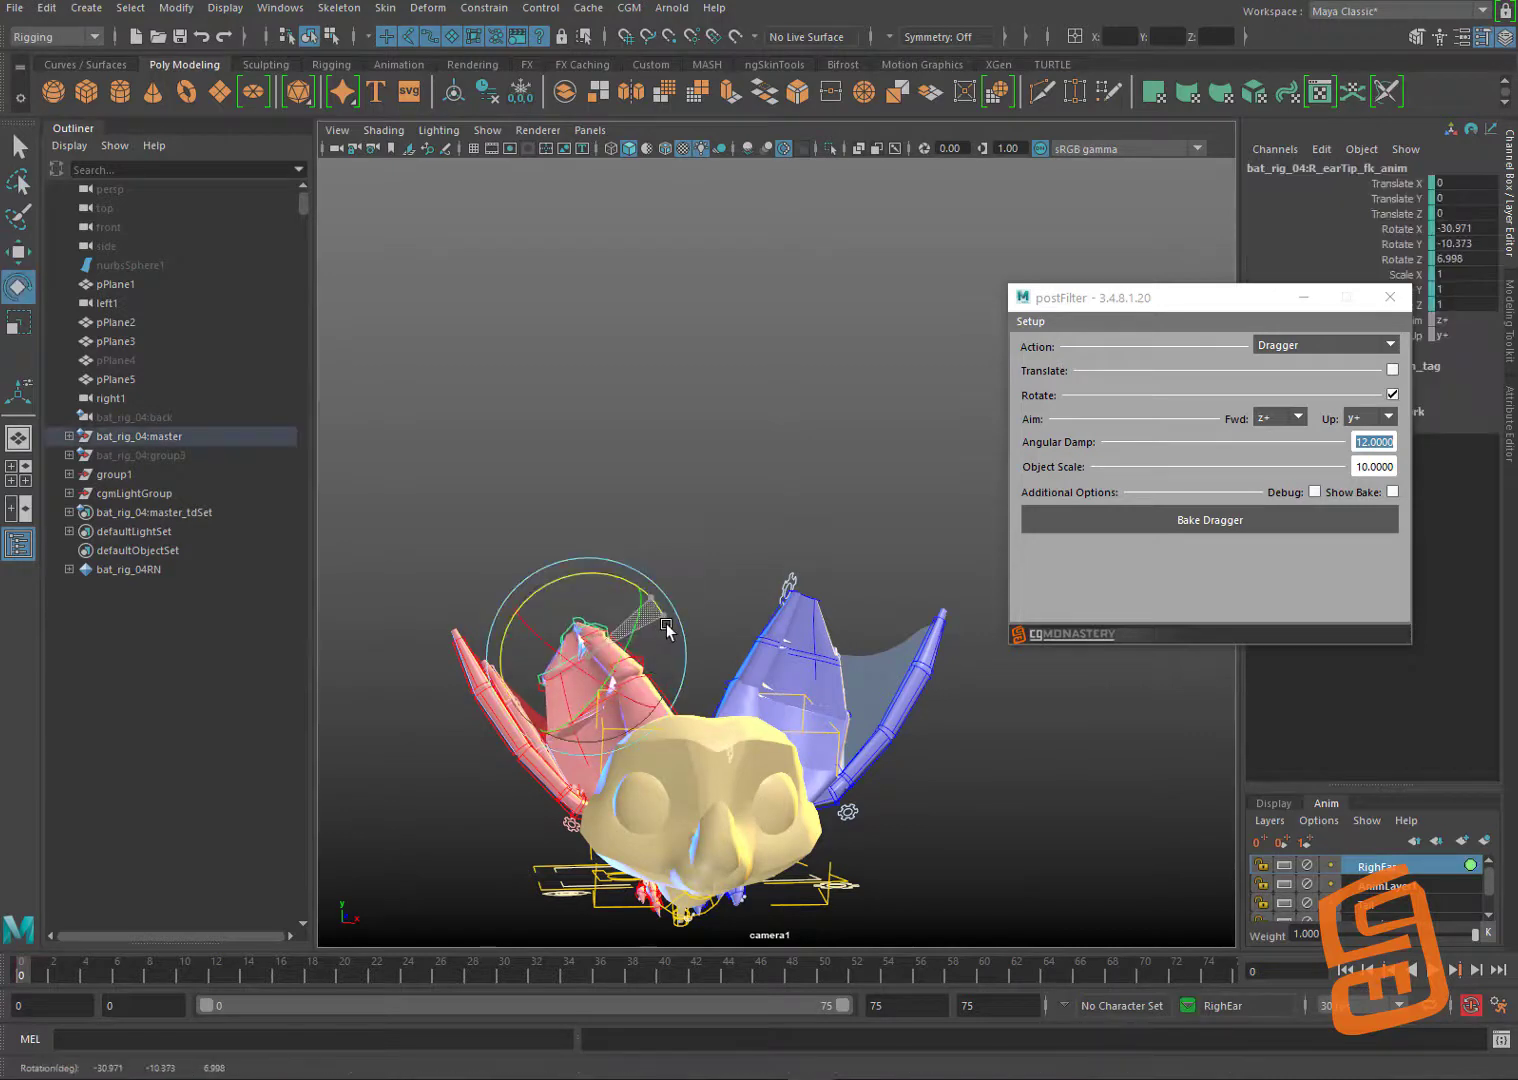
drag(660, 632, 590, 609)
Step: Bake the Dragger filter with Angular Damp 12 onto the right ear's FK controls and scrub the timeline back to frame 0
click(622, 661)
click(634, 660)
key(w)
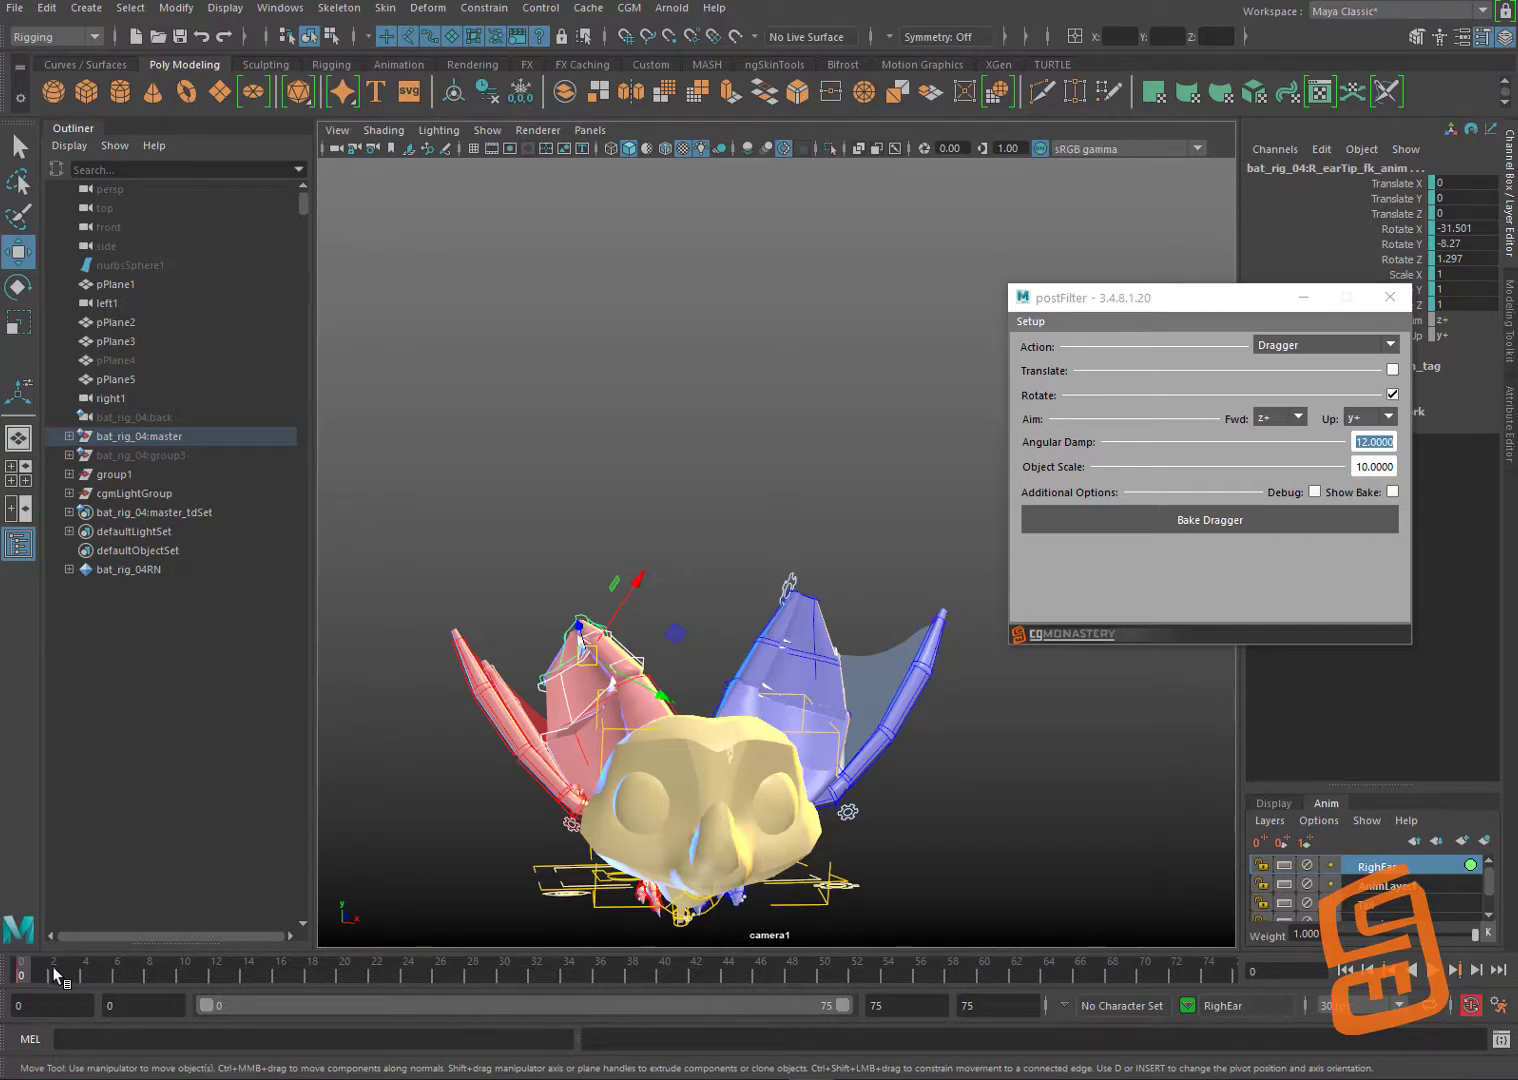
click(1190, 527)
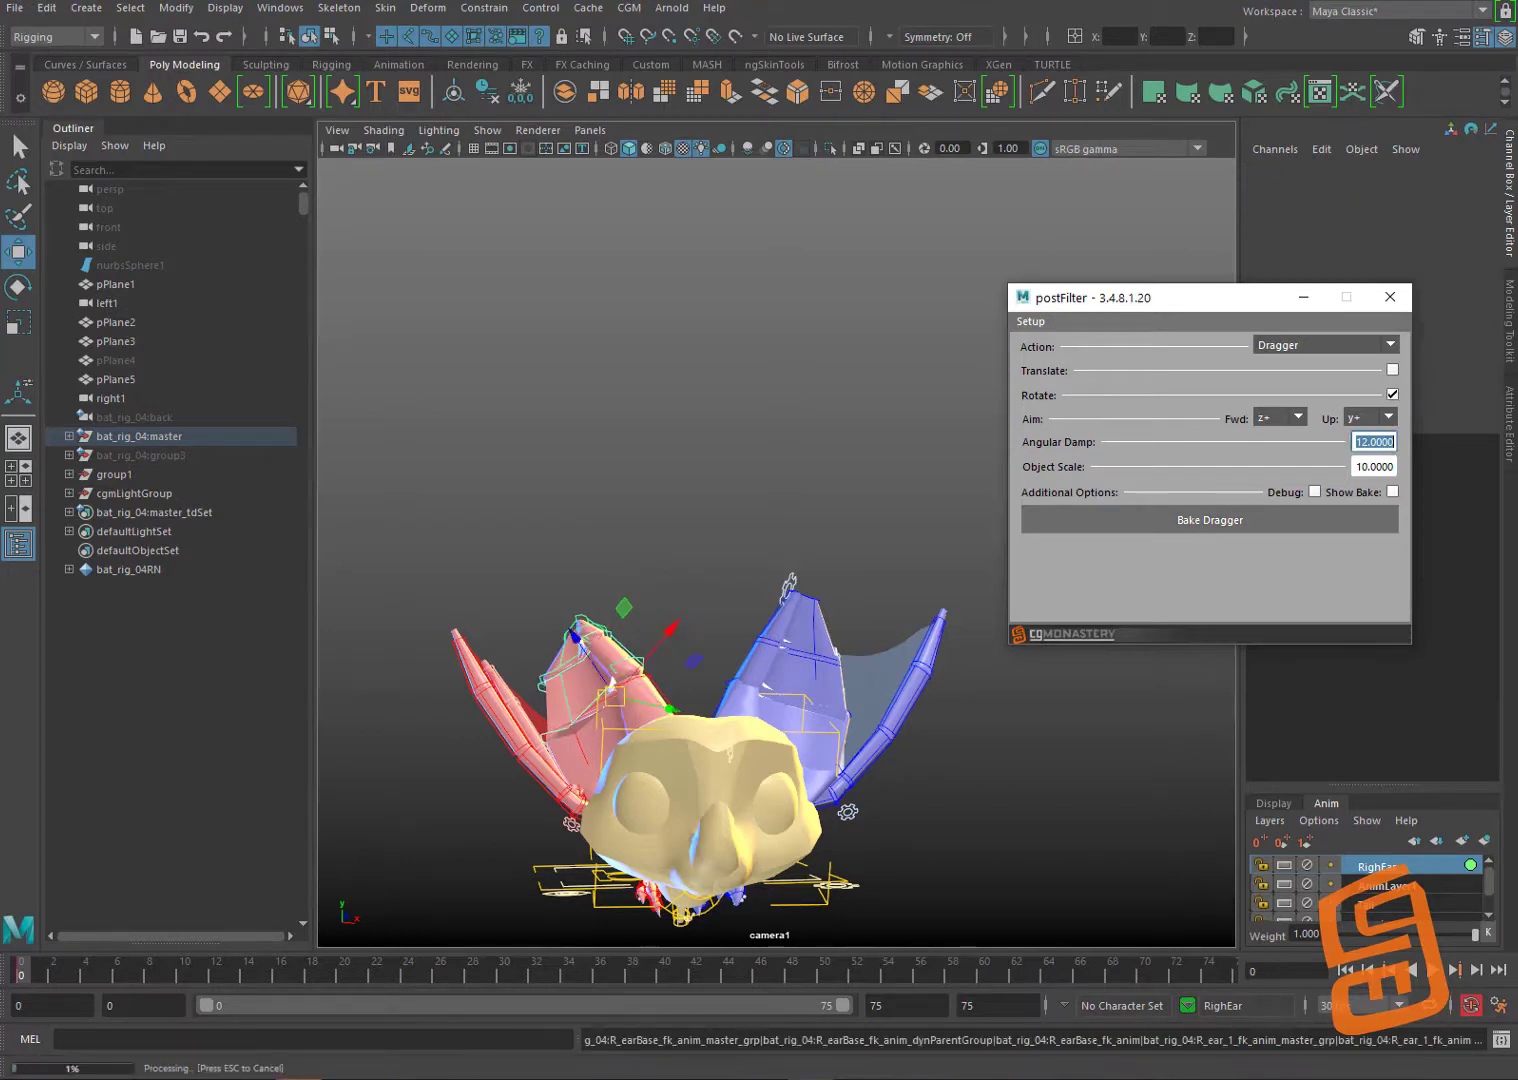
alt+drag(688, 519, 658, 580)
drag(57, 972, 21, 973)
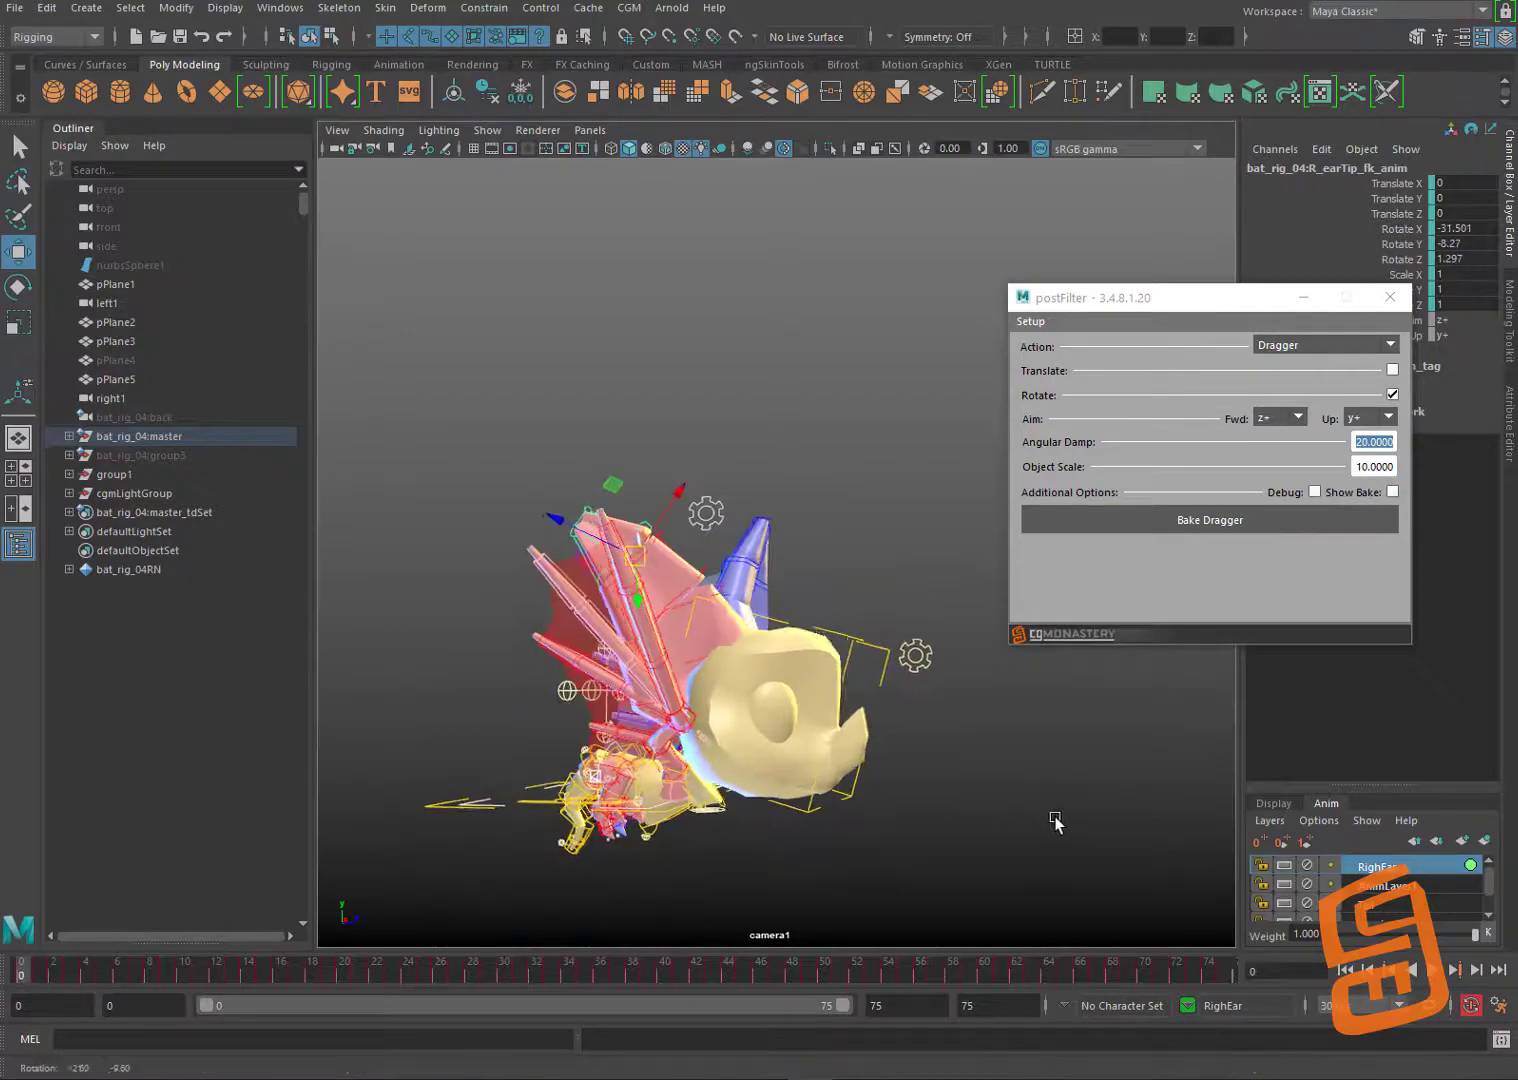
Step: Play back the Dragger bake from frame 0 and examine the right ear's overlapping motion from several view angles
alt+drag(1055, 820, 969, 820)
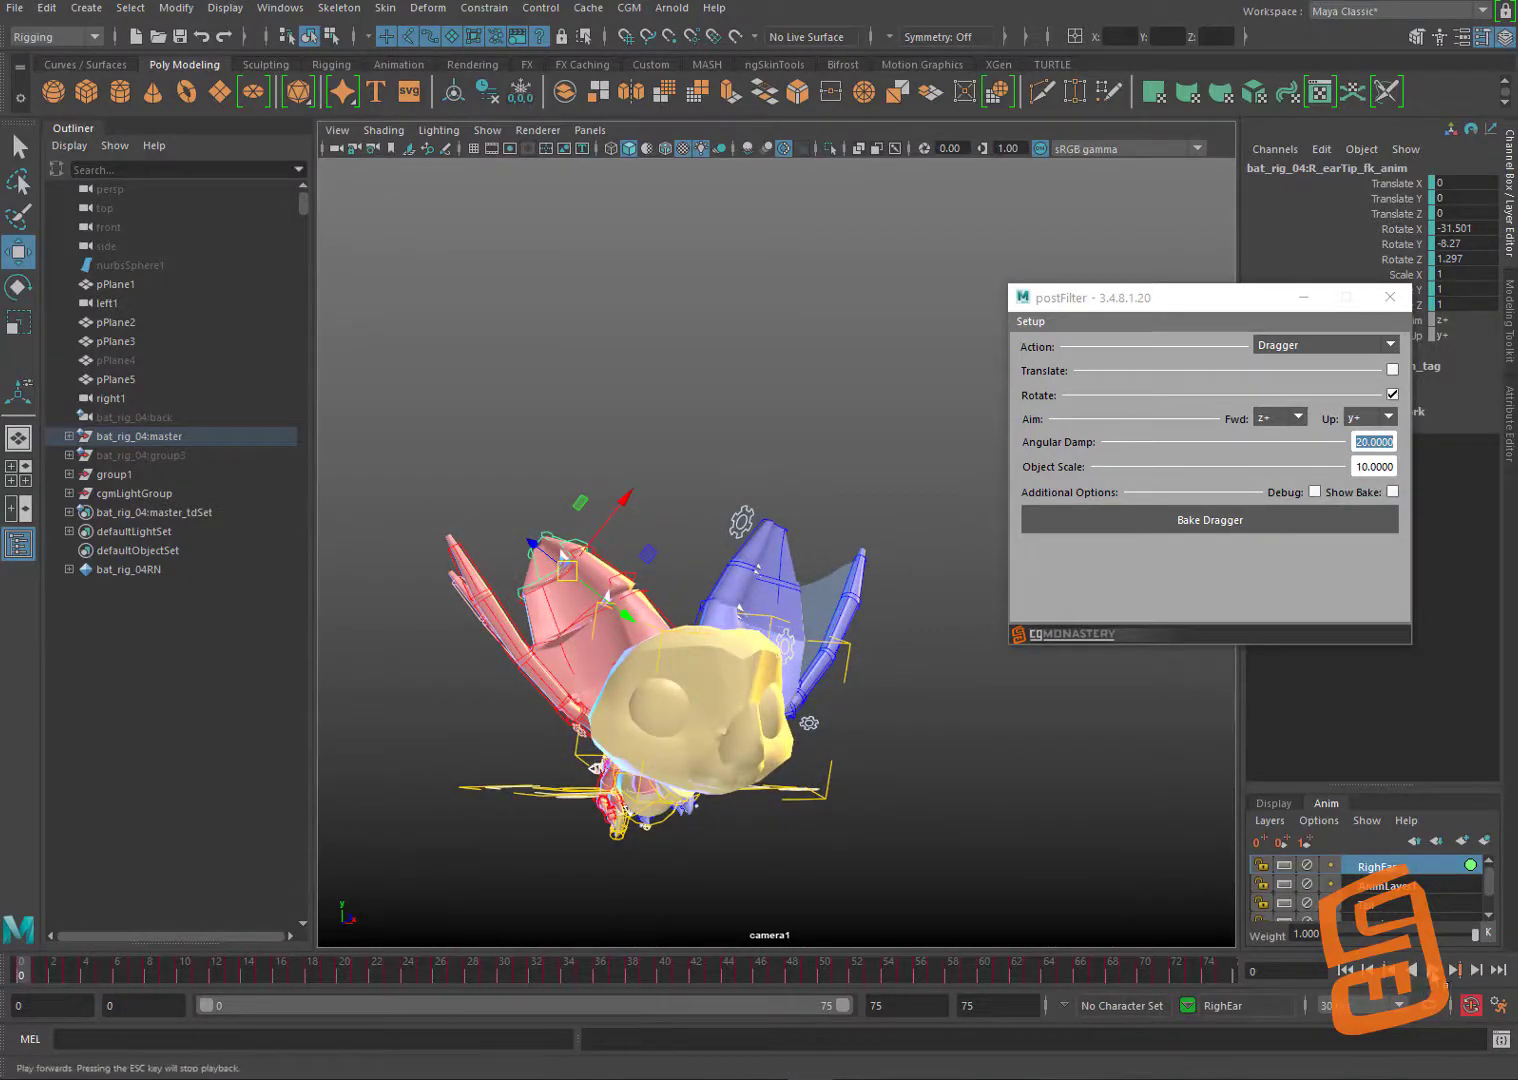
click(1432, 969)
mouse_move(858, 692)
alt+mouse_down()
mouse_move(1011, 688)
mouse_move(861, 724)
mouse_move(877, 716)
alt+mouse_up()
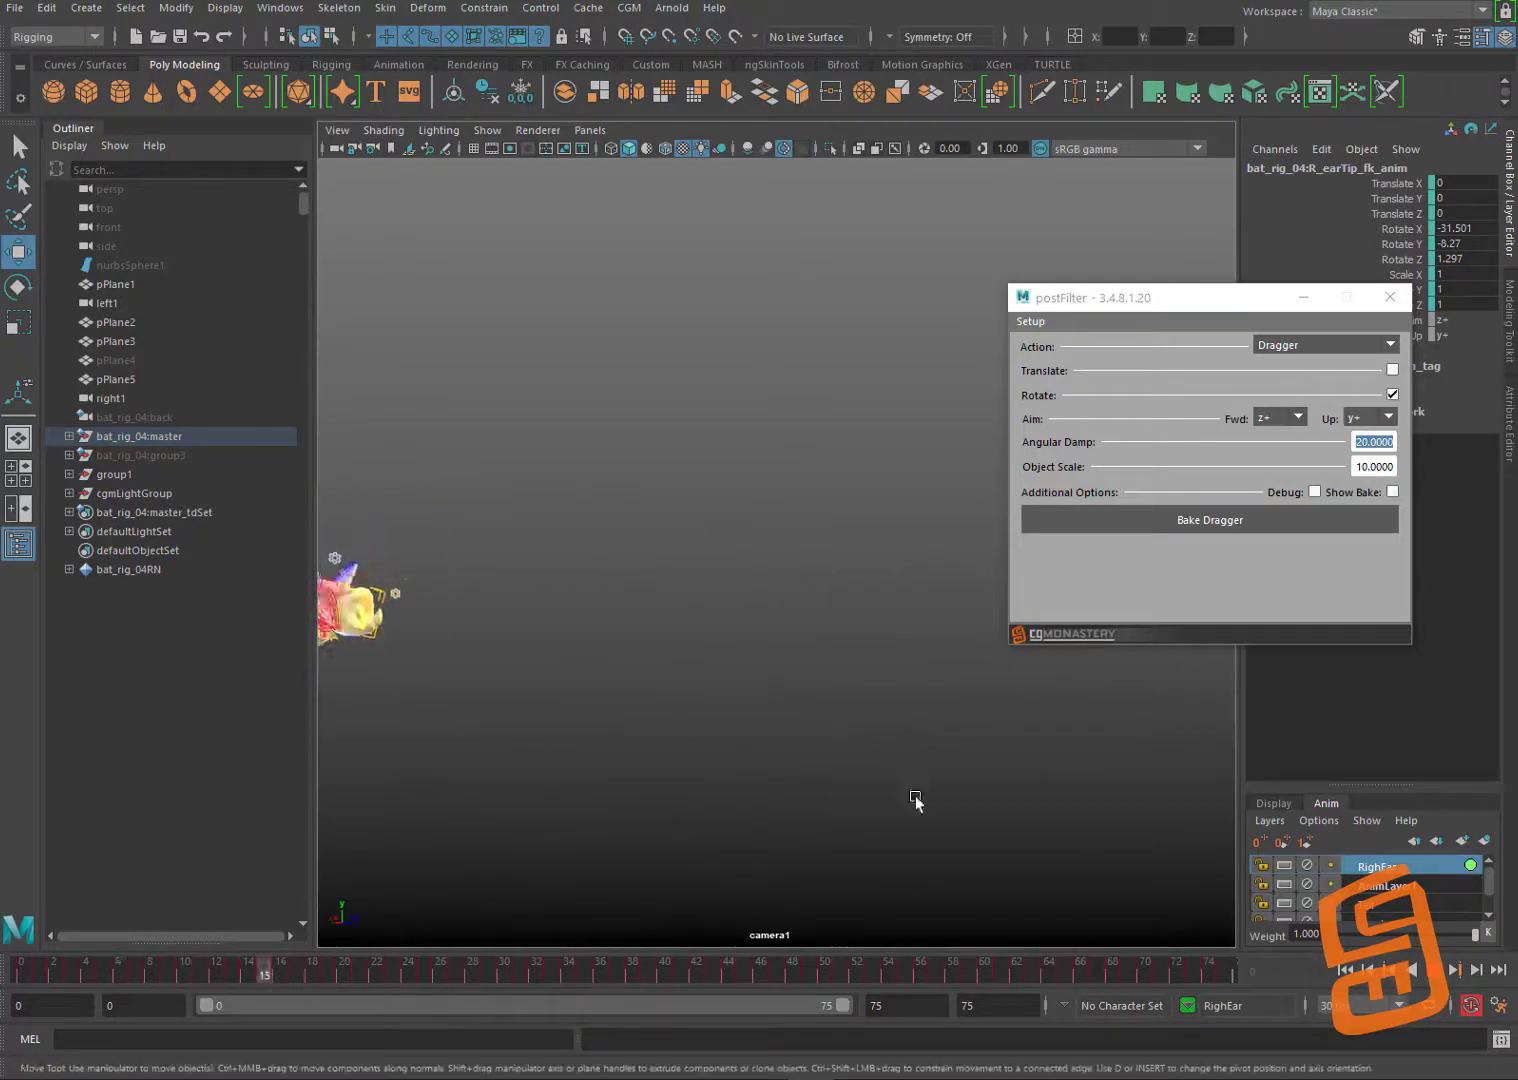
click(14, 980)
alt+middle_drag(744, 560, 862, 711)
key(f)
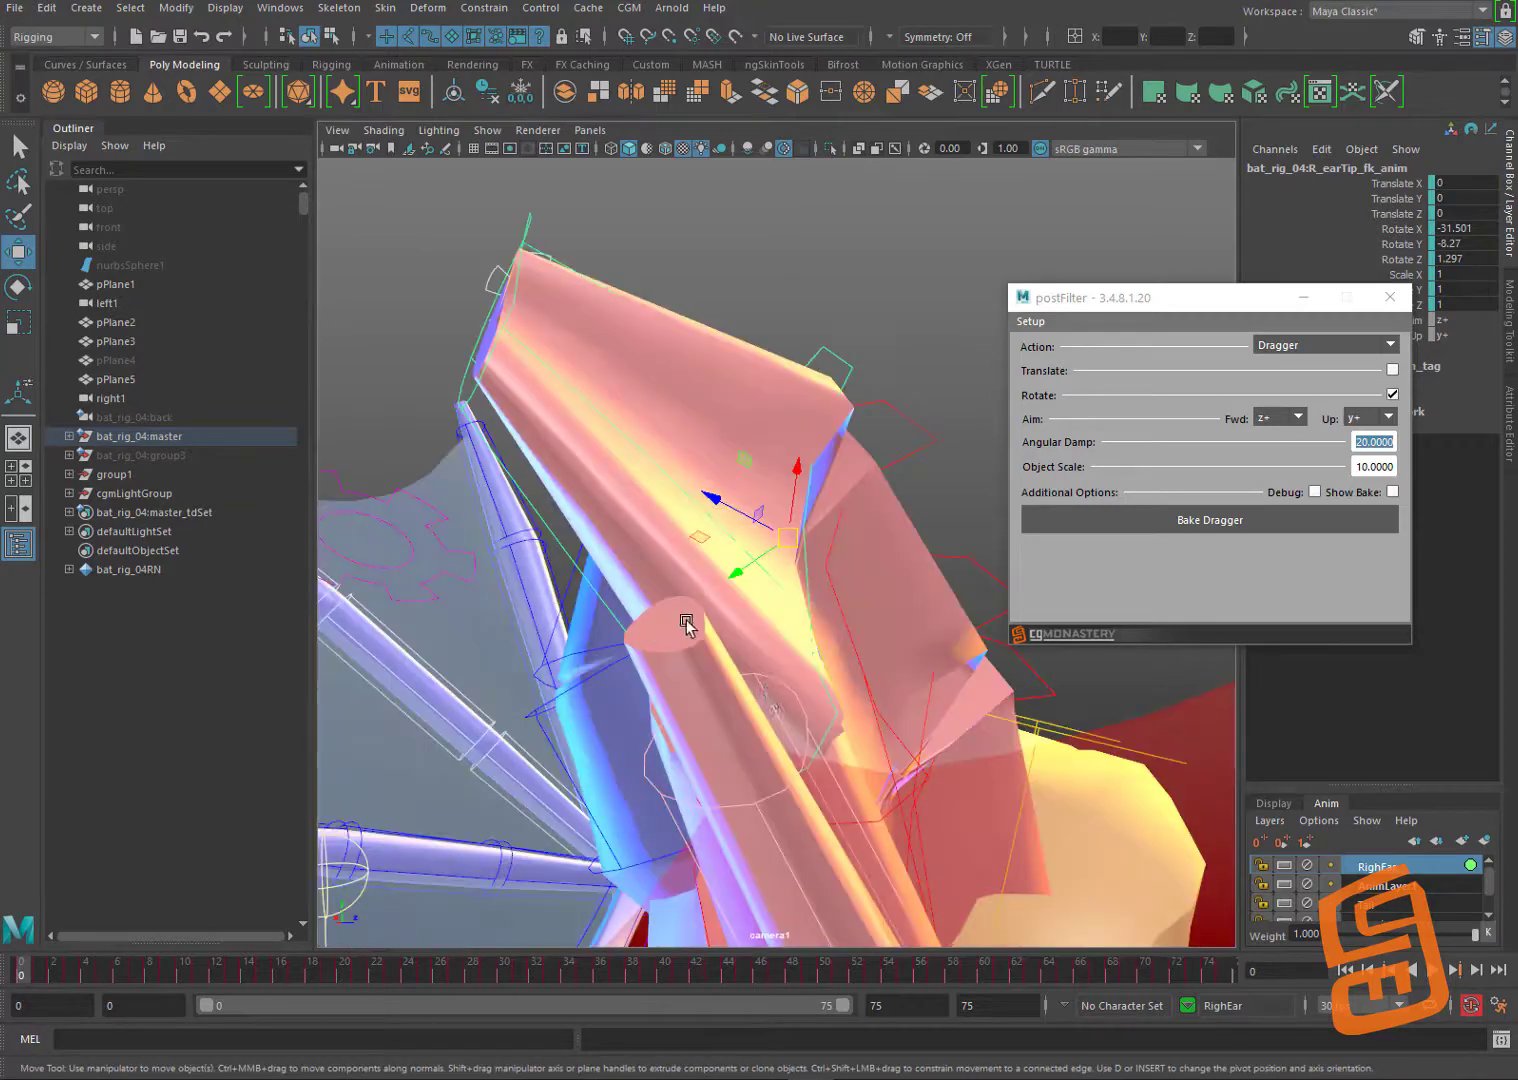
alt+right_drag(819, 728, 510, 697)
alt+drag(851, 689, 796, 617)
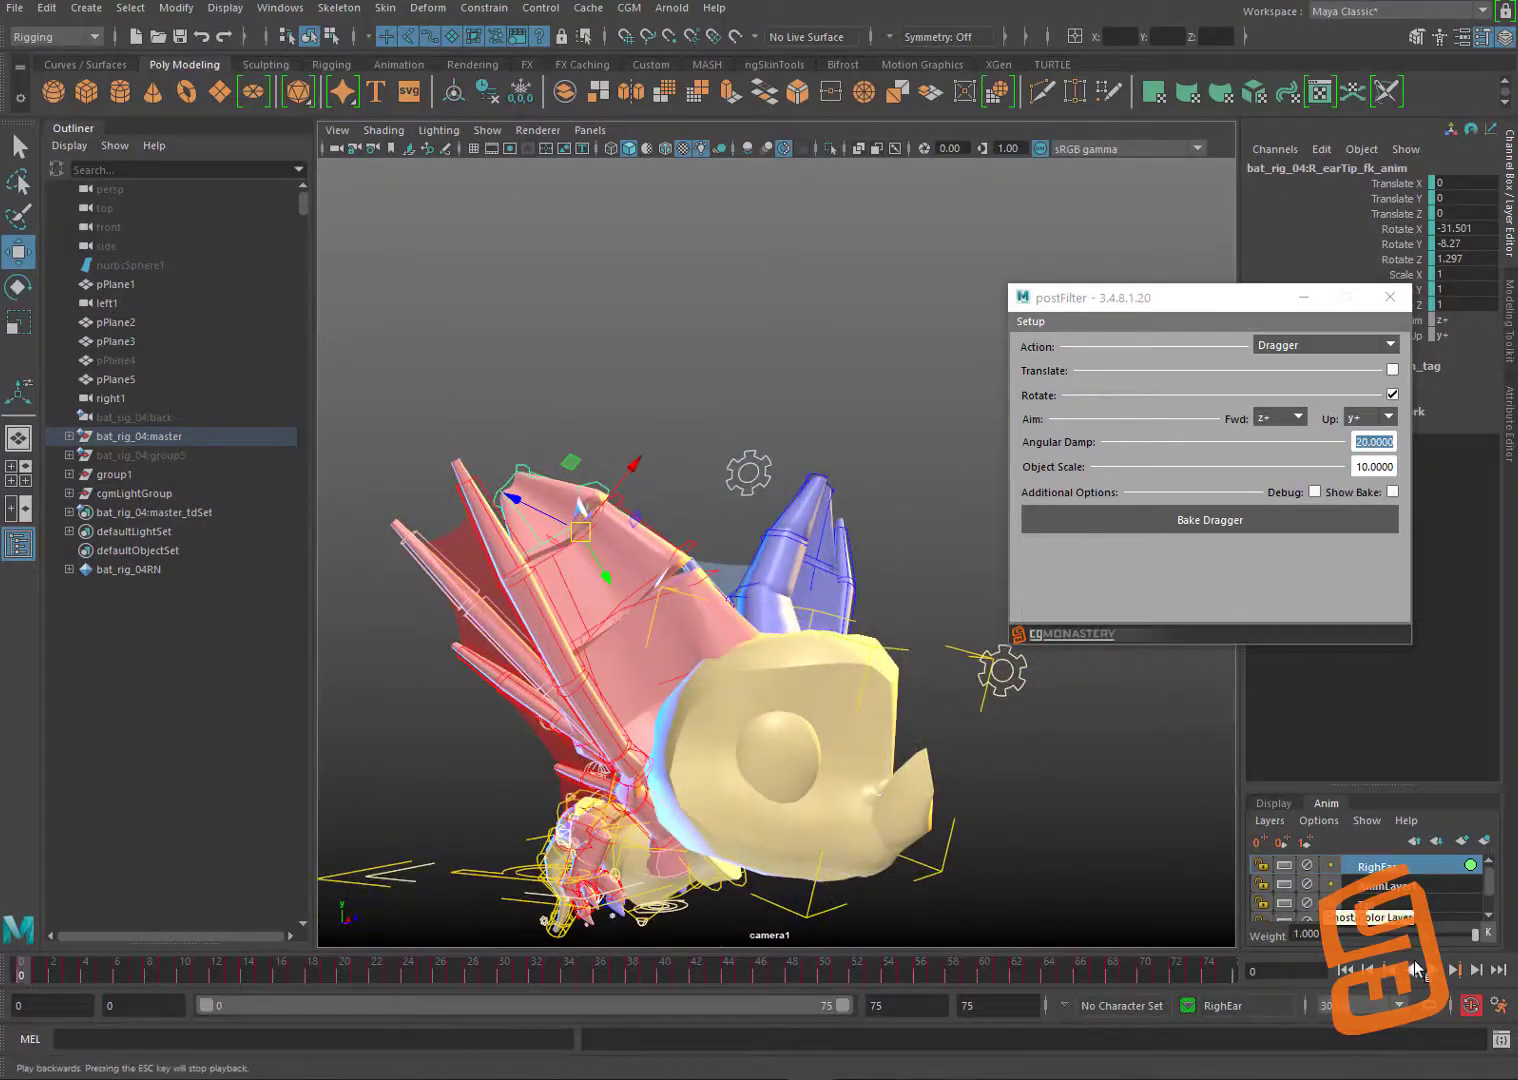
click(1434, 971)
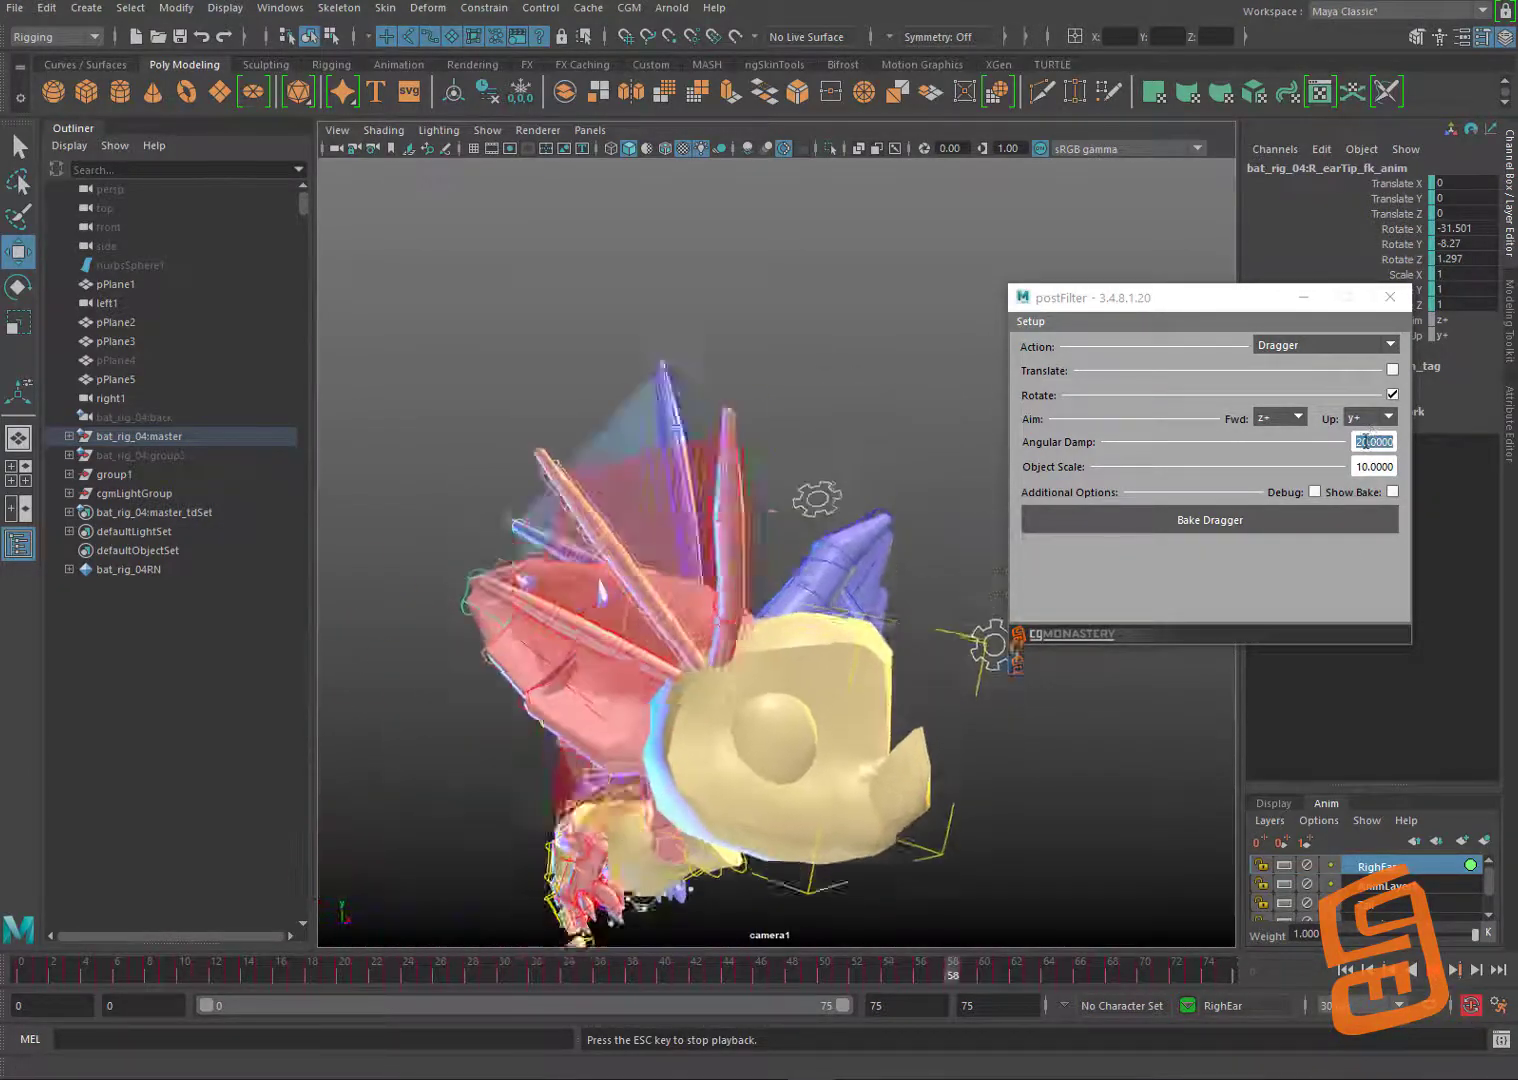
key(Escape)
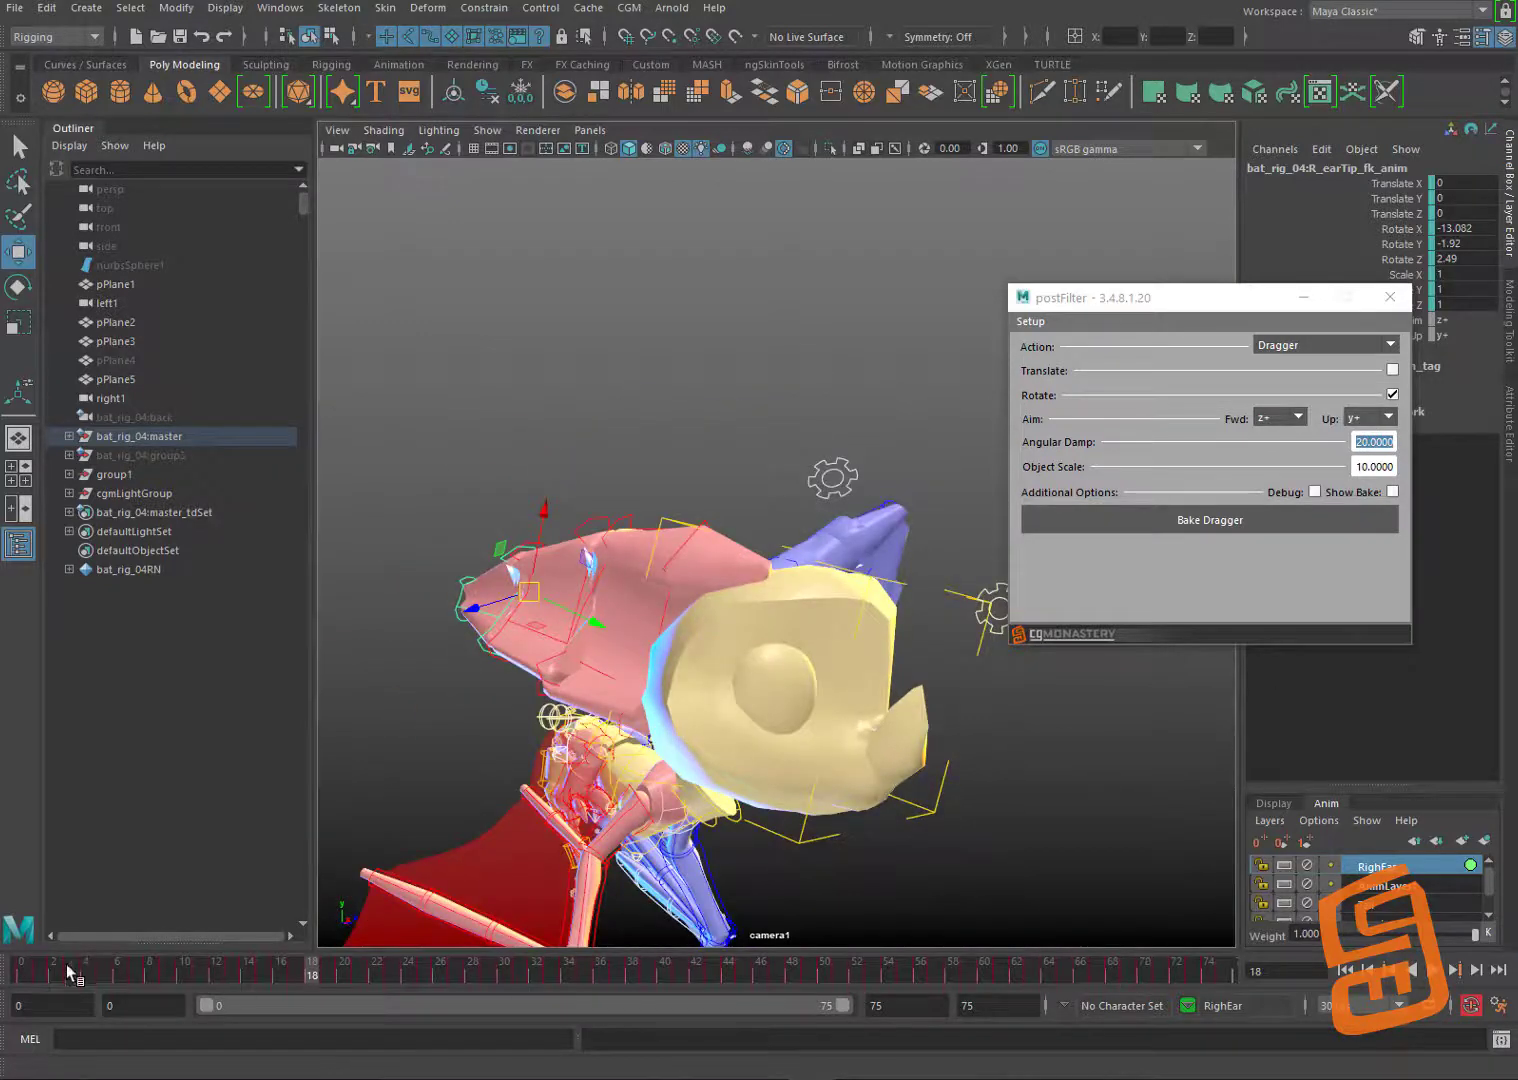
Step: Return to frame 0, select the right ear's FK controls and mute the RighEar animation layer
click(21, 969)
click(766, 415)
click(683, 545)
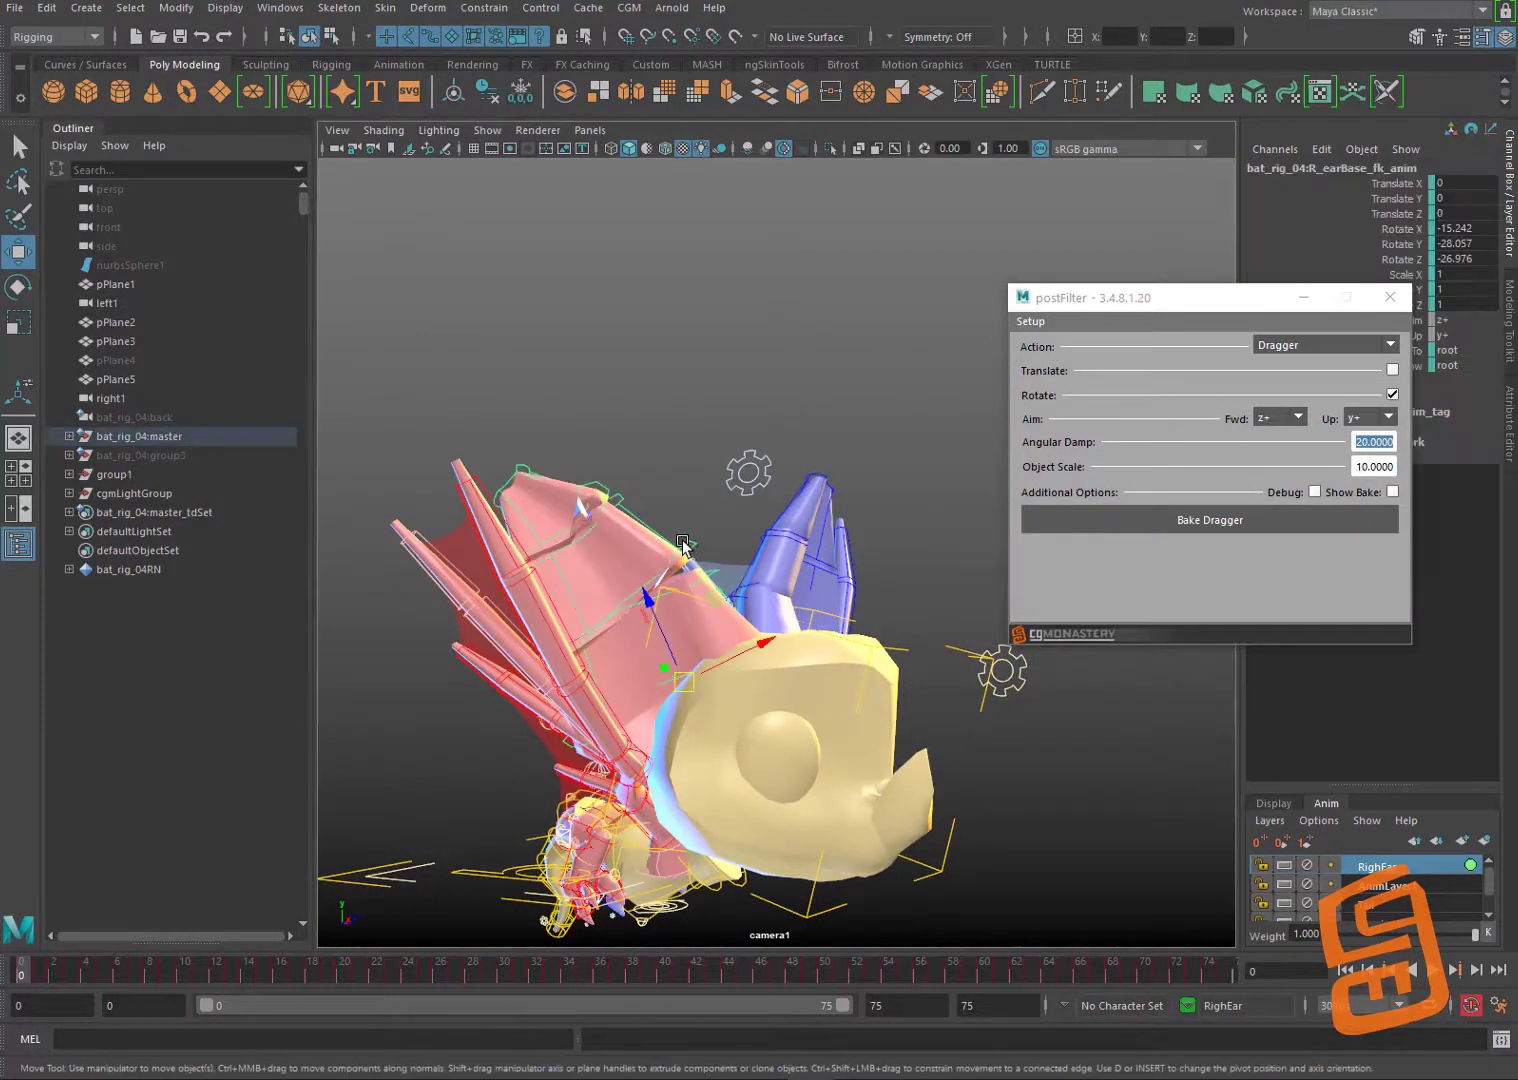
click(592, 495)
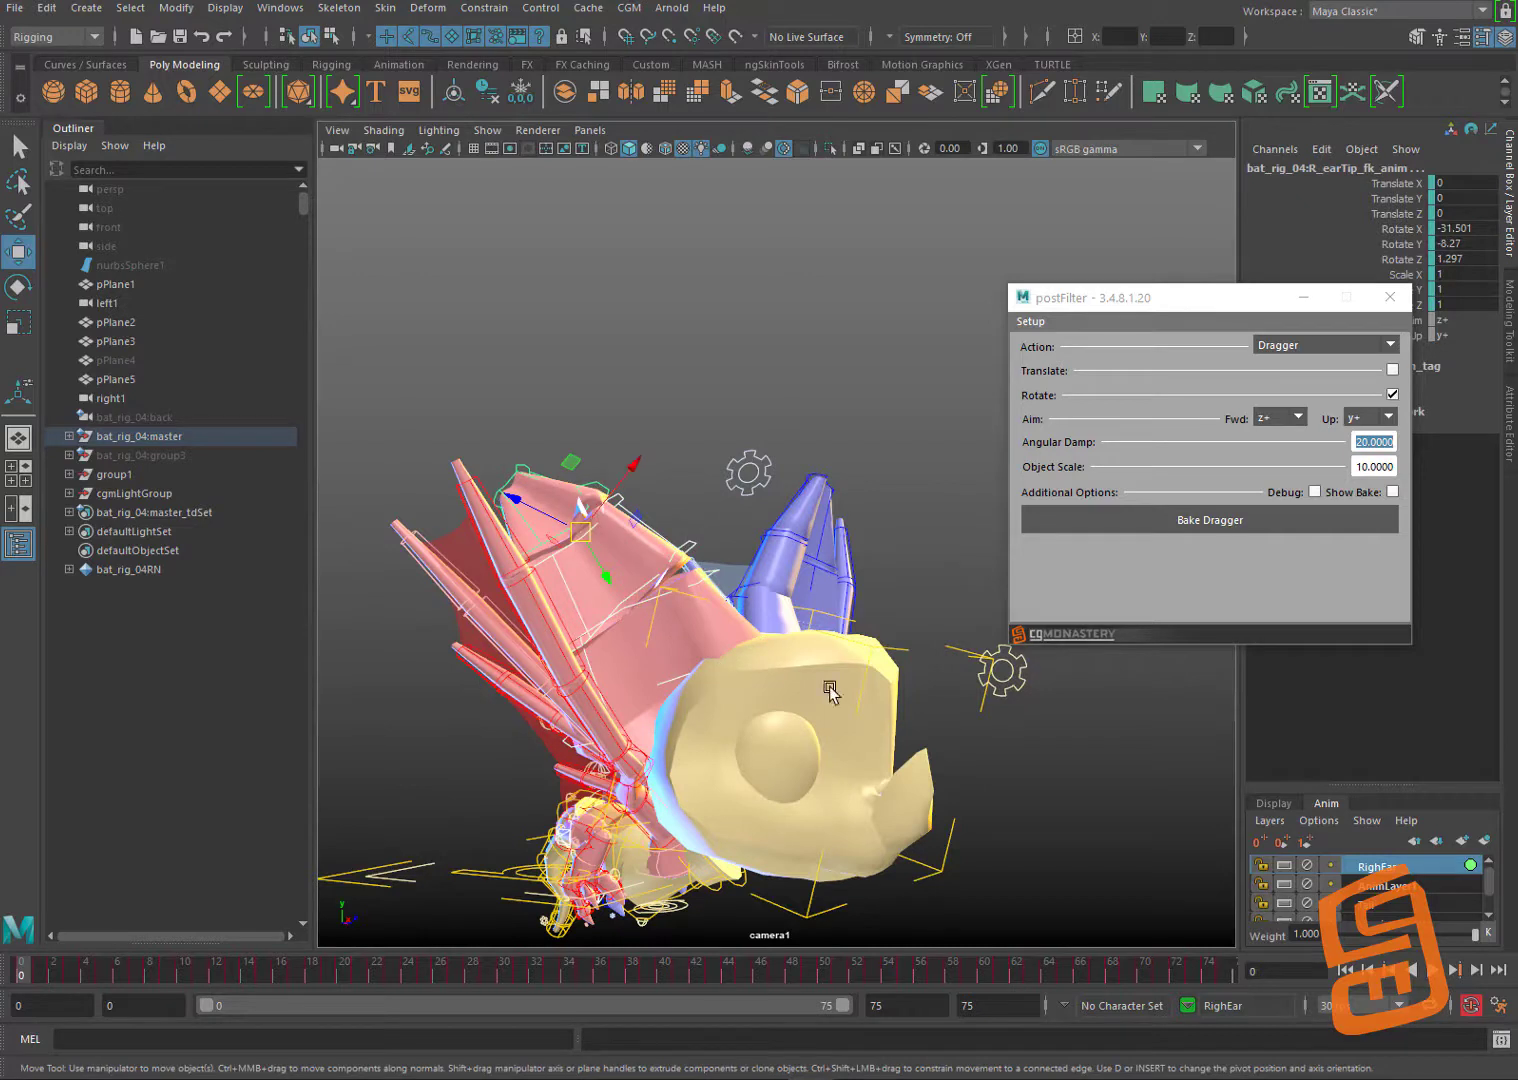
click(1308, 865)
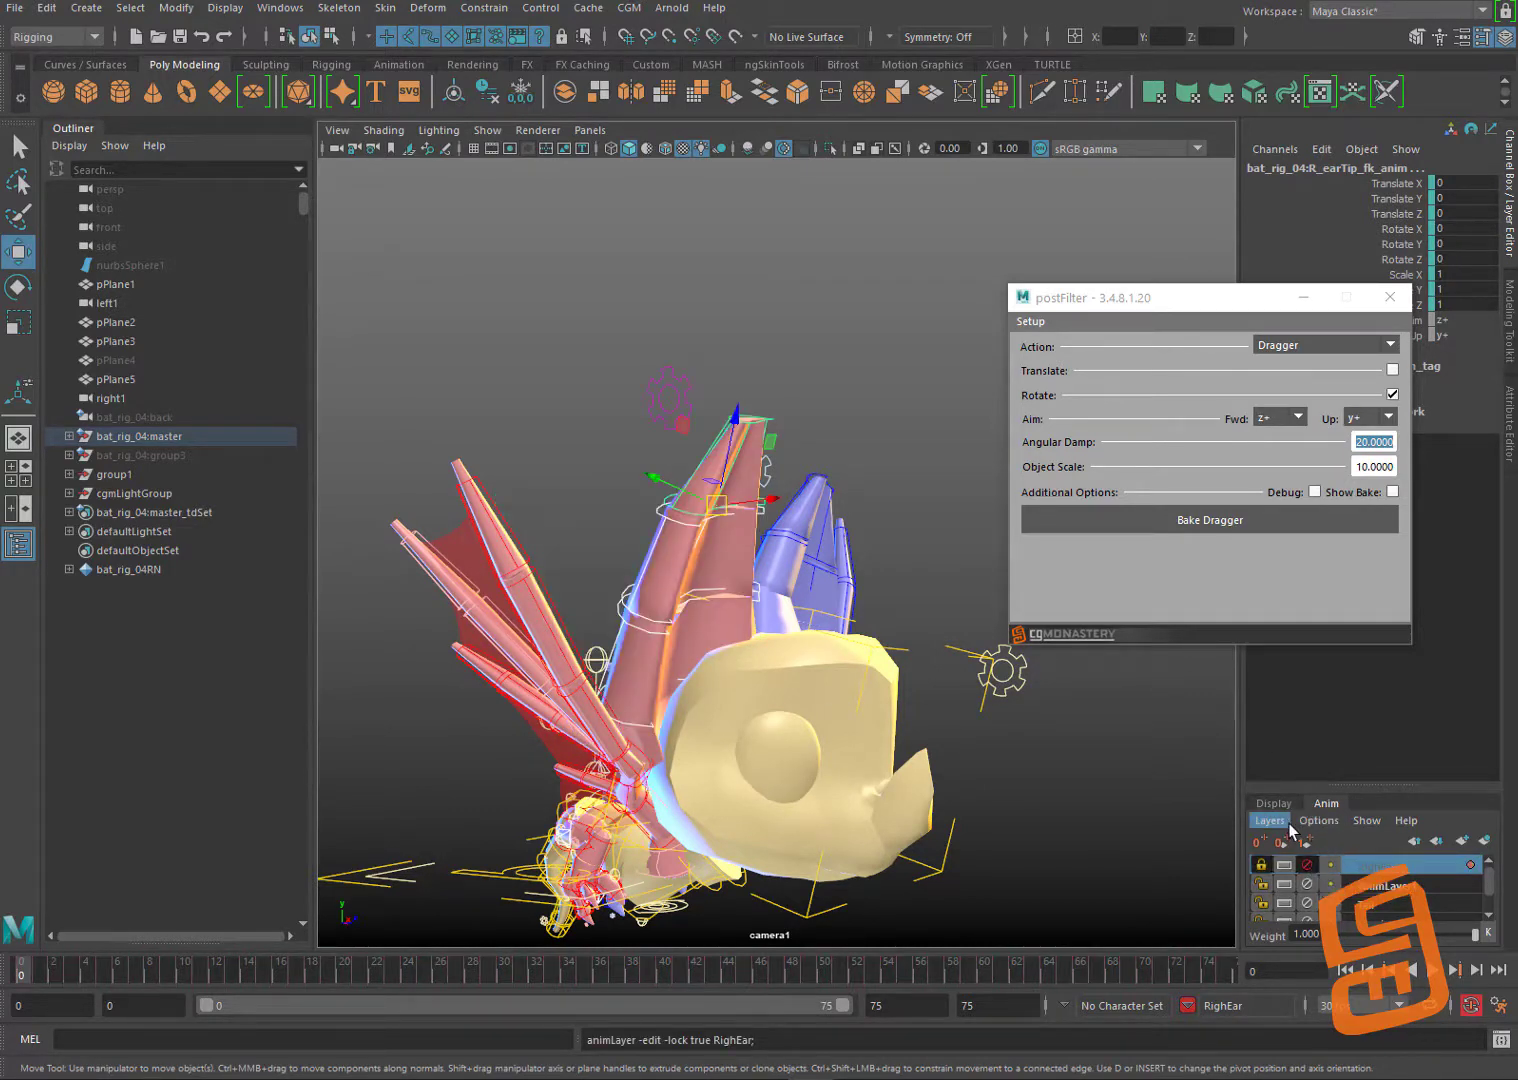
Step: Select the right ear's base, middle and tip FK controls and create a new animation layer from the selection
click(639, 614)
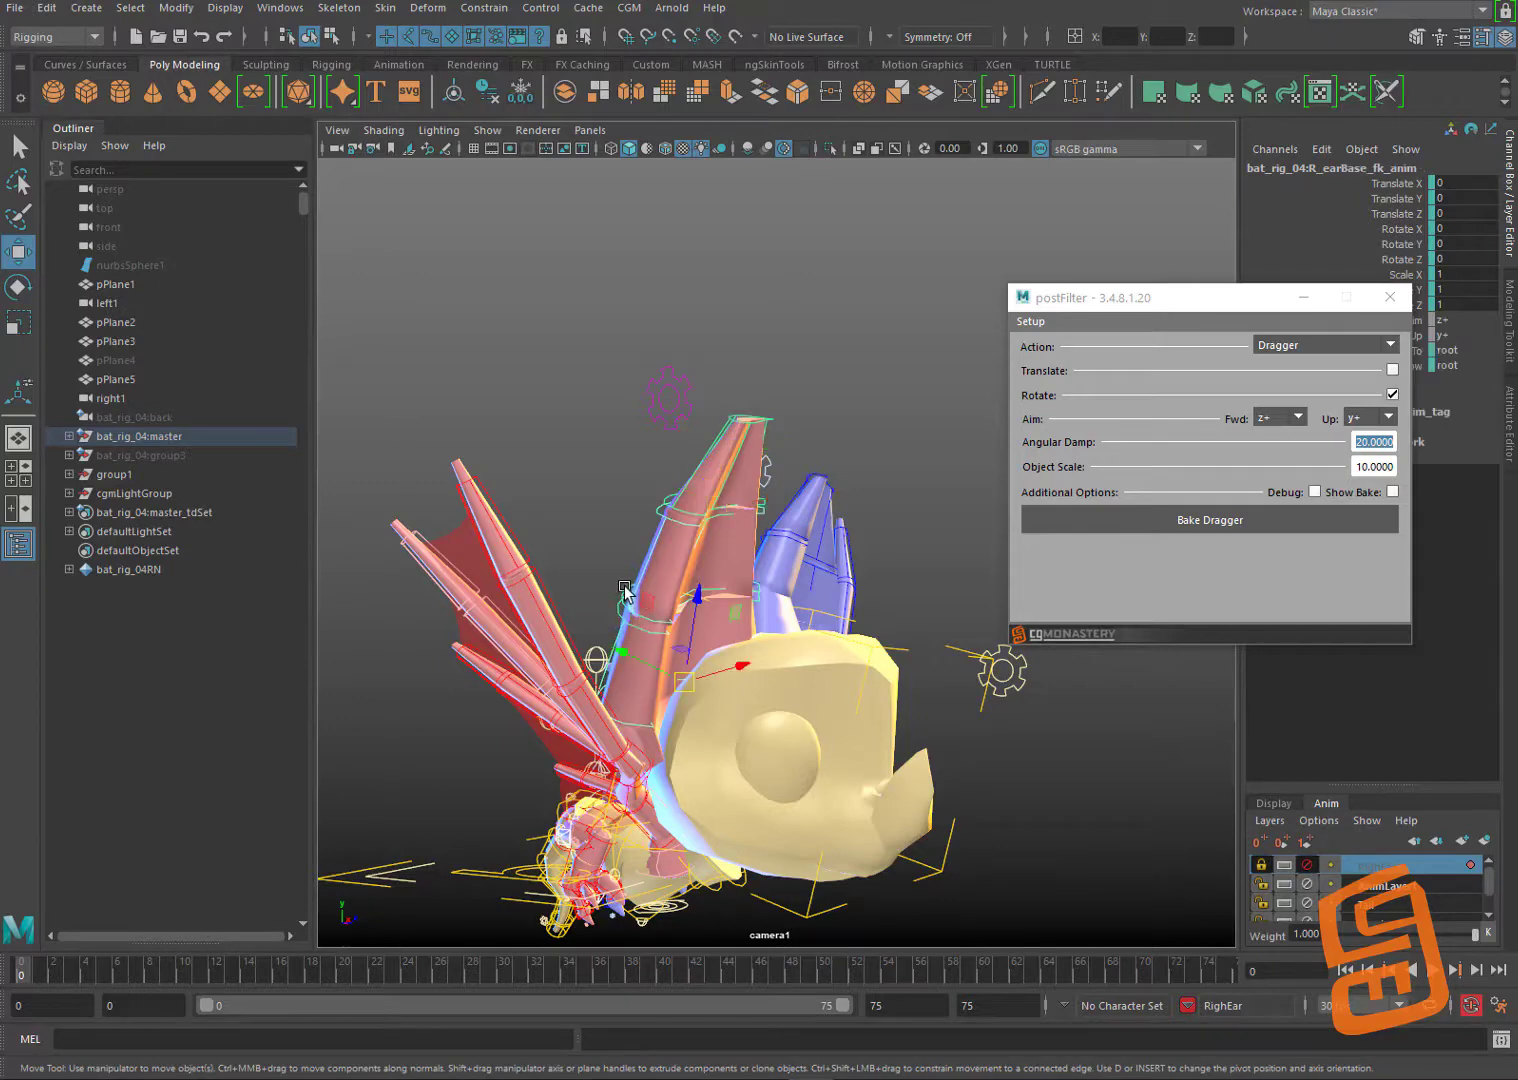
click(676, 508)
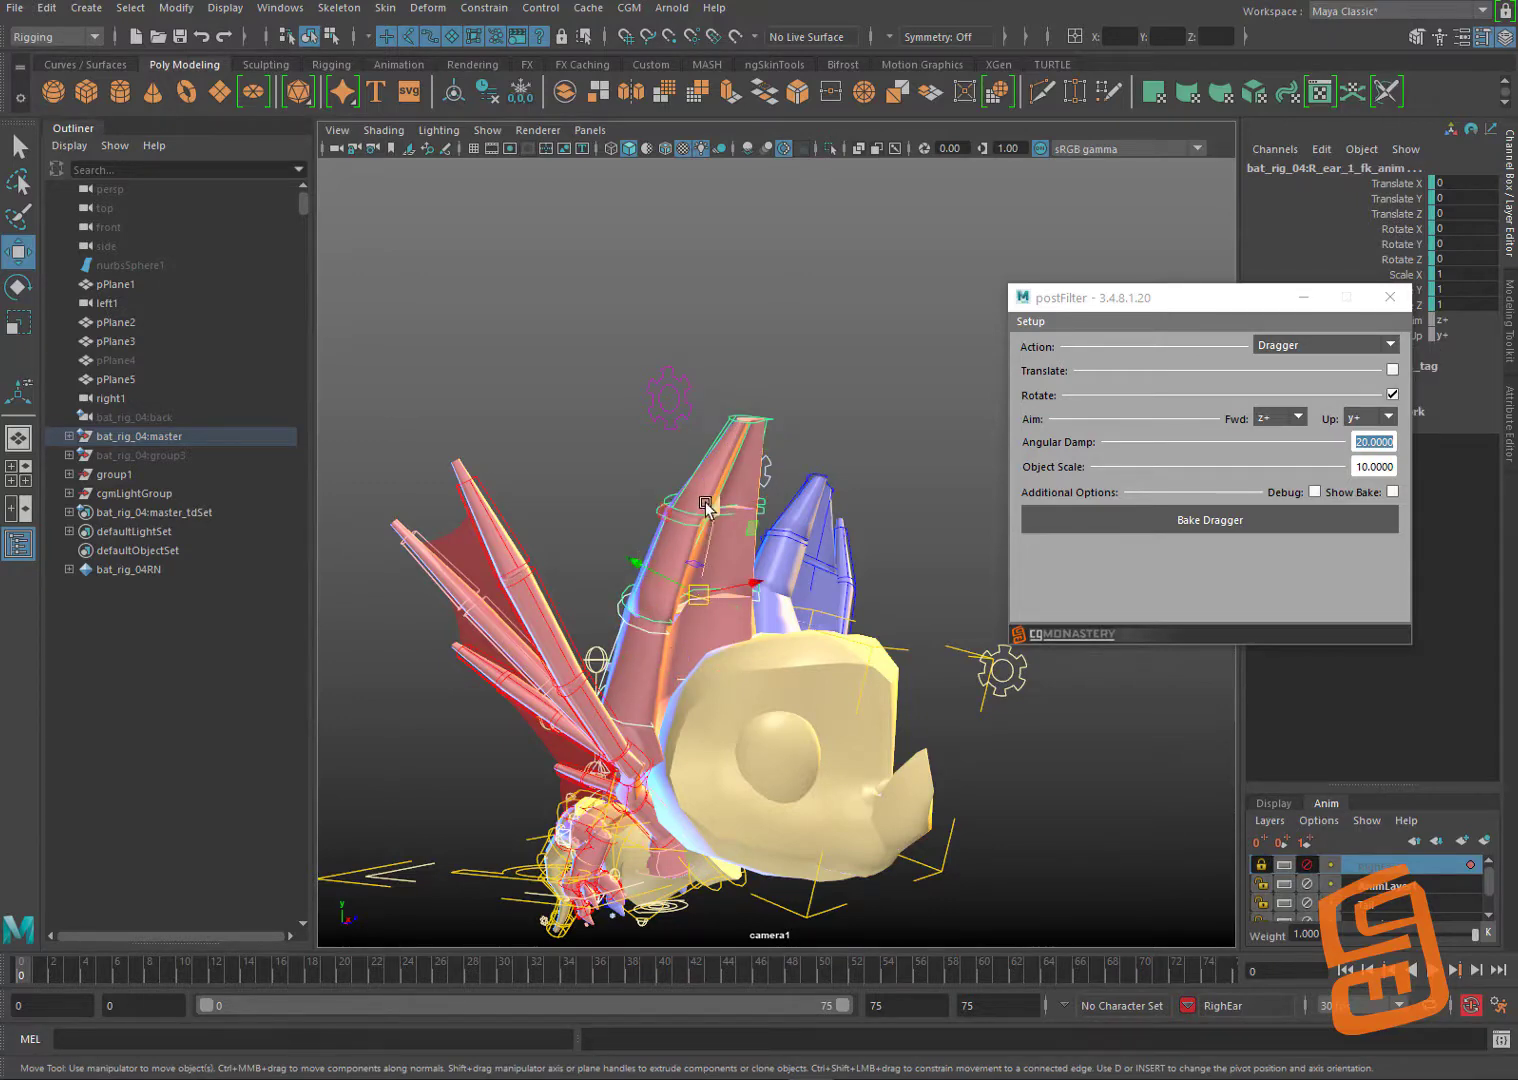
click(731, 428)
click(1320, 820)
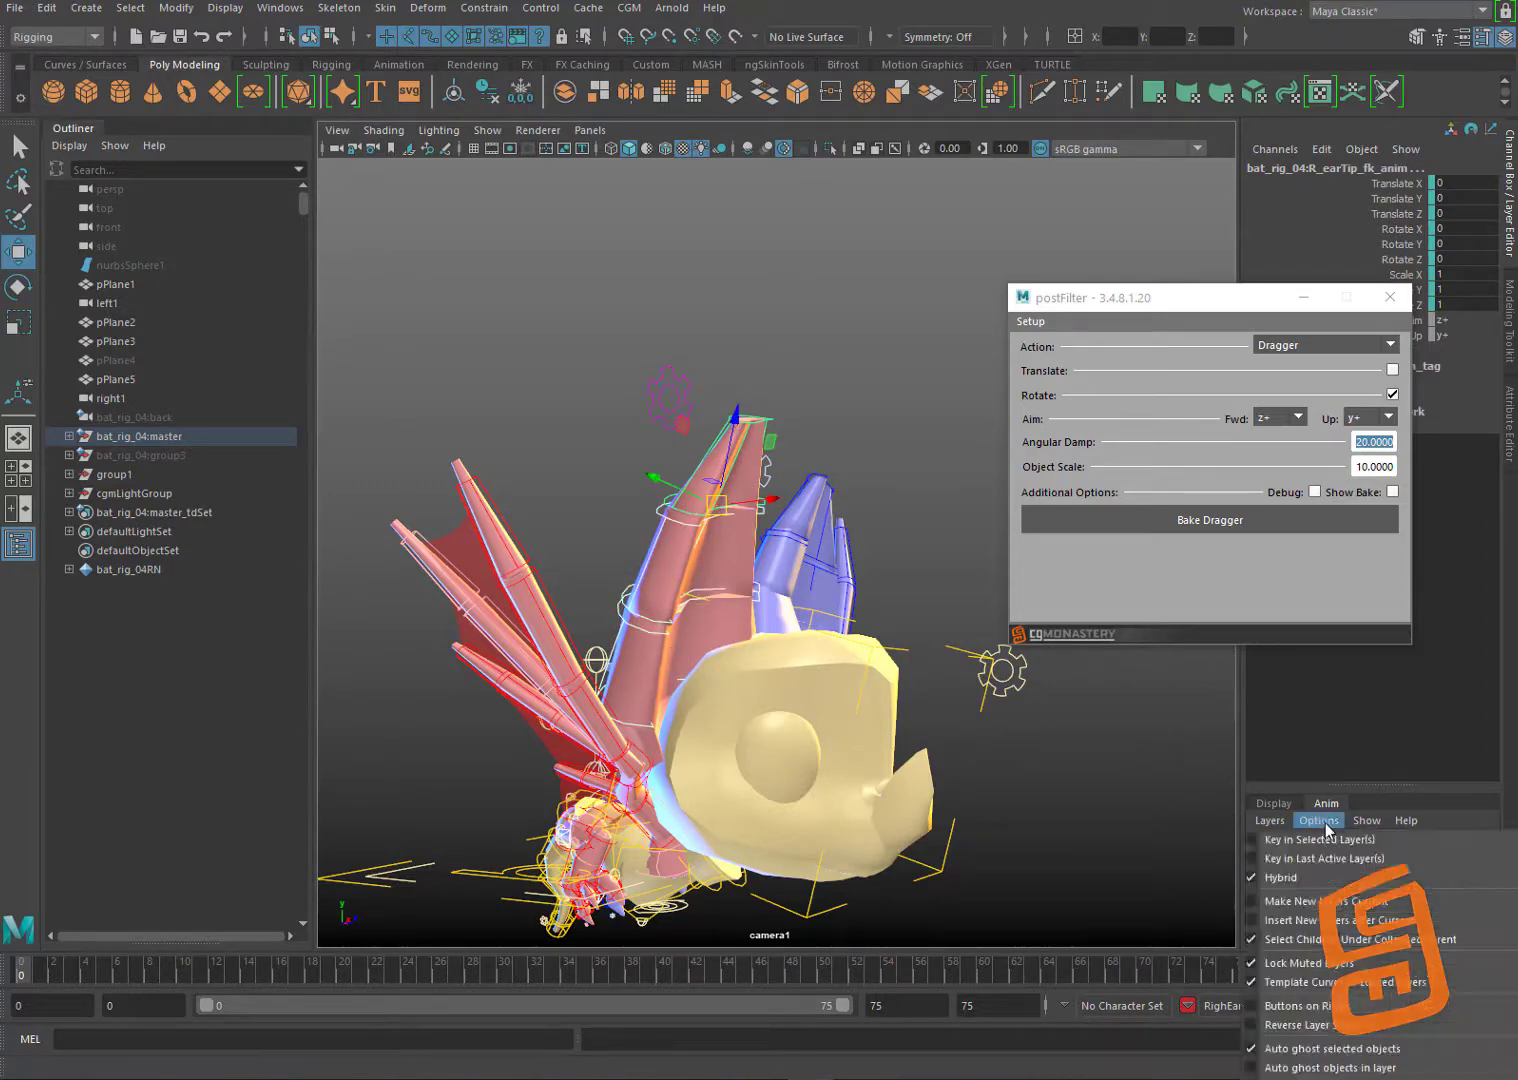
click(1322, 805)
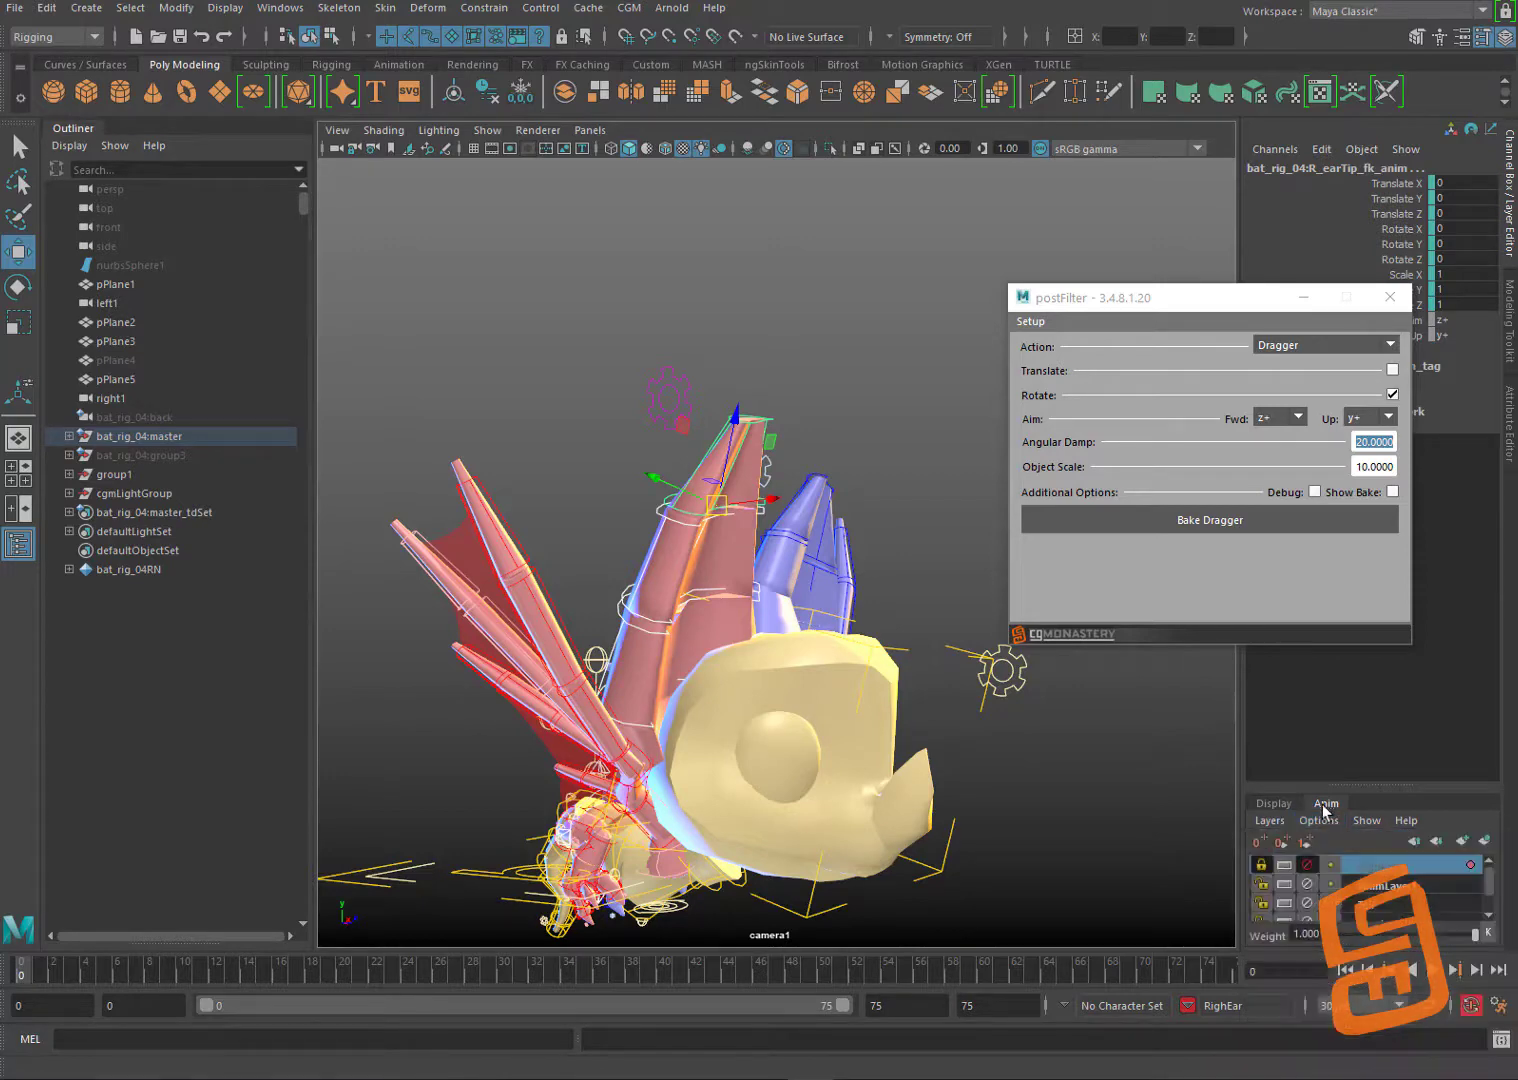
click(1274, 821)
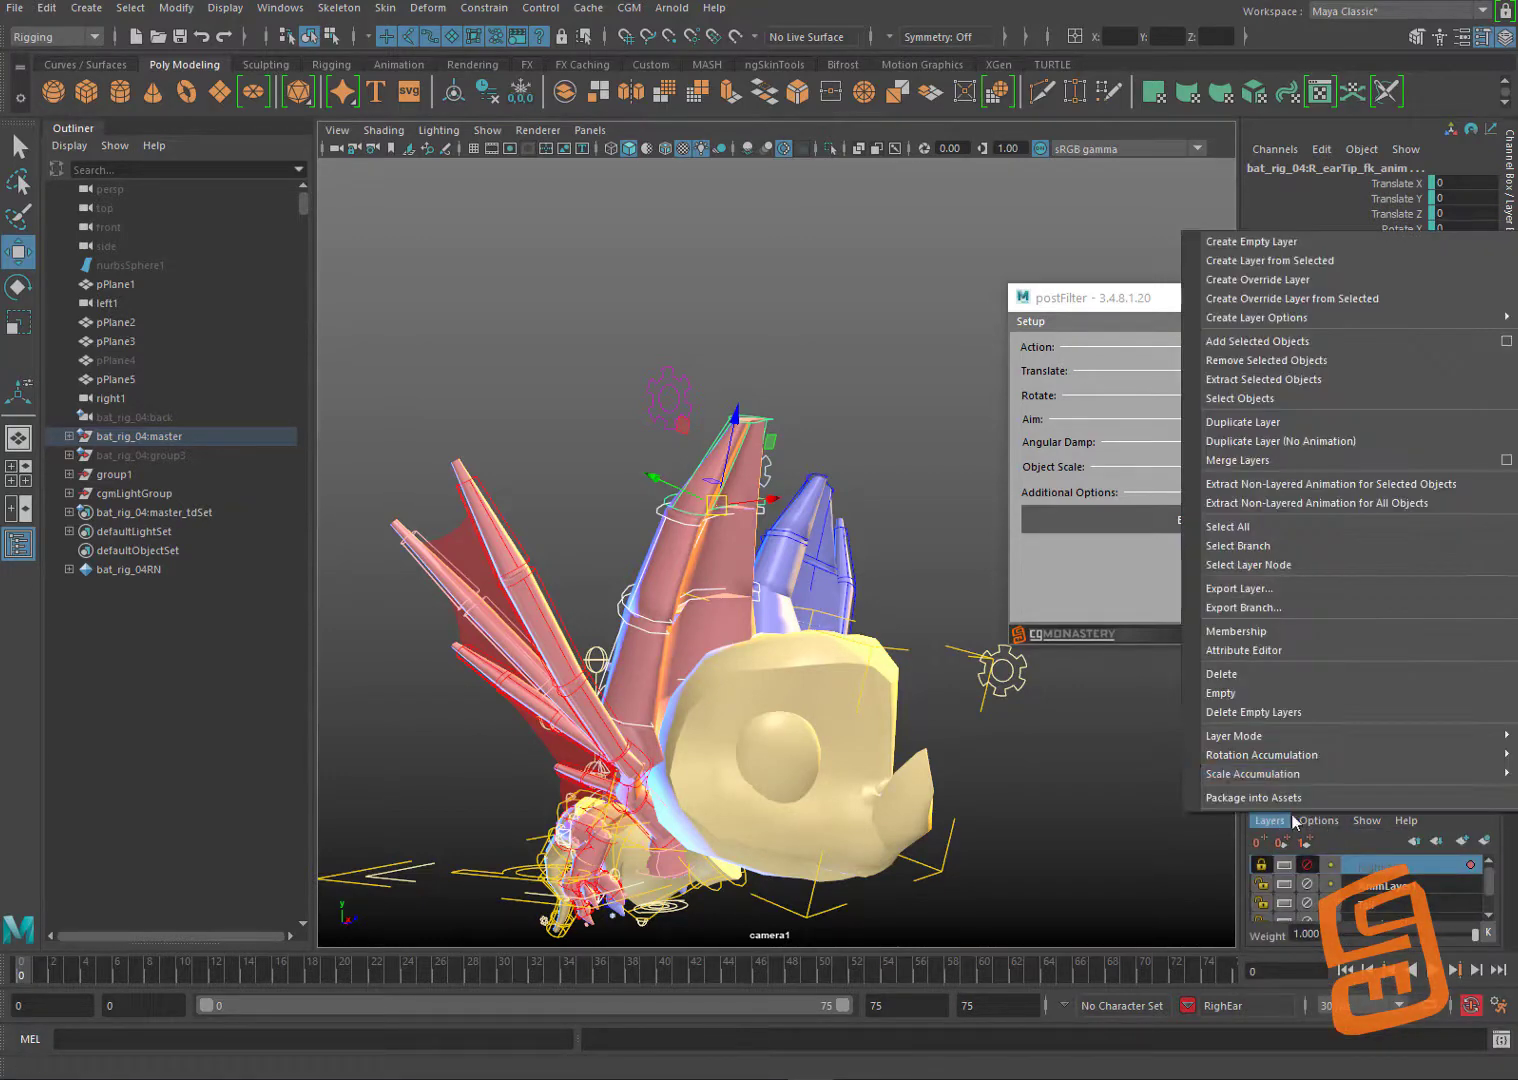
click(1311, 262)
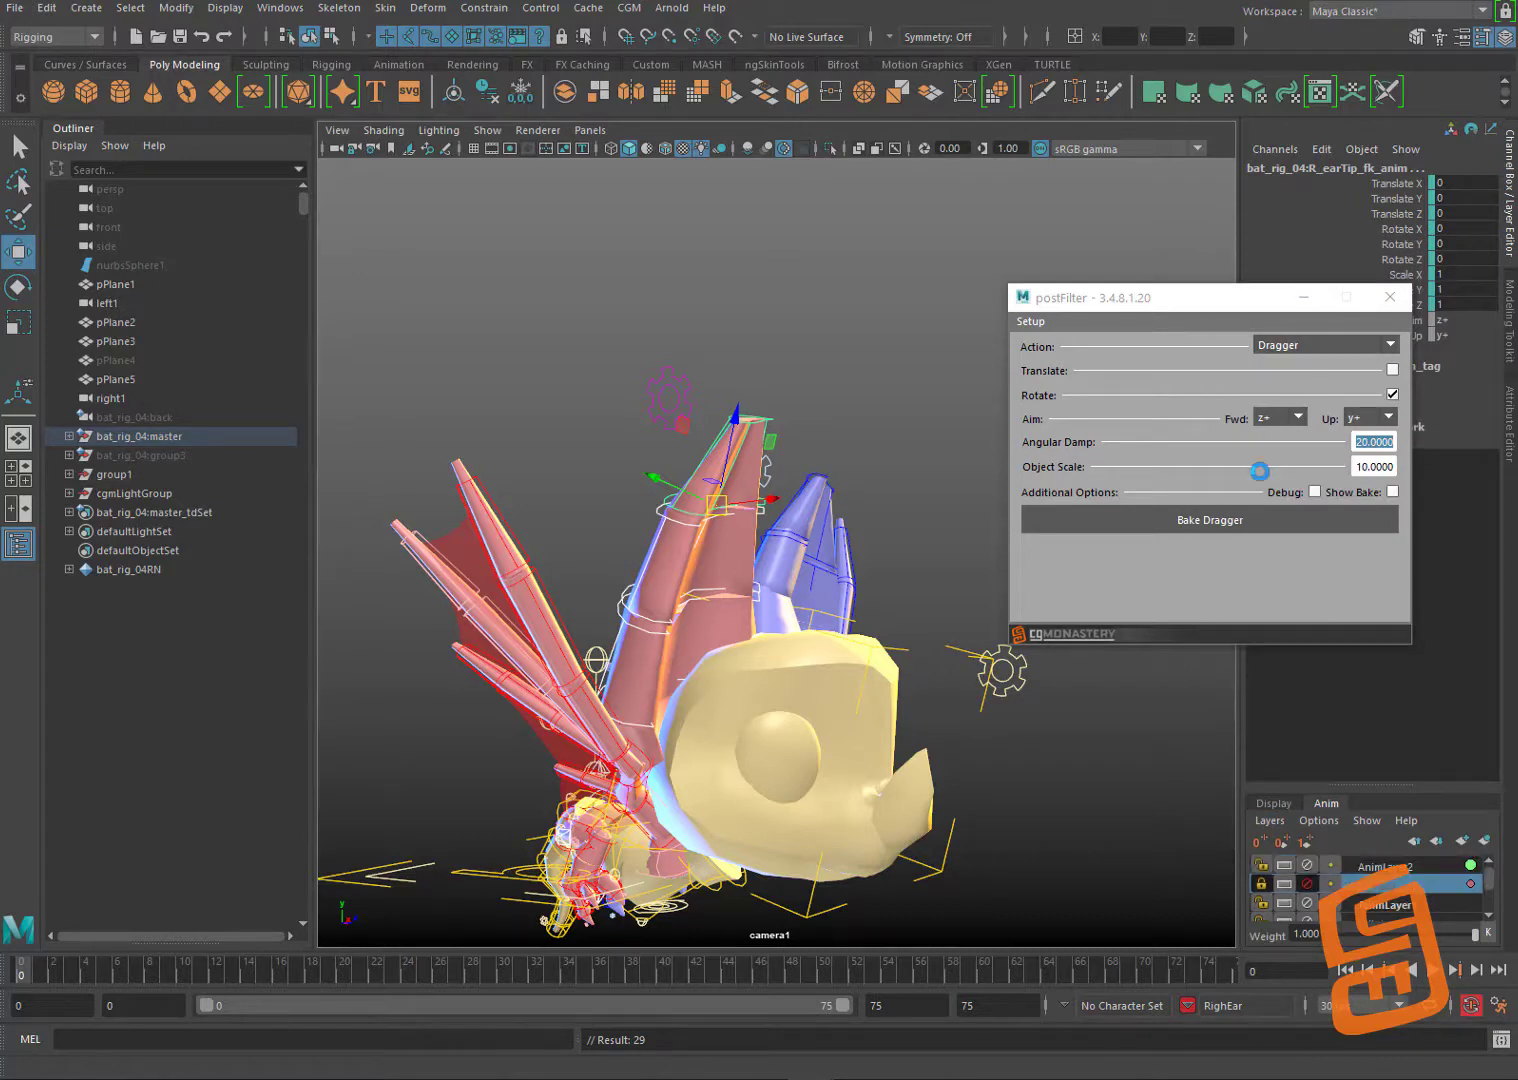
Step: Activate AnimLayer2, switch to BaseAnimation as the active layer, and make AnimLayer2 active again
click(1401, 866)
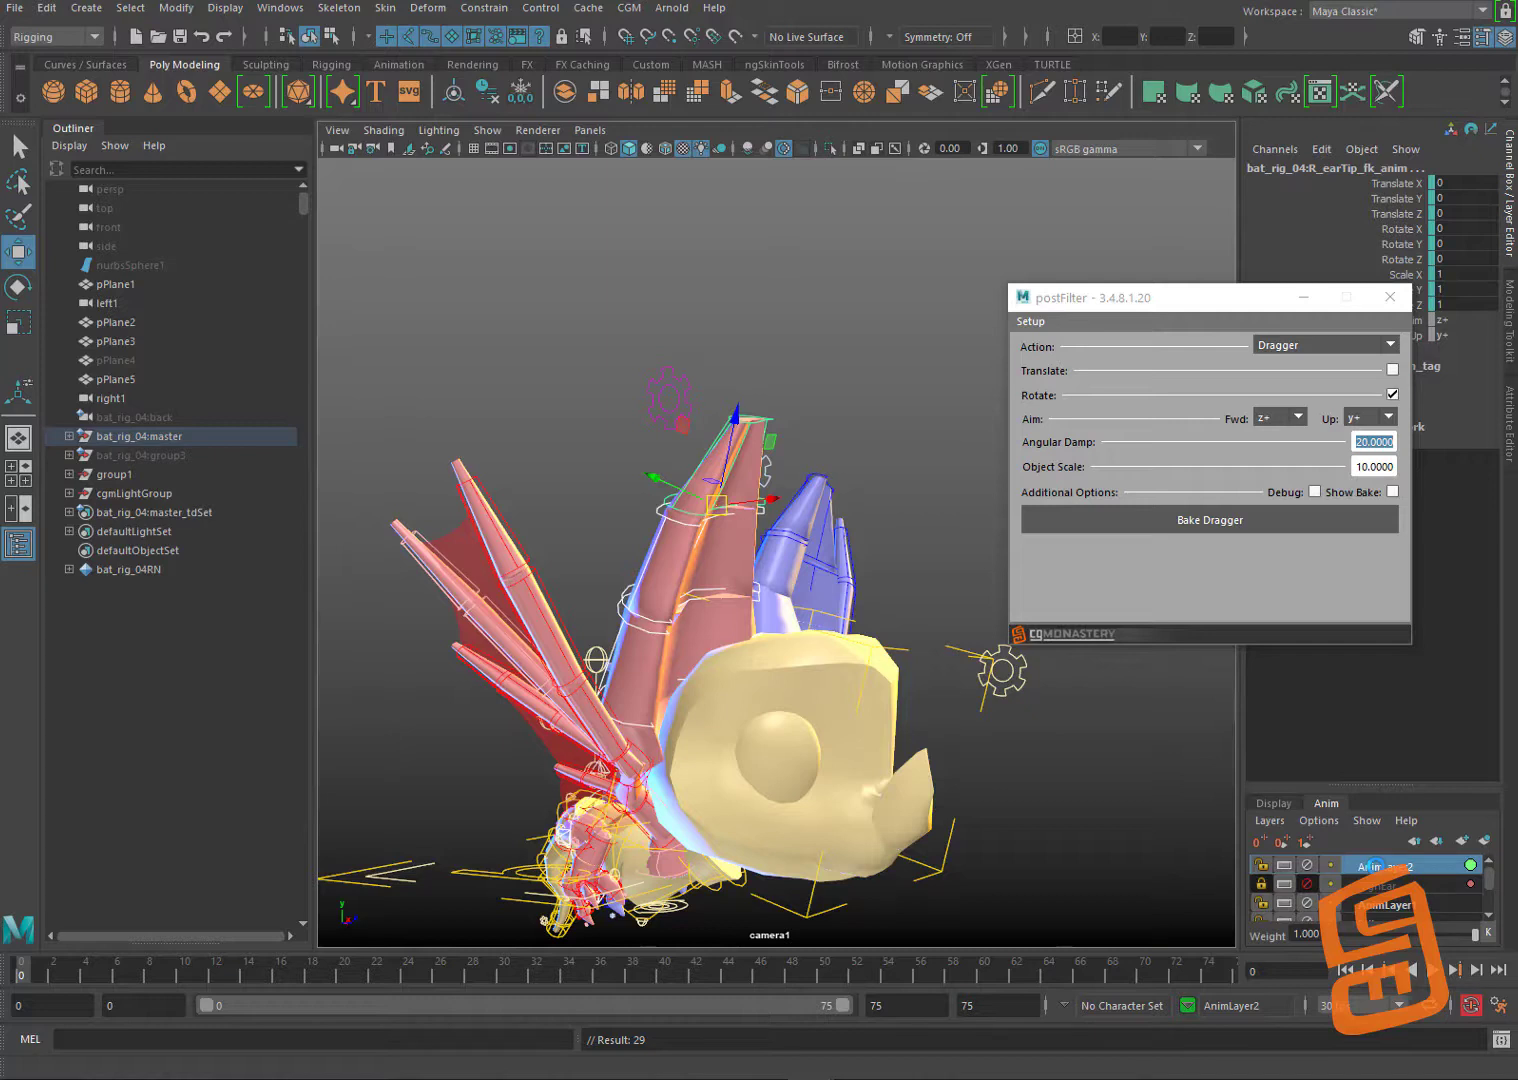
click(1188, 1002)
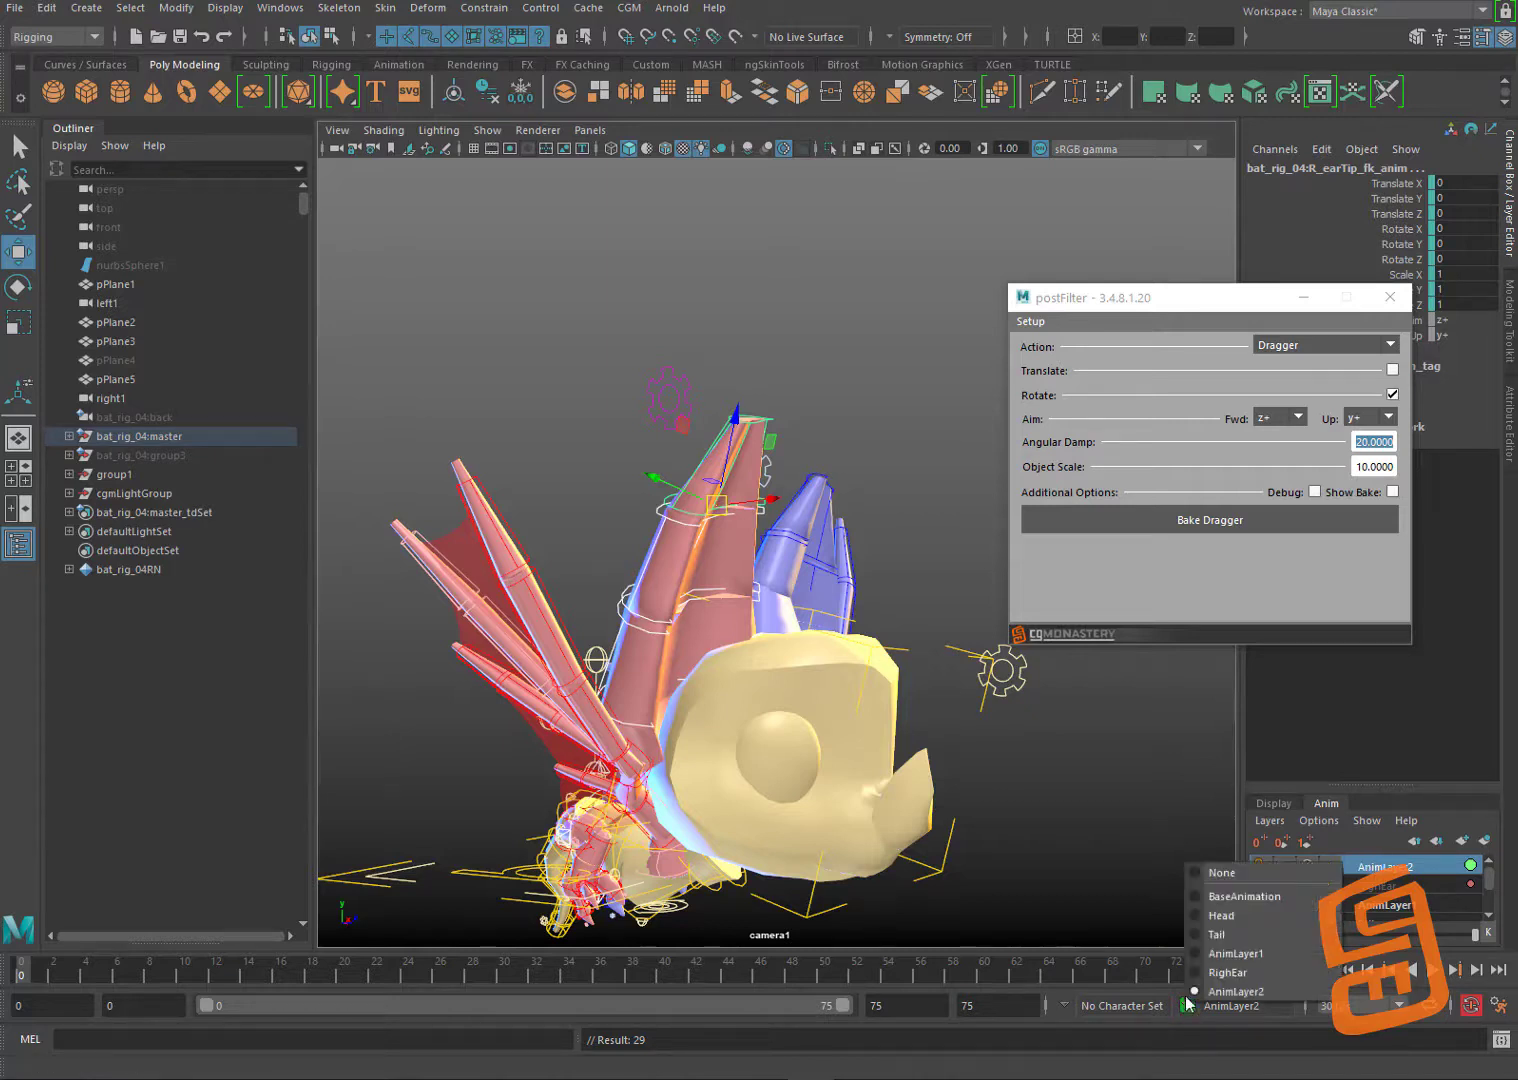
click(1235, 903)
click(1365, 880)
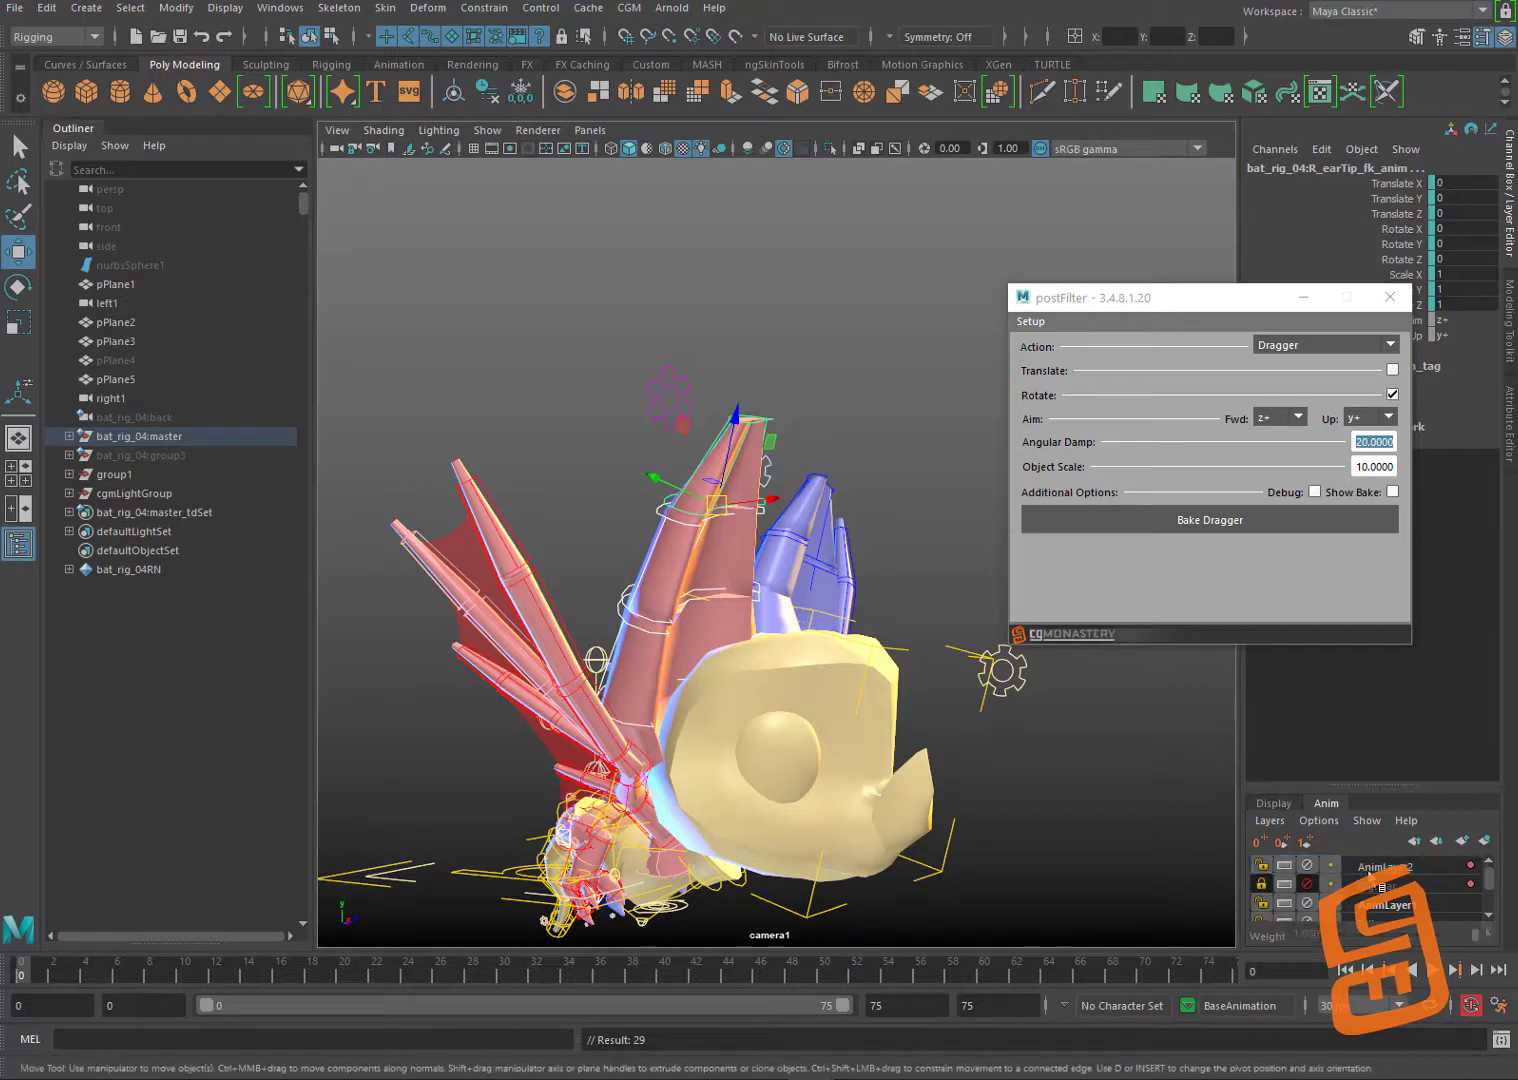
click(1369, 868)
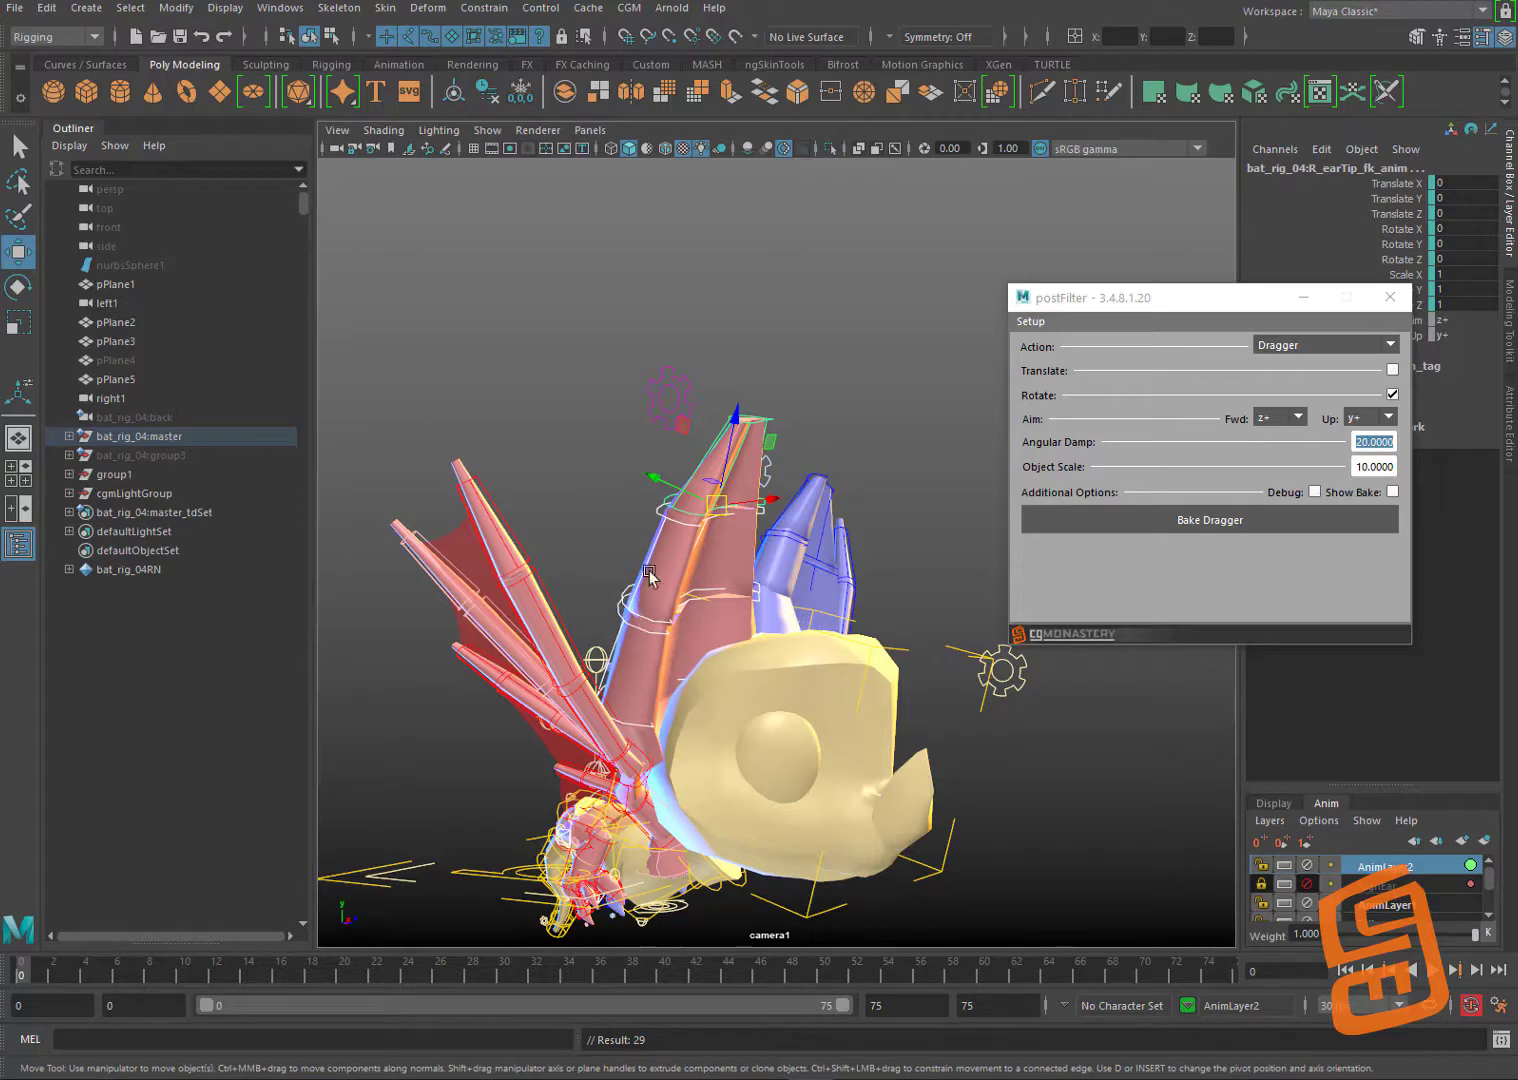
Step: Set the postFilter action to Spring and bake it with its default values onto the right ear's FK controls
click(1292, 348)
click(1291, 384)
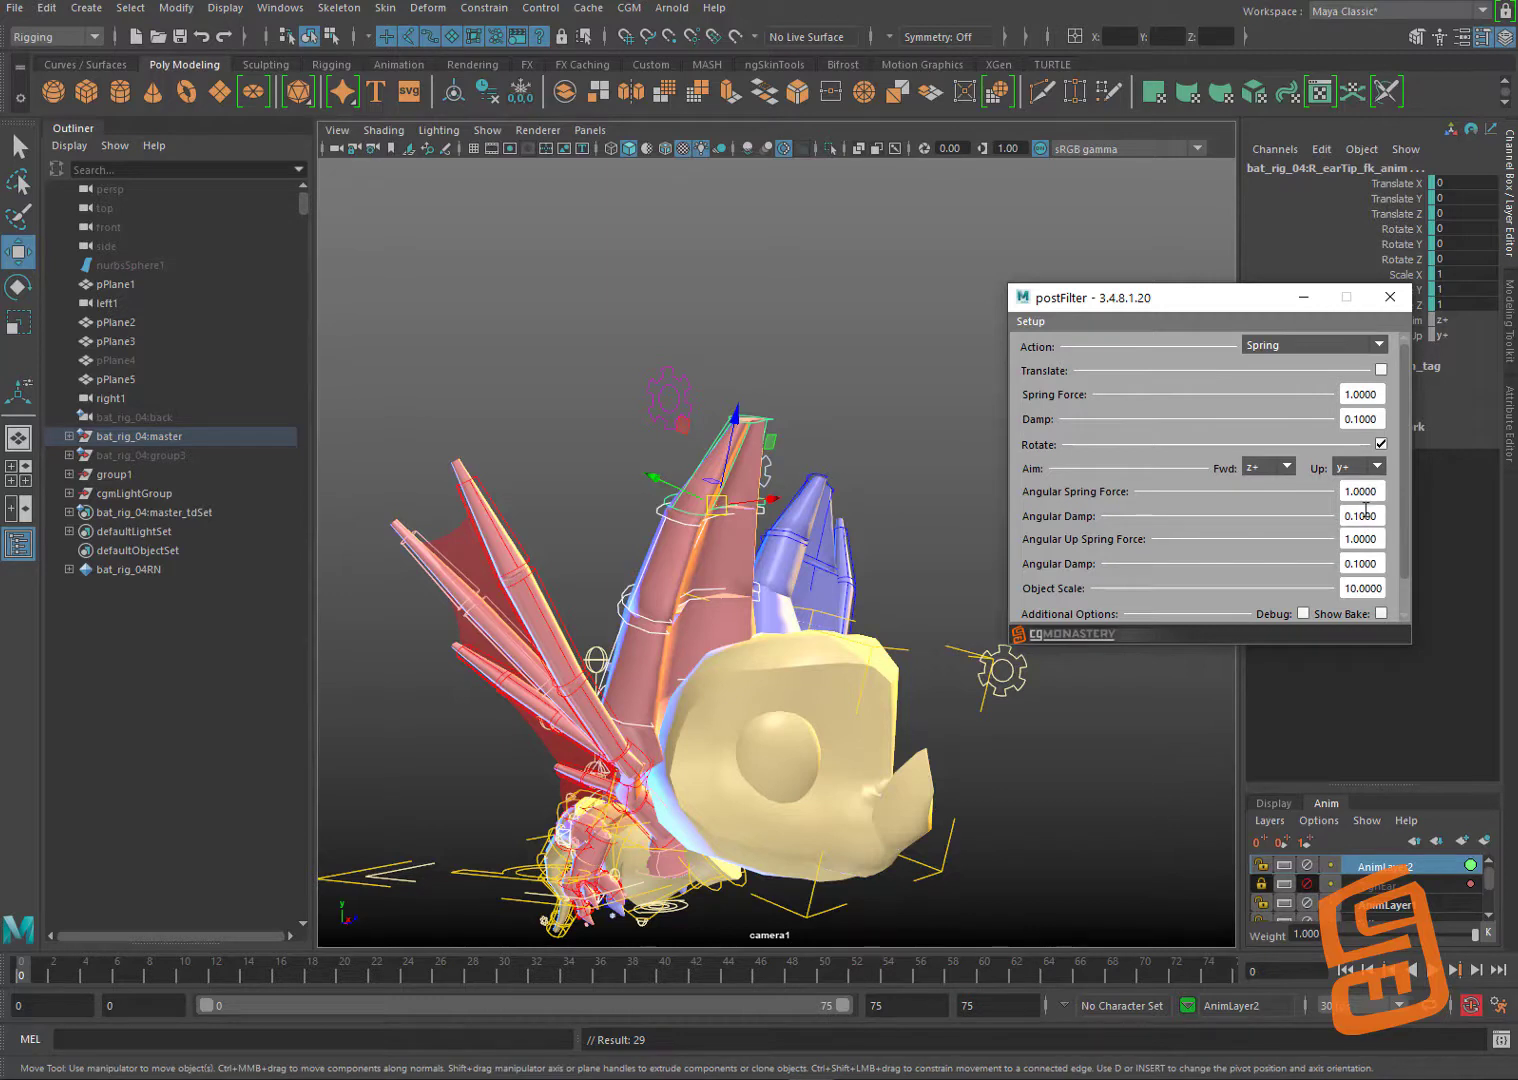
click(663, 580)
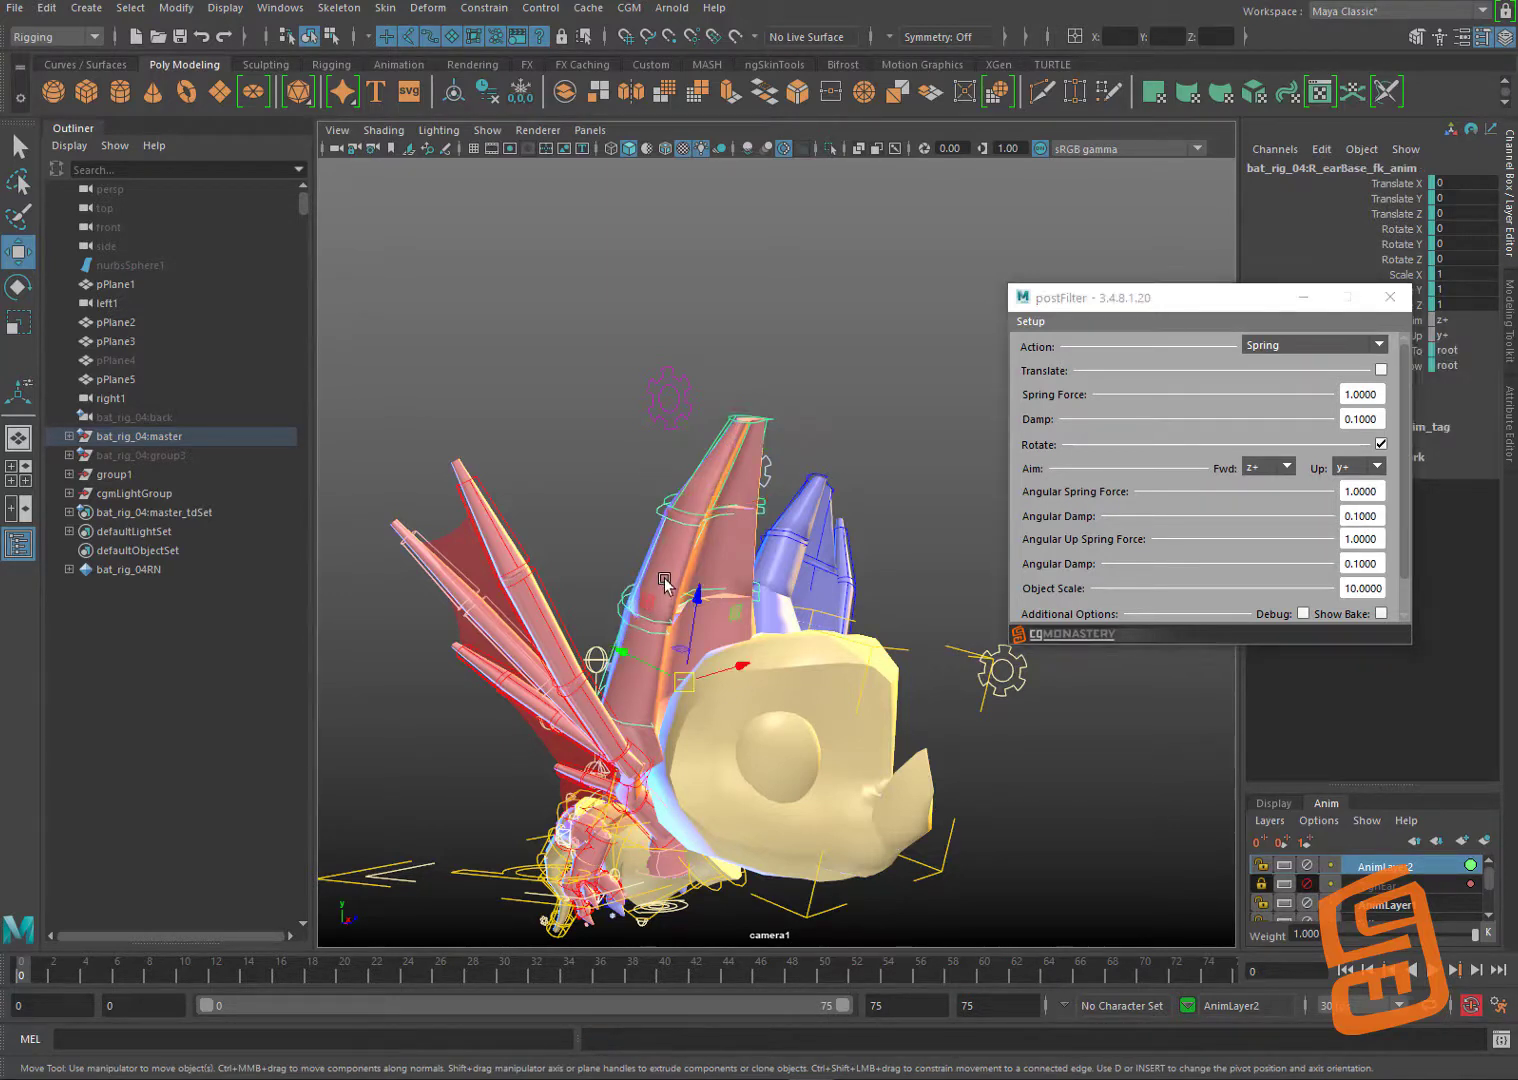
click(766, 417)
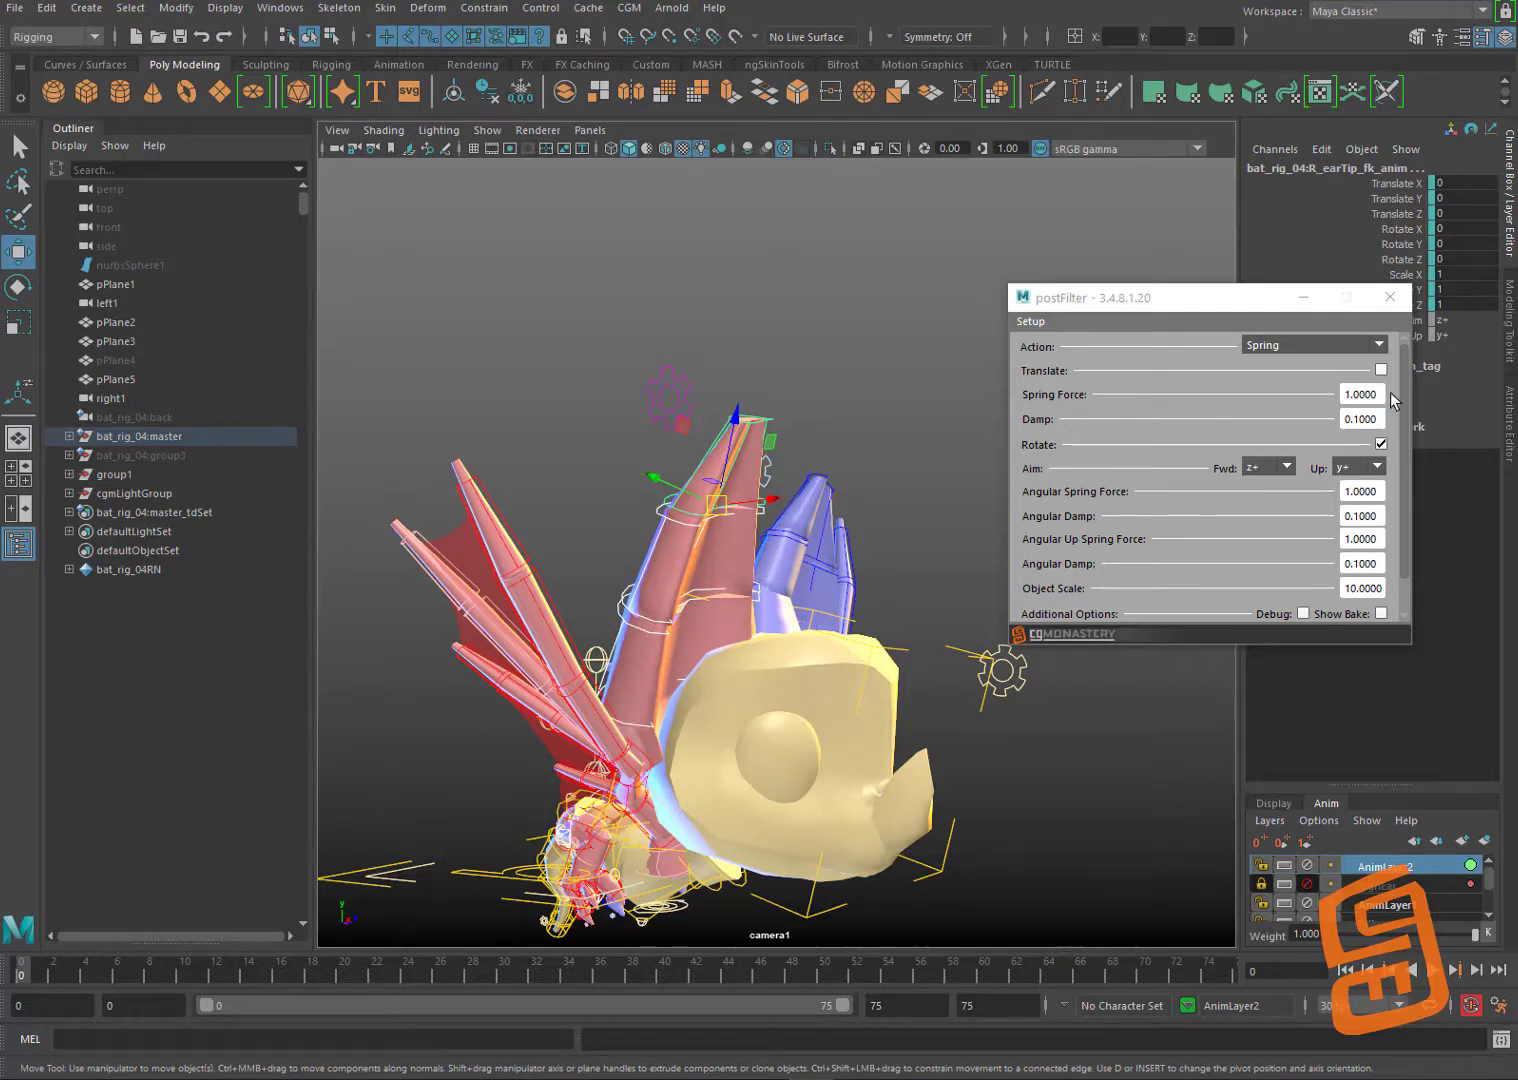
scroll(1400, 399, down, 2)
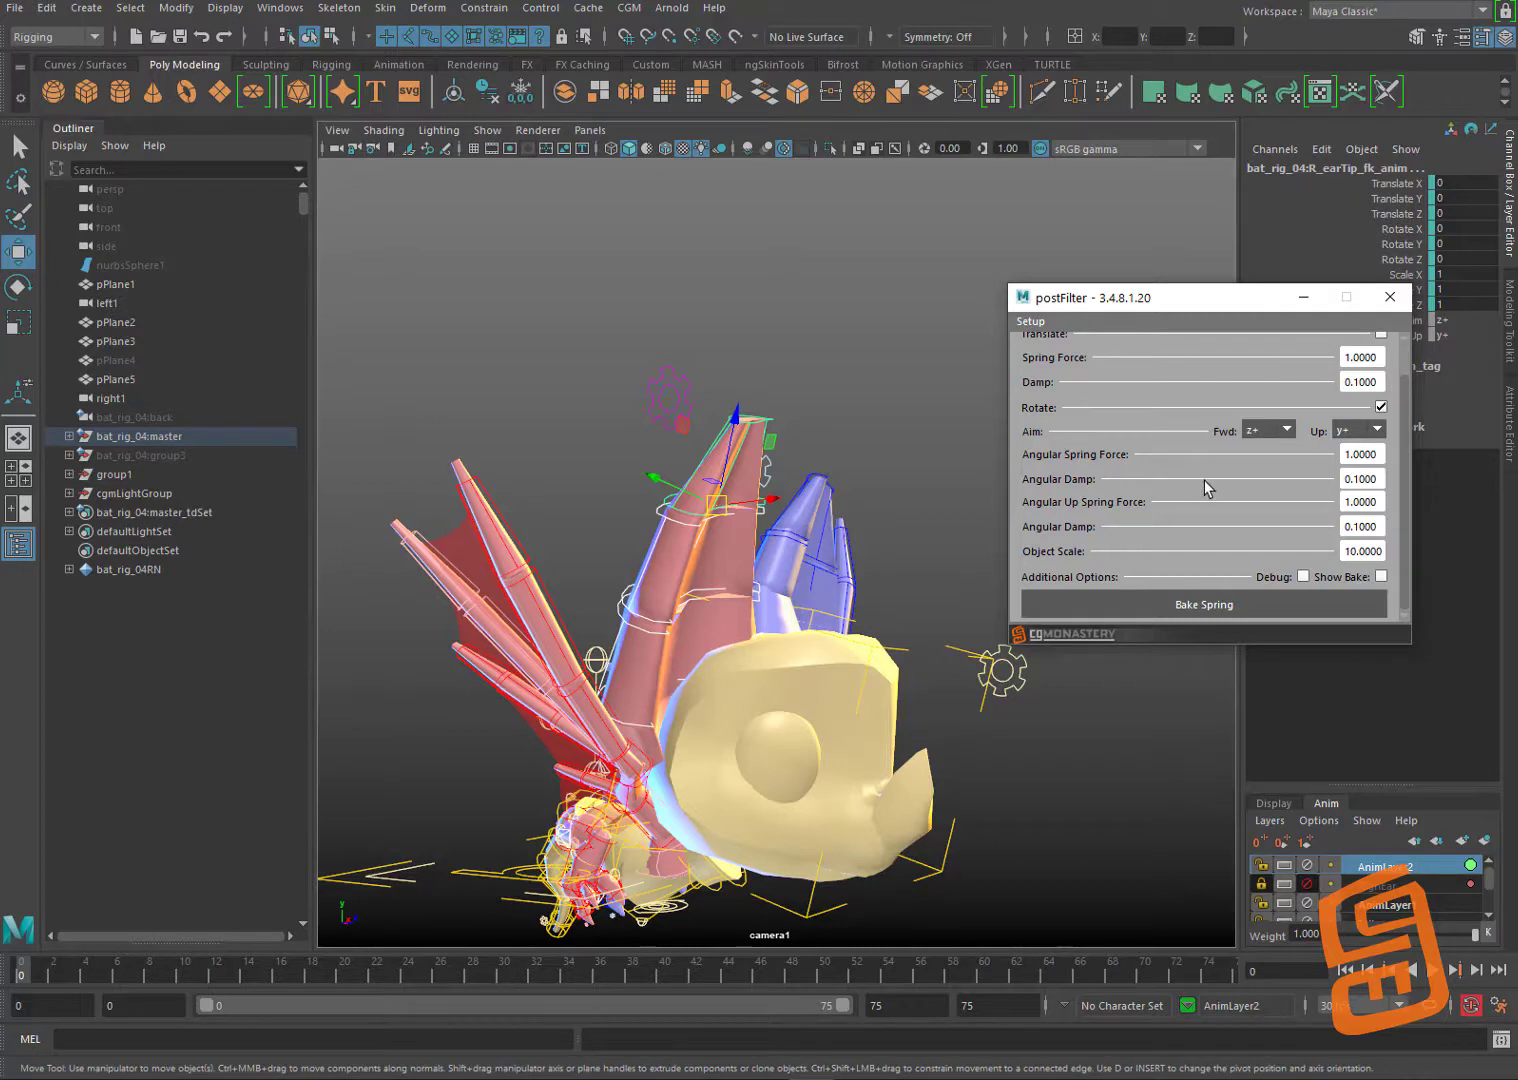
click(1187, 605)
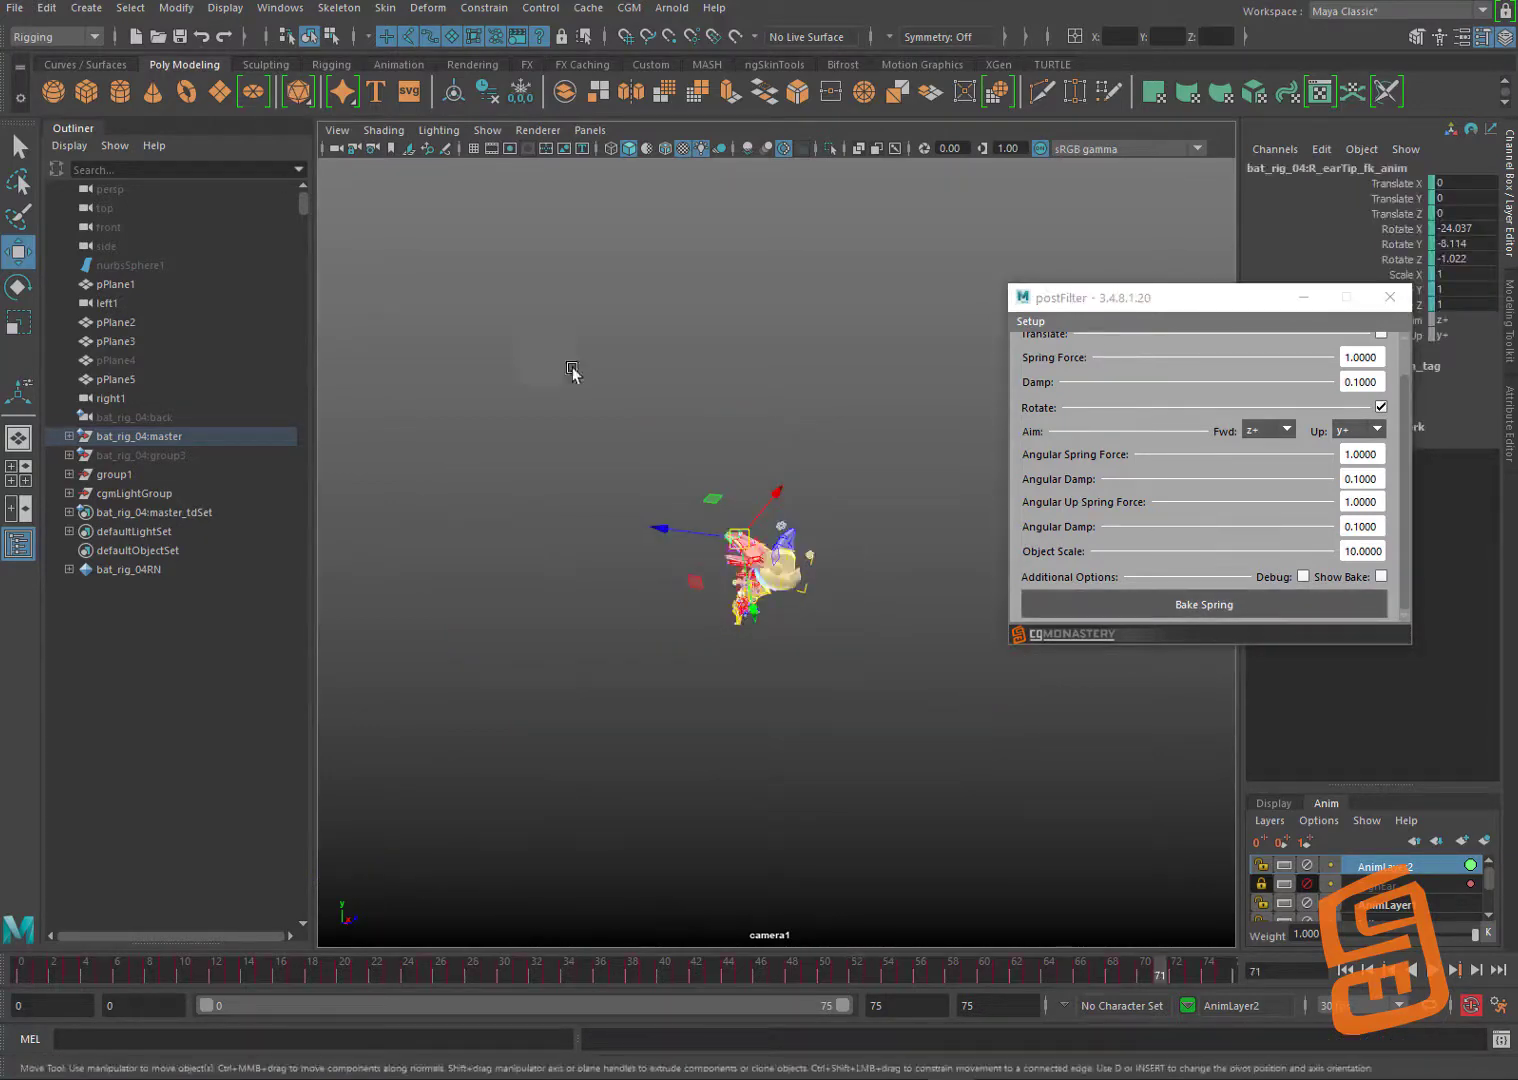
Step: Play back and scrub the Spring bake to examine the right ear's follow-through, and return to frame 0
click(1433, 969)
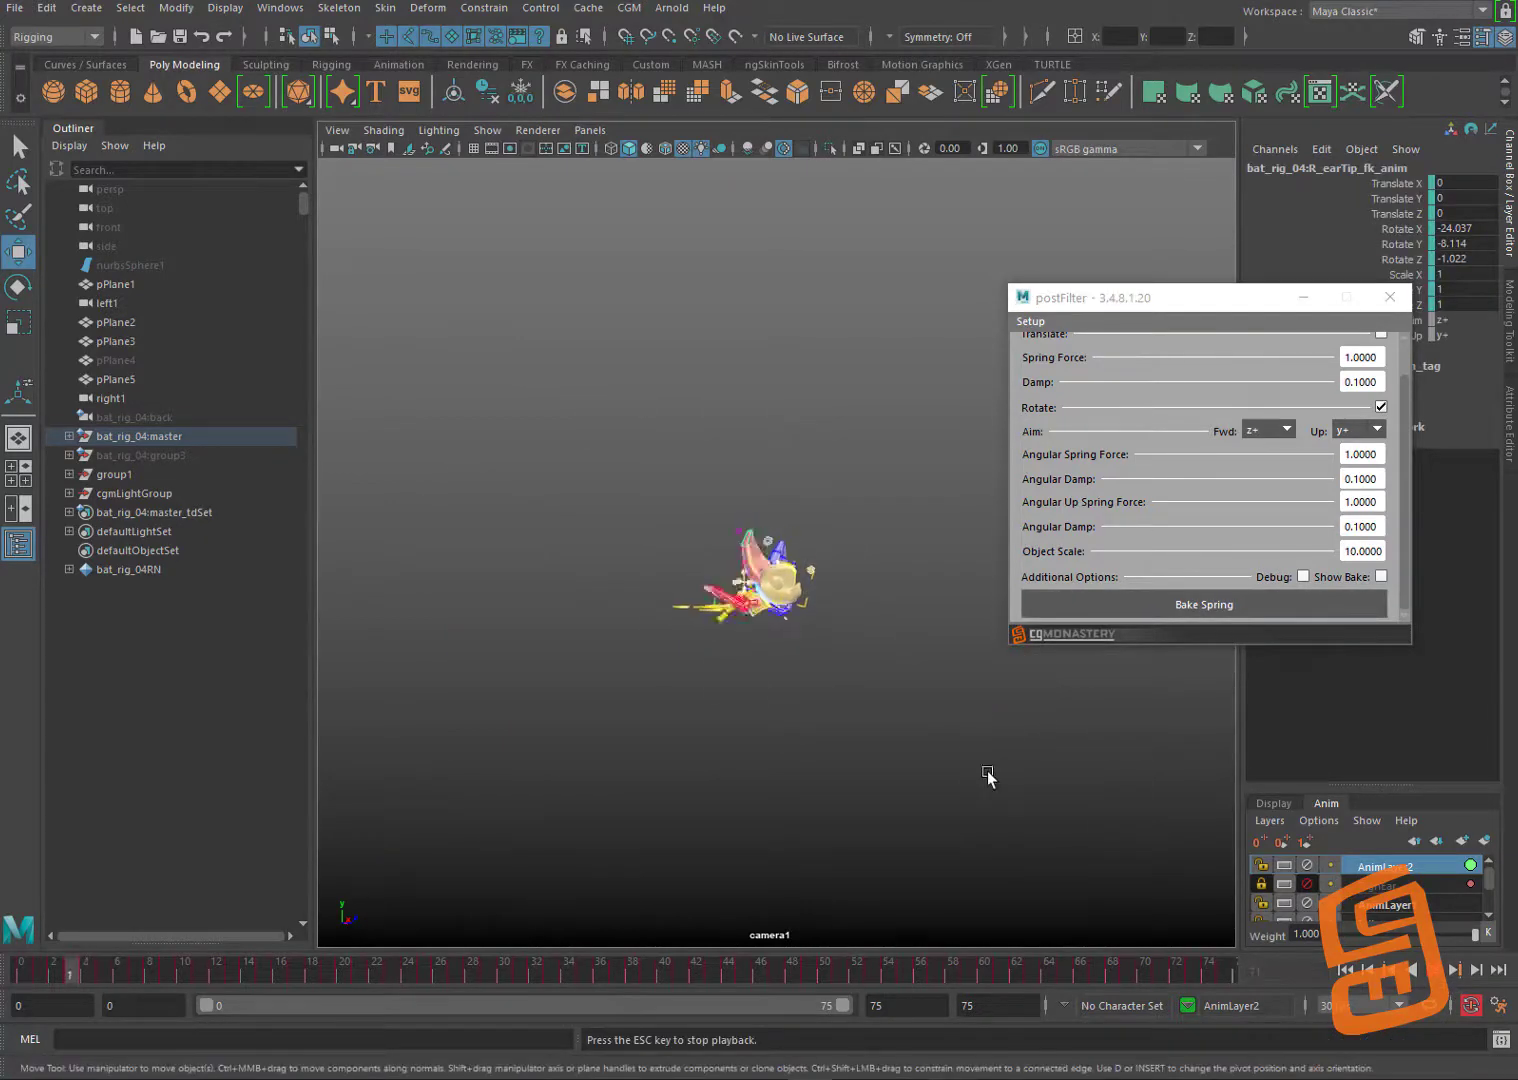
scroll(708, 446, up, 5)
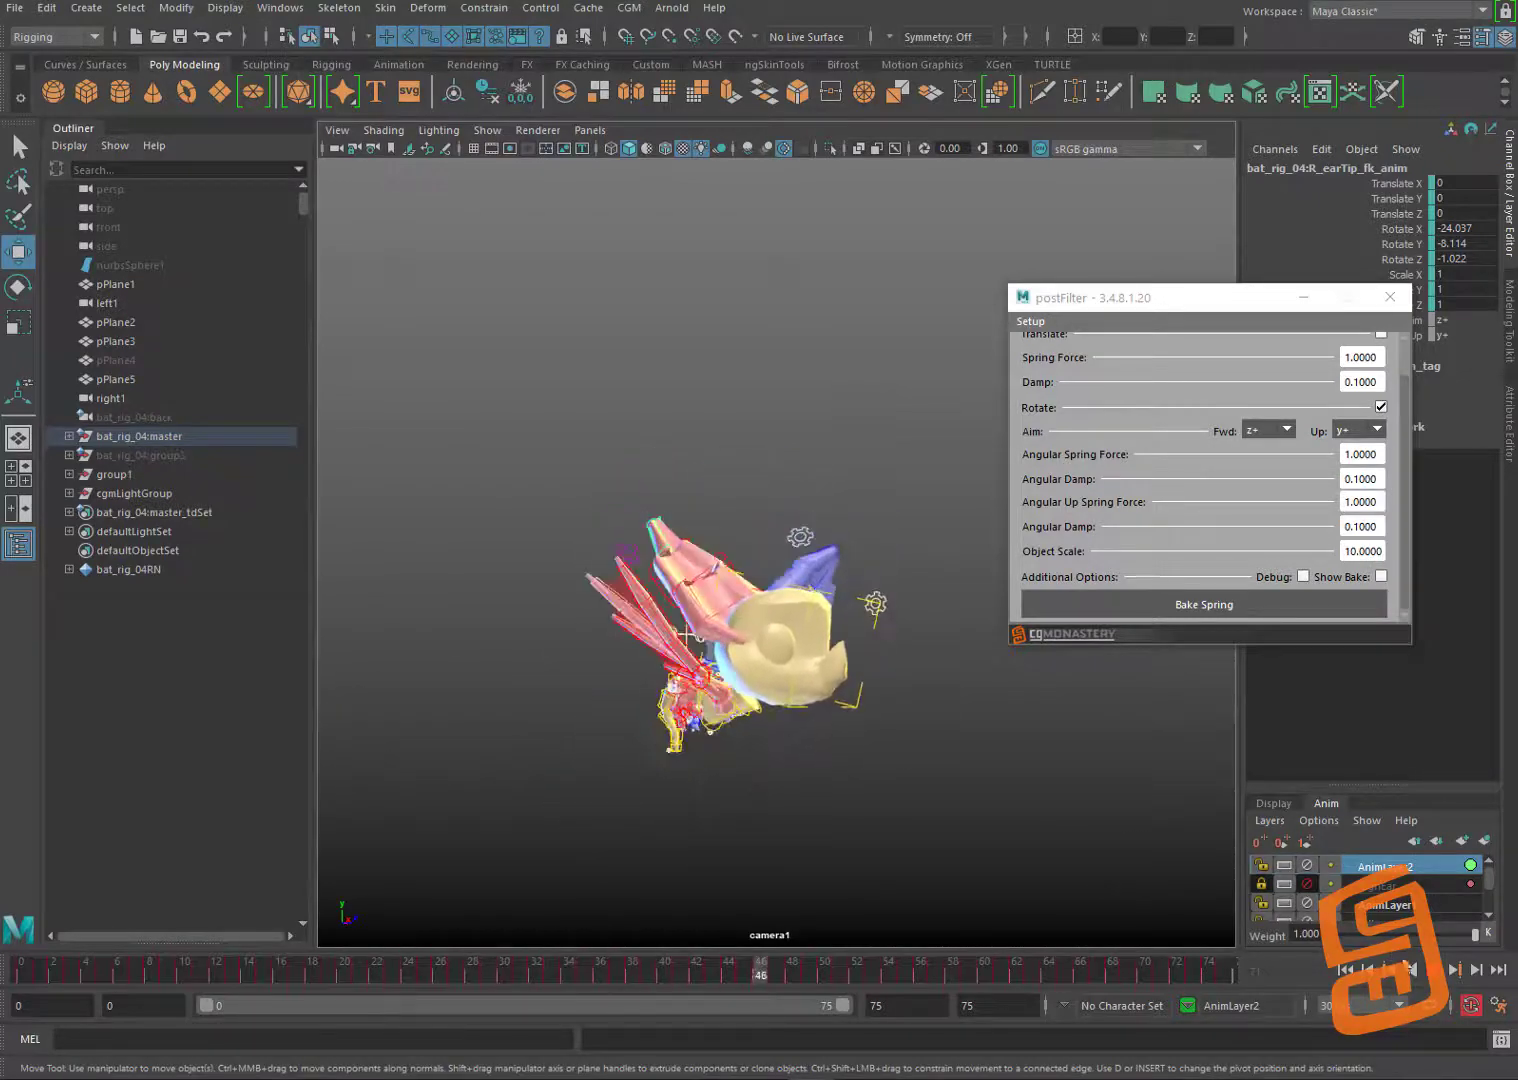
key(Escape)
drag(693, 959, 843, 968)
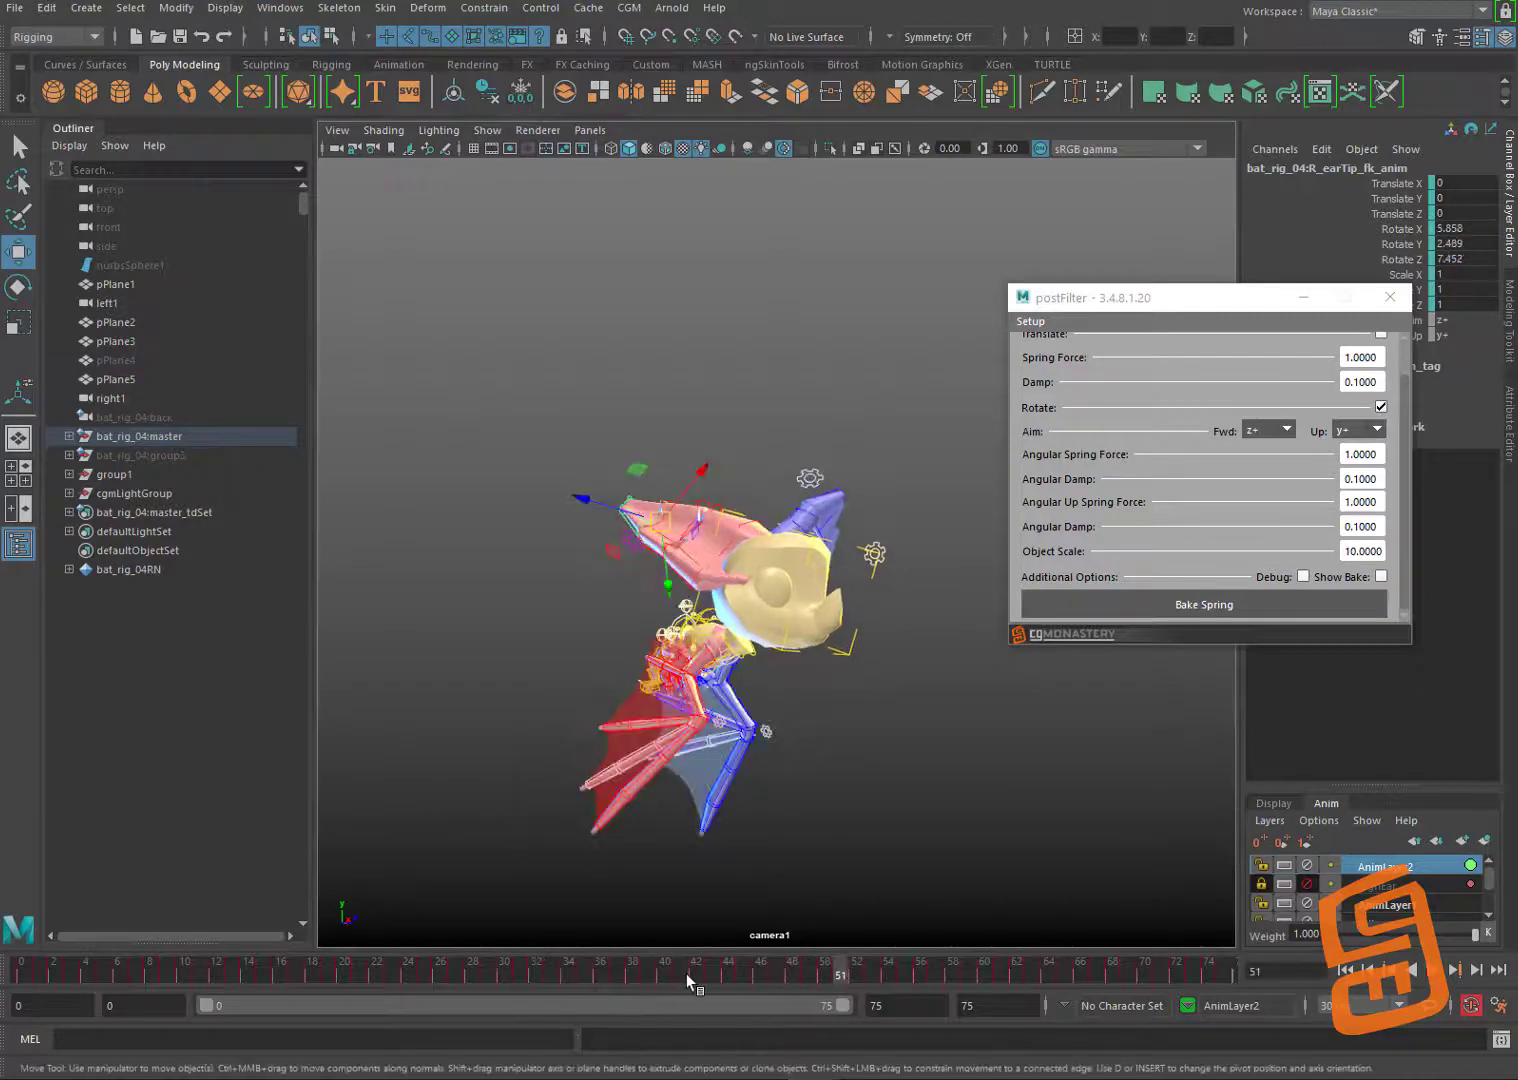
drag(686, 972, 782, 950)
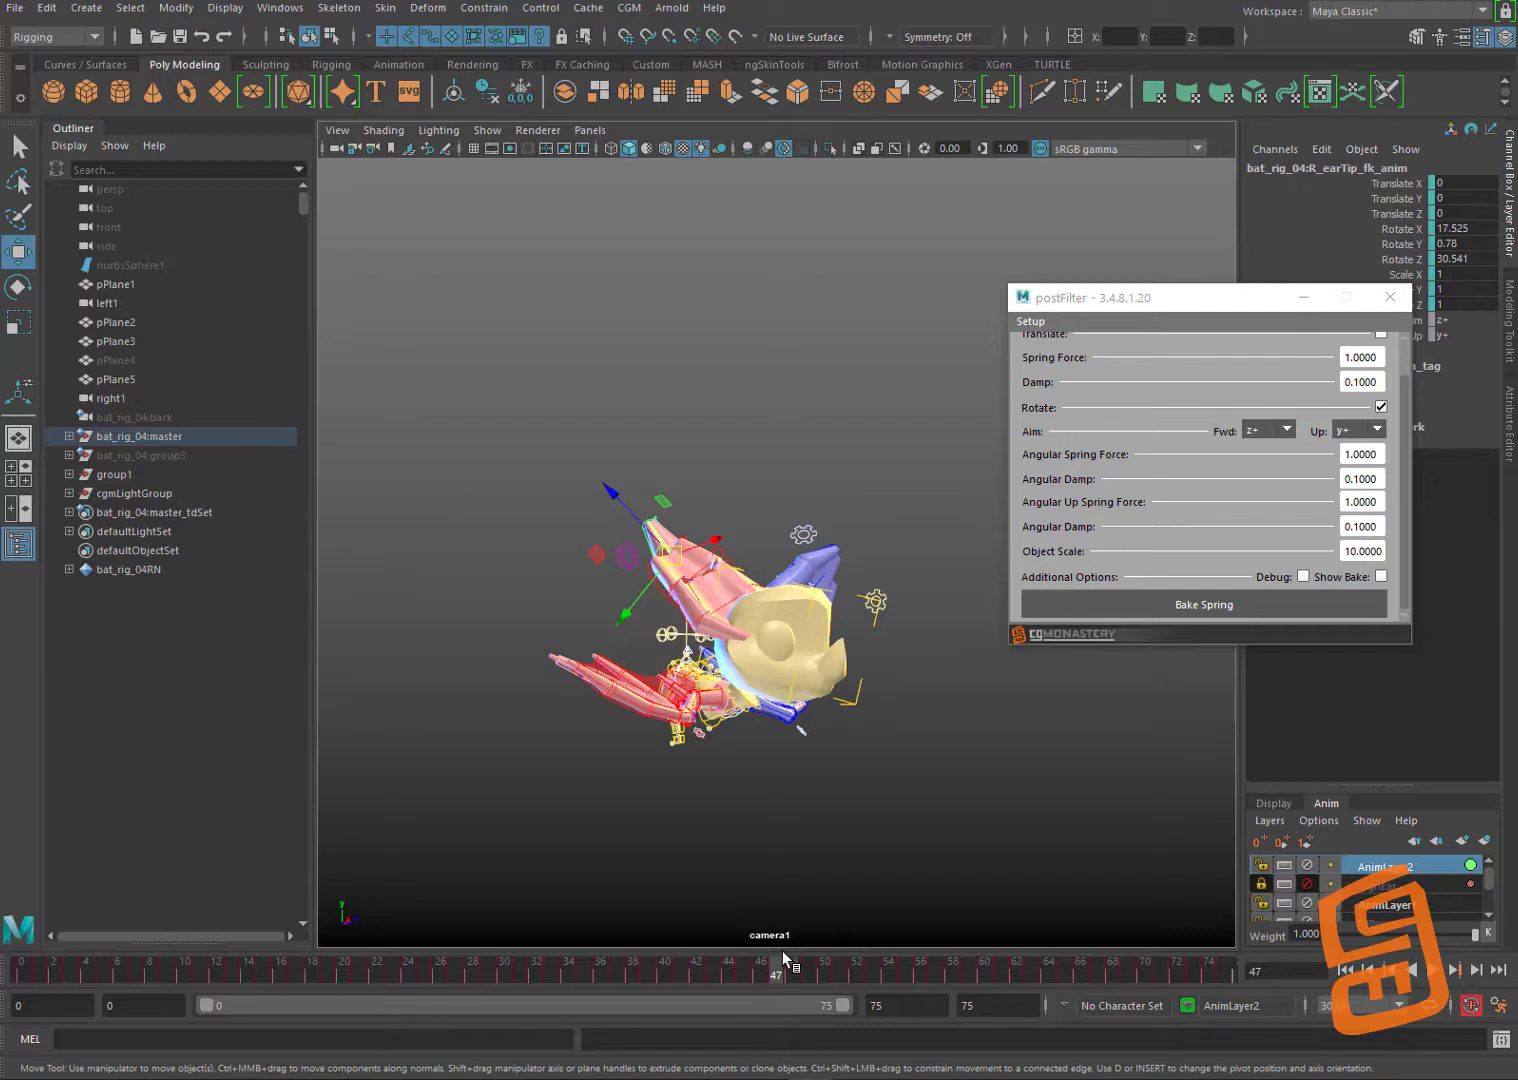
drag(197, 971, 897, 970)
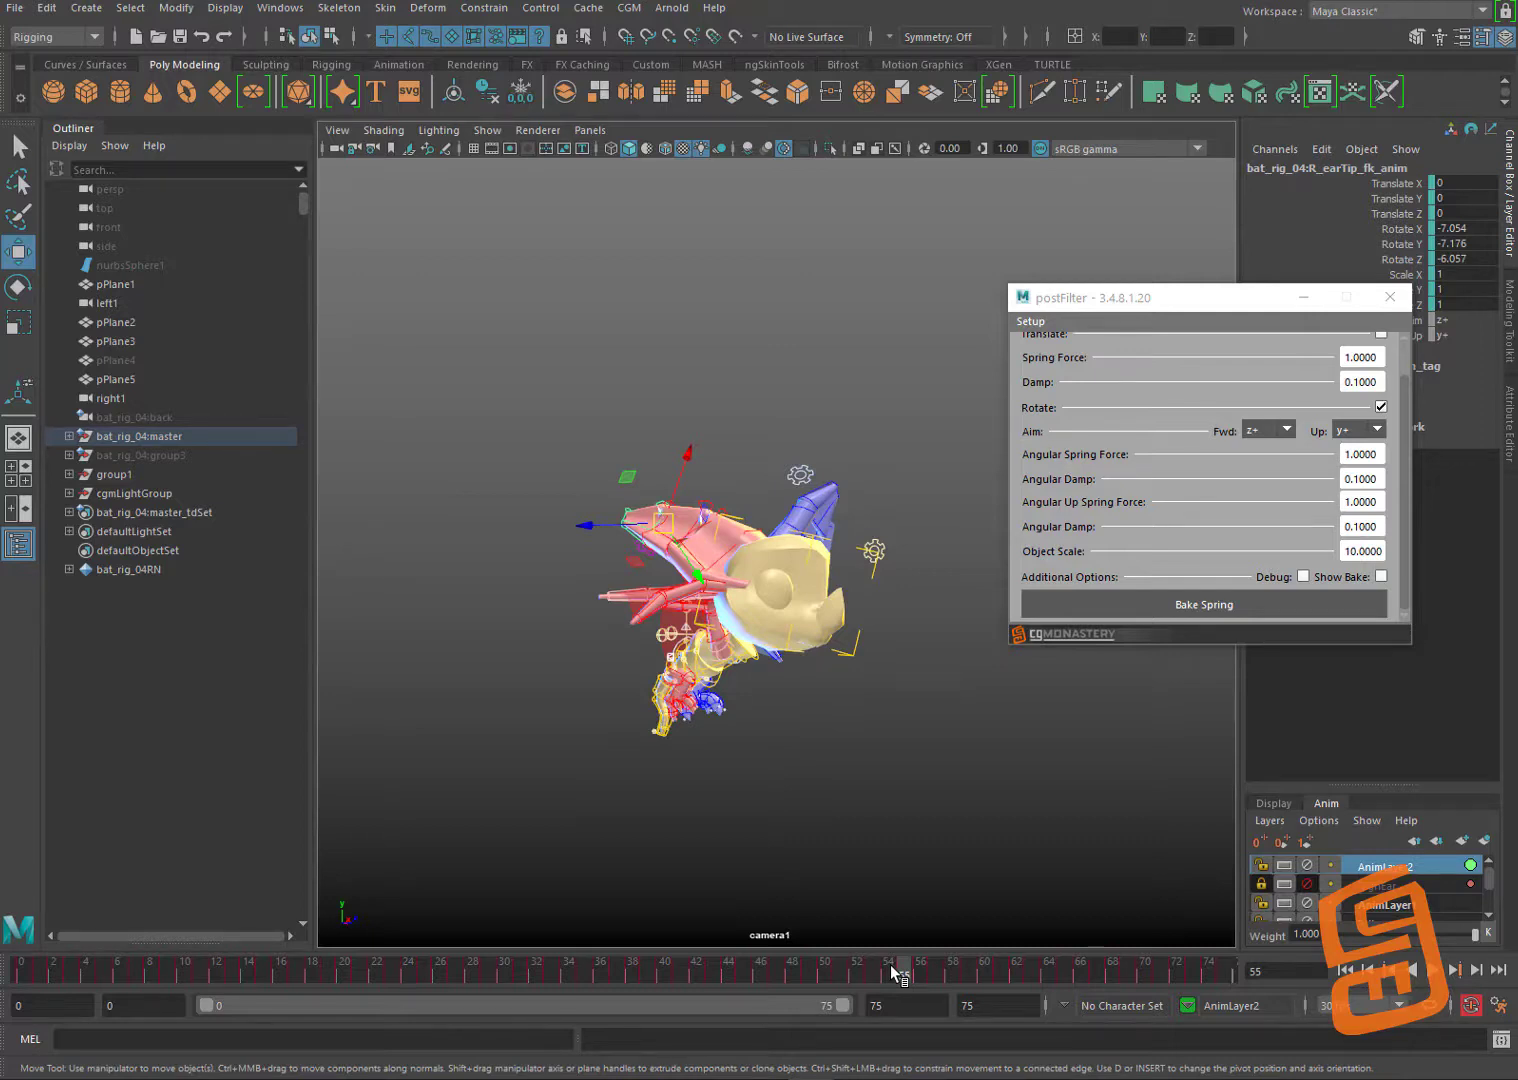
click(20, 969)
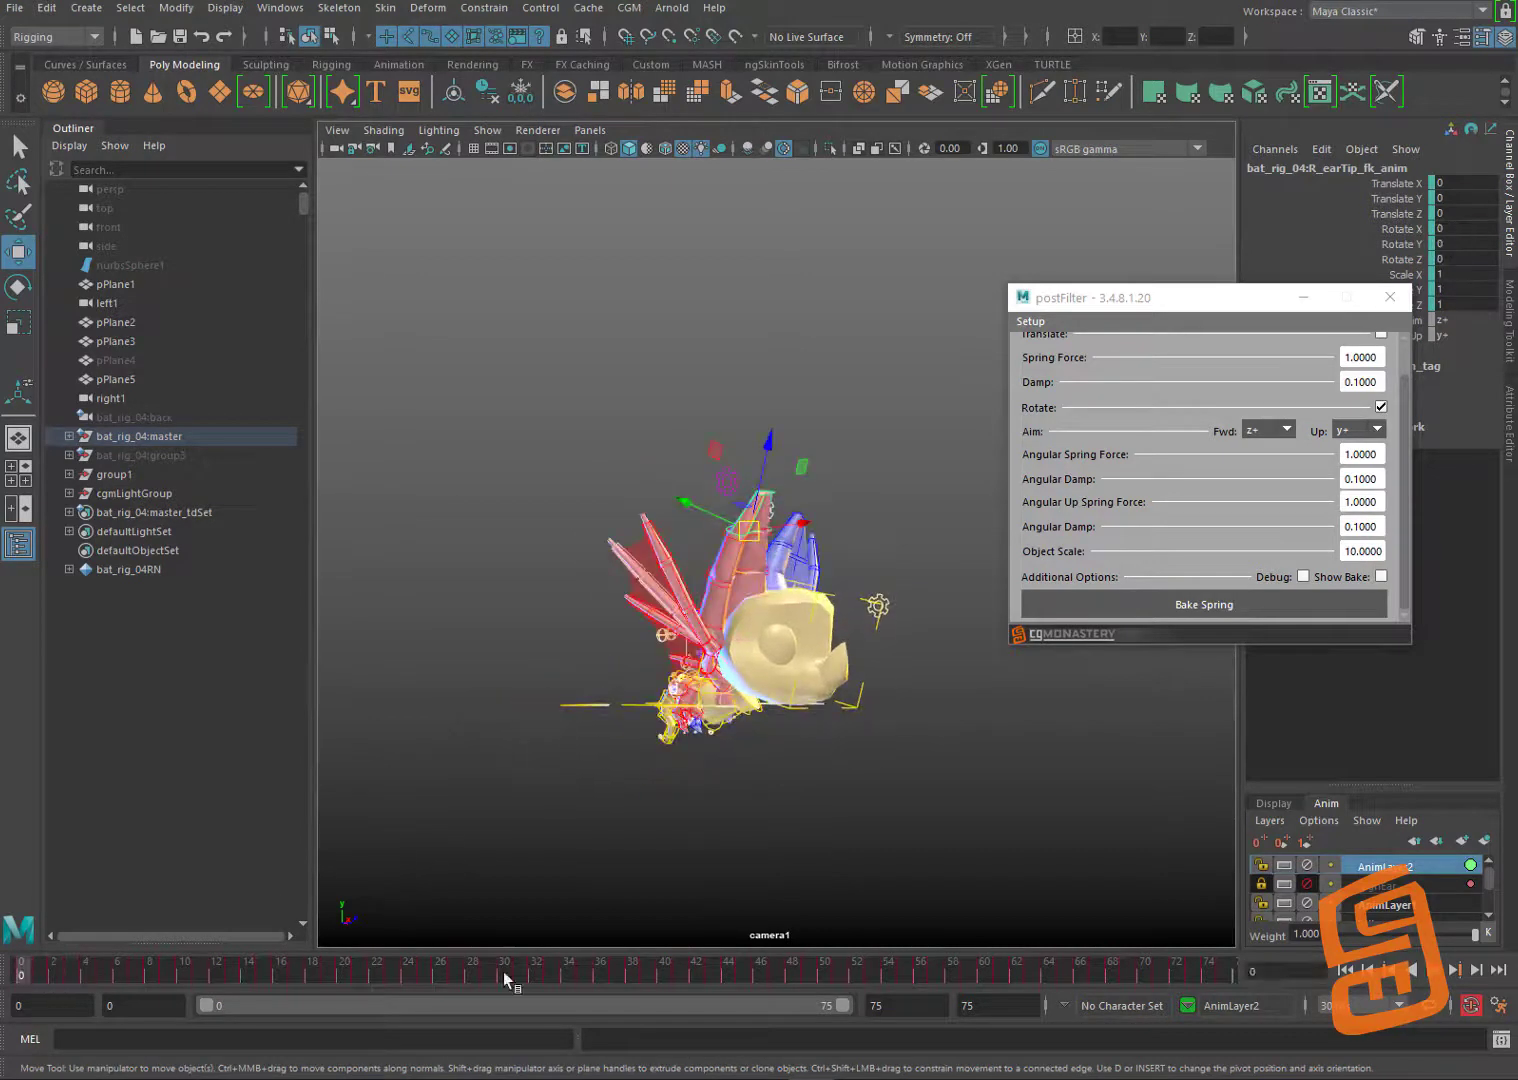
Step: Replay and scrub the animation from the front and side views to compare the right ear's spring motion with the left ear
click(1453, 969)
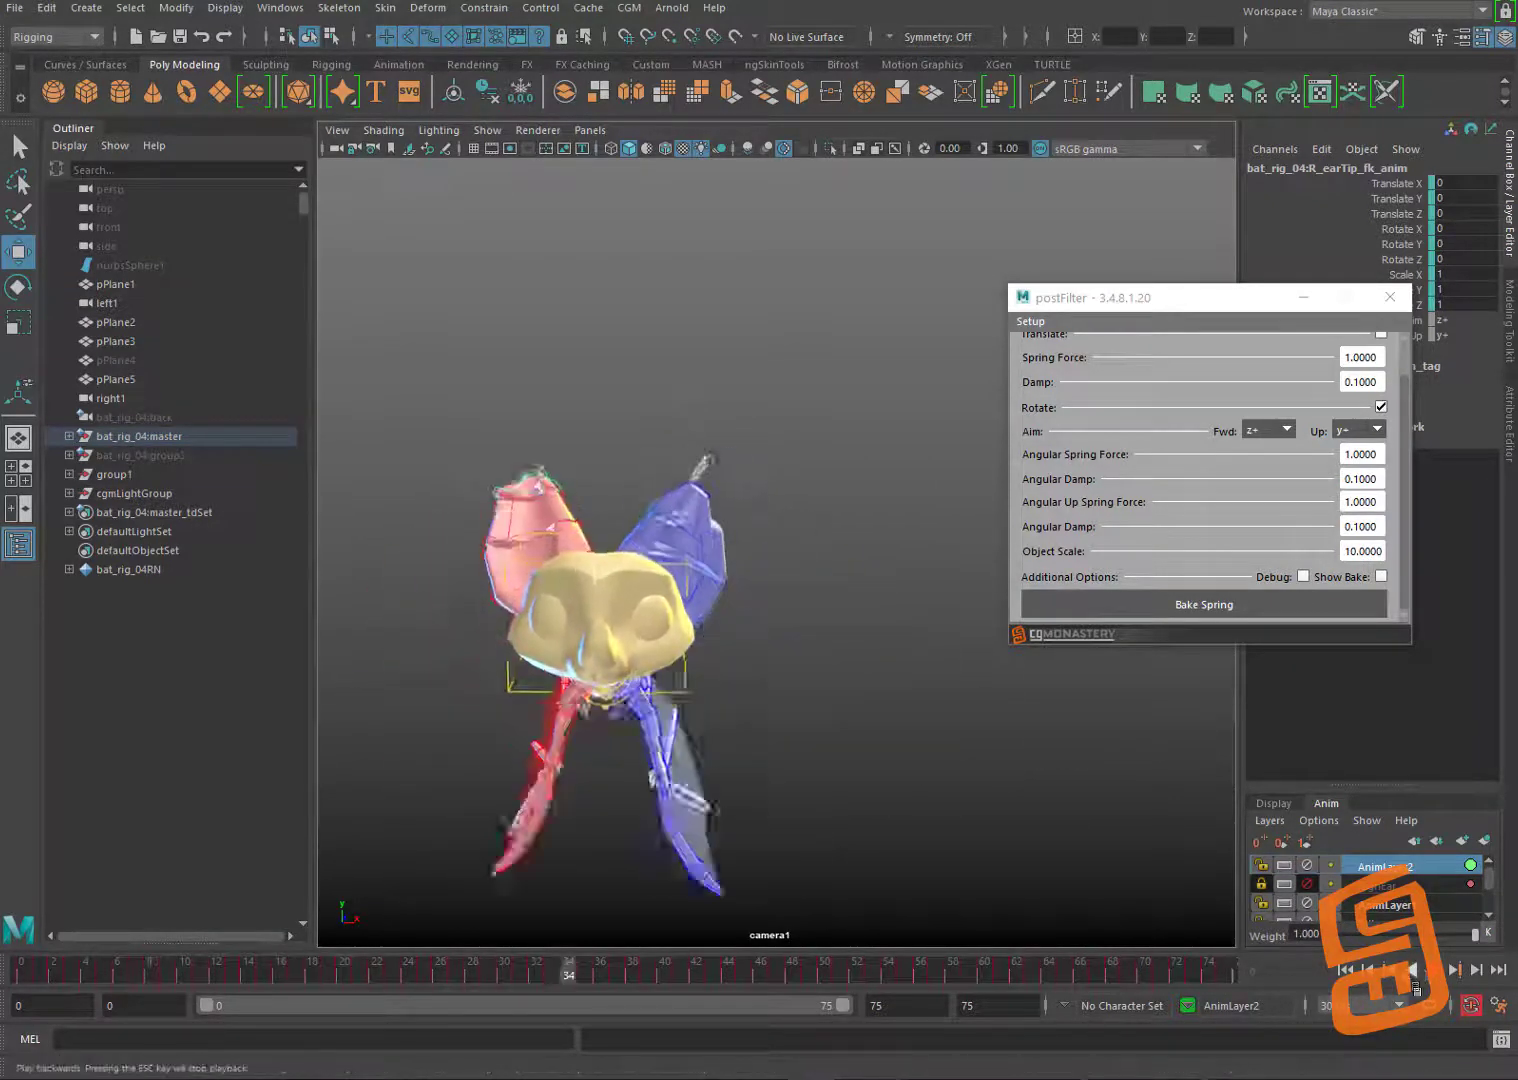
key(Escape)
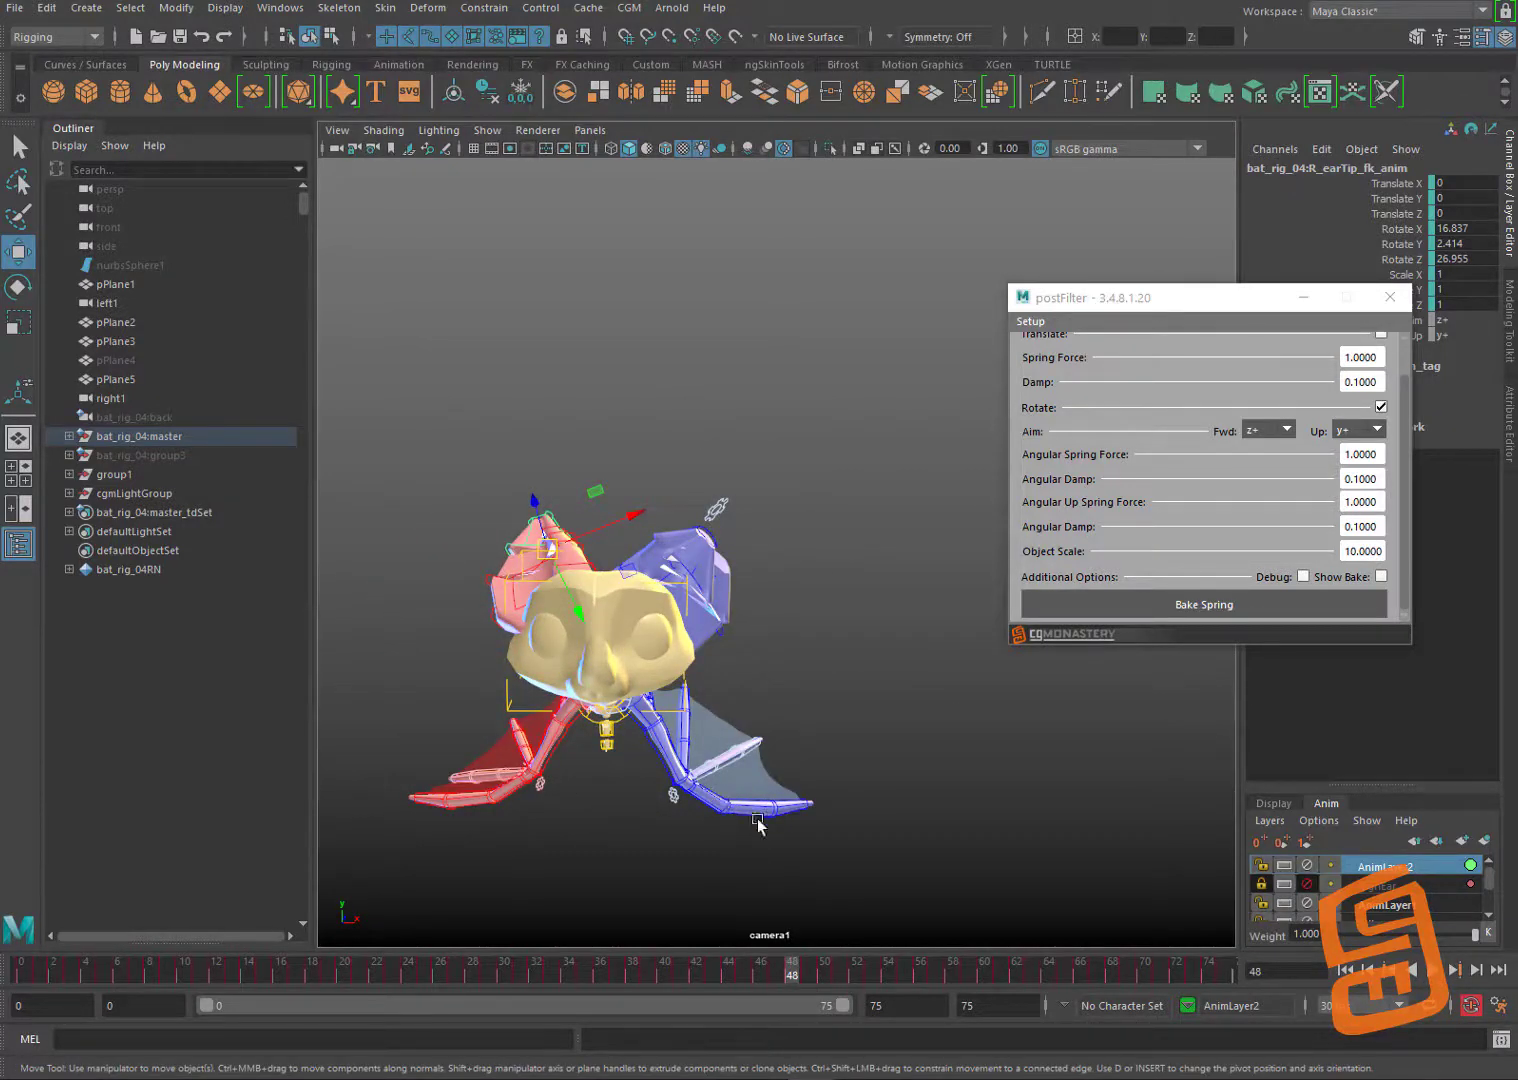
click(716, 796)
drag(68, 968, 872, 970)
alt+drag(721, 677, 815, 683)
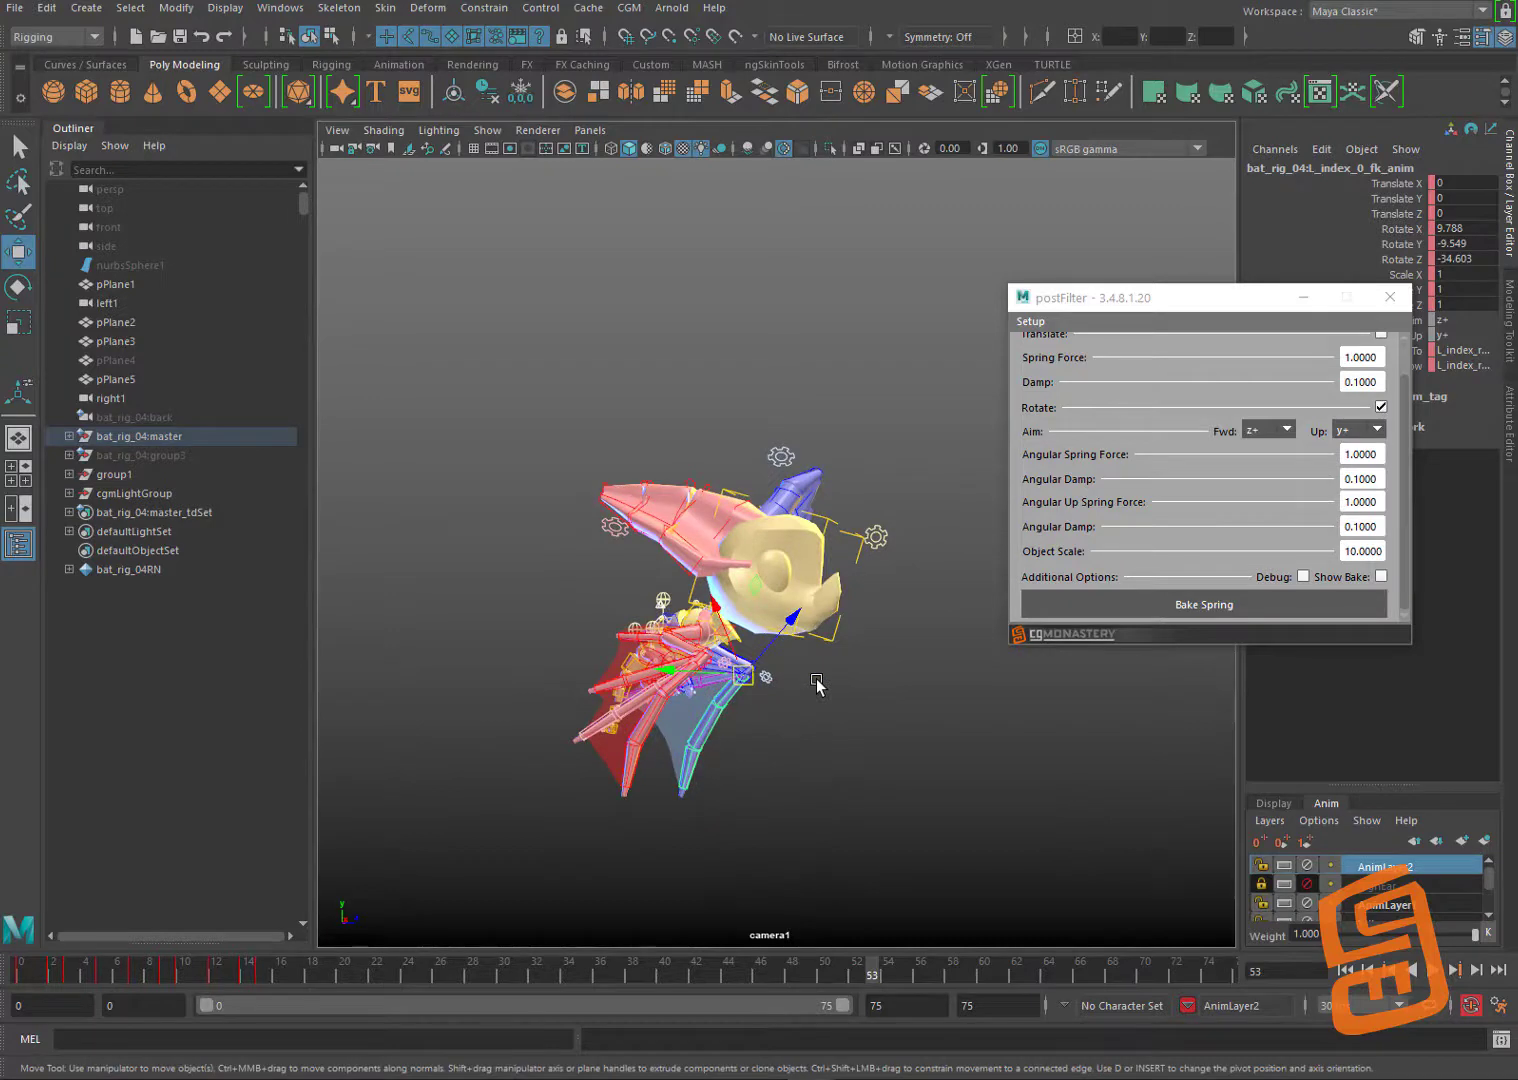